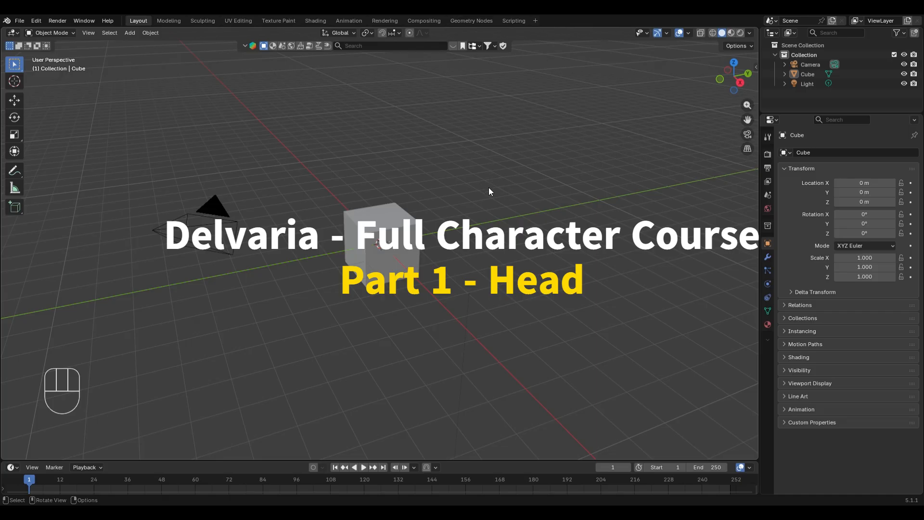
Add the Anime_F_A_Pose_Side_Front character image as a reference and reset its rotation to 0° on all axes
{"action": "key", "text": "shift+a"}
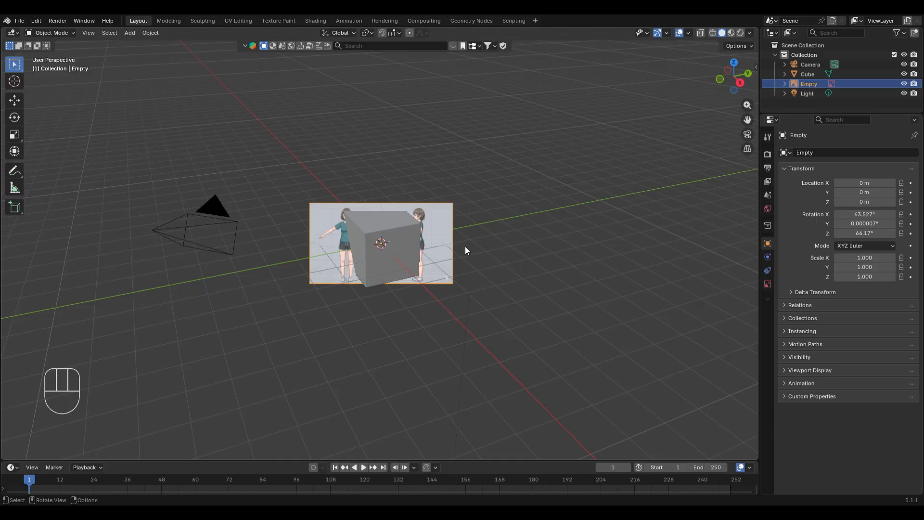
{"action": "key", "text": "n"}
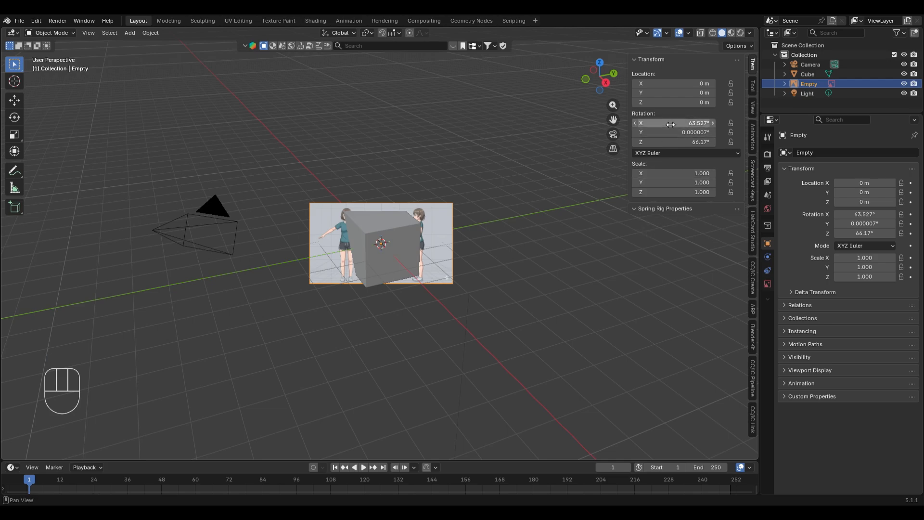
{"action": "key", "text": "BackSpace"}
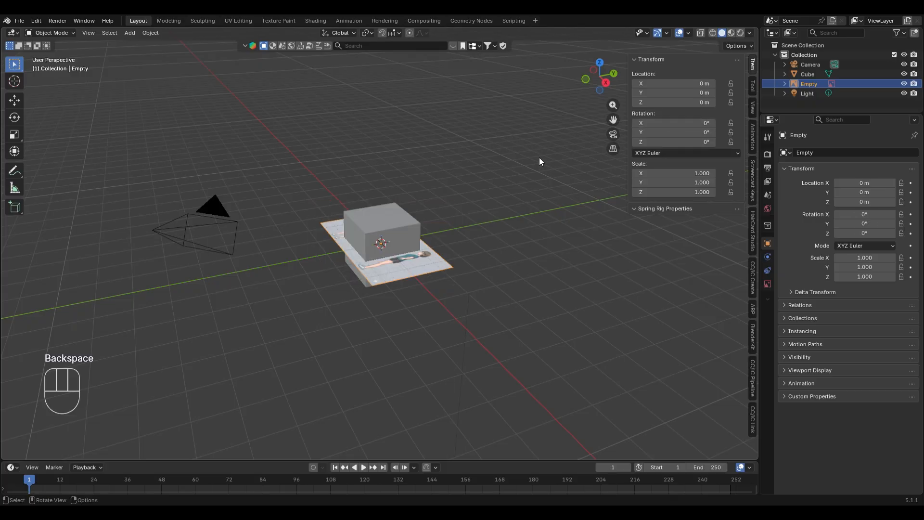
Rotate the reference image 90° about the Z axis
{"action": "key", "text": "r"}
{"action": "key", "text": "z"}
{"action": "key", "text": "KP_9"}
{"action": "key", "text": "KP_0"}
{"action": "key", "text": "KP_Enter"}
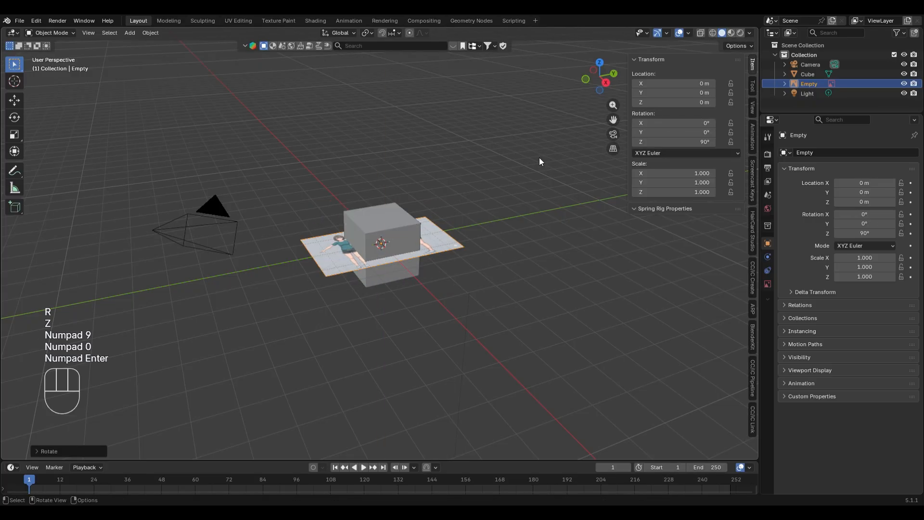
Try to rotate the reference image 90° about the global X axis
{"action": "key", "text": "r"}
{"action": "key", "text": "x"}
{"action": "key", "text": "KP_9"}
{"action": "key", "text": "KP_0"}
{"action": "key", "text": "KP_Enter"}
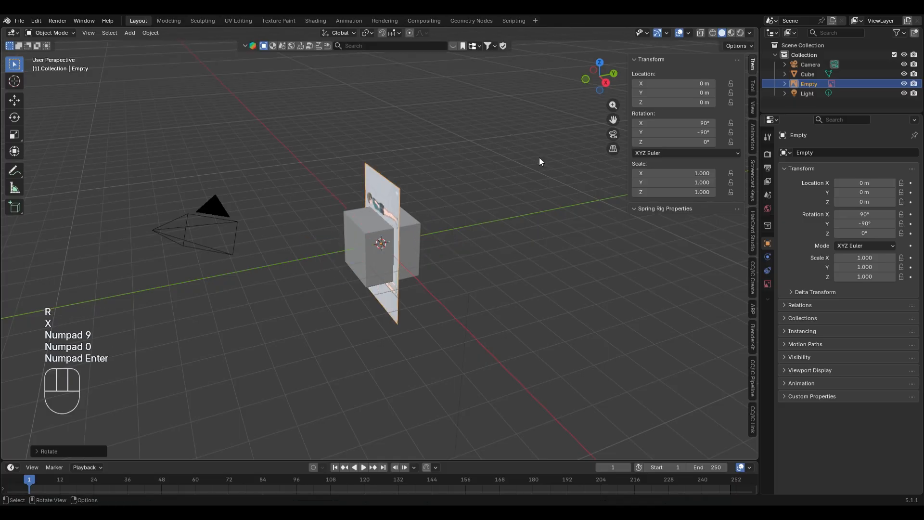
{"action": "key", "text": "ctrl+z"}
Stand the reference image upright by rotating it 90° about the global Y axis
{"action": "key", "text": "r"}
{"action": "key", "text": "y"}
{"action": "key", "text": "KP_9"}
{"action": "key", "text": "KP_0"}
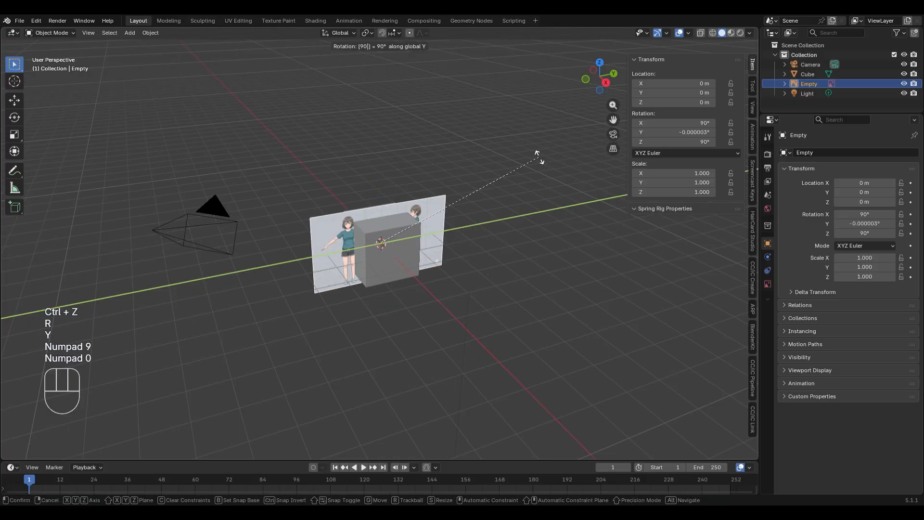
{"action": "key", "text": "KP_Enter"}
Raise the reference image about 1.99 m along the Z axis and check it from the front view
{"action": "key", "text": "g"}
{"action": "key", "text": "z"}
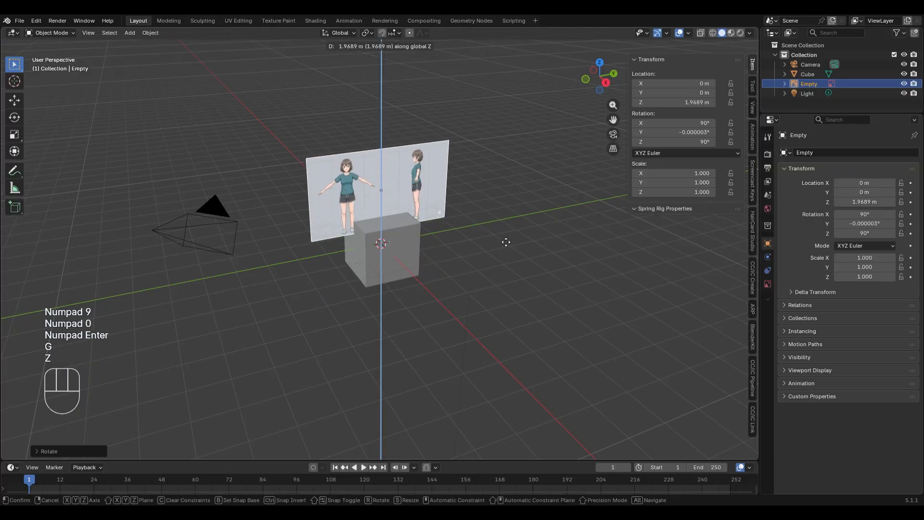
{"action": "left_click", "coordinate": [467, 224]}
{"action": "scroll", "coordinate": [459, 220], "scroll_direction": "up", "scroll_amount": 5}
{"action": "scroll", "coordinate": [459, 220], "scroll_direction": "down", "scroll_amount": 3}
{"action": "middle_click_drag", "start_coordinate": [464, 239], "coordinate": [505, 235]}
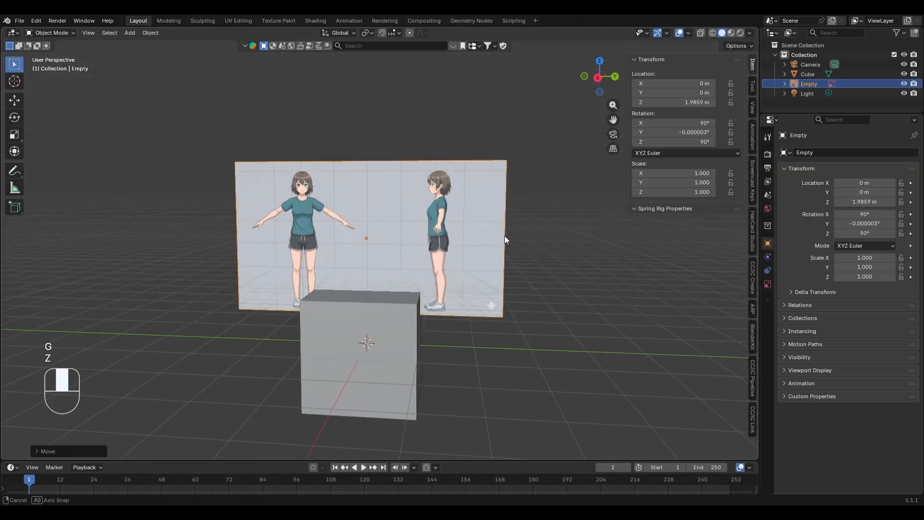
{"action": "key", "text": "KP_1"}
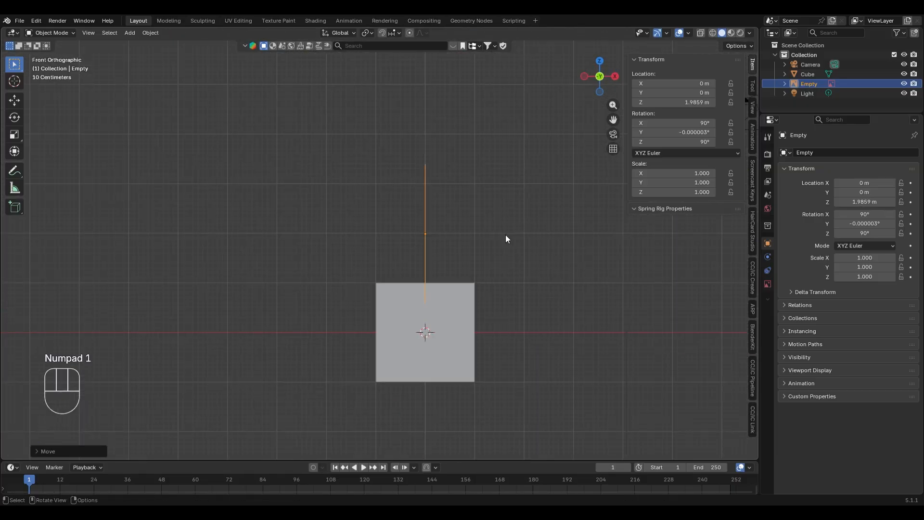
{"action": "middle_click_drag", "start_coordinate": [501, 244], "coordinate": [526, 263]}
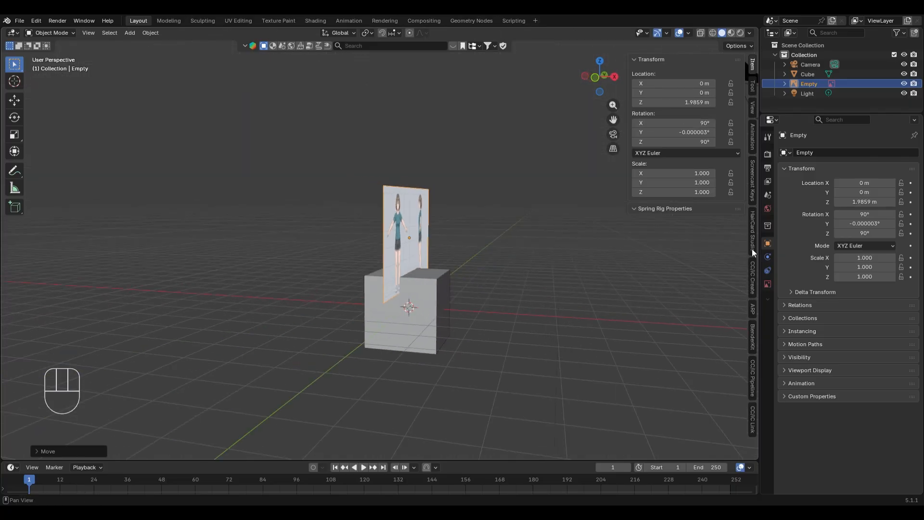
Switch the Screencast Keys overlay off and back on
{"action": "left_click", "coordinate": [753, 185]}
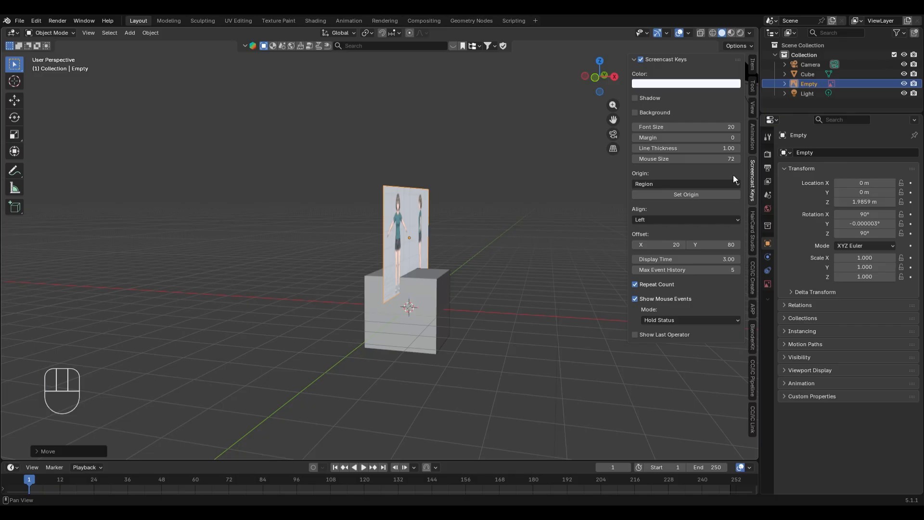
{"action": "left_click", "coordinate": [642, 59]}
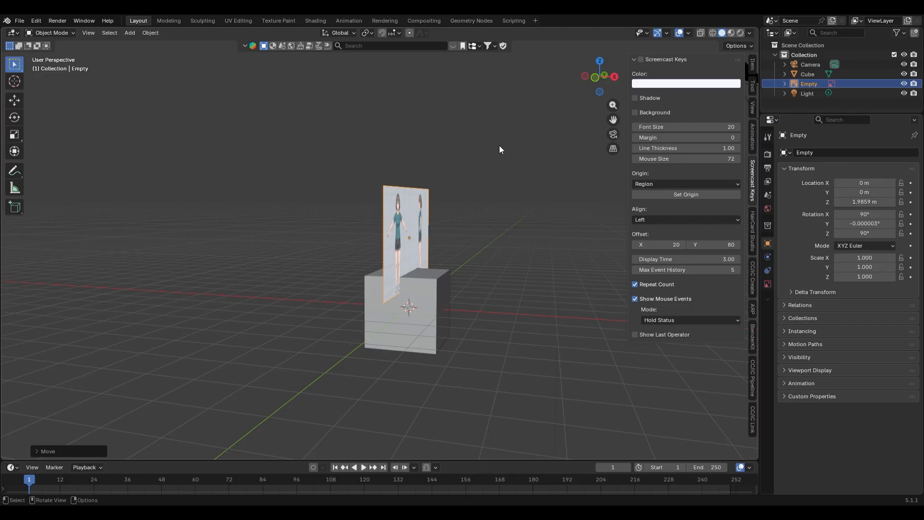
{"action": "left_click", "coordinate": [642, 58]}
Try to face the reference image toward the front view by rotating it another 90° about Z
{"action": "middle_click_drag", "start_coordinate": [482, 183], "coordinate": [462, 249]}
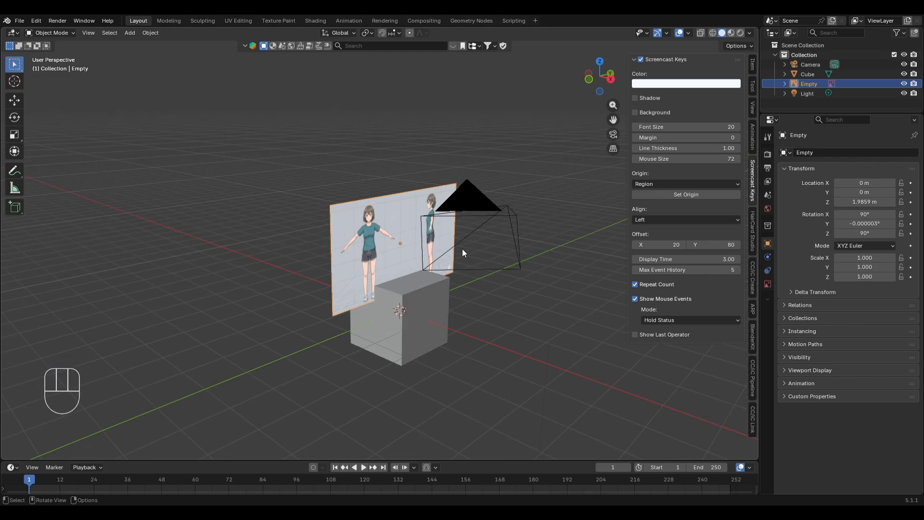
{"action": "key", "text": "KP_1"}
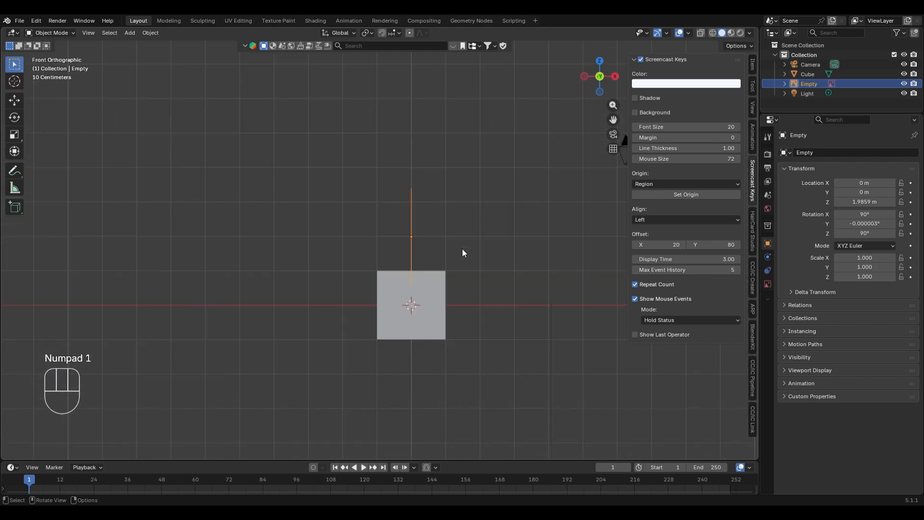
{"action": "key", "text": "r"}
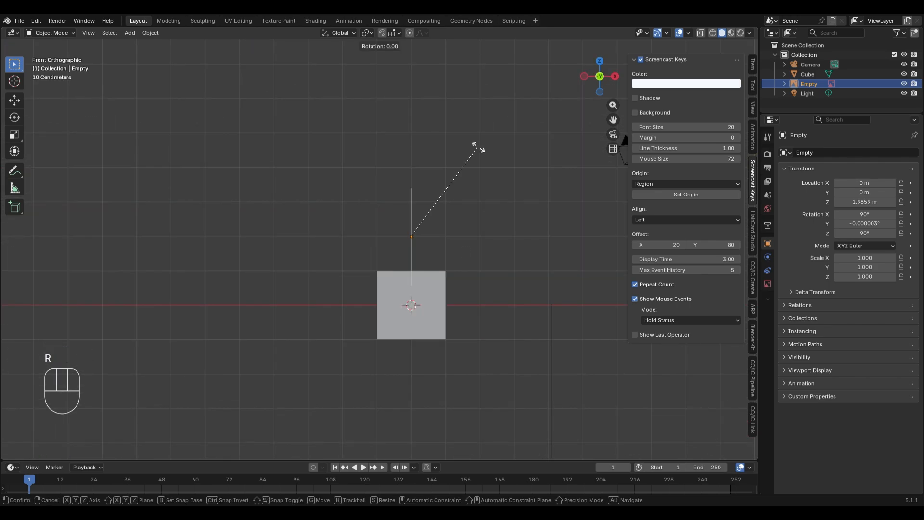
{"action": "key", "text": "z"}
{"action": "key", "text": "KP_9"}
{"action": "key", "text": "KP_0"}
{"action": "key", "text": "KP_Enter"}
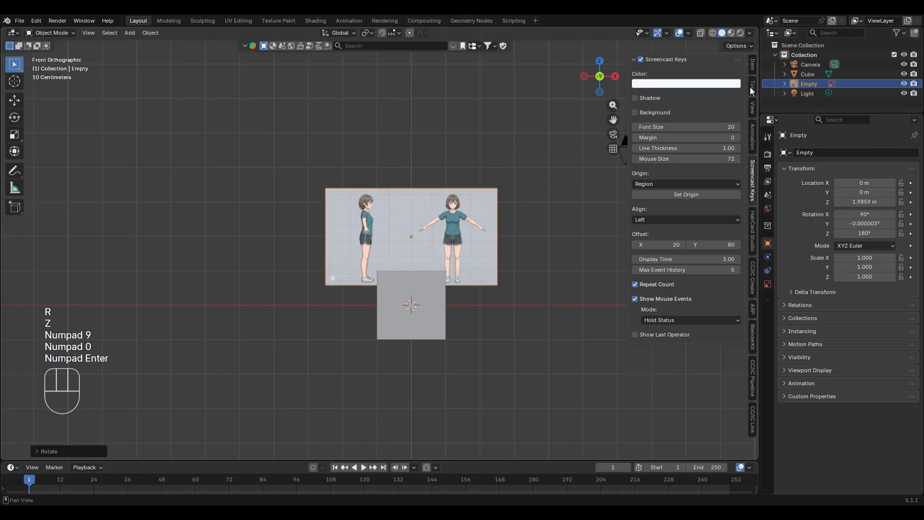
Set the reference image's Z rotation to 0° so the front figure is on the left of the front view
{"action": "left_click", "coordinate": [753, 62]}
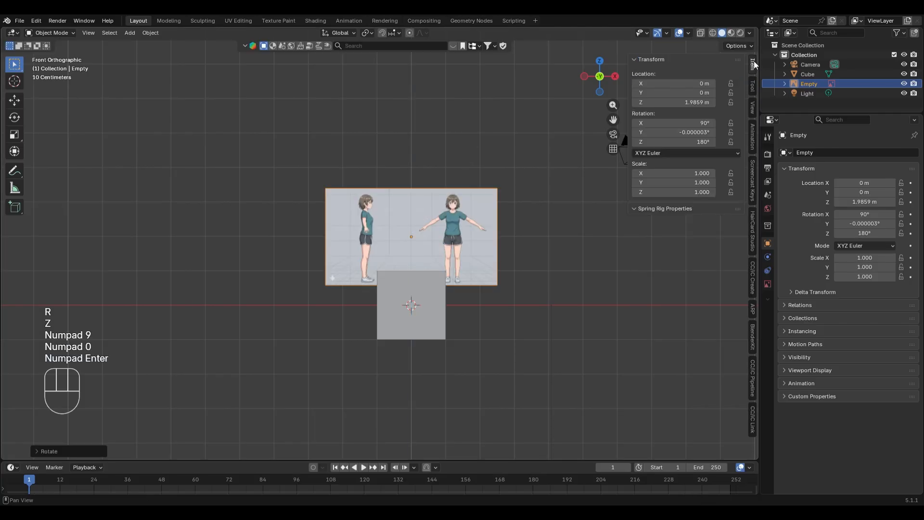
{"action": "left_click", "coordinate": [683, 141]}
{"action": "type", "text": "0"}
{"action": "key", "text": "Return"}
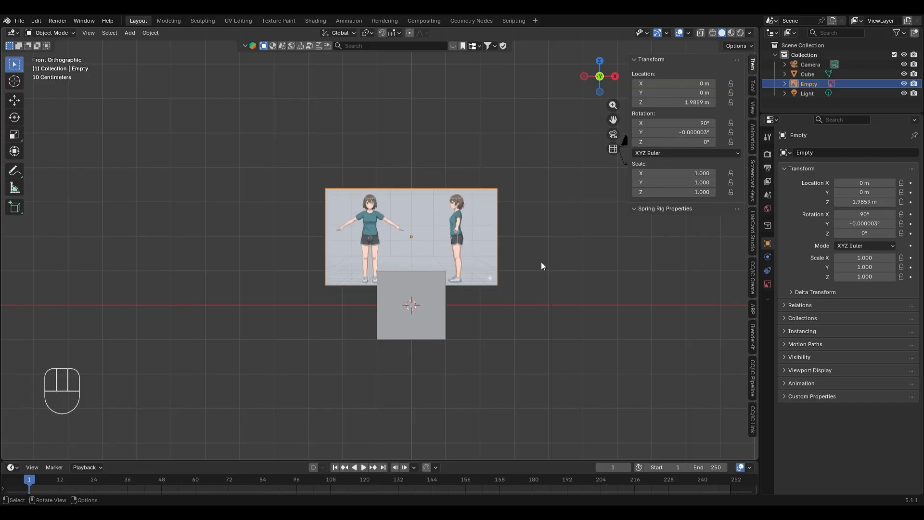
Enable X-ray and move the reference image to about X 1.30 m, Z 1.35 m, with the front figure's feet near the origin
{"action": "scroll", "coordinate": [451, 230], "scroll_direction": "up", "scroll_amount": 4}
{"action": "scroll", "coordinate": [443, 161], "scroll_direction": "down", "scroll_amount": 2}
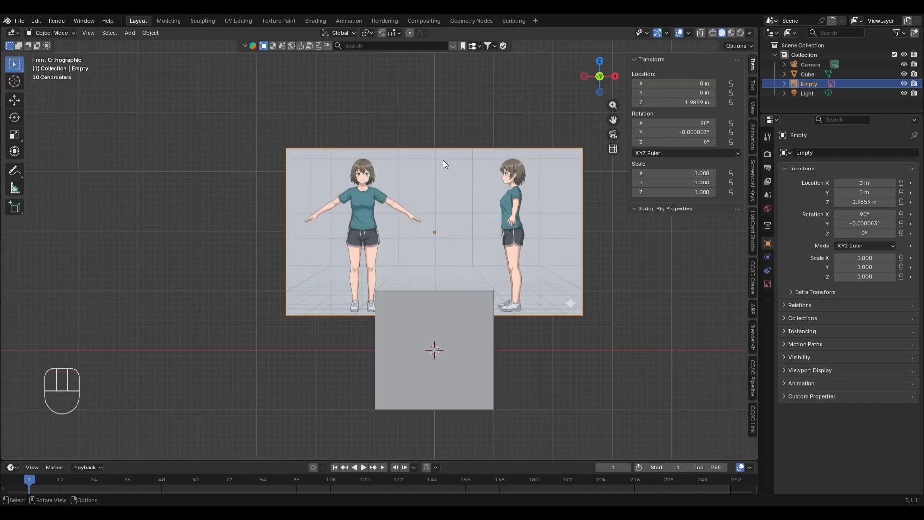
{"action": "key", "text": "alt+z"}
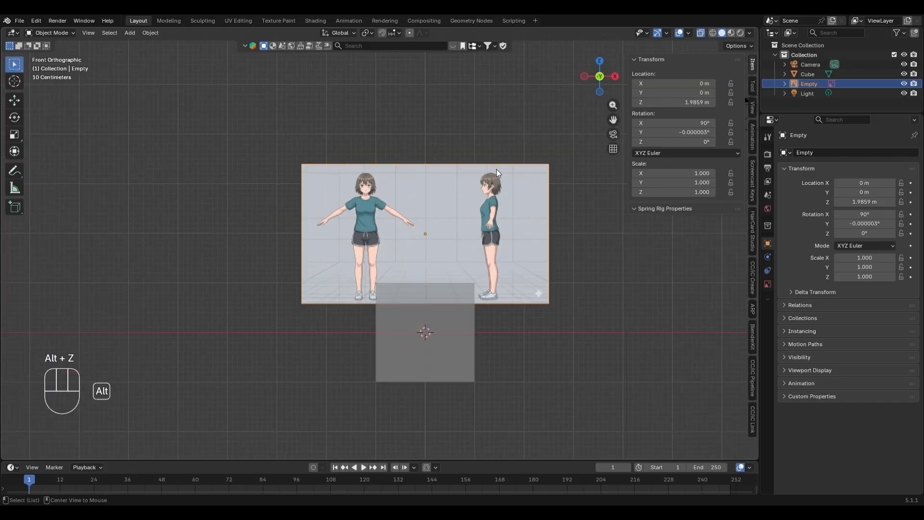
{"action": "key", "text": "g"}
{"action": "left_click", "coordinate": [489, 235]}
Shift the reference image along X to about 1.21 m so the front figure is centred on the world origin
{"action": "scroll", "coordinate": [489, 240], "scroll_direction": "up", "scroll_amount": 5}
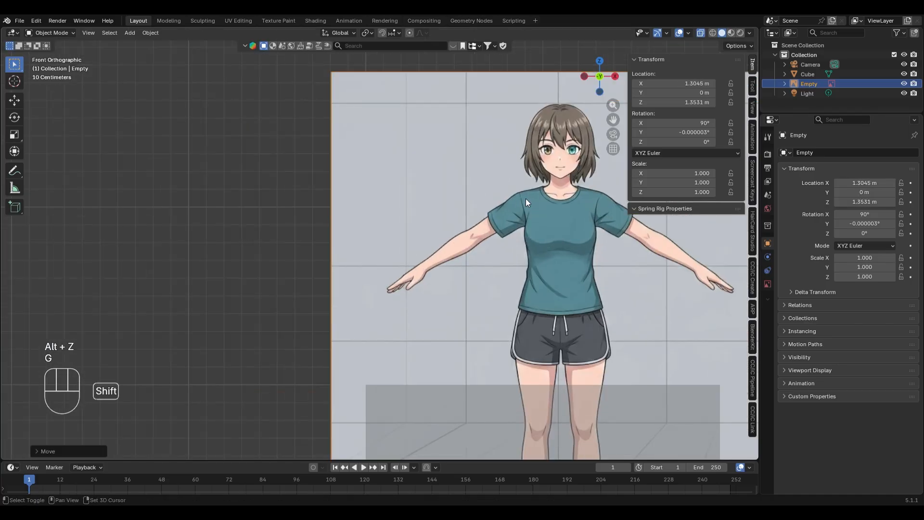
{"action": "scroll", "coordinate": [526, 199], "scroll_direction": "down", "scroll_amount": 2}
{"action": "key", "text": "g"}
{"action": "key", "text": "x"}
{"action": "left_click", "coordinate": [557, 181]}
{"action": "scroll", "coordinate": [557, 181], "scroll_direction": "down", "scroll_amount": 3}
{"action": "middle_click_drag", "start_coordinate": [534, 320], "coordinate": [535, 105], "text": "shift"}
{"action": "scroll", "coordinate": [545, 216], "scroll_direction": "up", "scroll_amount": 4}
{"action": "scroll", "coordinate": [546, 218], "scroll_direction": "down", "scroll_amount": 5}
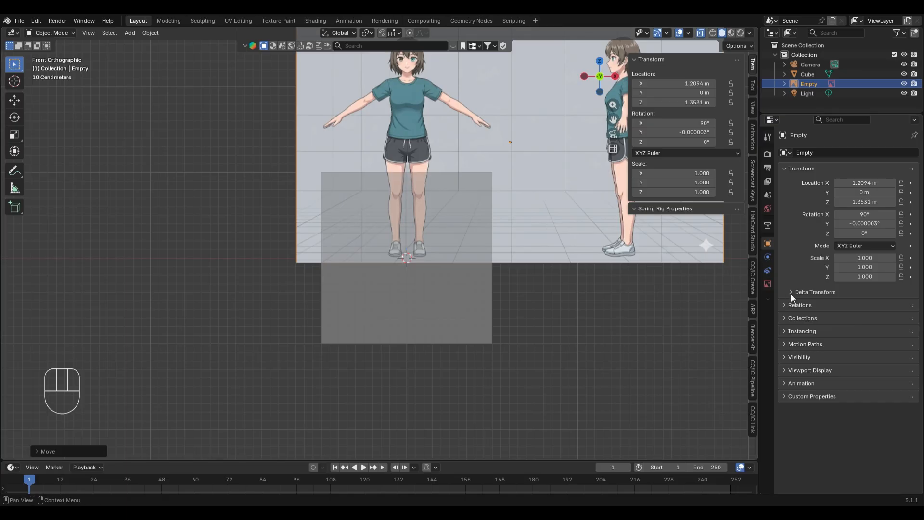
Enable opacity for the reference image and set it to 0.5
{"action": "left_click", "coordinate": [769, 285]}
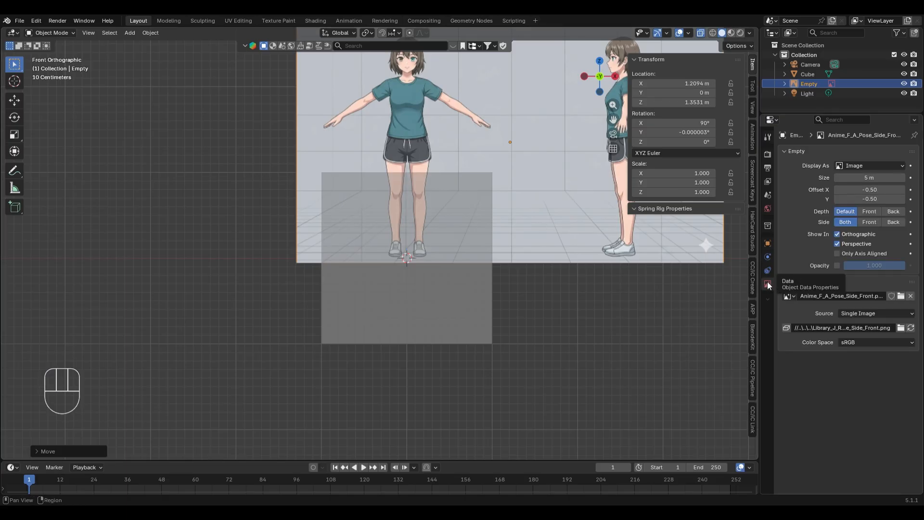
{"action": "left_click", "coordinate": [838, 266]}
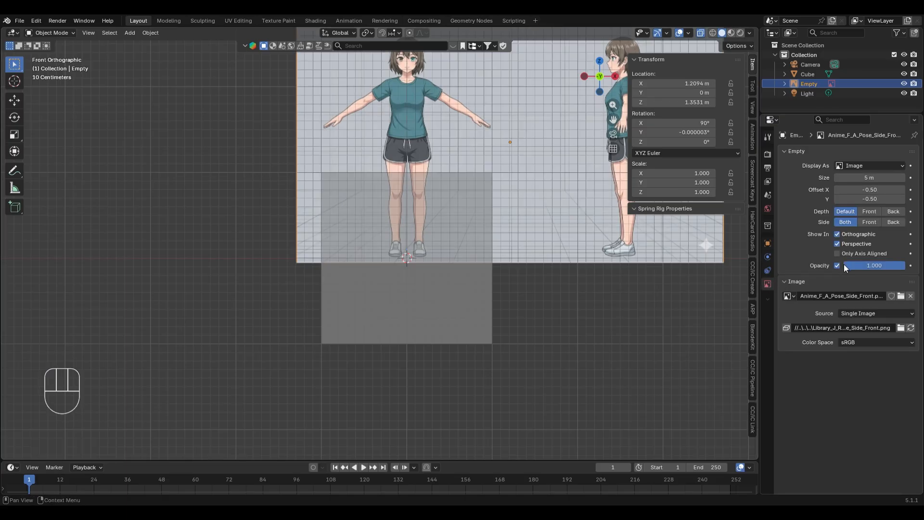
{"action": "scroll", "coordinate": [451, 224], "scroll_direction": "up", "scroll_amount": 3}
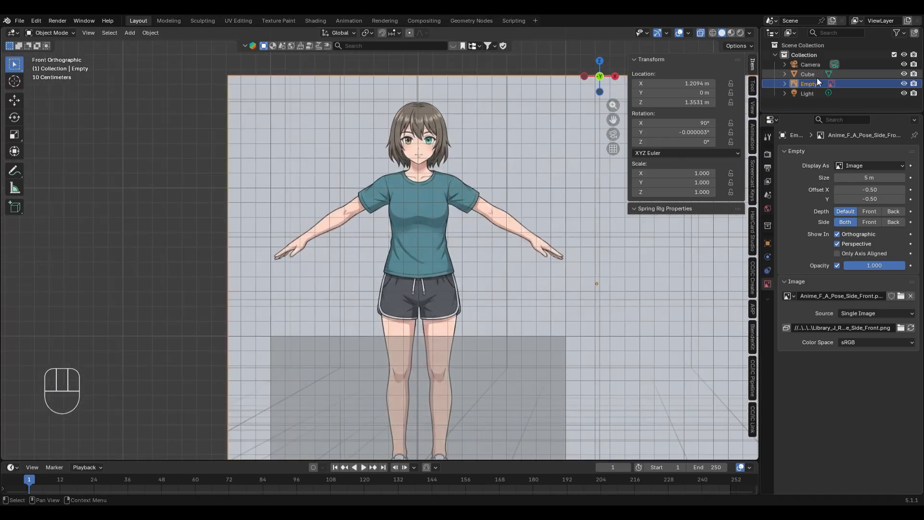
{"action": "mouse_move", "coordinate": [879, 264]}
{"action": "left_mouse_down"}
{"action": "mouse_move", "coordinate": [862, 266]}
{"action": "mouse_move", "coordinate": [885, 265]}
{"action": "mouse_move", "coordinate": [864, 265]}
{"action": "mouse_move", "coordinate": [874, 265]}
{"action": "left_mouse_up"}
{"action": "left_click", "coordinate": [874, 265]}
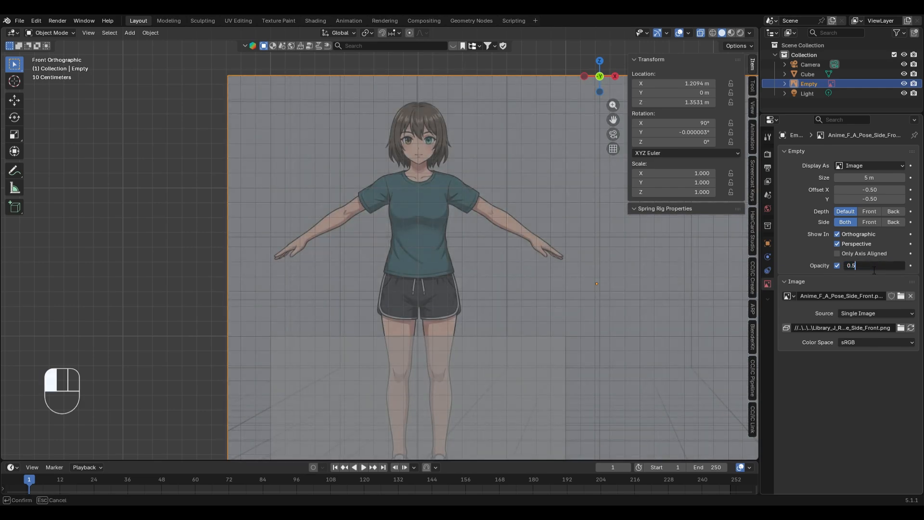
{"action": "type", "text": "0.5"}
{"action": "key", "text": "Return"}
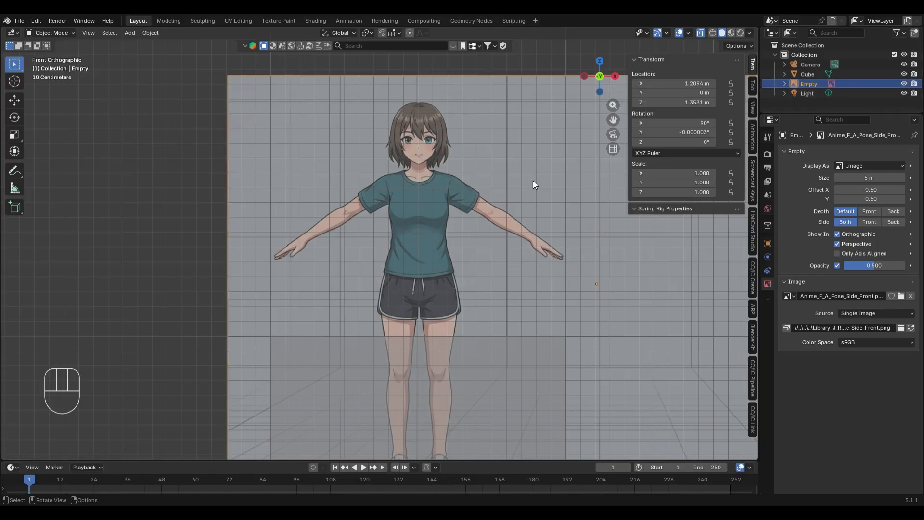
Rename the reference image object as Ref_Front
{"action": "key", "text": "F2"}
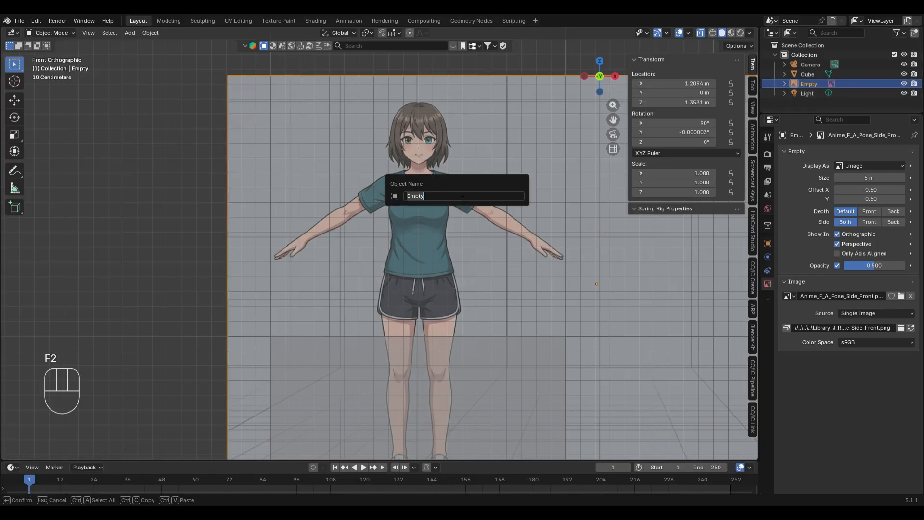
{"action": "type", "text": "Ref_Front"}
{"action": "key", "text": "Return"}
Duplicate Ref_Front in place and rotate the copy 90° about the Z axis
{"action": "key", "text": "shift+d"}
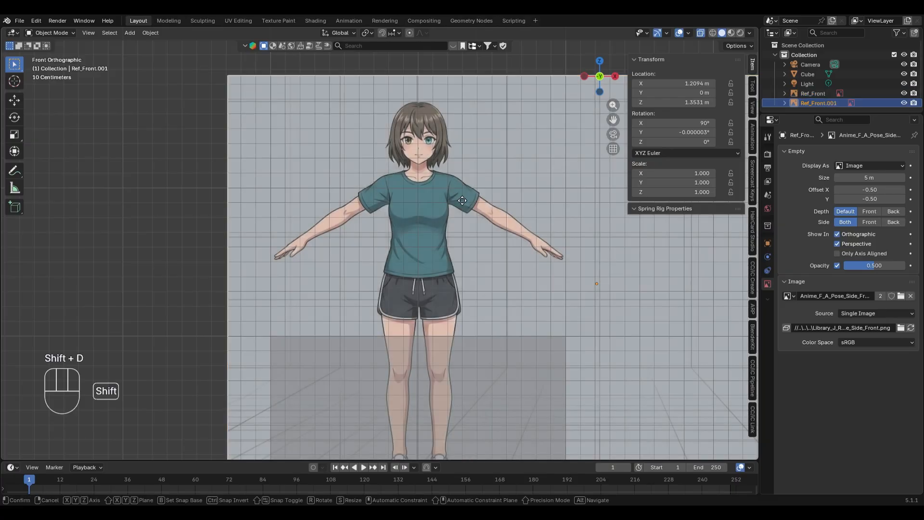
{"action": "key", "text": "Escape"}
{"action": "key", "text": "r"}
{"action": "key", "text": "z"}
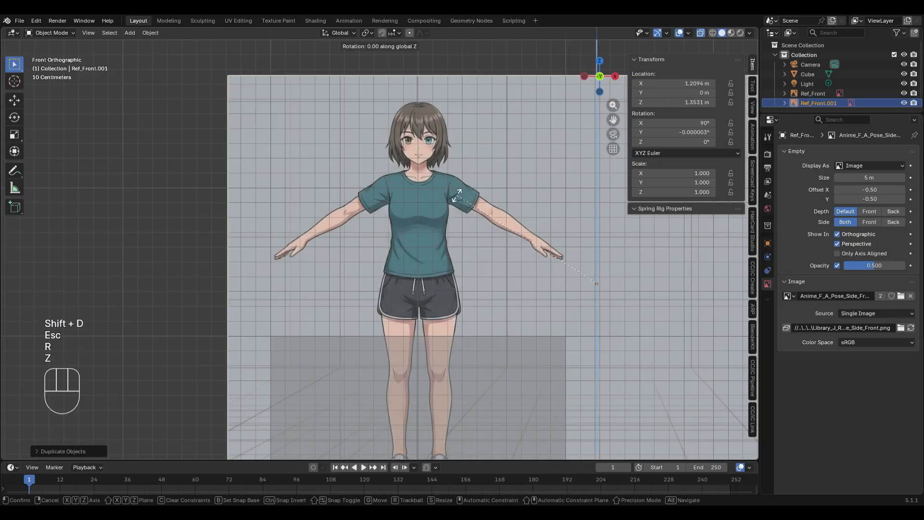
{"action": "key", "text": "KP_9"}
{"action": "key", "text": "KP_0"}
{"action": "key", "text": "KP_Enter"}
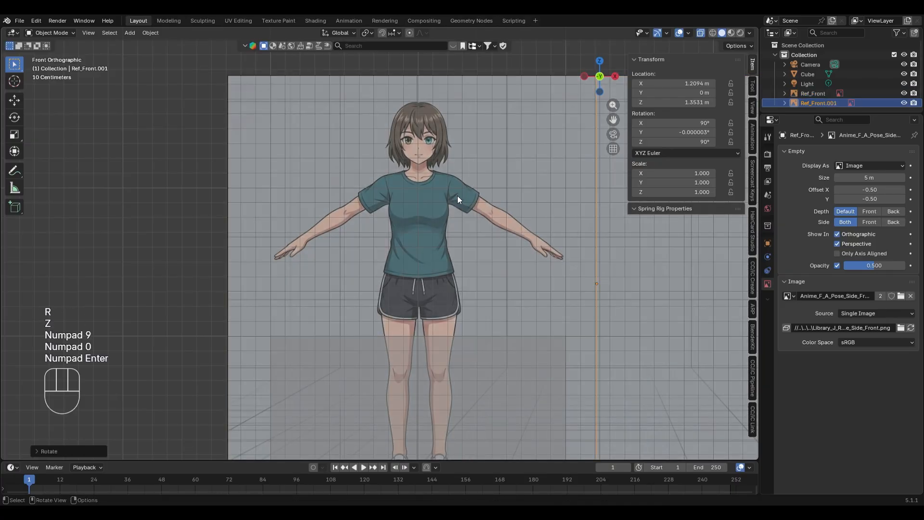
Rename the rotated duplicate as Ref_Side
{"action": "key", "text": "F2"}
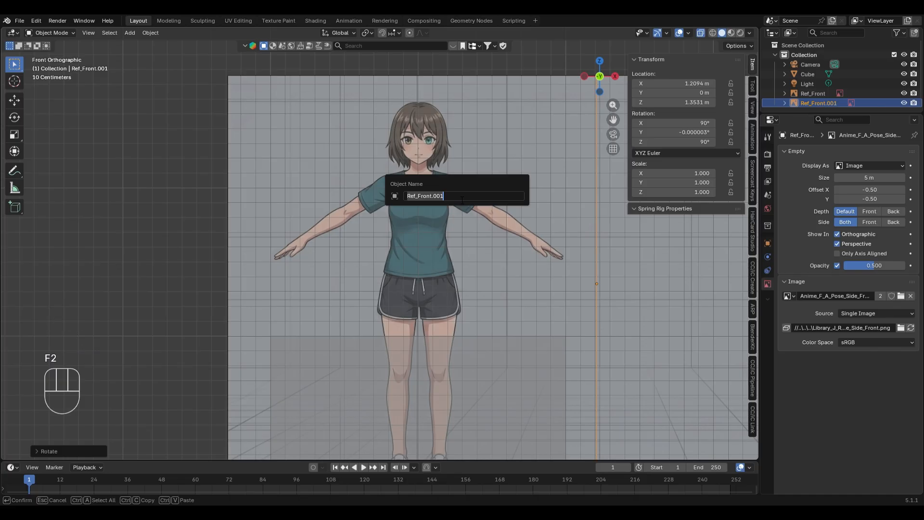
{"action": "type", "text": "Ref_Si"}
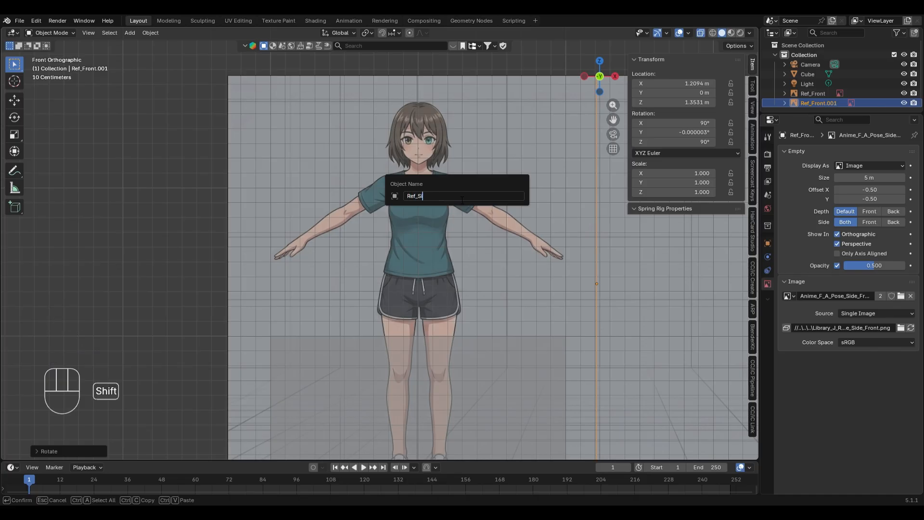
{"action": "type", "text": "de"}
{"action": "key", "text": "Return"}
Move Ref_Side -32 m along the Y axis
{"action": "key", "text": "g"}
{"action": "key", "text": "y"}
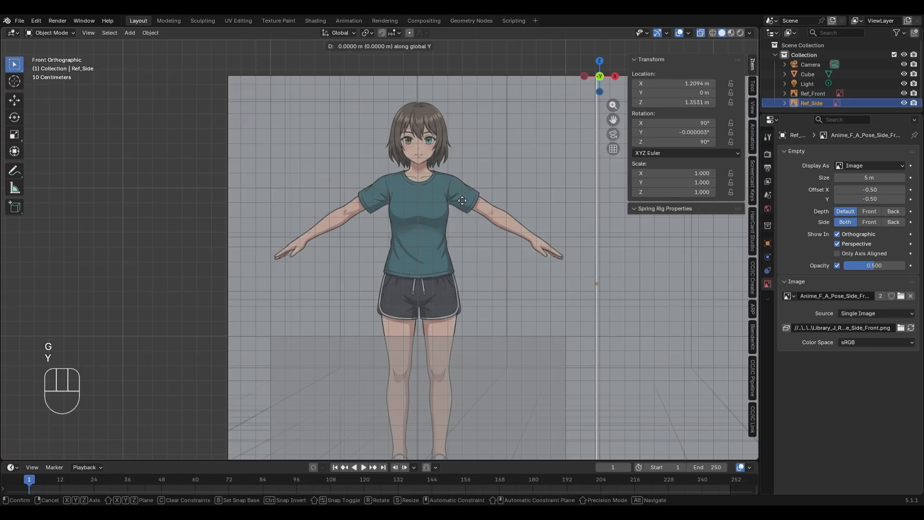
{"action": "key", "text": "KP_Subtract"}
{"action": "key", "text": "KP_3"}
{"action": "key", "text": "KP_2"}
{"action": "key", "text": "KP_Enter"}
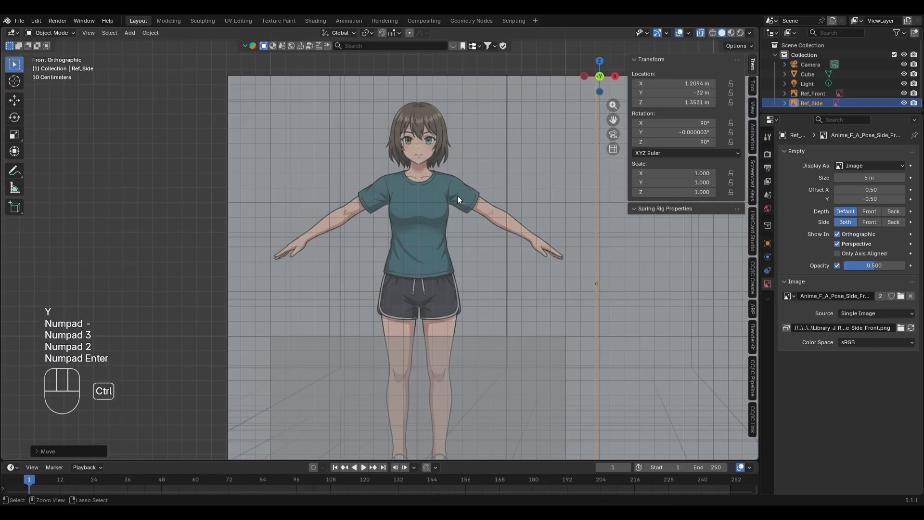
Undo the last Y-axis move of Ref_Side
{"action": "key", "text": "ctrl+z"}
Try rotating Ref_Side -2° about the X axis, check it in top view, and undo the rotation
{"action": "key", "text": "r"}
{"action": "key", "text": "x"}
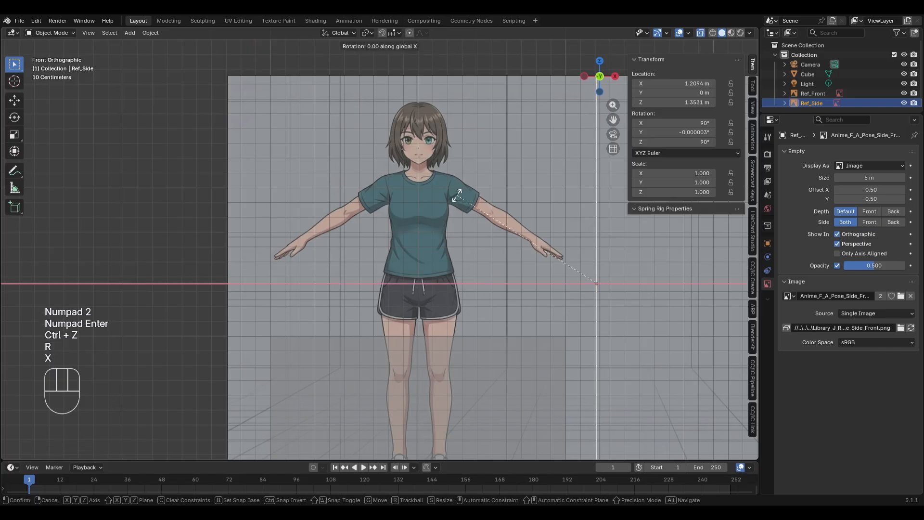
{"action": "key", "text": "KP_Subtract"}
{"action": "key", "text": "KP_2"}
{"action": "key", "text": "KP_Enter"}
{"action": "key", "text": "KP_7"}
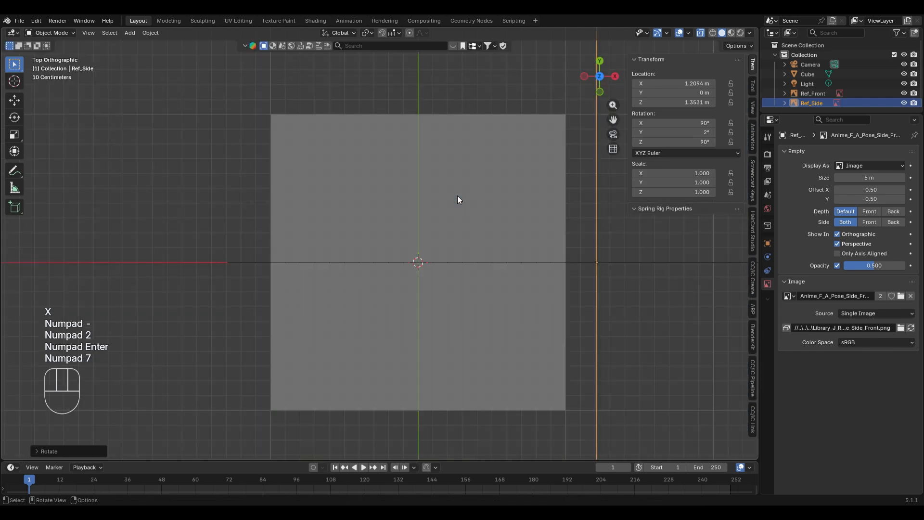
{"action": "scroll", "coordinate": [456, 210], "scroll_direction": "down", "scroll_amount": 3}
{"action": "middle_click_drag", "start_coordinate": [454, 224], "coordinate": [460, 254]}
{"action": "key", "text": "ctrl+z"}
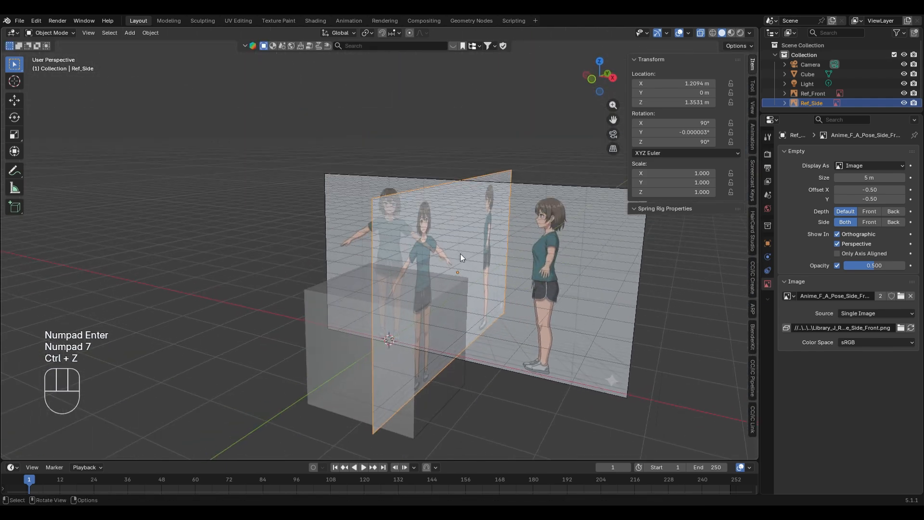
Move Ref_Side -2 m along the X axis and turn off X-ray display
{"action": "key", "text": "g"}
{"action": "key", "text": "x"}
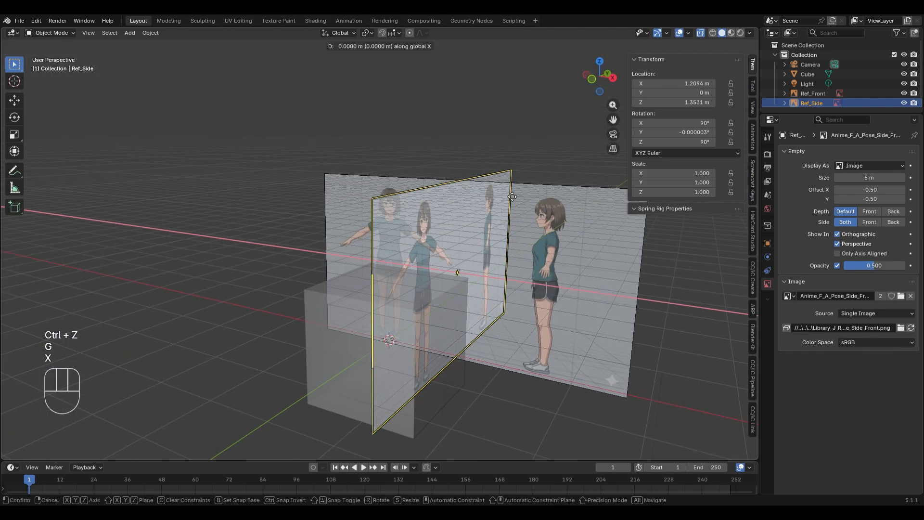
{"action": "key", "text": "KP_Subtract"}
{"action": "key", "text": "KP_2"}
{"action": "key", "text": "KP_Enter"}
{"action": "middle_click_drag", "start_coordinate": [507, 191], "coordinate": [468, 313]}
{"action": "key", "text": "alt+z"}
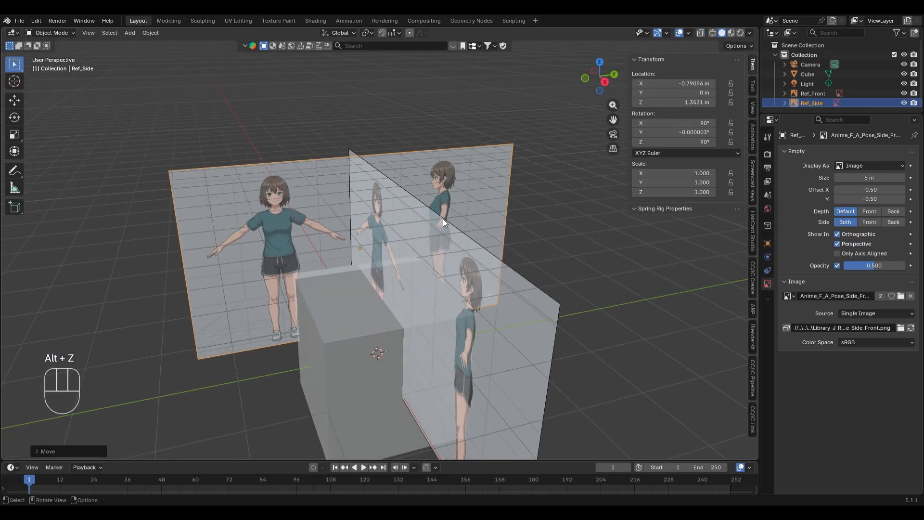
Shift Ref_Side along the Y axis by about -1.26 m
{"action": "key", "text": "g"}
{"action": "key", "text": "y"}
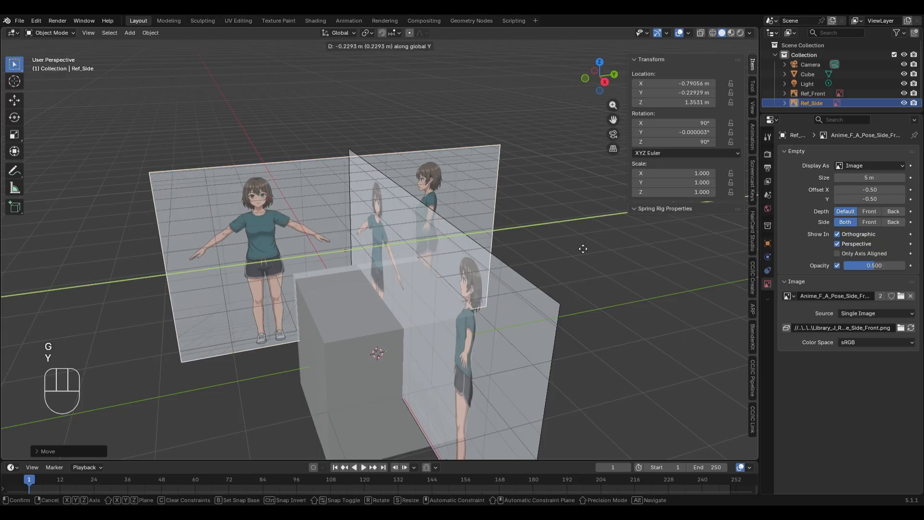
{"action": "left_click", "coordinate": [531, 256]}
{"action": "middle_click_drag", "start_coordinate": [553, 313], "coordinate": [375, 276]}
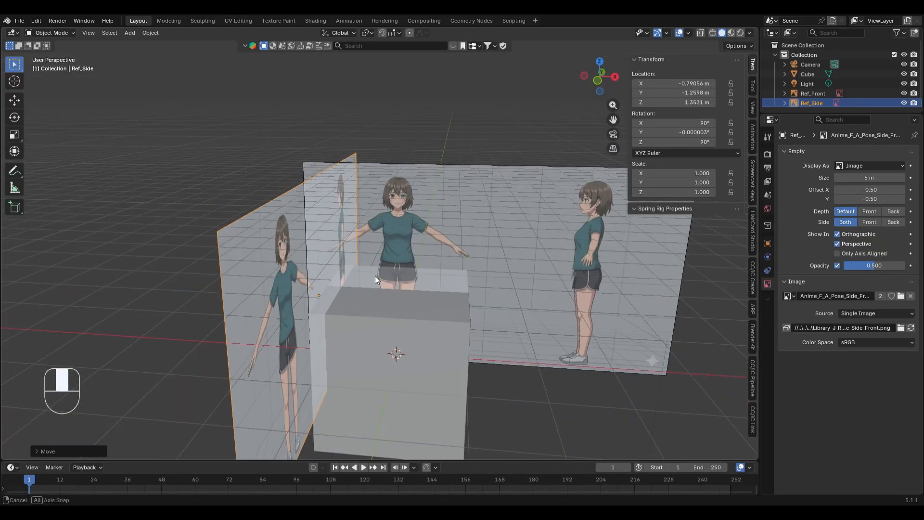
Try shifting Ref_Side further along the Y axis, and undo that move
{"action": "key", "text": "g"}
{"action": "key", "text": "y"}
{"action": "left_click", "coordinate": [540, 273]}
{"action": "key", "text": "ctrl+z"}
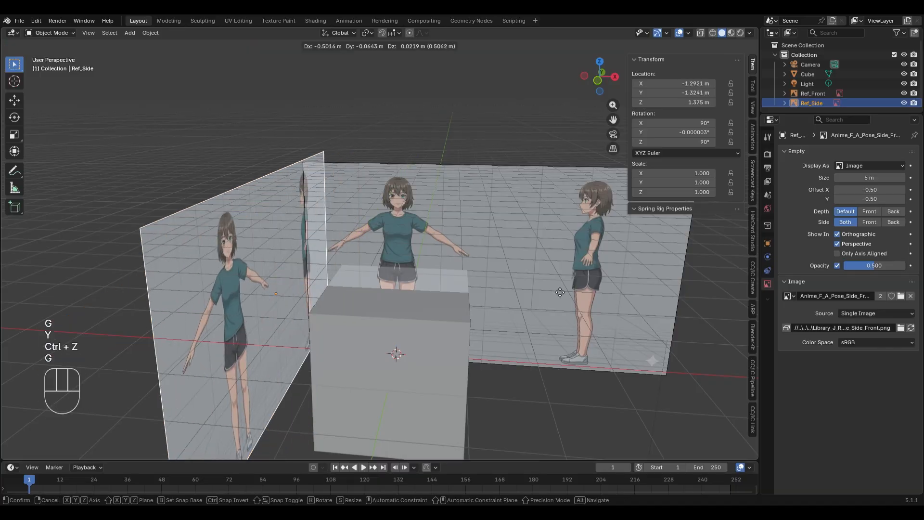
Move Ref_Side freely away from the cube to about X -2.13 m, Y -1.41 m, Z 1.50 m
{"action": "middle_click_drag", "start_coordinate": [540, 273], "coordinate": [562, 318]}
{"action": "key", "text": "g"}
{"action": "left_click", "coordinate": [525, 317]}
{"action": "key", "text": "KP_0"}
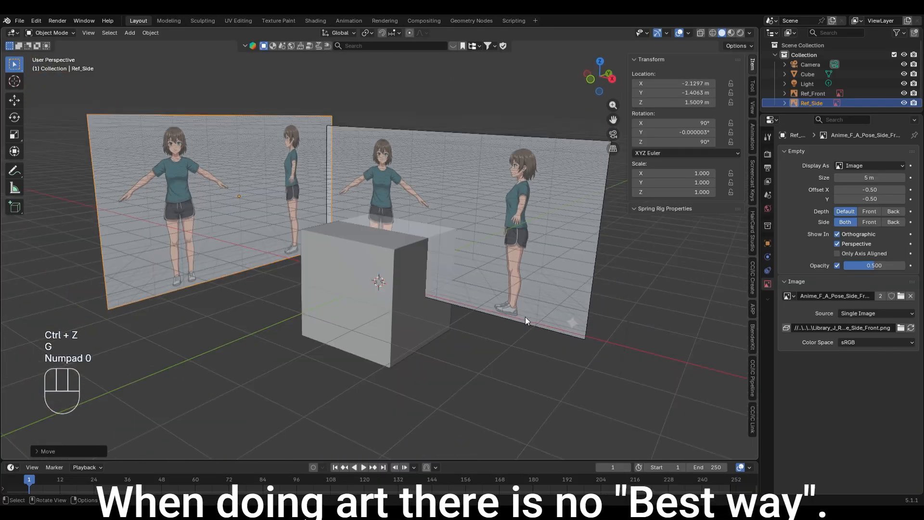
{"action": "key", "text": "KP_0"}
Delete the default camera and light from the scene
{"action": "scroll", "coordinate": [525, 316], "scroll_direction": "down", "scroll_amount": 5}
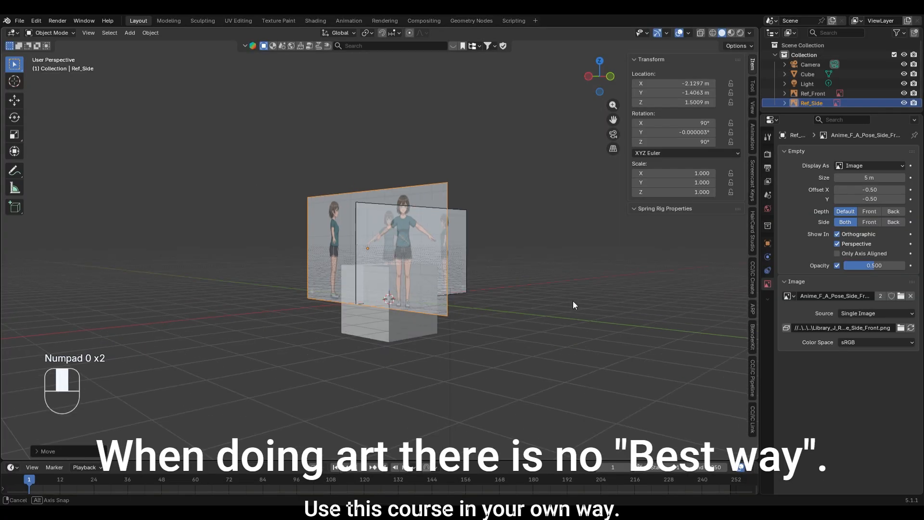
{"action": "middle_click_drag", "start_coordinate": [573, 301], "coordinate": [547, 302]}
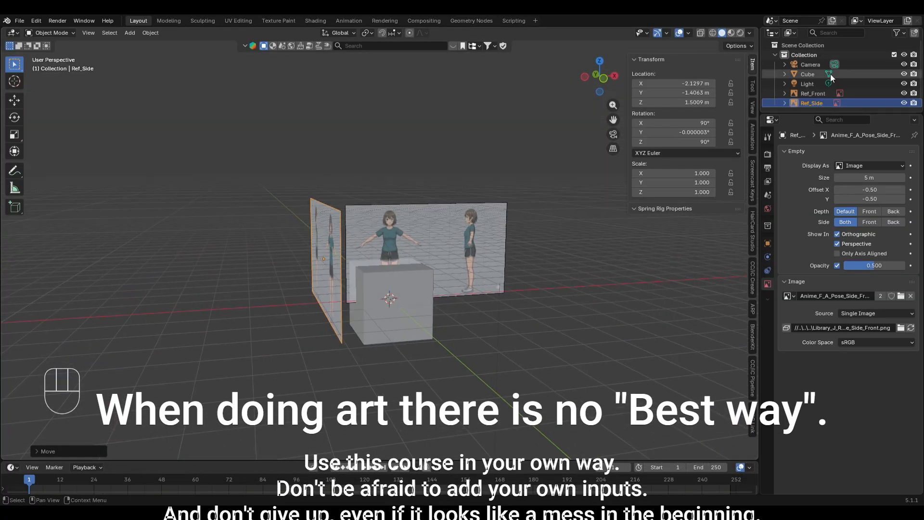
{"action": "middle_click_drag", "start_coordinate": [556, 253], "coordinate": [389, 339], "text": "shift"}
{"action": "left_click", "coordinate": [542, 257]}
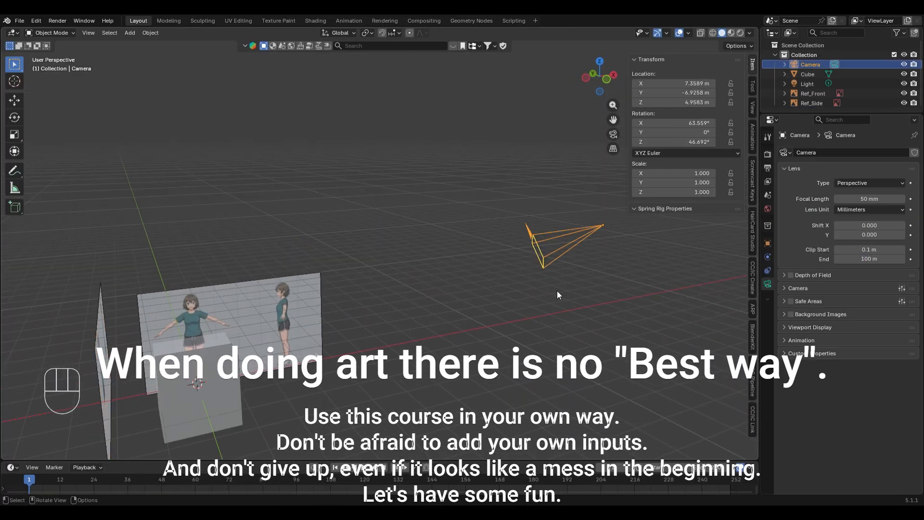
{"action": "key", "text": "Delete"}
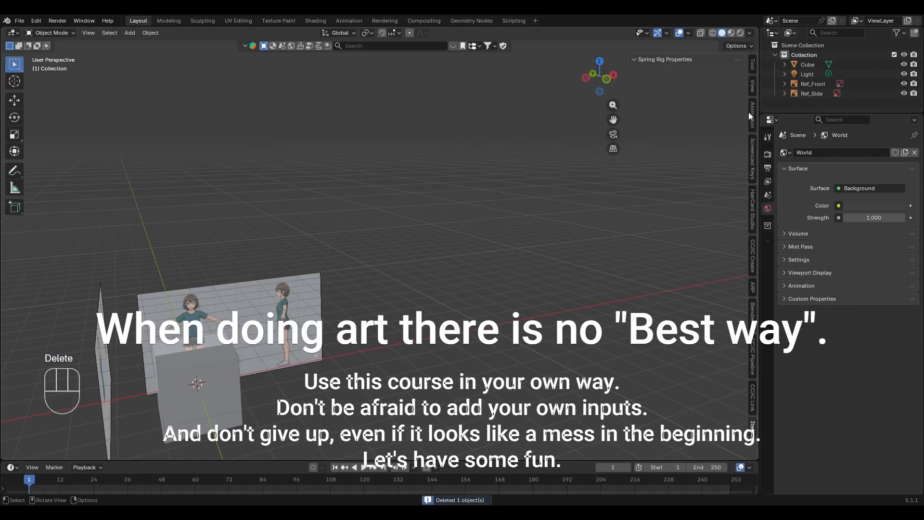
{"action": "left_click", "coordinate": [808, 74]}
{"action": "key", "text": "Delete"}
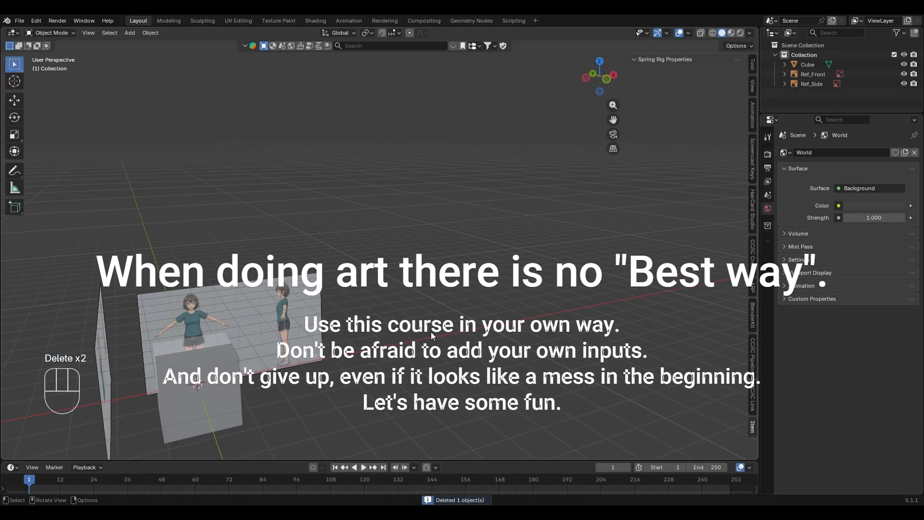
{"action": "key", "text": "KP_1"}
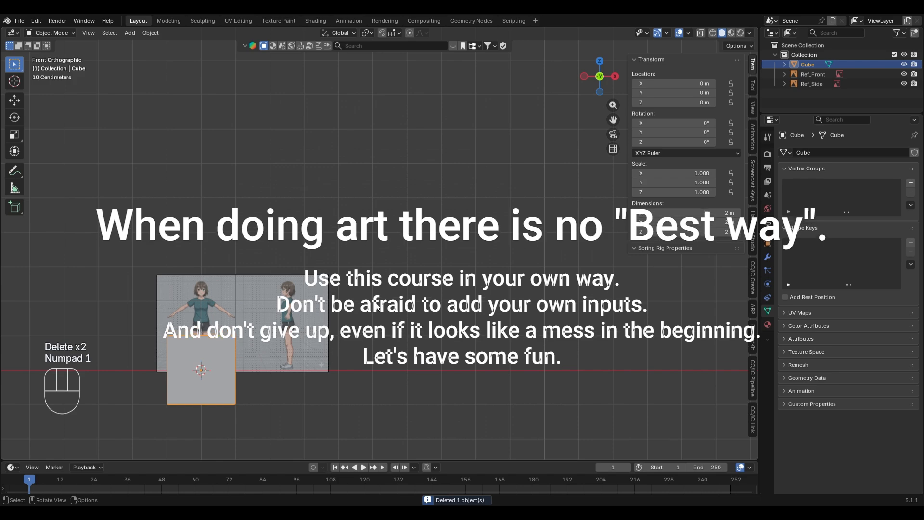
{"action": "middle_click_drag", "start_coordinate": [287, 311], "coordinate": [453, 239], "text": "shift"}
{"action": "scroll", "coordinate": [452, 239], "scroll_direction": "up", "scroll_amount": 5}
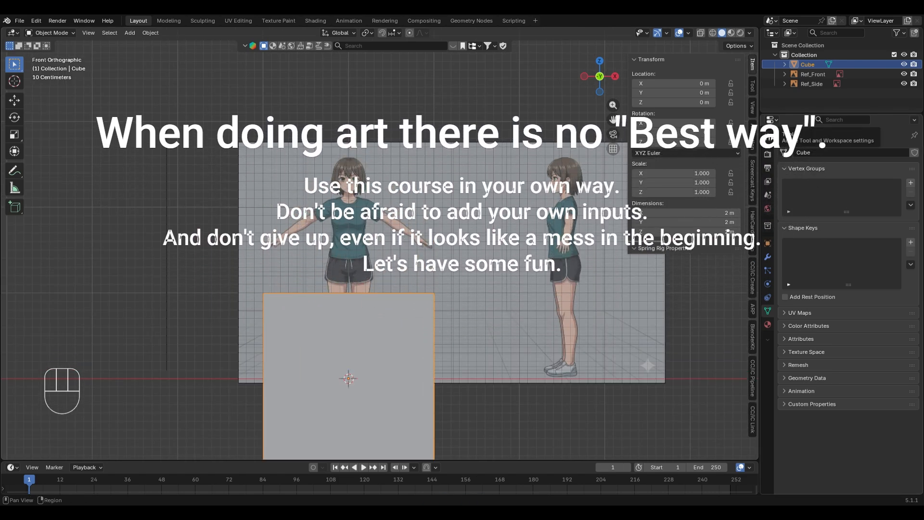
Set the Cycles render device to GPU Compute
{"action": "left_click", "coordinate": [768, 154]}
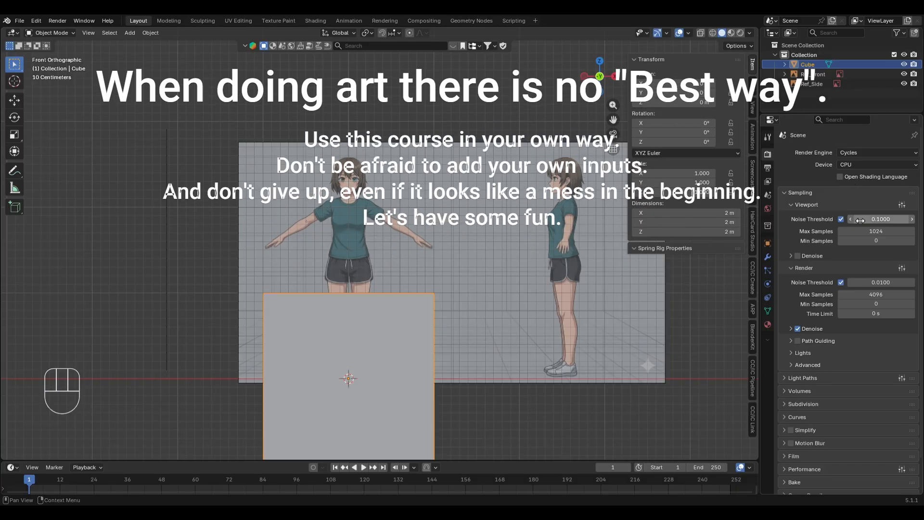
{"action": "left_click", "coordinate": [859, 164]}
{"action": "left_click", "coordinate": [862, 185]}
Set the maximum samples to 50 for both viewport and final render
{"action": "left_click", "coordinate": [876, 231]}
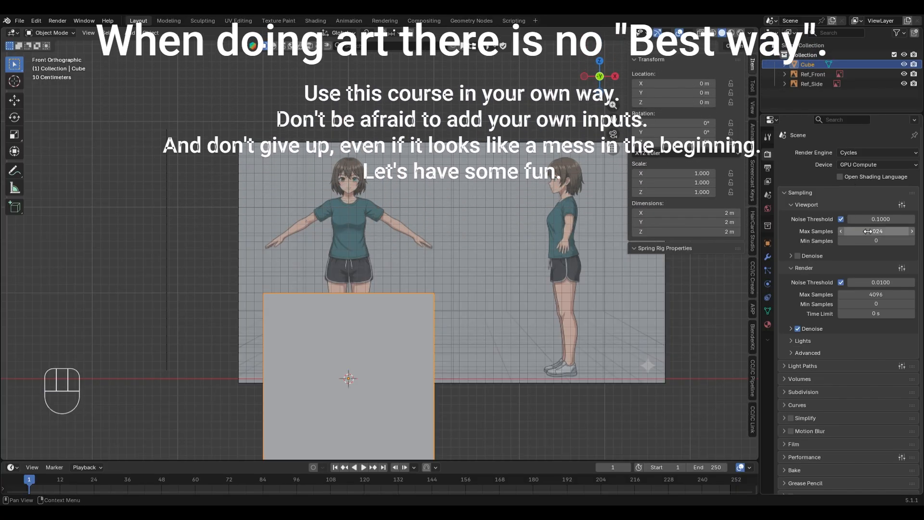
{"action": "type", "text": "50"}
{"action": "key", "text": "Return"}
{"action": "left_click", "coordinate": [881, 282]}
{"action": "left_click", "coordinate": [869, 301]}
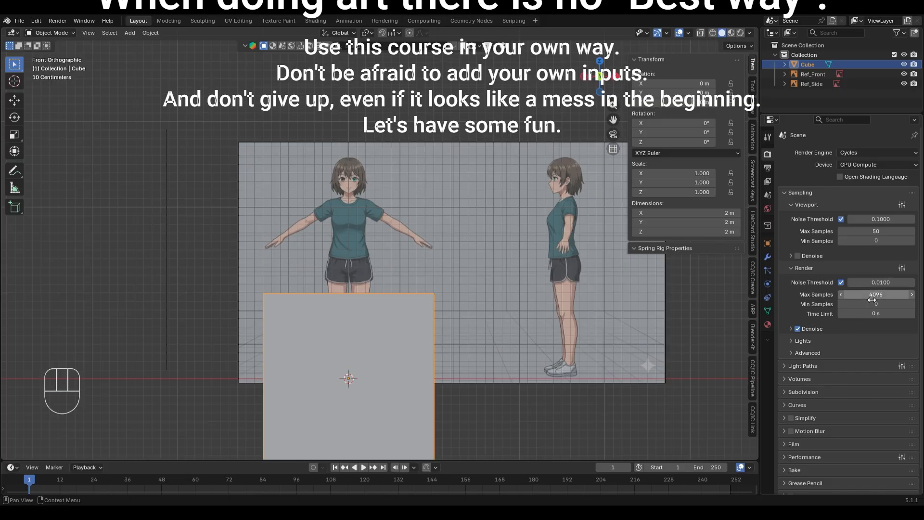
{"action": "left_click", "coordinate": [873, 295]}
{"action": "type", "text": "50"}
{"action": "key", "text": "Return"}
Enable denoising for viewport sampling and choose a specific denoiser for it
{"action": "left_click", "coordinate": [798, 256]}
{"action": "left_click", "coordinate": [790, 258]}
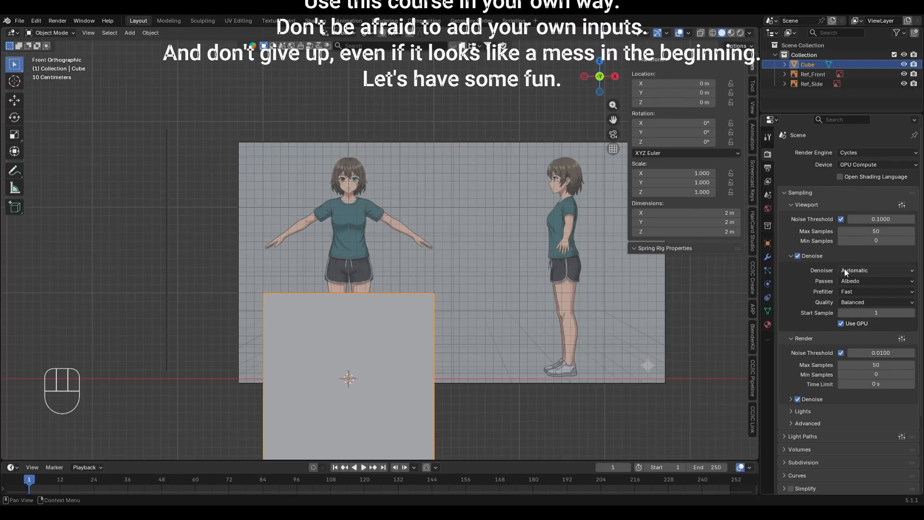
{"action": "left_click", "coordinate": [845, 270]}
{"action": "left_click", "coordinate": [853, 291]}
{"action": "left_click", "coordinate": [792, 257]}
{"action": "scroll", "coordinate": [794, 266], "scroll_direction": "down", "scroll_amount": 1}
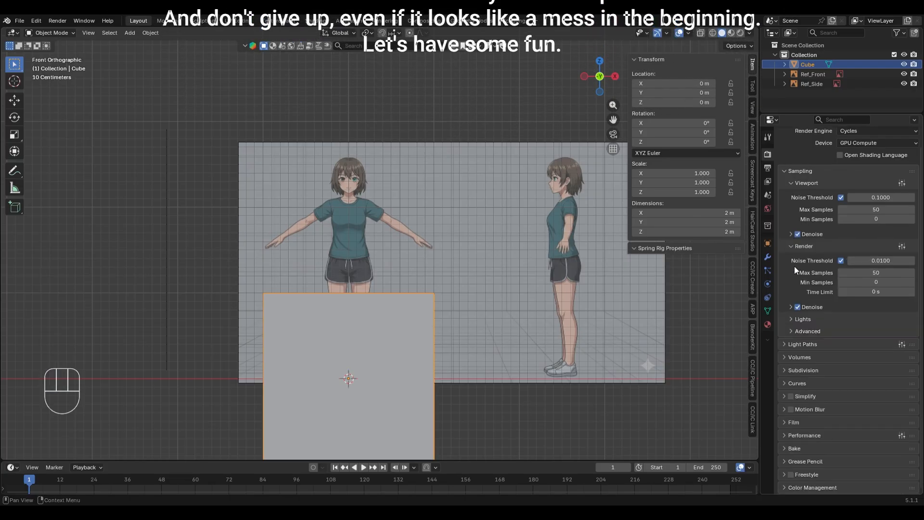
Set the denoiser for final renders to OptiX
{"action": "left_click", "coordinate": [791, 307]}
{"action": "left_click", "coordinate": [859, 321]}
{"action": "left_click", "coordinate": [865, 333]}
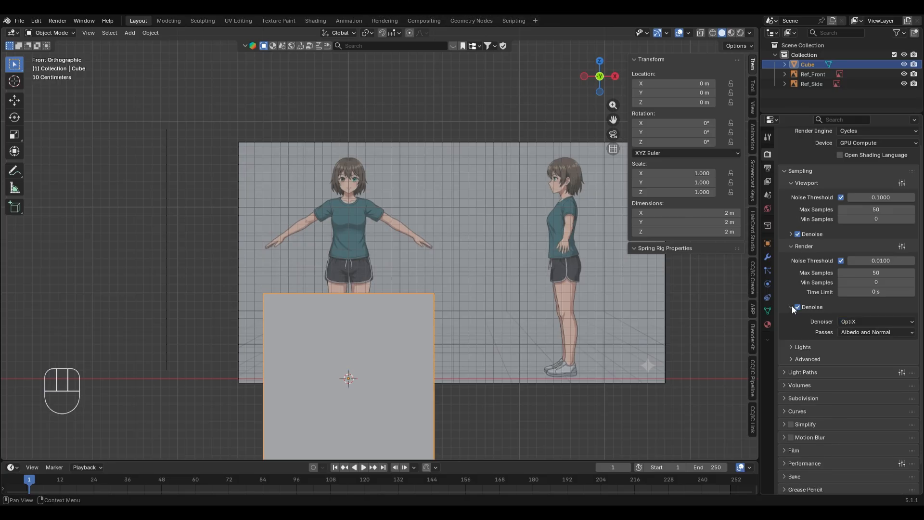
{"action": "left_click", "coordinate": [792, 307]}
Move the cube 2 m up along the Z axis
{"action": "scroll", "coordinate": [453, 288], "scroll_direction": "down", "scroll_amount": 2}
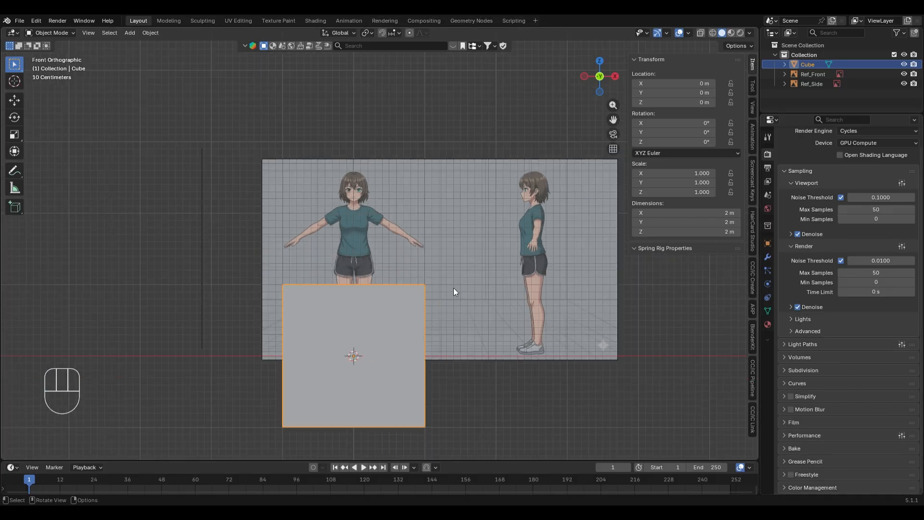
{"action": "middle_click_drag", "start_coordinate": [461, 219], "coordinate": [451, 241], "text": "shift"}
{"action": "middle_click_drag", "start_coordinate": [402, 259], "coordinate": [432, 271]}
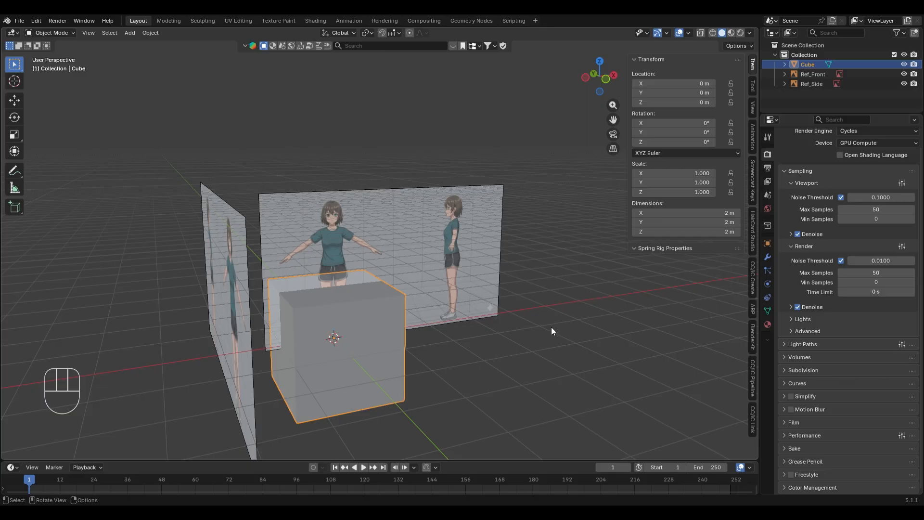
{"action": "middle_click_drag", "start_coordinate": [552, 331], "coordinate": [529, 326]}
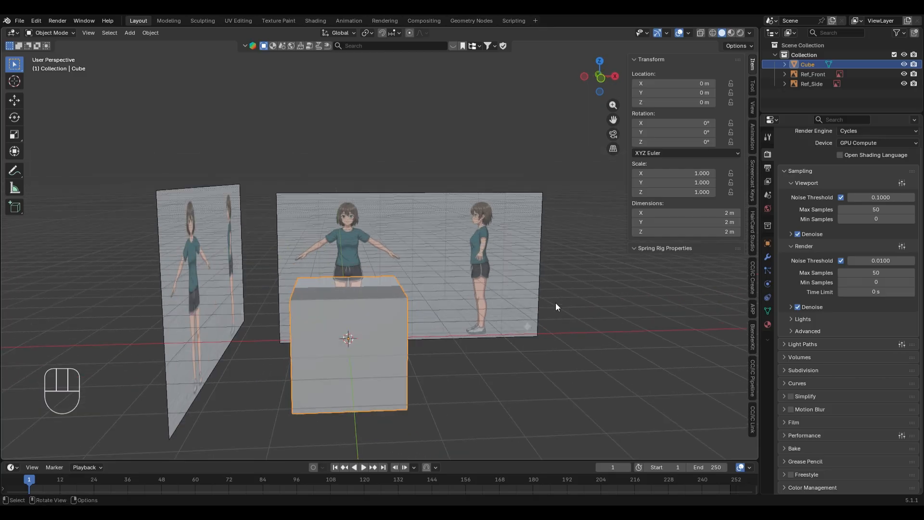
{"action": "key", "text": "g"}
{"action": "key", "text": "z"}
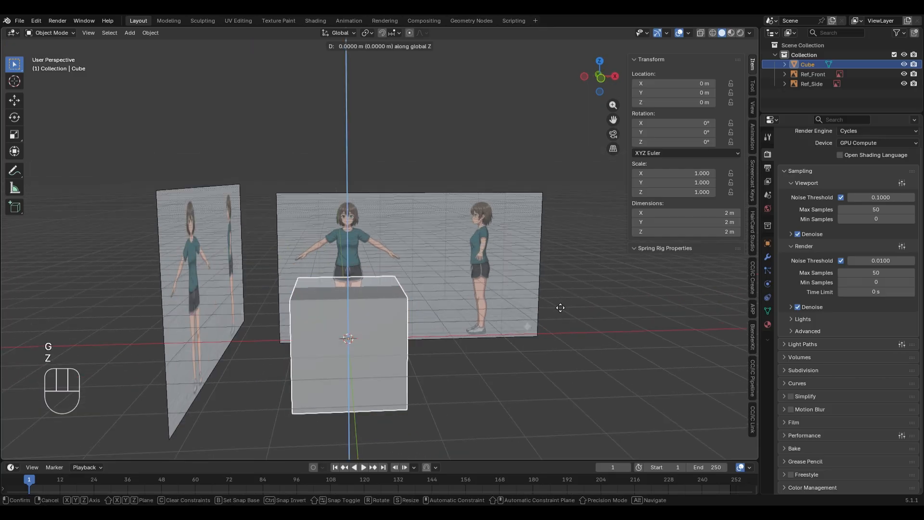
{"action": "key", "text": "KP_2"}
{"action": "key", "text": "KP_Enter"}
Scale the cube uniformly by 0.1
{"action": "key", "text": "s"}
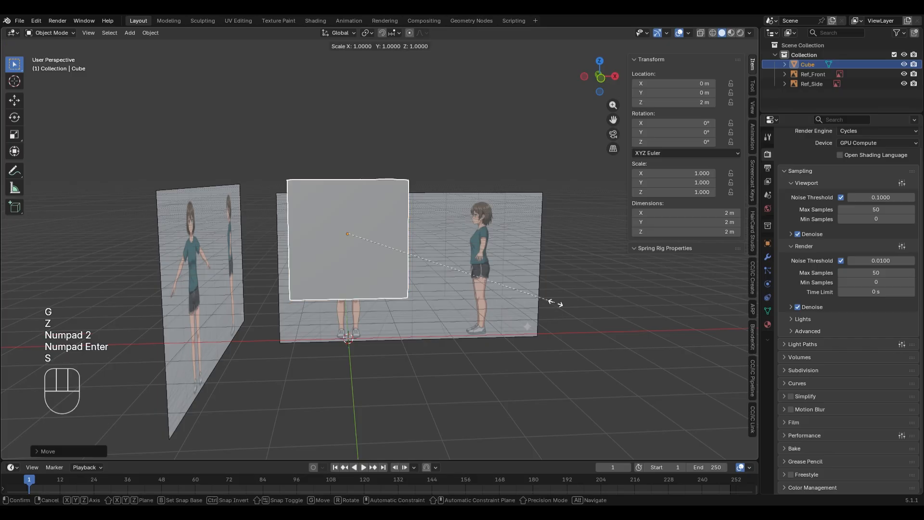
{"action": "key", "text": "KP_0"}
{"action": "key", "text": "KP_Decimal"}
{"action": "key", "text": "KP_1"}
{"action": "key", "text": "KP_Enter"}
In front view, raise the cube along the Z axis over the character's face, to about Z 2.26 m
{"action": "scroll", "coordinate": [555, 303], "scroll_direction": "up", "scroll_amount": 3}
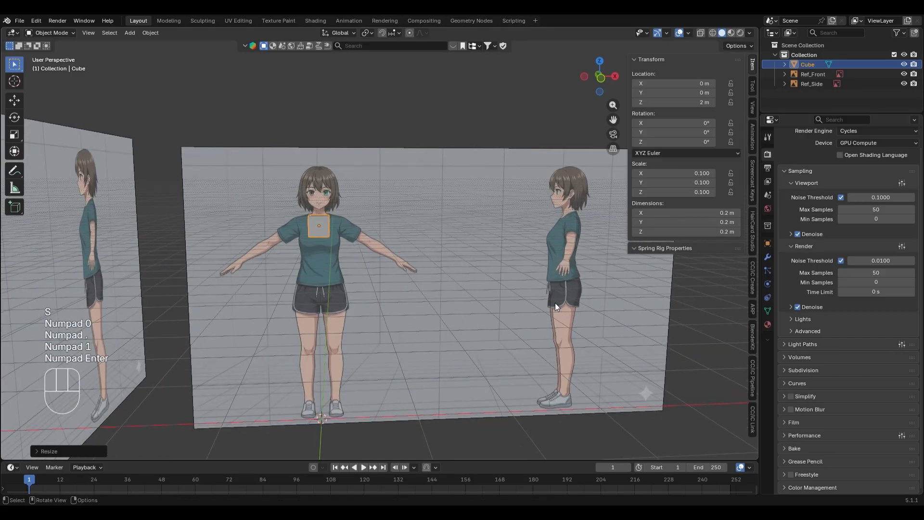
{"action": "key", "text": "KP_1"}
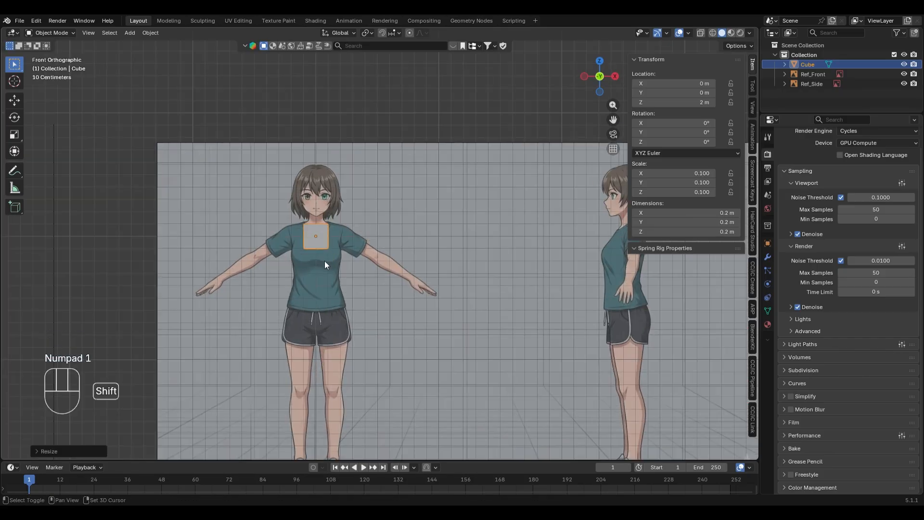
{"action": "middle_click_drag", "start_coordinate": [325, 261], "coordinate": [433, 297], "text": "shift"}
{"action": "scroll", "coordinate": [481, 281], "scroll_direction": "up", "scroll_amount": 5}
{"action": "middle_click_drag", "start_coordinate": [593, 297], "coordinate": [497, 317], "text": "shift"}
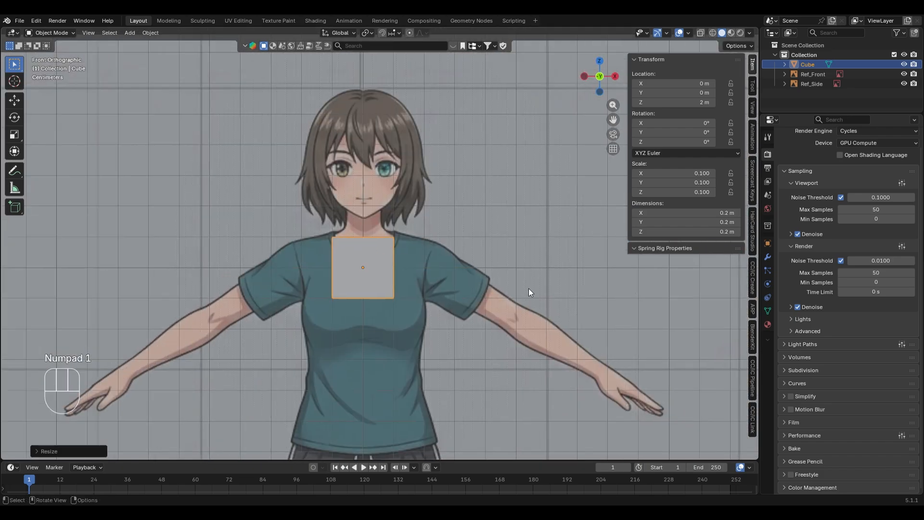
{"action": "key", "text": "g"}
{"action": "key", "text": "z"}
{"action": "left_click", "coordinate": [533, 208]}
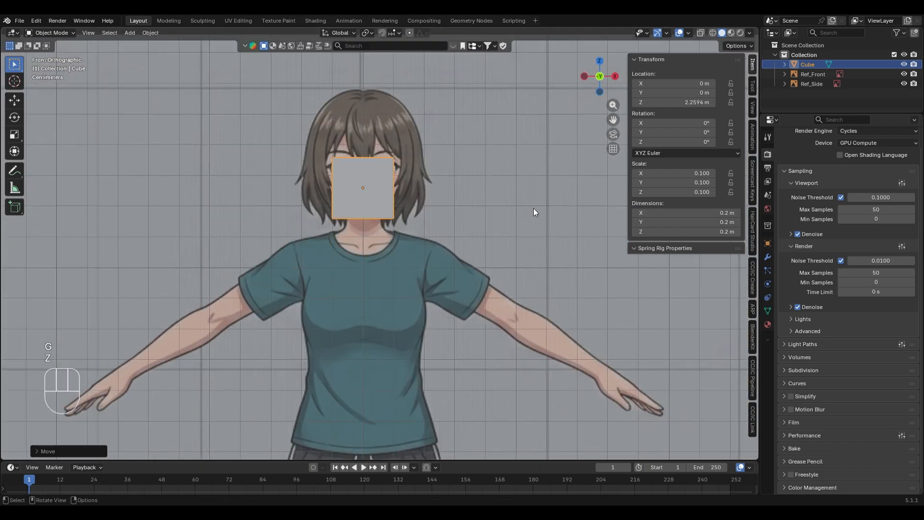
{"action": "key", "text": "alt+z"}
{"action": "key", "text": "alt+z"}
Move Ref_Front and Ref_Side together into a new collection named Ref_
{"action": "scroll", "coordinate": [514, 261], "scroll_direction": "down", "scroll_amount": 3}
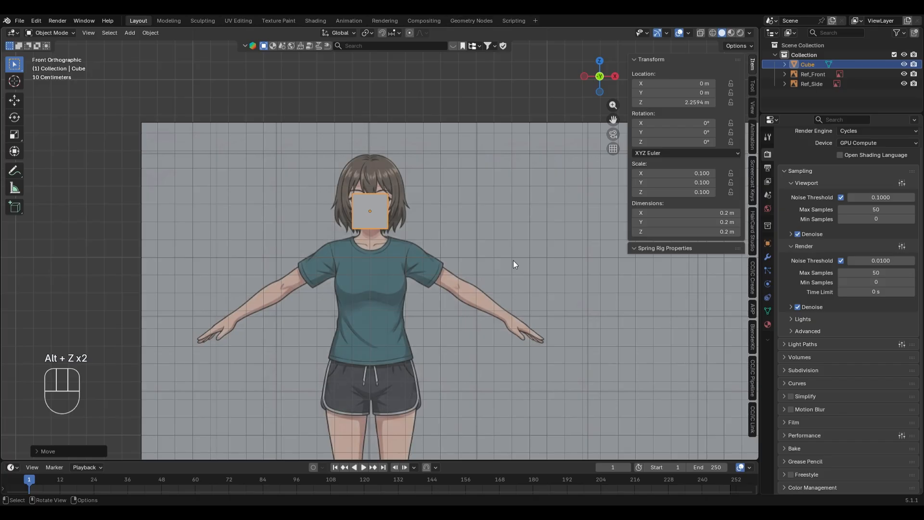
{"action": "left_click", "coordinate": [813, 74]}
{"action": "left_click", "coordinate": [811, 83], "text": "shift"}
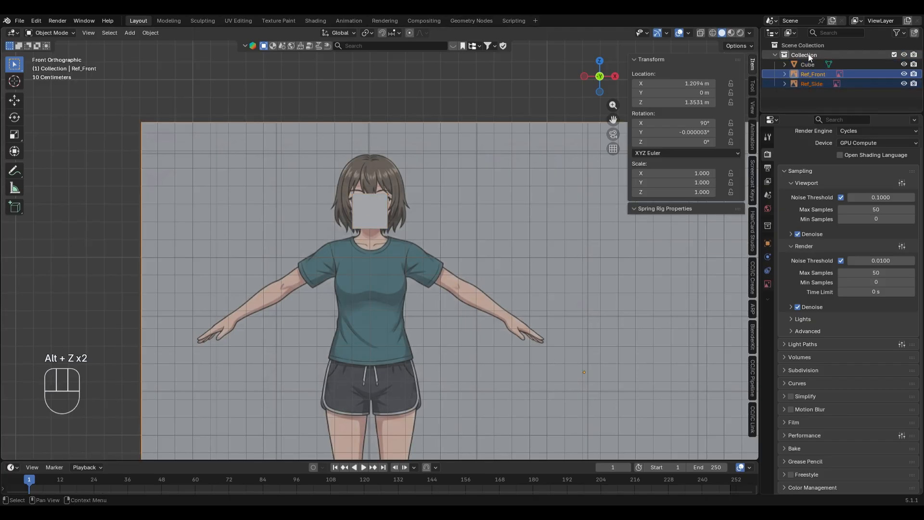
{"action": "key", "text": "m"}
{"action": "left_click", "coordinate": [487, 177]}
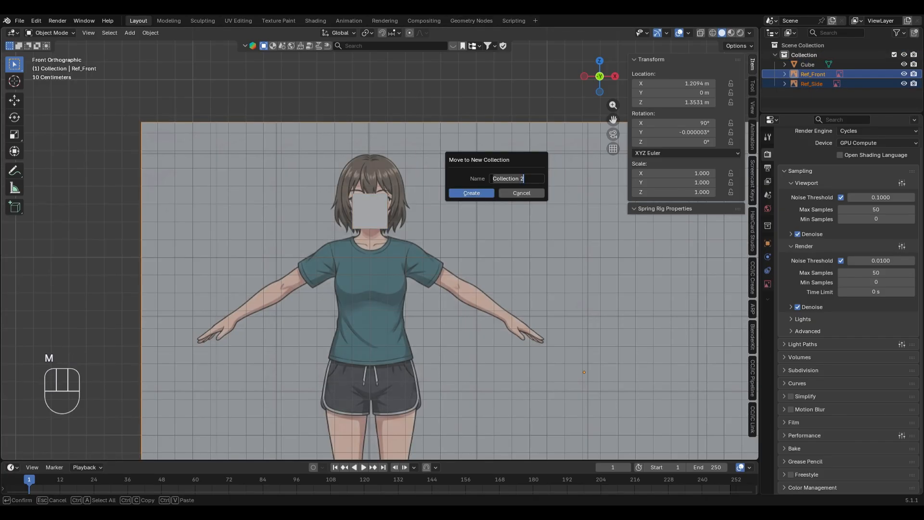
{"action": "type", "text": "Ref_"}
{"action": "left_click", "coordinate": [471, 194]}
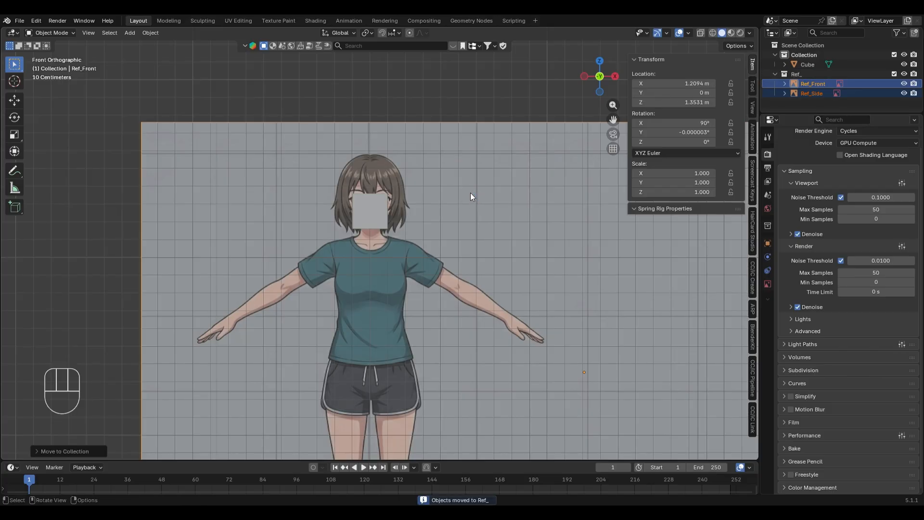
Add a mesh circle with 8 vertices at the world origin
{"action": "scroll", "coordinate": [470, 193], "scroll_direction": "down", "scroll_amount": 2}
{"action": "left_click", "coordinate": [466, 89]}
{"action": "left_click", "coordinate": [808, 64]}
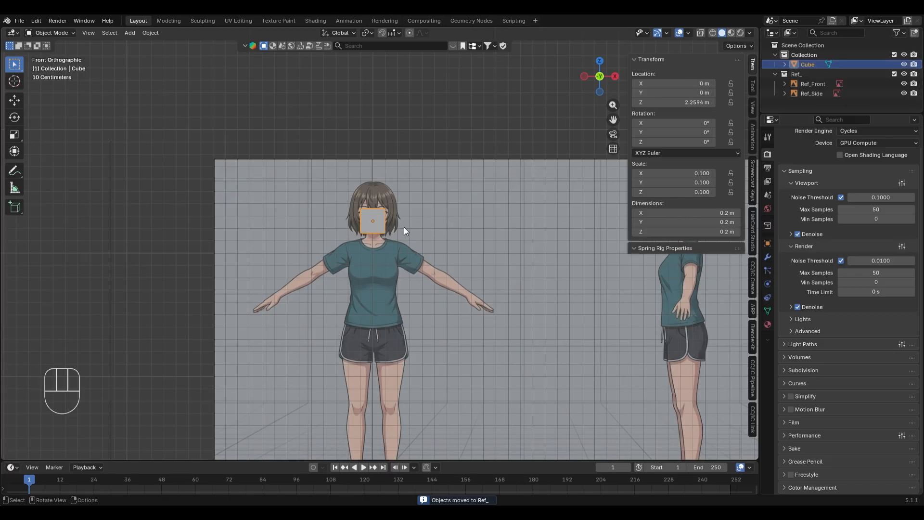
{"action": "scroll", "coordinate": [405, 230], "scroll_direction": "up", "scroll_amount": 2}
{"action": "scroll", "coordinate": [411, 233], "scroll_direction": "down", "scroll_amount": 2}
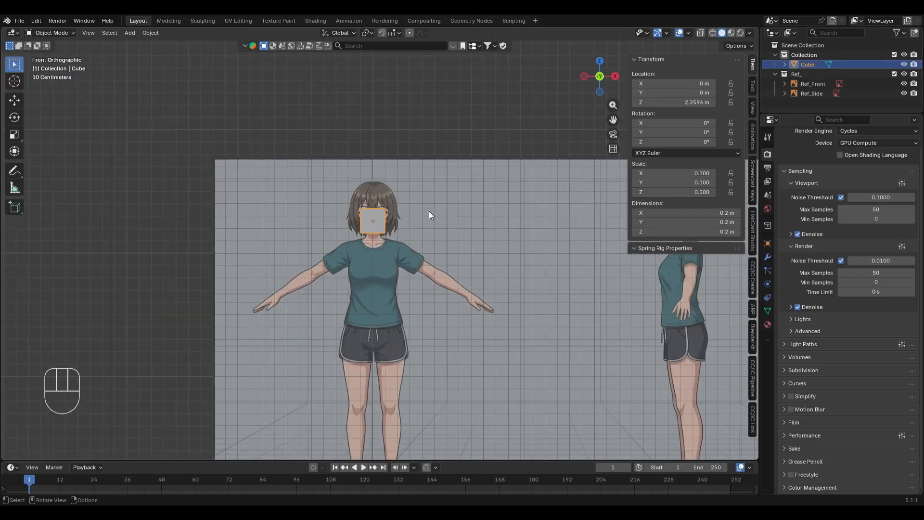
{"action": "key", "text": "shift+a"}
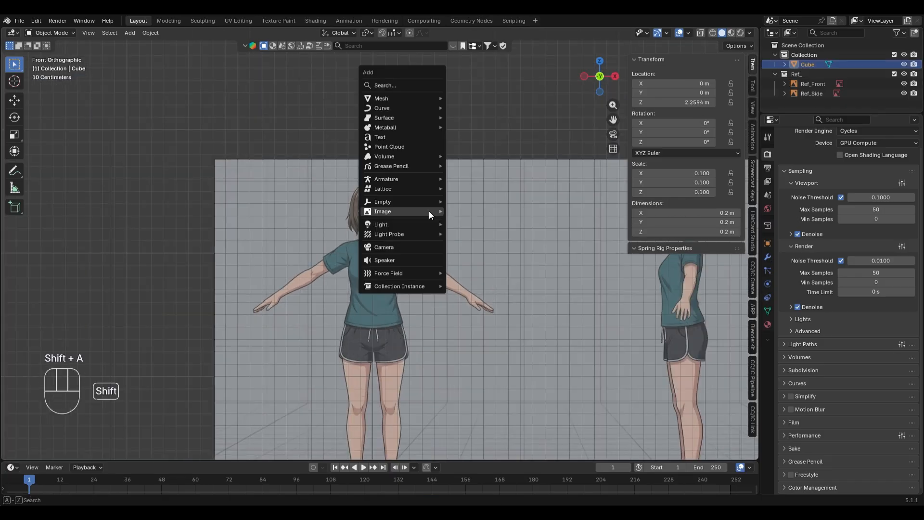
{"action": "key", "text": "Escape"}
{"action": "key", "text": "shift+a"}
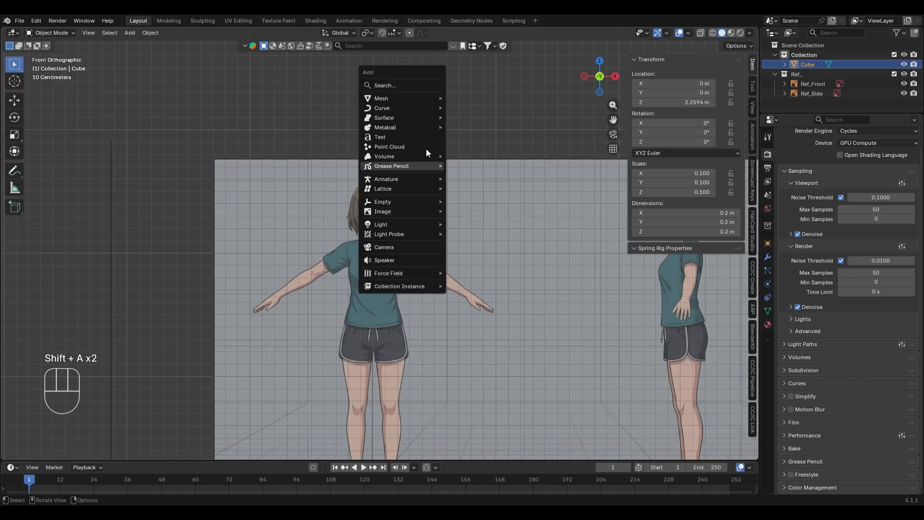
{"action": "mouse_move", "coordinate": [424, 97]}
{"action": "left_click", "coordinate": [495, 118]}
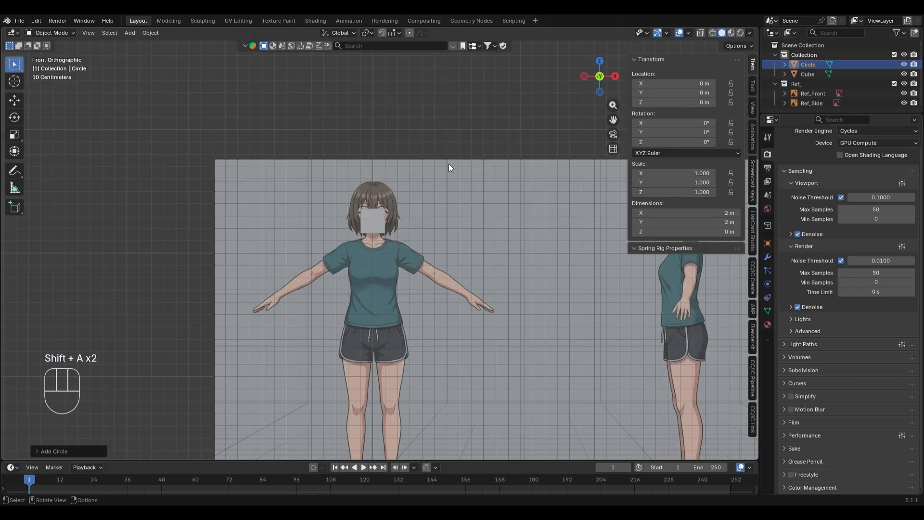
{"action": "left_click", "coordinate": [85, 451]}
{"action": "left_click", "coordinate": [121, 347]}
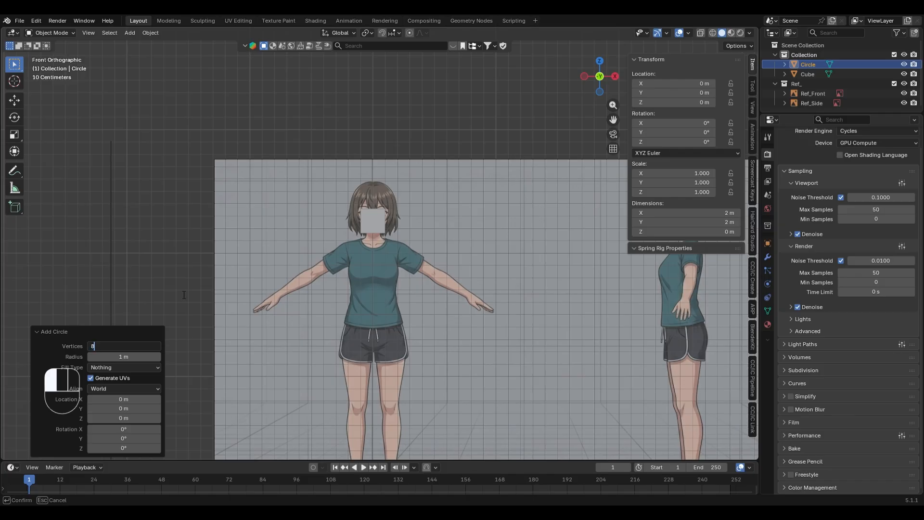
{"action": "left_click", "coordinate": [184, 295]}
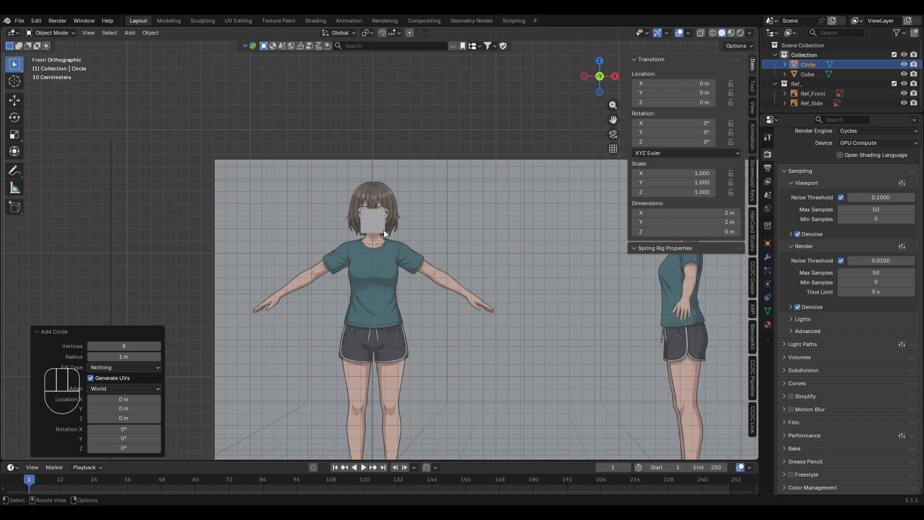
Snap the 3D cursor to the cube over the face
{"action": "left_click", "coordinate": [369, 221]}
{"action": "scroll", "coordinate": [420, 255], "scroll_direction": "up", "scroll_amount": 4}
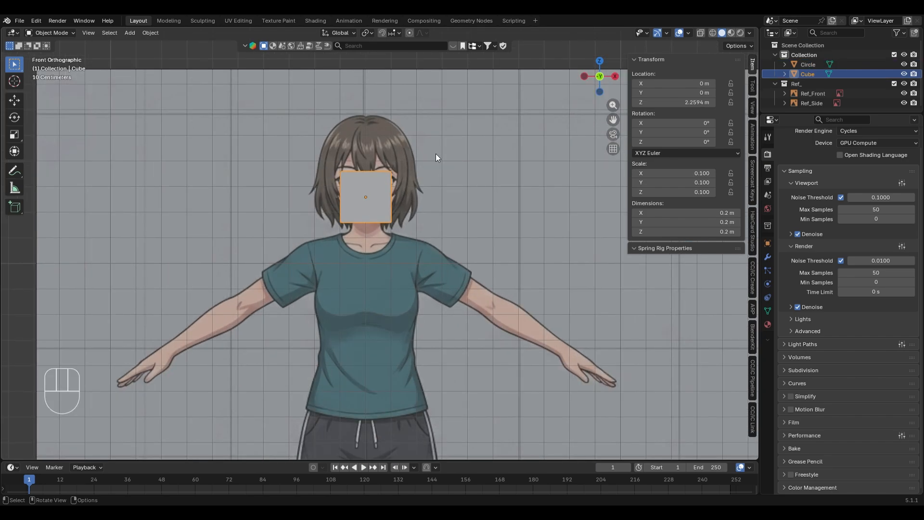
{"action": "key", "text": "shift+s"}
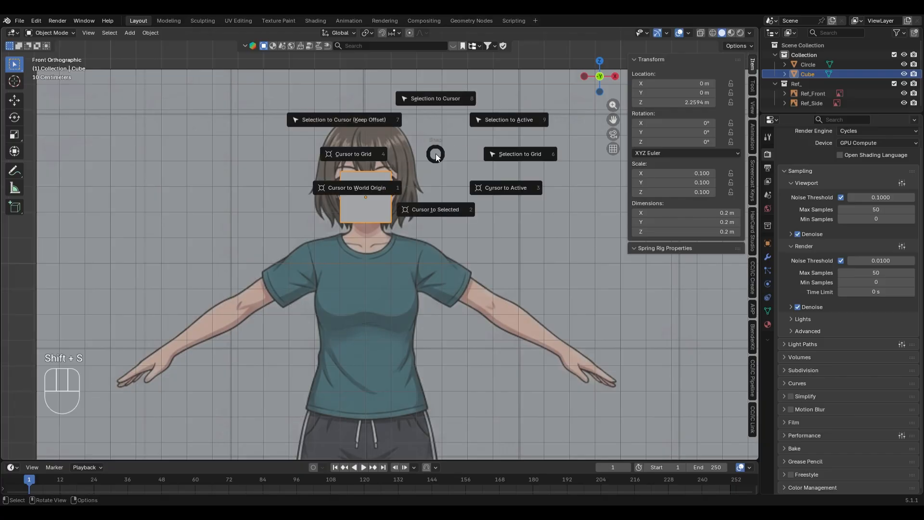
{"action": "left_click", "coordinate": [426, 202]}
Snap the circle at the character's feet to the 3D cursor
{"action": "scroll", "coordinate": [457, 250], "scroll_direction": "down", "scroll_amount": 8}
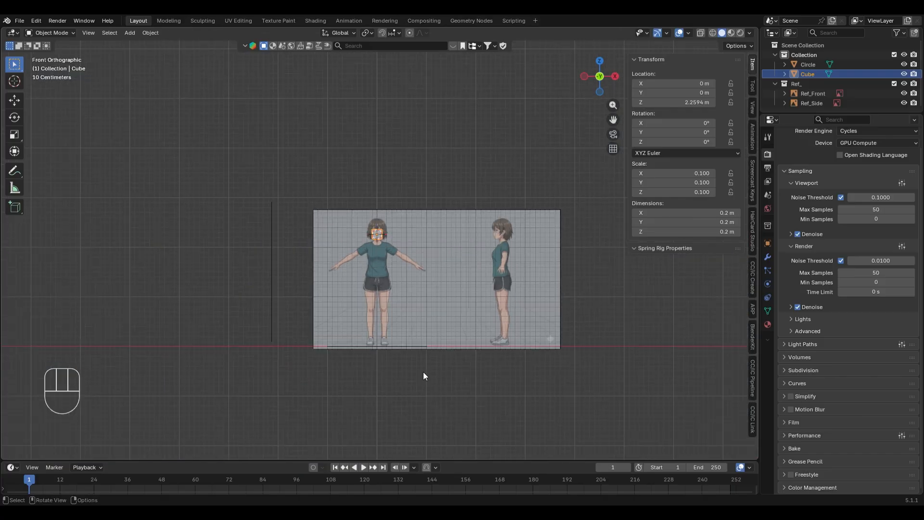
{"action": "left_click", "coordinate": [407, 345]}
{"action": "scroll", "coordinate": [421, 347], "scroll_direction": "up", "scroll_amount": 8}
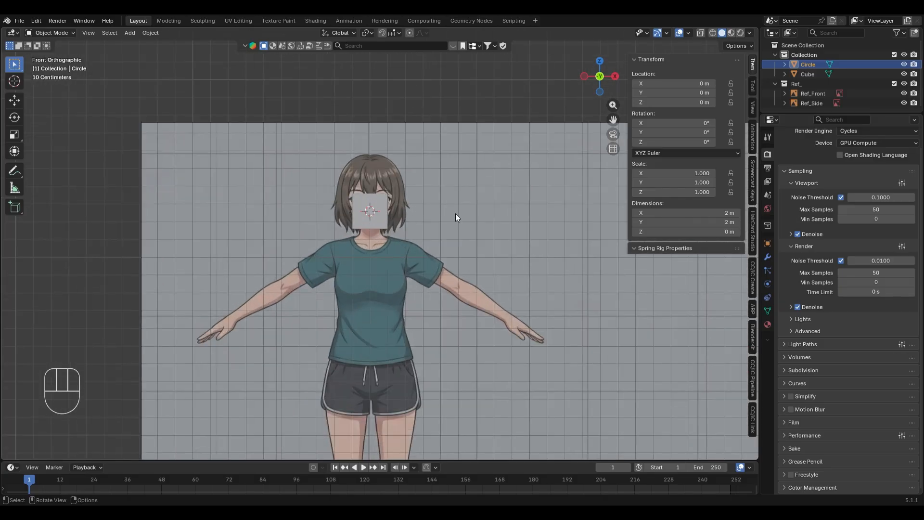
{"action": "key", "text": "shift+s"}
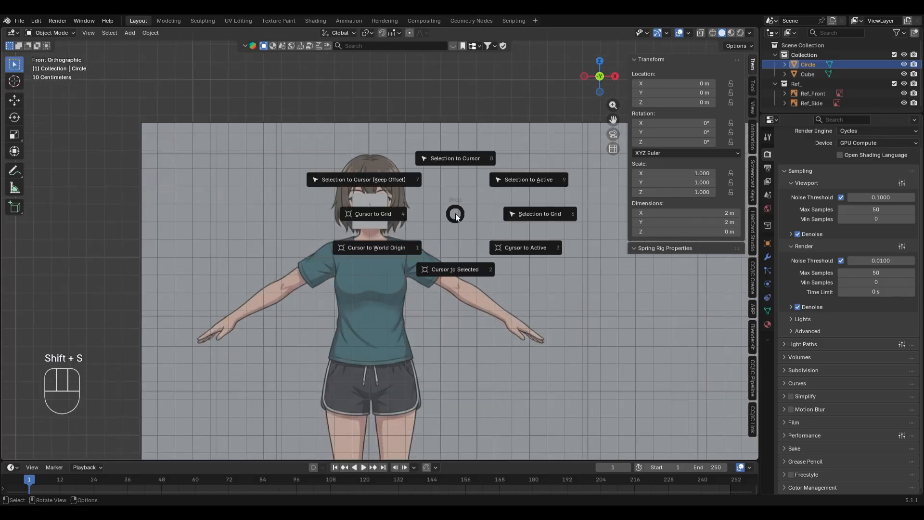
{"action": "key", "text": "8"}
Rotate the circle 90° around the X axis so it faces the front view
{"action": "key", "text": "r"}
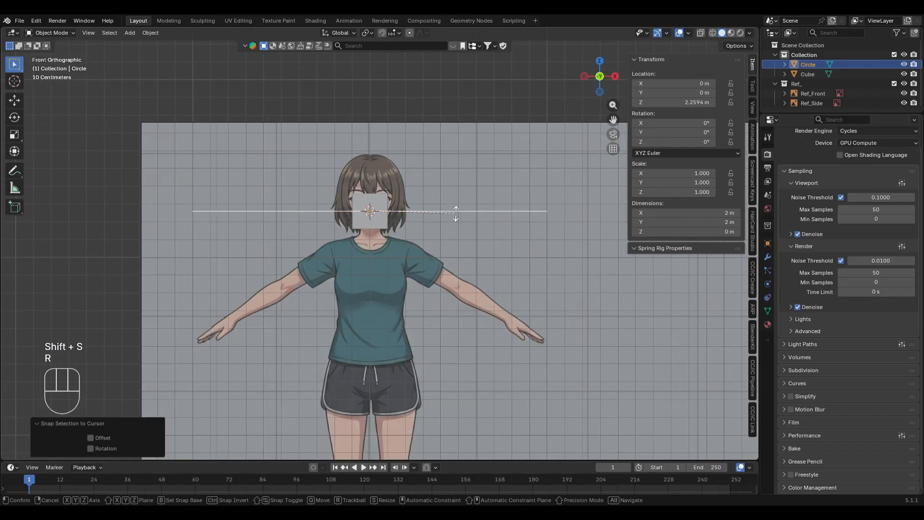
{"action": "key", "text": "x"}
{"action": "key", "text": "KP_9"}
{"action": "key", "text": "KP_0"}
{"action": "key", "text": "KP_Enter"}
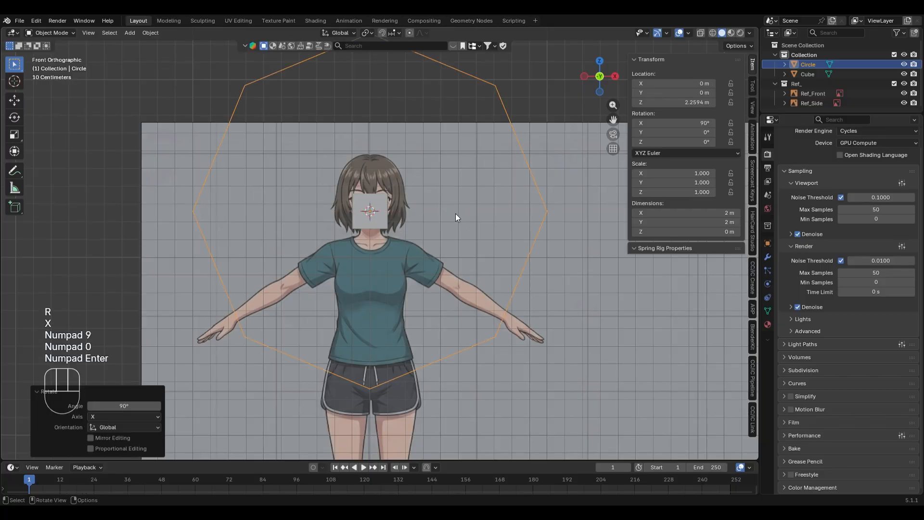
Scale the circle uniformly by 0.1
{"action": "key", "text": "s"}
{"action": "key", "text": "KP_0"}
{"action": "key", "text": "KP_Decimal"}
{"action": "key", "text": "KP_1"}
{"action": "key", "text": "KP_Enter"}
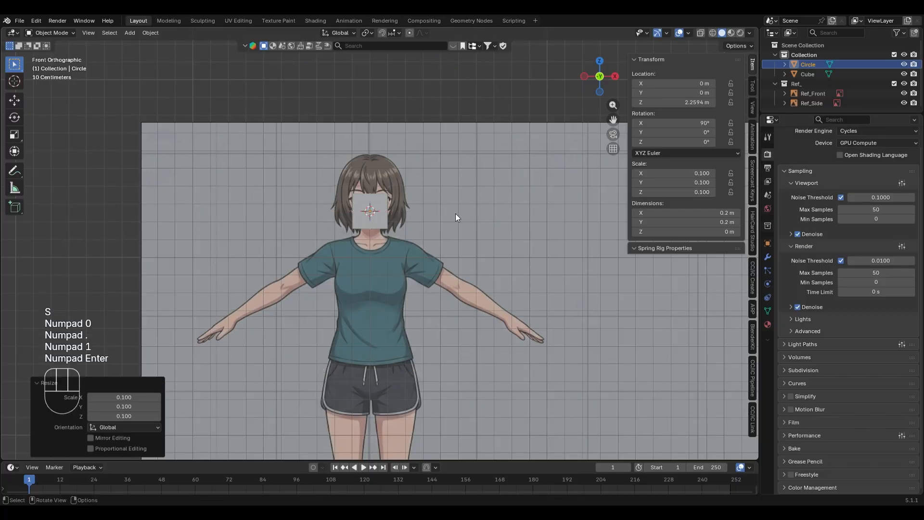
Delete the cube covering the character's face
{"action": "left_click", "coordinate": [373, 218]}
{"action": "key", "text": "Delete"}
{"action": "scroll", "coordinate": [478, 220], "scroll_direction": "up", "scroll_amount": 6}
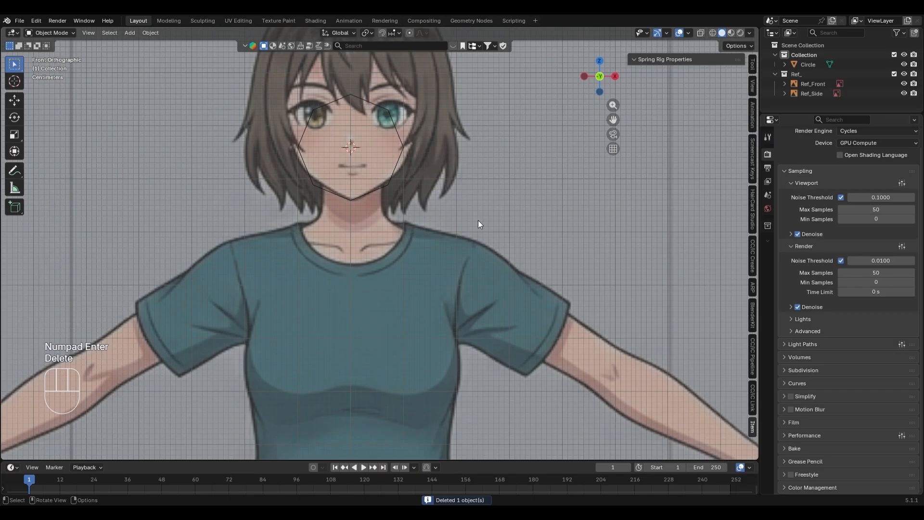
Reset the 3D cursor to the world origin
{"action": "left_click", "coordinate": [410, 200]}
{"action": "scroll", "coordinate": [447, 196], "scroll_direction": "up", "scroll_amount": 3}
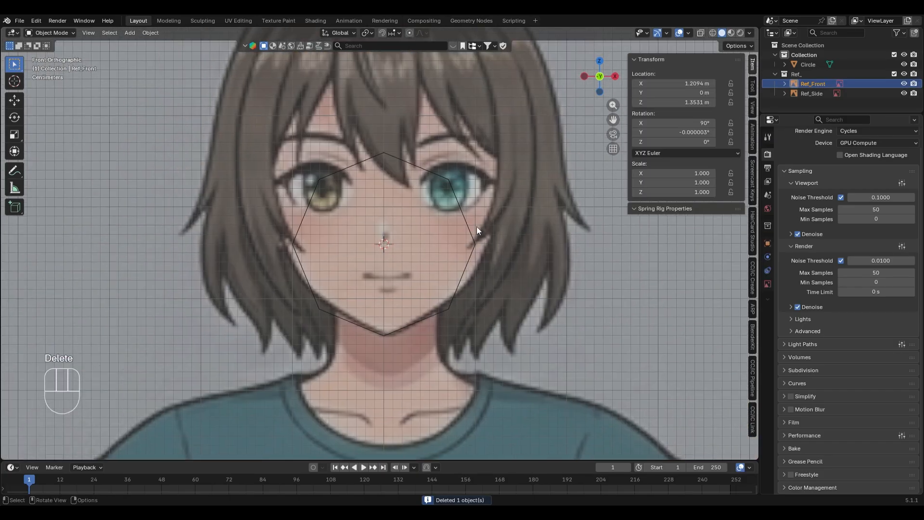
{"action": "left_click", "coordinate": [464, 221]}
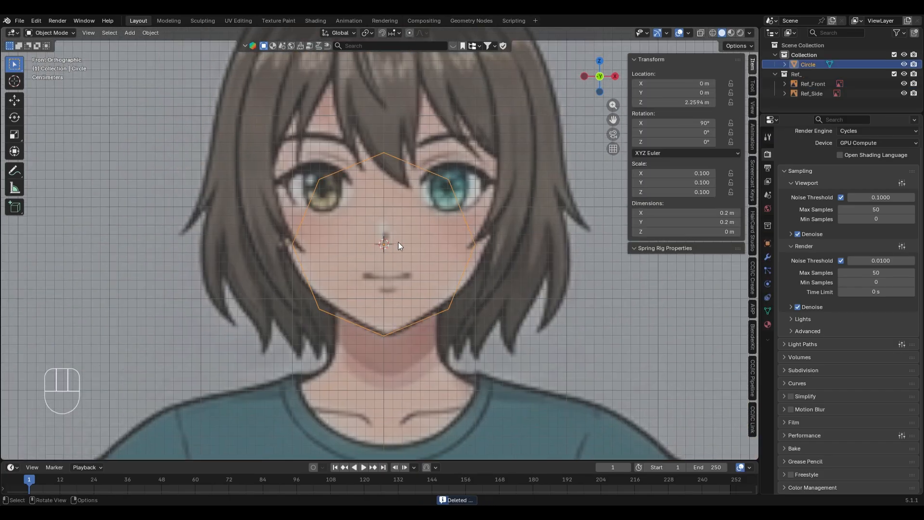
{"action": "key", "text": "shift+s"}
{"action": "key", "text": "KP_Enter"}
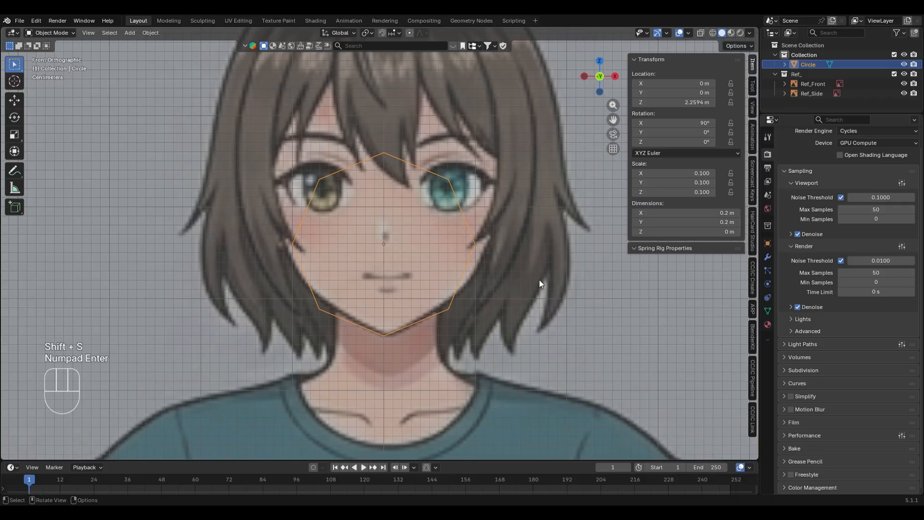
{"action": "key", "text": "shift+s"}
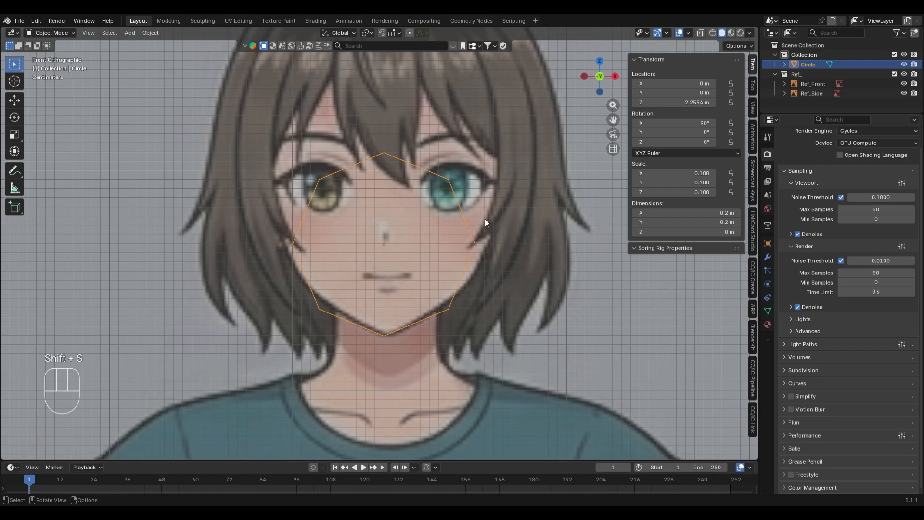
Shift the Ref_Front image about -0.0027 m along the X axis to centre the face on the circle
{"action": "left_click", "coordinate": [465, 279], "text": "shift"}
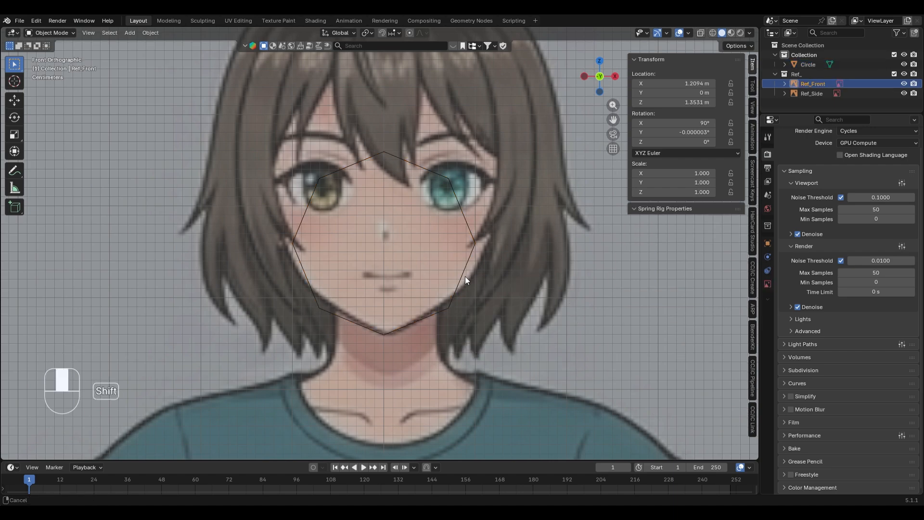
{"action": "middle_click_drag", "start_coordinate": [465, 280], "coordinate": [563, 248], "text": "shift"}
{"action": "scroll", "coordinate": [609, 259], "scroll_direction": "up", "scroll_amount": 3}
{"action": "key", "text": "g"}
{"action": "key", "text": "x"}
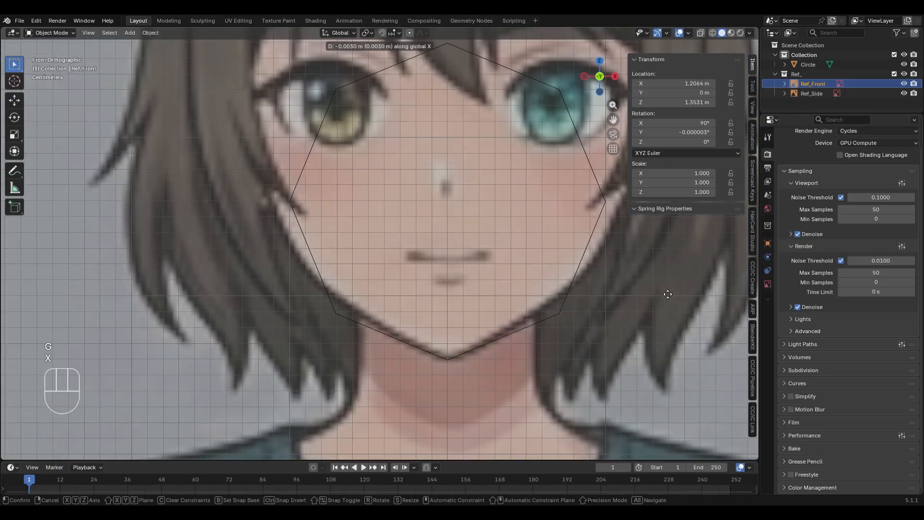
{"action": "left_click", "coordinate": [663, 289]}
{"action": "scroll", "coordinate": [555, 275], "scroll_direction": "down", "scroll_amount": 4}
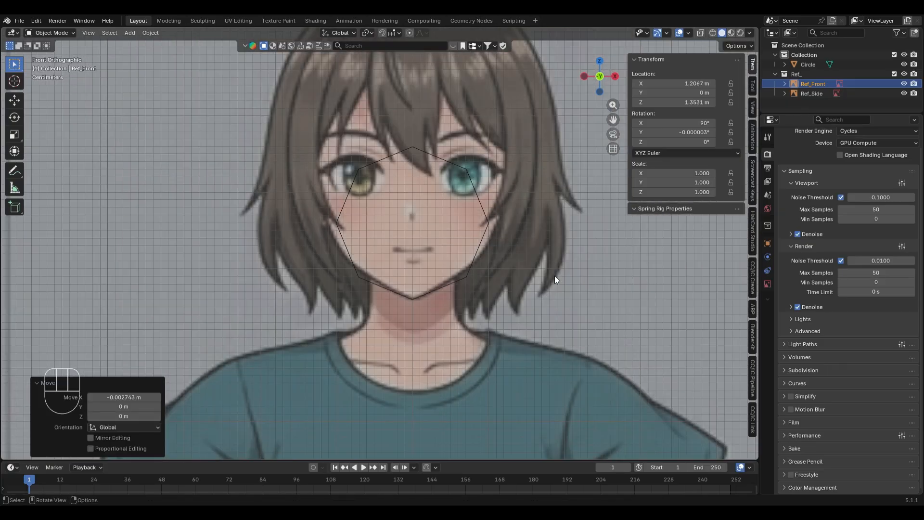
Scale the circle down uniformly by about 0.37, to a diameter of about 0.074 m
{"action": "left_click", "coordinate": [444, 163]}
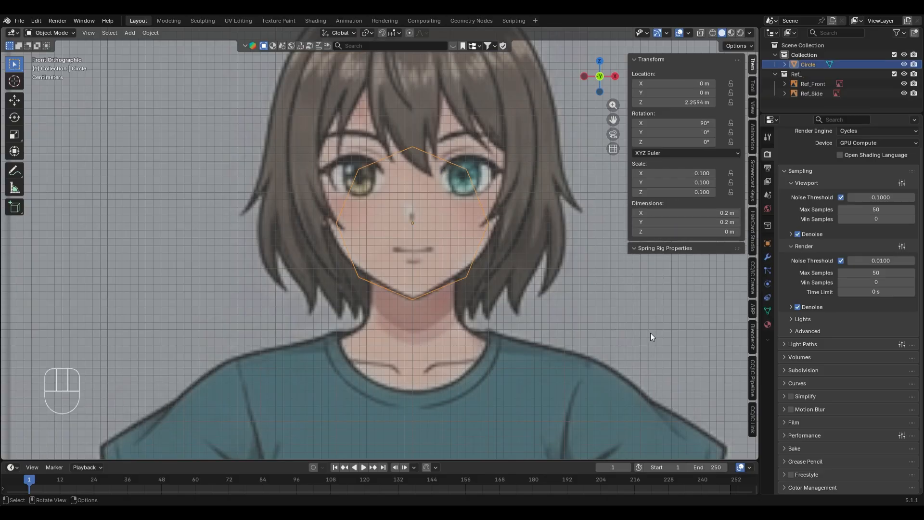
{"action": "left_click", "coordinate": [768, 137]}
{"action": "scroll", "coordinate": [596, 307], "scroll_direction": "up", "scroll_amount": 3}
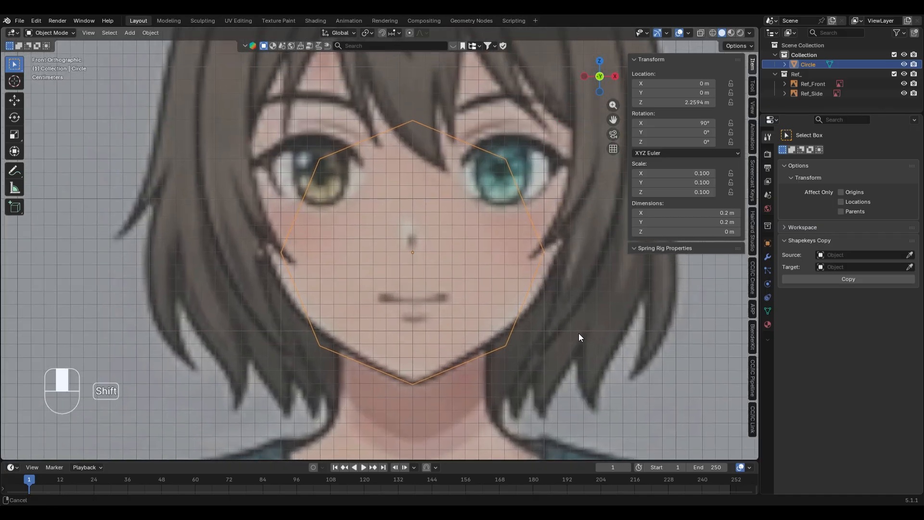
{"action": "key", "text": "s"}
{"action": "left_click", "coordinate": [530, 290]}
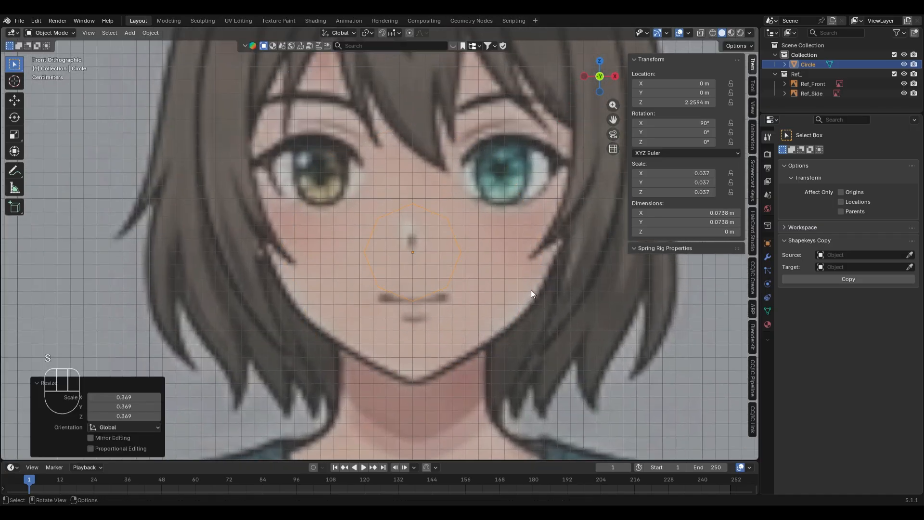
Try to lower the circle along Z over the mouth and flatten it by 0.6 along Z, and undo both changes
{"action": "key", "text": "g"}
{"action": "key", "text": "z"}
{"action": "left_click", "coordinate": [494, 197]}
{"action": "key", "text": "s"}
{"action": "key", "text": "z"}
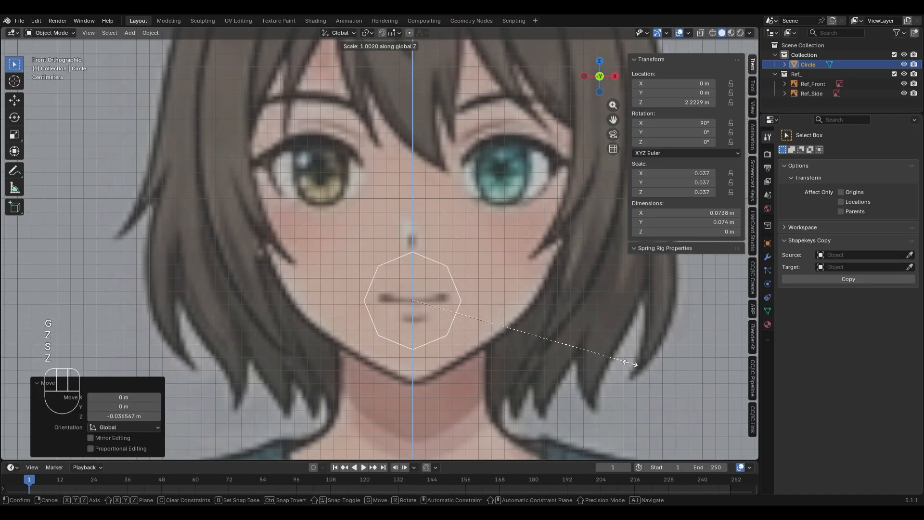
{"action": "left_click", "coordinate": [544, 339]}
{"action": "scroll", "coordinate": [443, 296], "scroll_direction": "down", "scroll_amount": 2}
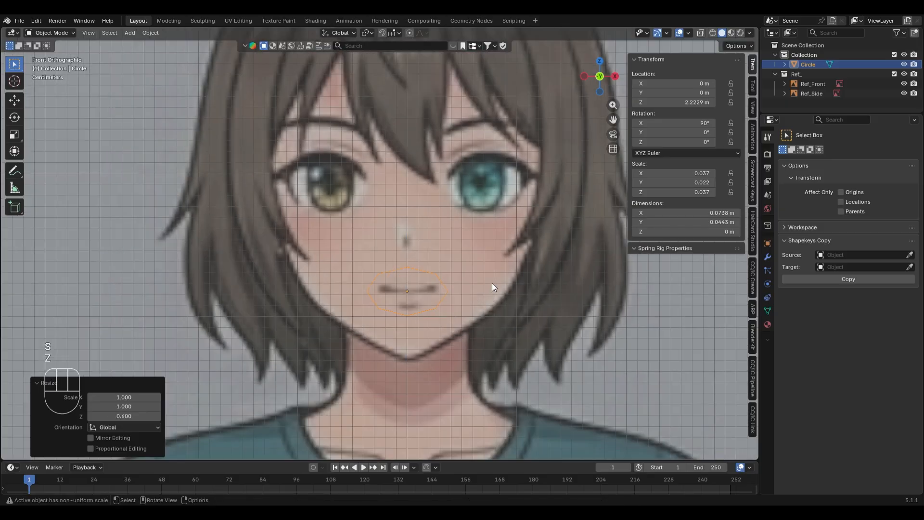
{"action": "scroll", "coordinate": [492, 283], "scroll_direction": "up", "scroll_amount": 1}
{"action": "middle_click_drag", "start_coordinate": [492, 277], "coordinate": [481, 296], "text": "shift"}
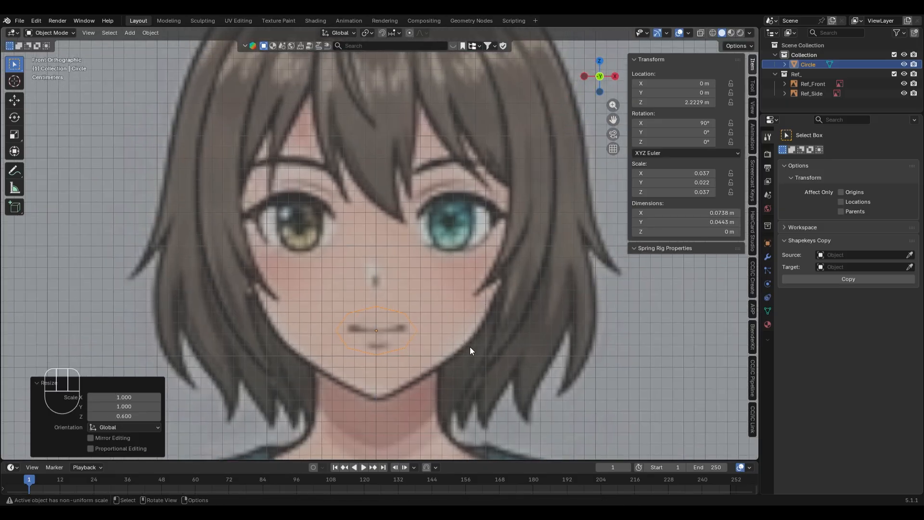
{"action": "key", "text": "ctrl+z"}
{"action": "key", "text": "ctrl+z"}
Duplicate the circle and place the copy over the teal eye, at about X 0.071 m, Z 2.324 m
{"action": "key", "text": "shift+d"}
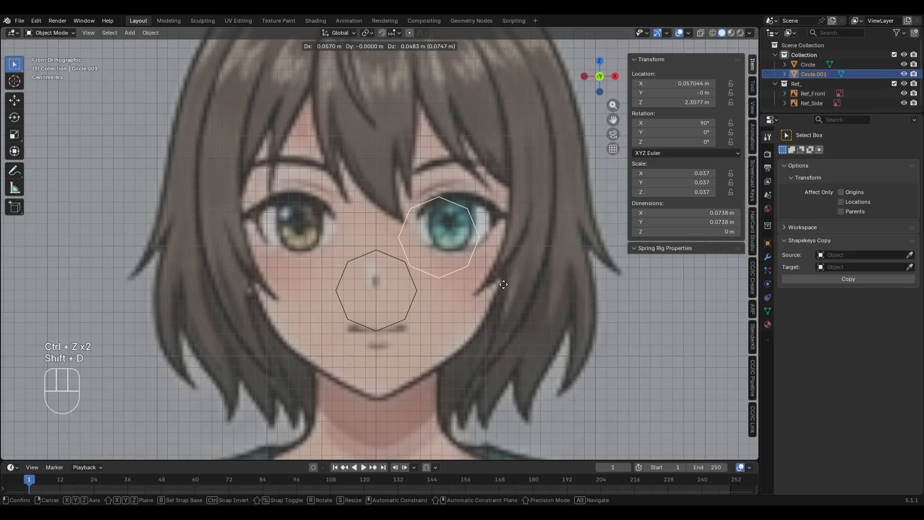
{"action": "left_click", "coordinate": [513, 267]}
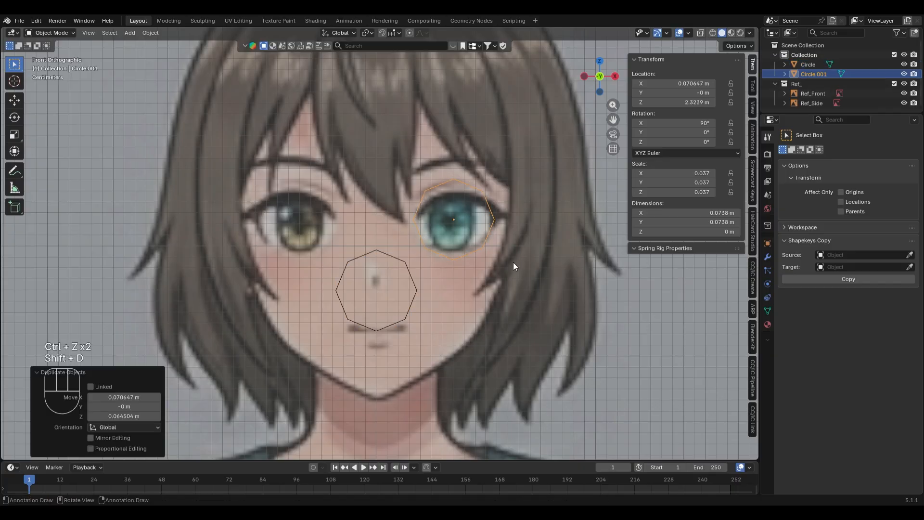
Lower the original circle about 0.038 m along Z onto the mouth and shrink it to about 0.056 m across
{"action": "left_click", "coordinate": [394, 258]}
{"action": "key", "text": "g"}
{"action": "key", "text": "z"}
{"action": "left_click", "coordinate": [556, 383]}
{"action": "key", "text": "s"}
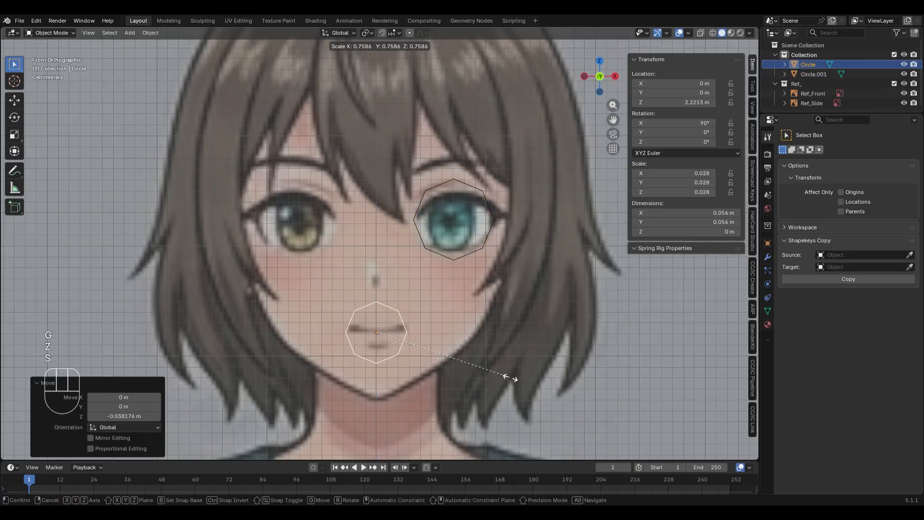
{"action": "left_click", "coordinate": [508, 377]}
Flatten the mouth circle along Z to a height of about 0.041 m and raise it about 0.003 m
{"action": "scroll", "coordinate": [508, 378], "scroll_direction": "up", "scroll_amount": 2}
{"action": "key", "text": "s"}
{"action": "key", "text": "z"}
{"action": "left_click", "coordinate": [514, 390]}
{"action": "scroll", "coordinate": [514, 392], "scroll_direction": "down", "scroll_amount": 2}
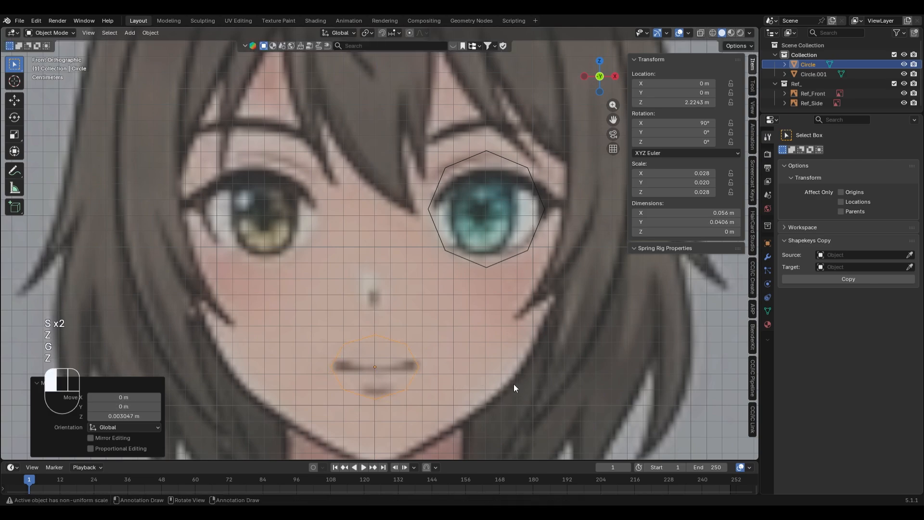
{"action": "key", "text": "g"}
{"action": "key", "text": "z"}
{"action": "left_click", "coordinate": [494, 374]}
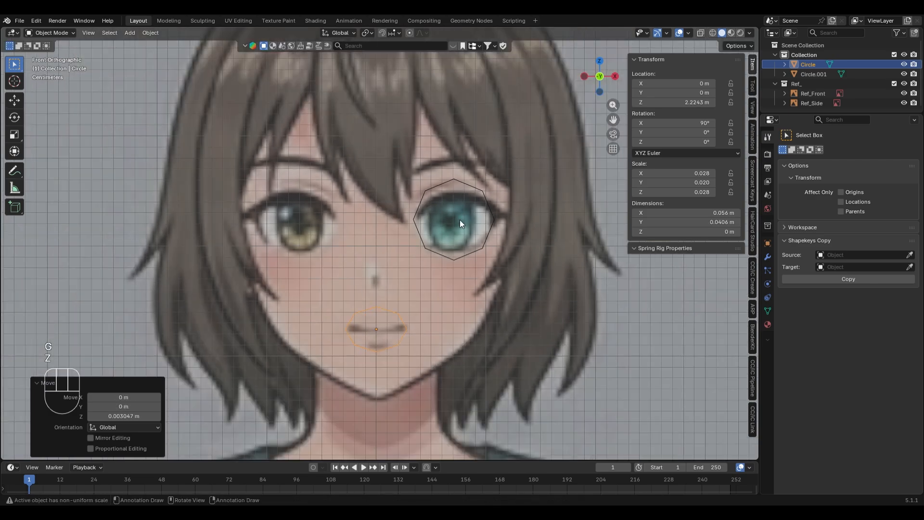
Delete the three vertices on the negative X side of the mouth circle, keeping the half under the teal eye
{"action": "left_click", "coordinate": [485, 237]}
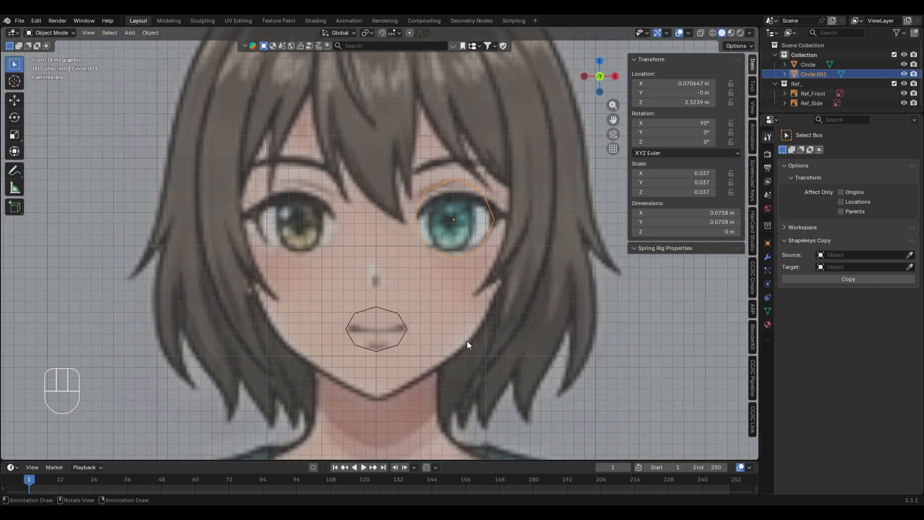
{"action": "left_click", "coordinate": [400, 310]}
{"action": "scroll", "coordinate": [418, 319], "scroll_direction": "down", "scroll_amount": 3, "text": "shift"}
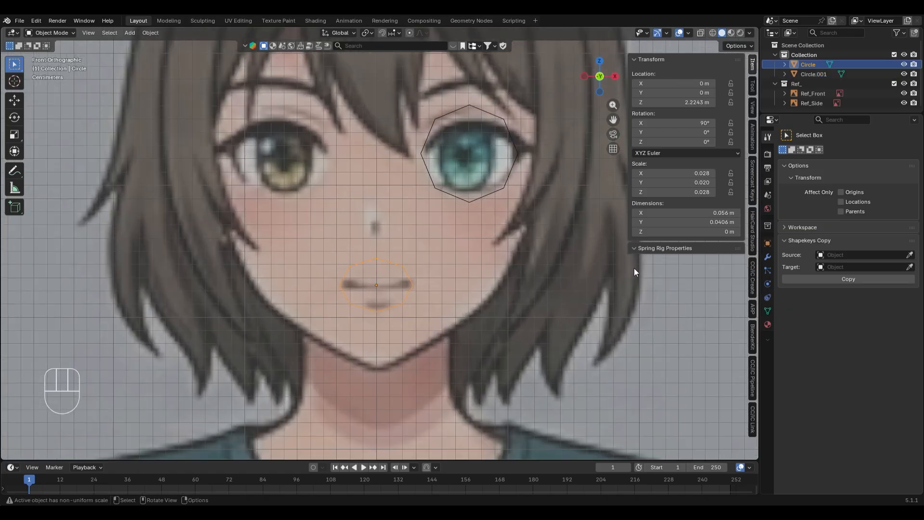
{"action": "key", "text": "Tab"}
{"action": "key", "text": "Tab"}
{"action": "scroll", "coordinate": [478, 329], "scroll_direction": "up", "scroll_amount": 4}
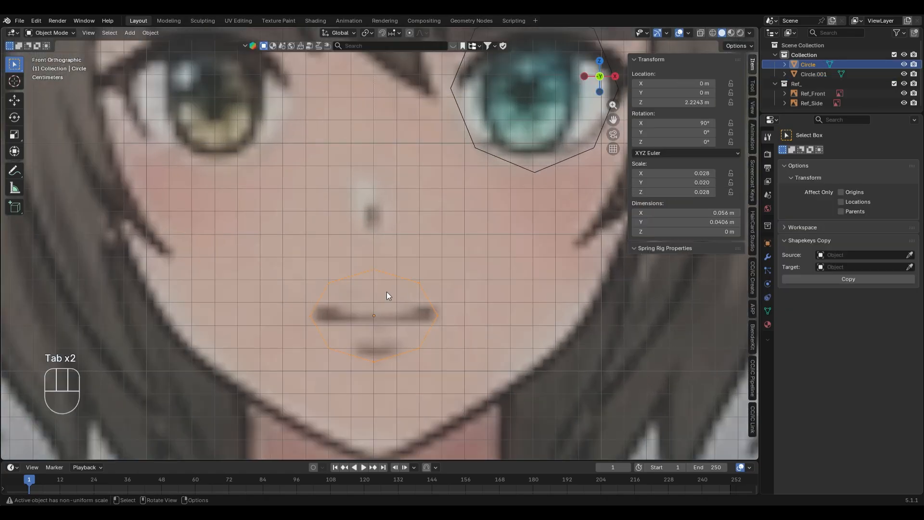
{"action": "key", "text": "Tab"}
{"action": "key", "text": "1"}
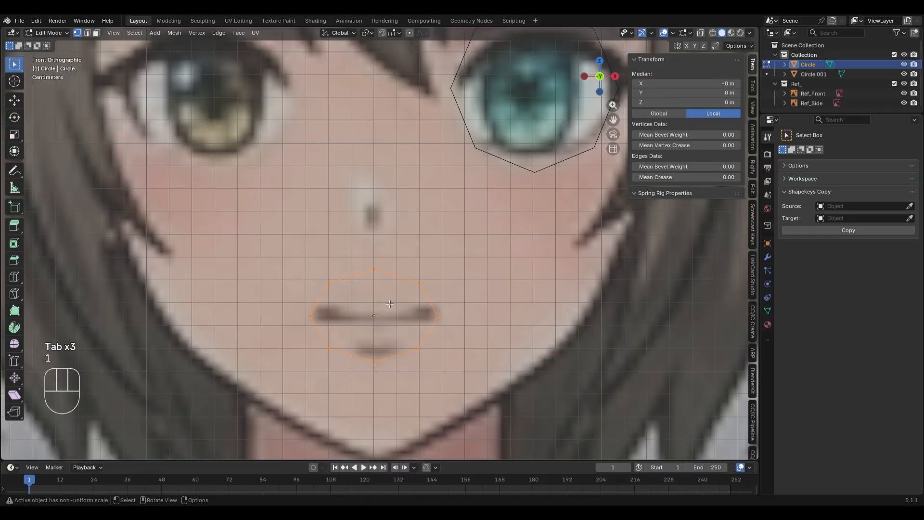
{"action": "left_click_drag", "start_coordinate": [265, 230], "coordinate": [342, 420]}
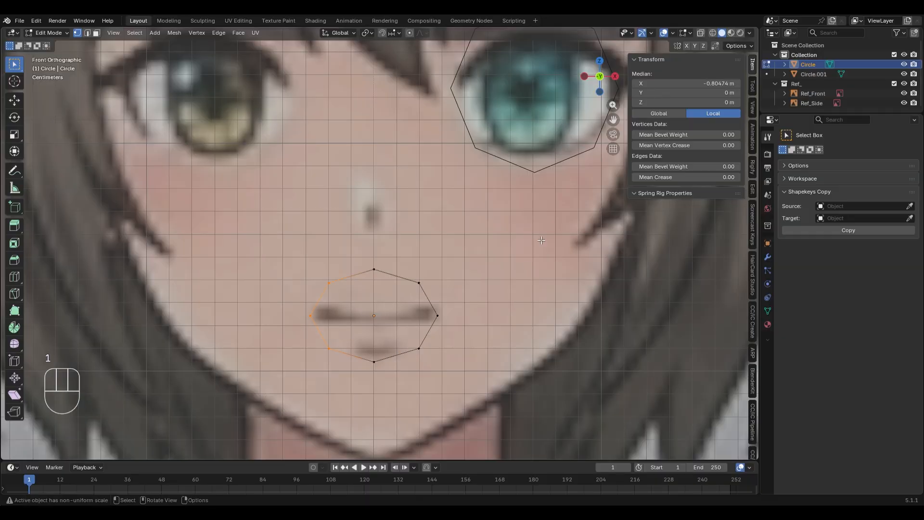
{"action": "key", "text": "x"}
{"action": "left_click", "coordinate": [531, 227]}
{"action": "scroll", "coordinate": [448, 306], "scroll_direction": "down", "scroll_amount": 4}
{"action": "key", "text": "Tab"}
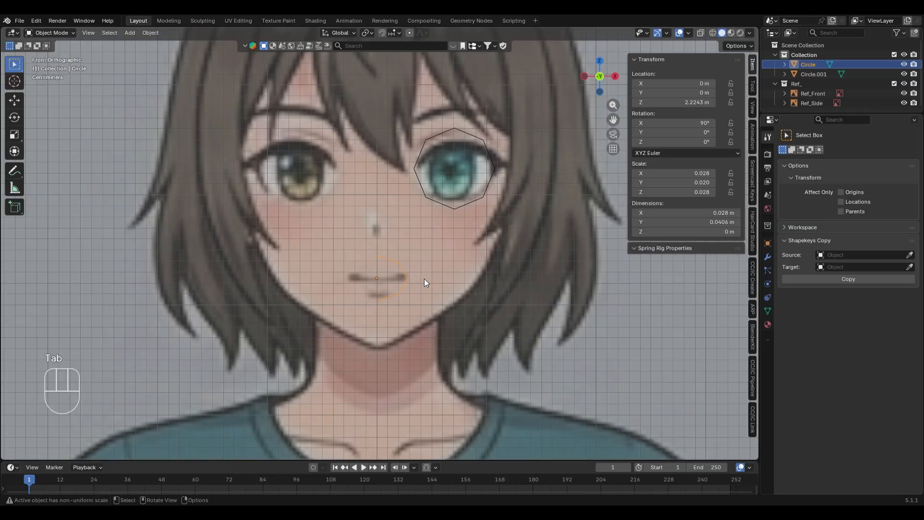
Add an X-axis Mirror modifier with Clipping enabled to the halved mouth circle
{"action": "left_click", "coordinate": [768, 256]}
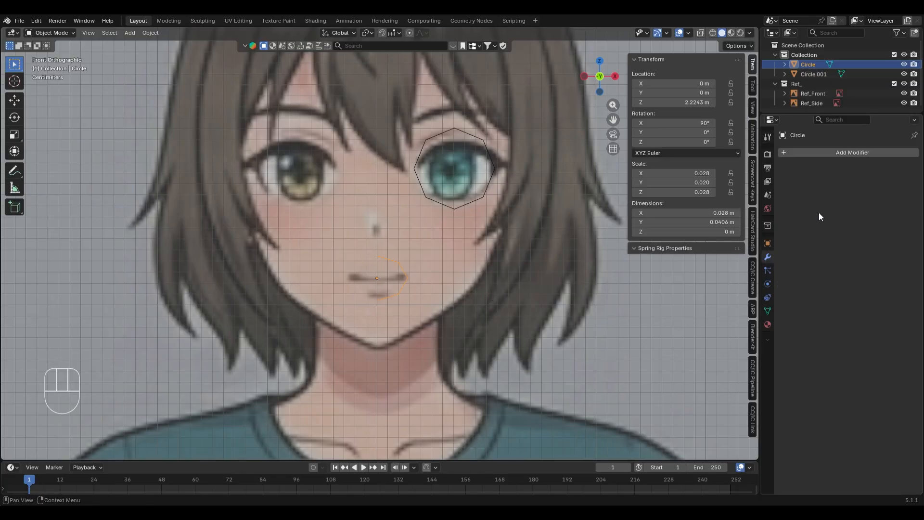
{"action": "left_click", "coordinate": [844, 152]}
{"action": "left_click", "coordinate": [844, 150]}
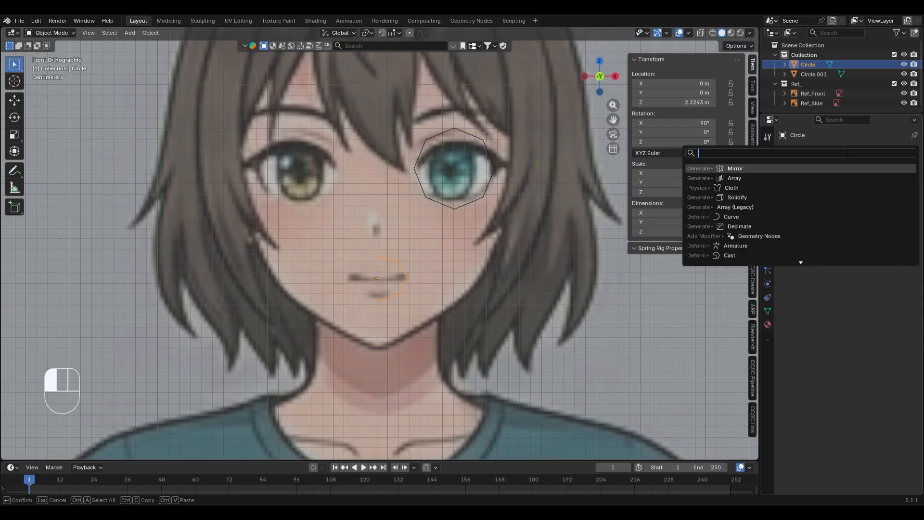
{"action": "type", "text": "mir"}
{"action": "left_click", "coordinate": [830, 168]}
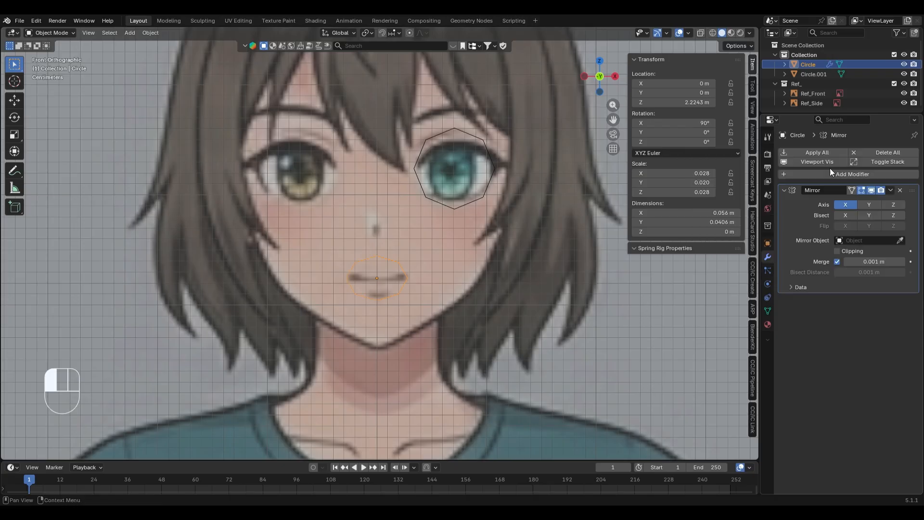
{"action": "scroll", "coordinate": [429, 264], "scroll_direction": "up", "scroll_amount": 1}
{"action": "key", "text": "Tab"}
{"action": "scroll", "coordinate": [430, 264], "scroll_direction": "up", "scroll_amount": 5}
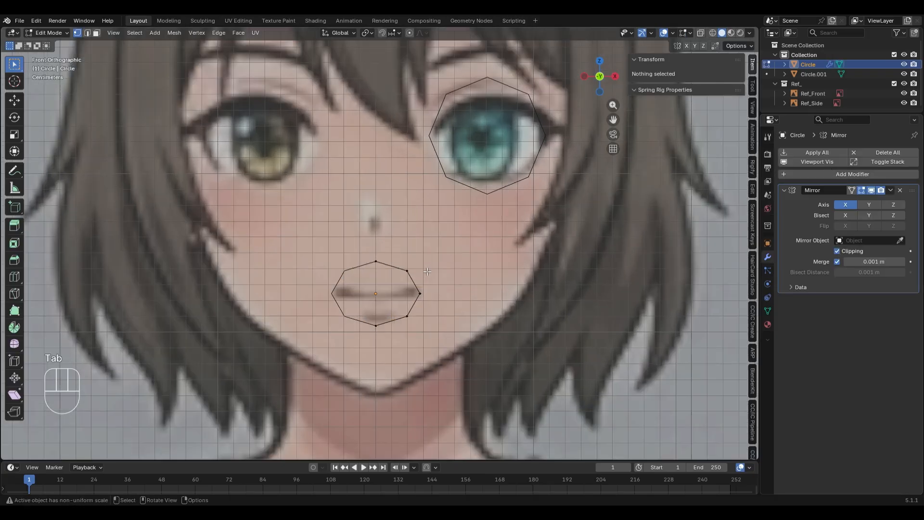
Disable Clipping, try to move the mouth circle's upper and lower centre vertices across the mirror axis, and undo the move
{"action": "key", "text": "1"}
{"action": "left_click", "coordinate": [371, 281]}
{"action": "scroll", "coordinate": [385, 289], "scroll_direction": "down", "scroll_amount": 3}
{"action": "middle_click_drag", "start_coordinate": [430, 317], "coordinate": [478, 255], "text": "shift"}
{"action": "left_click", "coordinate": [837, 251]}
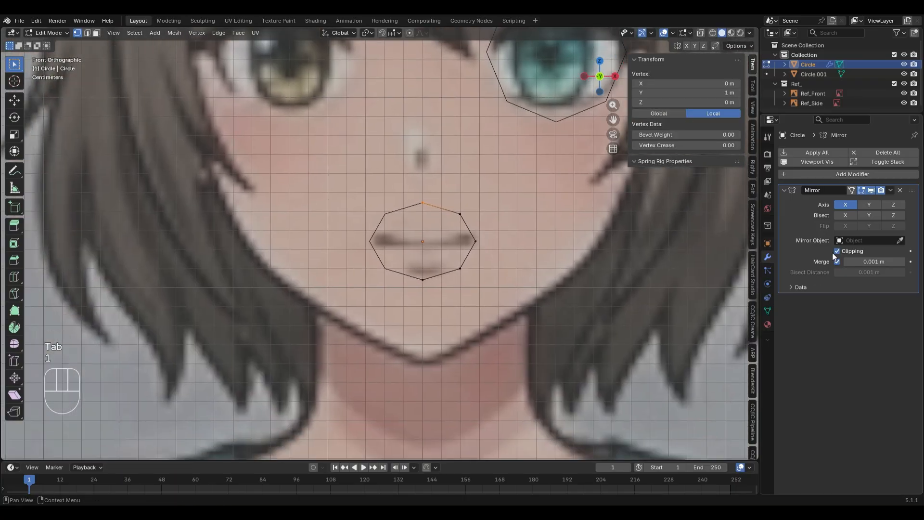
{"action": "left_click", "coordinate": [423, 279], "text": "shift"}
{"action": "key", "text": "g"}
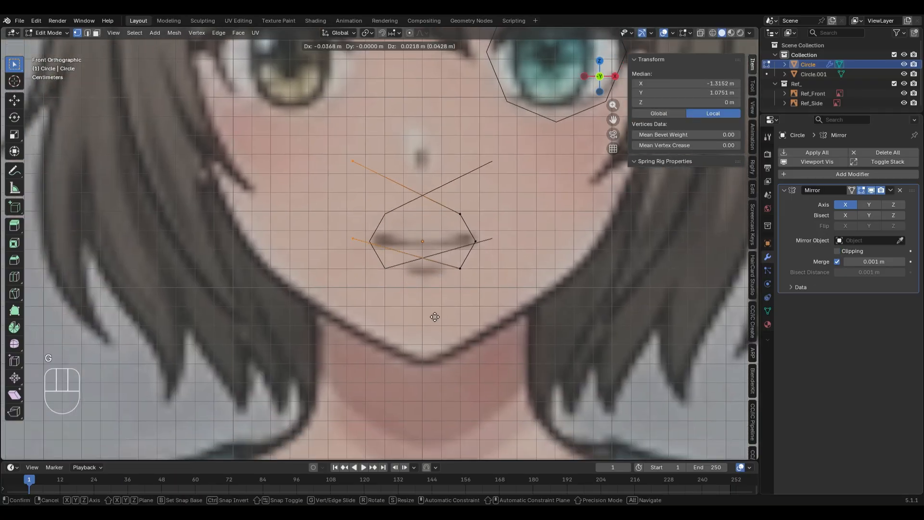
{"action": "left_click", "coordinate": [334, 297]}
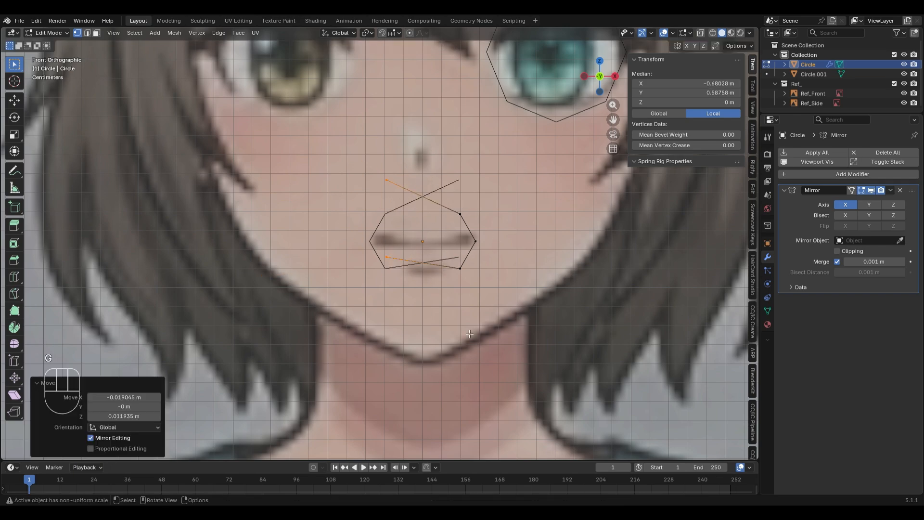
{"action": "key", "text": "ctrl+z"}
Try to move the two centre vertices of the mouth circle with Clipping enabled, and undo the move
{"action": "key", "text": "g"}
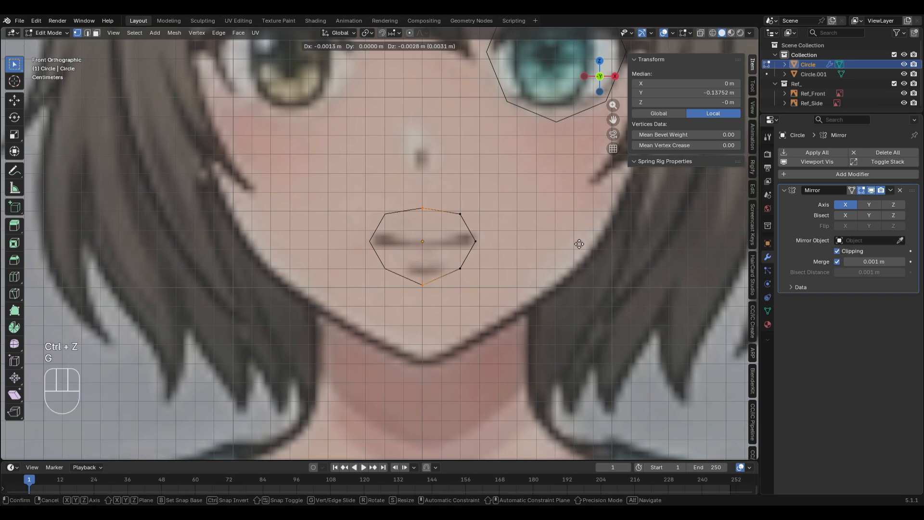
{"action": "left_click", "coordinate": [573, 281]}
{"action": "key", "text": "ctrl+z"}
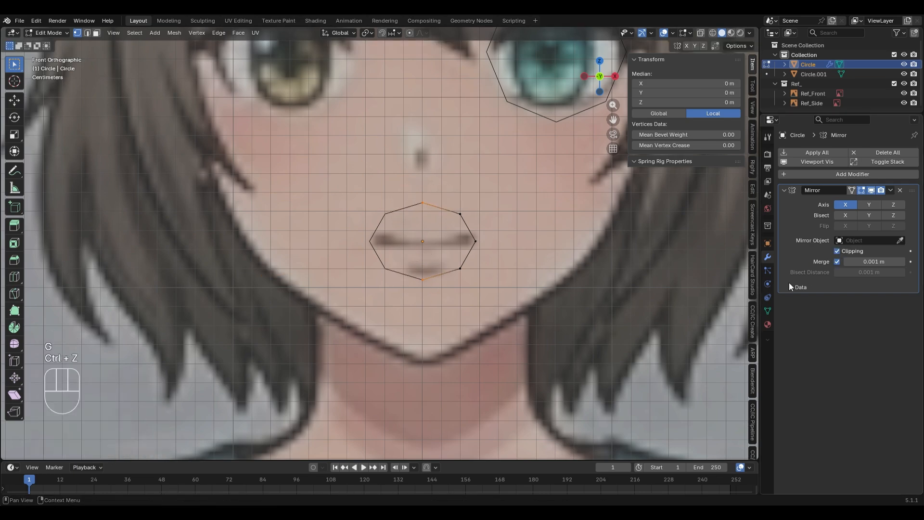
Try to move the centre vertices with Merge and Clipping disabled, undo the move, and enable both options again
{"action": "left_click", "coordinate": [837, 261]}
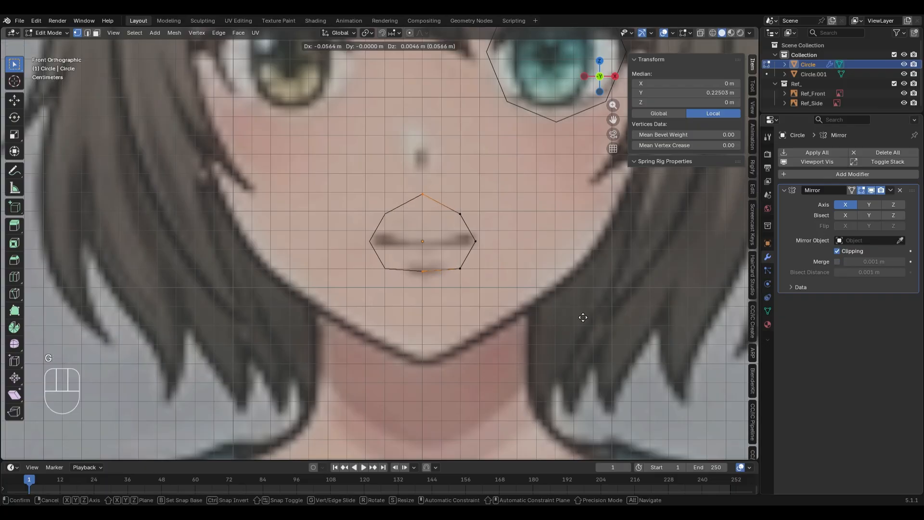
{"action": "left_click", "coordinate": [841, 251]}
{"action": "key", "text": "g"}
{"action": "left_click", "coordinate": [637, 338]}
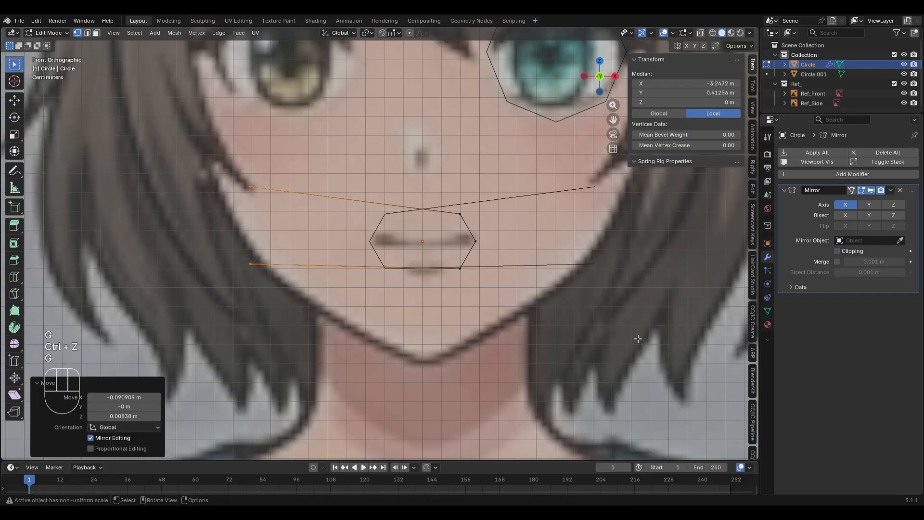
{"action": "key", "text": "ctrl+z"}
{"action": "left_click", "coordinate": [837, 261]}
{"action": "left_click", "coordinate": [837, 251]}
Apply the Mirror modifier to the mouth circle in Object Mode
{"action": "scroll", "coordinate": [595, 296], "scroll_direction": "down", "scroll_amount": 1}
{"action": "key", "text": "Tab"}
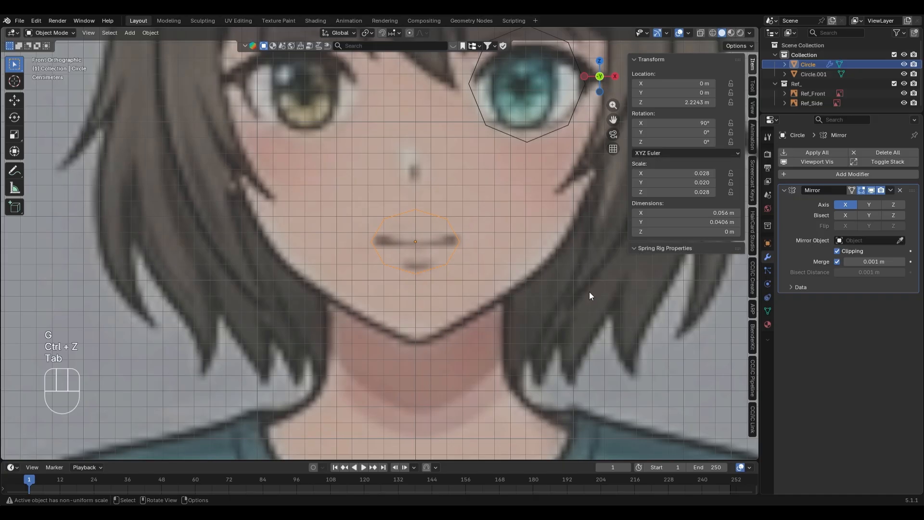
{"action": "key", "text": "ctrl+a"}
{"action": "key", "text": "ctrl+a"}
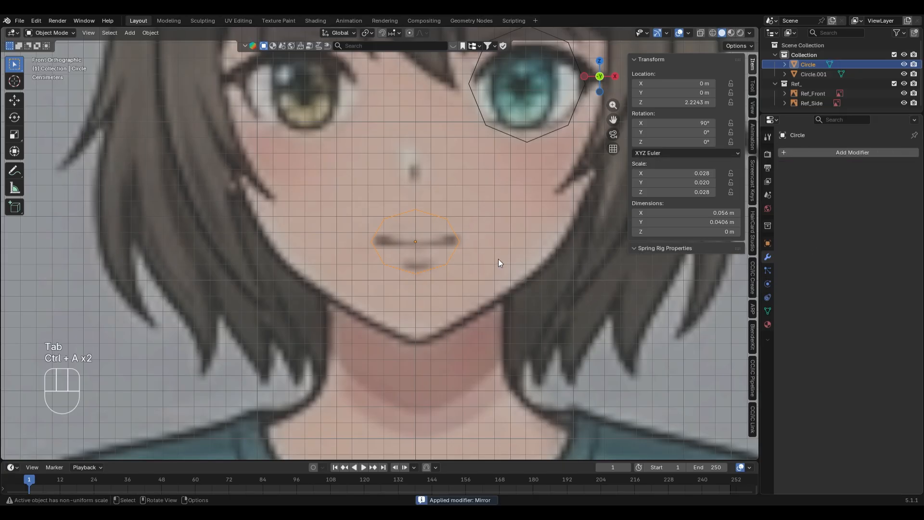
{"action": "scroll", "coordinate": [499, 259], "scroll_direction": "up", "scroll_amount": 1}
{"action": "key", "text": "Tab"}
{"action": "key", "text": "Tab"}
Try to move the whole mouth circle object freely, and undo the move
{"action": "scroll", "coordinate": [509, 271], "scroll_direction": "down", "scroll_amount": 1}
{"action": "key", "text": "3"}
{"action": "key", "text": "g"}
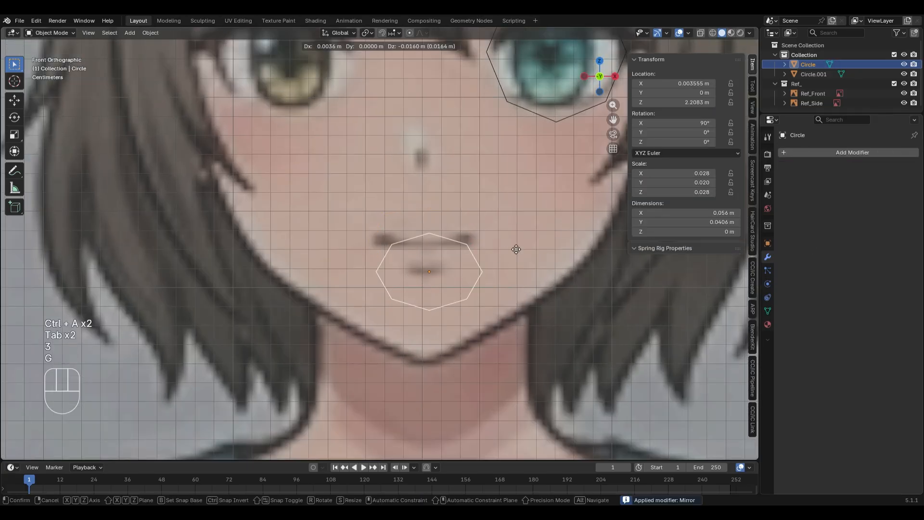
{"action": "left_click", "coordinate": [504, 260]}
{"action": "key", "text": "ctrl+z"}
Extrude all edges of the mouth circle about 0.053 m along negative Y, and undo the extrusion
{"action": "key", "text": "Tab"}
{"action": "middle_click_drag", "start_coordinate": [513, 310], "coordinate": [568, 214]}
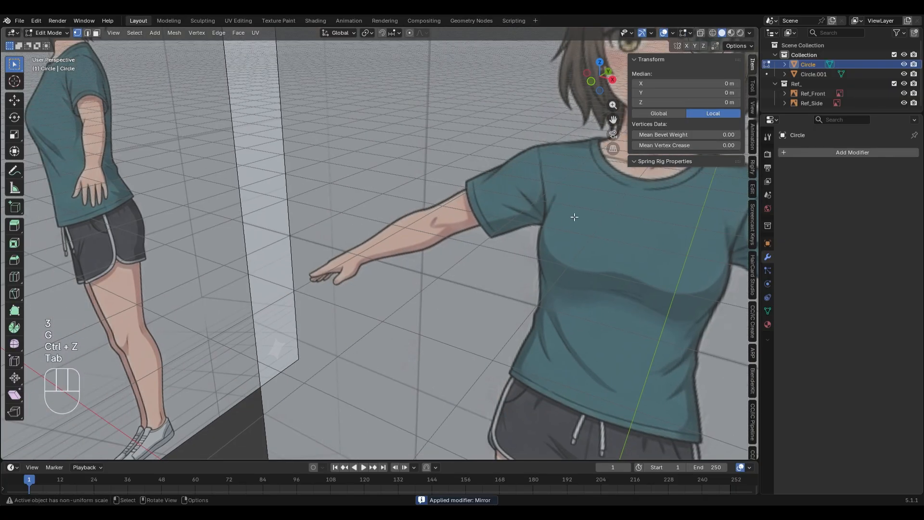
{"action": "key", "text": "KP_Decimal"}
{"action": "key", "text": "2"}
{"action": "scroll", "coordinate": [574, 217], "scroll_direction": "down", "scroll_amount": 5}
{"action": "key", "text": "e"}
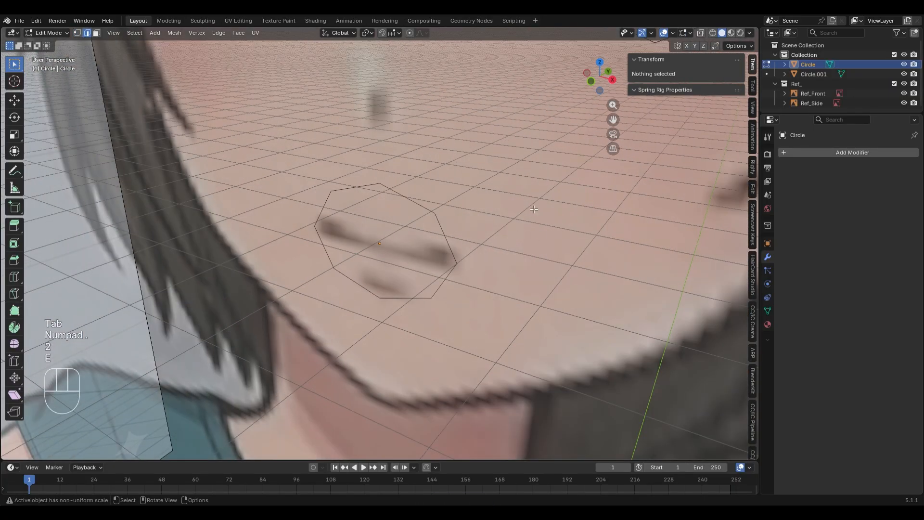
{"action": "left_click", "coordinate": [428, 210]}
{"action": "key", "text": "a"}
{"action": "key", "text": "e"}
{"action": "key", "text": "y"}
{"action": "left_click", "coordinate": [408, 257]}
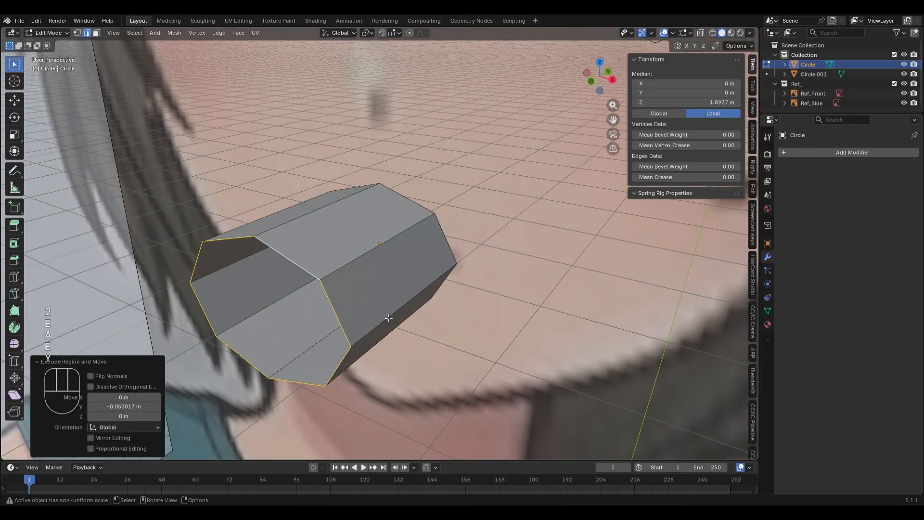
{"action": "middle_click_drag", "start_coordinate": [408, 257], "coordinate": [427, 270]}
{"action": "key", "text": "ctrl+z"}
{"action": "key", "text": "ctrl+z"}
Return to front view and undo back through the applied Mirror modifier so it is live on the mouth circle again
{"action": "key", "text": "KP_1"}
{"action": "key", "text": "ctrl+z"}
{"action": "key", "text": "ctrl+z"}
{"action": "key", "text": "ctrl+z"}
{"action": "key", "text": "ctrl+z"}
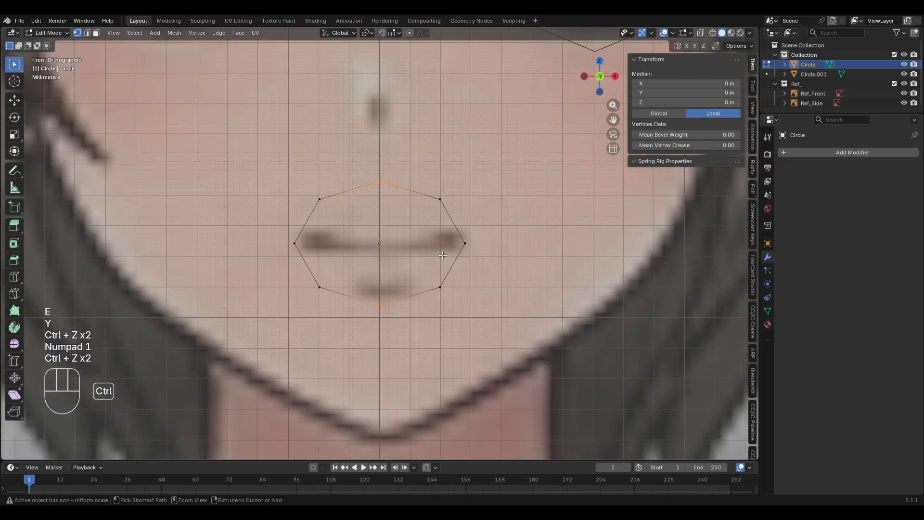
{"action": "key", "text": "ctrl+z"}
{"action": "key", "text": "ctrl+z"}
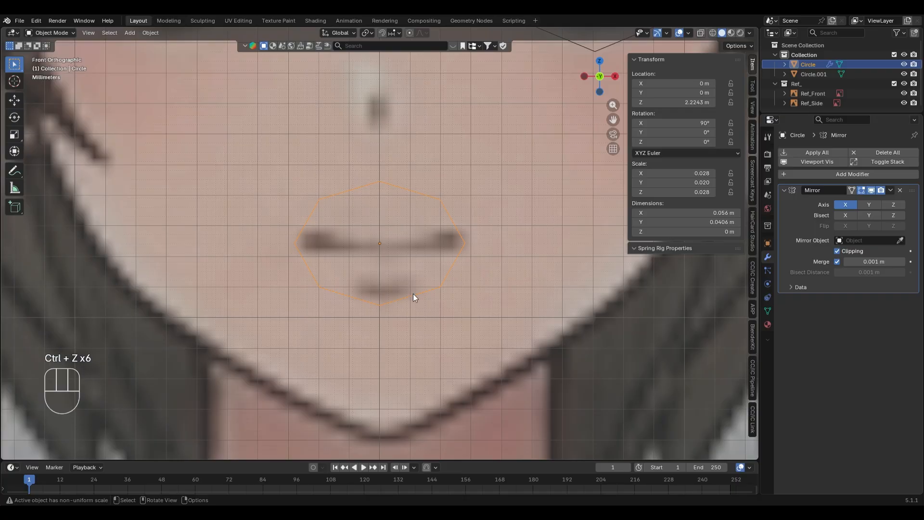
Select the mouth circle and the eye circle, search the operators for "copy", and cancel the search
{"action": "scroll", "coordinate": [447, 275], "scroll_direction": "down", "scroll_amount": 8}
{"action": "scroll", "coordinate": [457, 193], "scroll_direction": "up", "scroll_amount": 2}
{"action": "left_click", "coordinate": [455, 180]}
{"action": "scroll", "coordinate": [455, 201], "scroll_direction": "up", "scroll_amount": 1}
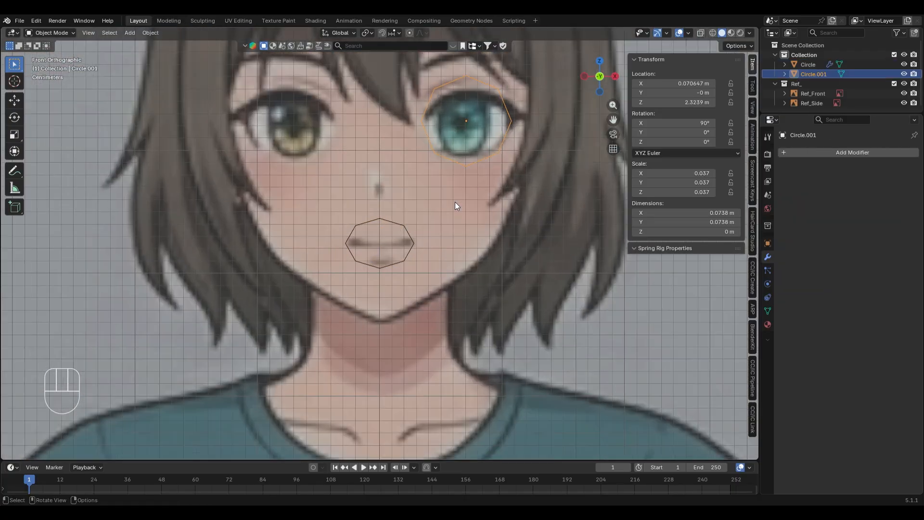
{"action": "scroll", "coordinate": [449, 191], "scroll_direction": "up", "scroll_amount": 2}
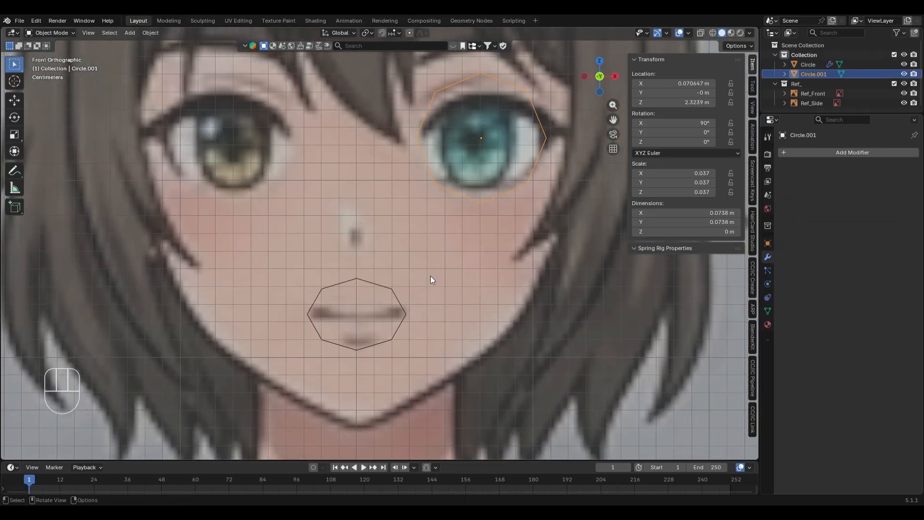
{"action": "left_click", "coordinate": [385, 286]}
{"action": "left_click", "coordinate": [469, 198], "text": "shift"}
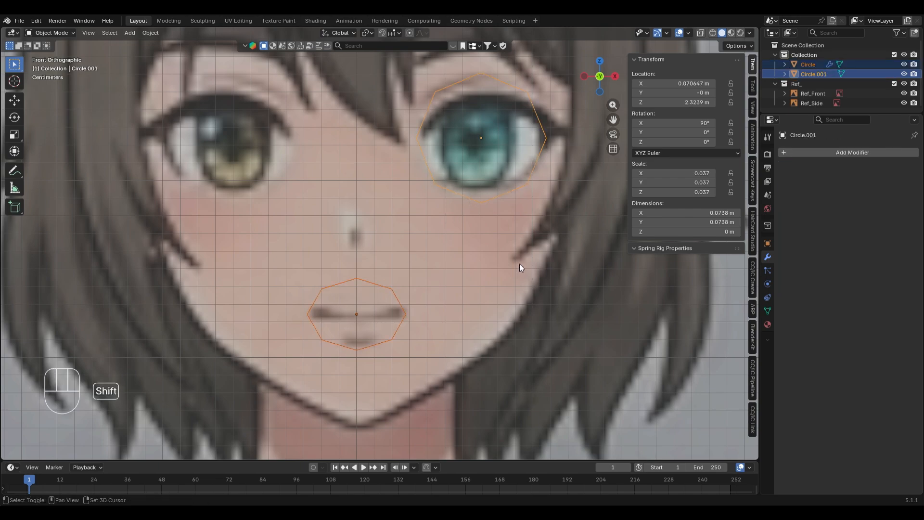
{"action": "key", "text": "F3"}
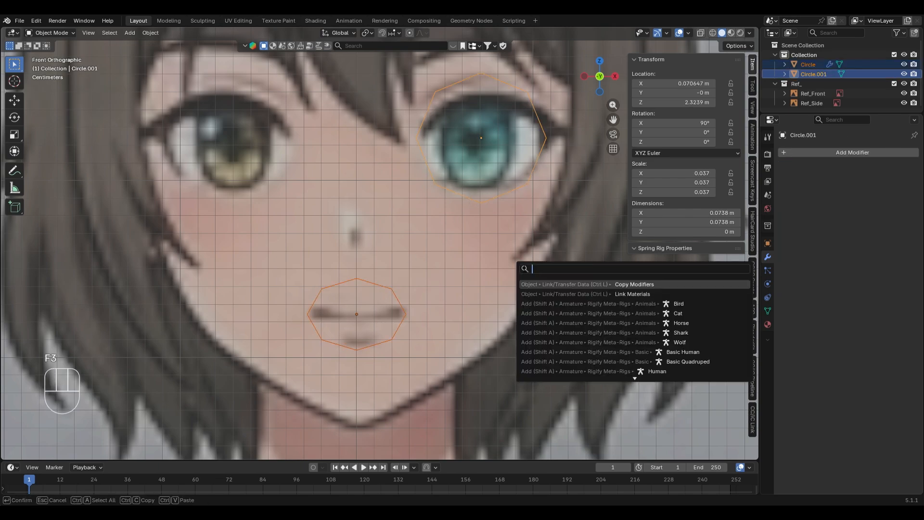
{"action": "type", "text": "copy"}
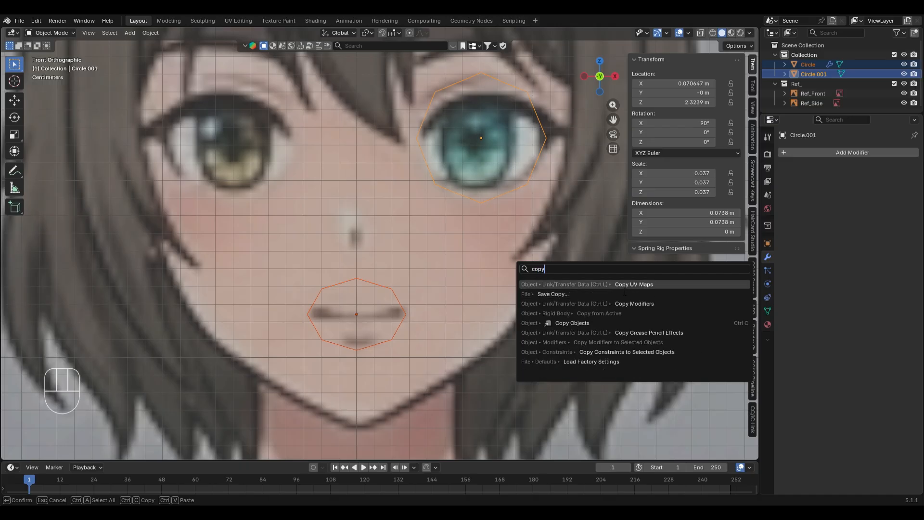
{"action": "key", "text": "Escape"}
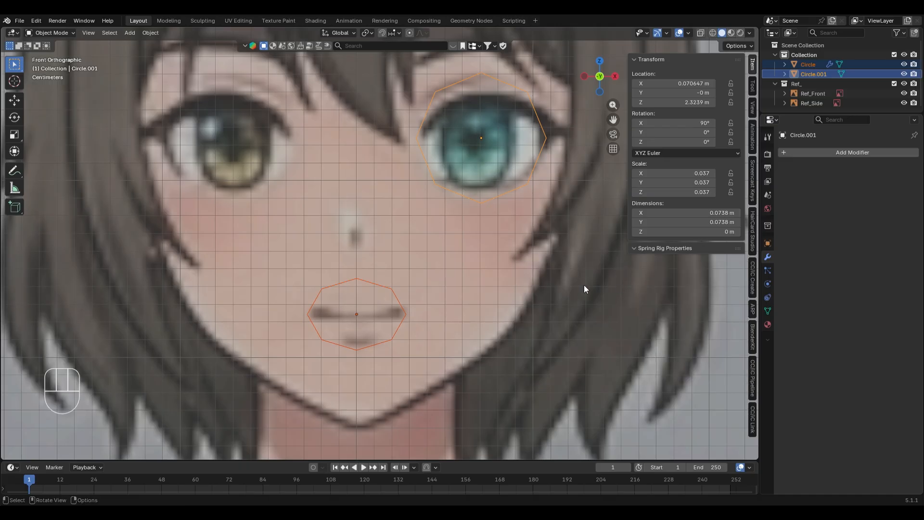
{"action": "left_click", "coordinate": [449, 246]}
{"action": "key", "text": "ctrl+z"}
{"action": "left_click", "coordinate": [483, 199]}
{"action": "left_click", "coordinate": [502, 197]}
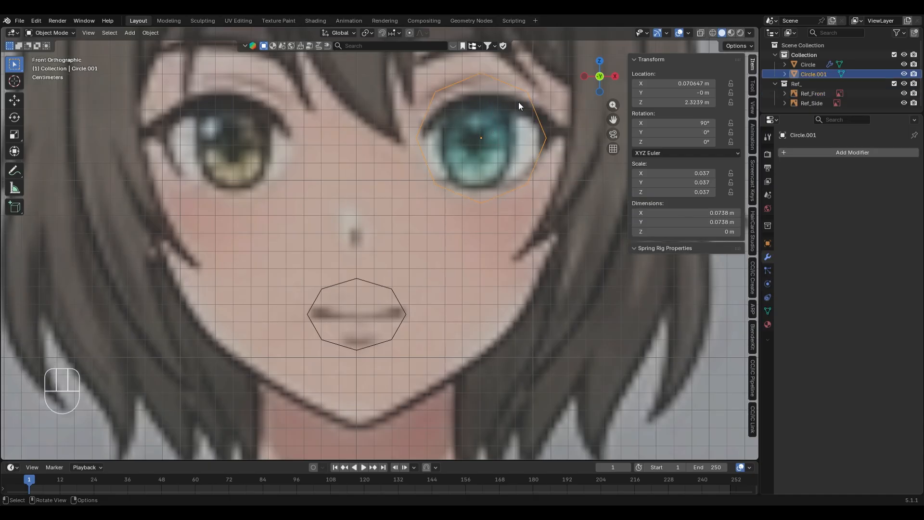
{"action": "left_click", "coordinate": [383, 287], "text": "shift"}
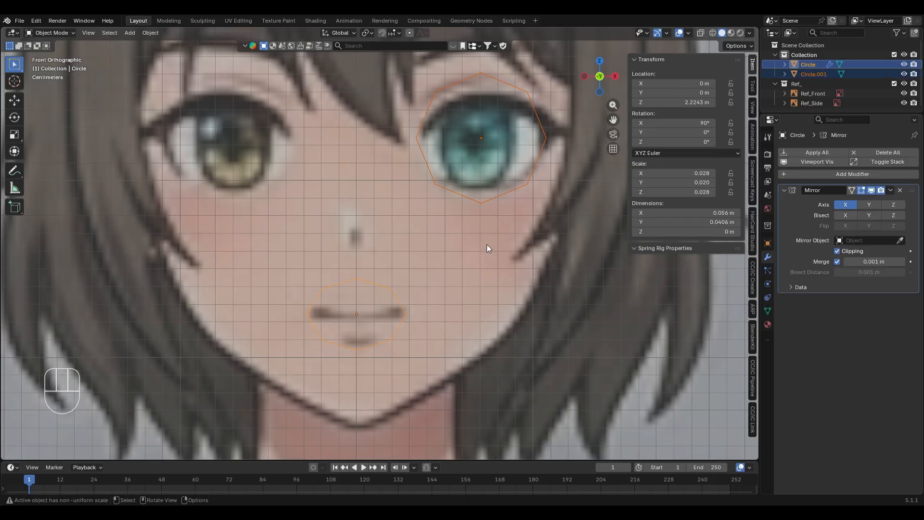
{"action": "key", "text": "F3"}
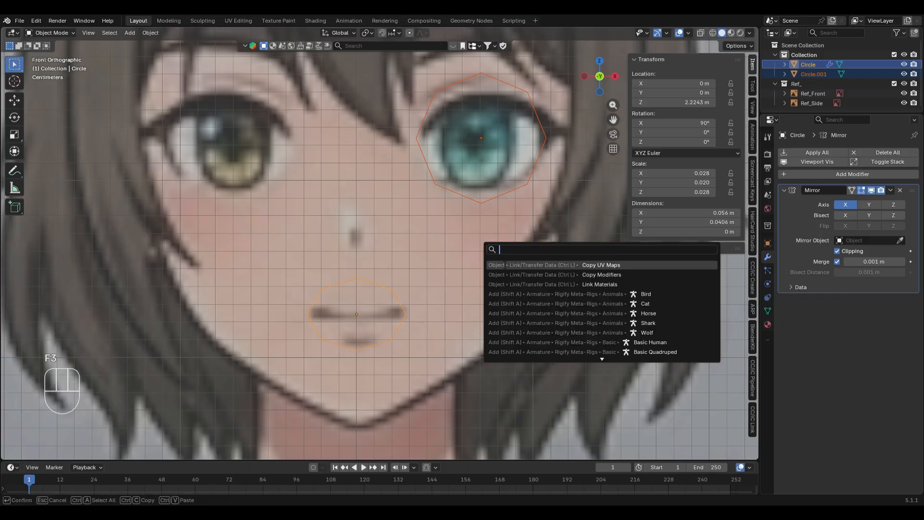
{"action": "left_click", "coordinate": [487, 195]}
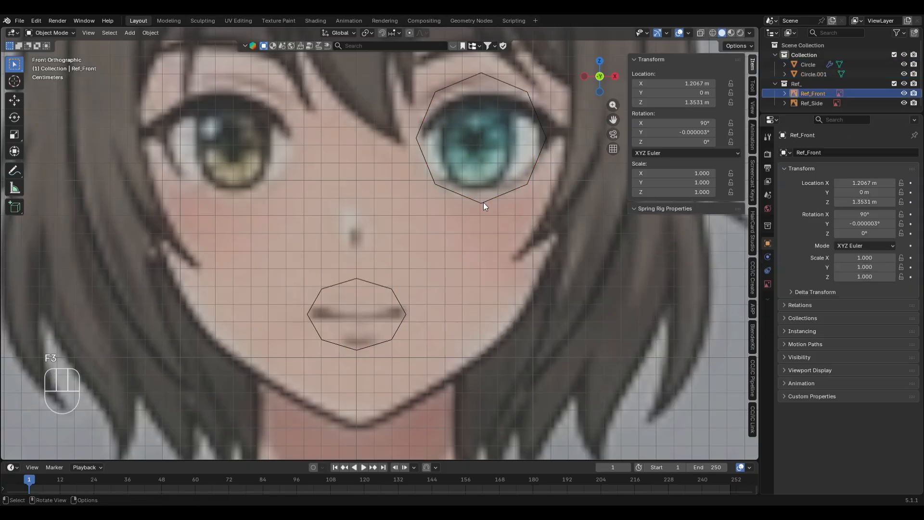
Copy the mouth circle's Mirror modifier to the eye circle with Copy Modifiers, and select only the eye circle
{"action": "left_click", "coordinate": [383, 284], "text": "shift"}
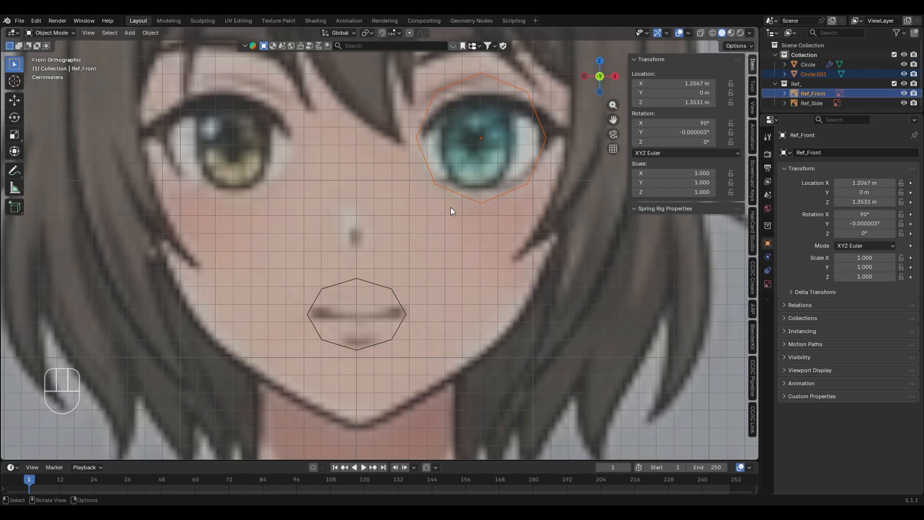
{"action": "left_click", "coordinate": [451, 210]}
{"action": "left_click", "coordinate": [382, 284], "text": "shift"}
{"action": "key", "text": "F3"}
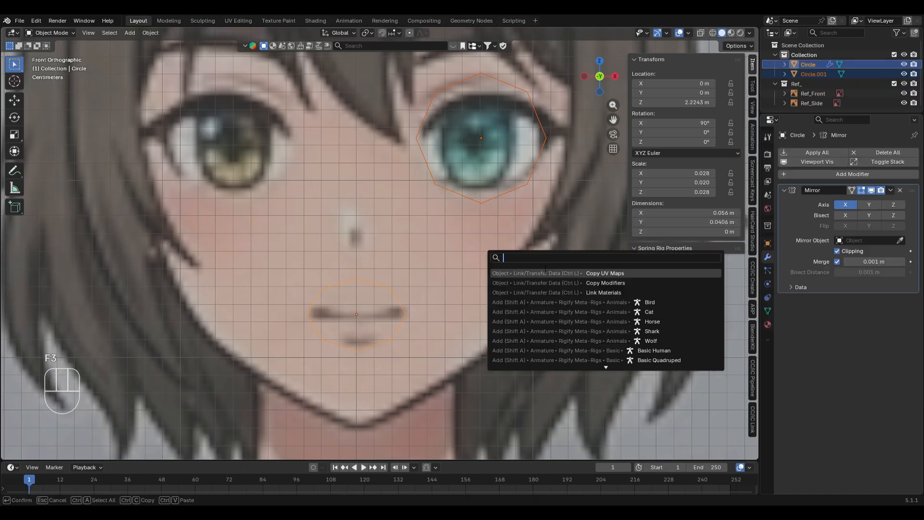
{"action": "left_click", "coordinate": [557, 284]}
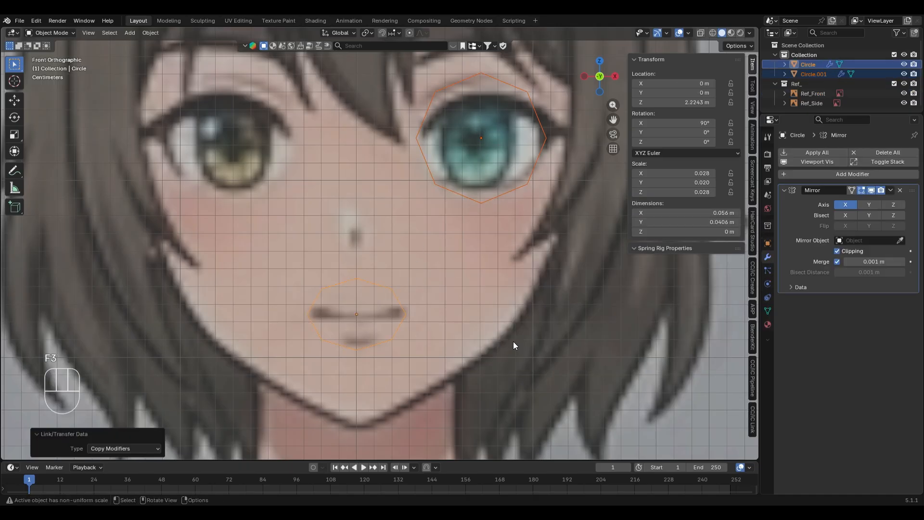
{"action": "left_click", "coordinate": [474, 289]}
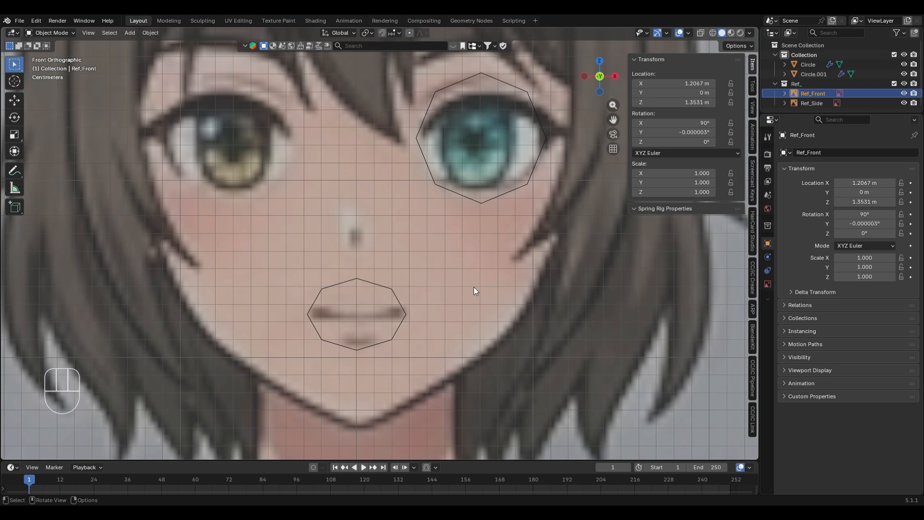
{"action": "scroll", "coordinate": [474, 287], "scroll_direction": "down", "scroll_amount": 2}
{"action": "left_click", "coordinate": [461, 207]}
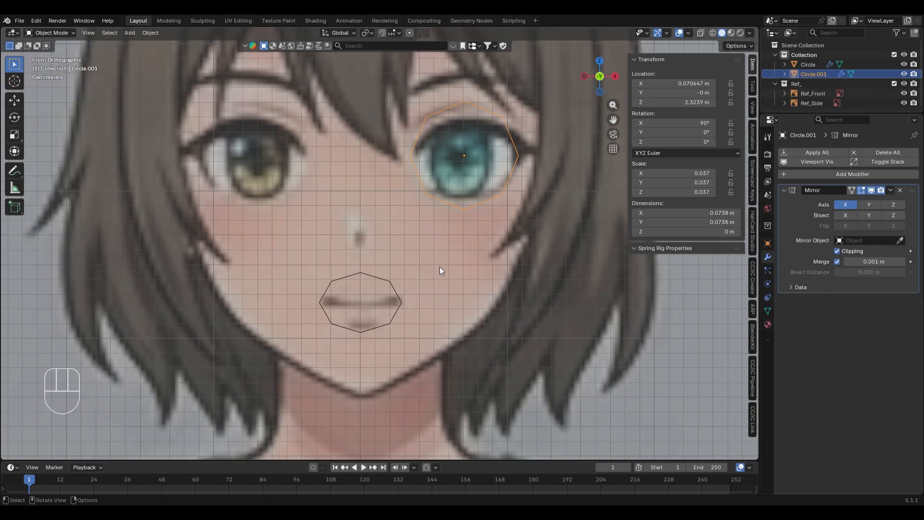
Add a cube-shaped empty at the world origin, by the character's feet
{"action": "scroll", "coordinate": [434, 295], "scroll_direction": "down", "scroll_amount": 1}
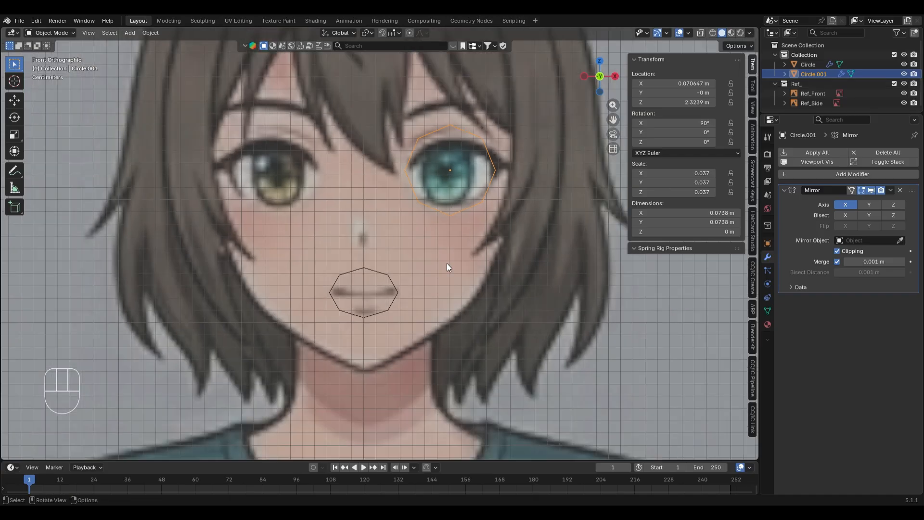
{"action": "scroll", "coordinate": [394, 311], "scroll_direction": "down", "scroll_amount": 6}
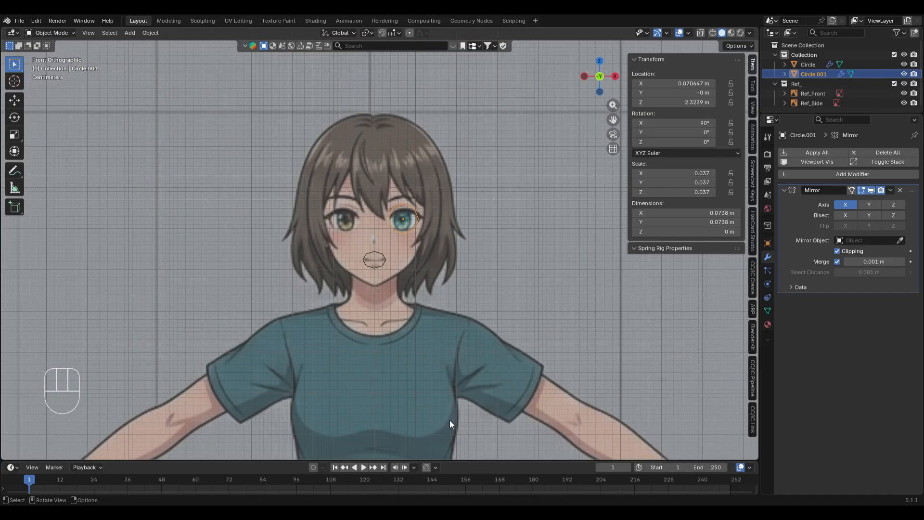
{"action": "middle_click_drag", "start_coordinate": [455, 418], "coordinate": [485, 149], "text": "shift"}
{"action": "scroll", "coordinate": [464, 270], "scroll_direction": "down", "scroll_amount": 5}
{"action": "middle_click_drag", "start_coordinate": [429, 438], "coordinate": [405, 259], "text": "shift"}
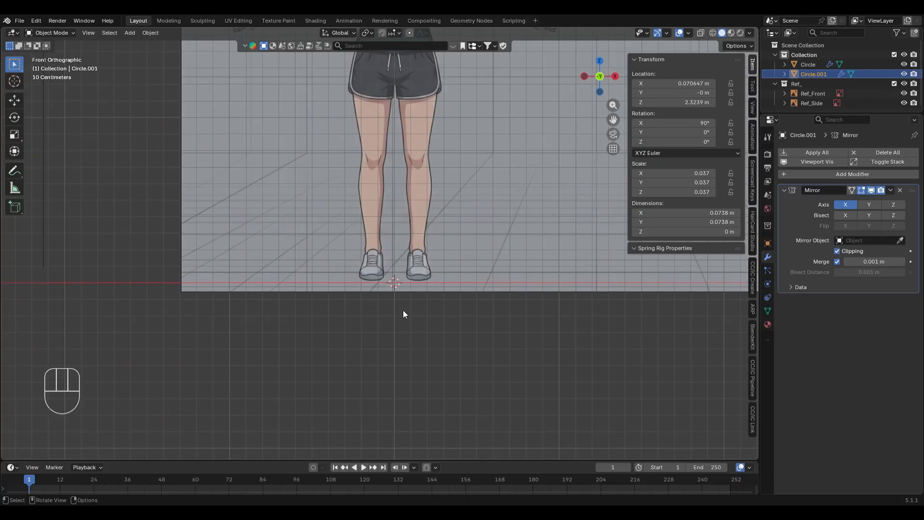
{"action": "key", "text": "shift+a"}
{"action": "mouse_move", "coordinate": [403, 315]}
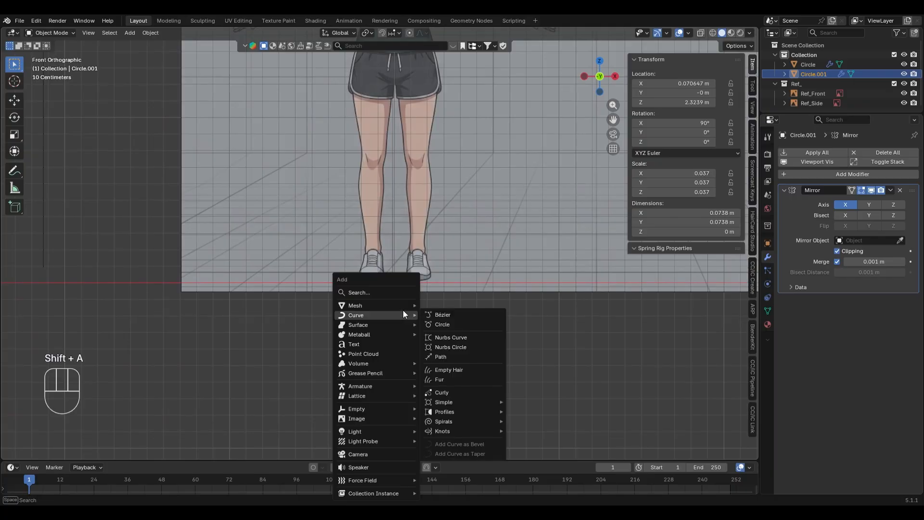
{"action": "mouse_move", "coordinate": [400, 408]}
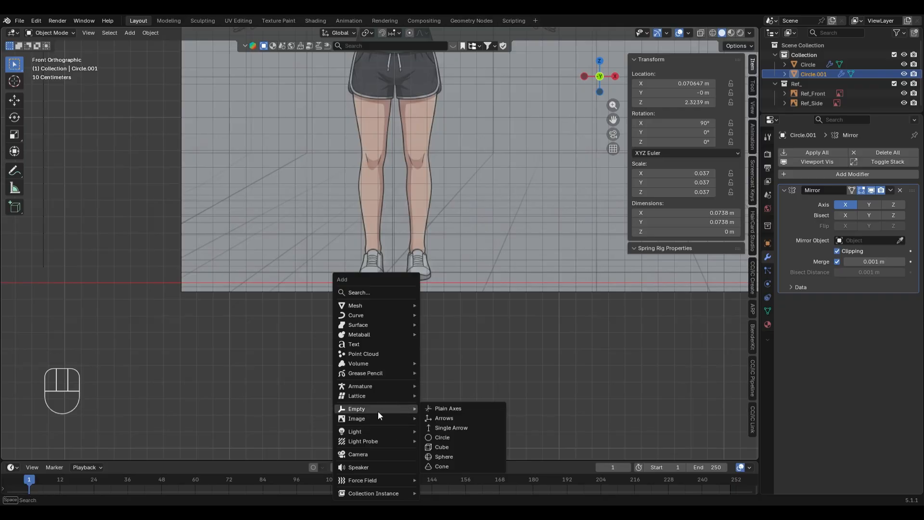
{"action": "left_click", "coordinate": [460, 447]}
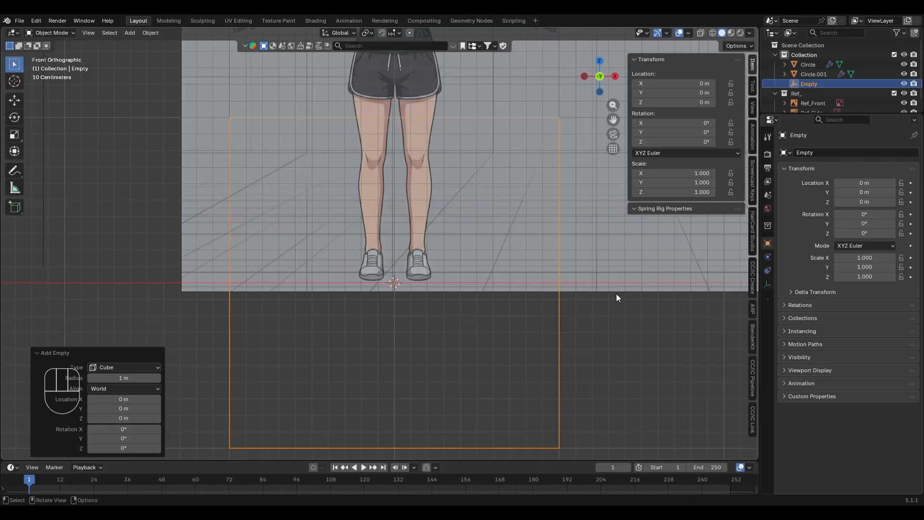
Scale the cube empty to 0.5 and move it about 0.622 m down along Z, below the feet
{"action": "key", "text": "s"}
{"action": "key", "text": "KP_0"}
{"action": "key", "text": "KP_Decimal"}
{"action": "key", "text": "KP_5"}
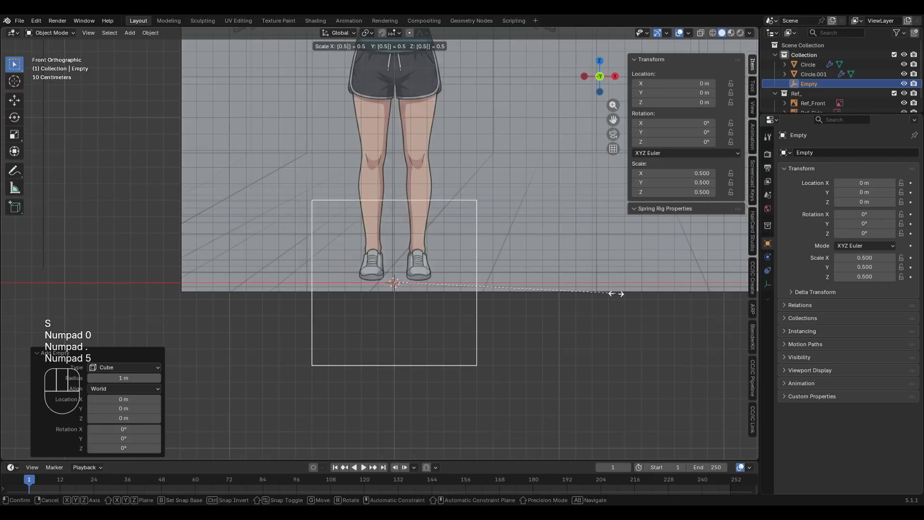
{"action": "key", "text": "KP_Enter"}
{"action": "key", "text": "g"}
{"action": "key", "text": "z"}
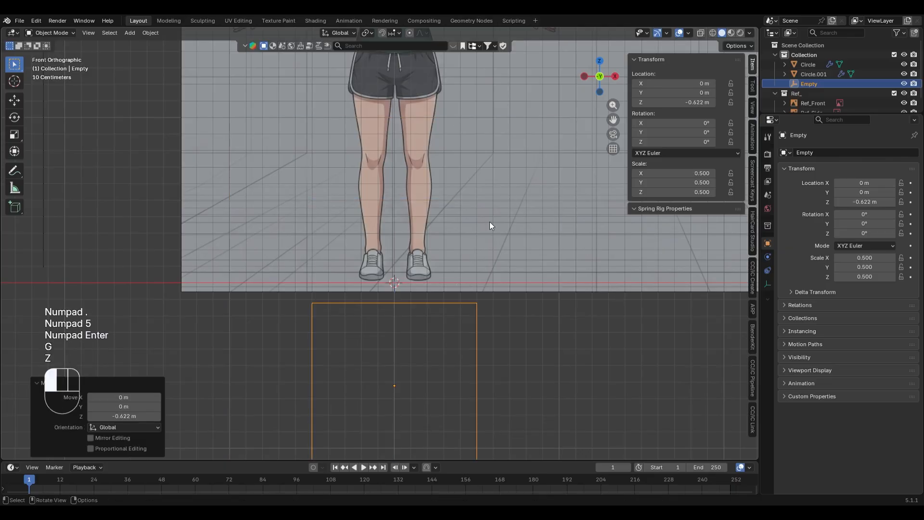
{"action": "left_click", "coordinate": [490, 222]}
Rename the cube empty as Empty_Mid
{"action": "middle_click_drag", "start_coordinate": [489, 221], "coordinate": [557, 274]}
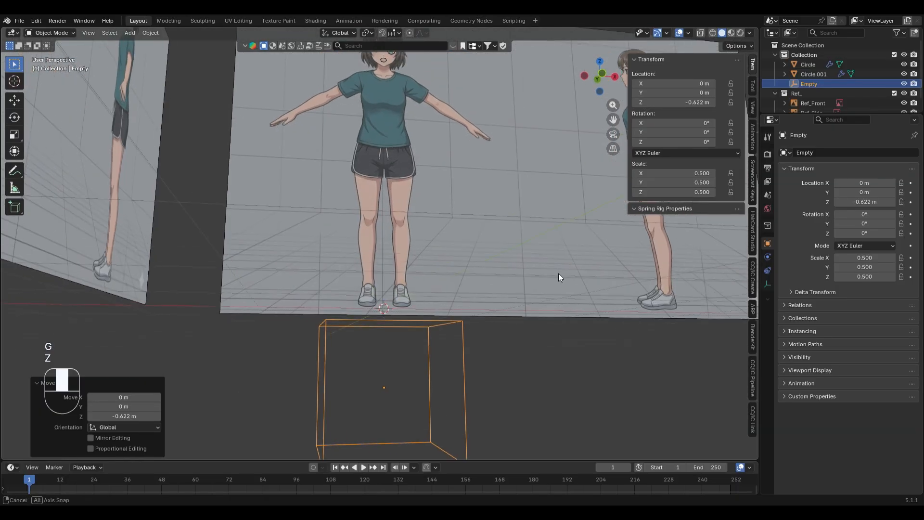
{"action": "key", "text": "F2"}
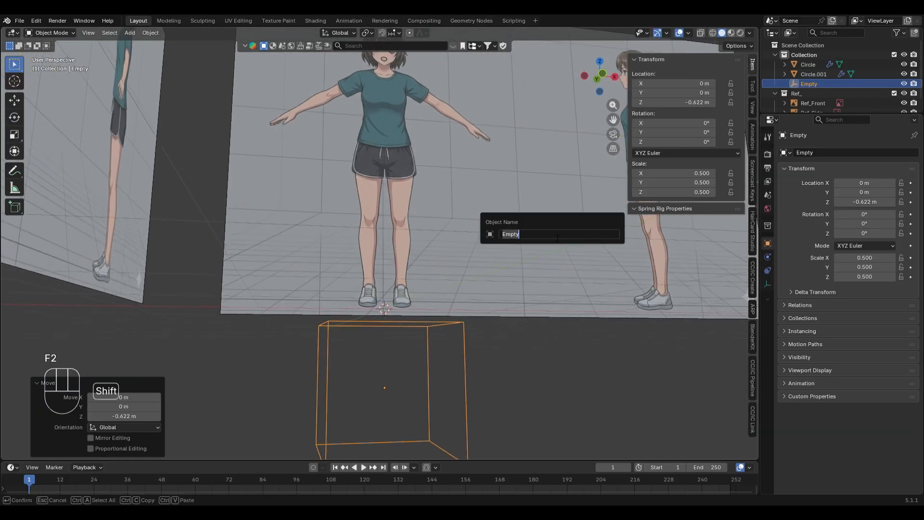
{"action": "key", "text": "Right"}
{"action": "type", "text": "_C"}
{"action": "key", "text": "BackSpace"}
{"action": "type", "text": "Mi"}
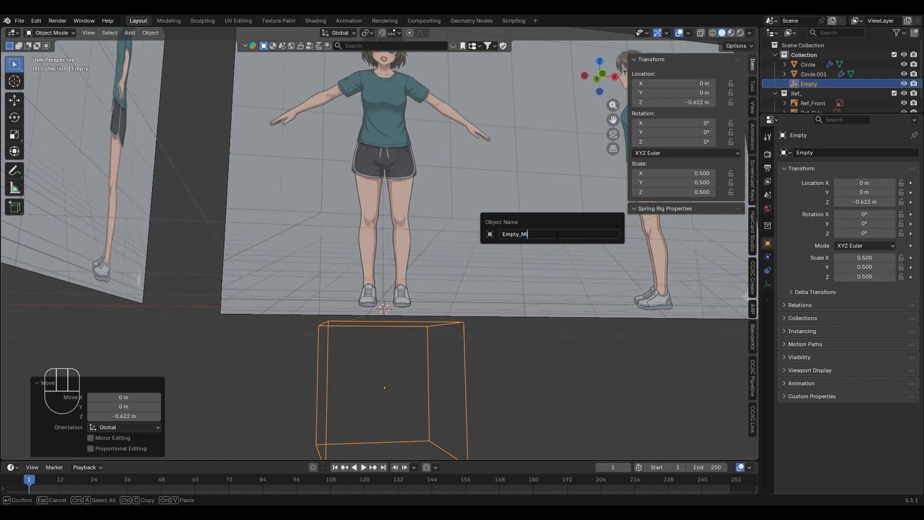
{"action": "key", "text": "Return"}
Return to the front view of the face and hide the transform sidebar
{"action": "key", "text": "KP_1"}
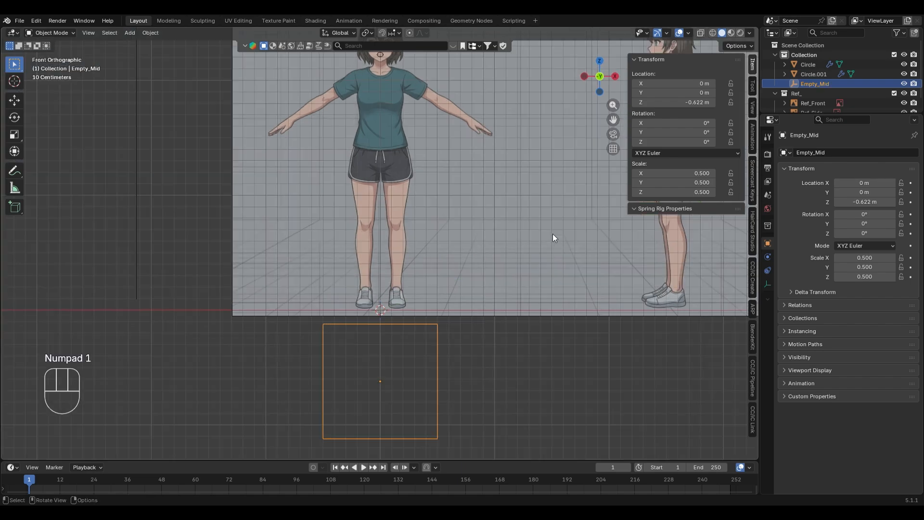
{"action": "middle_click_drag", "start_coordinate": [414, 138], "coordinate": [423, 168], "text": "shift"}
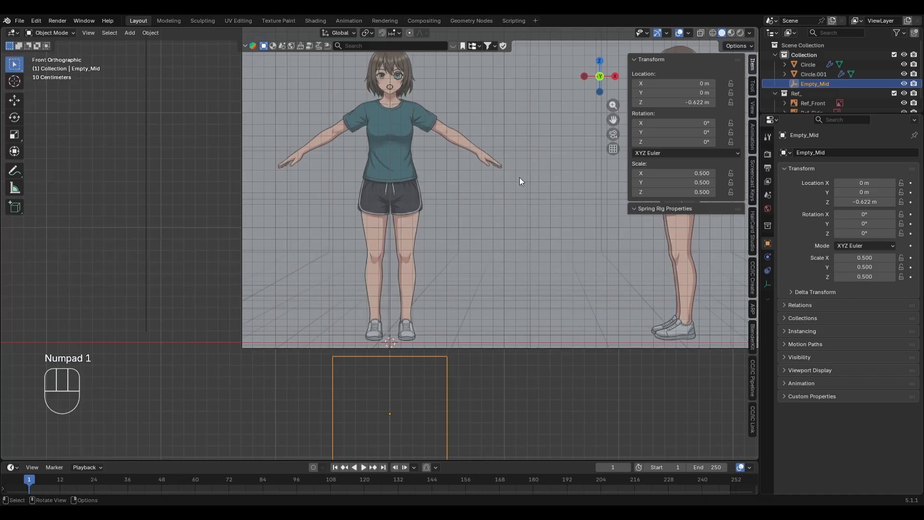
{"action": "middle_click_drag", "start_coordinate": [395, 103], "coordinate": [401, 274], "text": "shift"}
{"action": "scroll", "coordinate": [401, 278], "scroll_direction": "up", "scroll_amount": 7}
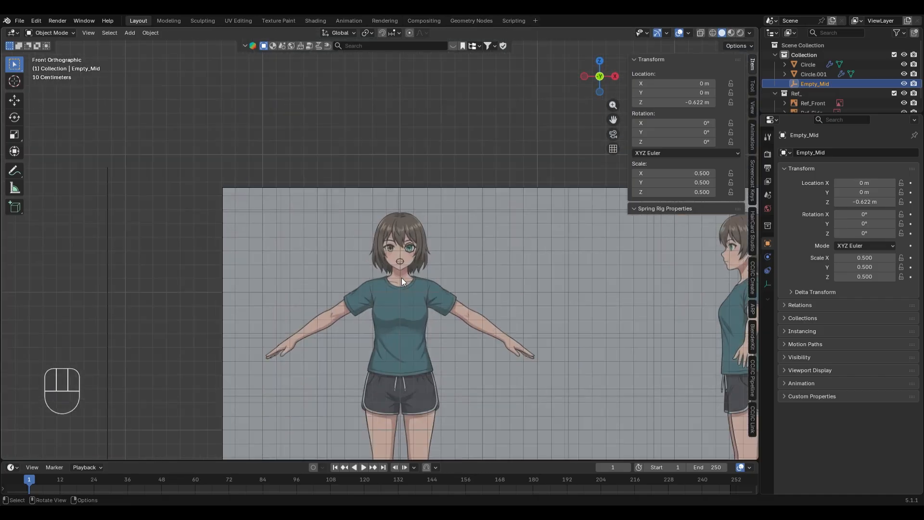
{"action": "middle_click_drag", "start_coordinate": [544, 319], "coordinate": [511, 258], "text": "shift"}
{"action": "scroll", "coordinate": [510, 258], "scroll_direction": "up", "scroll_amount": 2}
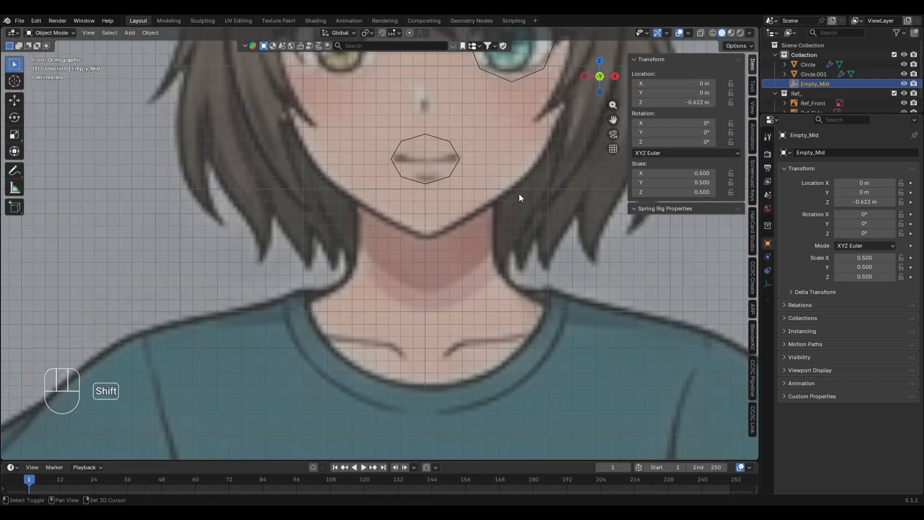
{"action": "scroll", "coordinate": [519, 200], "scroll_direction": "up", "scroll_amount": 3}
{"action": "key", "text": "n"}
{"action": "middle_click_drag", "start_coordinate": [426, 134], "coordinate": [438, 265], "text": "shift"}
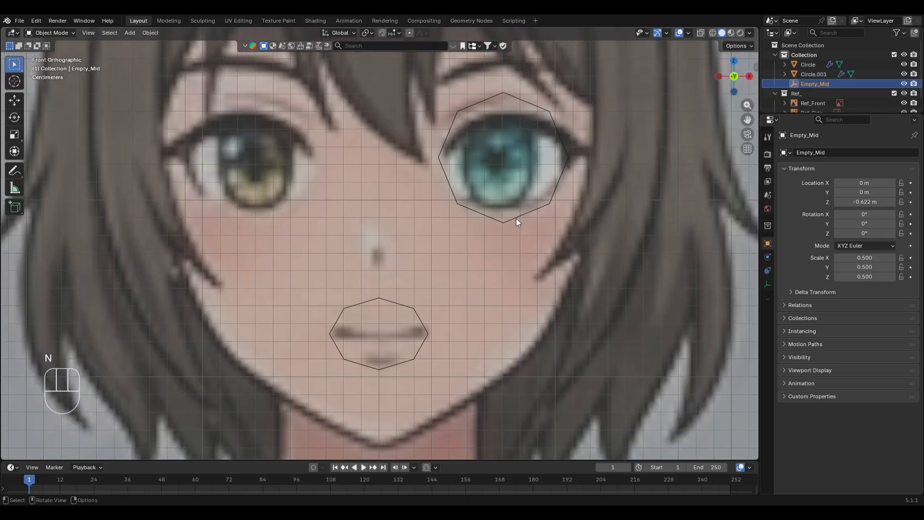
Open the eye circle for editing in edge selection mode and save the project
{"action": "left_click", "coordinate": [530, 221]}
{"action": "key", "text": "Tab"}
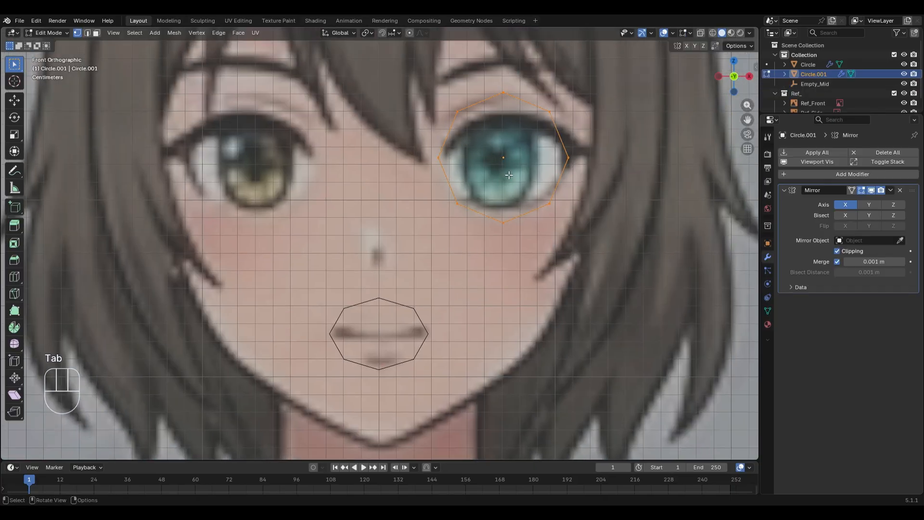
{"action": "middle_click_drag", "start_coordinate": [505, 175], "coordinate": [496, 211], "text": "shift"}
{"action": "key", "text": "2"}
{"action": "scroll", "coordinate": [529, 178], "scroll_direction": "down", "scroll_amount": 1}
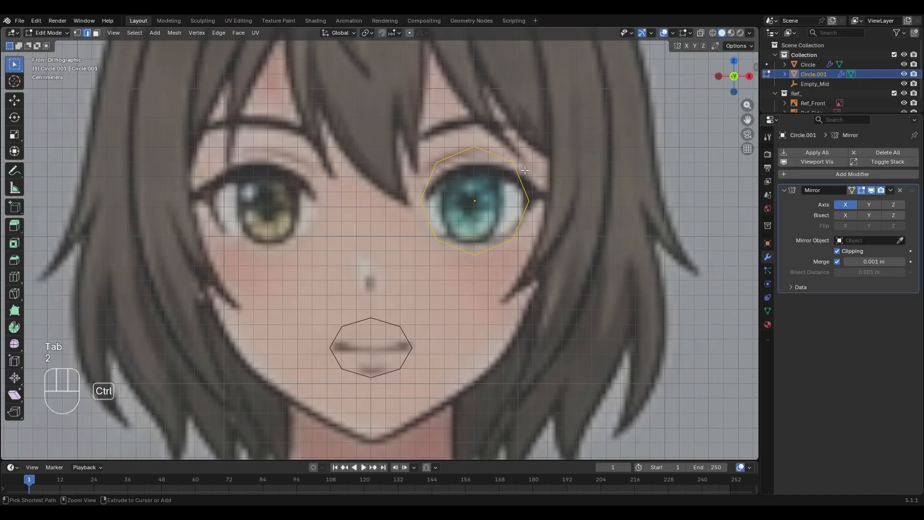
{"action": "key", "text": "ctrl+s"}
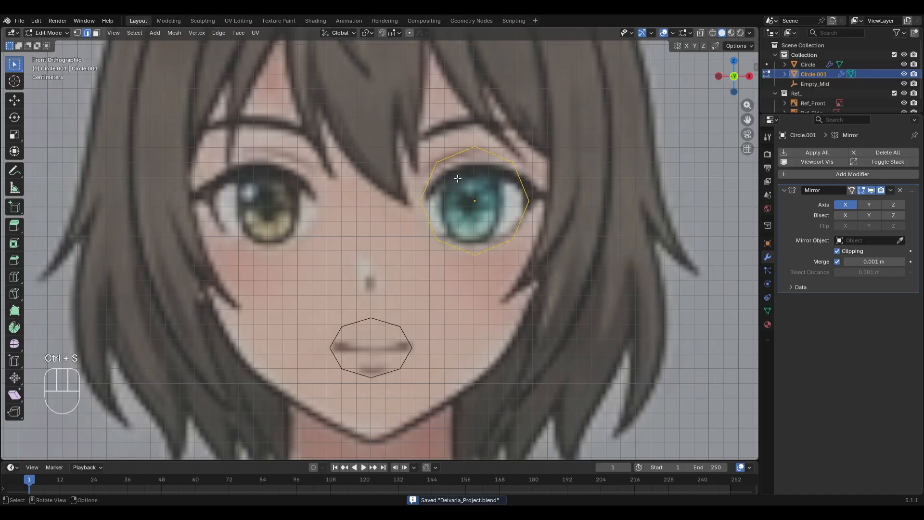
Try to extrude the eye circle's edges inward by scaling, and undo the extrusion
{"action": "key", "text": "e"}
{"action": "key", "text": "s"}
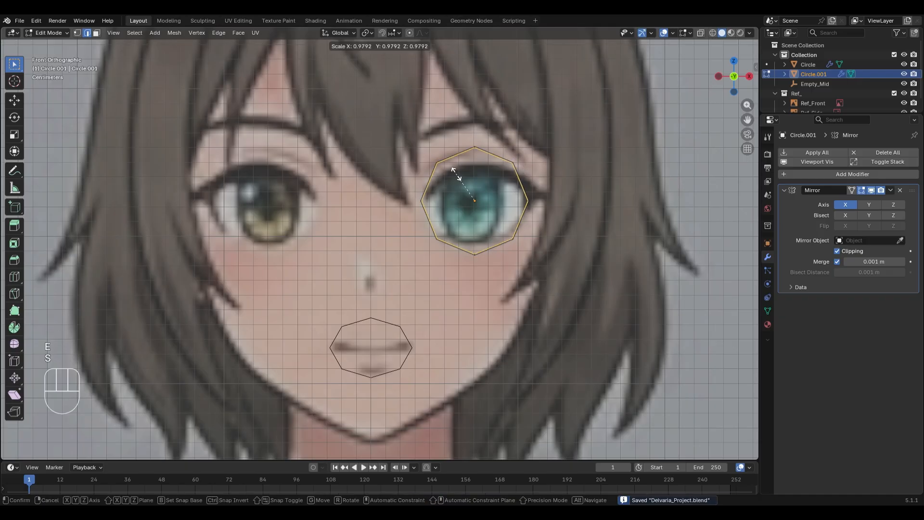
{"action": "left_click", "coordinate": [464, 182]}
{"action": "key", "text": "ctrl+z"}
Extrude the eye circle's edges outward into a ring, scaled by about 1.254
{"action": "key", "text": "e"}
{"action": "key", "text": "s"}
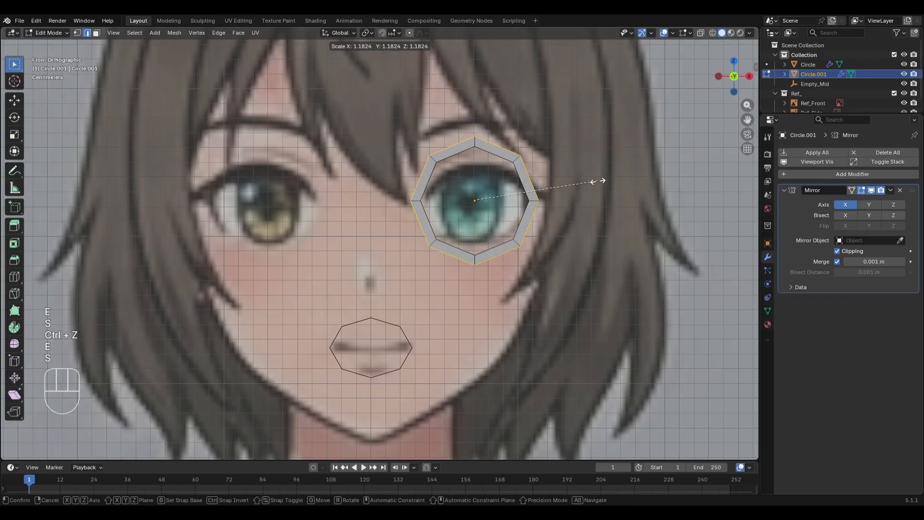
{"action": "left_click", "coordinate": [597, 183]}
Inspect the extruded eye ring in perspective against the front reference, checking it in object mode and edit mode
{"action": "scroll", "coordinate": [573, 225], "scroll_direction": "down", "scroll_amount": 5}
{"action": "scroll", "coordinate": [574, 224], "scroll_direction": "down", "scroll_amount": 2}
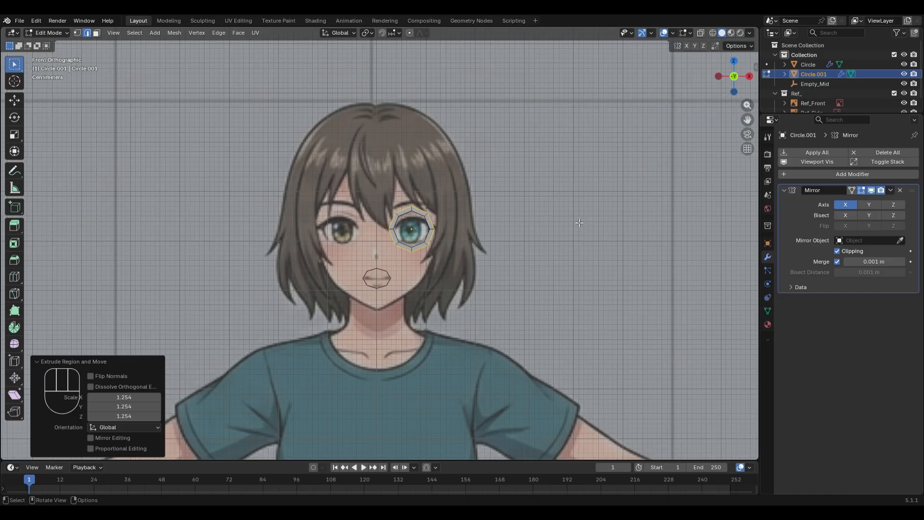
{"action": "middle_click_drag", "start_coordinate": [579, 223], "coordinate": [539, 275]}
{"action": "key", "text": "Tab"}
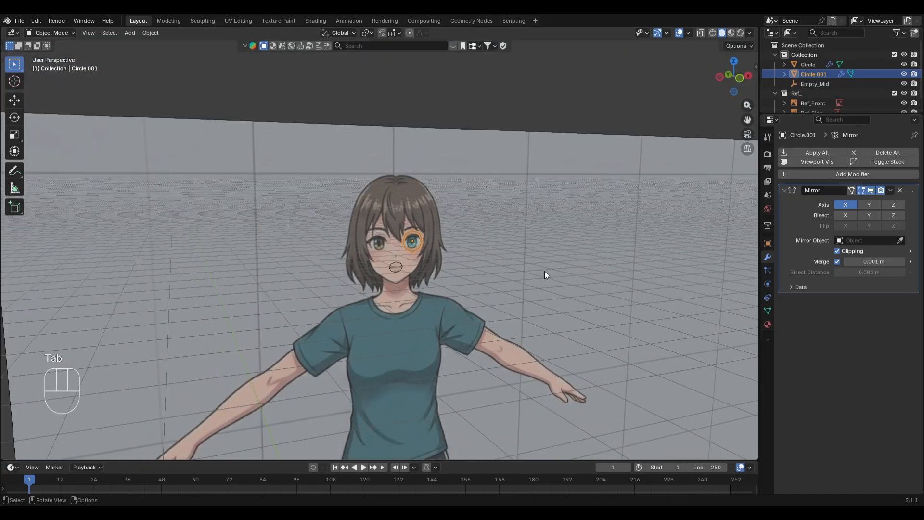
{"action": "key", "text": "Tab"}
{"action": "scroll", "coordinate": [544, 272], "scroll_direction": "up", "scroll_amount": 6}
{"action": "key", "text": "3"}
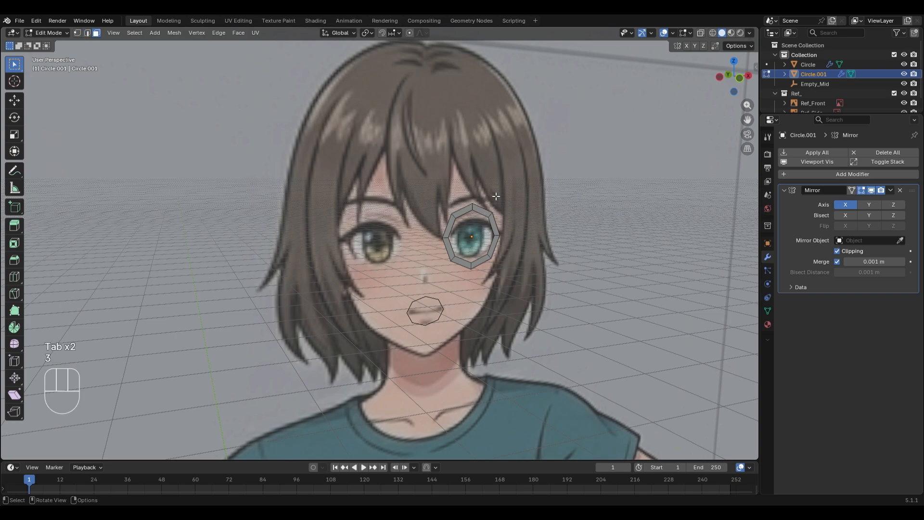
{"action": "key", "text": "3"}
{"action": "scroll", "coordinate": [557, 222], "scroll_direction": "up", "scroll_amount": 2}
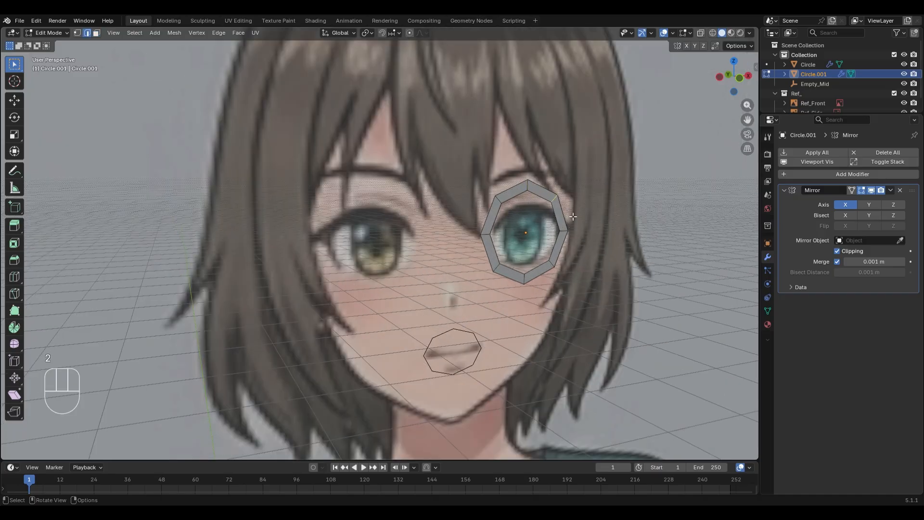
Try moving the upper outer corner vertices of the eye ring in vertex selection mode, undo it and return to the front view
{"action": "key", "text": "1"}
{"action": "left_click", "coordinate": [543, 152]}
{"action": "left_click_drag", "start_coordinate": [549, 162], "coordinate": [580, 203]}
{"action": "key", "text": "g"}
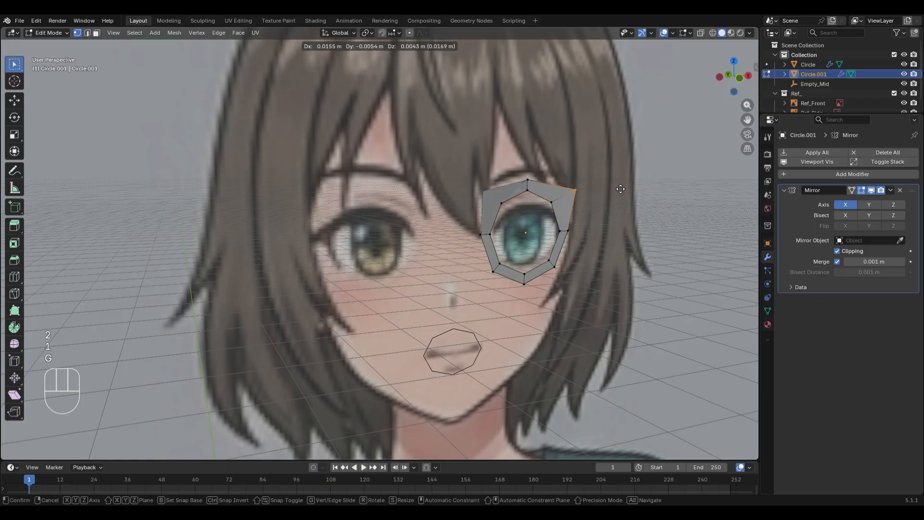
{"action": "key", "text": "ctrl+z"}
{"action": "key", "text": "KP_1"}
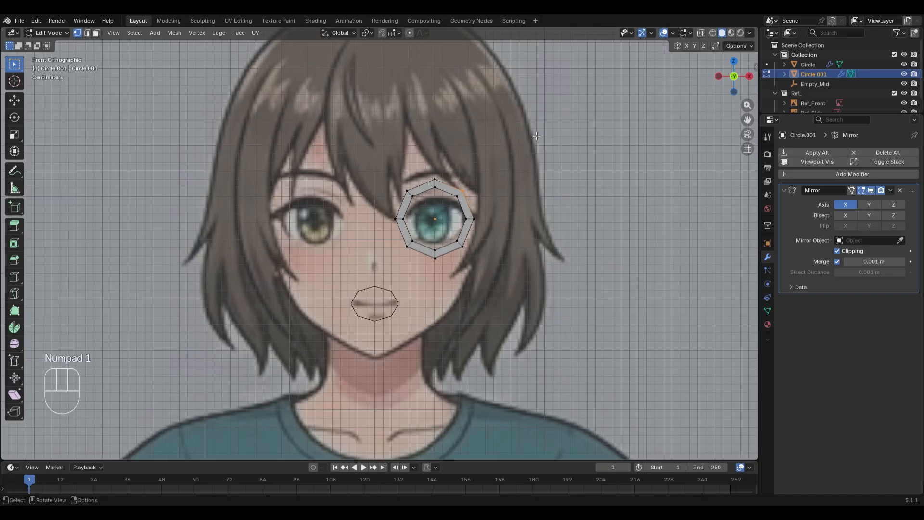
Turn on proportional editing, try moving the eye ring's outermost vertex with the influence radius reduced to about 0.022 m, and undo the move
{"action": "key", "text": "o"}
{"action": "scroll", "coordinate": [527, 159], "scroll_direction": "up", "scroll_amount": 1}
{"action": "left_click", "coordinate": [512, 214]}
{"action": "key", "text": "g"}
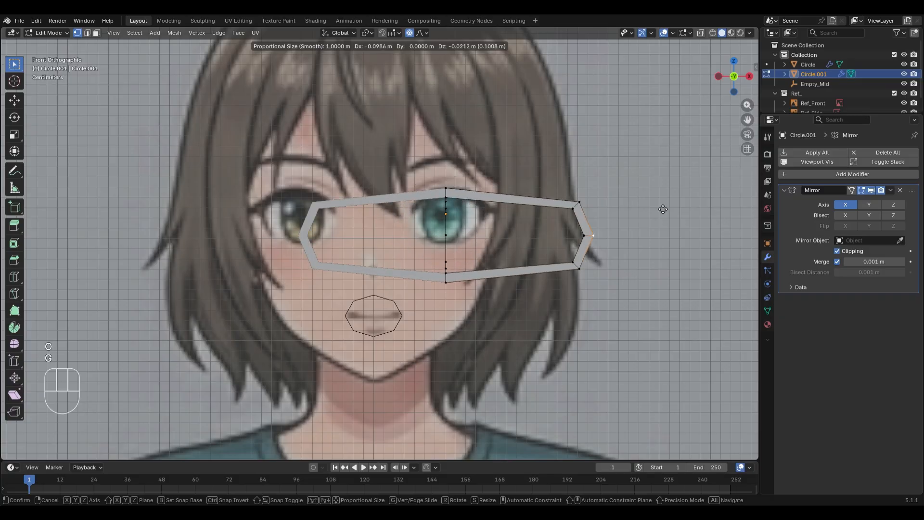
{"action": "key", "text": "ctrl+z"}
{"action": "key", "text": "g"}
{"action": "scroll", "coordinate": [561, 211], "scroll_direction": "up", "scroll_amount": 20}
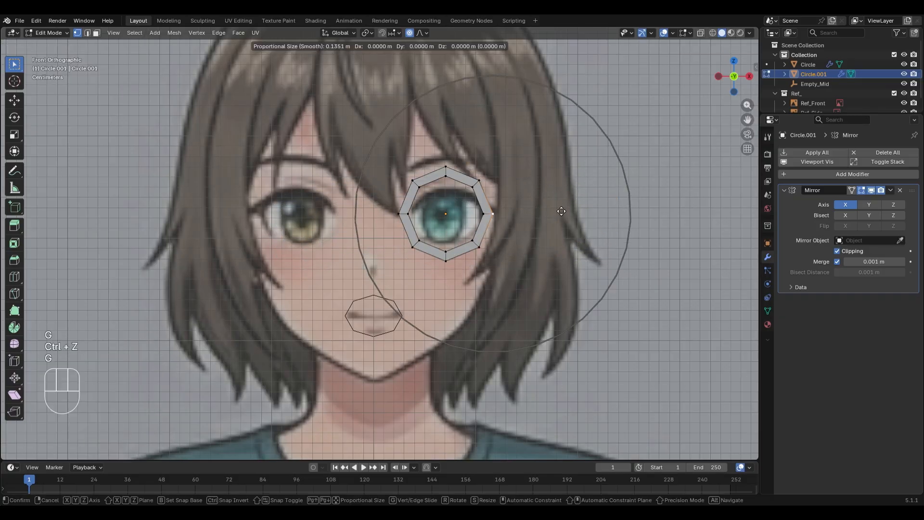
{"action": "scroll", "coordinate": [562, 211], "scroll_direction": "up", "scroll_amount": 11}
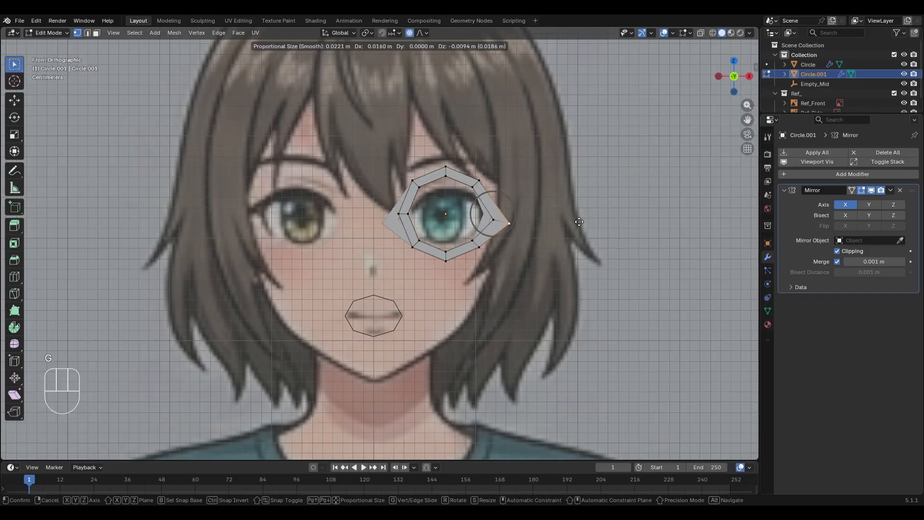
{"action": "left_click", "coordinate": [627, 211]}
{"action": "key", "text": "ctrl+z"}
Delete the eye ring object in object mode, undo the deletion and reopen the ring for editing
{"action": "key", "text": "Tab"}
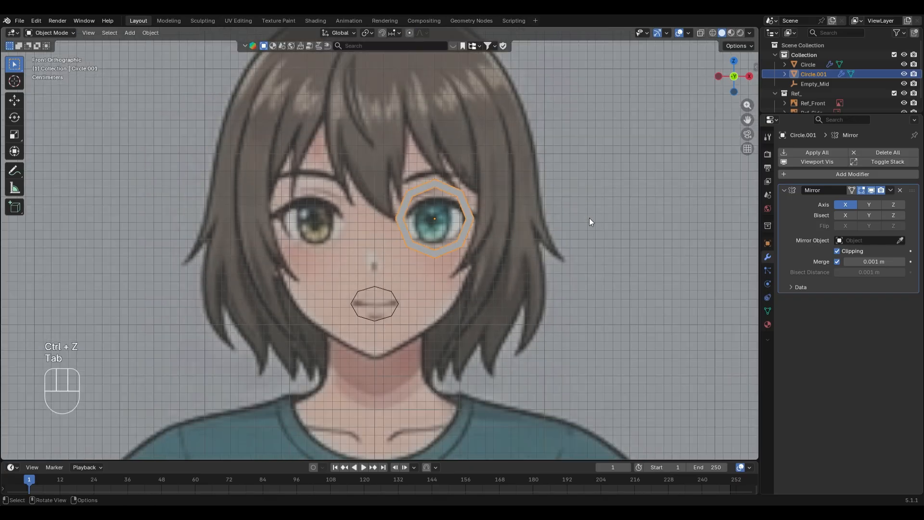
{"action": "middle_click_drag", "start_coordinate": [589, 218], "coordinate": [526, 232]}
{"action": "key", "text": "Delete"}
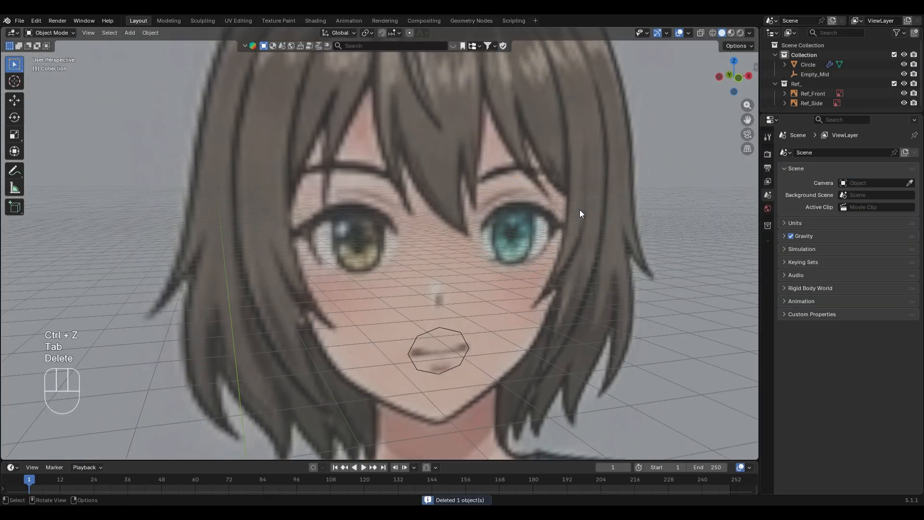
{"action": "key", "text": "ctrl+z"}
{"action": "key", "text": "Tab"}
Pull the eye ring's outermost vertex outward about 0.06 m in X and -0.03 m in Y with proportional editing
{"action": "middle_click_drag", "start_coordinate": [580, 210], "coordinate": [626, 216]}
{"action": "key", "text": "g"}
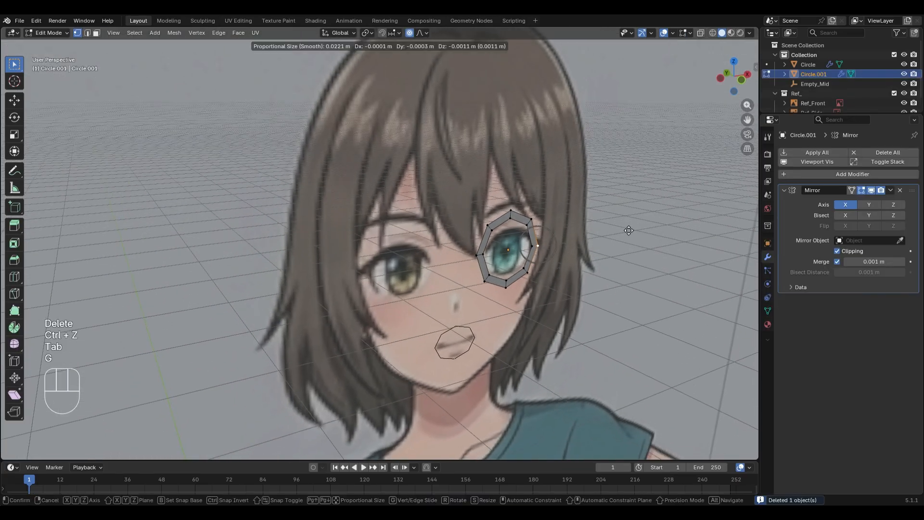
{"action": "left_click", "coordinate": [684, 223]}
{"action": "scroll", "coordinate": [622, 244], "scroll_direction": "up", "scroll_amount": 3}
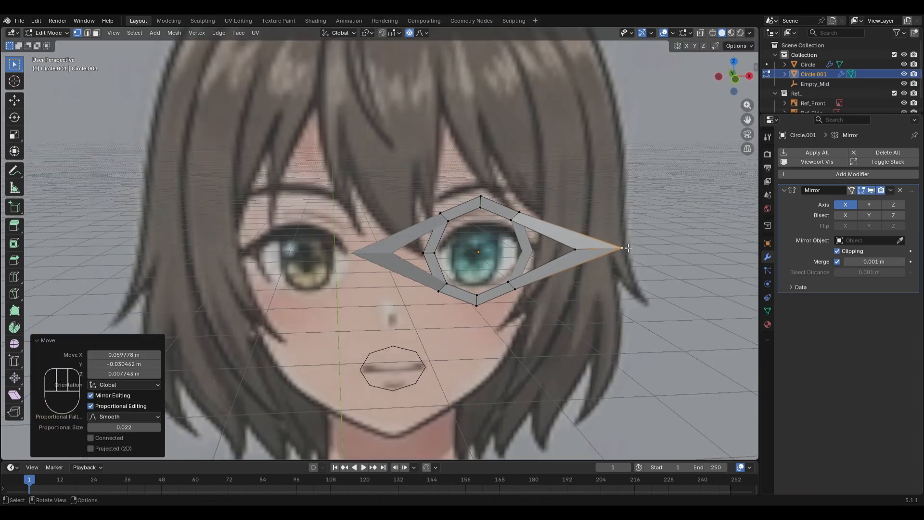
Select all linked faces of the distorted eye ring, delete them in edit mode, and check the emptied object from the front
{"action": "key", "text": "3"}
{"action": "key", "text": "a"}
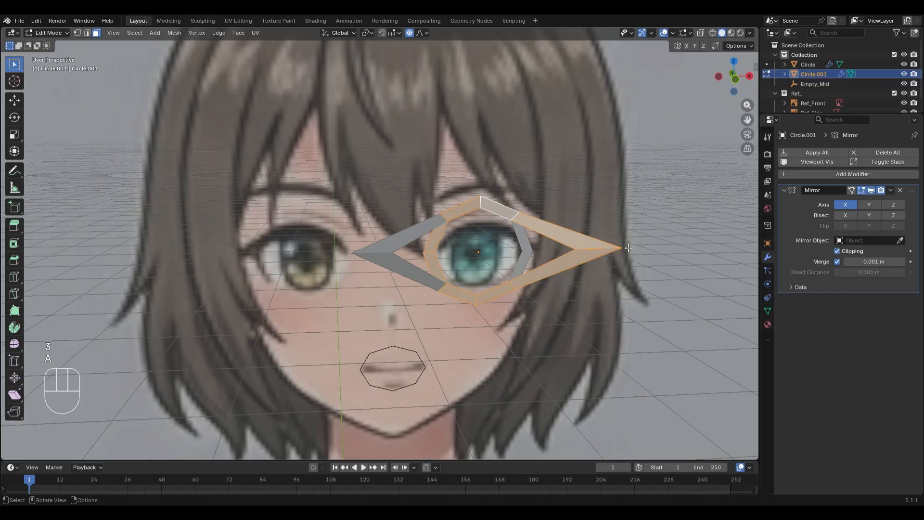
{"action": "left_click", "coordinate": [625, 252]}
{"action": "key", "text": "semicolon"}
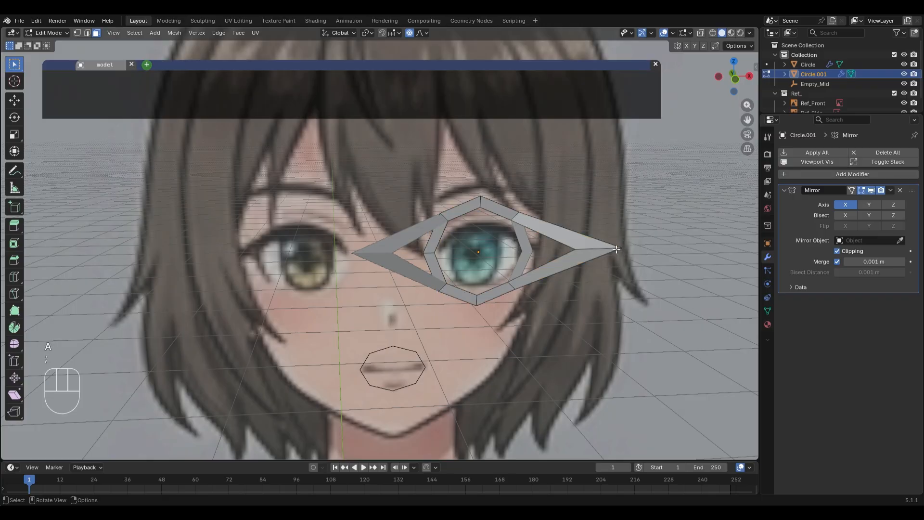
{"action": "left_click", "coordinate": [656, 64]}
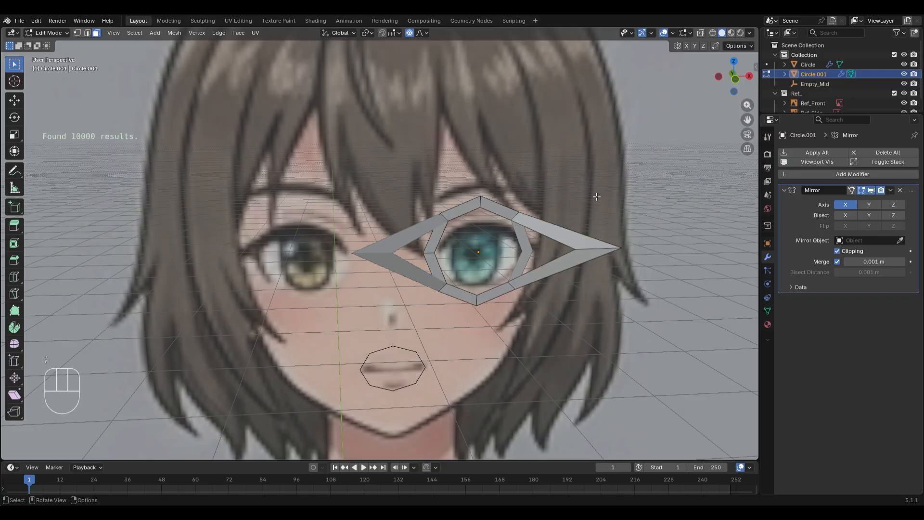
{"action": "key", "text": "l"}
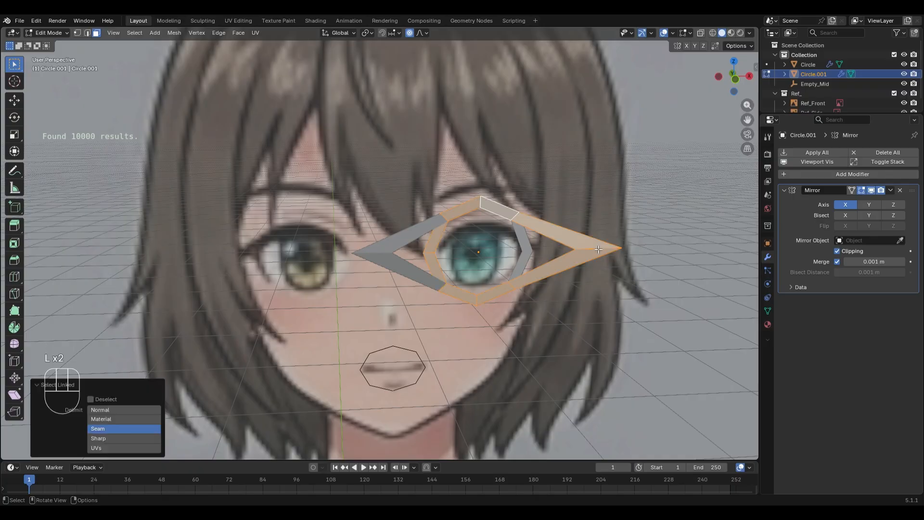
{"action": "key", "text": "x"}
{"action": "left_click", "coordinate": [591, 269]}
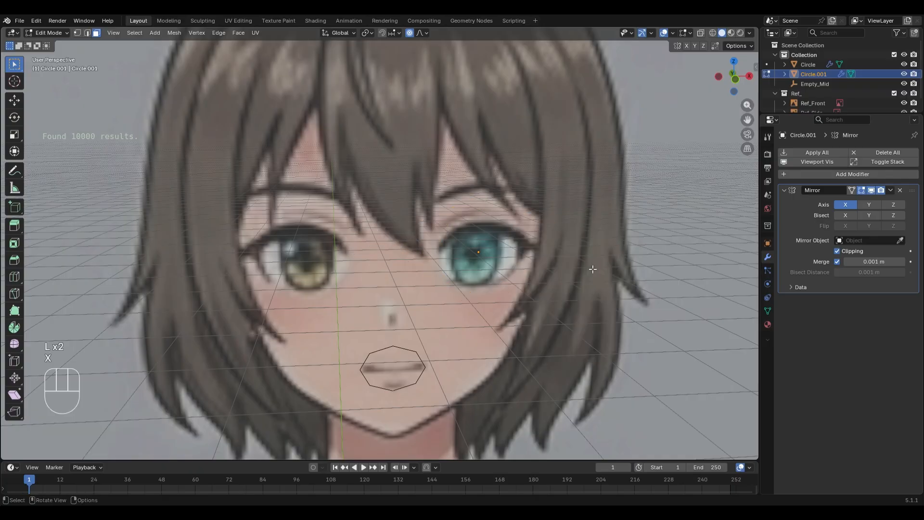
{"action": "key", "text": "KP_1"}
{"action": "key", "text": "Tab"}
{"action": "key", "text": "Tab"}
{"action": "scroll", "coordinate": [469, 312], "scroll_direction": "up", "scroll_amount": 2}
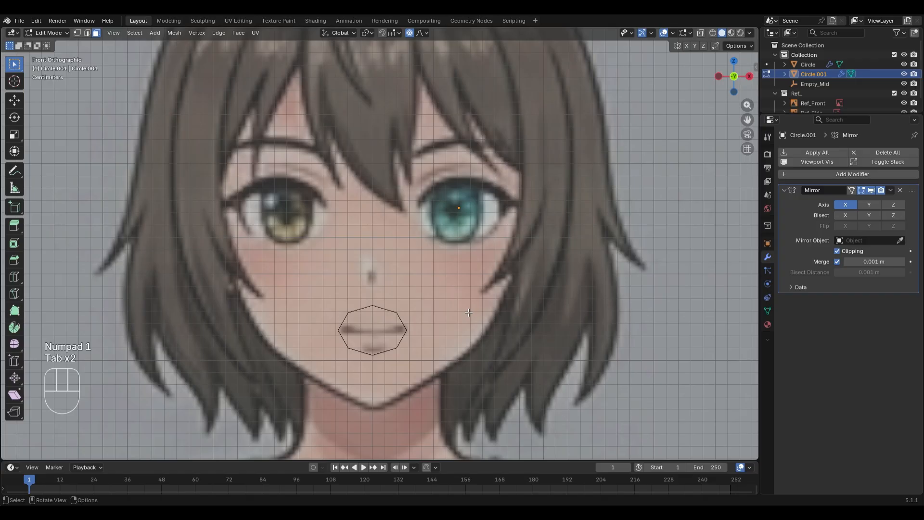
Undo the face deletion and the outward vertex pull on the eye ring, back to its regular shape in object mode
{"action": "key", "text": "ctrl+z"}
{"action": "key", "text": "ctrl+z"}
{"action": "key", "text": "ctrl+z"}
{"action": "key", "text": "ctrl+z"}
{"action": "scroll", "coordinate": [569, 279], "scroll_direction": "down", "scroll_amount": 2}
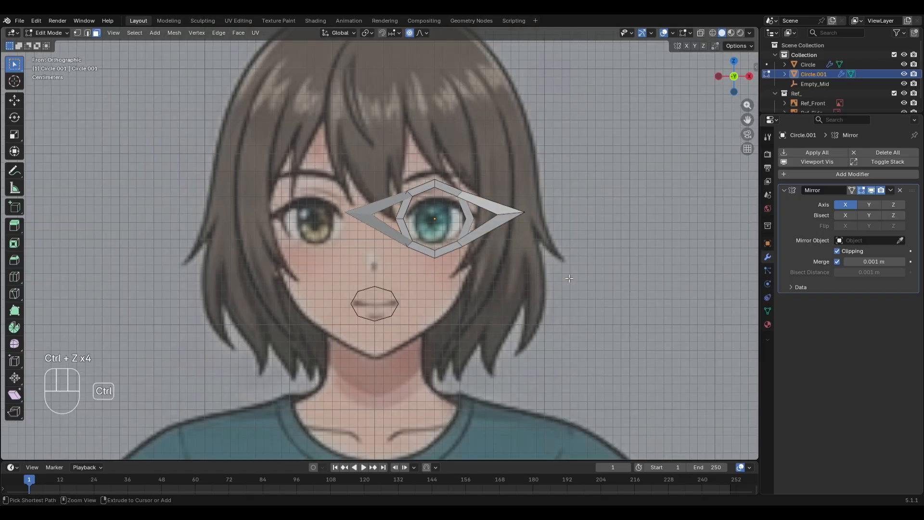
{"action": "key", "text": "ctrl+z"}
{"action": "key", "text": "ctrl+z"}
{"action": "key", "text": "ctrl+z"}
{"action": "key", "text": "ctrl+z"}
{"action": "key", "text": "ctrl+z"}
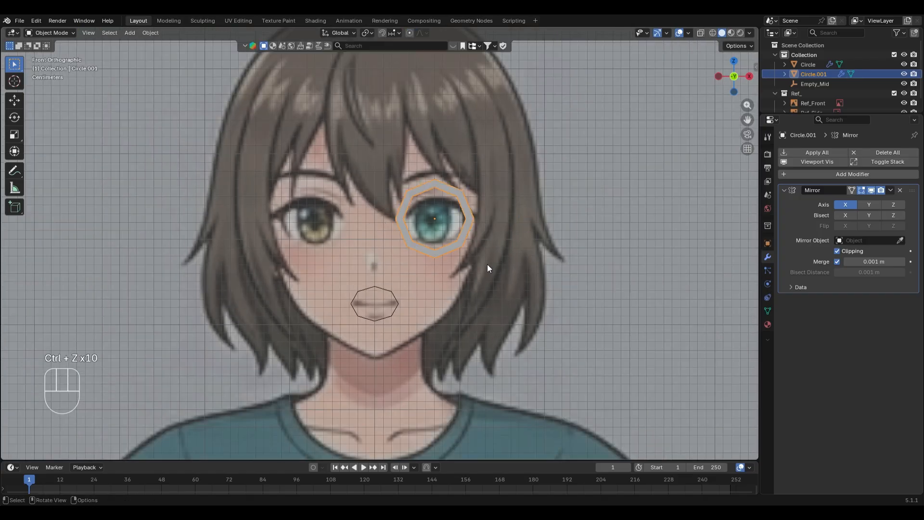
Select the mouth circle and the eye ring together and set Empty_Mid as the Mirror Object of the eye ring's Mirror modifier
{"action": "middle_click_drag", "start_coordinate": [487, 264], "coordinate": [494, 270]}
{"action": "key", "text": "Tab"}
{"action": "key", "text": "Tab"}
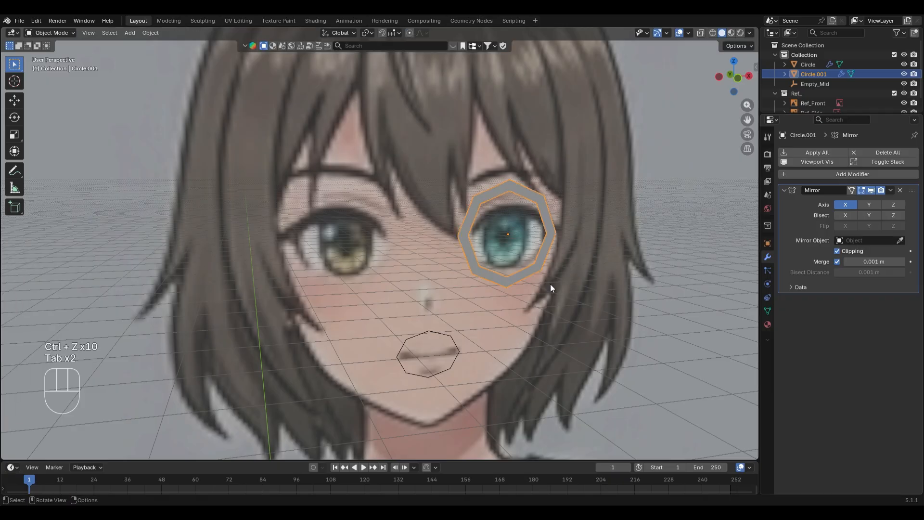
{"action": "left_click", "coordinate": [442, 332]}
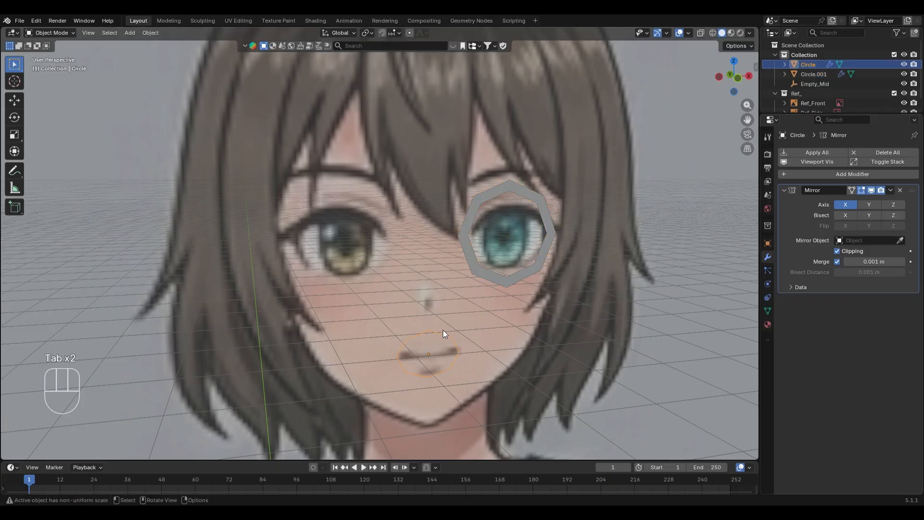
{"action": "left_click", "coordinate": [498, 281], "text": "shift"}
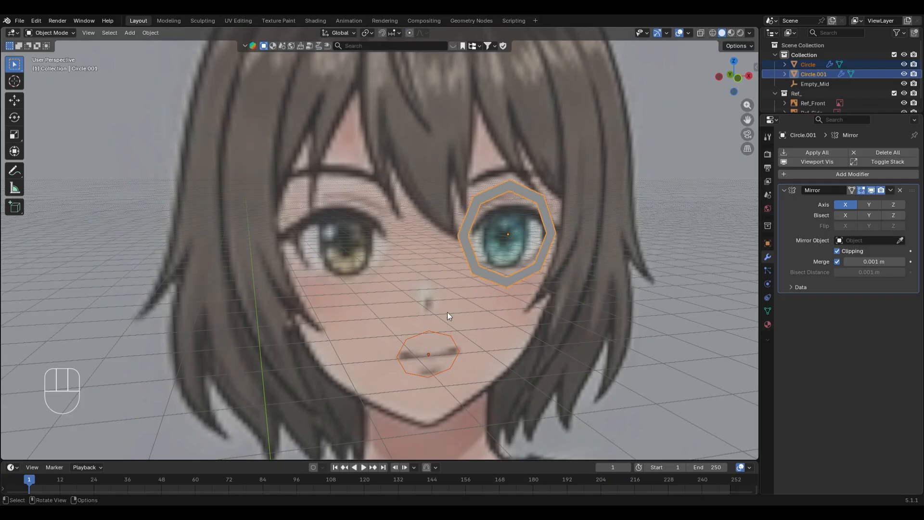
{"action": "left_click", "coordinate": [854, 239]}
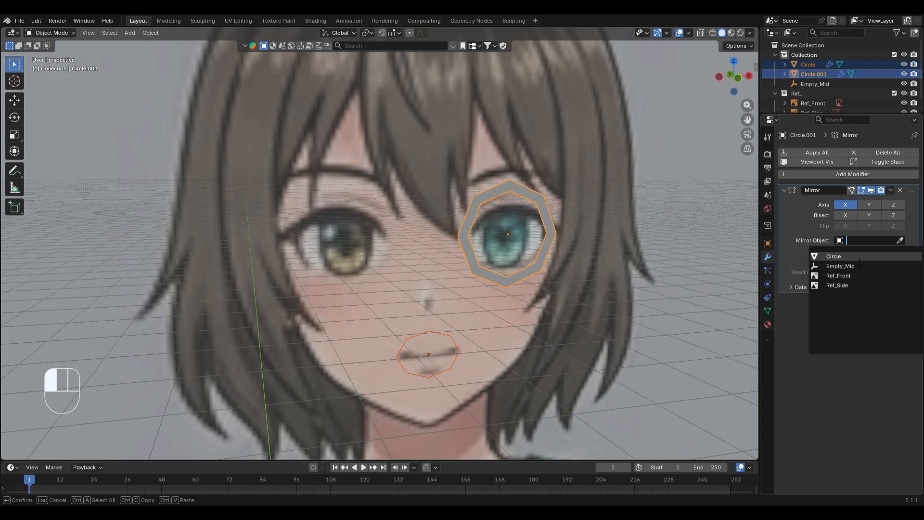
{"action": "left_click", "coordinate": [841, 265]}
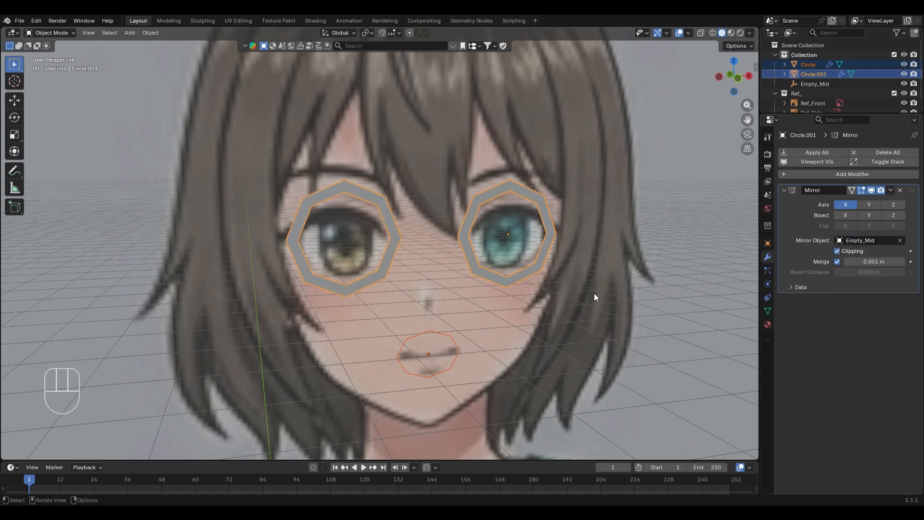
Open both circles for editing in front view, try two proportional moves of the selected vertices, and undo each one
{"action": "key", "text": "KP_1"}
{"action": "key", "text": "Tab"}
{"action": "scroll", "coordinate": [599, 297], "scroll_direction": "up", "scroll_amount": 3}
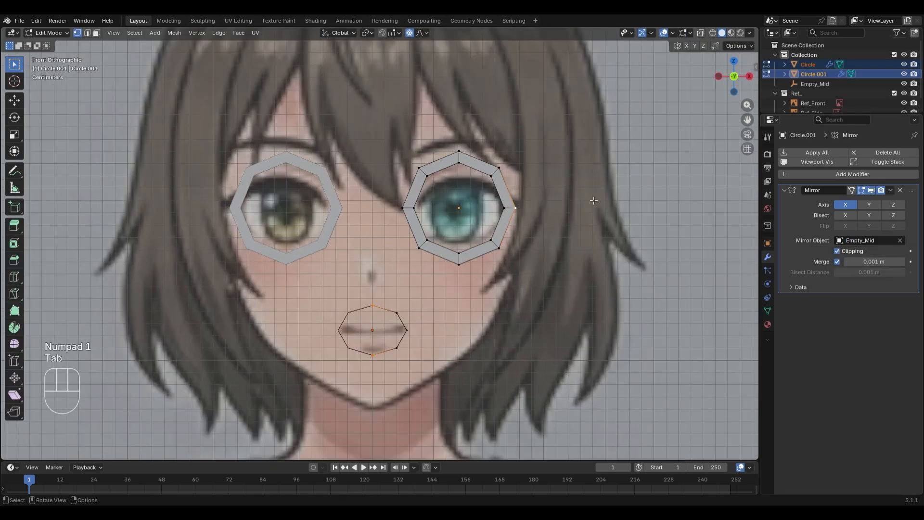
{"action": "key", "text": "g"}
{"action": "left_click", "coordinate": [622, 192]}
{"action": "key", "text": "ctrl+z"}
{"action": "key", "text": "g"}
{"action": "left_click", "coordinate": [602, 224]}
{"action": "key", "text": "ctrl+z"}
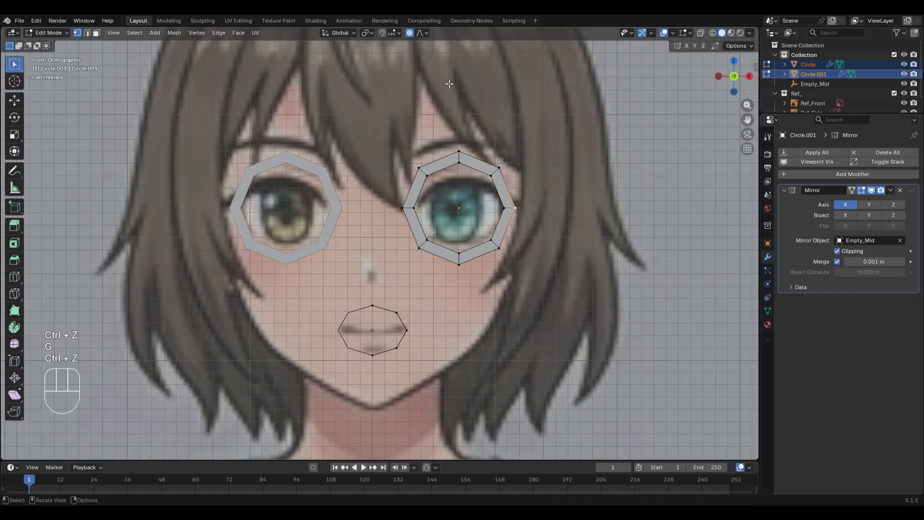
Try moving the eye ring's outer vertex with several proportional influence radii, undo the move and return to object mode
{"action": "key", "text": "g"}
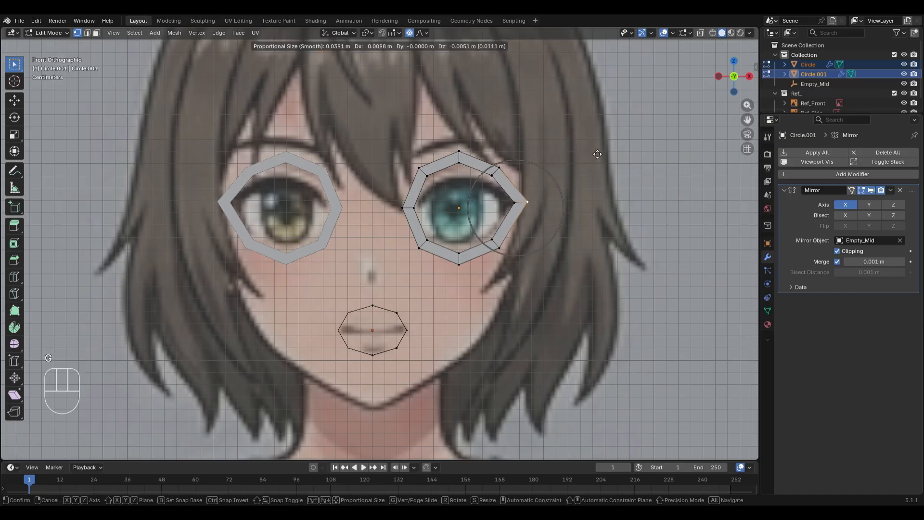
{"action": "scroll", "coordinate": [626, 159], "scroll_direction": "down", "scroll_amount": 15}
{"action": "scroll", "coordinate": [632, 161], "scroll_direction": "down", "scroll_amount": 1}
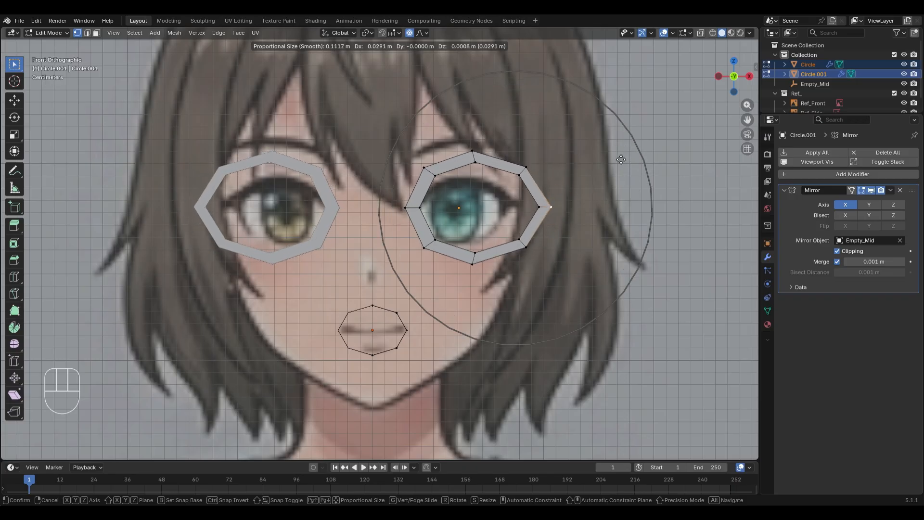
{"action": "scroll", "coordinate": [621, 159], "scroll_direction": "up", "scroll_amount": 5}
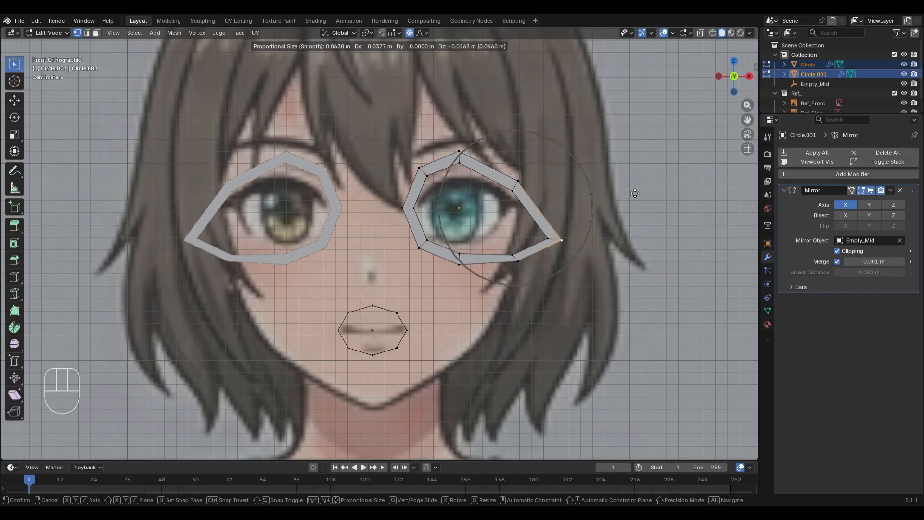
{"action": "scroll", "coordinate": [676, 173], "scroll_direction": "down", "scroll_amount": 5}
{"action": "scroll", "coordinate": [702, 188], "scroll_direction": "down", "scroll_amount": 2}
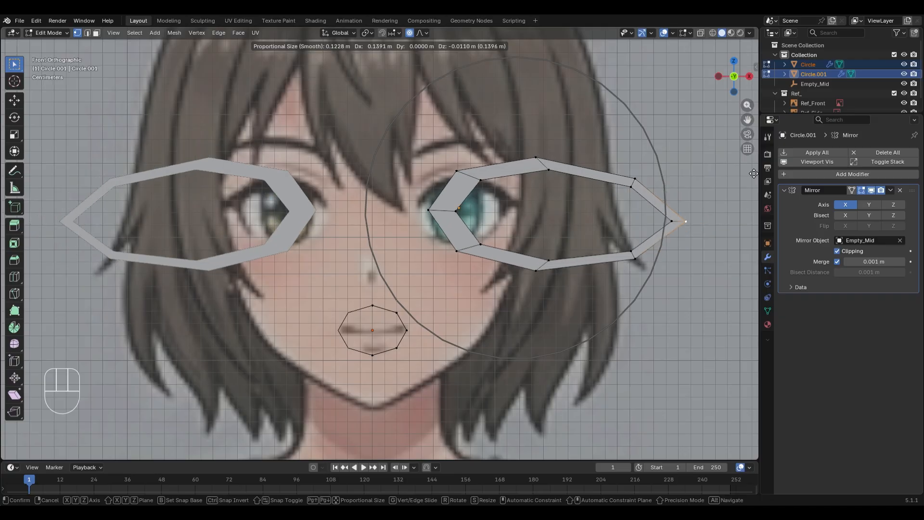
{"action": "scroll", "coordinate": [640, 171], "scroll_direction": "up", "scroll_amount": 14}
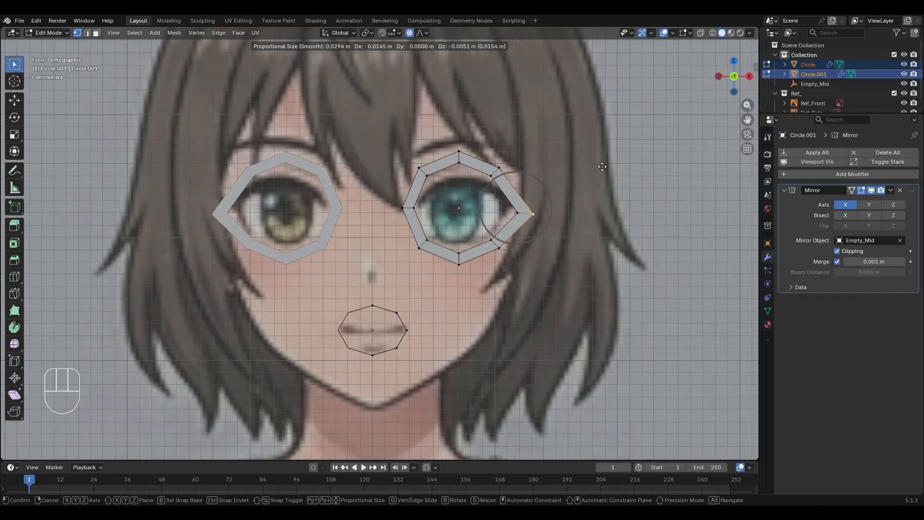
{"action": "scroll", "coordinate": [609, 161], "scroll_direction": "down", "scroll_amount": 3}
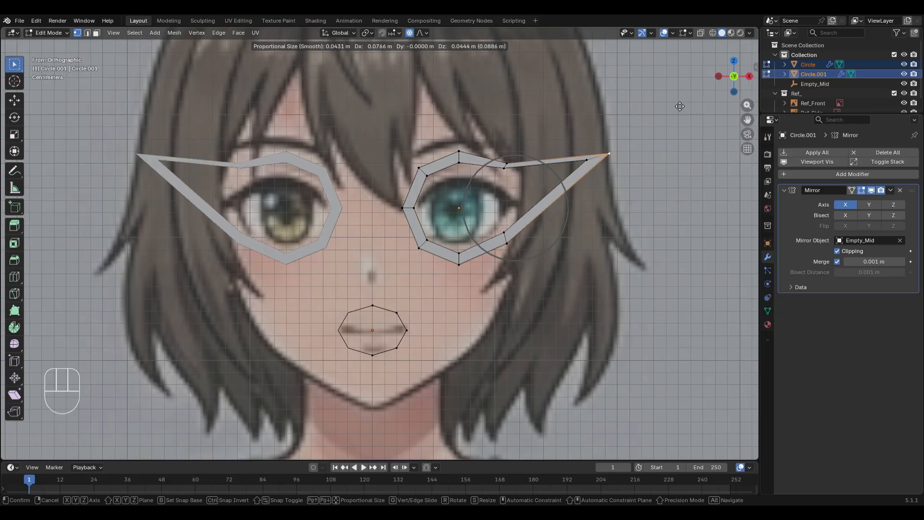
{"action": "left_click", "coordinate": [648, 172]}
{"action": "key", "text": "ctrl+z"}
{"action": "key", "text": "Tab"}
{"action": "scroll", "coordinate": [573, 265], "scroll_direction": "down", "scroll_amount": 4}
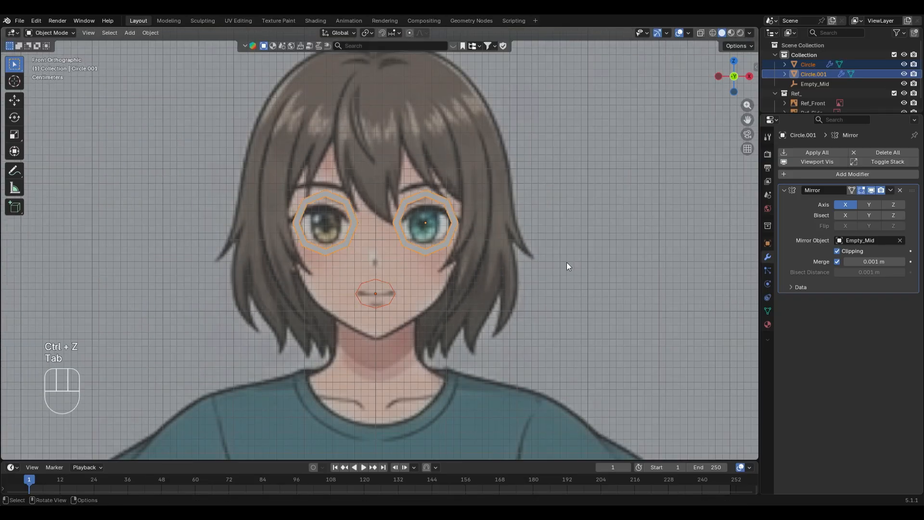
Examine the mirrored eye rings and the mouth circle against the front reference in front and perspective views, and pick the mouth circle
{"action": "left_click", "coordinate": [511, 241]}
{"action": "scroll", "coordinate": [511, 255], "scroll_direction": "up", "scroll_amount": 2}
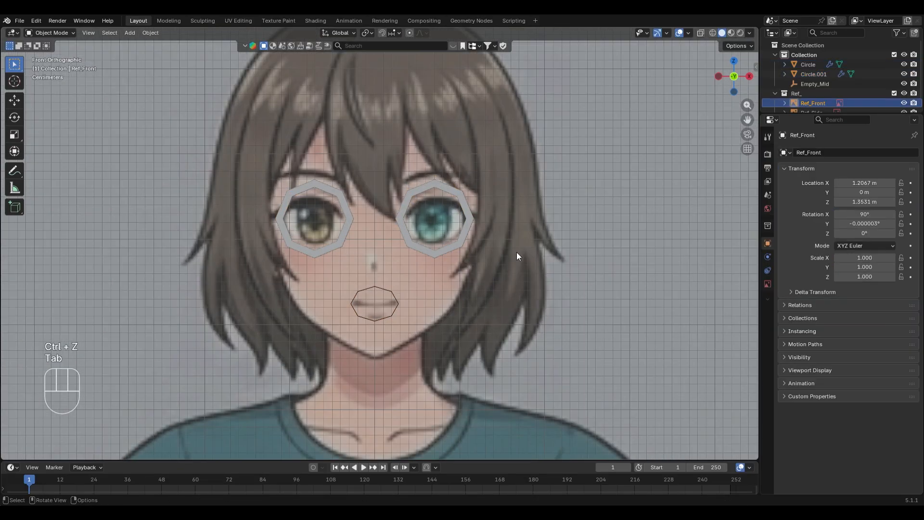
{"action": "scroll", "coordinate": [513, 195], "scroll_direction": "down", "scroll_amount": 2}
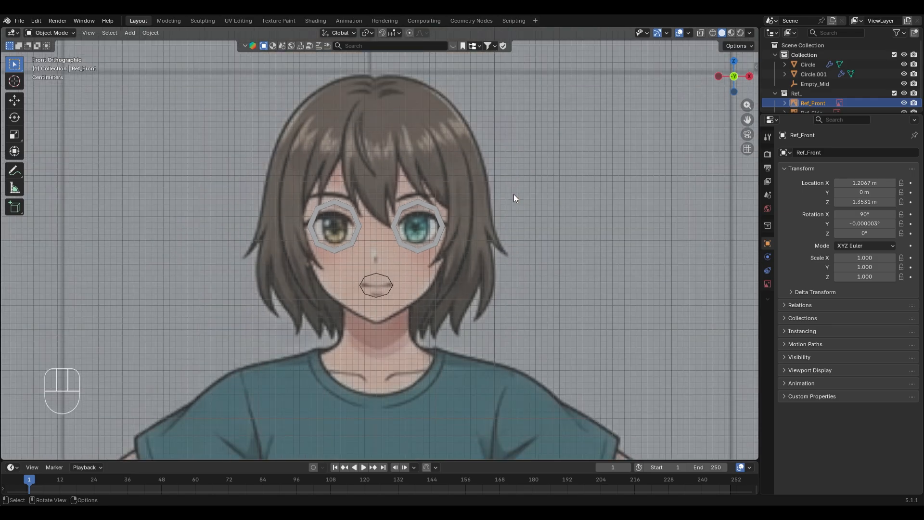
{"action": "middle_click_drag", "start_coordinate": [513, 195], "coordinate": [457, 194]}
{"action": "scroll", "coordinate": [524, 227], "scroll_direction": "down", "scroll_amount": 3}
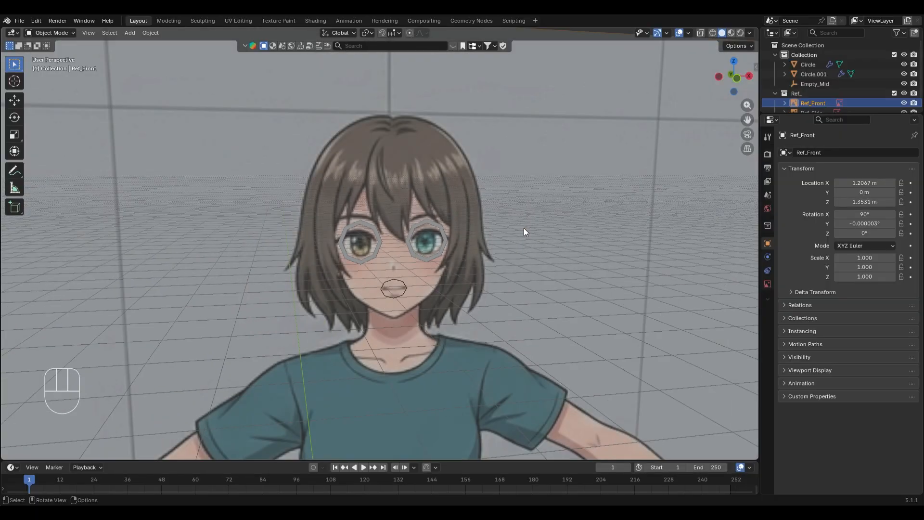
{"action": "middle_click_drag", "start_coordinate": [524, 228], "coordinate": [47, 246], "text": "shift"}
{"action": "scroll", "coordinate": [367, 227], "scroll_direction": "up", "scroll_amount": 1}
{"action": "middle_click_drag", "start_coordinate": [162, 216], "coordinate": [527, 224], "text": "shift"}
{"action": "scroll", "coordinate": [528, 224], "scroll_direction": "up", "scroll_amount": 3}
{"action": "left_click", "coordinate": [418, 182]}
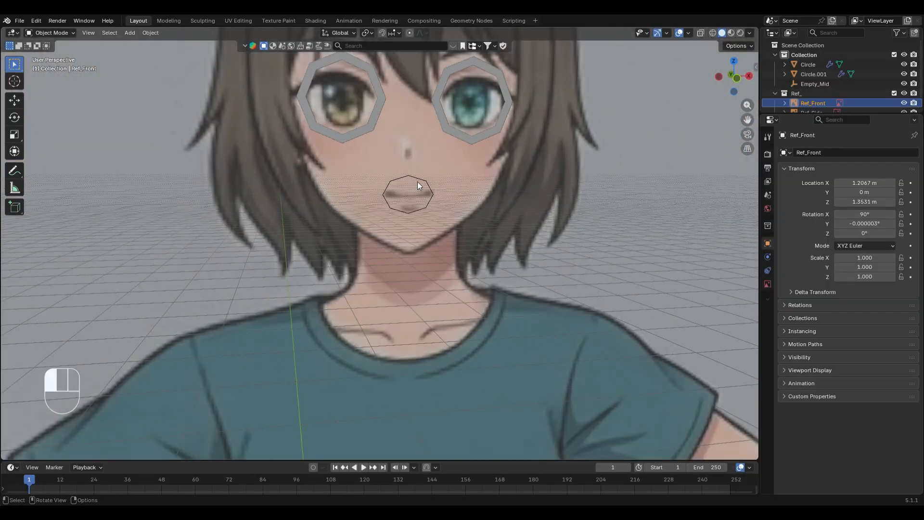
Examine the mirrored eye rings and mouth circle against the reference images in perspective and front views
{"action": "scroll", "coordinate": [415, 176], "scroll_direction": "down", "scroll_amount": 4}
{"action": "left_click", "coordinate": [413, 180]}
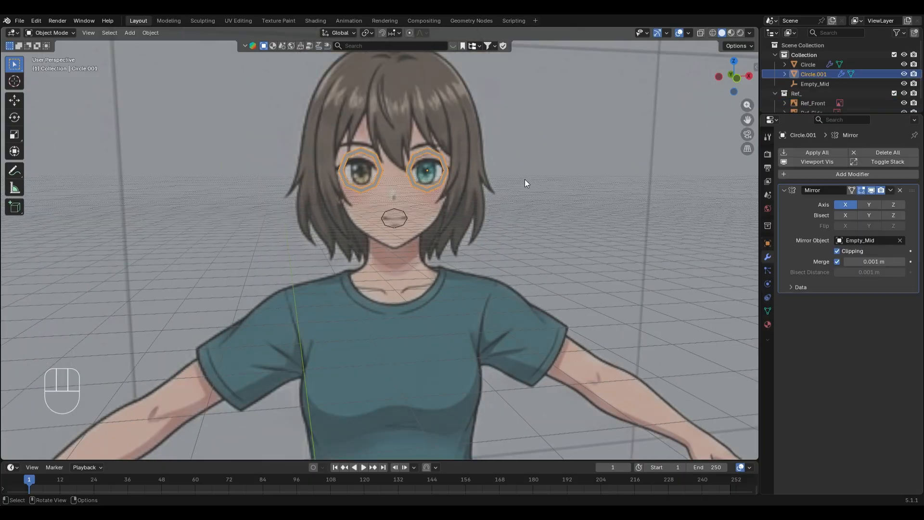
{"action": "scroll", "coordinate": [477, 163], "scroll_direction": "down", "scroll_amount": 5}
{"action": "middle_click_drag", "start_coordinate": [462, 179], "coordinate": [481, 224]}
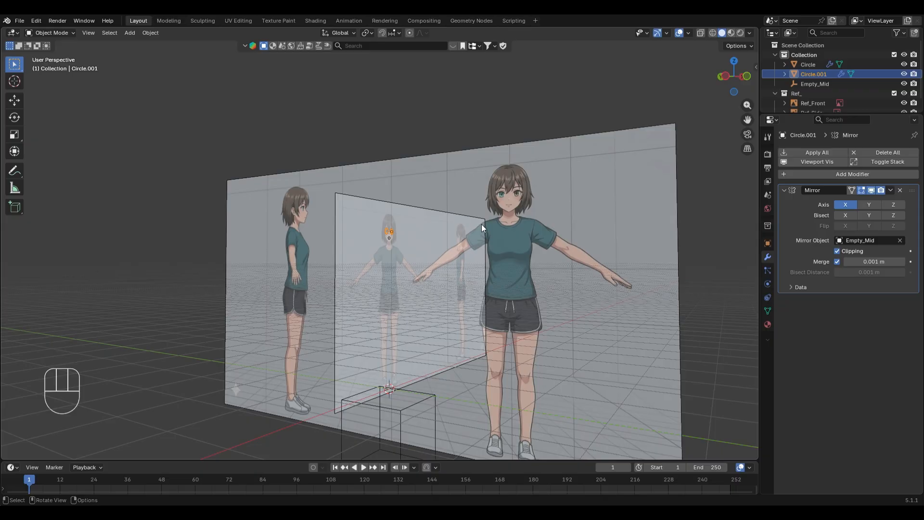
{"action": "key", "text": "KP_Decimal"}
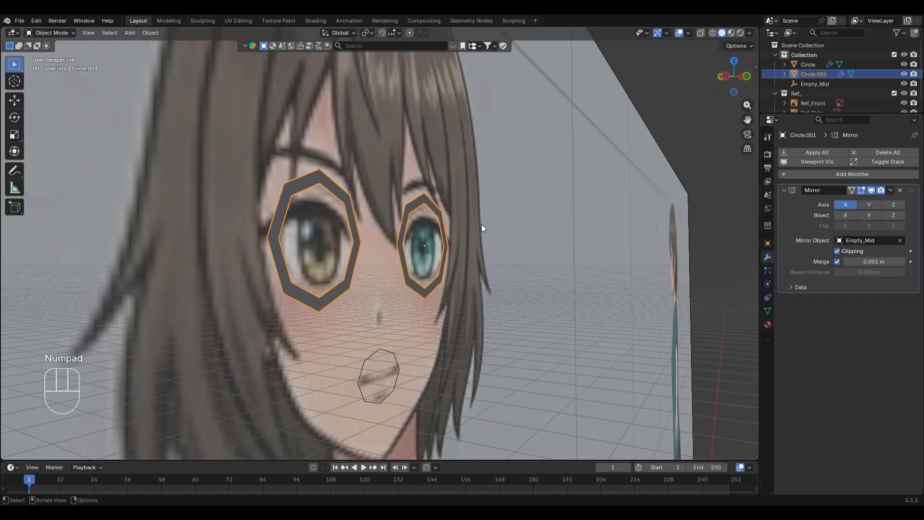
{"action": "scroll", "coordinate": [482, 224], "scroll_direction": "down", "scroll_amount": 8}
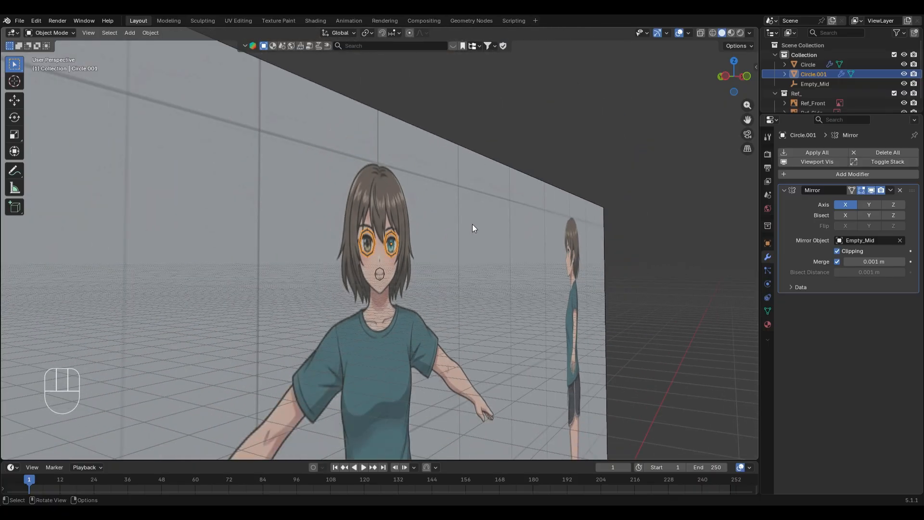
{"action": "middle_click_drag", "start_coordinate": [473, 224], "coordinate": [483, 208]}
{"action": "scroll", "coordinate": [530, 244], "scroll_direction": "down", "scroll_amount": 9}
{"action": "scroll", "coordinate": [425, 175], "scroll_direction": "up", "scroll_amount": 5}
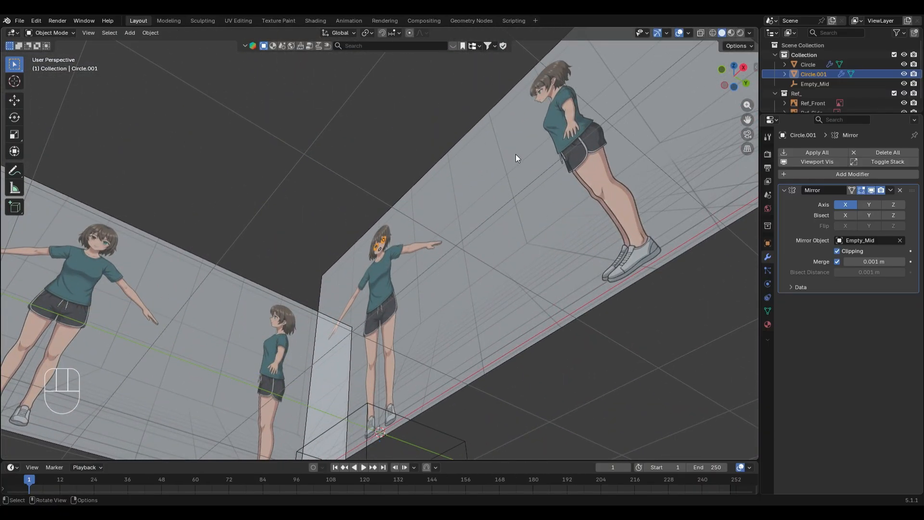
{"action": "key", "text": "Home"}
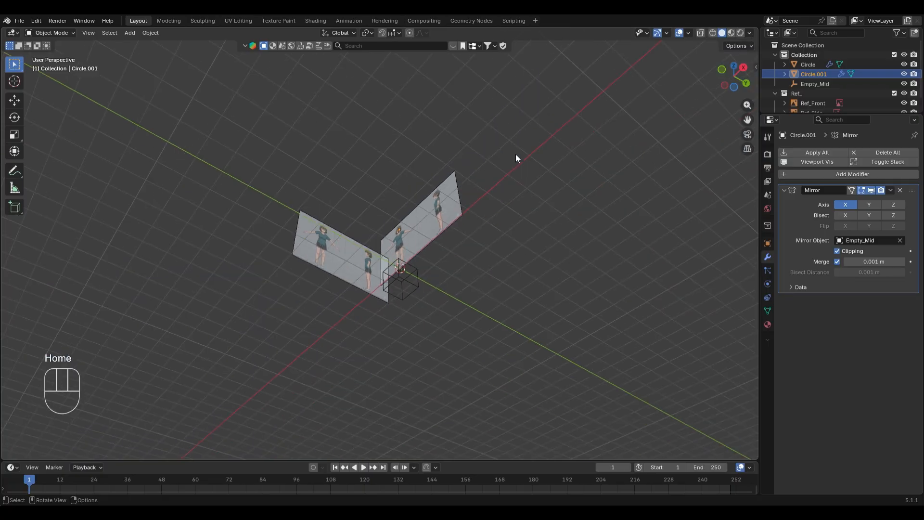
{"action": "key", "text": "KP_1"}
{"action": "key", "text": "KP_Decimal"}
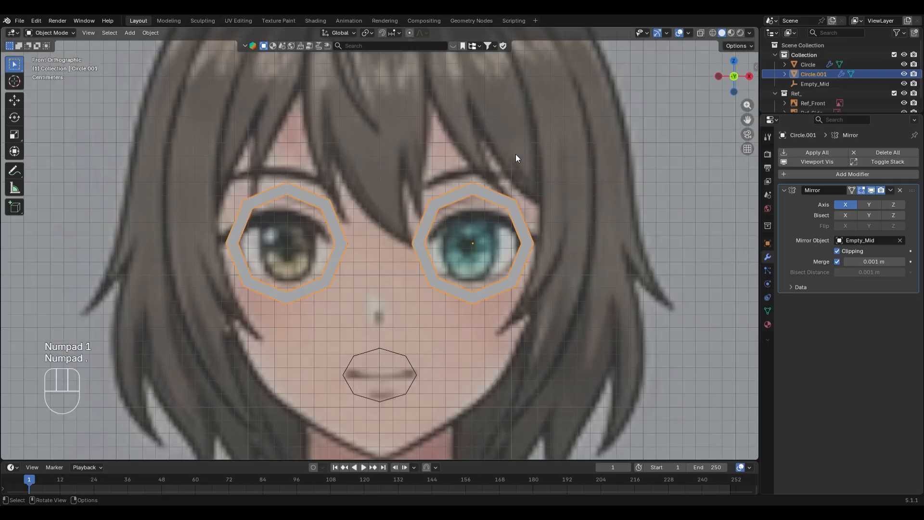
{"action": "scroll", "coordinate": [421, 295], "scroll_direction": "down", "scroll_amount": 2}
{"action": "middle_click_drag", "start_coordinate": [421, 294], "coordinate": [524, 264]}
{"action": "scroll", "coordinate": [584, 260], "scroll_direction": "down", "scroll_amount": 3}
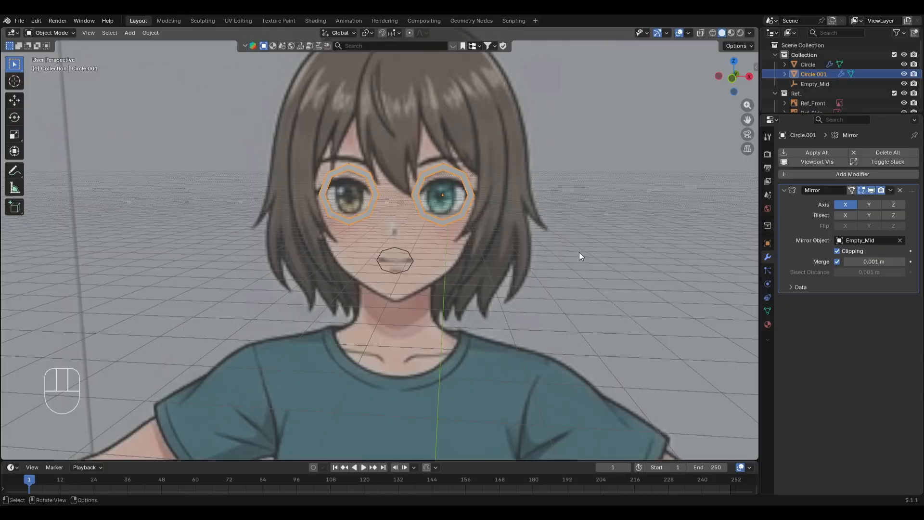
Try moving the eye ring along the Y axis with X-ray on, undo it, and return to object mode in front view
{"action": "key", "text": "alt+z"}
{"action": "middle_click_drag", "start_coordinate": [579, 252], "coordinate": [502, 254]}
{"action": "key", "text": "g"}
{"action": "key", "text": "y"}
{"action": "left_click", "coordinate": [551, 212]}
{"action": "key", "text": "ctrl+z"}
{"action": "key", "text": "Tab"}
{"action": "key", "text": "KP_1"}
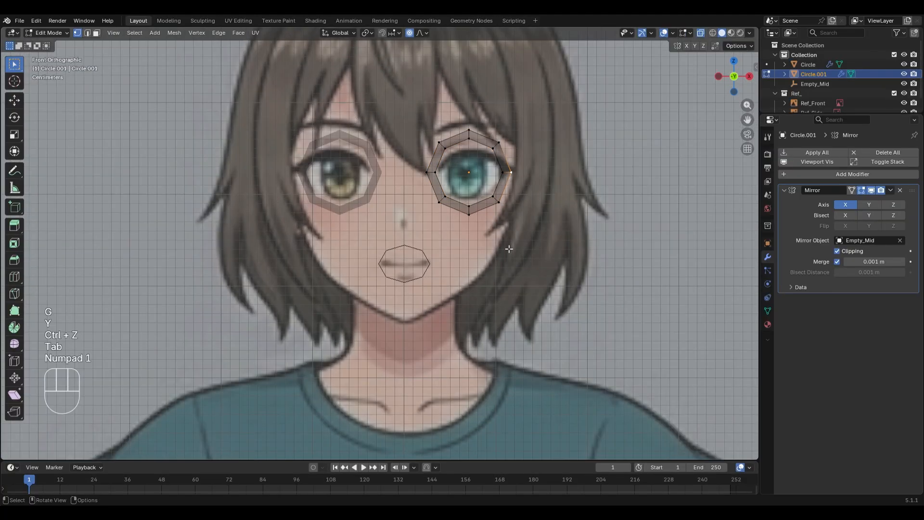
{"action": "key", "text": "Tab"}
{"action": "scroll", "coordinate": [505, 249], "scroll_direction": "down", "scroll_amount": 1}
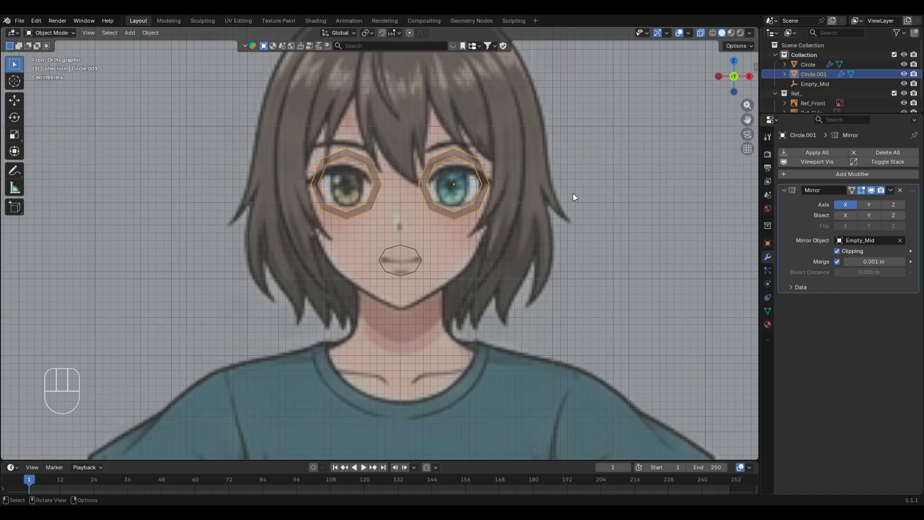
Try pulling the eye ring's outer corner outward with a 282 px Grab brush in Sculpt Mode, undo it, and return to object mode with X-ray off
{"action": "key", "text": "ctrl+Tab"}
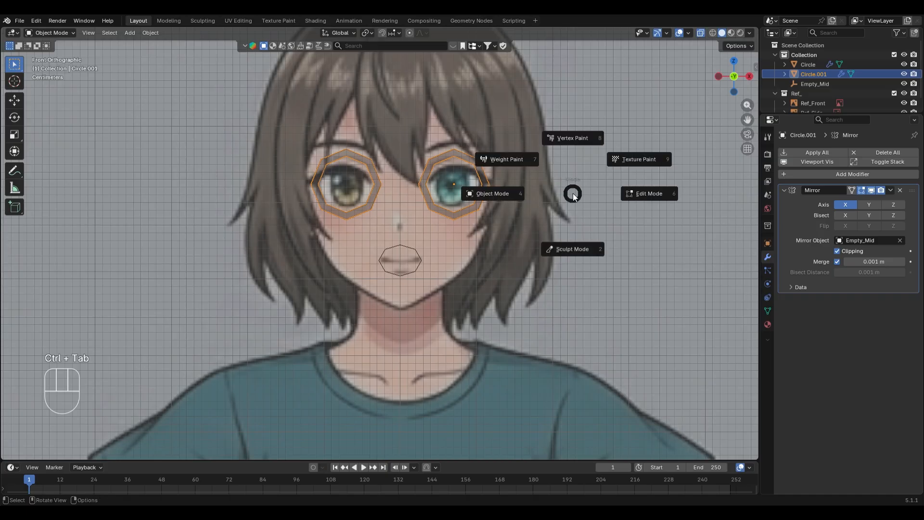
{"action": "key", "text": "2"}
{"action": "scroll", "coordinate": [573, 193], "scroll_direction": "up", "scroll_amount": 3}
{"action": "key", "text": "g"}
{"action": "key", "text": "f"}
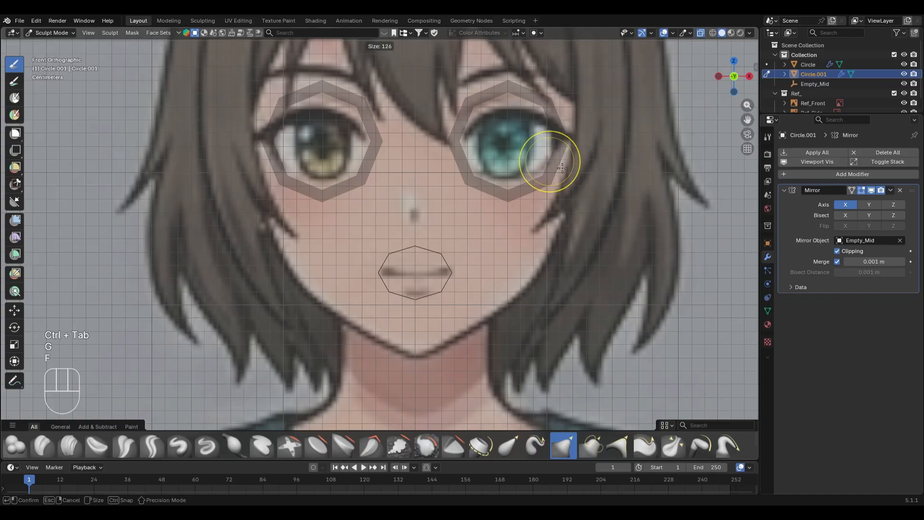
{"action": "left_click", "coordinate": [611, 166]}
{"action": "left_click_drag", "start_coordinate": [559, 142], "coordinate": [700, 212]}
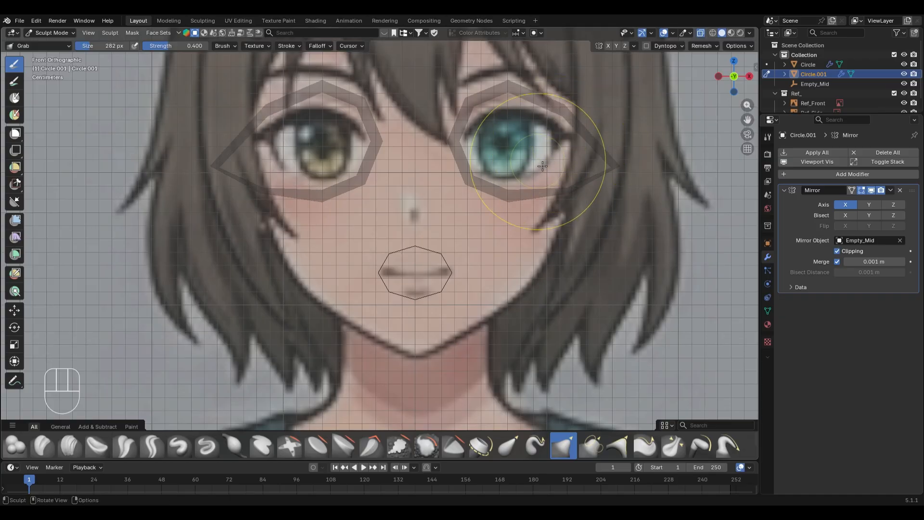
{"action": "key", "text": "ctrl+z"}
{"action": "key", "text": "ctrl+Tab"}
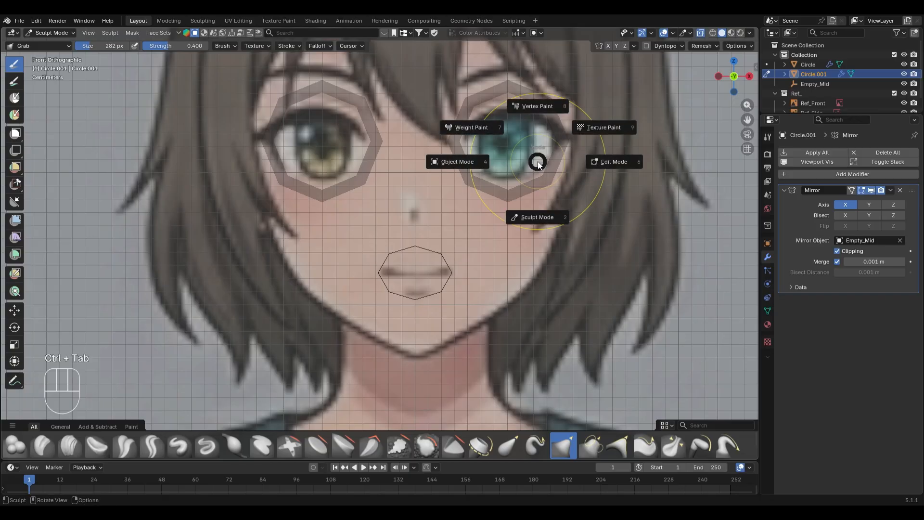
{"action": "key", "text": "4"}
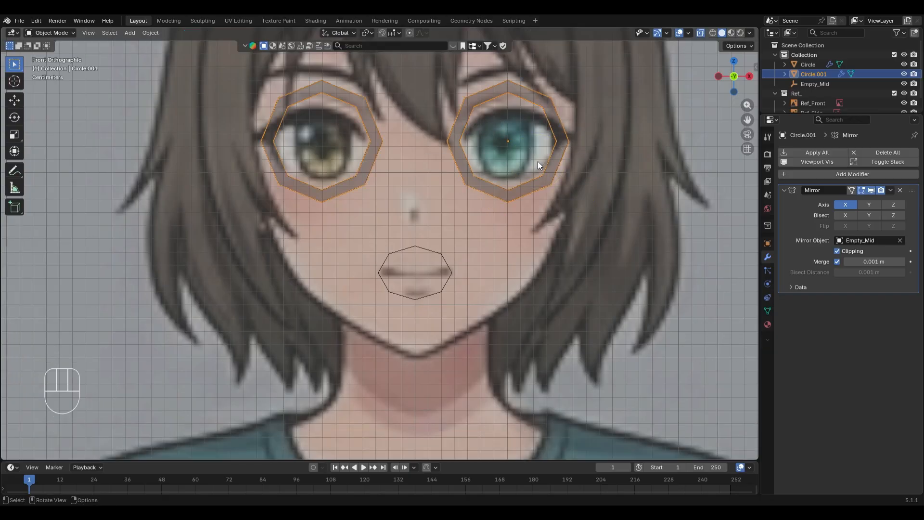
{"action": "key", "text": "alt+z"}
{"action": "scroll", "coordinate": [577, 244], "scroll_direction": "down", "scroll_amount": 2}
{"action": "left_click", "coordinate": [591, 236]}
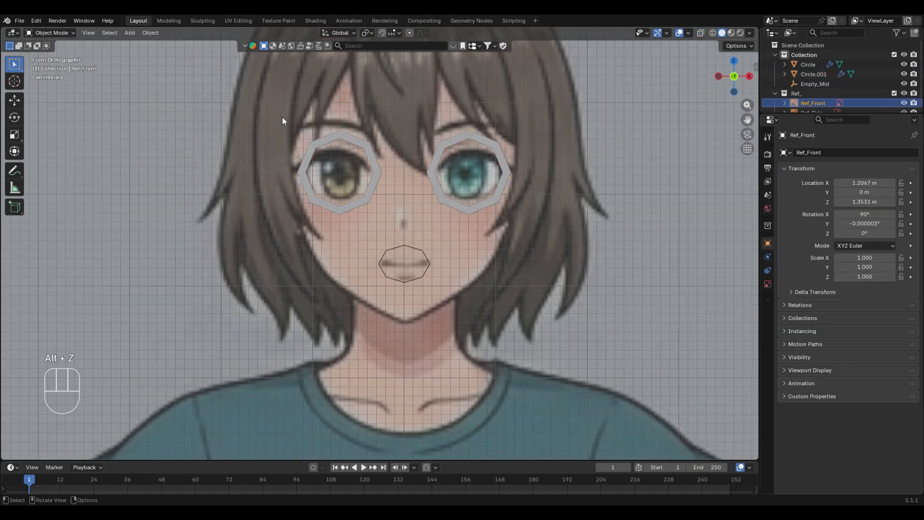
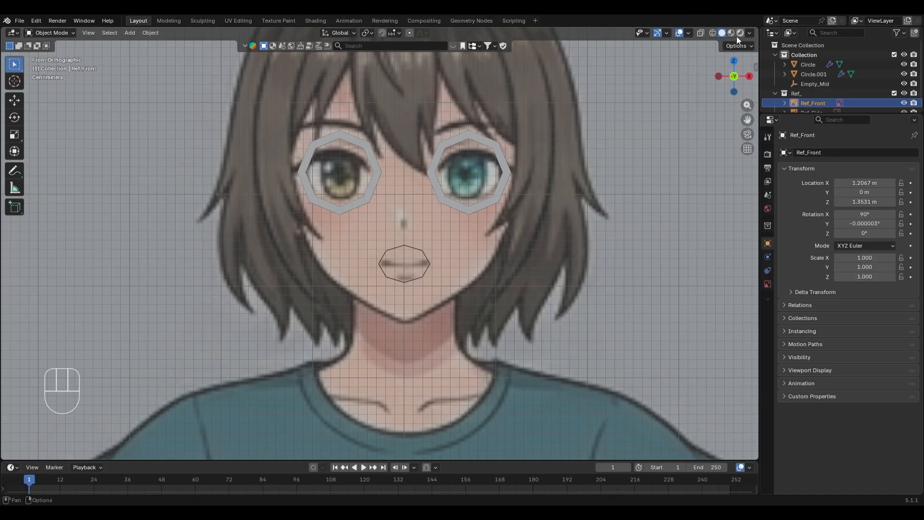
Set the viewport shading to MatCap lighting with random wireframe and object colors, and check the eye rings in perspective
{"action": "left_click", "coordinate": [750, 33]}
{"action": "left_click", "coordinate": [749, 82]}
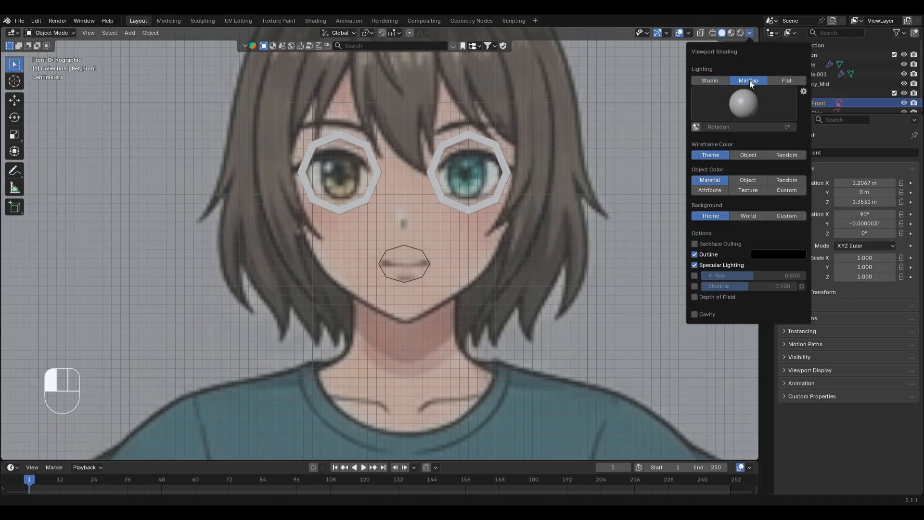
{"action": "left_click", "coordinate": [789, 143]}
{"action": "left_click", "coordinate": [792, 169]}
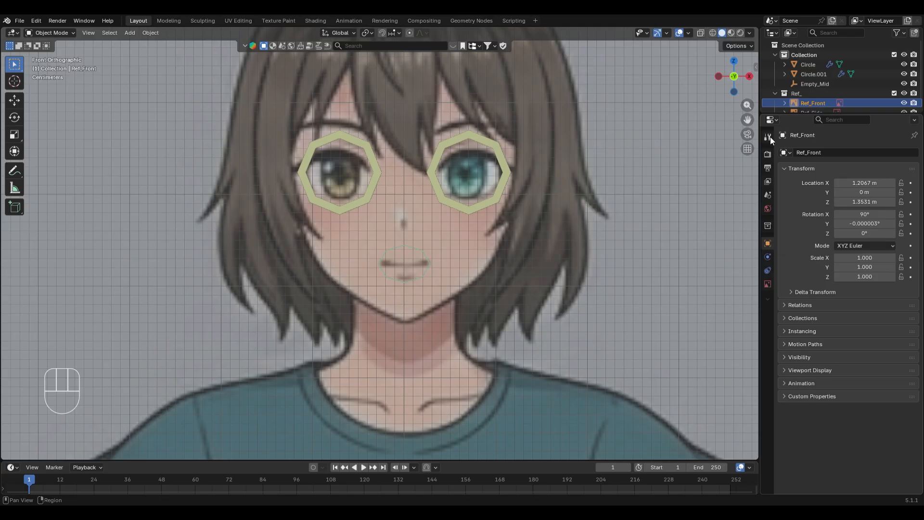
{"action": "left_click", "coordinate": [769, 153]}
{"action": "left_click", "coordinate": [769, 136]}
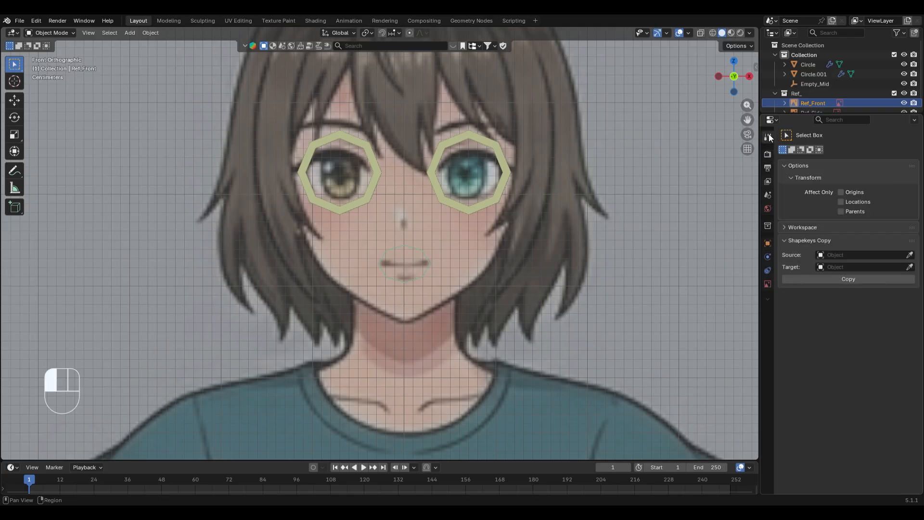
{"action": "left_click", "coordinate": [503, 163]}
{"action": "middle_click_drag", "start_coordinate": [507, 171], "coordinate": [516, 213]}
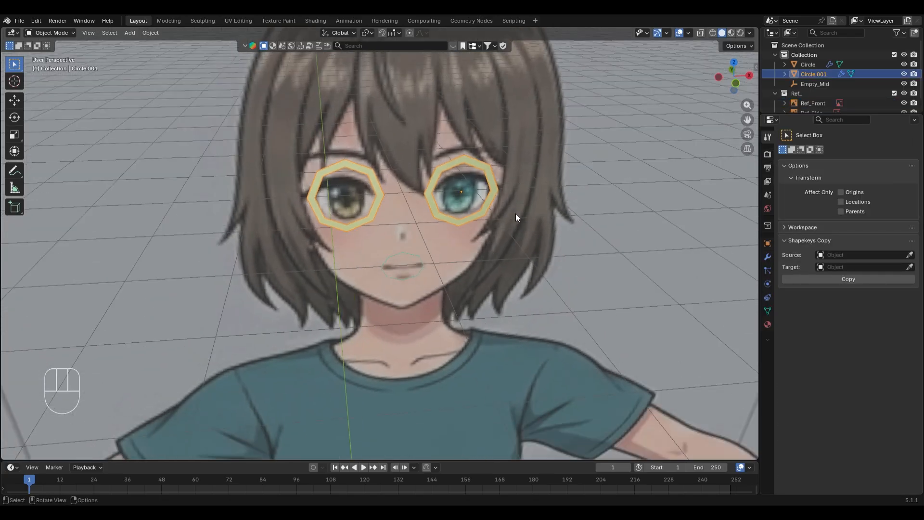
Try extruding the whole mouth circle outward into a ring in front view, scaled by about 2.3
{"action": "left_click", "coordinate": [418, 264]}
{"action": "middle_click_drag", "start_coordinate": [418, 264], "coordinate": [497, 285]}
{"action": "left_click", "coordinate": [425, 260]}
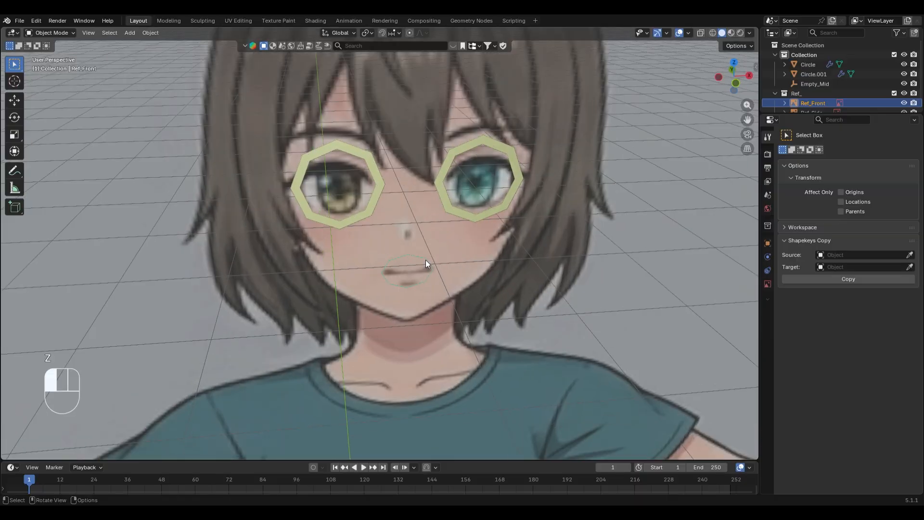
{"action": "key", "text": "KP_1"}
{"action": "scroll", "coordinate": [461, 254], "scroll_direction": "up", "scroll_amount": 1}
{"action": "key", "text": "e"}
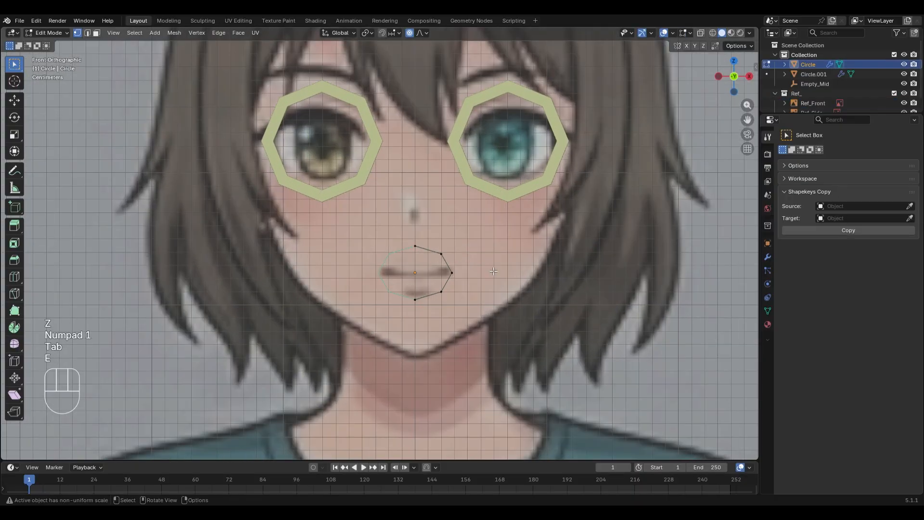
{"action": "key", "text": "a"}
{"action": "key", "text": "e"}
{"action": "key", "text": "s"}
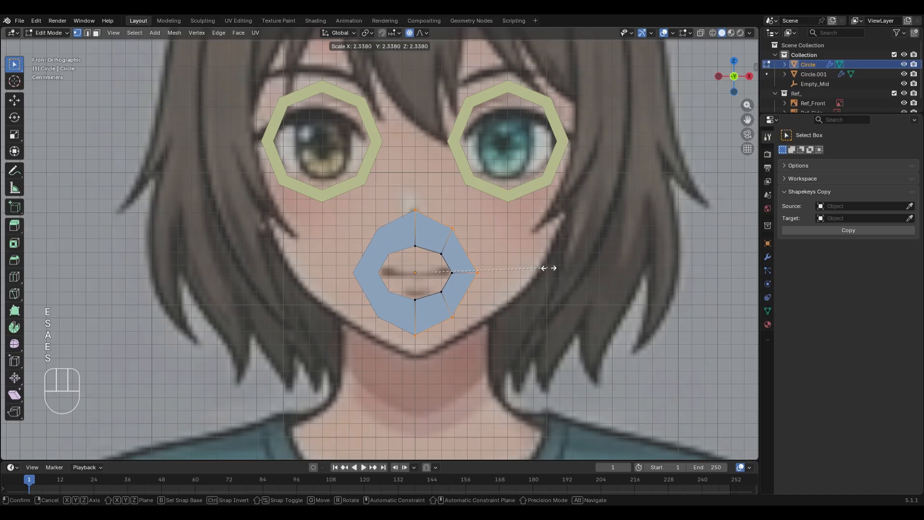
{"action": "left_click", "coordinate": [541, 268]}
{"action": "key", "text": "Tab"}
Hide the front reference and inspect the eye and mouth rings in wireframe from the front and side
{"action": "mouse_move", "coordinate": [475, 136]}
{"action": "middle_mouse_down"}
{"action": "mouse_move", "coordinate": [490, 207]}
{"action": "mouse_move", "coordinate": [609, 280]}
{"action": "middle_mouse_up"}
{"action": "key", "text": "z"}
{"action": "left_click", "coordinate": [568, 285]}
{"action": "key", "text": "h"}
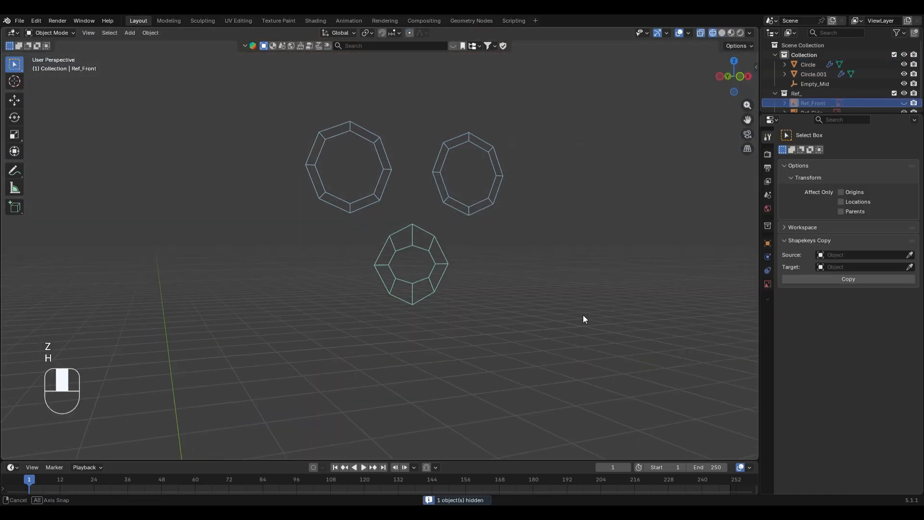
{"action": "middle_click_drag", "start_coordinate": [584, 318], "coordinate": [539, 319]}
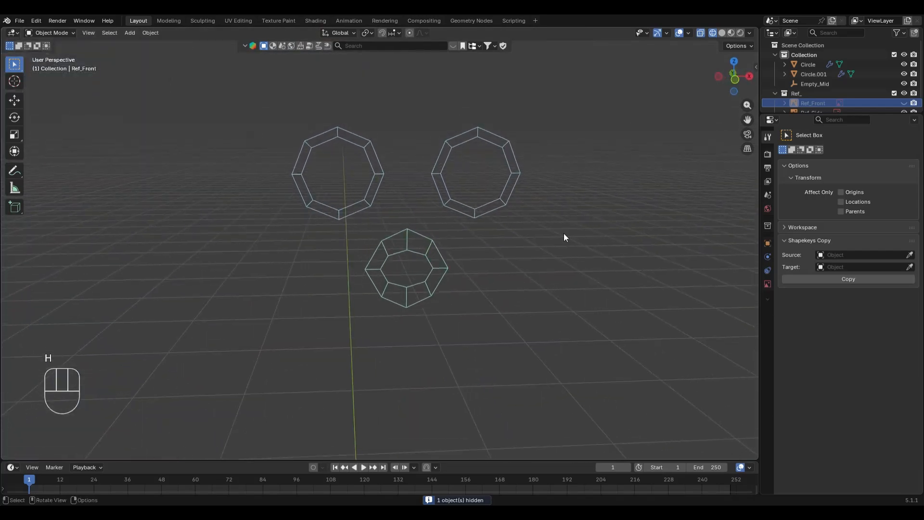
Undo hiding the front reference and extruding the mouth circle, and restore solid shading in front view
{"action": "key", "text": "ctrl+z"}
{"action": "key", "text": "ctrl+z"}
{"action": "key", "text": "KP_1"}
{"action": "key", "text": "ctrl+z"}
{"action": "key", "text": "ctrl+z"}
{"action": "key", "text": "ctrl+z"}
{"action": "key", "text": "ctrl+z"}
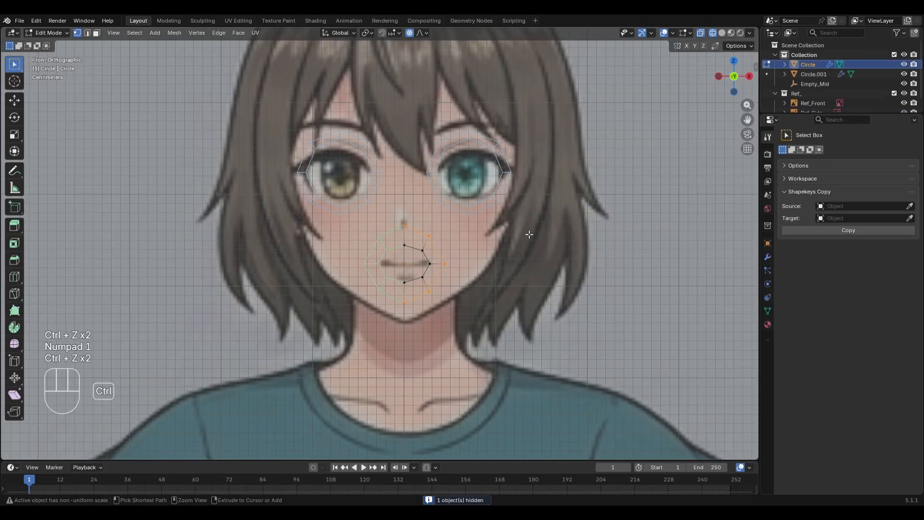
{"action": "key", "text": "alt+z"}
{"action": "scroll", "coordinate": [530, 234], "scroll_direction": "up", "scroll_amount": 1}
{"action": "key", "text": "z"}
{"action": "key", "text": "alt+z"}
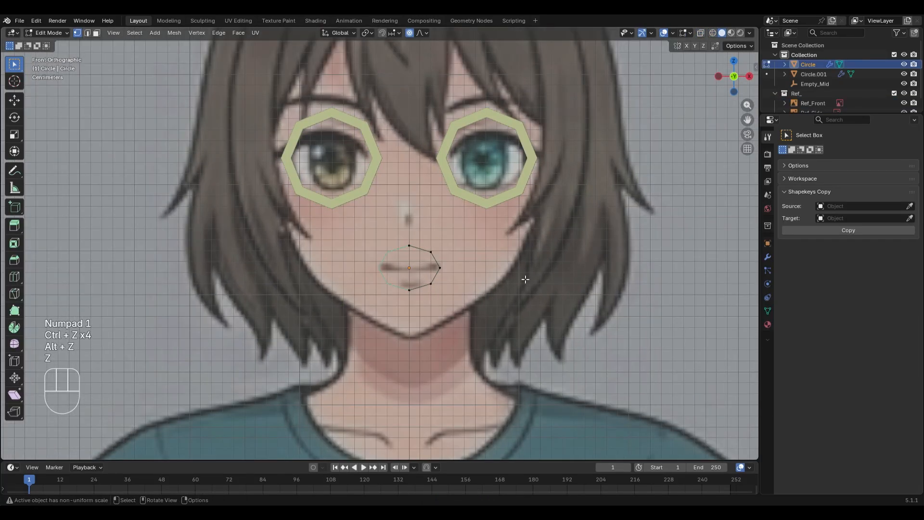
Try joining the mouth circle with the eye ring and hiding the front reference, and undo both
{"action": "key", "text": "Tab"}
{"action": "left_click", "coordinate": [472, 196], "text": "shift"}
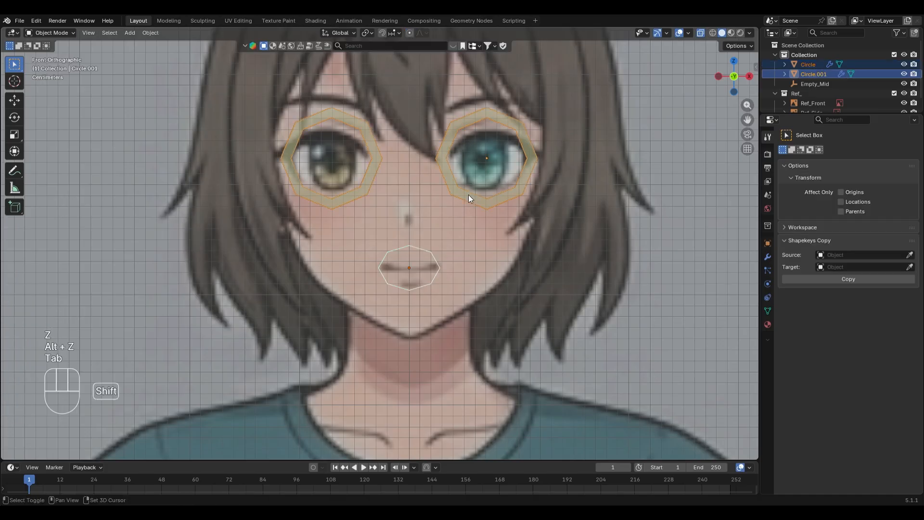
{"action": "key", "text": "ctrl+j"}
{"action": "key", "text": "ctrl+z"}
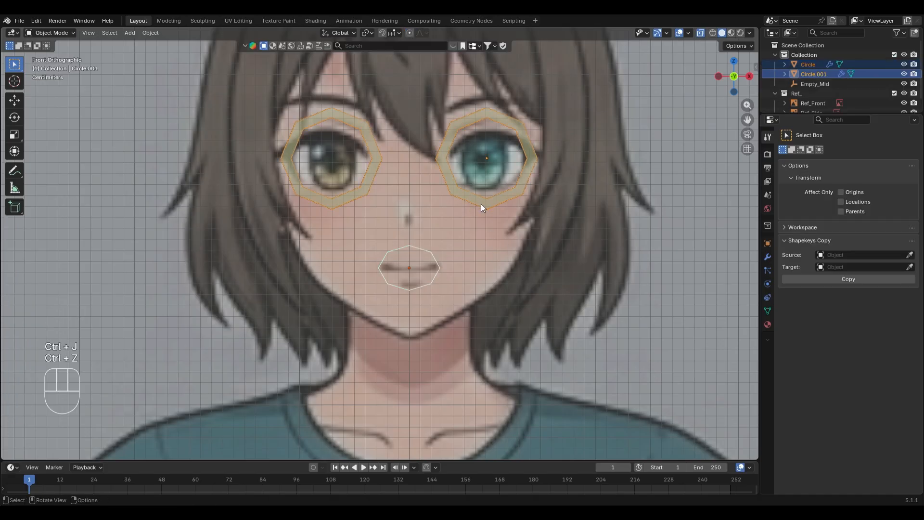
{"action": "key", "text": "Tab"}
{"action": "key", "text": "h"}
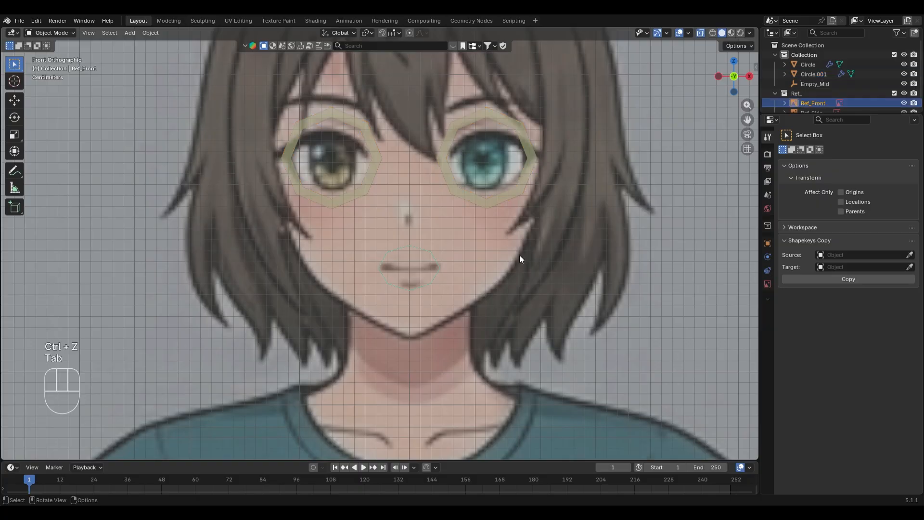
{"action": "key", "text": "ctrl+z"}
Turn X-ray off and set the front reference image's opacity to 1.000
{"action": "scroll", "coordinate": [497, 225], "scroll_direction": "down", "scroll_amount": 2}
{"action": "left_click", "coordinate": [497, 225]}
{"action": "middle_click_drag", "start_coordinate": [621, 256], "coordinate": [513, 247]}
{"action": "key", "text": "alt+z"}
{"action": "key", "text": "KP_1"}
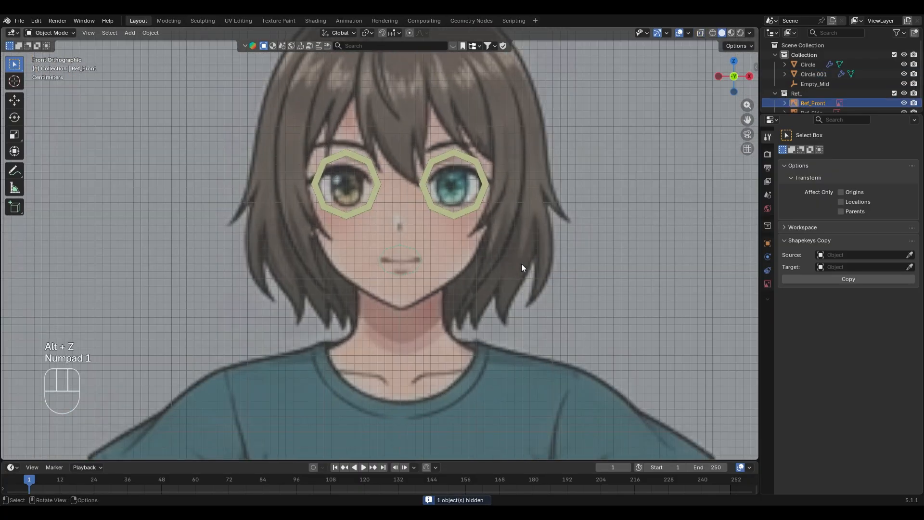
{"action": "left_click", "coordinate": [768, 284]}
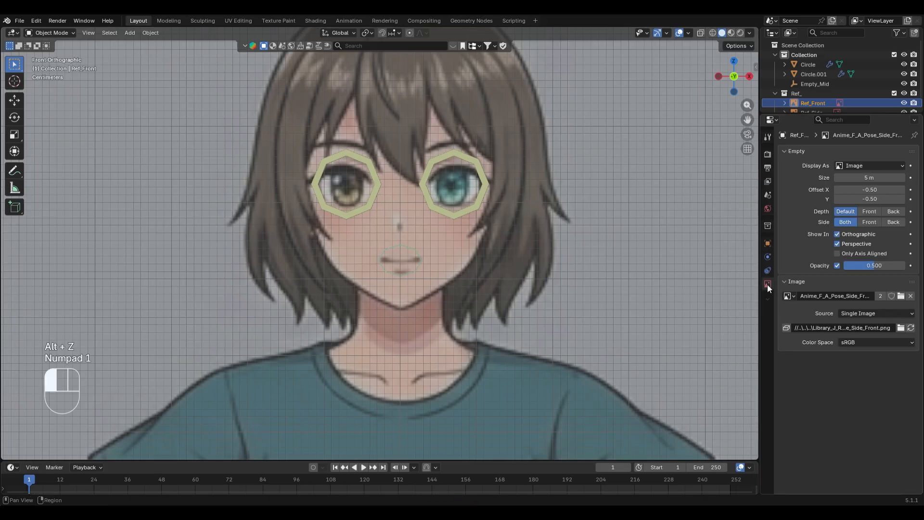
{"action": "left_click_drag", "start_coordinate": [876, 267], "coordinate": [907, 267]}
{"action": "scroll", "coordinate": [539, 202], "scroll_direction": "up", "scroll_amount": 2}
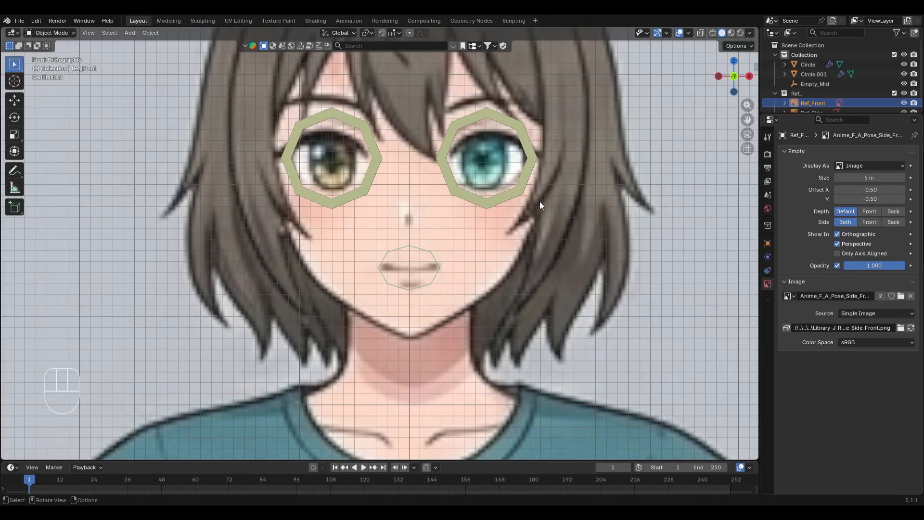
Extrude the eye ring's outer edge loop outward and scale it by about 1.25 to add a second band
{"action": "left_click", "coordinate": [521, 178]}
{"action": "key", "text": "Tab"}
{"action": "key", "text": "2"}
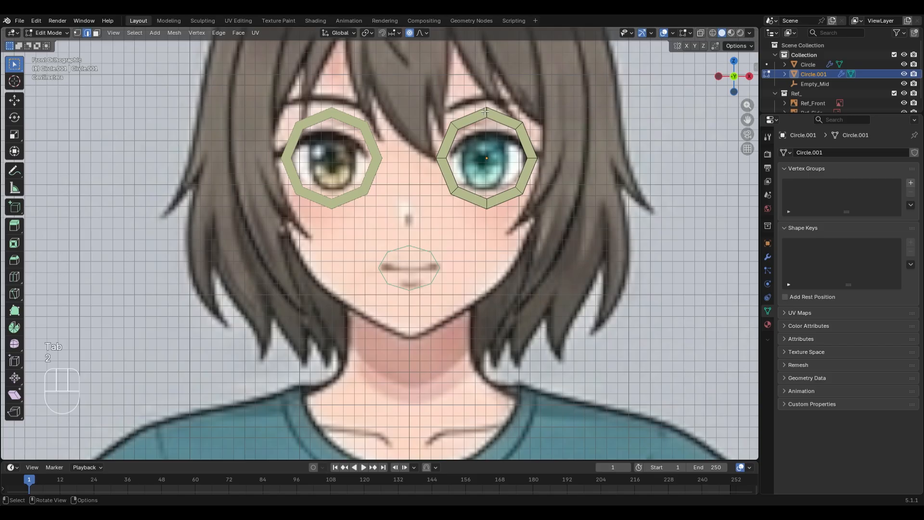
{"action": "left_click", "coordinate": [532, 133], "text": "alt"}
{"action": "middle_click_drag", "start_coordinate": [555, 89], "coordinate": [540, 131], "text": "shift"}
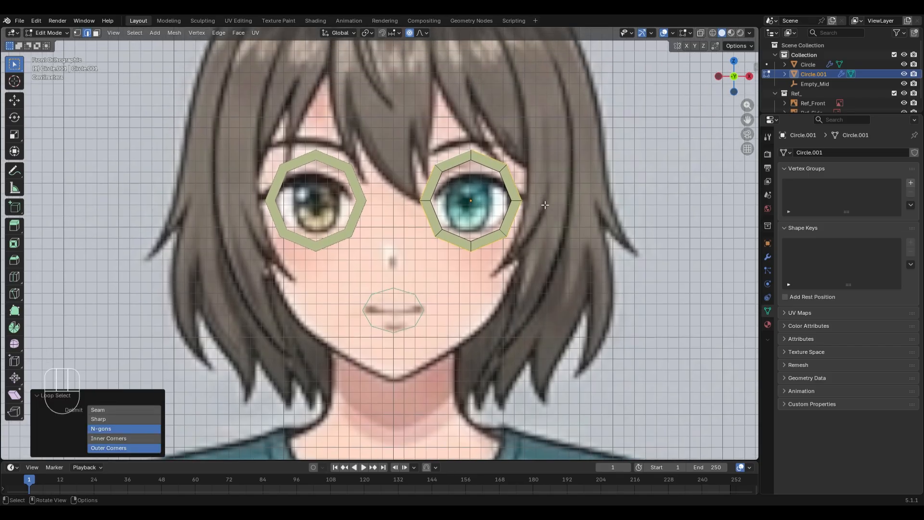
{"action": "key", "text": "e"}
{"action": "key", "text": "s"}
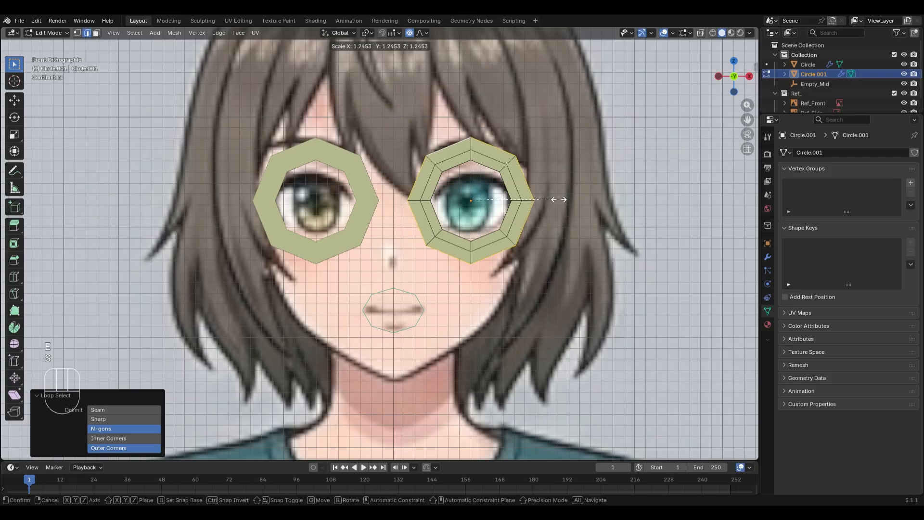
{"action": "left_click", "coordinate": [557, 199]}
Delete the two outer-band faces of the eye ring that face the nose
{"action": "key", "text": "3"}
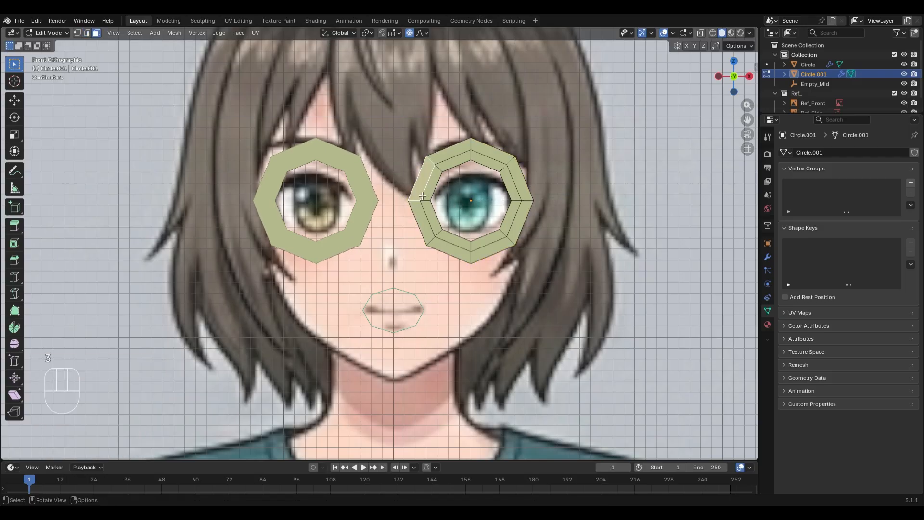
{"action": "left_click", "coordinate": [422, 221], "text": "shift"}
{"action": "key", "text": "x"}
{"action": "left_click", "coordinate": [437, 211]}
Move the band's two open corner vertices, above and below the gap, to line up vertically with the inner ring corners
{"action": "key", "text": "2"}
{"action": "key", "text": "1"}
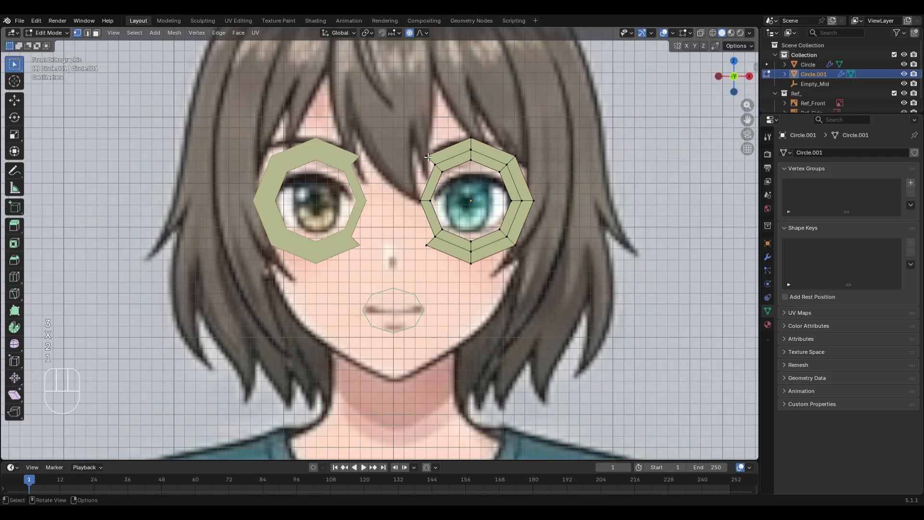
{"action": "left_click", "coordinate": [428, 157]}
{"action": "key", "text": "g"}
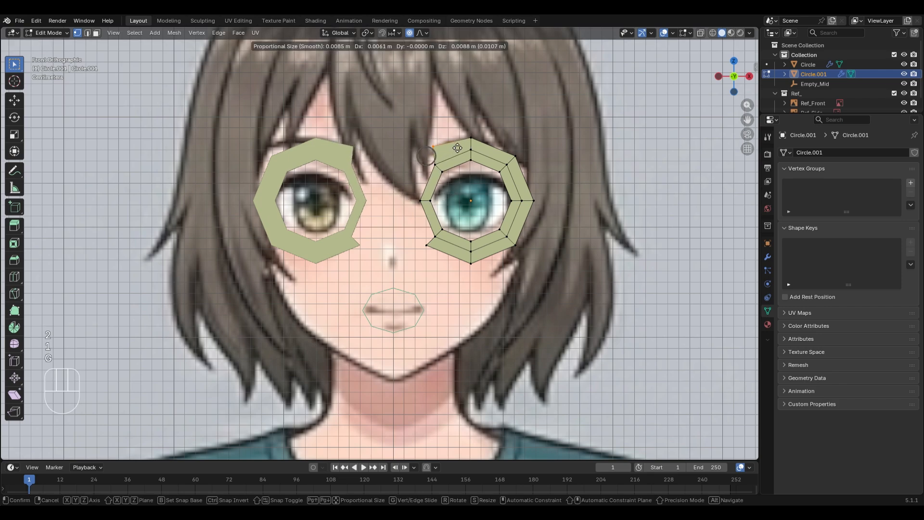
{"action": "left_click", "coordinate": [460, 147]}
{"action": "left_click", "coordinate": [427, 246]}
{"action": "key", "text": "g"}
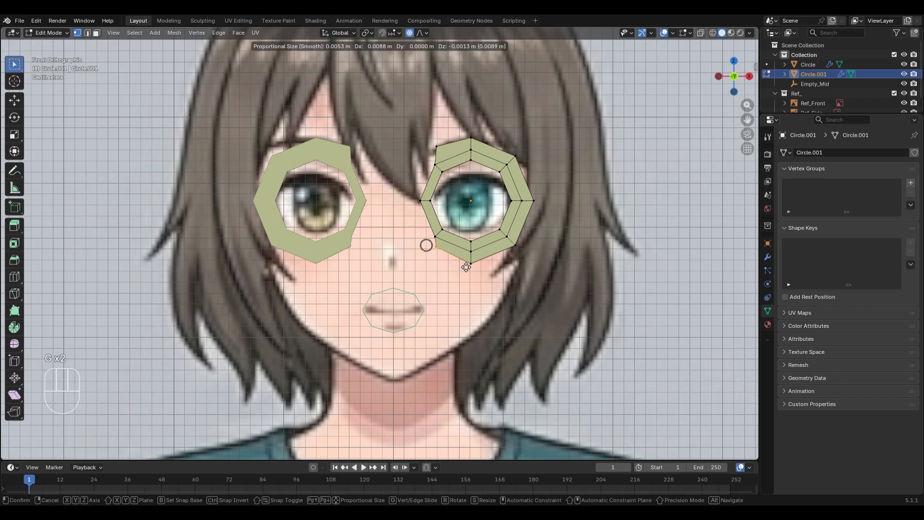
{"action": "left_click", "coordinate": [439, 241]}
Extrude the open lower and upper edges of the eye band along X to the face's centre line
{"action": "key", "text": "2"}
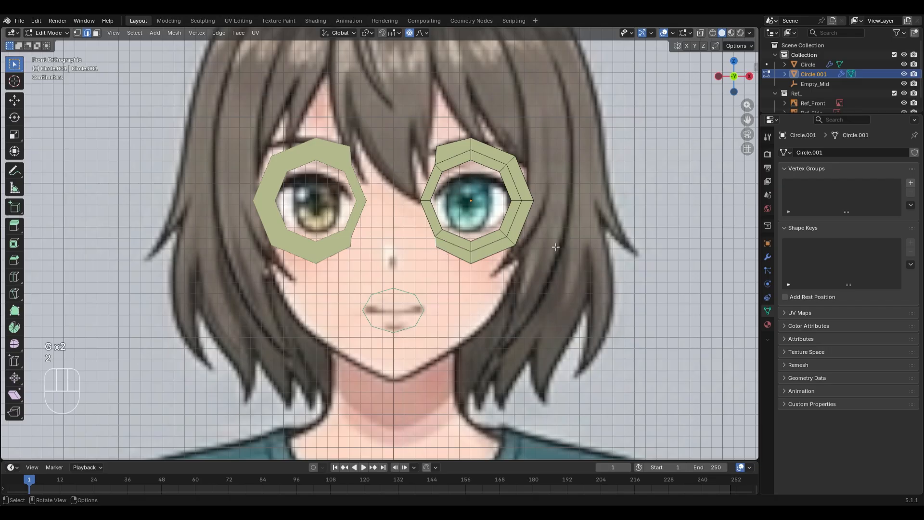
{"action": "key", "text": "e"}
{"action": "key", "text": "x"}
{"action": "left_click", "coordinate": [493, 248]}
{"action": "key", "text": "e"}
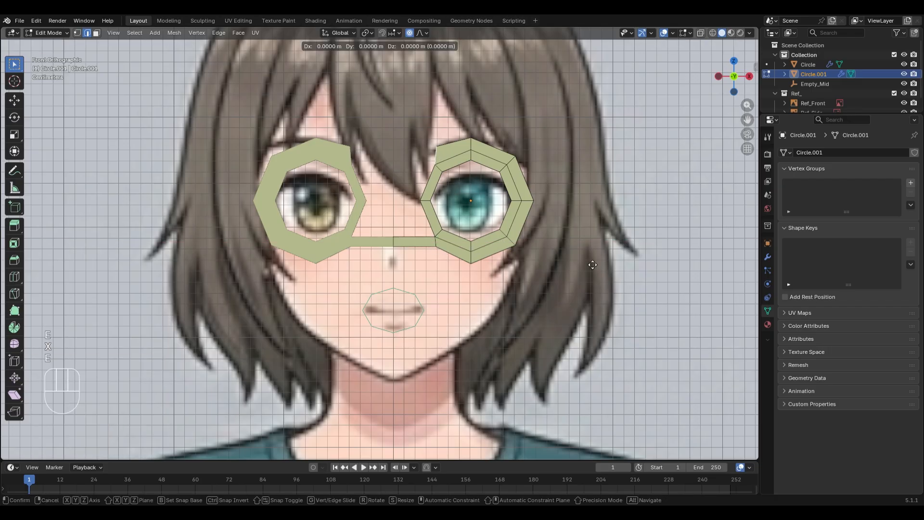
{"action": "key", "text": "x"}
{"action": "left_click", "coordinate": [497, 266]}
Try cutting both nose-bridge strips in half and filling a face between them, and undo the cuts and the fill
{"action": "key", "text": "ctrl+r"}
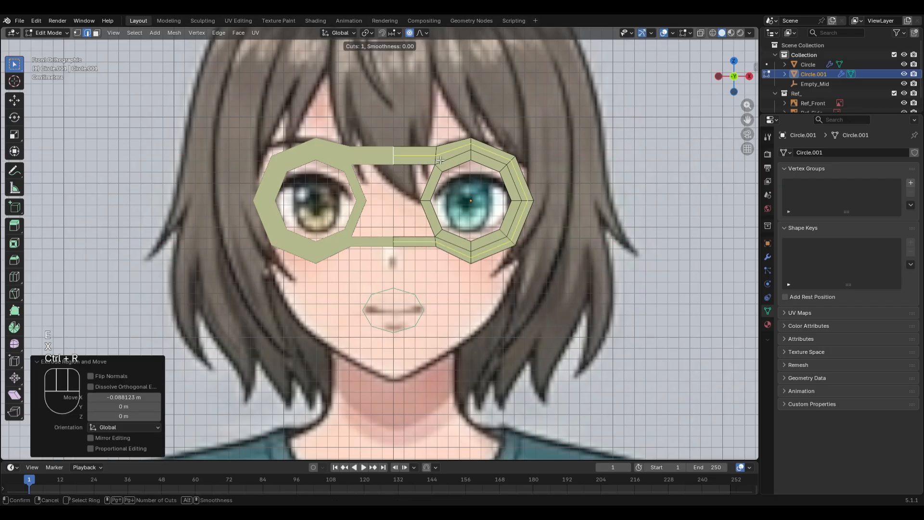
{"action": "right_click", "coordinate": [447, 156]}
{"action": "key", "text": "2"}
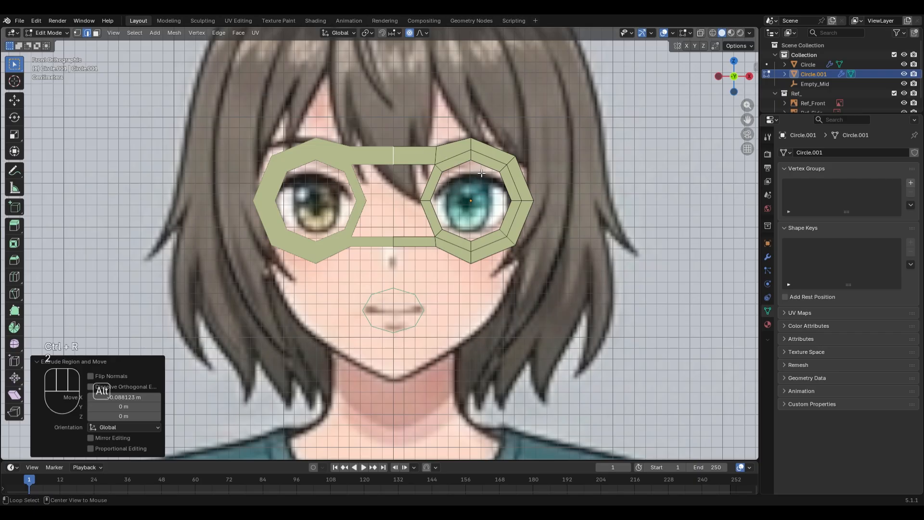
{"action": "left_click", "coordinate": [434, 188], "text": "alt"}
{"action": "left_click", "coordinate": [409, 167]}
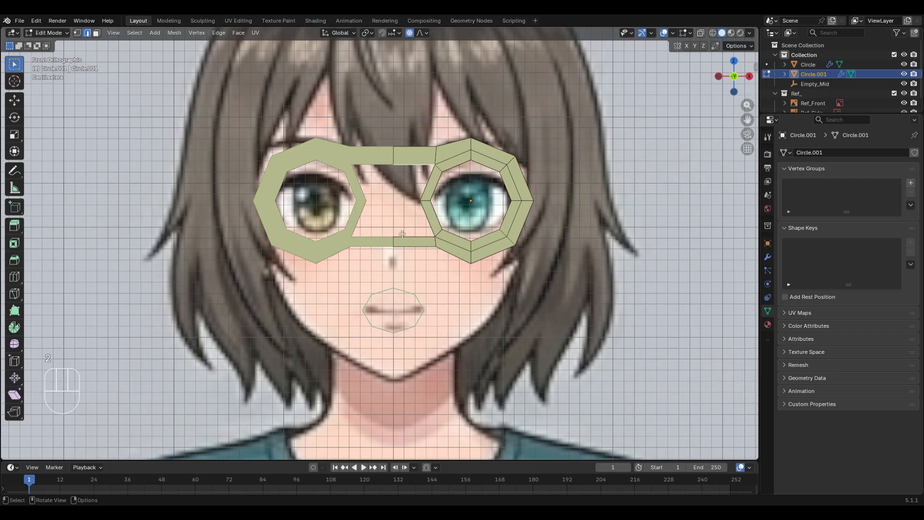
{"action": "key", "text": "ctrl+r"}
{"action": "left_click", "coordinate": [414, 160]}
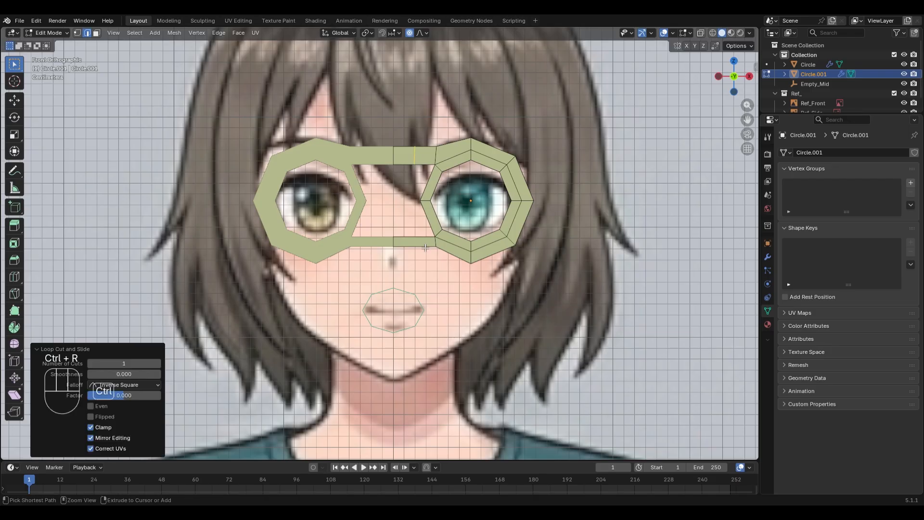
{"action": "key", "text": "ctrl+r"}
{"action": "key", "text": "f"}
{"action": "key", "text": "f"}
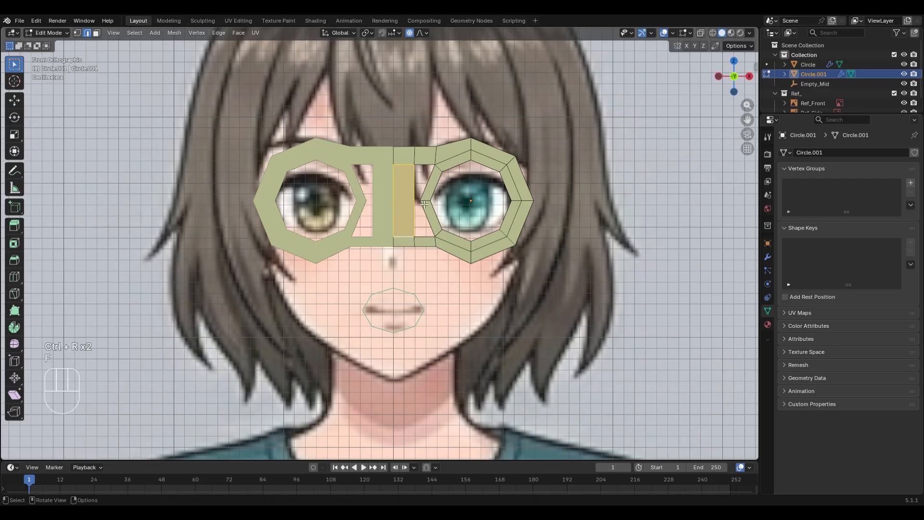
{"action": "key", "text": "ctrl+z"}
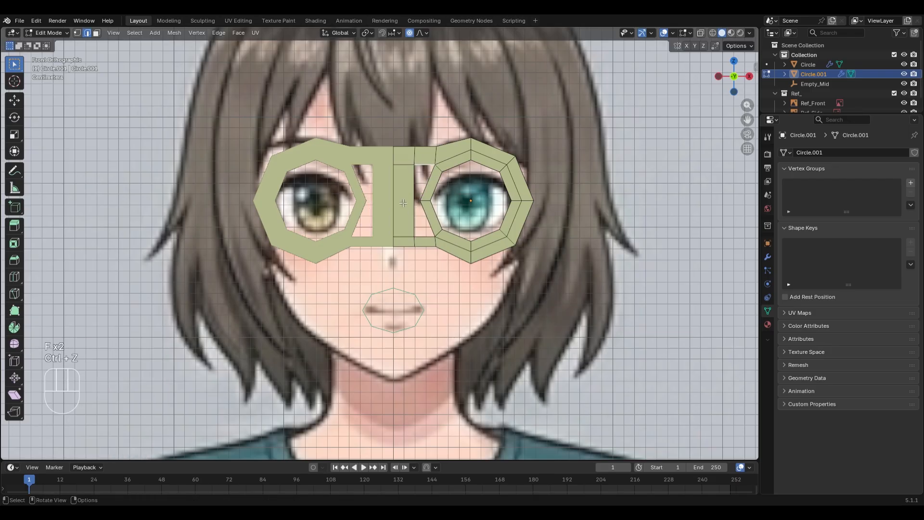
{"action": "key", "text": "ctrl+z"}
{"action": "key", "text": "ctrl+z"}
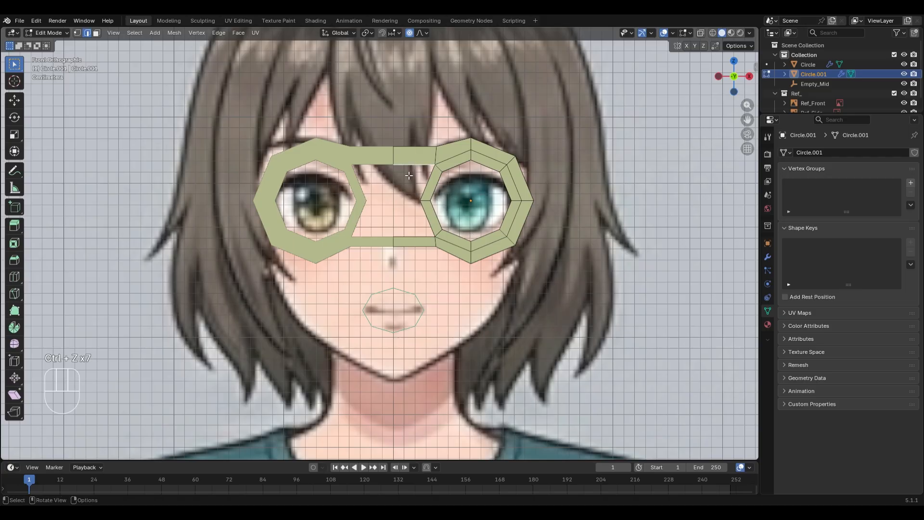
Try extruding the eye ring's nose-side edges along X, and undo it
{"action": "key", "text": "e"}
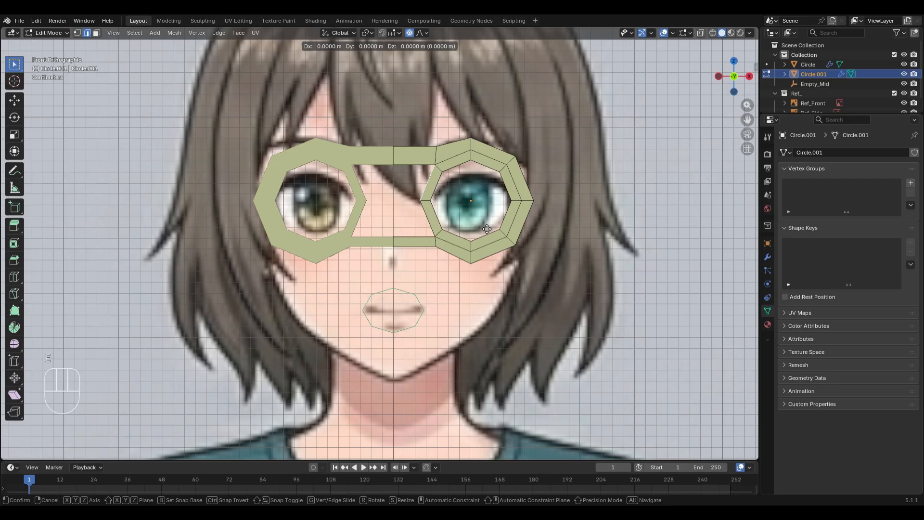
{"action": "key", "text": "x"}
{"action": "left_click", "coordinate": [405, 176]}
{"action": "key", "text": "ctrl+z"}
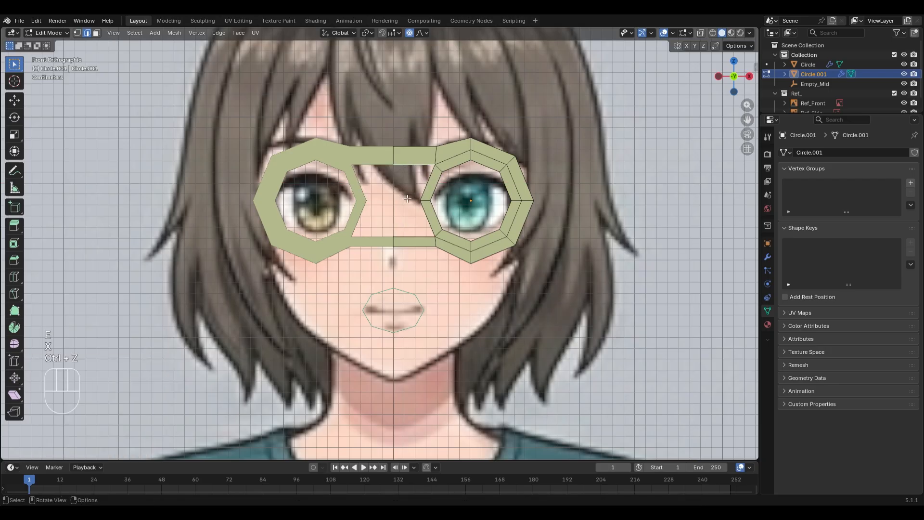
Try filling the gap between the two bridge strips with one face and adding a horizontal loop cut through it
{"action": "left_click", "coordinate": [413, 236], "text": "shift"}
{"action": "key", "text": "f"}
{"action": "key", "text": "ctrl+r"}
{"action": "left_click", "coordinate": [393, 197]}
{"action": "right_click", "coordinate": [393, 196]}
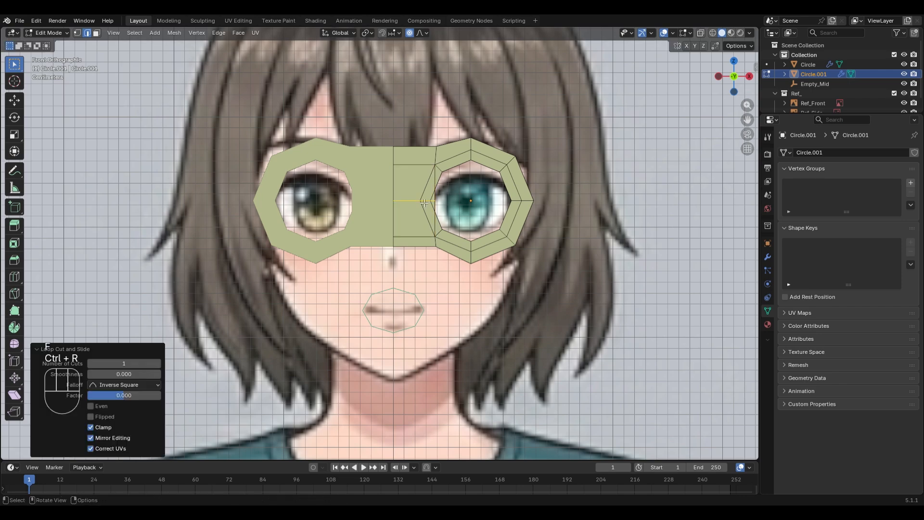
Try moving the new cut's eye-side vertex along X to meet the ring, and undo the move, the cut and the fill
{"action": "key", "text": "1"}
{"action": "left_click", "coordinate": [437, 201]}
{"action": "key", "text": "g"}
{"action": "key", "text": "x"}
{"action": "left_click", "coordinate": [548, 229]}
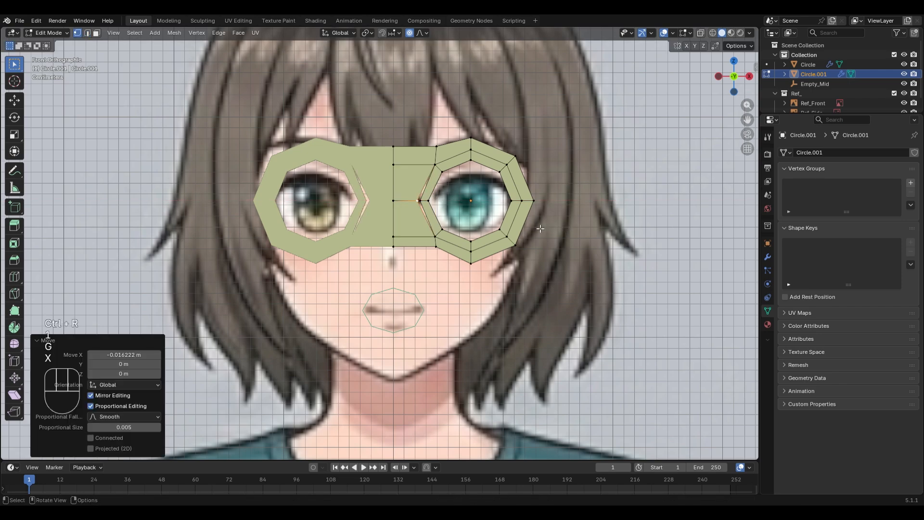
{"action": "key", "text": "ctrl+z"}
{"action": "key", "text": "ctrl+z"}
{"action": "key", "text": "ctrl+z"}
{"action": "key", "text": "ctrl+z"}
{"action": "key", "text": "ctrl+z"}
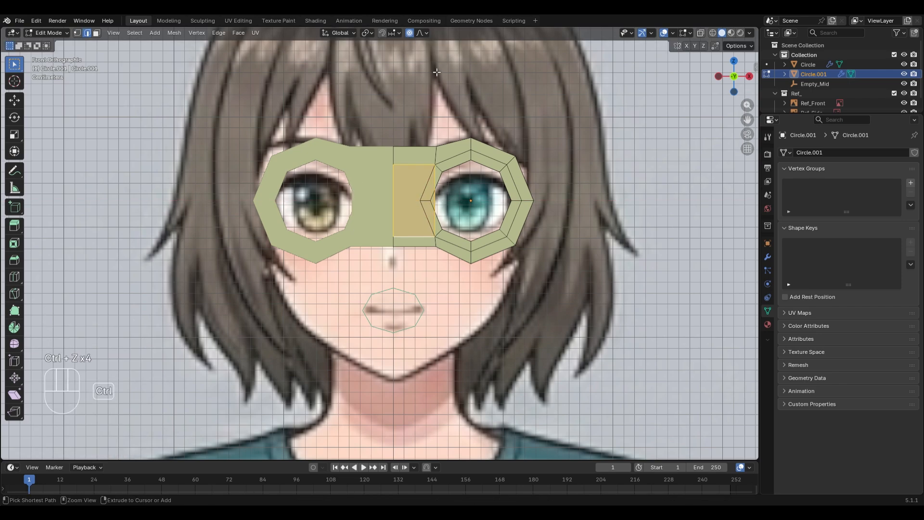
Turn off proportional editing and extrude the eye ring's nose-side edges along X to the centre line
{"action": "left_click", "coordinate": [409, 32]}
{"action": "scroll", "coordinate": [465, 164], "scroll_direction": "up", "scroll_amount": 2}
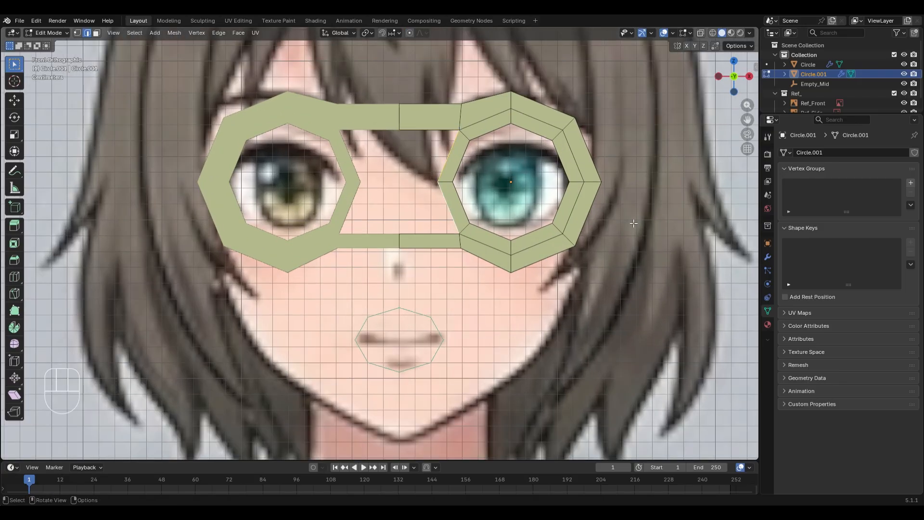
{"action": "key", "text": "e"}
{"action": "key", "text": "x"}
{"action": "left_click", "coordinate": [420, 148]}
Merge the overlapping vertex pairs on the centre line at center, above and below the nose bridge, using X-ray for selection
{"action": "key", "text": "1"}
{"action": "key", "text": "alt+z"}
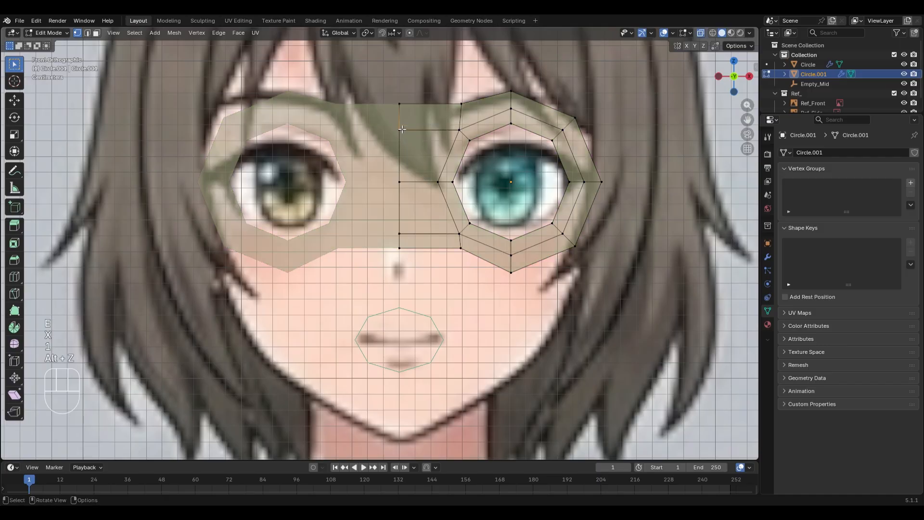
{"action": "key", "text": "m"}
{"action": "left_click", "coordinate": [474, 139]}
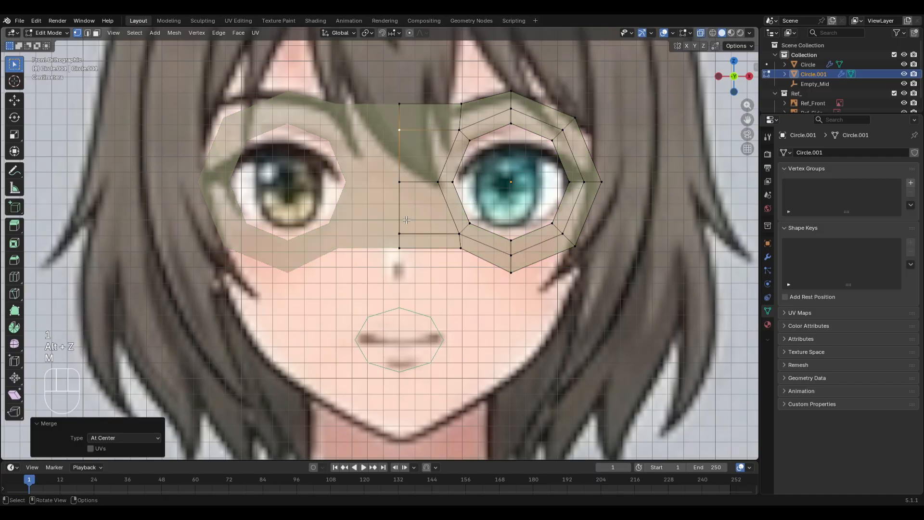
{"action": "key", "text": "m"}
{"action": "left_click", "coordinate": [492, 229]}
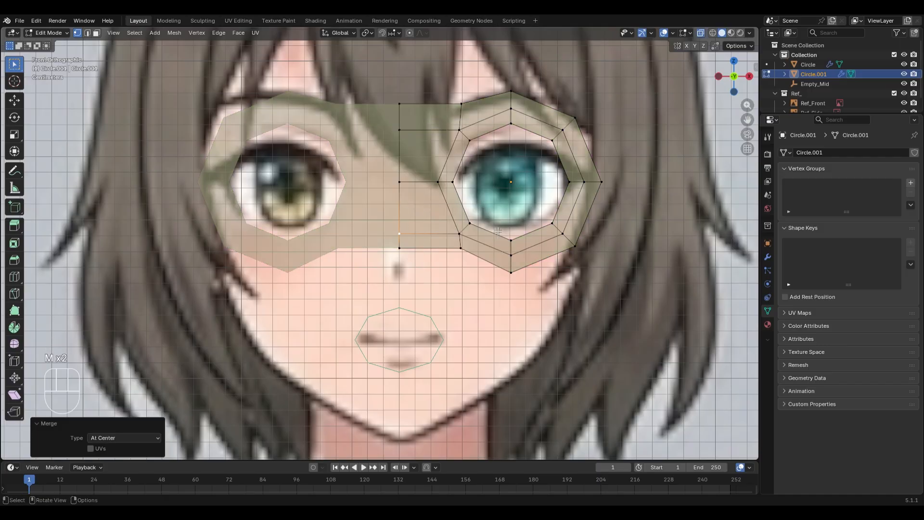
{"action": "key", "text": "alt+z"}
{"action": "scroll", "coordinate": [401, 192], "scroll_direction": "down", "scroll_amount": 4}
{"action": "key", "text": "ctrl+r"}
{"action": "key", "text": "ctrl+r"}
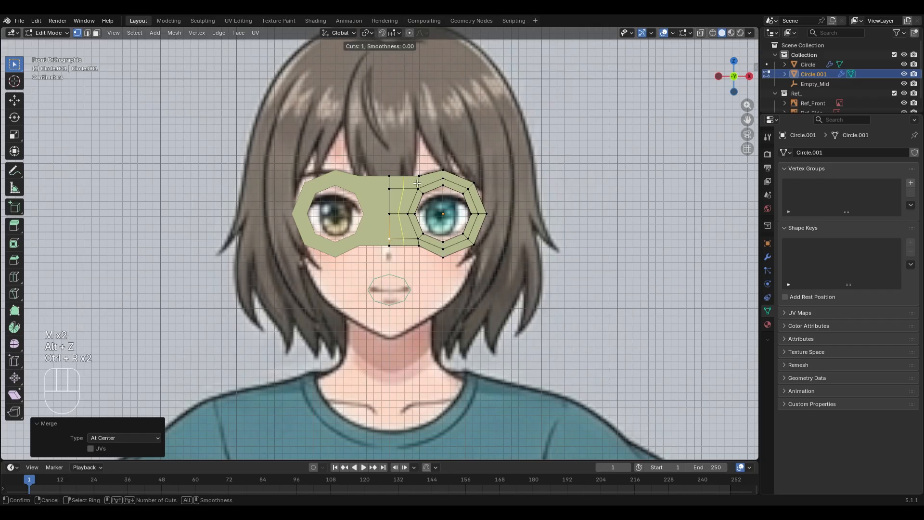
{"action": "right_click", "coordinate": [422, 187]}
{"action": "scroll", "coordinate": [424, 192], "scroll_direction": "up", "scroll_amount": 1}
{"action": "key", "text": "ctrl+r"}
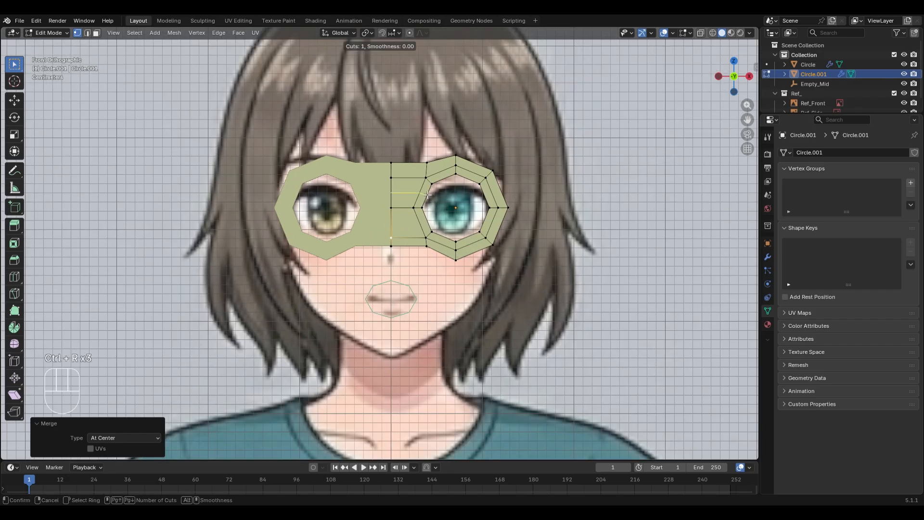
{"action": "right_click", "coordinate": [435, 206]}
Extrude the mouth circle's whole outline outward into a ring, scaled by 1.427
{"action": "scroll", "coordinate": [435, 206], "scroll_direction": "up", "scroll_amount": 2}
{"action": "key", "text": "2"}
{"action": "key", "text": "Tab"}
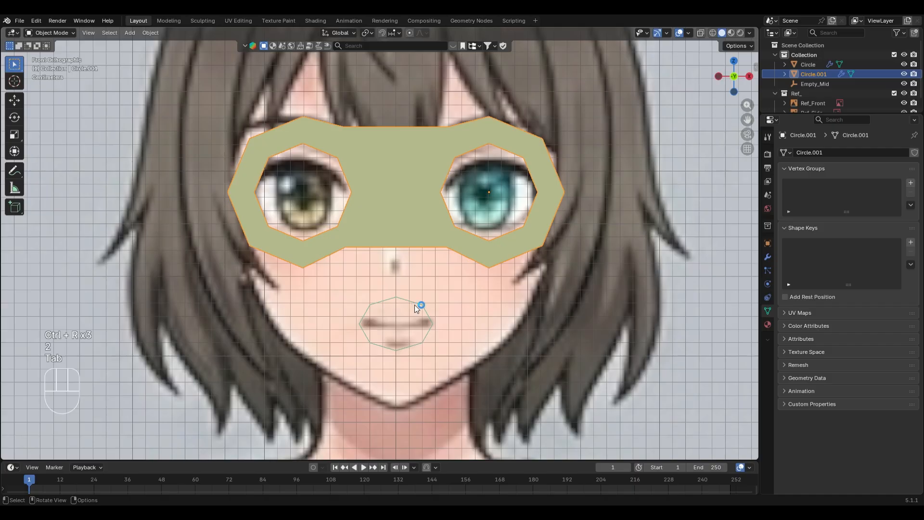
{"action": "left_click", "coordinate": [415, 305]}
{"action": "key", "text": "Tab"}
{"action": "key", "text": "e"}
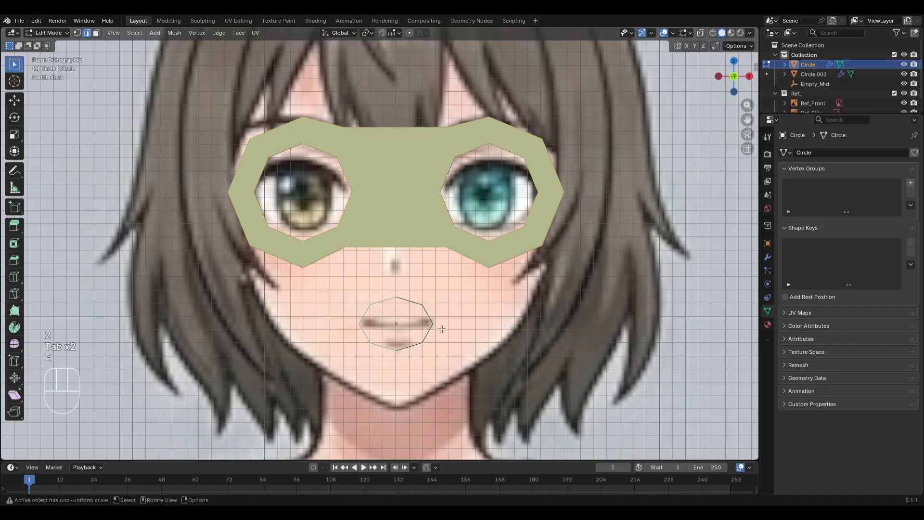
{"action": "key", "text": "z"}
{"action": "left_click_drag", "start_coordinate": [382, 287], "coordinate": [518, 407]}
{"action": "scroll", "coordinate": [553, 370], "scroll_direction": "up", "scroll_amount": 2}
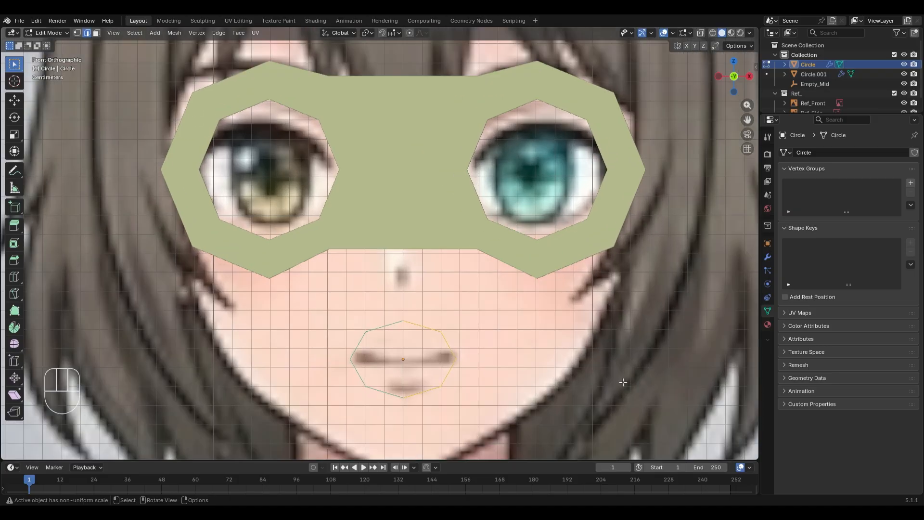
{"action": "scroll", "coordinate": [604, 340], "scroll_direction": "down", "scroll_amount": 2}
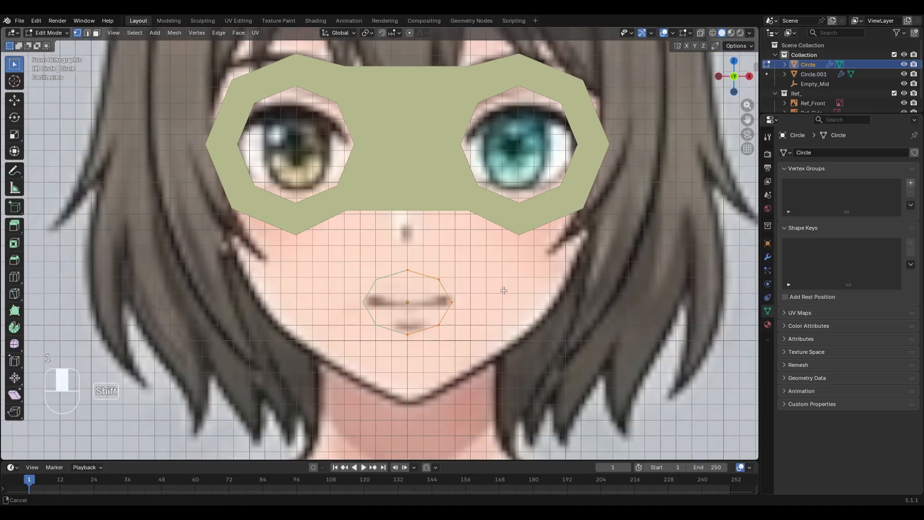
{"action": "key", "text": "e"}
{"action": "key", "text": "s"}
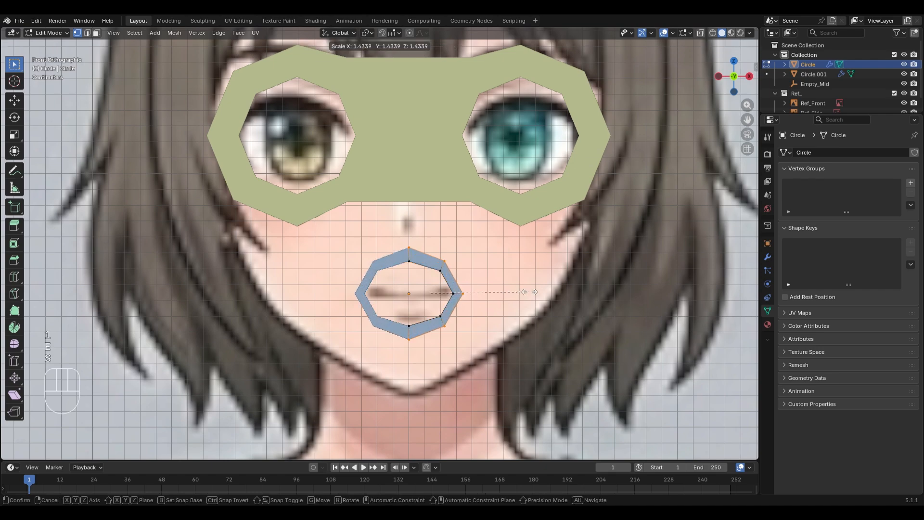
{"action": "left_click", "coordinate": [530, 291]}
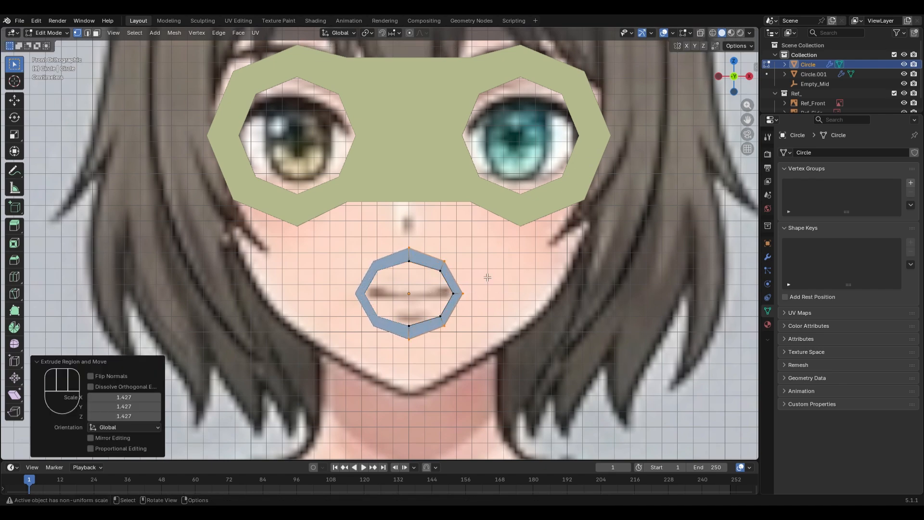
Join the mouth ring with the eye mask into a single object, keeping the eye mask as the active object
{"action": "key", "text": "Tab"}
{"action": "left_click", "coordinate": [407, 172], "text": "shift"}
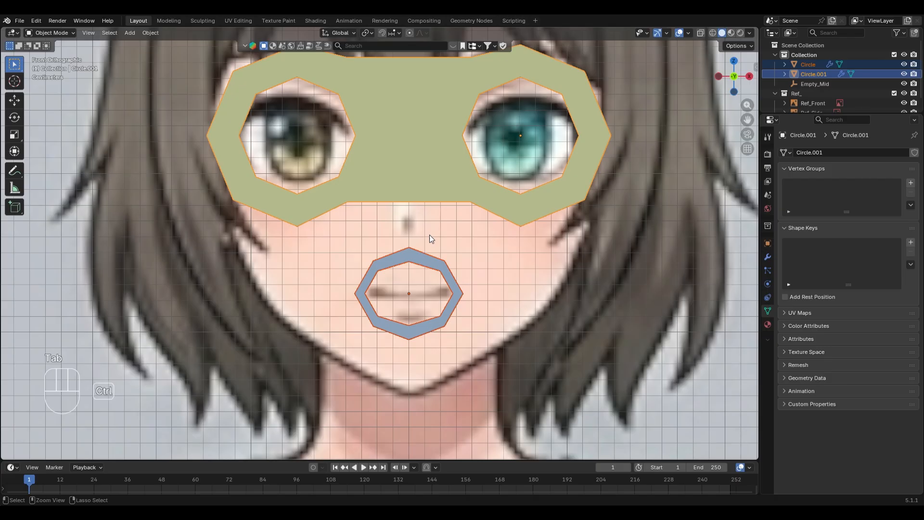
{"action": "left_click", "coordinate": [510, 276]}
{"action": "left_click", "coordinate": [431, 254]}
{"action": "left_click", "coordinate": [432, 137], "text": "shift"}
{"action": "left_click", "coordinate": [426, 258], "text": "shift"}
{"action": "left_click", "coordinate": [424, 154], "text": "shift"}
{"action": "key", "text": "ctrl+j"}
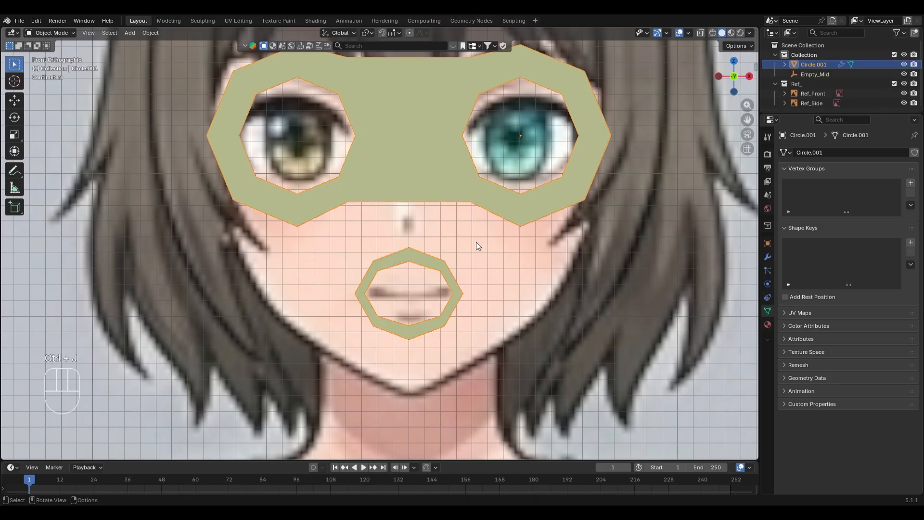
Fill a face between the nose bridge's lower edge and the mouth ring's upper edge, with one centred loop cut across it
{"action": "key", "text": "Tab"}
{"action": "key", "text": "2"}
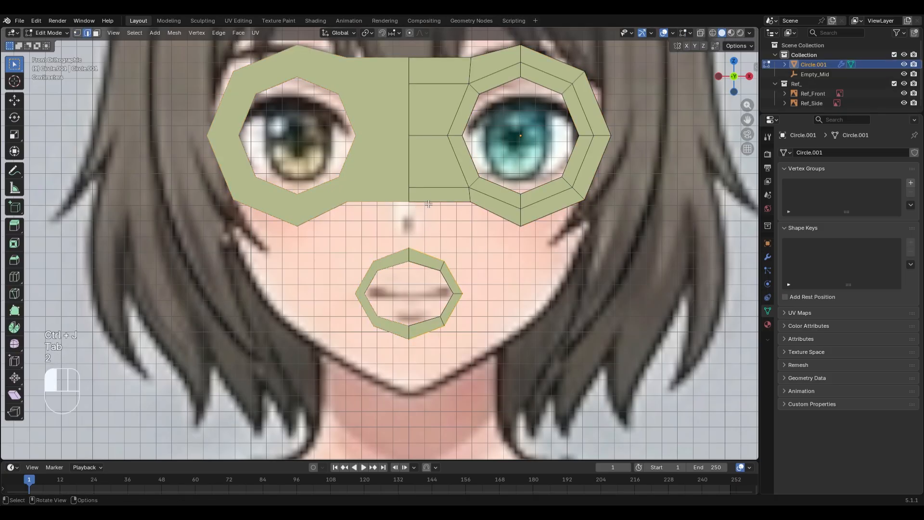
{"action": "left_click", "coordinate": [427, 252], "text": "shift"}
{"action": "key", "text": "f"}
{"action": "key", "text": "ctrl+r"}
{"action": "left_click", "coordinate": [439, 240]}
{"action": "right_click", "coordinate": [439, 240]}
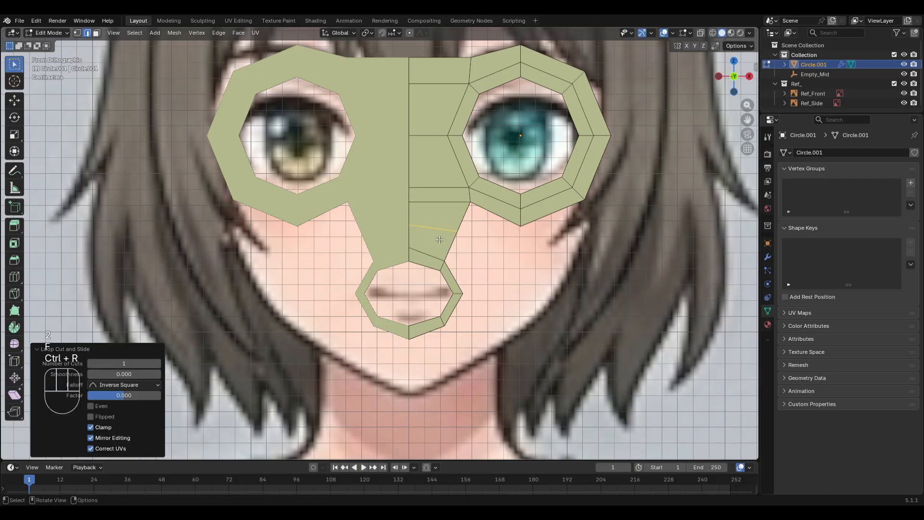
Move the outer vertex of the nose strip's new cut inward to narrow the strip above the mouth
{"action": "key", "text": "1"}
{"action": "left_click", "coordinate": [457, 230]}
{"action": "key", "text": "g"}
{"action": "left_click", "coordinate": [470, 229]}
Extrude the nose strip's slanted outer edge under the eye and merge its upper corner with the eye ring's lowest vertex
{"action": "key", "text": "2"}
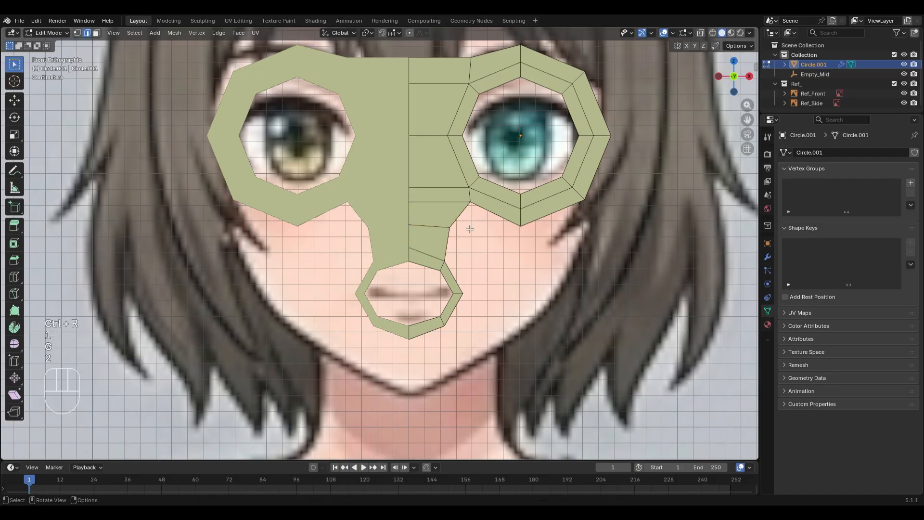
{"action": "left_click", "coordinate": [466, 224]}
{"action": "key", "text": "e"}
{"action": "left_click", "coordinate": [532, 251]}
{"action": "key", "text": "1"}
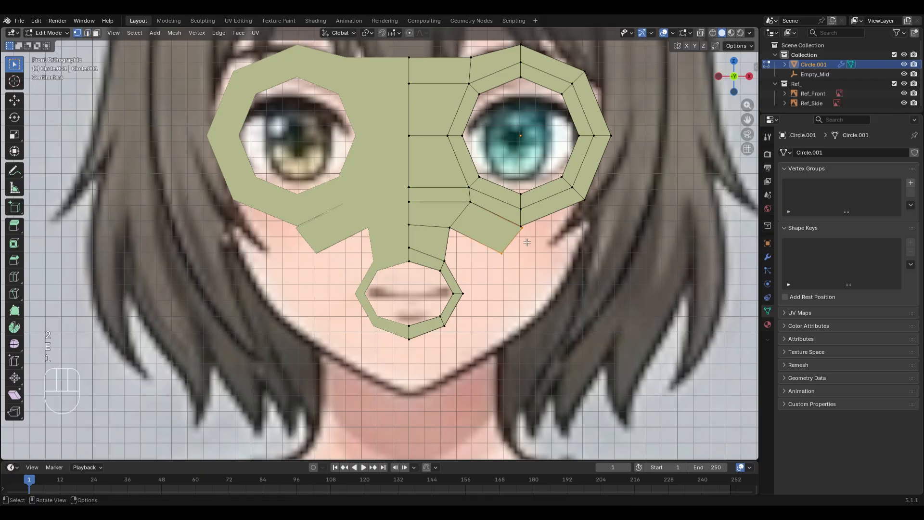
{"action": "left_click", "coordinate": [522, 226], "text": "shift"}
{"action": "key", "text": "m"}
{"action": "left_click", "coordinate": [506, 248]}
Extrude the under-eye face's end edge down the cheek, rotate it 47.8°, scale it down and adjust its position
{"action": "key", "text": "2"}
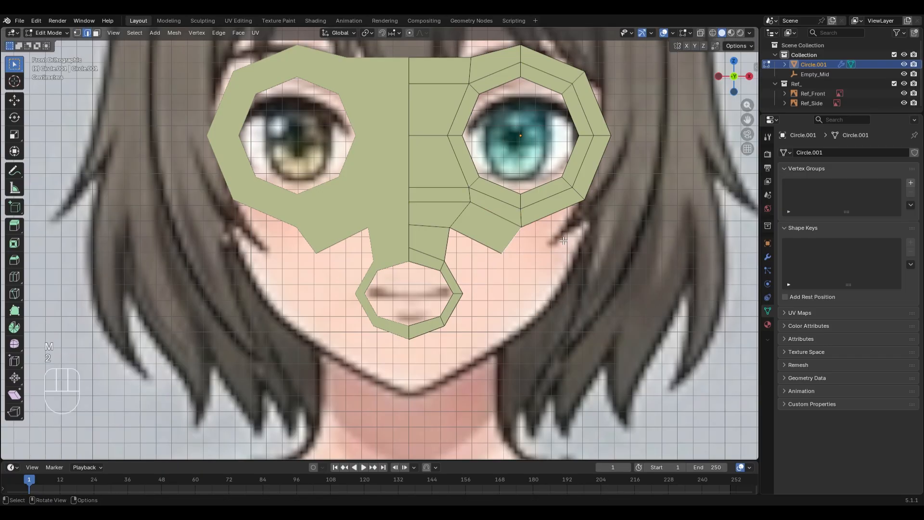
{"action": "key", "text": "e"}
{"action": "left_click", "coordinate": [573, 262]}
{"action": "key", "text": "r"}
{"action": "left_click", "coordinate": [591, 294]}
{"action": "key", "text": "s"}
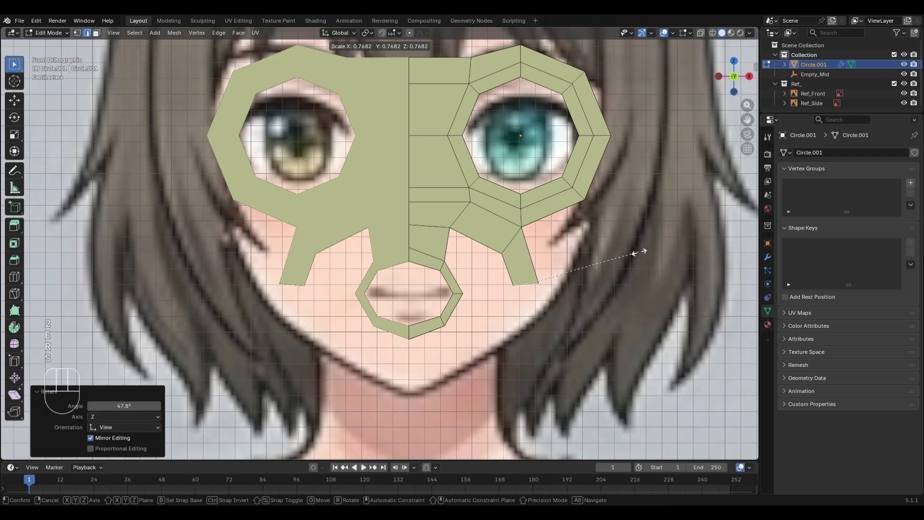
{"action": "left_click", "coordinate": [640, 252]}
{"action": "key", "text": "g"}
{"action": "left_click", "coordinate": [640, 258]}
Extrude a second segment from the cheek strip toward the jaw, rotate and move its end edge, and scale it by 0.733
{"action": "key", "text": "e"}
{"action": "left_click", "coordinate": [633, 255]}
{"action": "key", "text": "r"}
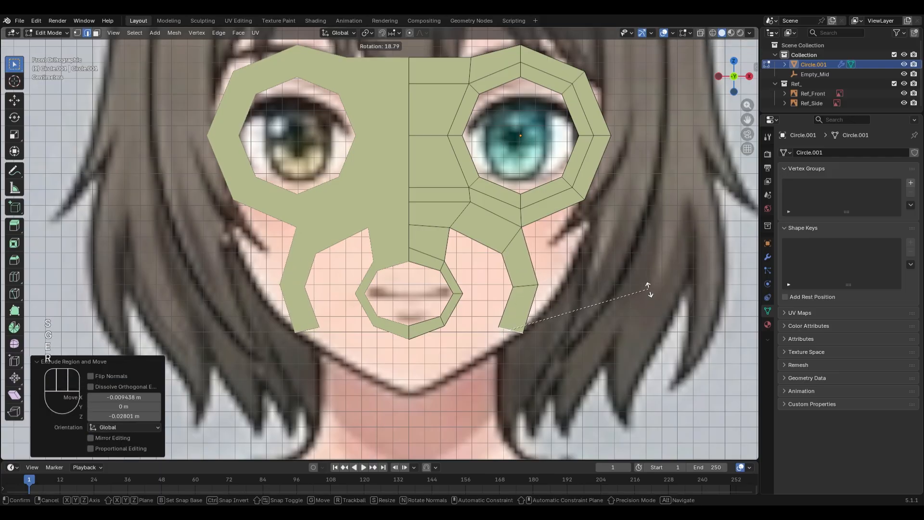
{"action": "left_click", "coordinate": [650, 290]}
{"action": "key", "text": "g"}
{"action": "left_click", "coordinate": [668, 271]}
{"action": "key", "text": "s"}
{"action": "left_click", "coordinate": [643, 283]}
Rotate and move the jaw segment's end edge closer to the chin so the strip follows the jawline
{"action": "key", "text": "r"}
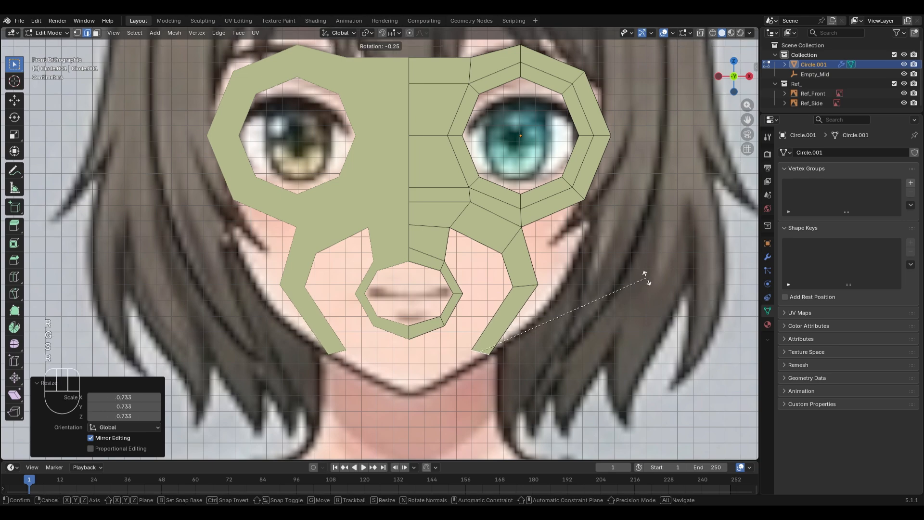
{"action": "left_click", "coordinate": [656, 270]}
{"action": "key", "text": "g"}
{"action": "left_click", "coordinate": [667, 271]}
{"action": "key", "text": "r"}
{"action": "left_click", "coordinate": [669, 268]}
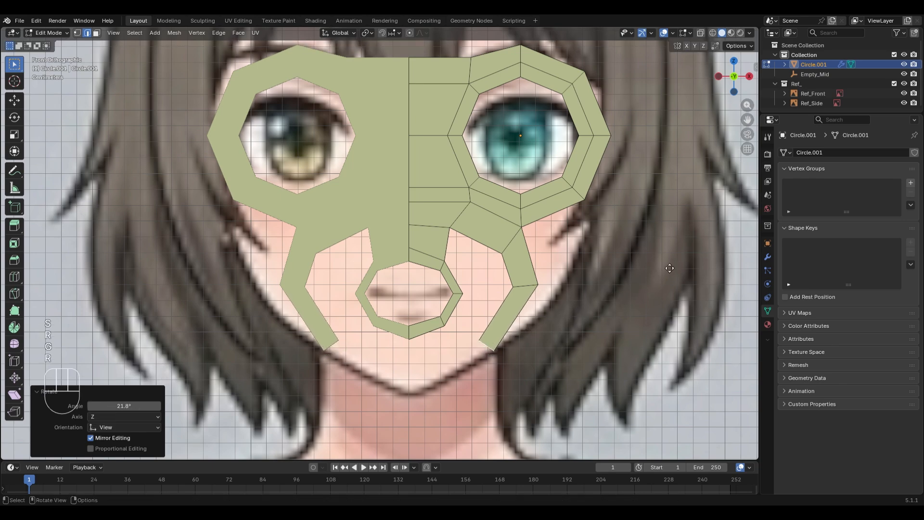
{"action": "key", "text": "g"}
{"action": "left_click", "coordinate": [642, 279]}
{"action": "key", "text": "r"}
{"action": "left_click", "coordinate": [569, 336]}
{"action": "key", "text": "g"}
{"action": "left_click", "coordinate": [574, 331]}
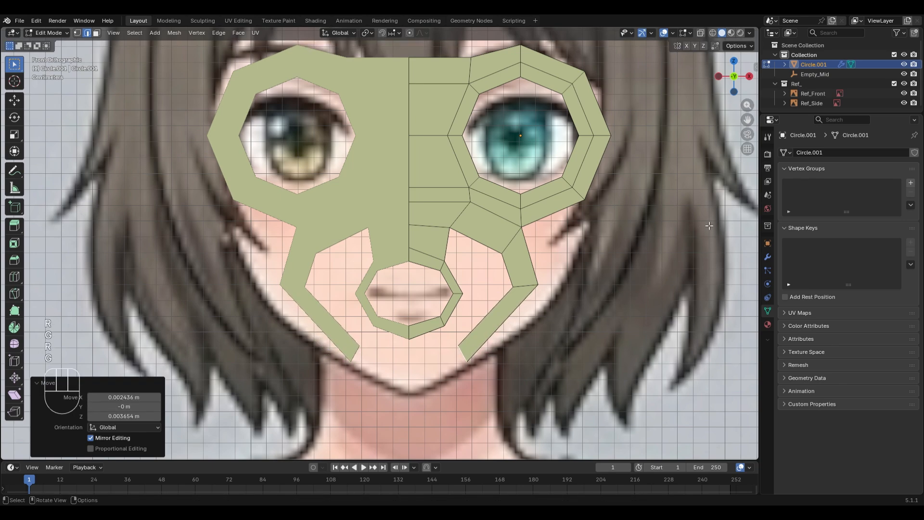
Extrude the jaw strip's end edge to the centre line at the chin
{"action": "key", "text": "e"}
{"action": "left_click", "coordinate": [564, 324]}
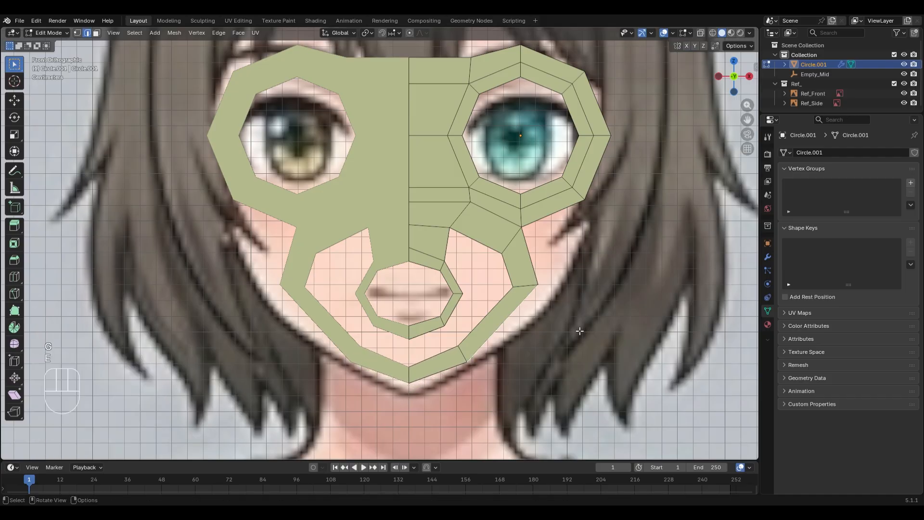
{"action": "key", "text": "1"}
{"action": "key", "text": "2"}
Add single centred loop cuts across the mouth ring's lower segment, the chin segment and the nose strip
{"action": "key", "text": "ctrl+r"}
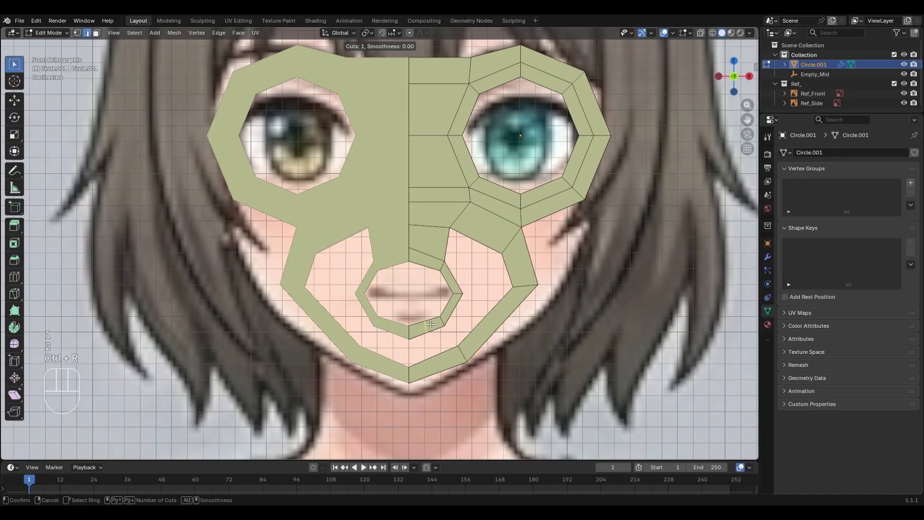
{"action": "key", "text": "ctrl+r"}
{"action": "double_click", "coordinate": [431, 332]}
{"action": "key", "text": "ctrl+r"}
{"action": "double_click", "coordinate": [435, 363]}
{"action": "key", "text": "ctrl+r"}
{"action": "double_click", "coordinate": [426, 263]}
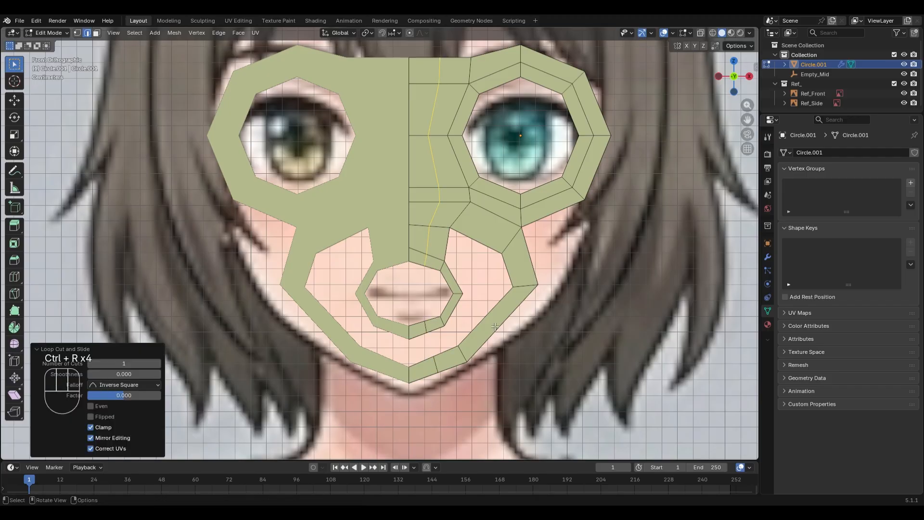
Add centred loop cuts across the mouth ring's side segments, the jaw segment and the cheek segment
{"action": "key", "text": "ctrl+r"}
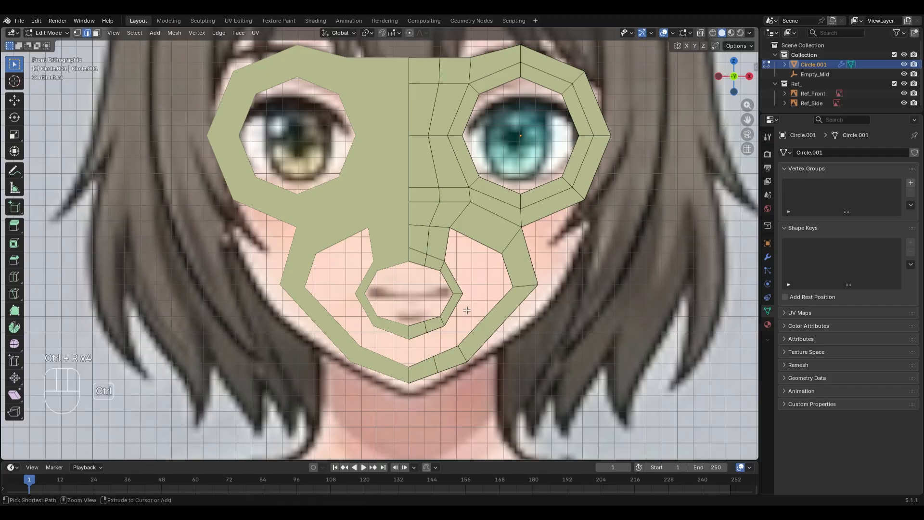
{"action": "left_click", "coordinate": [462, 309]}
{"action": "left_click", "coordinate": [462, 309]}
{"action": "key", "text": "ctrl+r"}
{"action": "left_click", "coordinate": [495, 320]}
{"action": "left_click", "coordinate": [494, 320]}
{"action": "key", "text": "ctrl+r"}
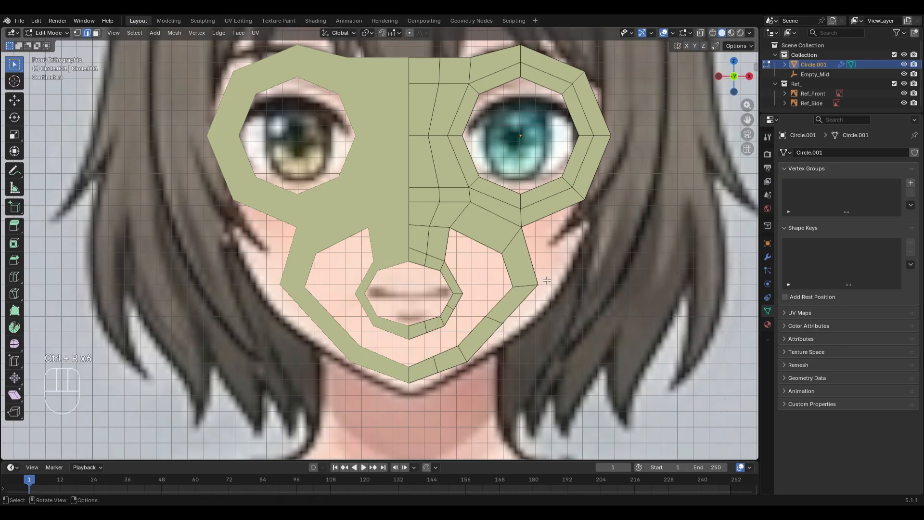
{"action": "left_click", "coordinate": [515, 268]}
{"action": "left_click", "coordinate": [515, 267]}
Shift the outer vertex of the mouth ring's upper side cut slightly
{"action": "key", "text": "1"}
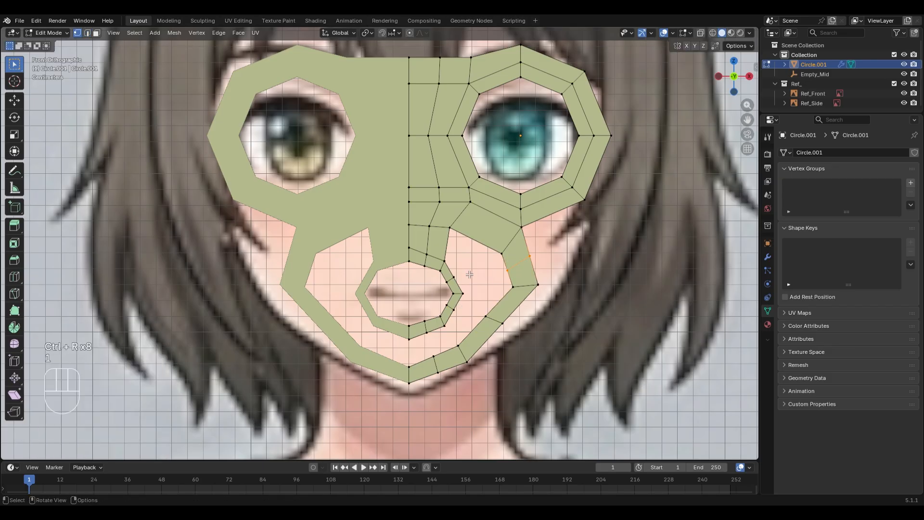
{"action": "left_click", "coordinate": [457, 278]}
{"action": "key", "text": "g"}
{"action": "left_click", "coordinate": [471, 287]}
Fill the gap between the mouth ring and the jaw strip with faces from the chin up to the cheek, leaving the upper cheek open
{"action": "key", "text": "2"}
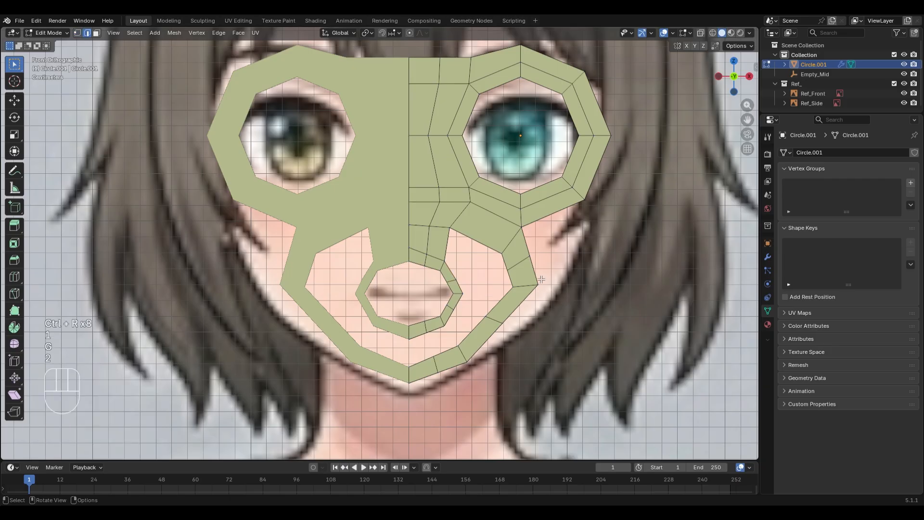
{"action": "left_click", "coordinate": [420, 338]}
{"action": "left_click", "coordinate": [423, 359], "text": "shift"}
{"action": "key", "text": "f"}
{"action": "key", "text": "f"}
{"action": "key", "text": "f"}
{"action": "key", "text": "f"}
{"action": "key", "text": "f"}
{"action": "key", "text": "f"}
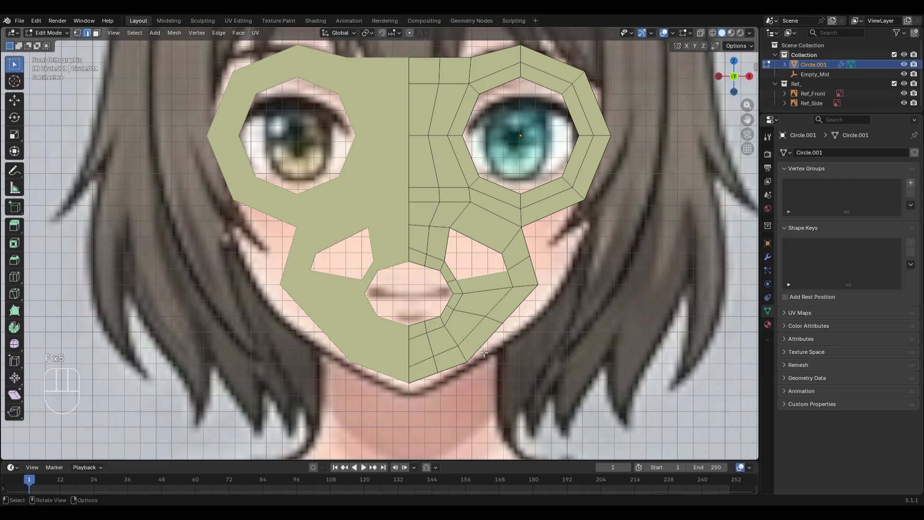
{"action": "key", "text": "ctrl+z"}
Try adding a loop cut through the faces below the eye and filling the cheek opening with faces
{"action": "scroll", "coordinate": [482, 224], "scroll_direction": "up", "scroll_amount": 2}
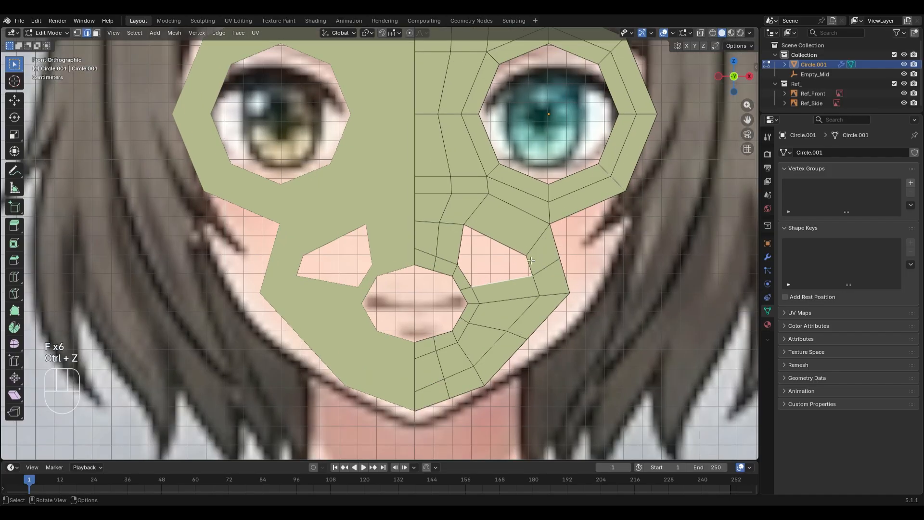
{"action": "key", "text": "ctrl+r"}
{"action": "left_click", "coordinate": [481, 223]}
{"action": "right_click", "coordinate": [482, 224]}
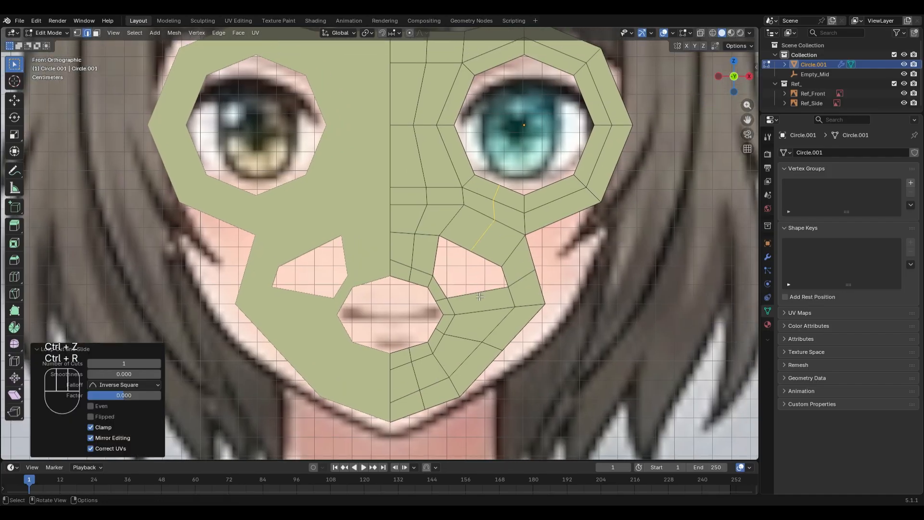
{"action": "key", "text": "f"}
{"action": "key", "text": "f"}
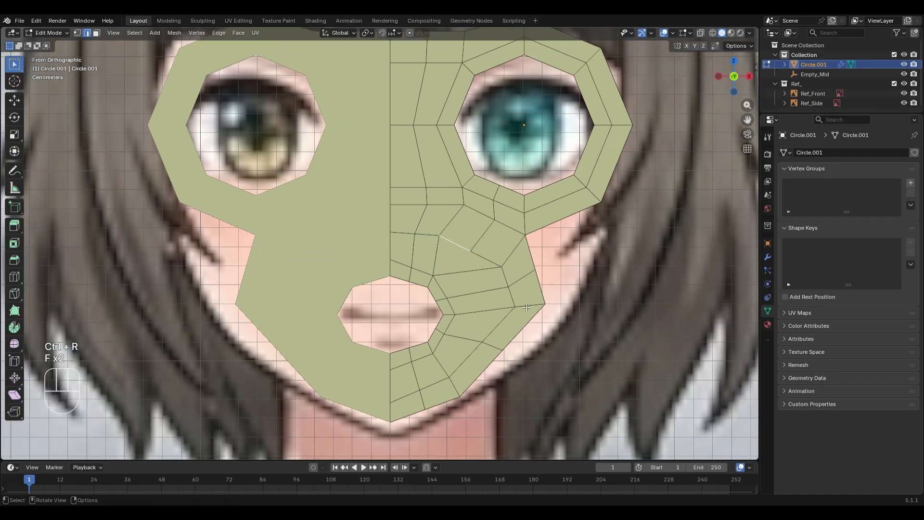
{"action": "key", "text": "ctrl+z"}
{"action": "key", "text": "ctrl+z"}
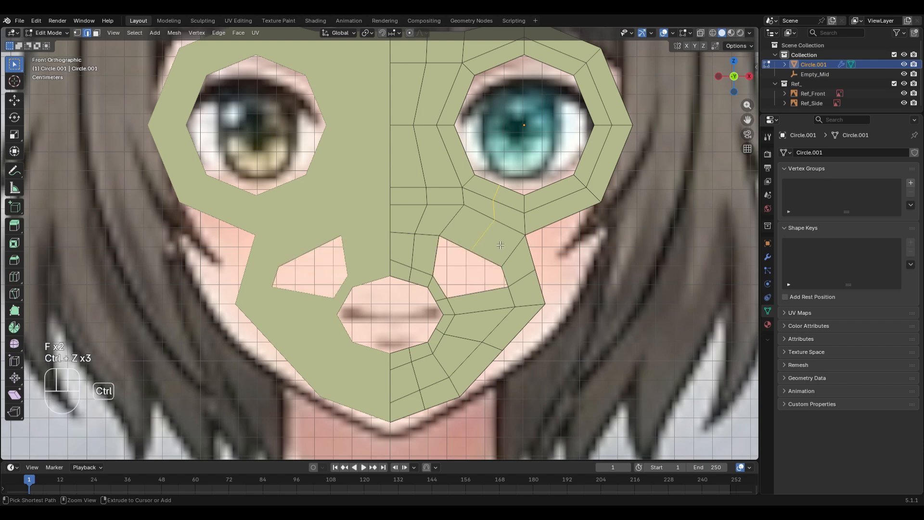
{"action": "key", "text": "ctrl+z"}
{"action": "key", "text": "ctrl+z"}
{"action": "key", "text": "ctrl+shift+z"}
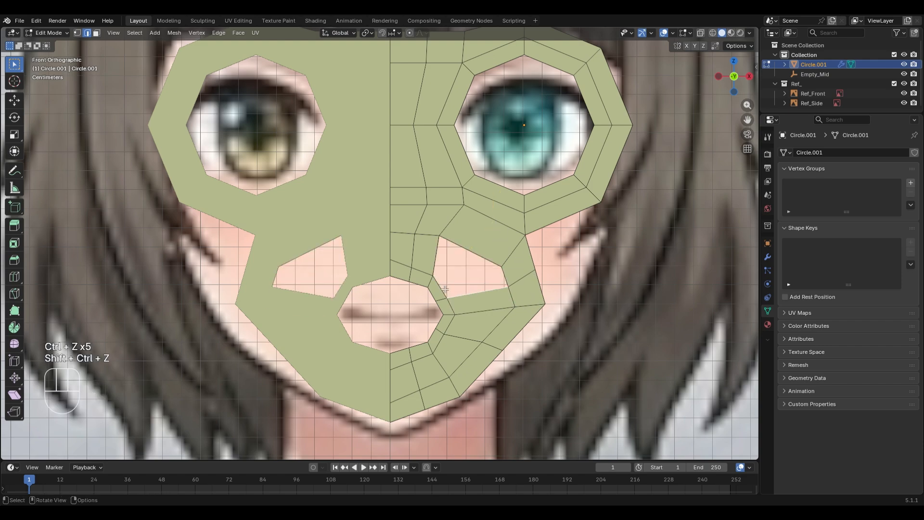
Move the cheek opening's upper inner corner vertex outward and slightly down
{"action": "key", "text": "1"}
{"action": "key", "text": "g"}
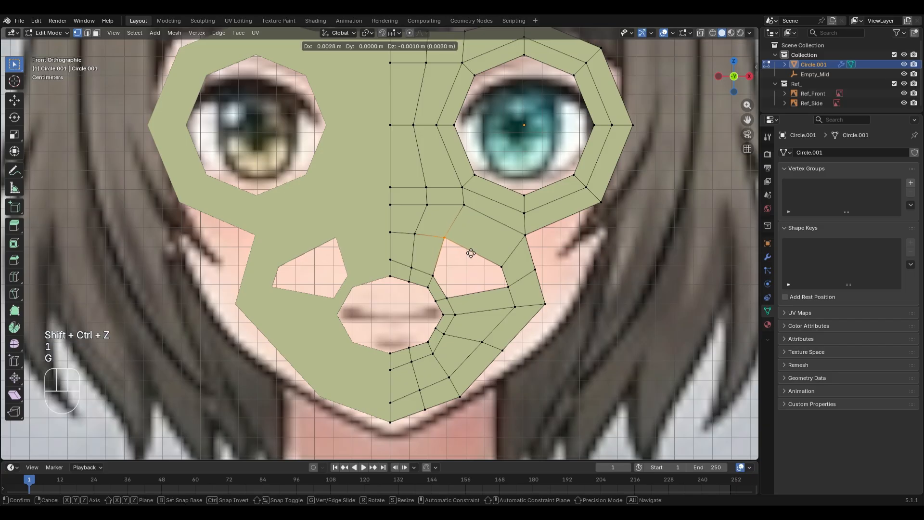
{"action": "left_click", "coordinate": [476, 256]}
Try filling the mouth opening with vertical faces from the centre line outward
{"action": "key", "text": "2"}
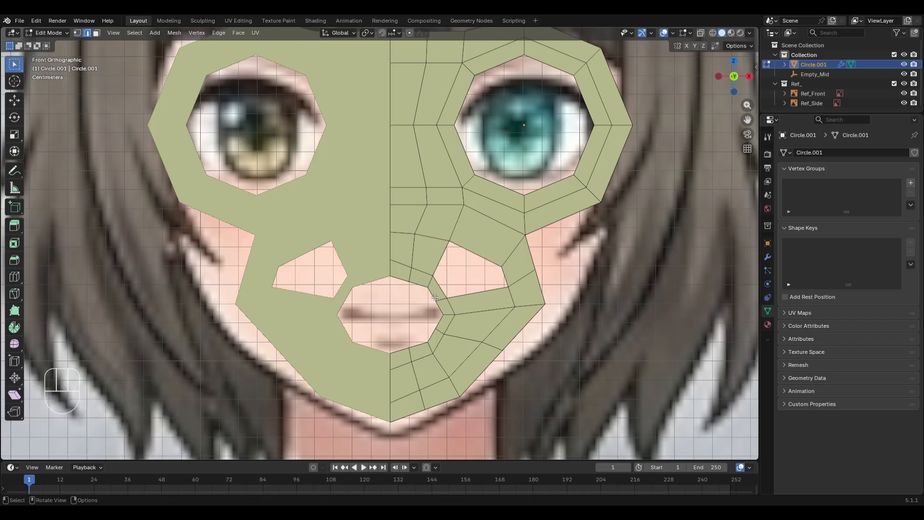
{"action": "key", "text": "ctrl+r"}
{"action": "left_click", "coordinate": [404, 357]}
{"action": "key", "text": "f"}
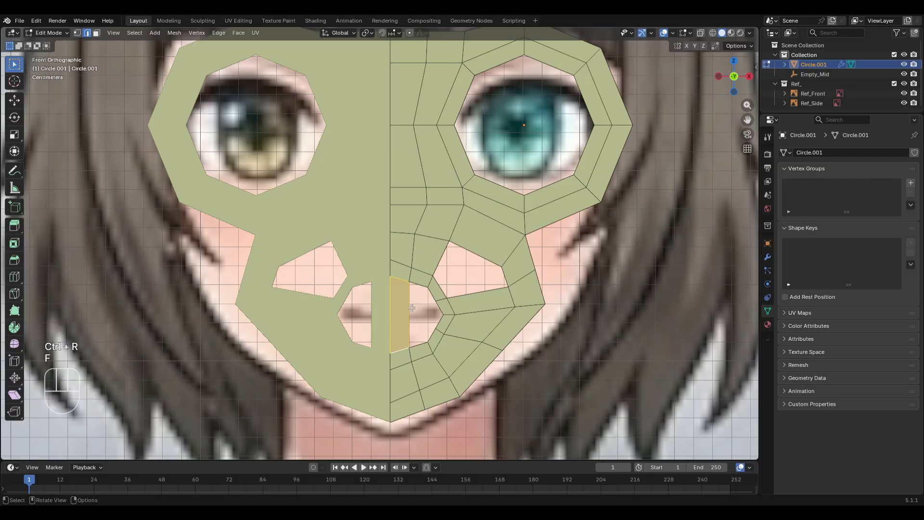
{"action": "key", "text": "f"}
{"action": "key", "text": "f"}
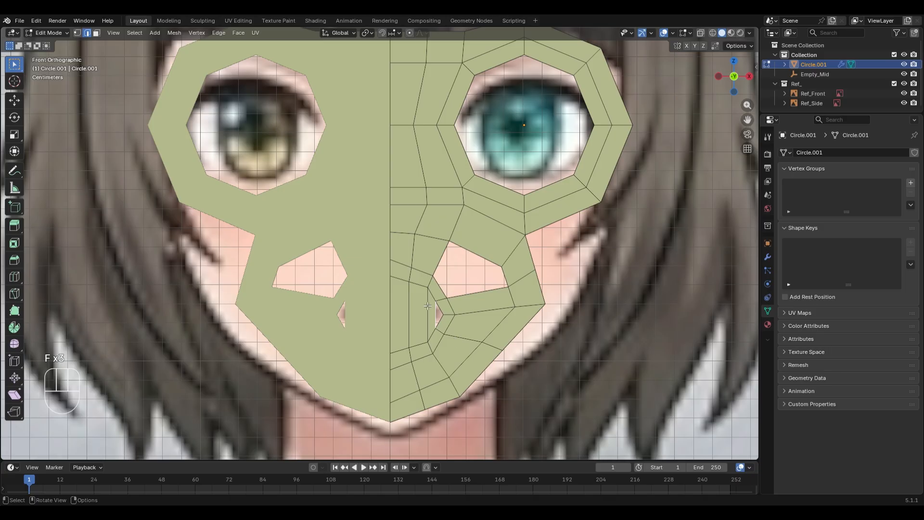
{"action": "key", "text": "ctrl+z"}
{"action": "key", "text": "ctrl+z"}
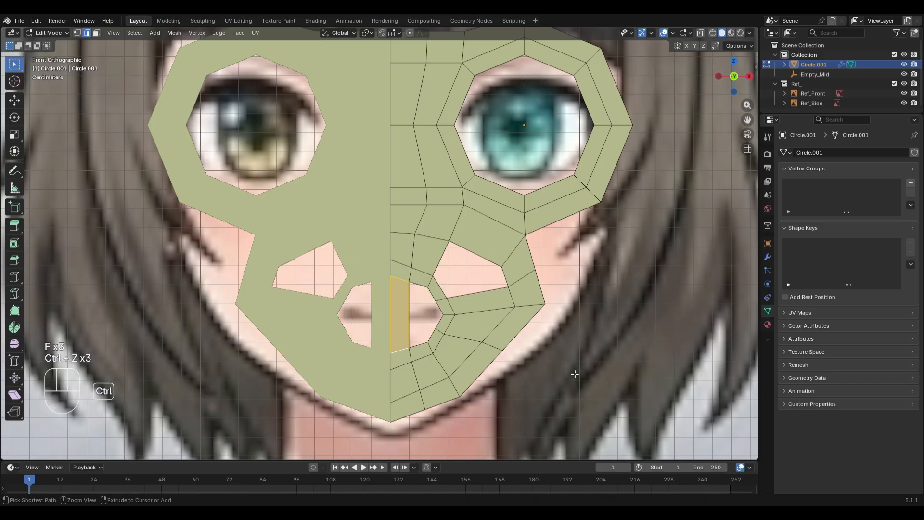
{"action": "key", "text": "ctrl+z"}
Check the mesh against the reference in X-ray and move the nose strip's inner vertex above the lip upward
{"action": "scroll", "coordinate": [561, 361], "scroll_direction": "down", "scroll_amount": 2}
{"action": "key", "text": "alt+z"}
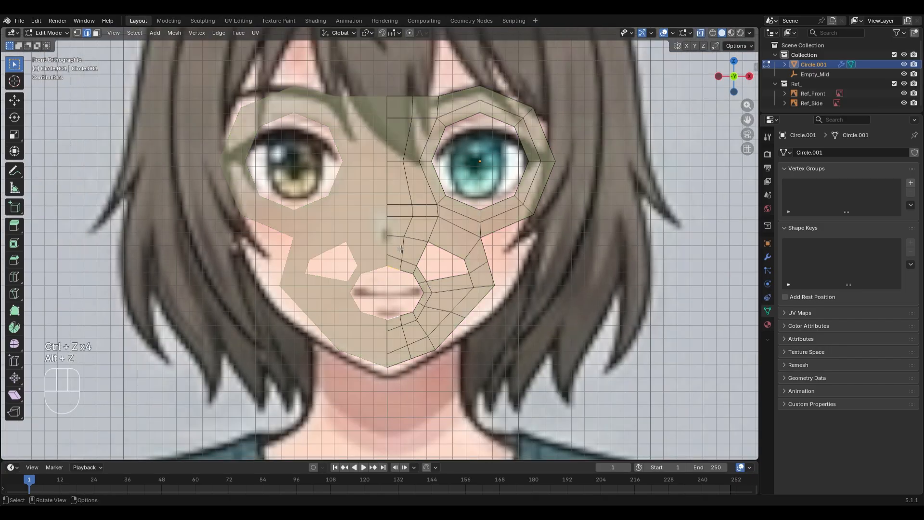
{"action": "key", "text": "alt+z"}
{"action": "scroll", "coordinate": [401, 249], "scroll_direction": "up", "scroll_amount": 2}
{"action": "key", "text": "1"}
{"action": "key", "text": "g"}
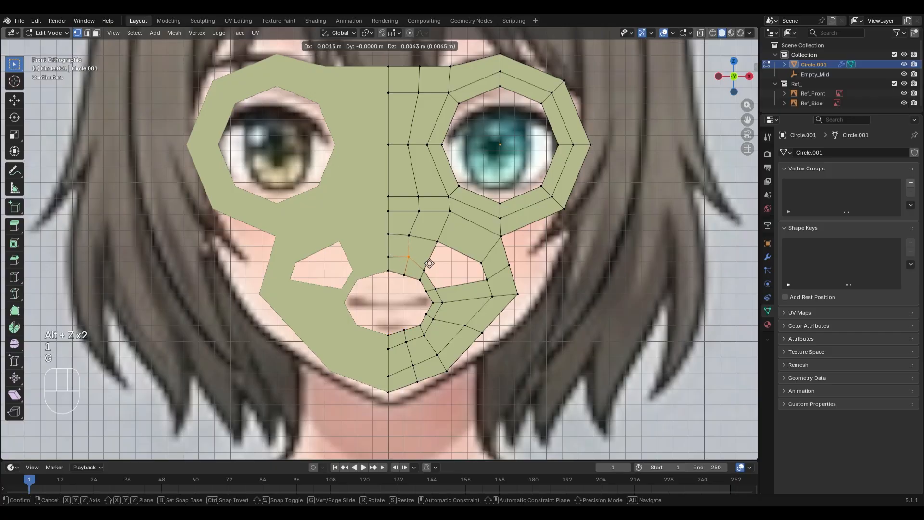
{"action": "left_click", "coordinate": [430, 264]}
Try sliding the cheek strip's inner edge and moving the cheek opening's outer corner vertex
{"action": "key", "text": "2"}
{"action": "left_click", "coordinate": [498, 294], "text": "alt"}
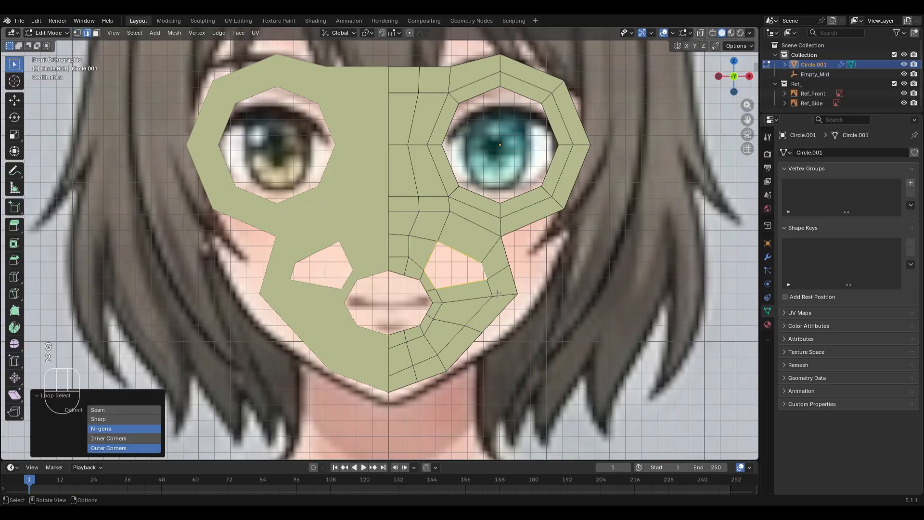
{"action": "left_click", "coordinate": [494, 290]}
{"action": "key", "text": "g"}
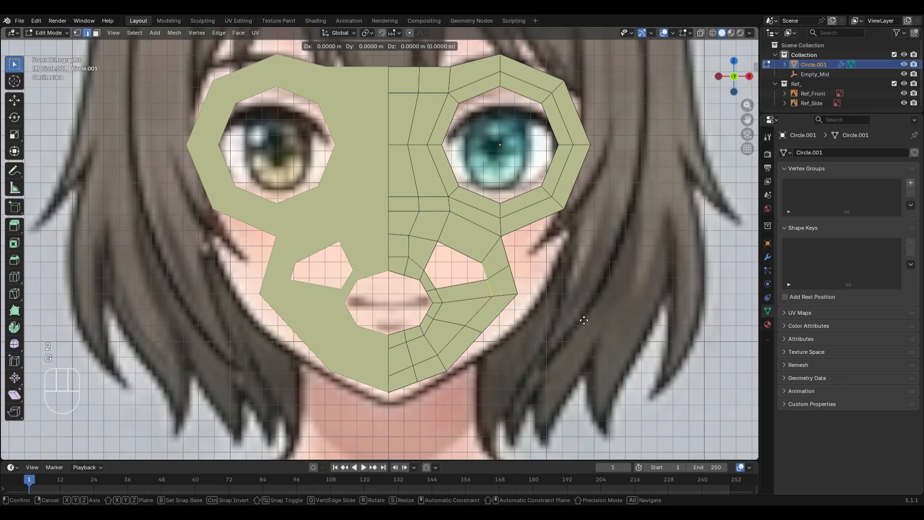
{"action": "key", "text": "g"}
{"action": "left_click", "coordinate": [482, 269]}
{"action": "key", "text": "ctrl+z"}
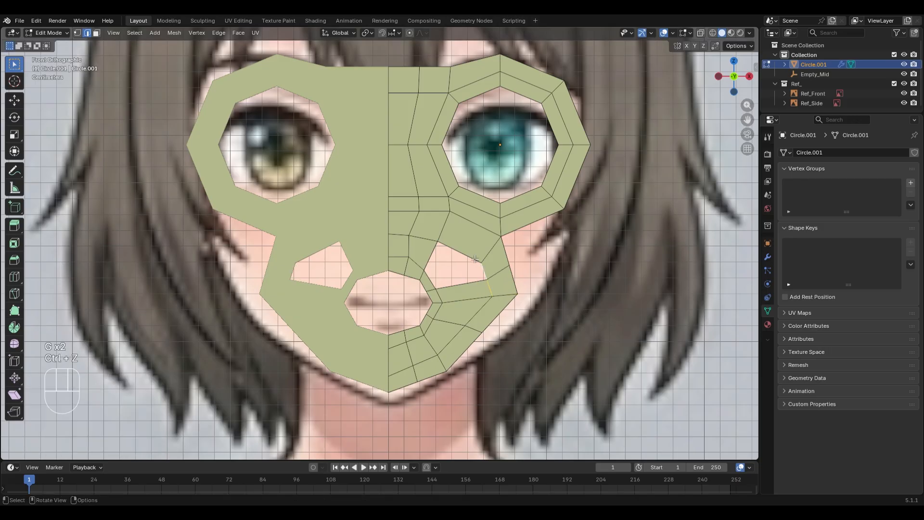
{"action": "key", "text": "1"}
{"action": "left_click", "coordinate": [483, 265]}
{"action": "key", "text": "g"}
{"action": "left_click", "coordinate": [560, 320]}
{"action": "key", "text": "ctrl+z"}
Delete the two faces connecting the nose strip and cheek strip beneath the eye ring
{"action": "key", "text": "3"}
{"action": "left_click", "coordinate": [472, 243]}
{"action": "left_click", "coordinate": [495, 262], "text": "shift"}
{"action": "key", "text": "x"}
{"action": "left_click", "coordinate": [532, 252]}
{"action": "key", "text": "1"}
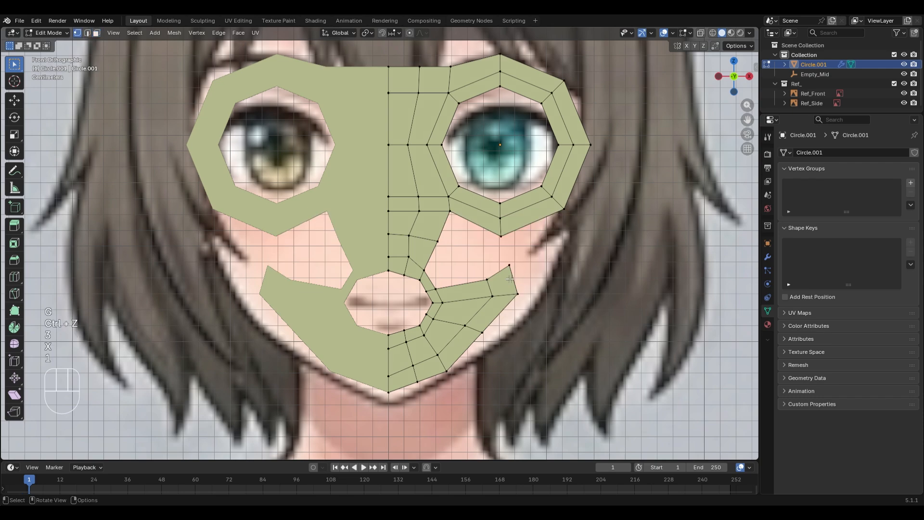
{"action": "key", "text": "2"}
{"action": "scroll", "coordinate": [544, 302], "scroll_direction": "down", "scroll_amount": 1}
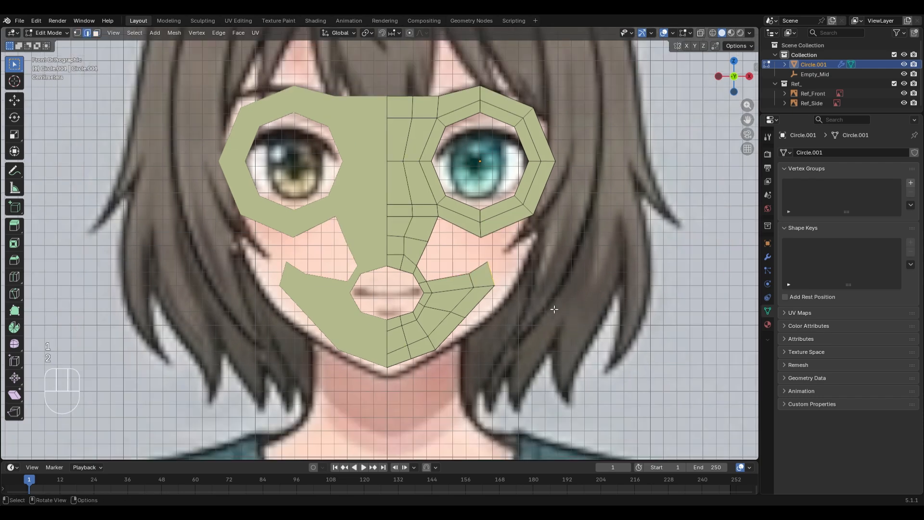
Move the cheek strip's outer end edge inward and rotate it slightly to follow the reference face outline
{"action": "key", "text": "g"}
{"action": "key", "text": "r"}
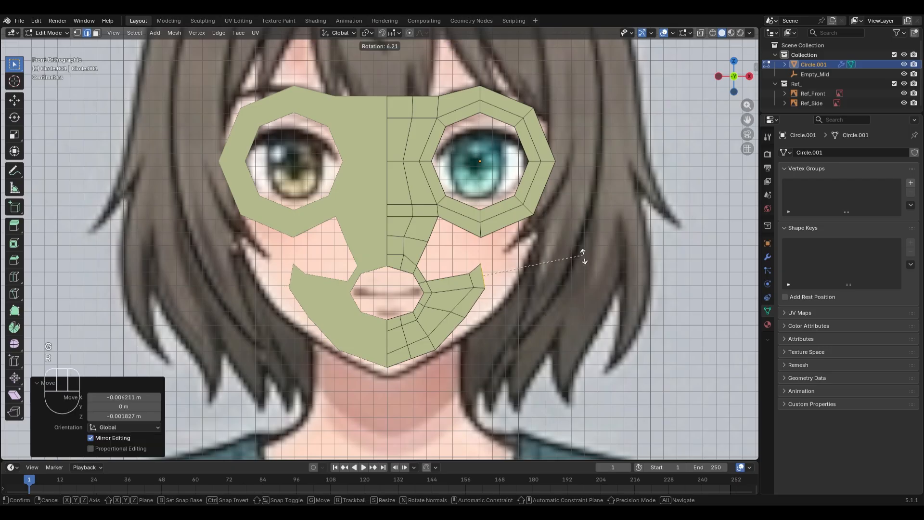
{"action": "left_click", "coordinate": [586, 275]}
{"action": "key", "text": "g"}
{"action": "left_click", "coordinate": [594, 274]}
Adjust the two end vertices of the cheek strip individually, bringing the outer corner vertex inward
{"action": "key", "text": "1"}
{"action": "left_click", "coordinate": [472, 268]}
{"action": "key", "text": "g"}
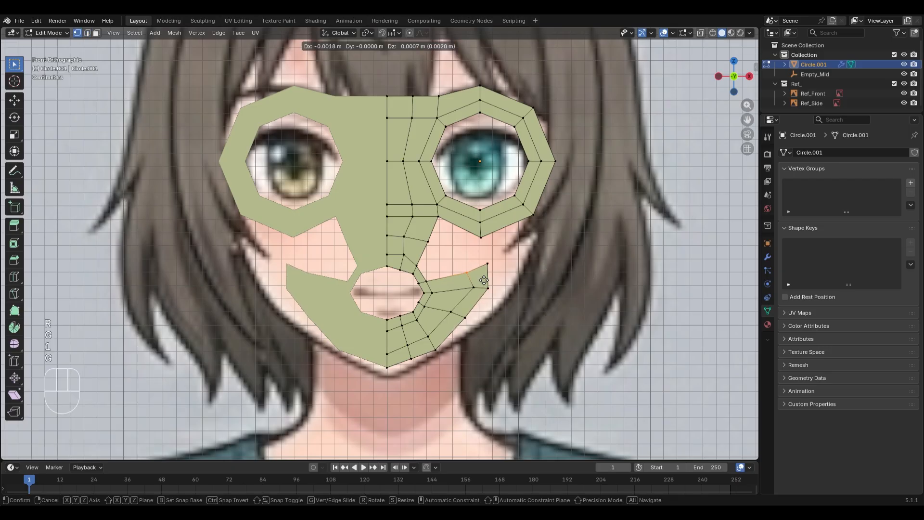
{"action": "left_click", "coordinate": [481, 272]}
{"action": "left_click", "coordinate": [488, 259]}
{"action": "key", "text": "g"}
{"action": "left_click", "coordinate": [504, 277]}
{"action": "key", "text": "2"}
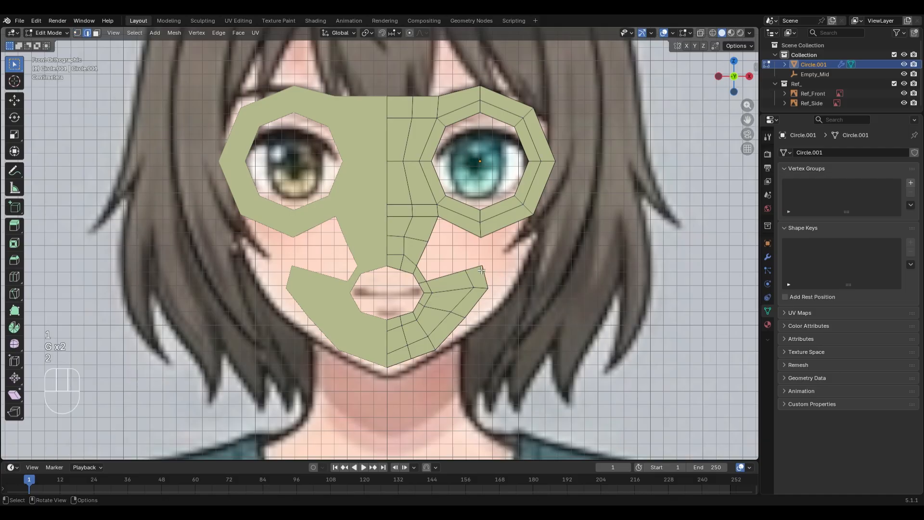
Extrude the cheek strip's end edge up towards the eye ring, rotating it about -29.5° and shifting it outward
{"action": "left_click", "coordinate": [474, 268]}
{"action": "key", "text": "e"}
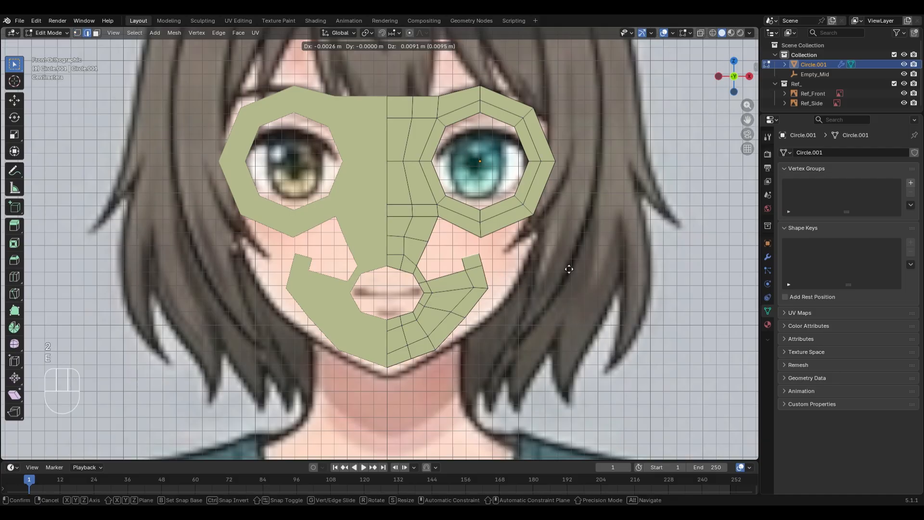
{"action": "left_click", "coordinate": [567, 265]}
{"action": "key", "text": "r"}
{"action": "left_click", "coordinate": [568, 209]}
{"action": "key", "text": "g"}
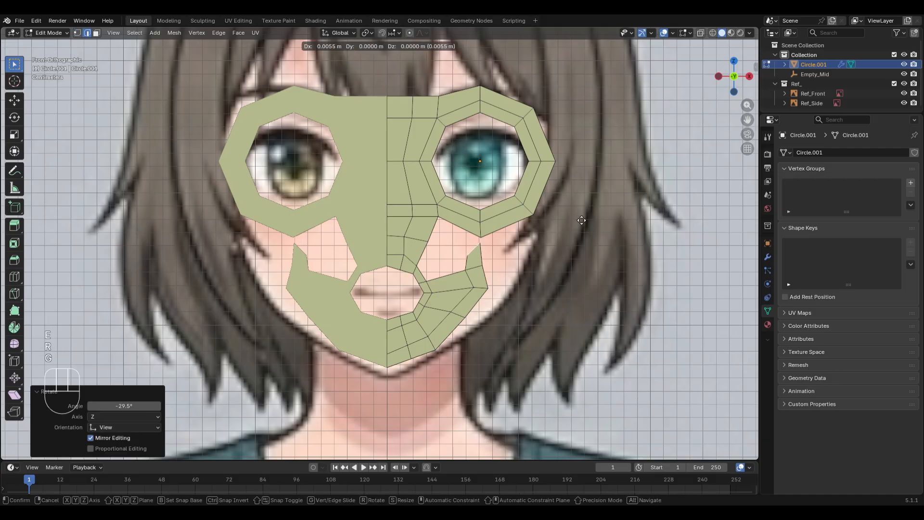
{"action": "left_click", "coordinate": [582, 220]}
Move the cheek strip's two outer-edge vertices and its inner corner vertex outward to widen the cheek
{"action": "key", "text": "1"}
{"action": "left_click", "coordinate": [483, 266]}
{"action": "key", "text": "g"}
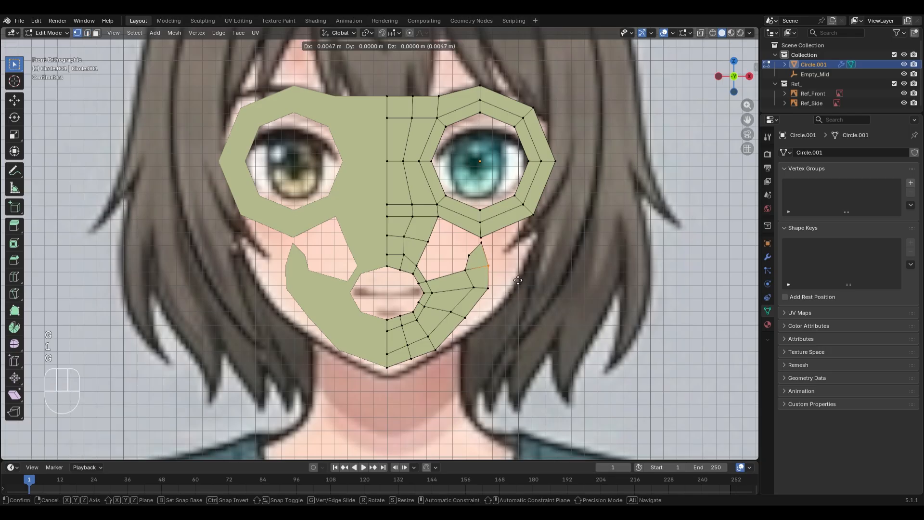
{"action": "left_click", "coordinate": [517, 280]}
{"action": "left_click", "coordinate": [466, 270]}
{"action": "key", "text": "g"}
{"action": "left_click", "coordinate": [495, 282]}
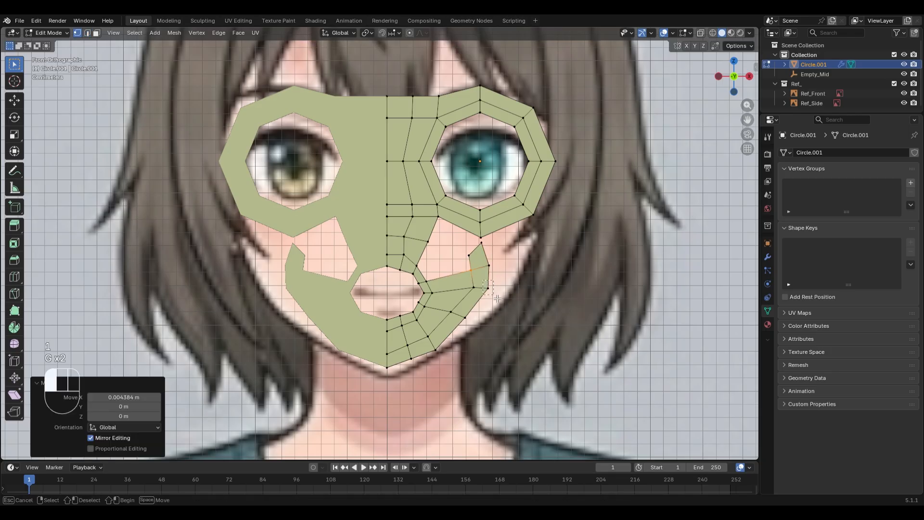
{"action": "left_click", "coordinate": [490, 288]}
{"action": "key", "text": "g"}
{"action": "left_click", "coordinate": [519, 289]}
Merge the extruded strip's tip with the eye ring's lowest vertex at center and fill a face across to the nose strip
{"action": "left_click", "coordinate": [483, 239]}
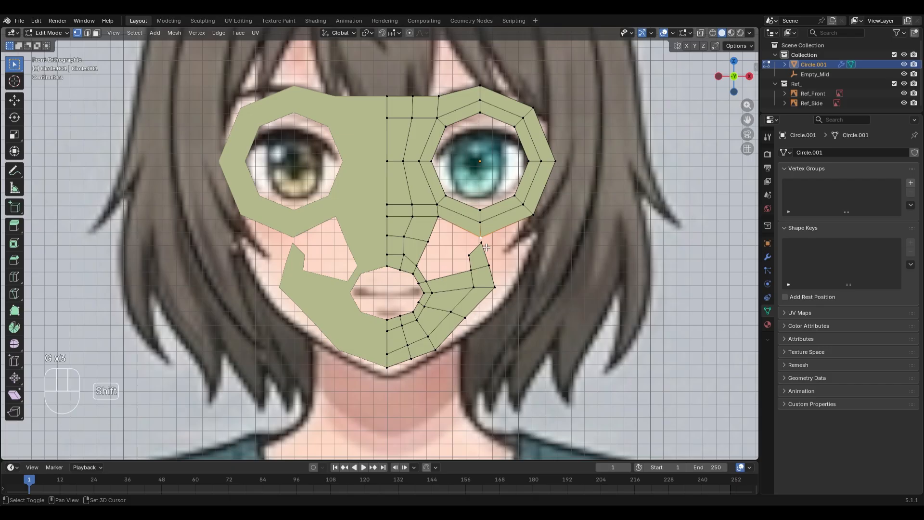
{"action": "key", "text": "n"}
{"action": "key", "text": "n"}
{"action": "key", "text": "m"}
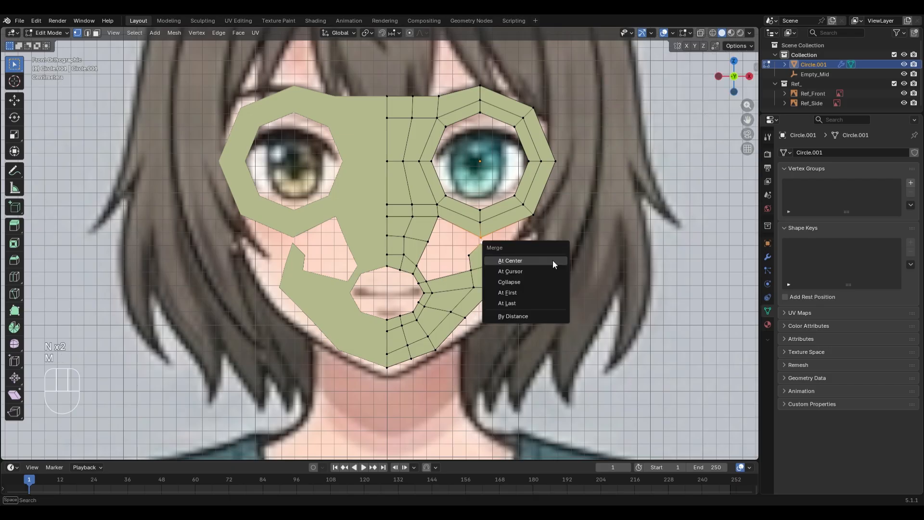
{"action": "left_click", "coordinate": [552, 260]}
{"action": "key", "text": "2"}
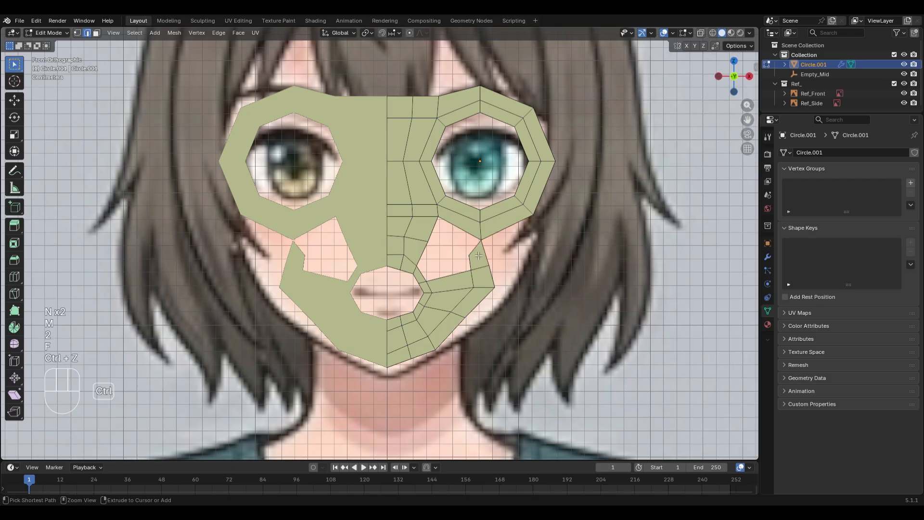
{"action": "key", "text": "ctrl+z"}
{"action": "key", "text": "f"}
{"action": "left_click", "coordinate": [594, 354]}
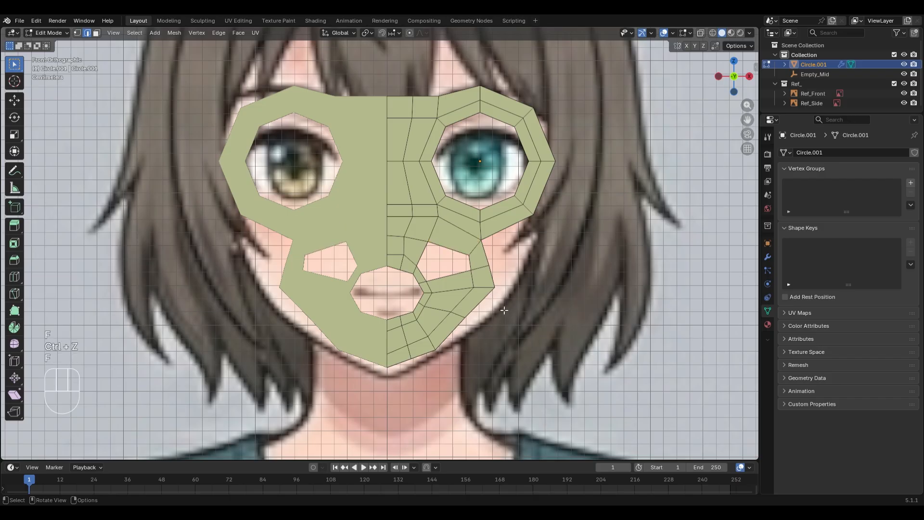
Move the cheek opening's upper outer corner vertex inward
{"action": "key", "text": "1"}
{"action": "left_click", "coordinate": [468, 254]}
{"action": "key", "text": "g"}
{"action": "left_click", "coordinate": [489, 280]}
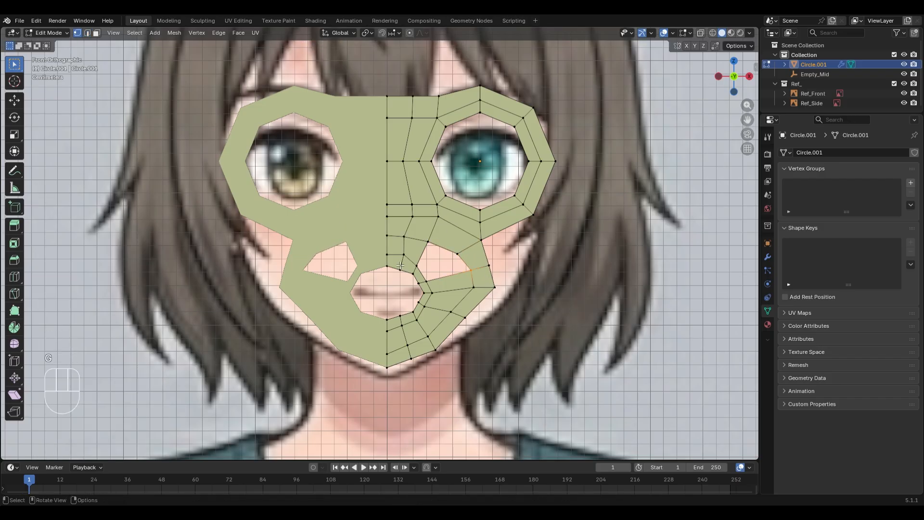
{"action": "left_click", "coordinate": [580, 355]}
{"action": "key", "text": "ctrl+r"}
{"action": "key", "text": "3"}
{"action": "left_click", "coordinate": [459, 237]}
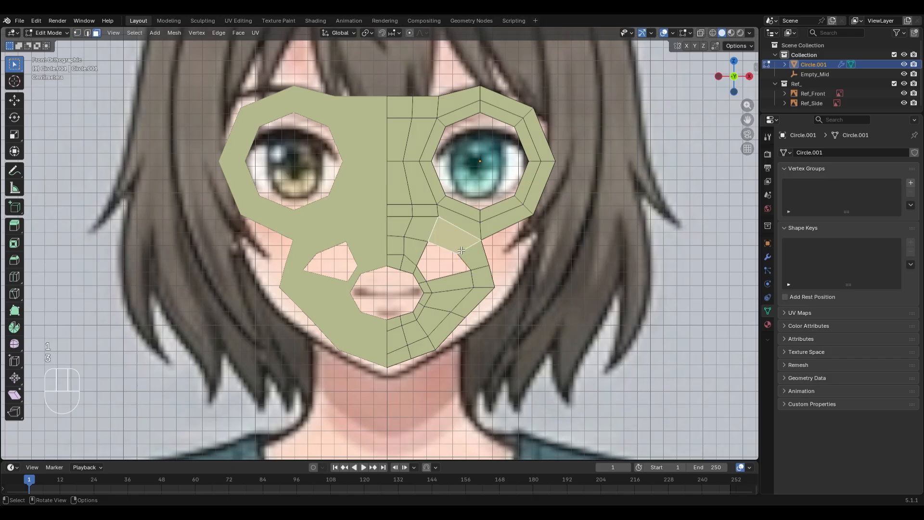
{"action": "left_click", "coordinate": [474, 256], "text": "shift"}
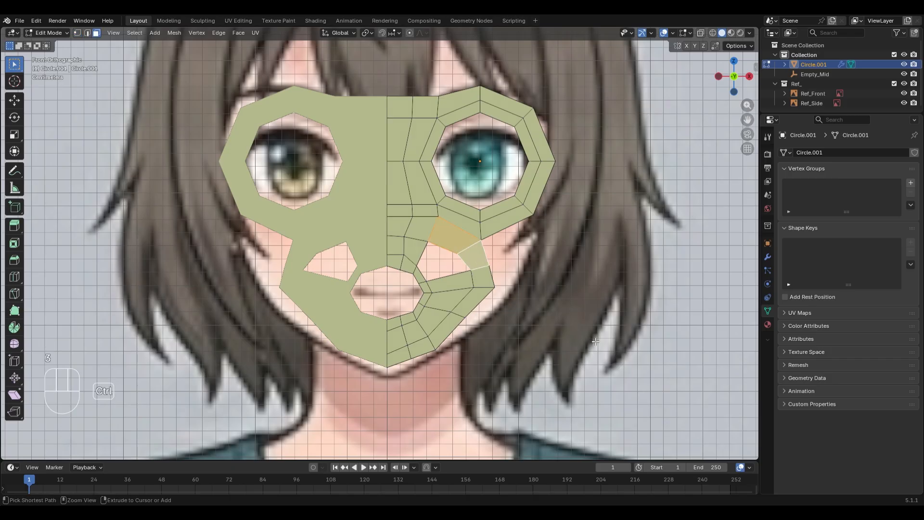
{"action": "key", "text": "ctrl+z"}
{"action": "key", "text": "2"}
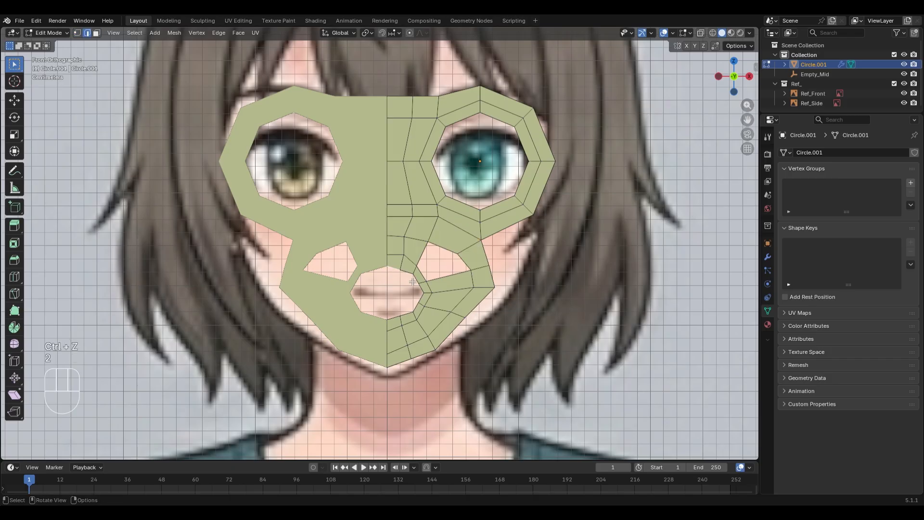
Flatten the mouth opening's edge loop by scaling it along Z to 0.676
{"action": "left_click", "coordinate": [413, 281], "text": "alt"}
{"action": "key", "text": "s"}
{"action": "key", "text": "z"}
{"action": "left_click", "coordinate": [547, 309]}
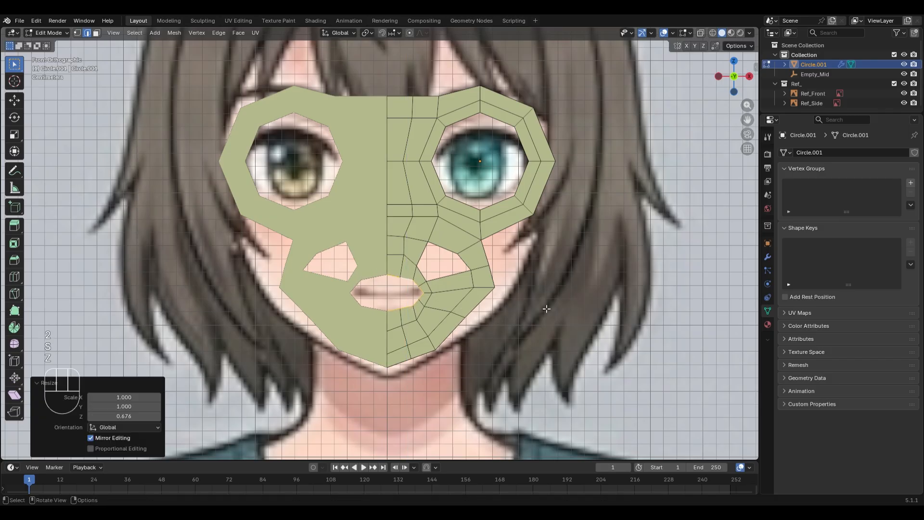
{"action": "key", "text": "g"}
{"action": "key", "text": "z"}
{"action": "key", "text": "ctrl+z"}
Enable proportional editing and try lowering the mouth loop along Z with a reduced influence radius
{"action": "left_click", "coordinate": [410, 33]}
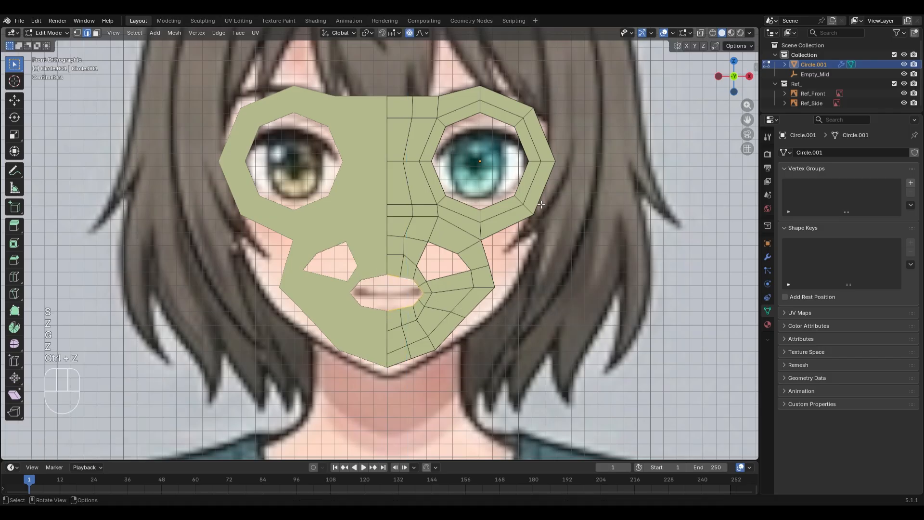
{"action": "key", "text": "g"}
{"action": "key", "text": "z"}
{"action": "scroll", "coordinate": [542, 212], "scroll_direction": "down", "scroll_amount": 4}
{"action": "scroll", "coordinate": [543, 212], "scroll_direction": "down", "scroll_amount": 3}
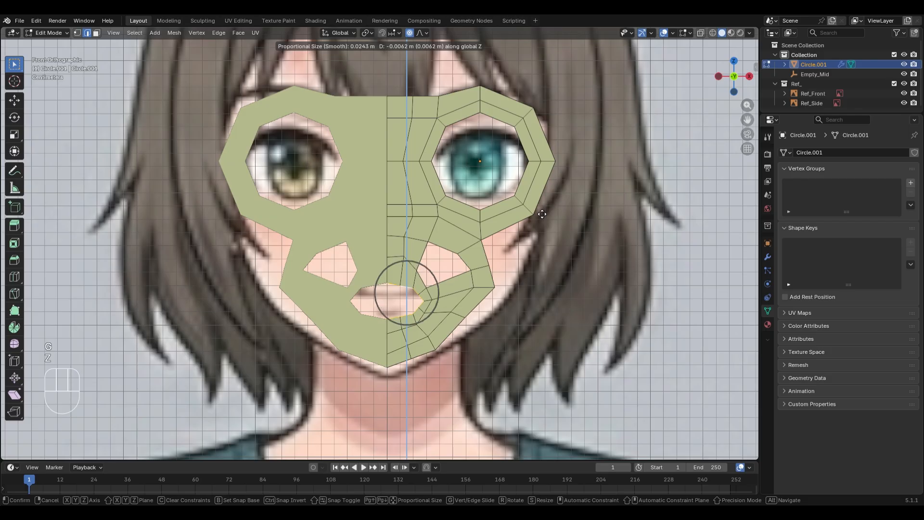
{"action": "left_click", "coordinate": [543, 209]}
{"action": "key", "text": "ctrl+z"}
Try scaling the mouth loop along Z with proportional editing
{"action": "scroll", "coordinate": [555, 305], "scroll_direction": "up", "scroll_amount": 4}
{"action": "key", "text": "s"}
{"action": "key", "text": "z"}
{"action": "scroll", "coordinate": [524, 317], "scroll_direction": "up", "scroll_amount": 4}
{"action": "scroll", "coordinate": [505, 324], "scroll_direction": "up", "scroll_amount": 2}
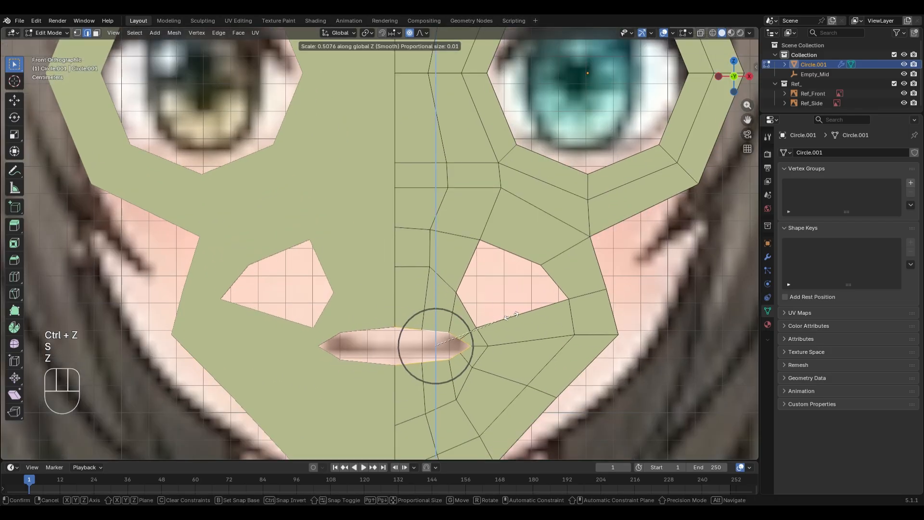
{"action": "left_click", "coordinate": [491, 329]}
{"action": "key", "text": "ctrl+z"}
Lower the centre edge above the upper lip along Z by about 0.003 m with proportional editing
{"action": "key", "text": "2"}
{"action": "left_click", "coordinate": [404, 266]}
{"action": "scroll", "coordinate": [481, 284], "scroll_direction": "down", "scroll_amount": 1}
{"action": "key", "text": "g"}
{"action": "key", "text": "z"}
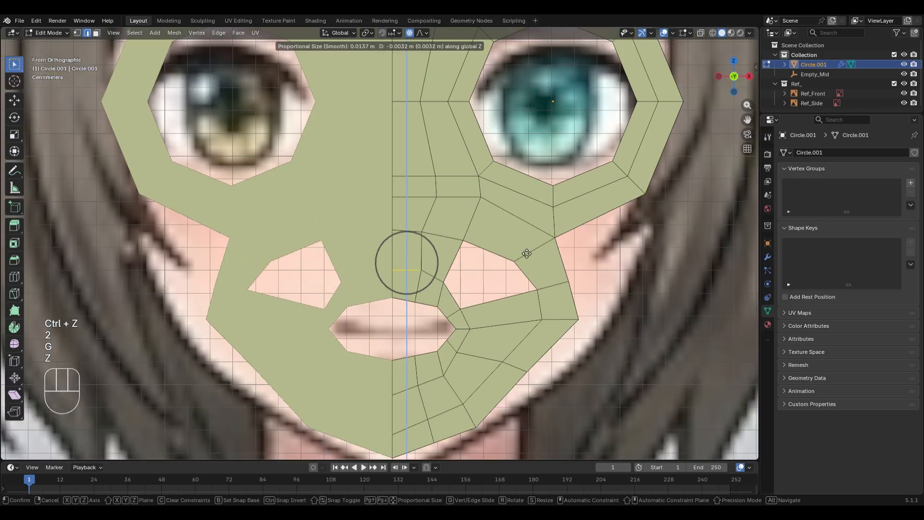
{"action": "left_click", "coordinate": [527, 259]}
Try raising the centre face beneath the lower lip along Z by about 0.003 m
{"action": "left_click_drag", "start_coordinate": [384, 375], "coordinate": [418, 389]}
{"action": "key", "text": "g"}
{"action": "key", "text": "z"}
{"action": "left_click", "coordinate": [498, 375]}
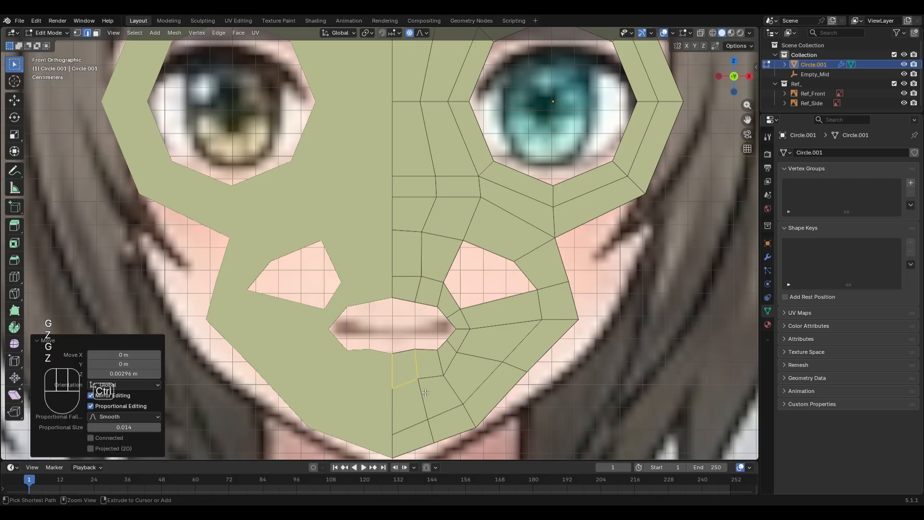
{"action": "key", "text": "ctrl+z"}
{"action": "key", "text": "1"}
{"action": "key", "text": "2"}
{"action": "scroll", "coordinate": [487, 309], "scroll_direction": "down", "scroll_amount": 1}
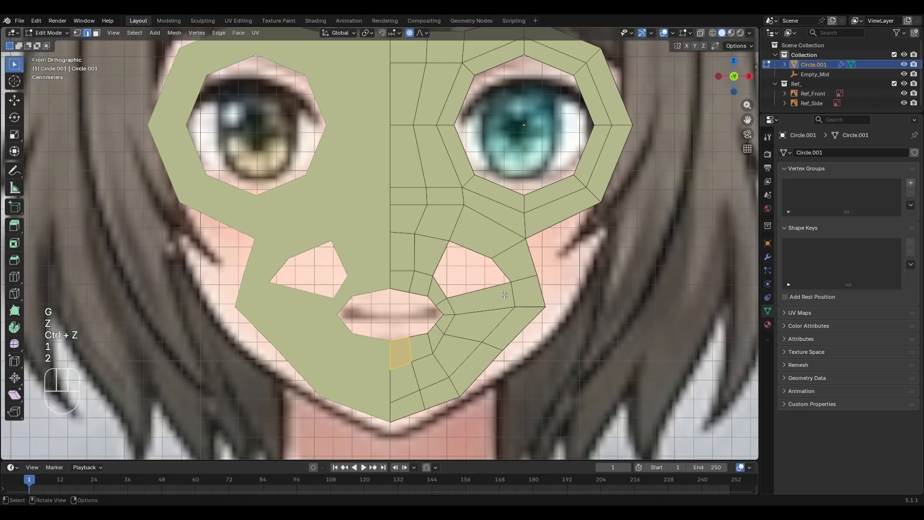
Delete the two faces bridging the nose strip and cheek strip beneath the eye ring
{"action": "key", "text": "3"}
{"action": "scroll", "coordinate": [529, 284], "scroll_direction": "down", "scroll_amount": 1}
{"action": "left_click", "coordinate": [496, 269]}
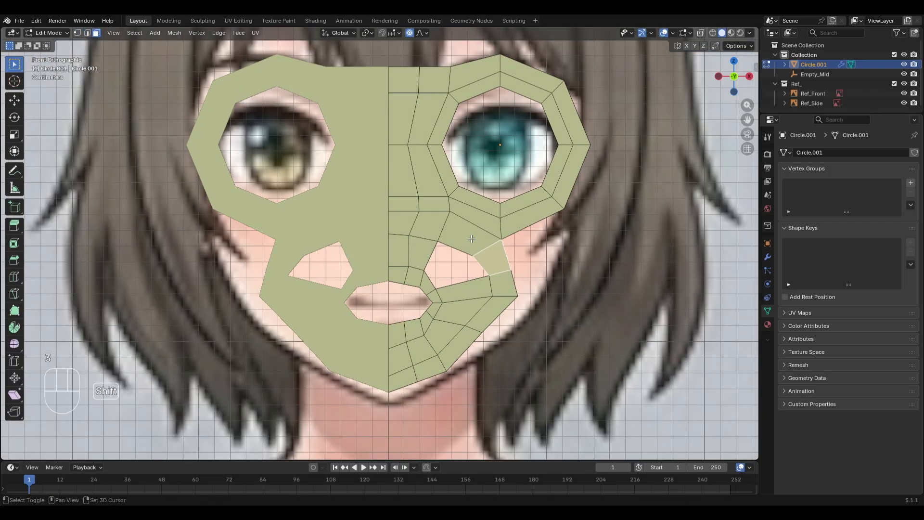
{"action": "key", "text": "x"}
{"action": "left_click", "coordinate": [513, 233]}
Move the cheek strip's end edge upward and try rotating it about -21.6° with proportional editing
{"action": "key", "text": "1"}
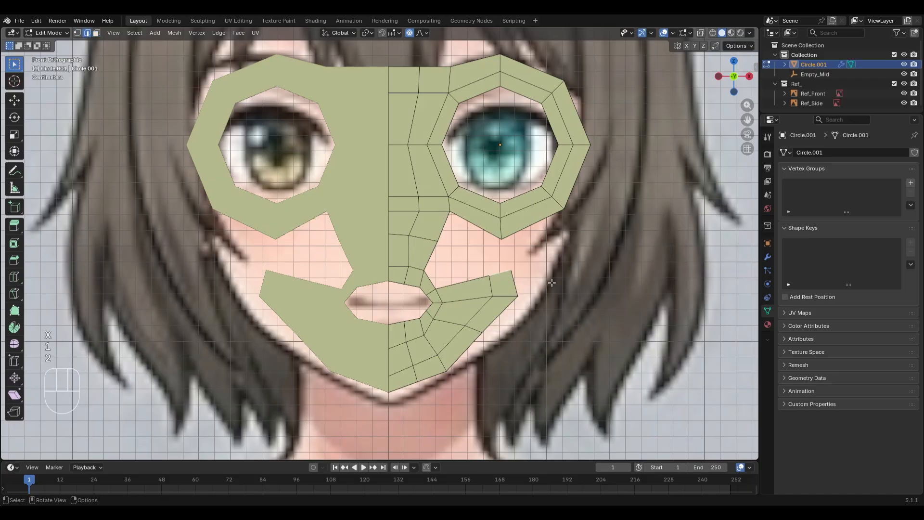
{"action": "key", "text": "g"}
{"action": "left_click", "coordinate": [619, 289]}
{"action": "key", "text": "r"}
{"action": "left_click", "coordinate": [683, 296]}
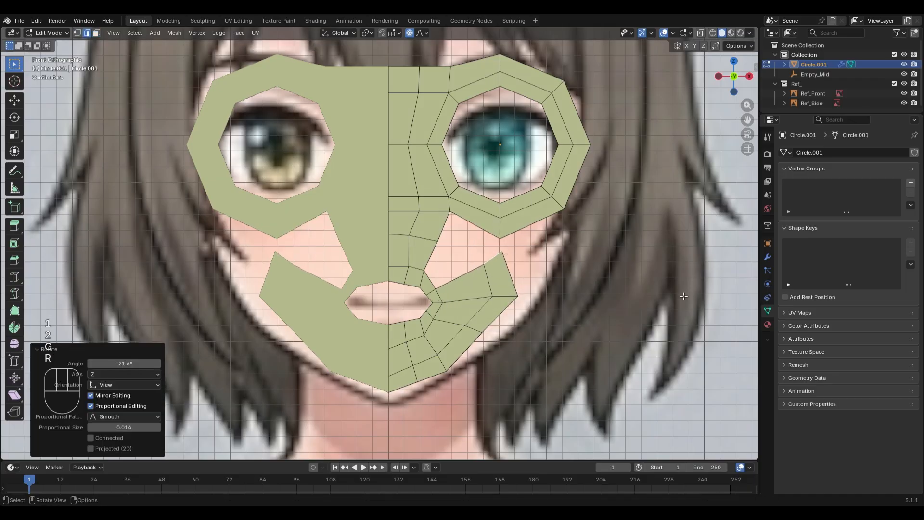
{"action": "key", "text": "ctrl+z"}
Without proportional editing, move and rotate the cheek strip's end edge until its outer vertex sits just under the eye ring
{"action": "key", "text": "g"}
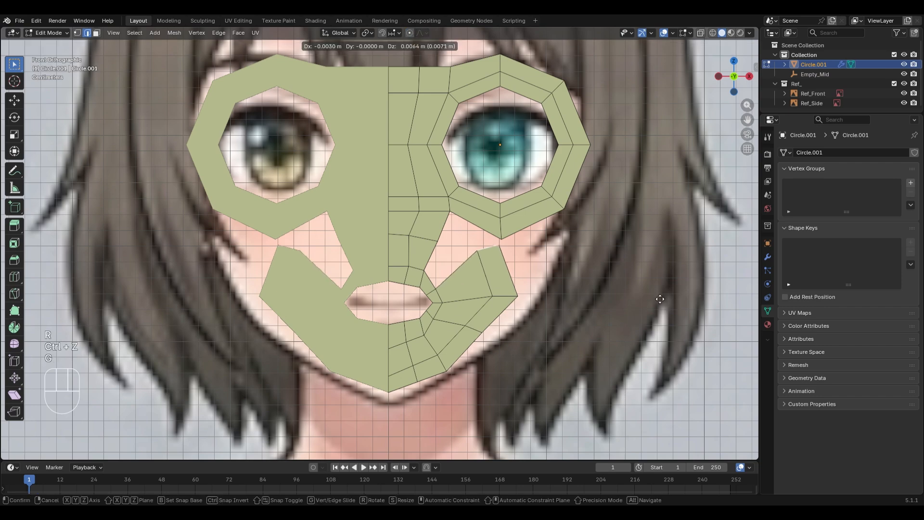
{"action": "left_click", "coordinate": [663, 302]}
{"action": "key", "text": "r"}
{"action": "left_click", "coordinate": [642, 210]}
{"action": "key", "text": "g"}
{"action": "left_click", "coordinate": [698, 280]}
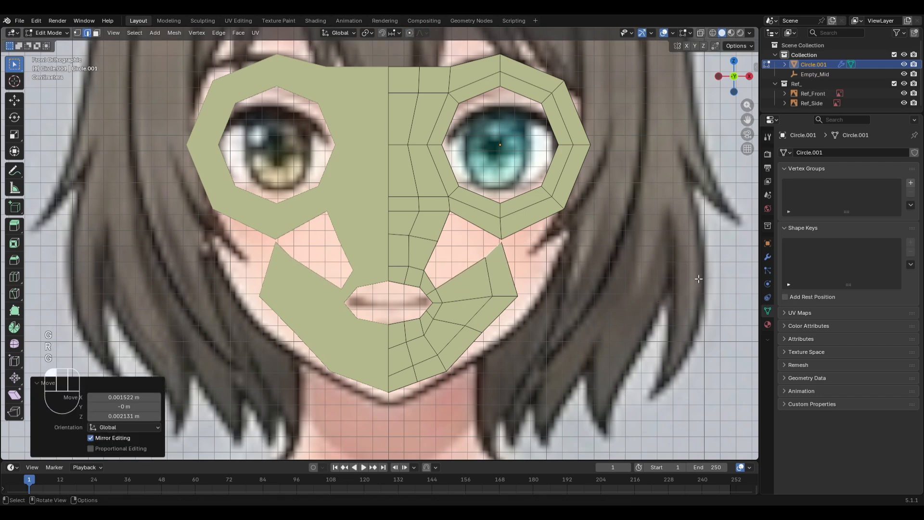
{"action": "key", "text": "r"}
{"action": "left_click", "coordinate": [692, 262]}
Merge the strip's outer tip with the eye ring's lowest vertex and fill the cheek opening with two faces
{"action": "key", "text": "1"}
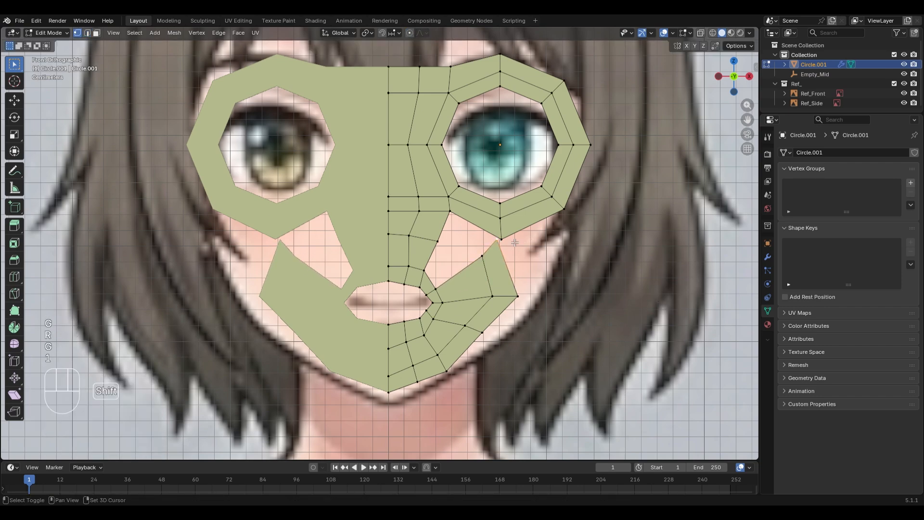
{"action": "key", "text": "m"}
{"action": "left_click", "coordinate": [525, 254]}
{"action": "key", "text": "2"}
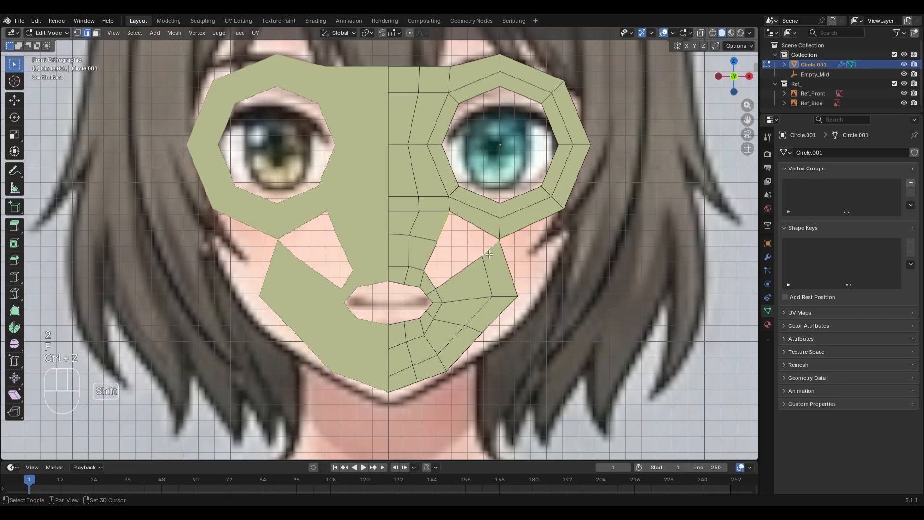
{"action": "key", "text": "f"}
{"action": "key", "text": "f"}
{"action": "scroll", "coordinate": [497, 303], "scroll_direction": "down", "scroll_amount": 2}
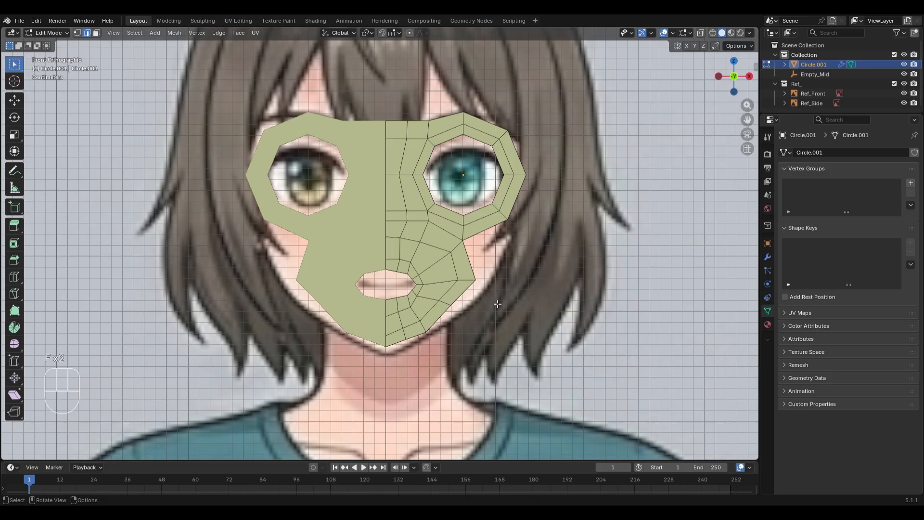
Reposition the two inner cheek vertices and the jaw-edge vertex below them to even out the cheek faces
{"action": "left_click", "coordinate": [454, 256]}
{"action": "key", "text": "g"}
{"action": "left_click", "coordinate": [460, 269]}
{"action": "left_click", "coordinate": [462, 286]}
{"action": "key", "text": "g"}
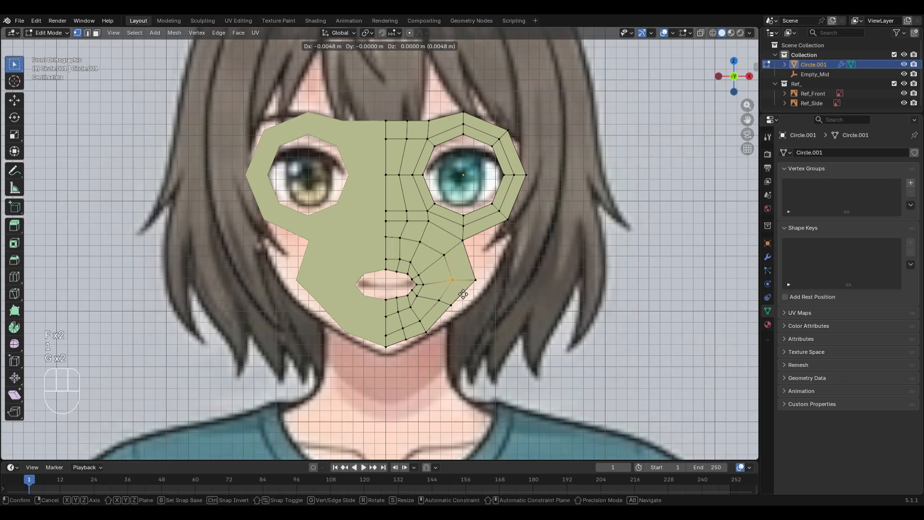
{"action": "left_click", "coordinate": [456, 295]}
{"action": "left_click", "coordinate": [449, 309]}
{"action": "key", "text": "g"}
{"action": "left_click", "coordinate": [467, 321]}
{"action": "left_click", "coordinate": [540, 310]}
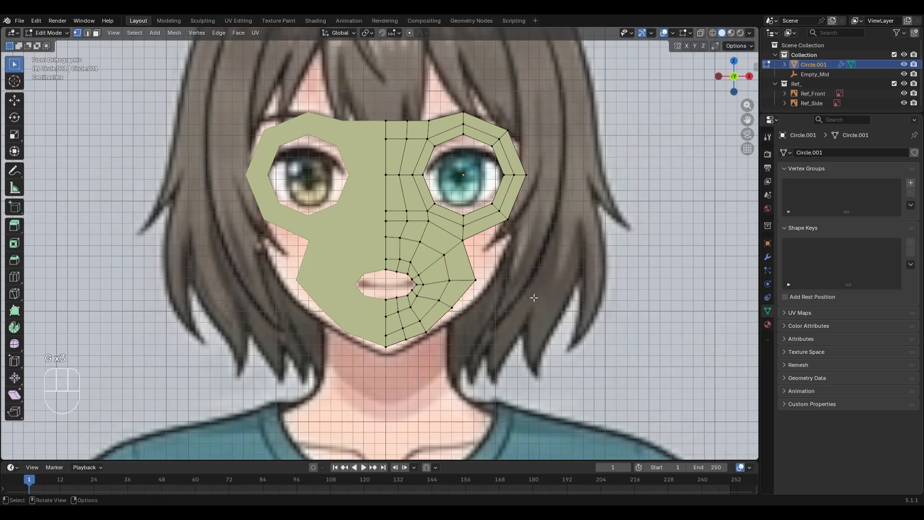
Check the mesh in X-ray and slide the nose strip's inner vertex above the lip outward along its edge
{"action": "scroll", "coordinate": [426, 268], "scroll_direction": "up", "scroll_amount": 1}
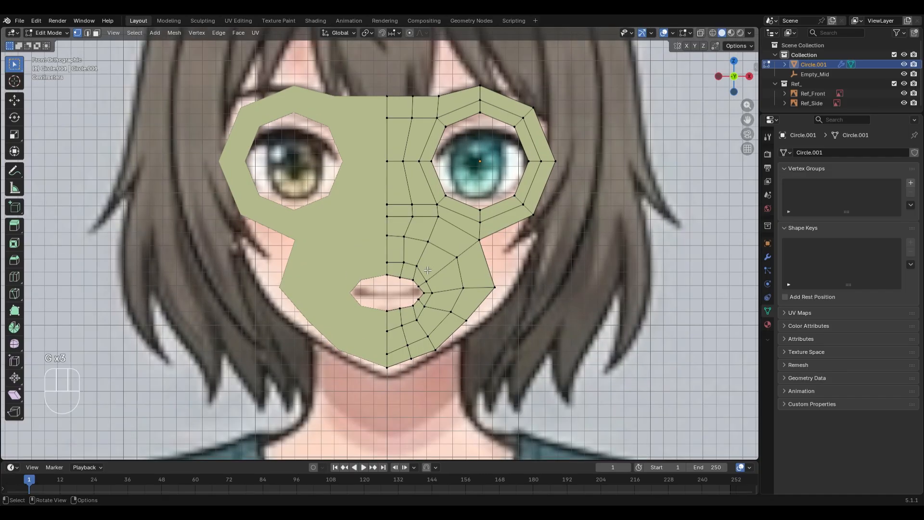
{"action": "key", "text": "alt+z"}
{"action": "key", "text": "alt+z"}
{"action": "key", "text": "1"}
{"action": "left_click", "coordinate": [413, 243]}
{"action": "key", "text": "g"}
{"action": "key", "text": "g"}
{"action": "left_click", "coordinate": [433, 256]}
Select the two centre-line faces between the nose and upper lip and check them against the reference in X-ray
{"action": "key", "text": "3"}
{"action": "left_click", "coordinate": [400, 228]}
{"action": "left_click", "coordinate": [397, 249], "text": "shift"}
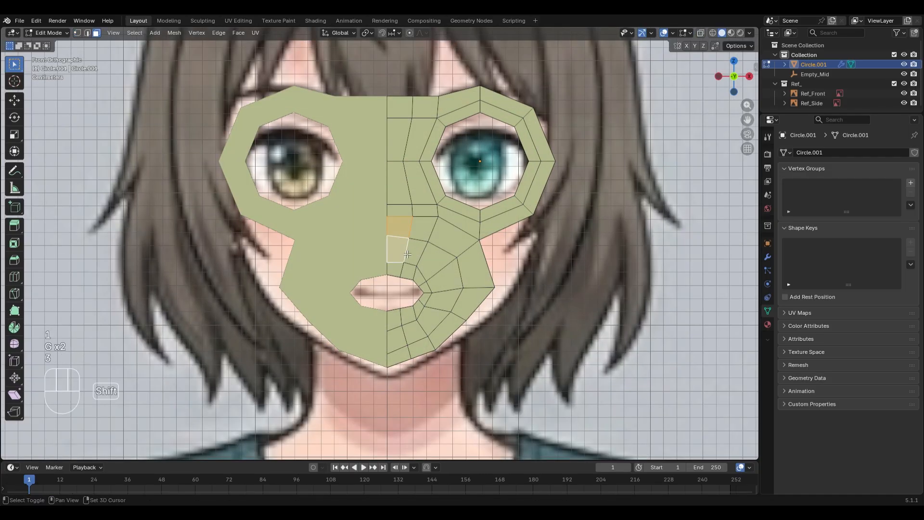
{"action": "key", "text": "alt+z"}
{"action": "key", "text": "alt+z"}
{"action": "scroll", "coordinate": [457, 279], "scroll_direction": "up", "scroll_amount": 1}
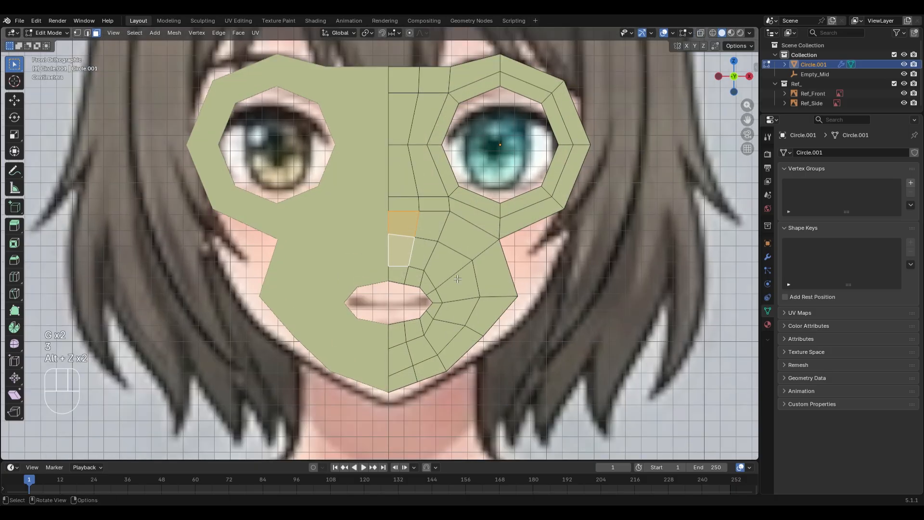
Inset the two centre-line nose faces by about 0.049 m and pull them forward along Y to raise a nose block
{"action": "key", "text": "i"}
{"action": "left_click", "coordinate": [636, 325]}
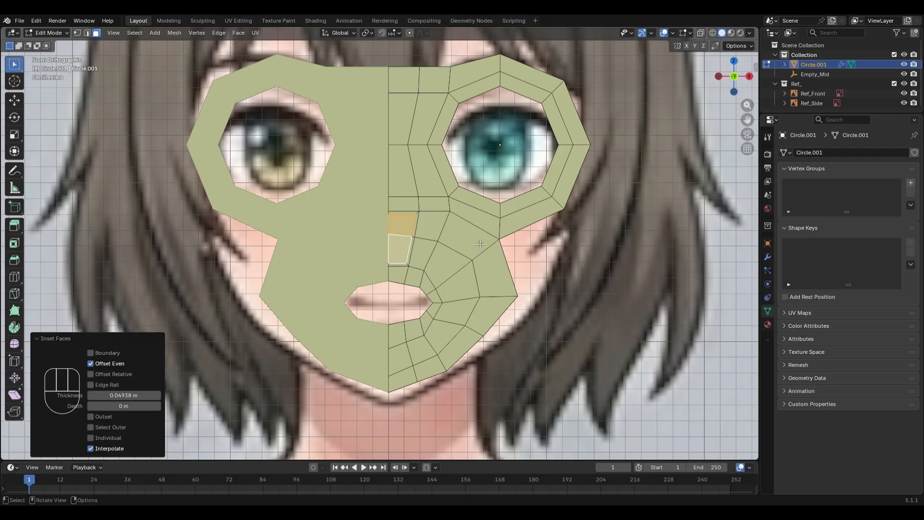
{"action": "scroll", "coordinate": [559, 269], "scroll_direction": "up", "scroll_amount": 1}
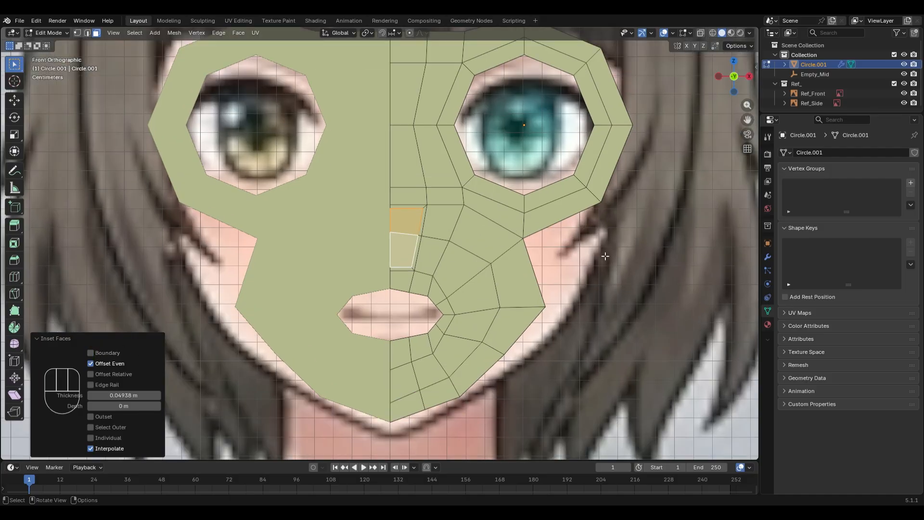
{"action": "middle_click_drag", "start_coordinate": [490, 250], "coordinate": [491, 280]}
{"action": "key", "text": "g"}
{"action": "key", "text": "y"}
{"action": "left_click", "coordinate": [512, 223]}
{"action": "scroll", "coordinate": [491, 269], "scroll_direction": "down", "scroll_amount": 2}
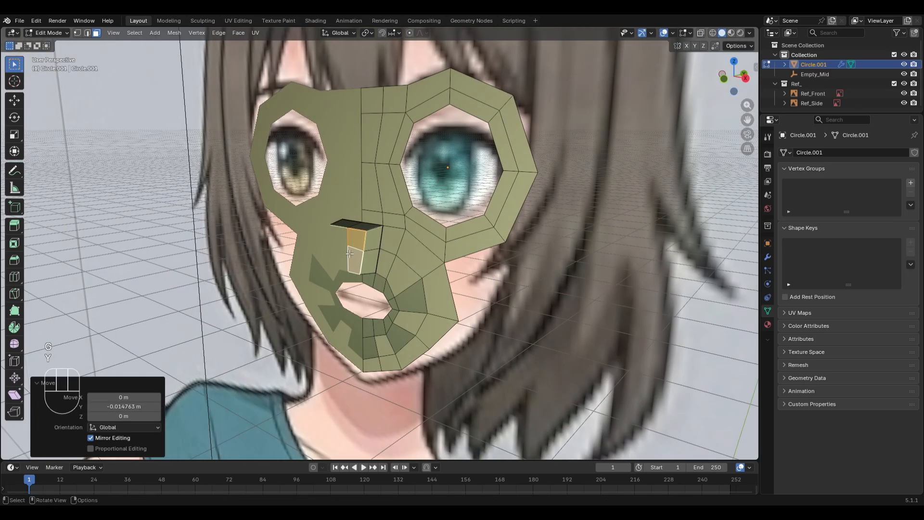
{"action": "scroll", "coordinate": [482, 267], "scroll_direction": "up", "scroll_amount": 1}
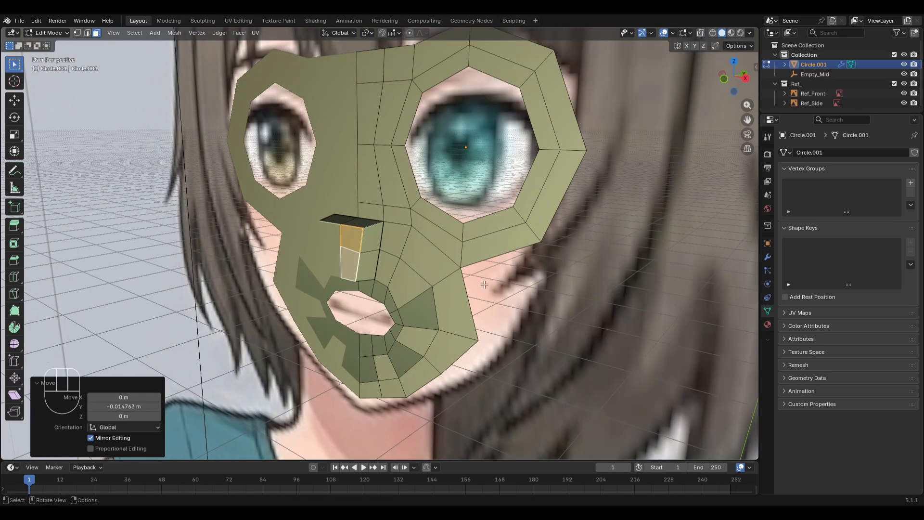
{"action": "mouse_move", "coordinate": [536, 238]}
{"action": "middle_mouse_down"}
{"action": "mouse_move", "coordinate": [537, 220]}
{"action": "mouse_move", "coordinate": [540, 233]}
{"action": "middle_mouse_up"}
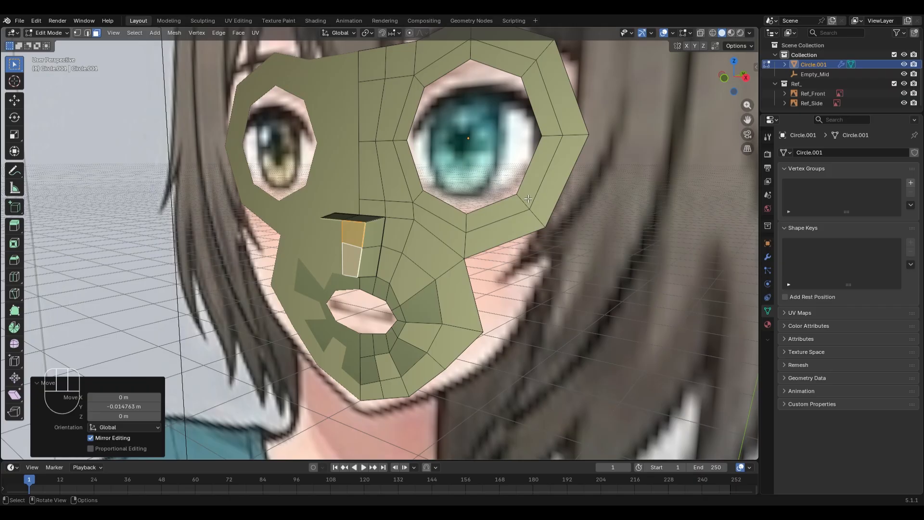
Recalculate the normals of the entire face mesh to the outside
{"action": "key", "text": "a"}
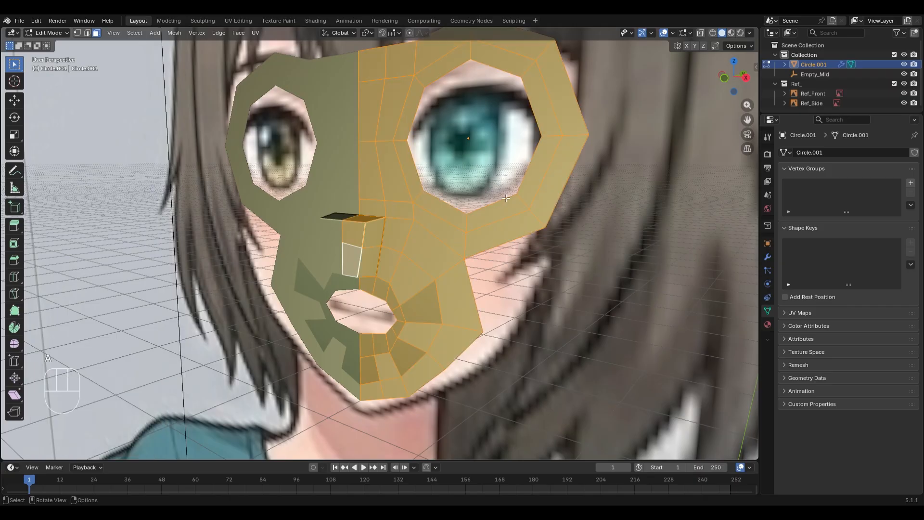
{"action": "key", "text": "F3"}
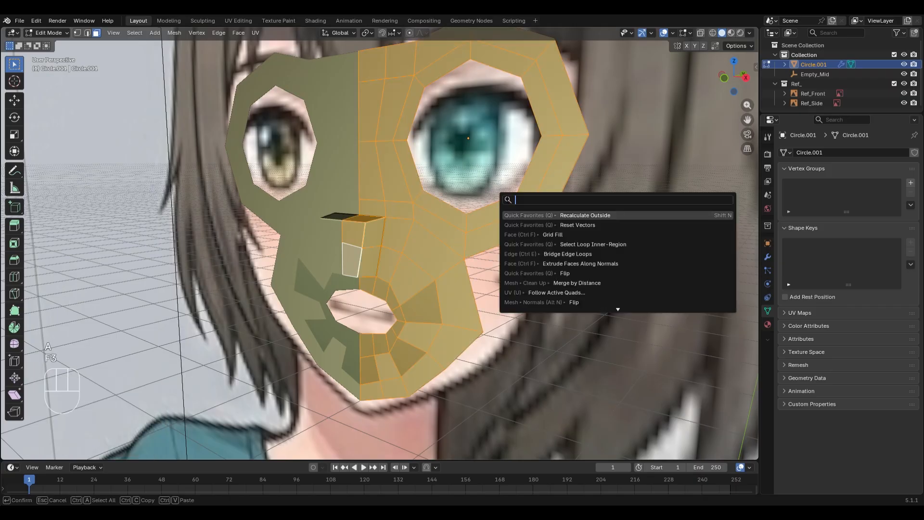
{"action": "type", "text": "recal"}
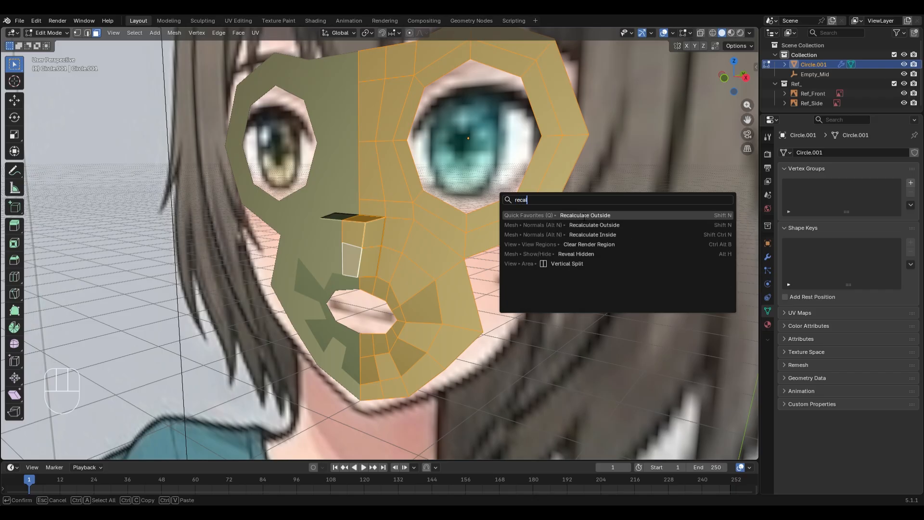
{"action": "key", "text": "Return"}
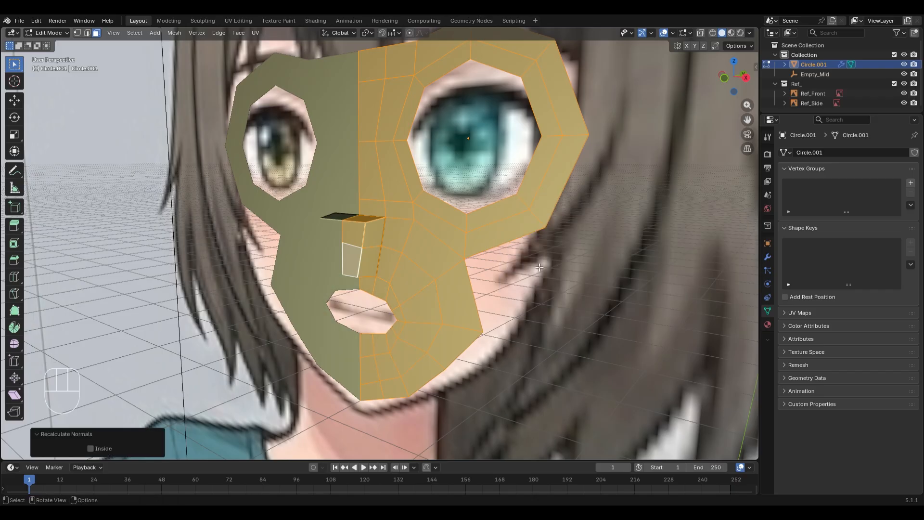
{"action": "key", "text": "Tab"}
{"action": "key", "text": "Tab"}
Shape the nose block's profile by moving the edge loop beside it and its upper front edge along Y
{"action": "key", "text": "2"}
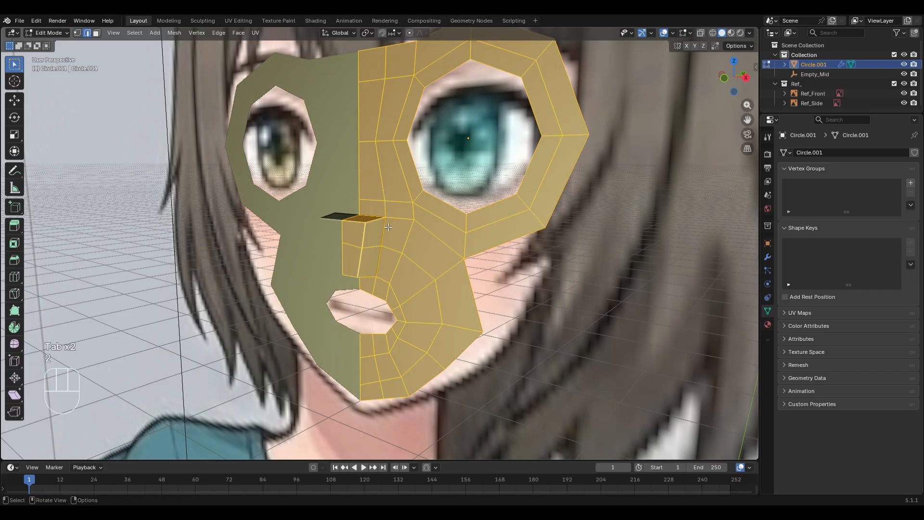
{"action": "left_click", "coordinate": [388, 227], "text": "alt"}
{"action": "middle_click_drag", "start_coordinate": [388, 227], "coordinate": [609, 372]}
{"action": "key", "text": "g"}
{"action": "key", "text": "y"}
{"action": "left_click", "coordinate": [449, 244]}
{"action": "left_click", "coordinate": [361, 221]}
{"action": "key", "text": "g"}
{"action": "key", "text": "y"}
{"action": "left_click", "coordinate": [453, 229]}
{"action": "key", "text": "3"}
{"action": "left_click", "coordinate": [613, 375]}
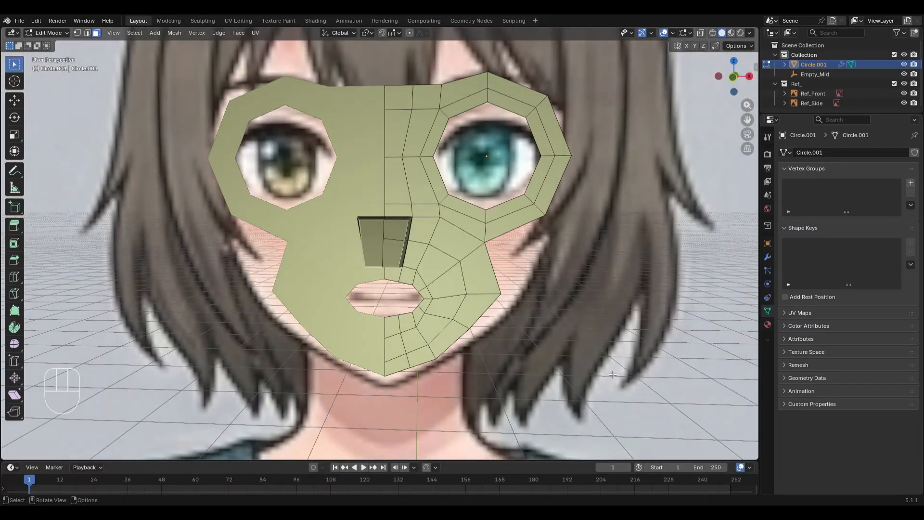
Add two centred vertical loop cuts next to the centre line, one below the mouth and one running up through the nose
{"action": "key", "text": "KP_1"}
{"action": "key", "text": "ctrl+r"}
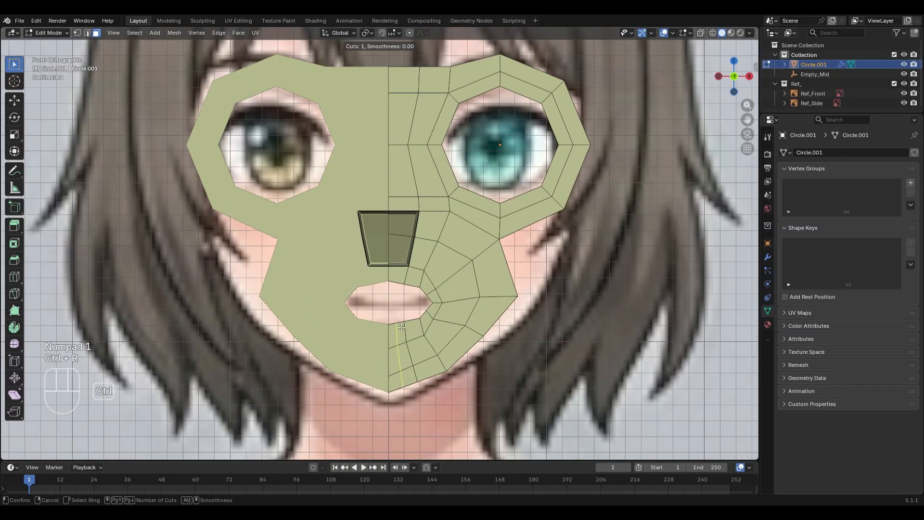
{"action": "left_click", "coordinate": [396, 344]}
{"action": "right_click", "coordinate": [397, 342]}
{"action": "key", "text": "ctrl+r"}
{"action": "left_click", "coordinate": [404, 275]}
{"action": "right_click", "coordinate": [415, 274]}
{"action": "middle_click_drag", "start_coordinate": [417, 273], "coordinate": [415, 233]}
Slide the new vertical edge loop through the nose closer to the centre line
{"action": "key", "text": "3"}
{"action": "left_click", "coordinate": [395, 199]}
{"action": "middle_click_drag", "start_coordinate": [395, 200], "coordinate": [434, 248]}
{"action": "key", "text": "2"}
{"action": "left_click", "coordinate": [416, 218], "text": "alt"}
{"action": "middle_click_drag", "start_coordinate": [416, 218], "coordinate": [631, 274]}
{"action": "key", "text": "g"}
{"action": "key", "text": "g"}
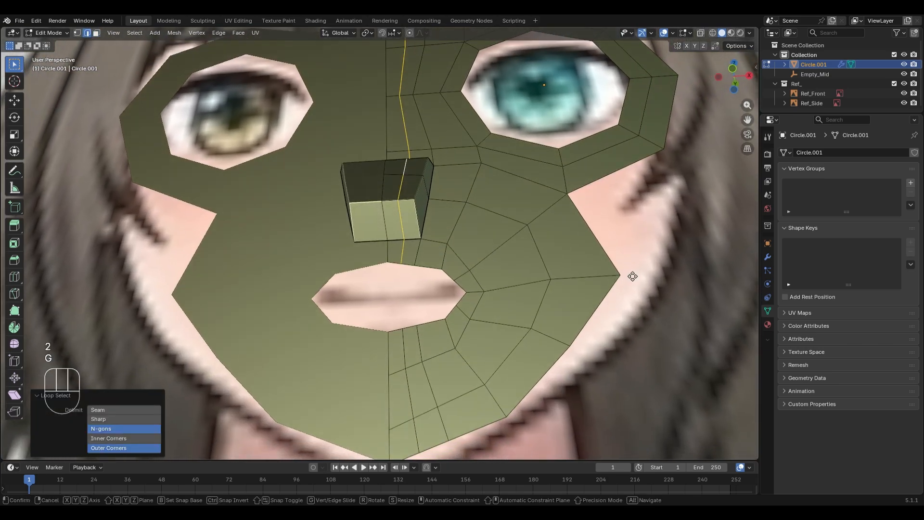
{"action": "left_click", "coordinate": [621, 270]}
Inset the outer face on the nose's underside by 0.0405 m to outline a nostril
{"action": "mouse_move", "coordinate": [413, 213]}
{"action": "middle_mouse_down"}
{"action": "mouse_move", "coordinate": [403, 244]}
{"action": "mouse_move", "coordinate": [402, 219]}
{"action": "middle_mouse_up"}
{"action": "key", "text": "3"}
{"action": "left_click", "coordinate": [403, 226]}
{"action": "key", "text": "i"}
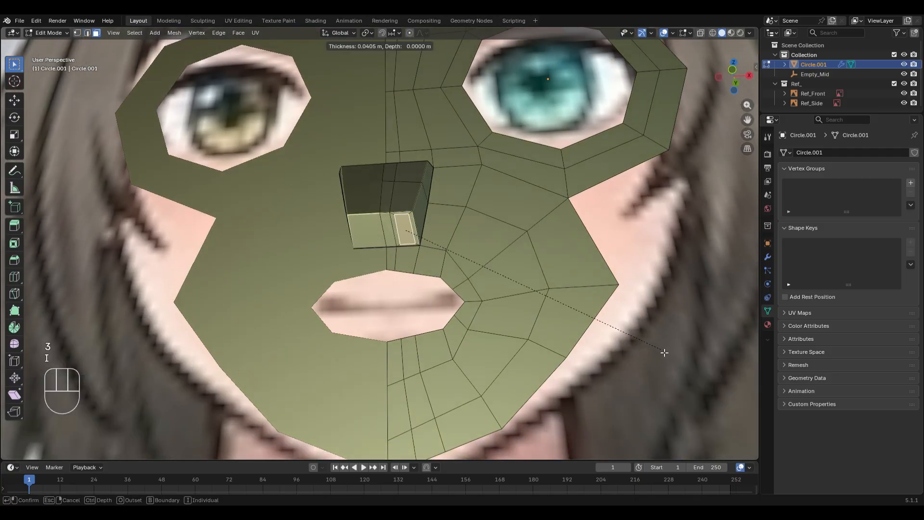
{"action": "left_click", "coordinate": [669, 353]}
{"action": "middle_click_drag", "start_coordinate": [504, 261], "coordinate": [505, 288]}
{"action": "key", "text": "e"}
{"action": "key", "text": "z"}
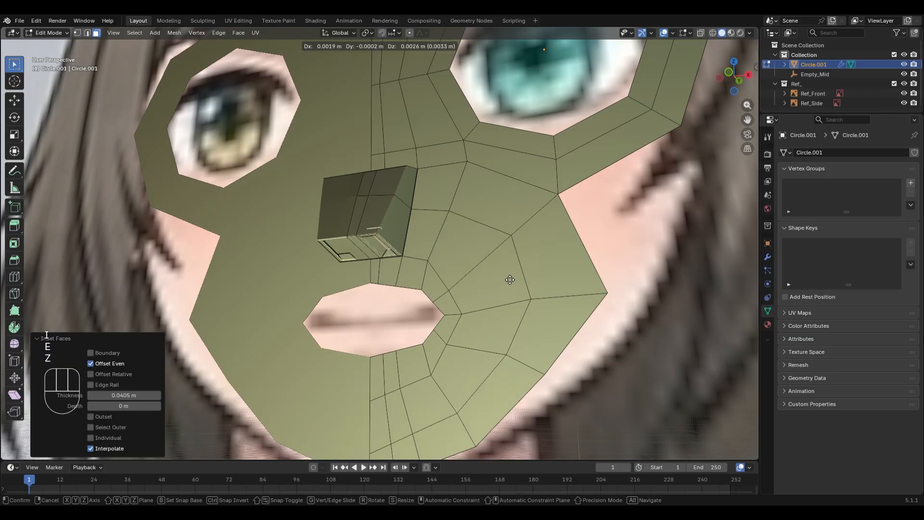
{"action": "left_click", "coordinate": [509, 264]}
{"action": "key", "text": "ctrl+z"}
{"action": "key", "text": "e"}
{"action": "key", "text": "s"}
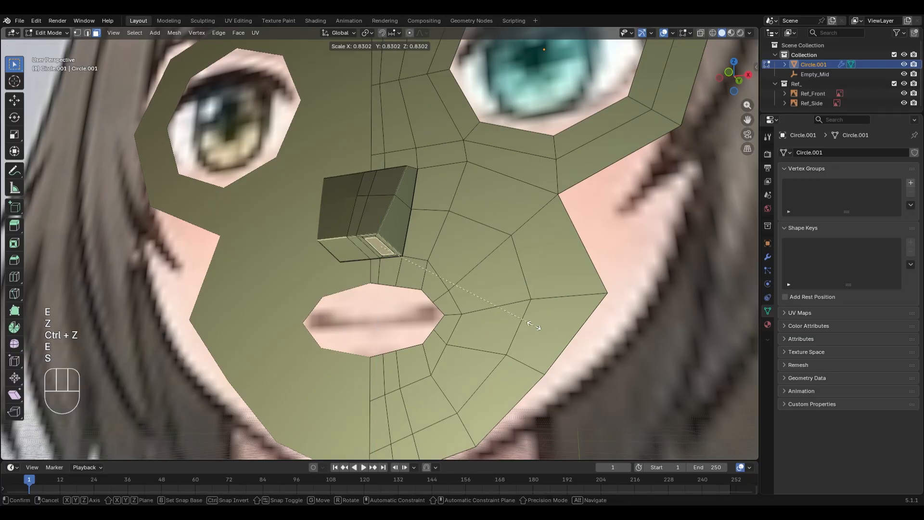
{"action": "left_click", "coordinate": [533, 326]}
{"action": "key", "text": "ctrl+z"}
{"action": "middle_click_drag", "start_coordinate": [527, 337], "coordinate": [556, 348]}
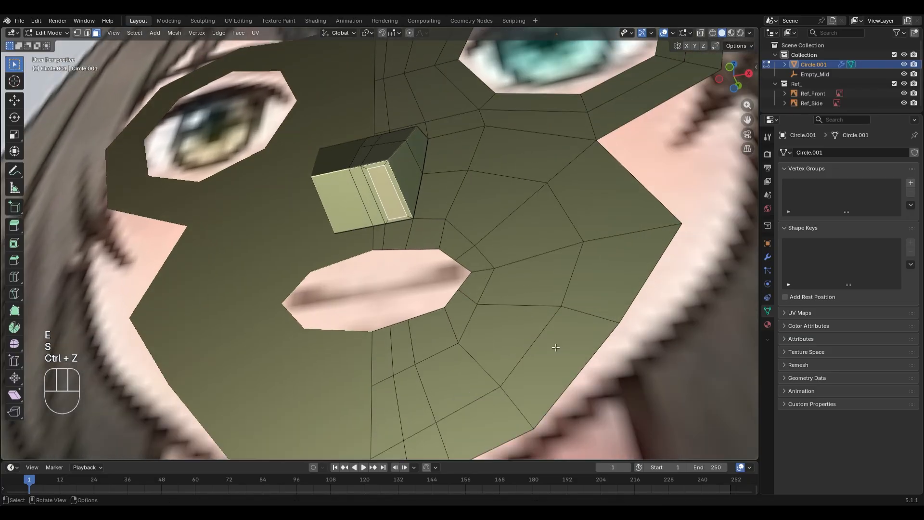
{"action": "key", "text": "e"}
{"action": "left_click", "coordinate": [584, 366]}
{"action": "key", "text": "ctrl+z"}
{"action": "key", "text": "e"}
{"action": "key", "text": "g"}
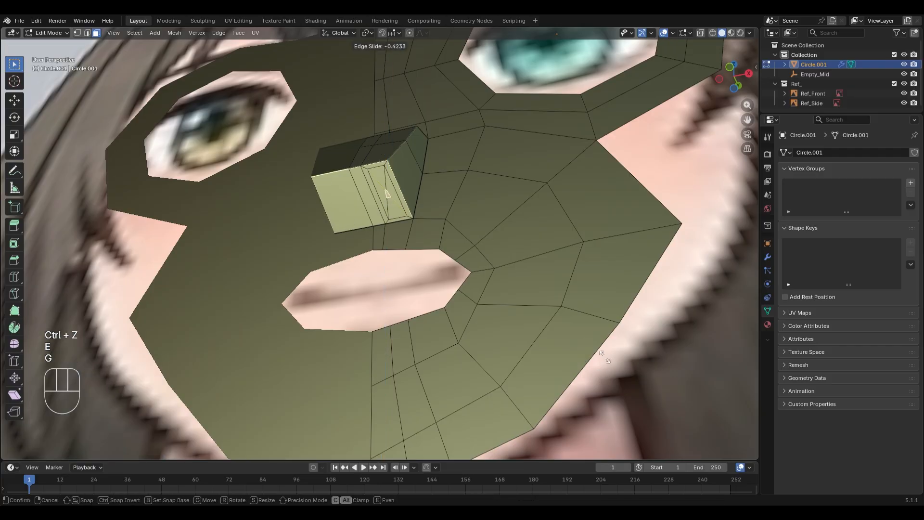
{"action": "left_click", "coordinate": [606, 365]}
{"action": "key", "text": "ctrl+z"}
{"action": "key", "text": "e"}
{"action": "left_click", "coordinate": [611, 385]}
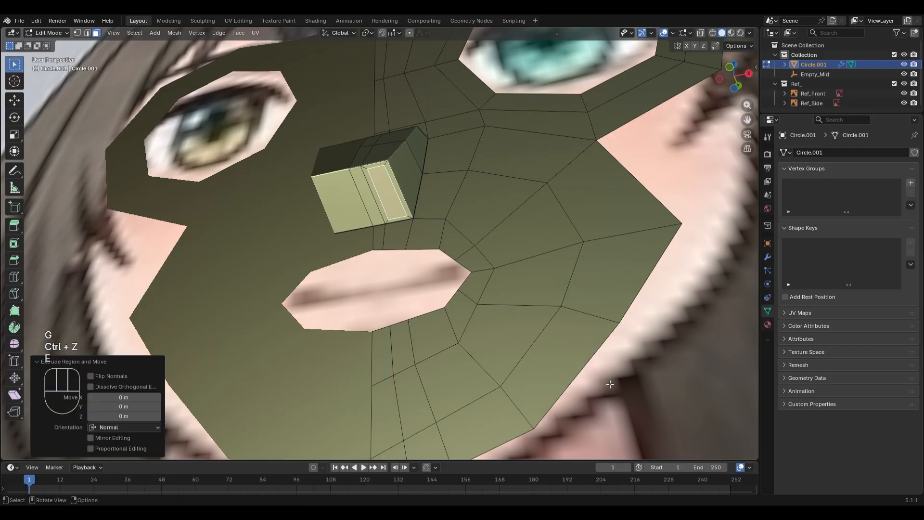
{"action": "key", "text": "g"}
{"action": "key", "text": "z"}
{"action": "left_click", "coordinate": [620, 374]}
{"action": "key", "text": "ctrl+z"}
{"action": "key", "text": "ctrl+z"}
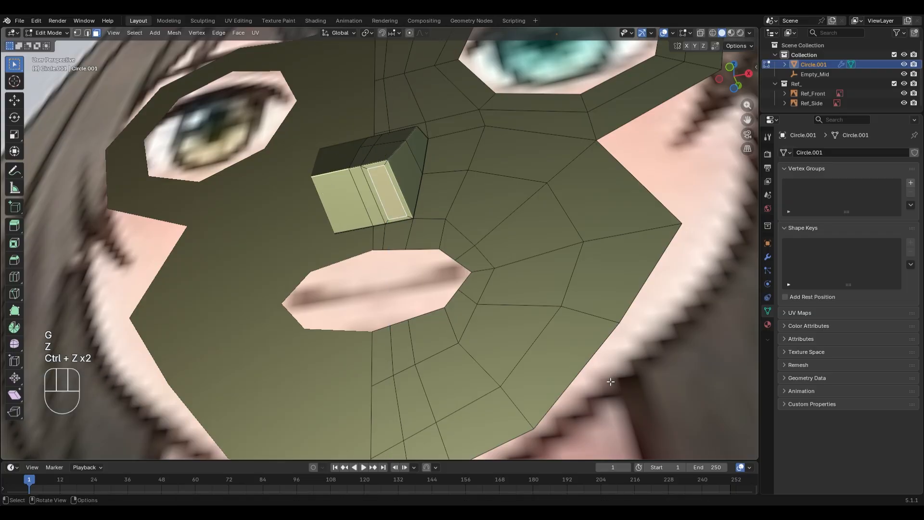
Extrude the nostril face about 0.009 m into the nose, scale it to 0.633, and check the cavity in X-ray
{"action": "key", "text": "e"}
{"action": "left_click", "coordinate": [641, 373]}
{"action": "key", "text": "s"}
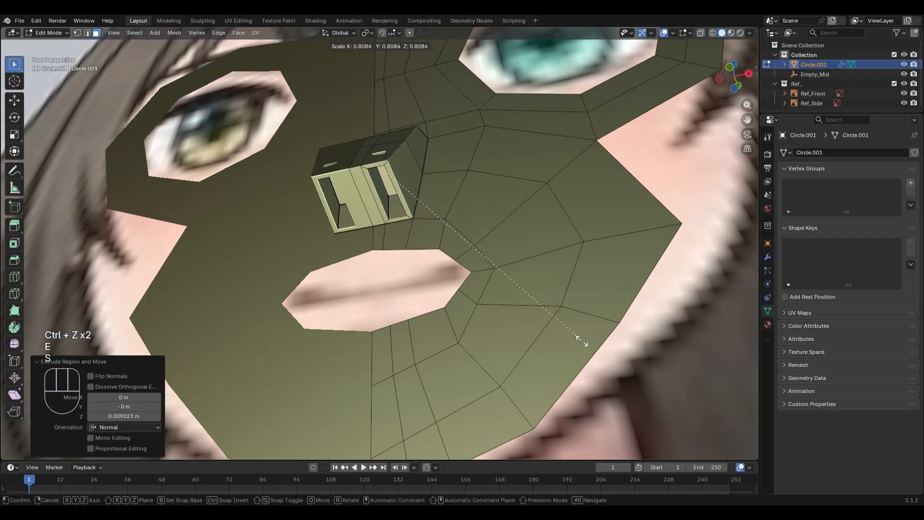
{"action": "left_click", "coordinate": [544, 310]}
{"action": "key", "text": "alt+z"}
{"action": "middle_click_drag", "start_coordinate": [599, 263], "coordinate": [471, 235]}
{"action": "key", "text": "alt+z"}
{"action": "middle_click_drag", "start_coordinate": [447, 174], "coordinate": [438, 250]}
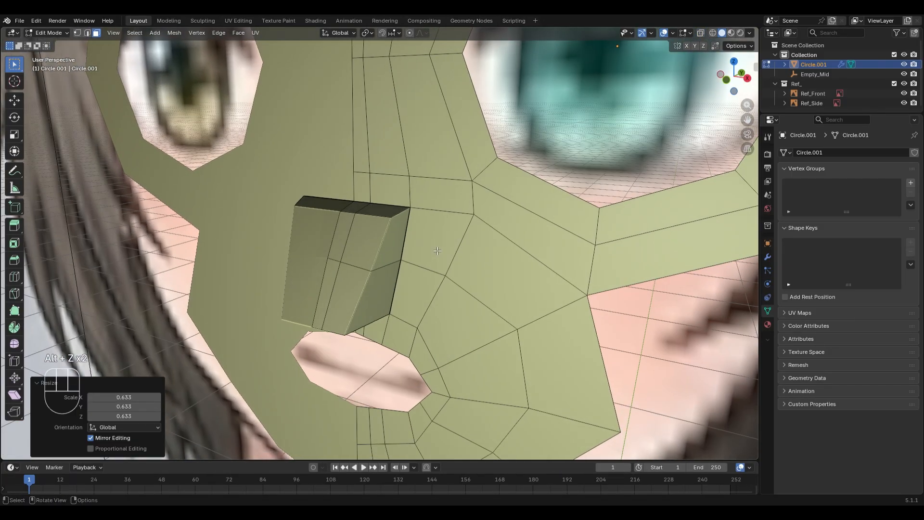
Try to move the upper front edge of the nose block vertically along Z
{"action": "middle_click_drag", "start_coordinate": [423, 208], "coordinate": [379, 204]}
{"action": "key", "text": "2"}
{"action": "left_click", "coordinate": [316, 229]}
{"action": "key", "text": "g"}
{"action": "key", "text": "z"}
{"action": "left_click", "coordinate": [493, 189]}
{"action": "key", "text": "ctrl+z"}
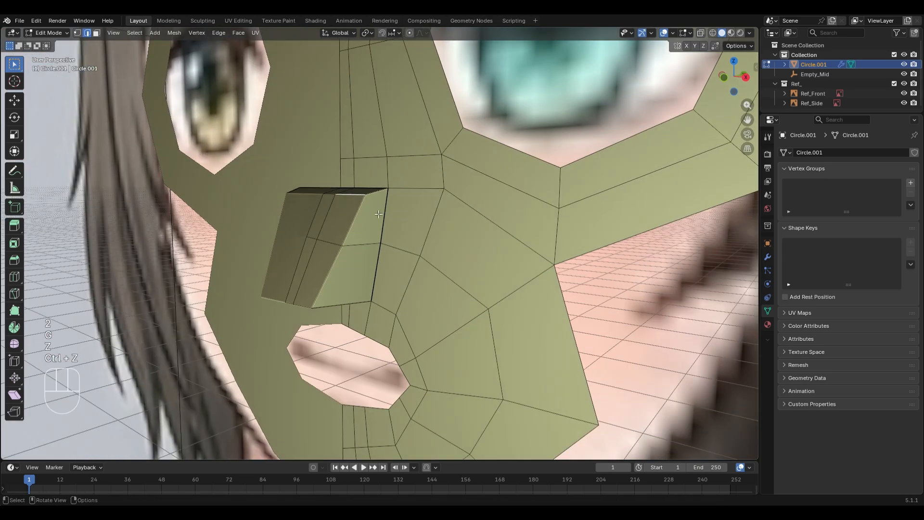
Try to extrude the mouth opening's edge loop inward at a scale of 0.3 and shift it along X
{"action": "middle_click_drag", "start_coordinate": [365, 273], "coordinate": [358, 193]}
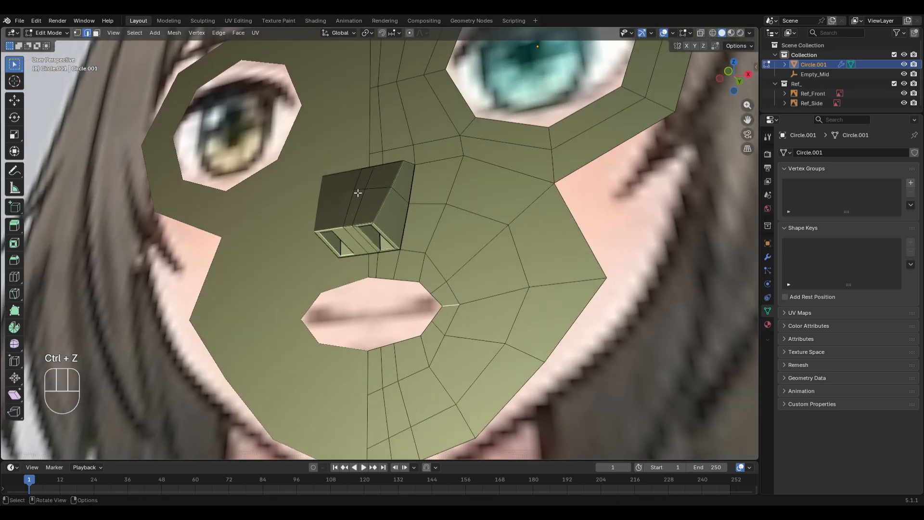
{"action": "middle_click_drag", "start_coordinate": [396, 312], "coordinate": [443, 279]}
{"action": "key", "text": "KP_1"}
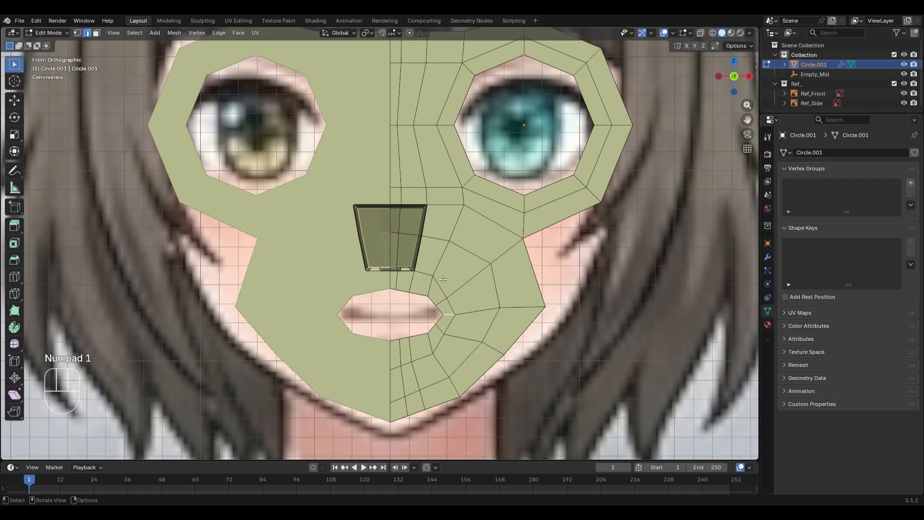
{"action": "left_click", "coordinate": [436, 310], "text": "alt"}
{"action": "key", "text": "e"}
{"action": "key", "text": "s"}
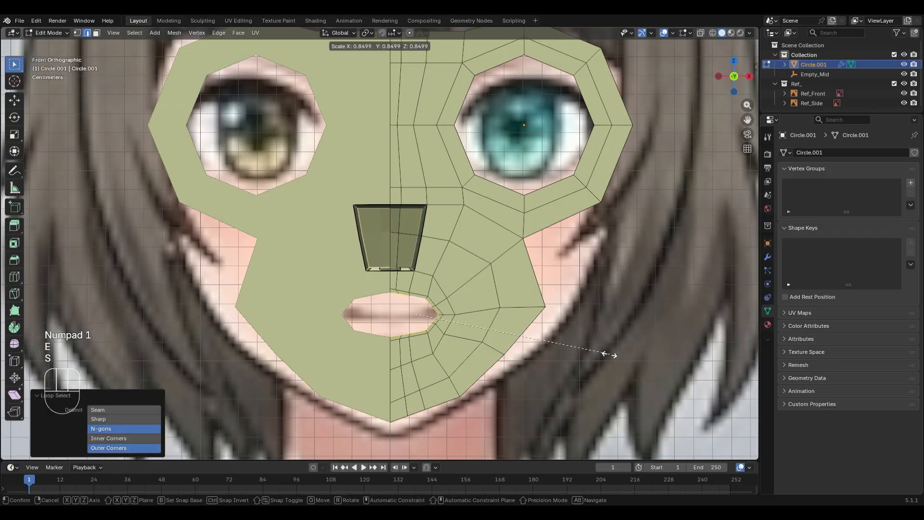
{"action": "left_click", "coordinate": [486, 325]}
{"action": "key", "text": "g"}
{"action": "key", "text": "x"}
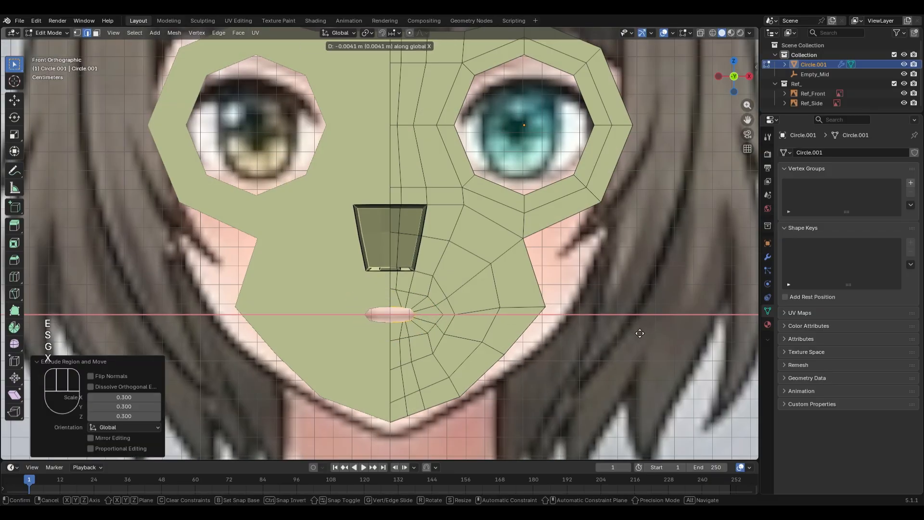
{"action": "left_click", "coordinate": [636, 331]}
{"action": "scroll", "coordinate": [633, 345], "scroll_direction": "up", "scroll_amount": 2}
Undo the shift and inward extrusion of the mouth loop, keeping the mouth's edge loop selected
{"action": "key", "text": "ctrl+z"}
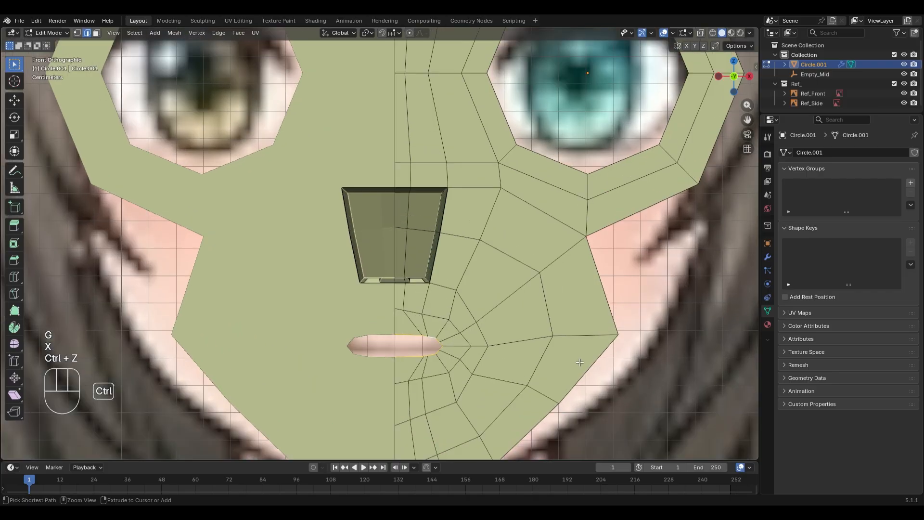
{"action": "key", "text": "ctrl+z"}
{"action": "key", "text": "ctrl+z"}
{"action": "key", "text": "ctrl+shift+z"}
{"action": "scroll", "coordinate": [580, 363], "scroll_direction": "down", "scroll_amount": 4}
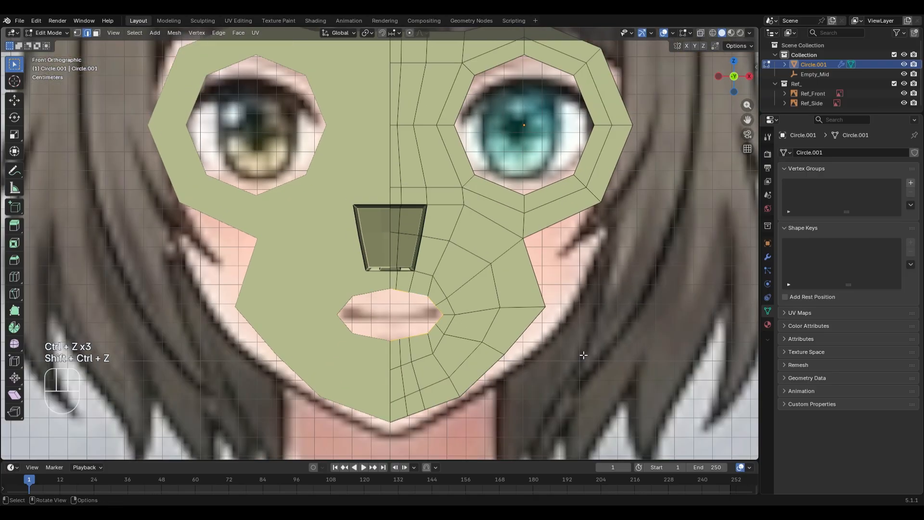
Extrude the mouth's edge loop inward at a scale of 0.47 and shift it about 0.005 m toward the face's centre along X
{"action": "mouse_move", "coordinate": [583, 362]}
{"action": "middle_mouse_down"}
{"action": "mouse_move", "coordinate": [614, 359]}
{"action": "mouse_move", "coordinate": [573, 355]}
{"action": "middle_mouse_up"}
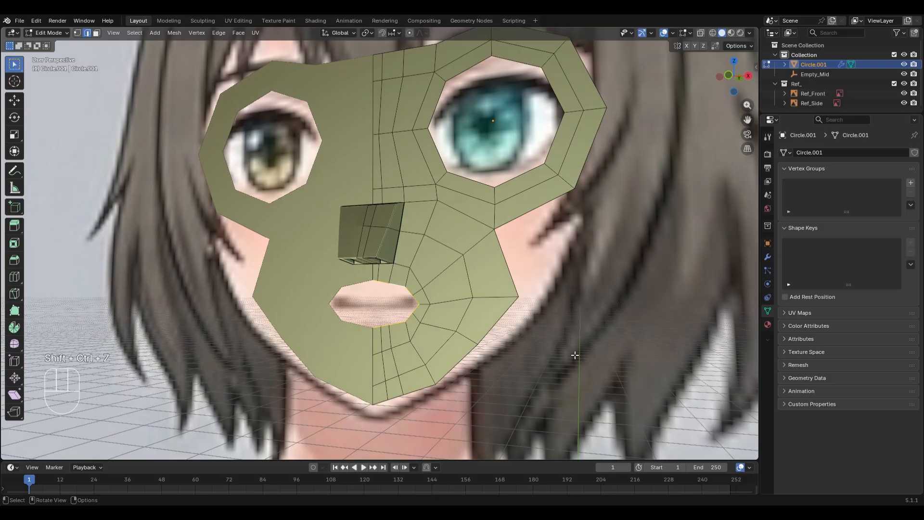
{"action": "key", "text": "KP_1"}
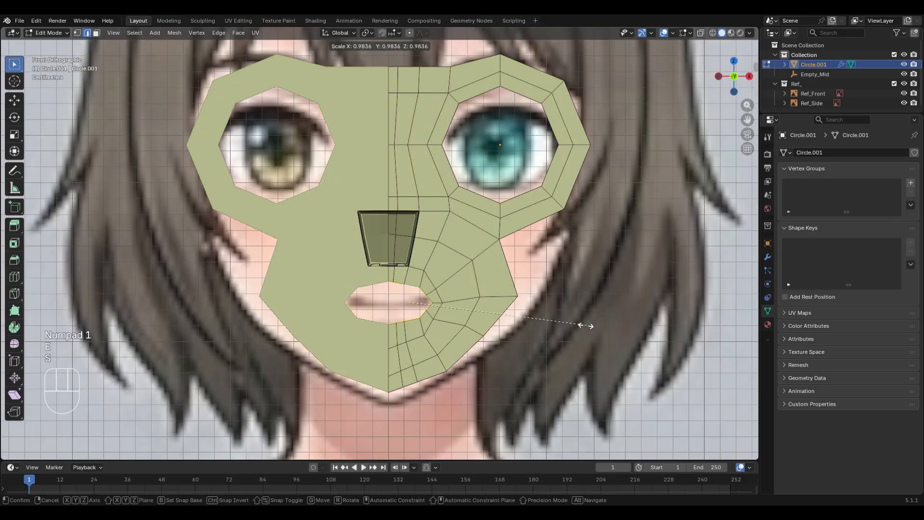
{"action": "key", "text": "e"}
{"action": "key", "text": "s"}
{"action": "left_click", "coordinate": [491, 301]}
{"action": "scroll", "coordinate": [646, 352], "scroll_direction": "up", "scroll_amount": 1}
{"action": "key", "text": "g"}
{"action": "key", "text": "x"}
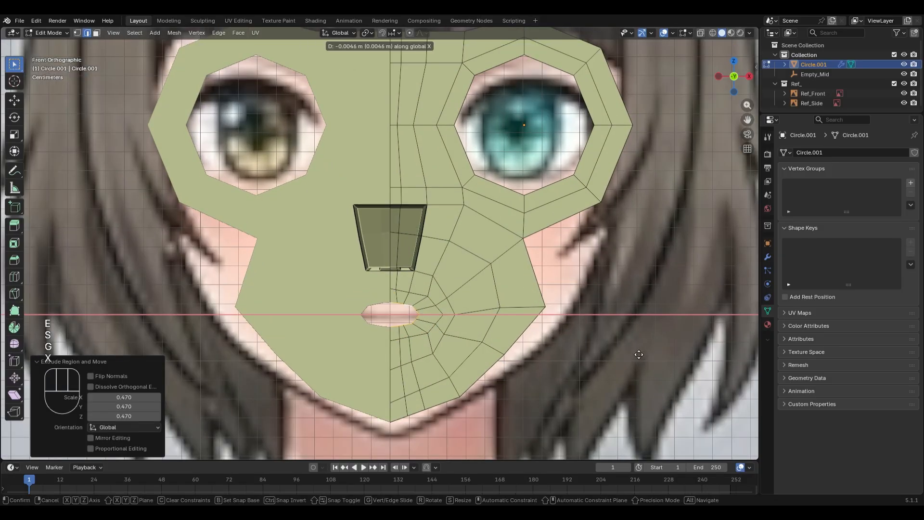
{"action": "left_click", "coordinate": [638, 353]}
Try to fill the mouth opening with faces between its upper and lower edges, starting at the centre line
{"action": "left_click", "coordinate": [395, 302]}
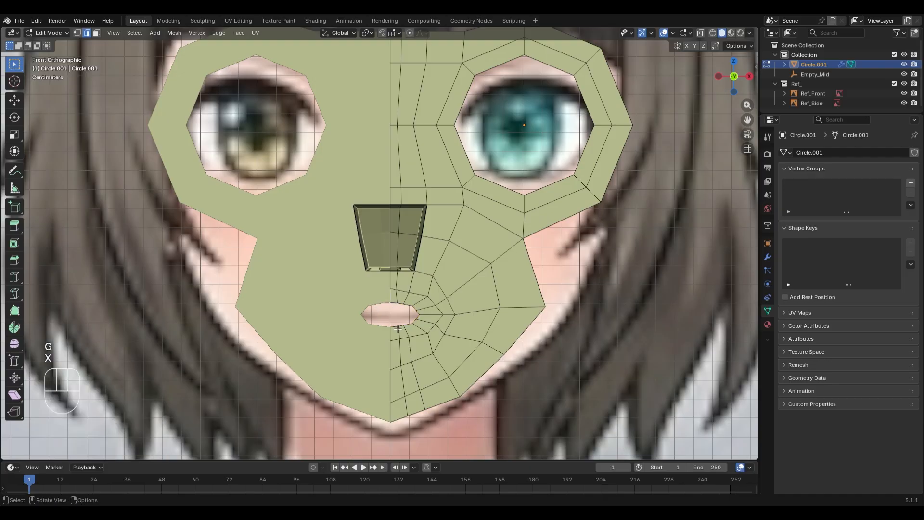
{"action": "left_click", "coordinate": [396, 330], "text": "shift"}
{"action": "key", "text": "f"}
{"action": "scroll", "coordinate": [423, 342], "scroll_direction": "up", "scroll_amount": 1}
{"action": "key", "text": "f"}
{"action": "key", "text": "f"}
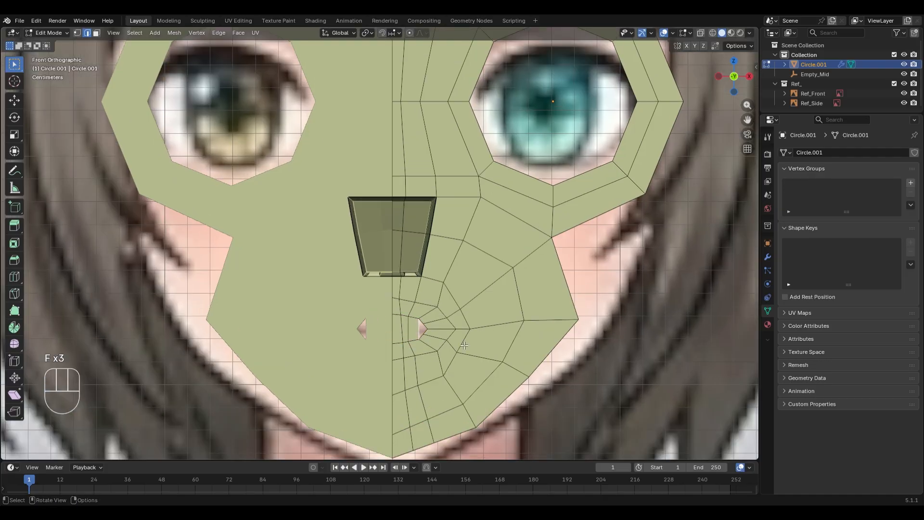
Add a horizontal loop cut through the mouth's fill faces and try moving vertices at the mouth corner
{"action": "scroll", "coordinate": [436, 341], "scroll_direction": "up", "scroll_amount": 2}
{"action": "key", "text": "ctrl+r"}
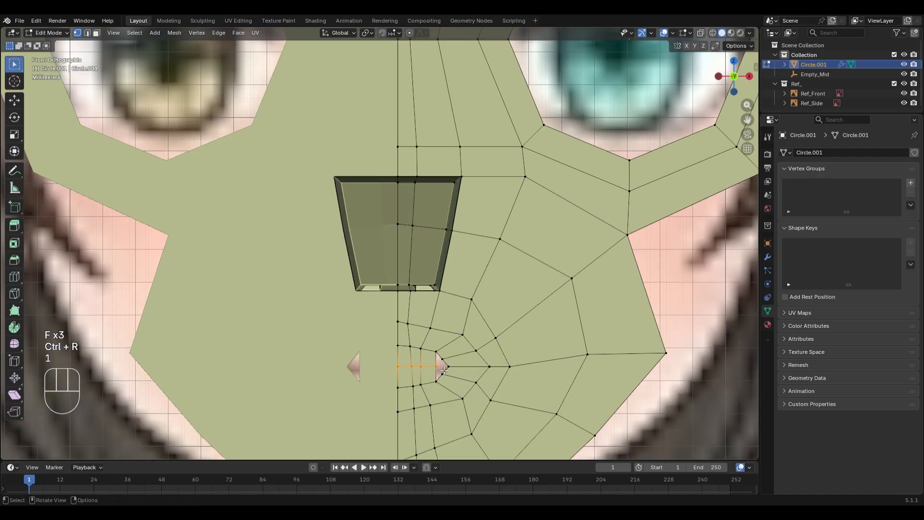
{"action": "left_click", "coordinate": [442, 369]}
{"action": "key", "text": "1"}
{"action": "key", "text": "g"}
{"action": "left_click", "coordinate": [503, 383]}
{"action": "key", "text": "ctrl+z"}
{"action": "key", "text": "ctrl+z"}
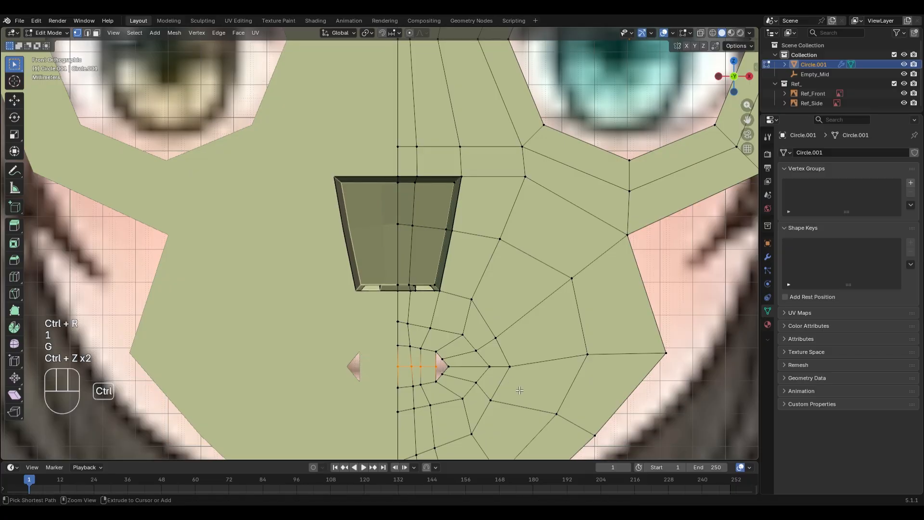
Undo the mouth's loop cut and fill faces until the mouth is an open hole again
{"action": "key", "text": "2"}
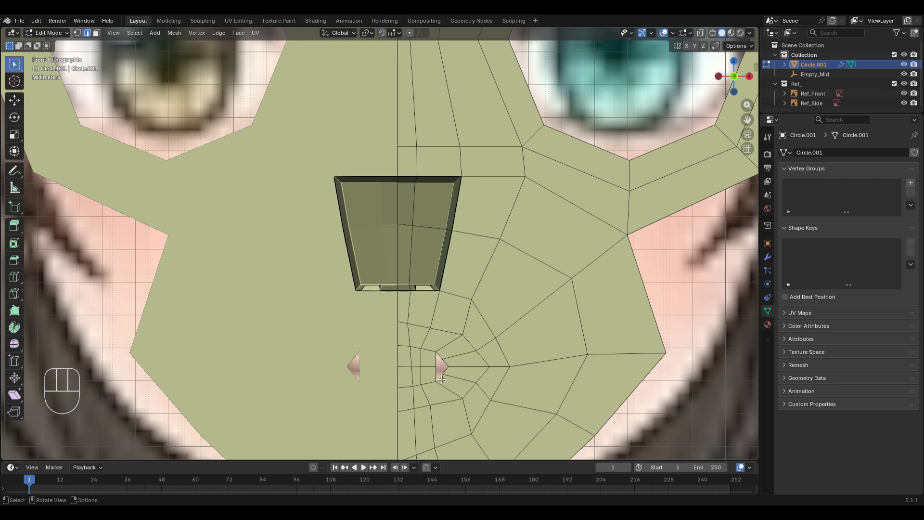
{"action": "key", "text": "ctrl+z"}
{"action": "key", "text": "ctrl+z"}
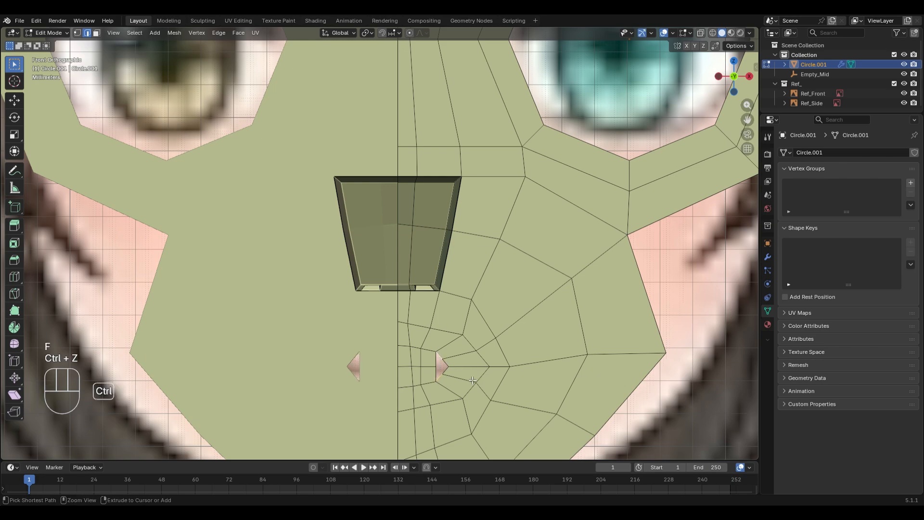
{"action": "middle_click_drag", "start_coordinate": [481, 380], "coordinate": [522, 388], "text": "ctrl"}
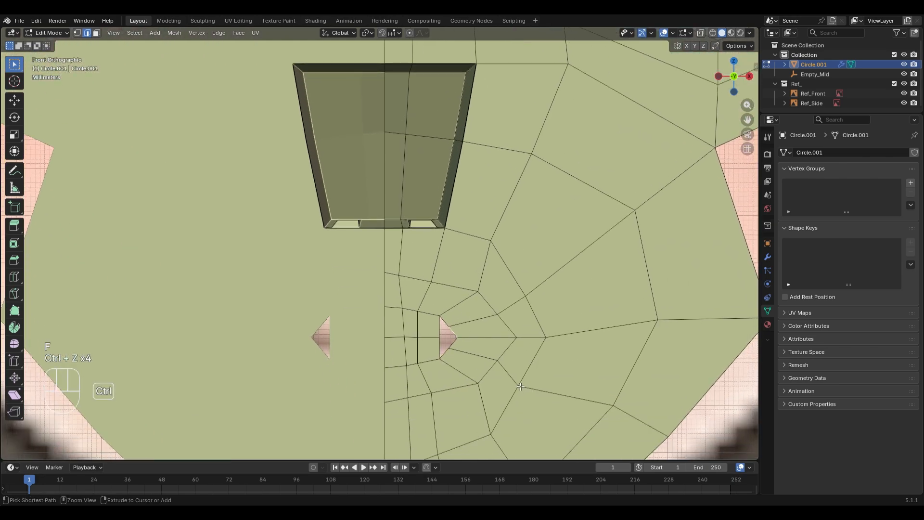
{"action": "key", "text": "ctrl+z"}
{"action": "key", "text": "ctrl+z"}
{"action": "key", "text": "ctrl+z"}
{"action": "key", "text": "ctrl+z"}
{"action": "key", "text": "ctrl+z"}
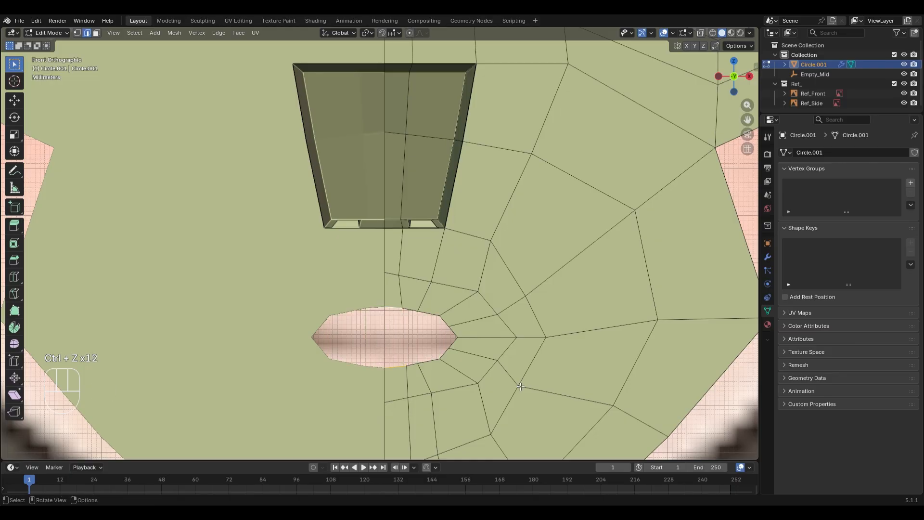
Bridge the mouth opening's matching upper and lower edges with Bridge Edge Loops, leaving the corner open
{"action": "key", "text": "3"}
{"action": "key", "text": "2"}
{"action": "left_click", "coordinate": [408, 366], "text": "shift"}
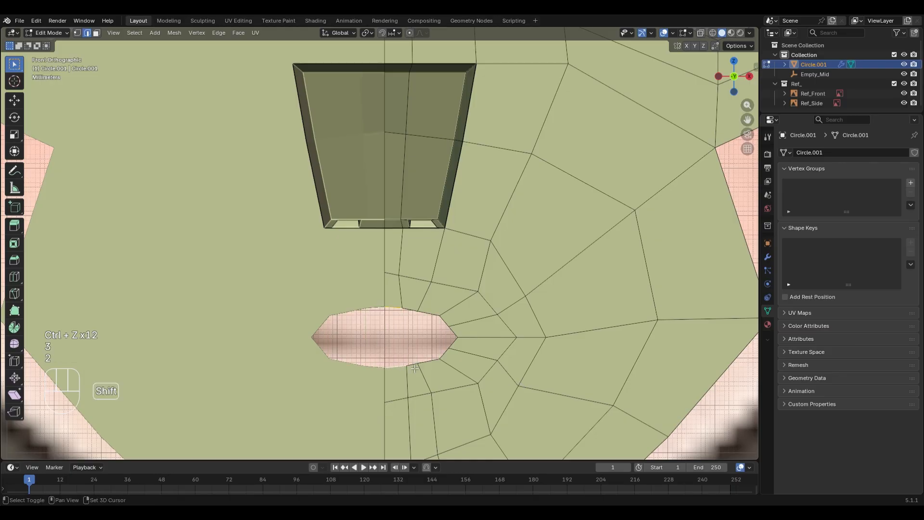
{"action": "left_click", "coordinate": [419, 333], "text": "shift"}
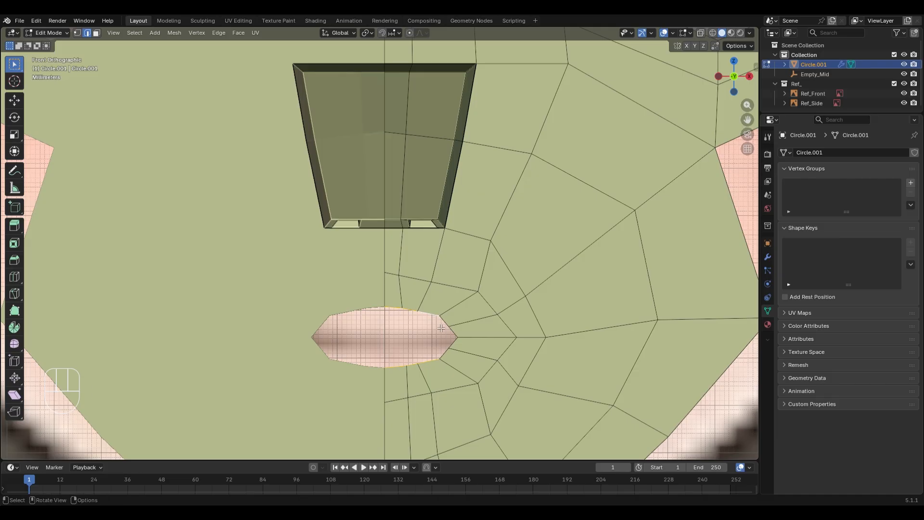
{"action": "key", "text": "shift"}
{"action": "left_click", "coordinate": [449, 355], "text": "shift"}
{"action": "key", "text": "q"}
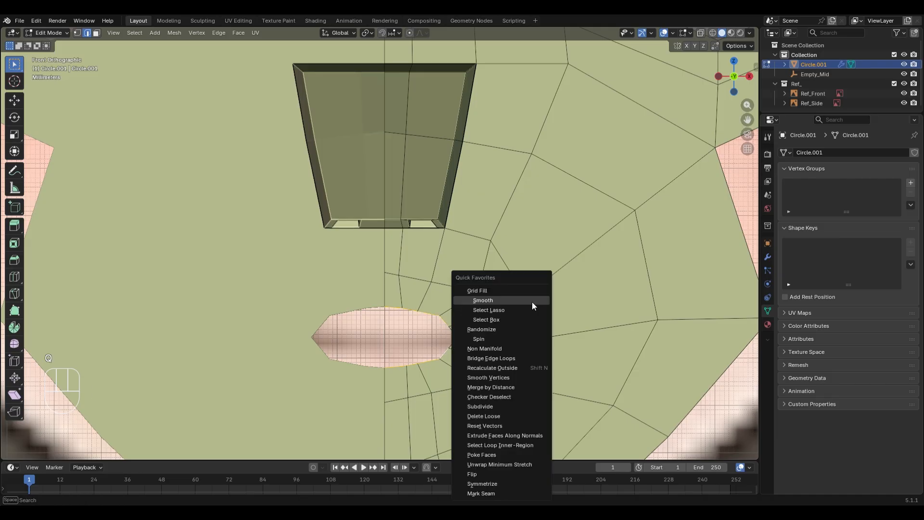
{"action": "left_click", "coordinate": [524, 360]}
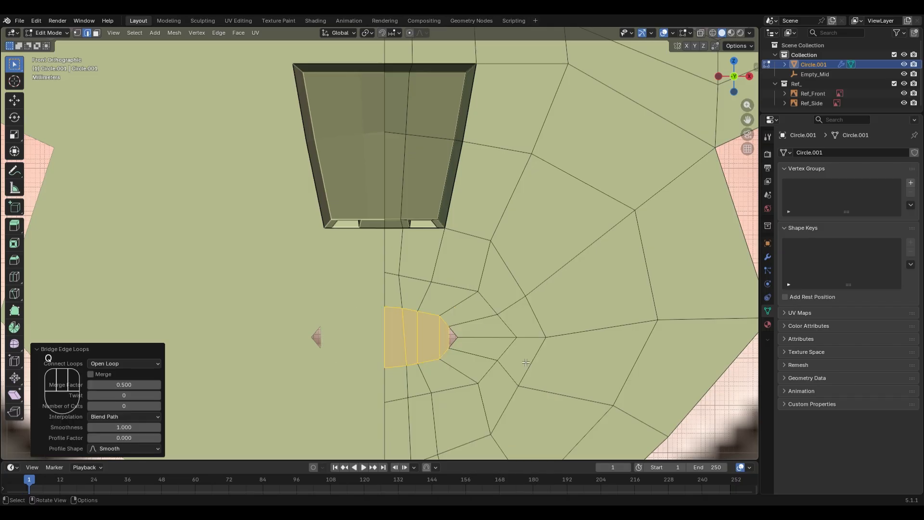
{"action": "key", "text": "ctrl+z"}
{"action": "key", "text": "q"}
{"action": "left_click", "coordinate": [536, 336]}
Add a horizontal loop cut across the bridged mouth faces and fill the remaining gap at the mouth corner
{"action": "key", "text": "ctrl+r"}
{"action": "left_click", "coordinate": [416, 337]}
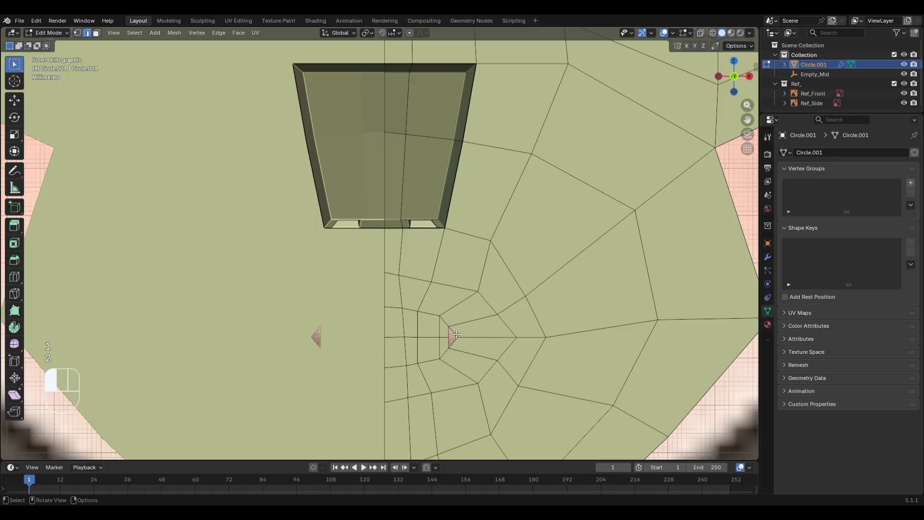
{"action": "scroll", "coordinate": [491, 338], "scroll_direction": "down", "scroll_amount": 1}
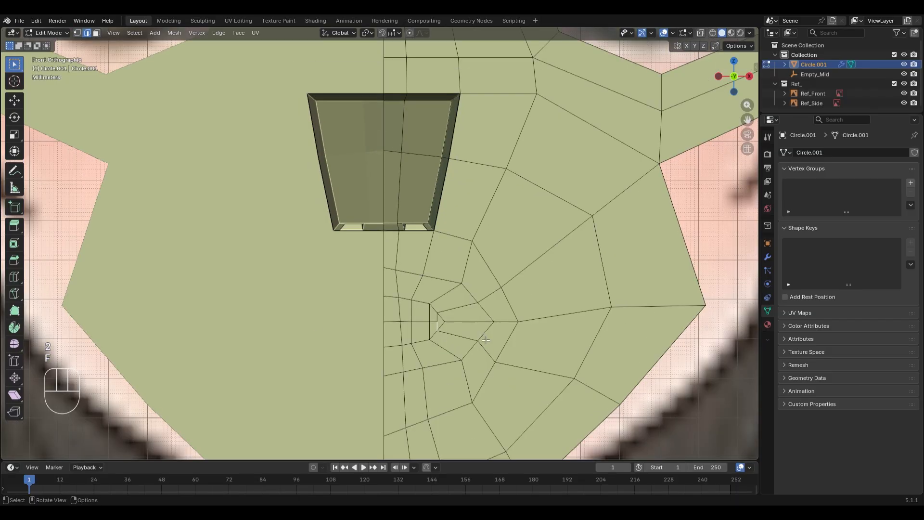
{"action": "key", "text": "ctrl+r"}
{"action": "right_click", "coordinate": [452, 325]}
{"action": "key", "text": "ctrl+r"}
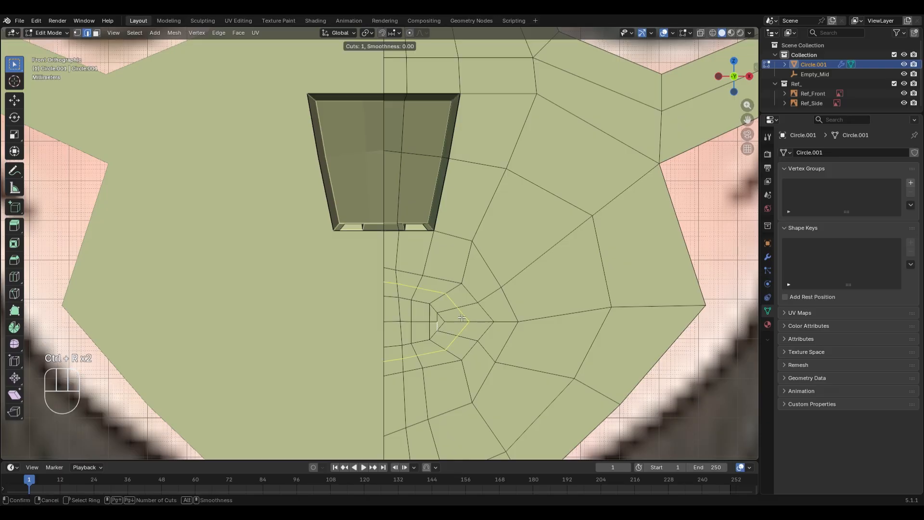
{"action": "right_click", "coordinate": [448, 319]}
Extrude the outer cheek edge outward in front view, then rotate and move it to follow the face outline
{"action": "scroll", "coordinate": [529, 347], "scroll_direction": "down", "scroll_amount": 2}
{"action": "middle_click_drag", "start_coordinate": [561, 354], "coordinate": [377, 311]}
{"action": "scroll", "coordinate": [414, 303], "scroll_direction": "down", "scroll_amount": 2}
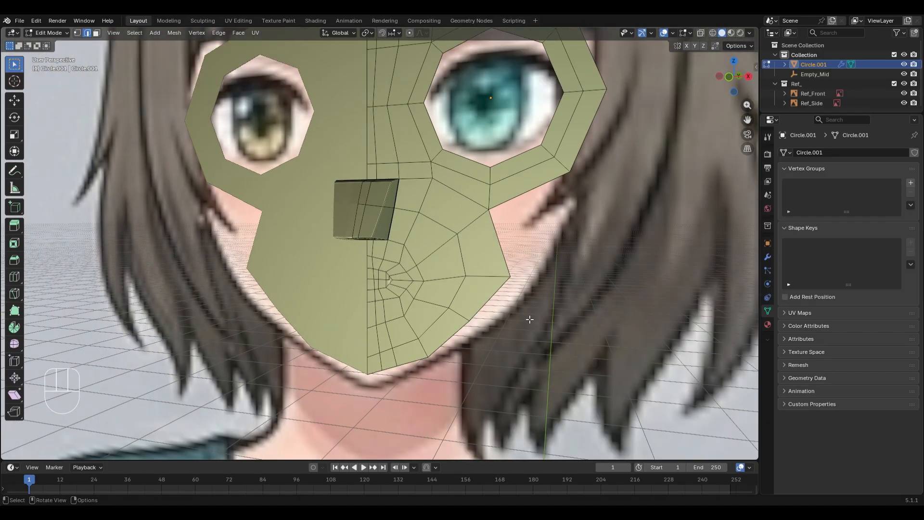
{"action": "middle_click_drag", "start_coordinate": [530, 319], "coordinate": [489, 312]}
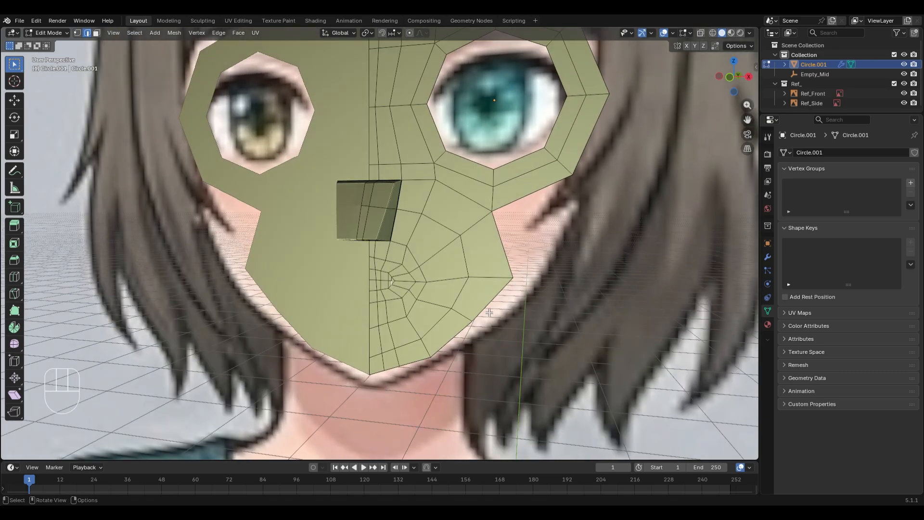
{"action": "key", "text": "KP_1"}
{"action": "key", "text": "e"}
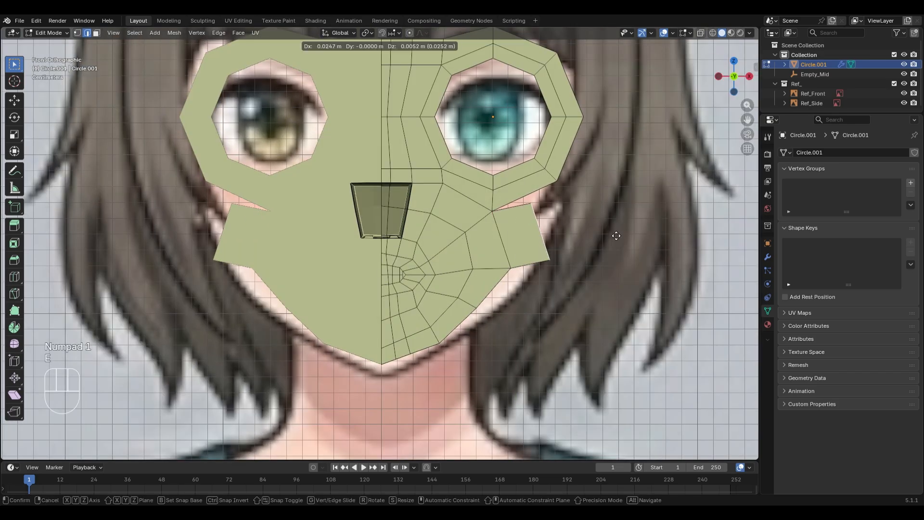
{"action": "left_click", "coordinate": [616, 236]}
{"action": "key", "text": "r"}
{"action": "left_click", "coordinate": [684, 278]}
{"action": "key", "text": "g"}
{"action": "left_click", "coordinate": [668, 276]}
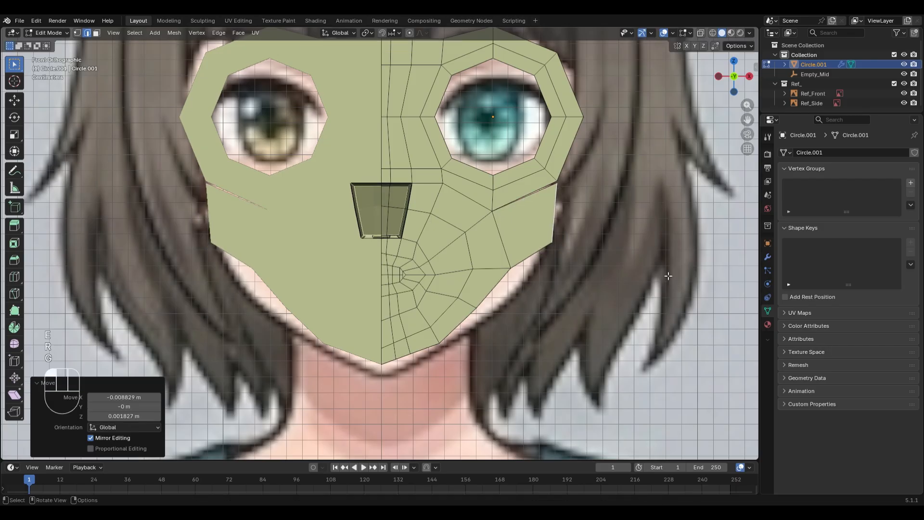
Enable Auto Merge for mesh editing with a merge threshold of 0.01 m
{"action": "left_click", "coordinate": [734, 45]}
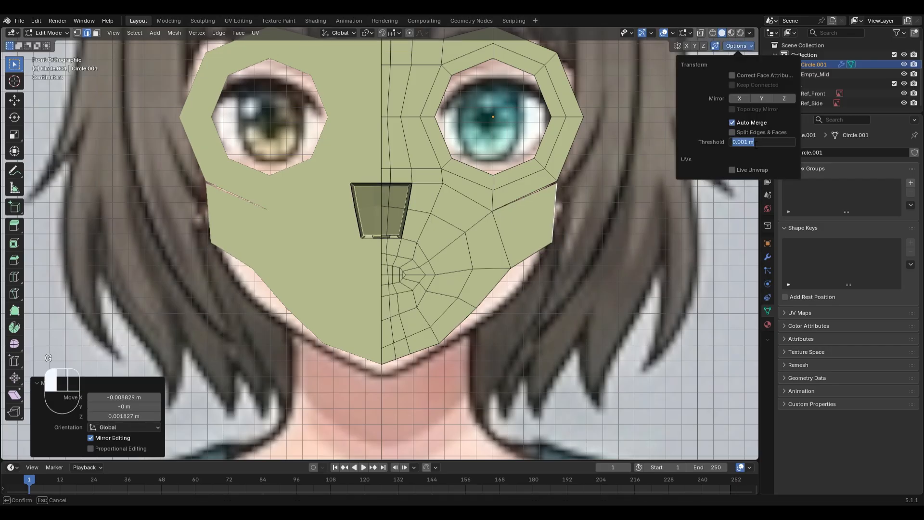
{"action": "type", "text": "0.01"}
{"action": "key", "text": "Return"}
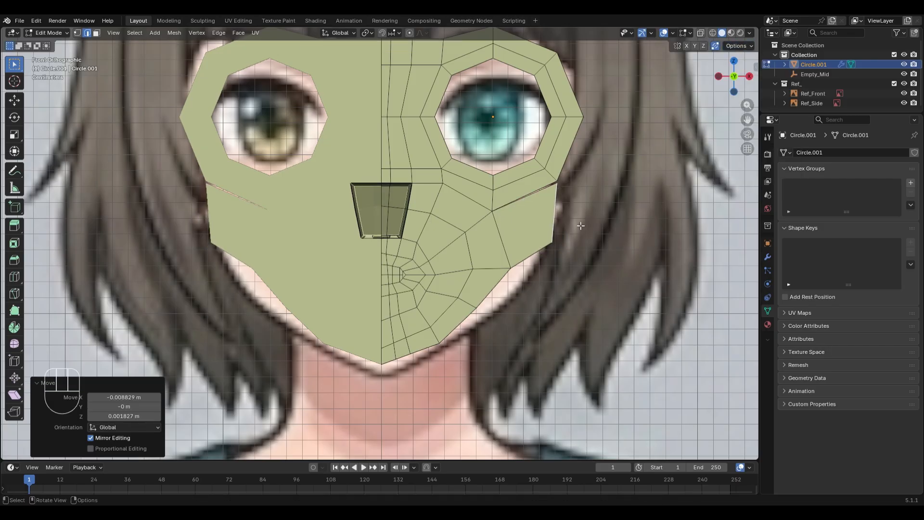
Move the extruded cheek edge so its upper vertices merge with the lower outer rim of the eye ring
{"action": "key", "text": "g"}
{"action": "left_click", "coordinate": [648, 248]}
{"action": "key", "text": "1"}
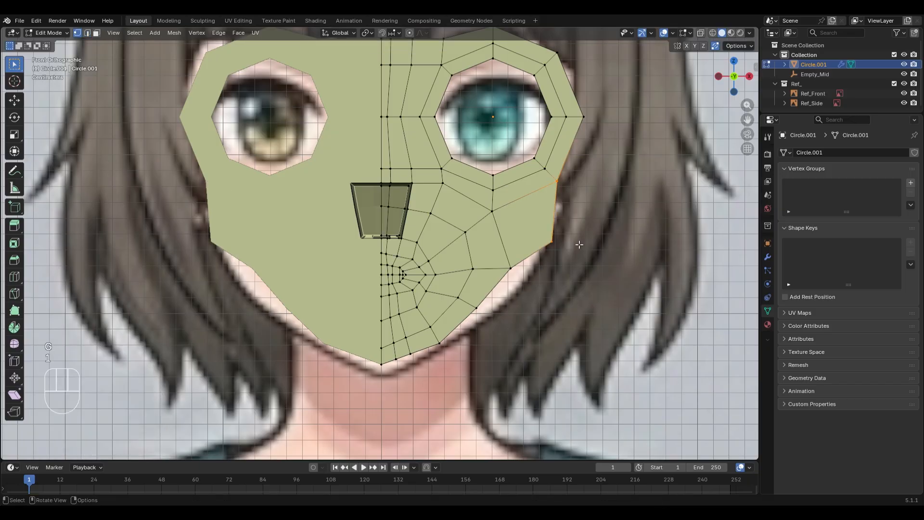
Undo the cheek edge's moves, rotation and extrusion
{"action": "key", "text": "ctrl+z"}
{"action": "key", "text": "ctrl+z"}
{"action": "key", "text": "ctrl+z"}
{"action": "key", "text": "ctrl+z"}
{"action": "key", "text": "ctrl+z"}
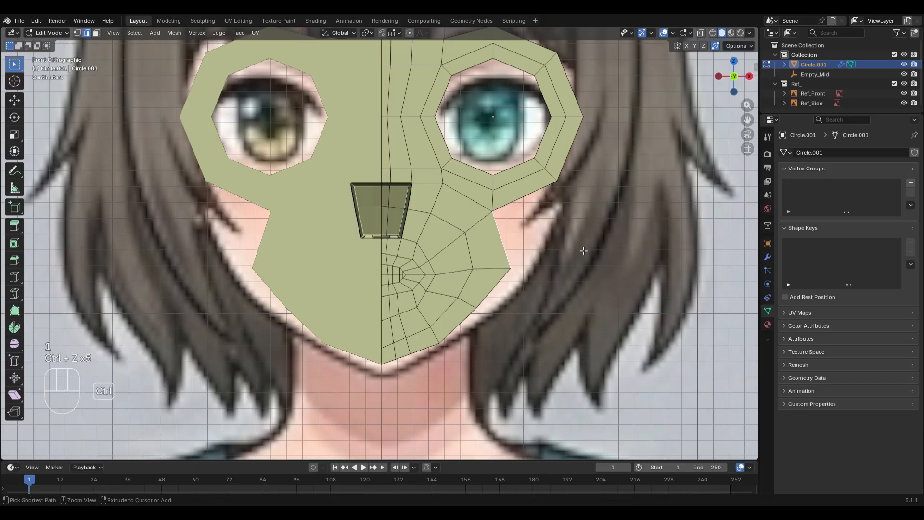
Extrude the outer cheek edge about 0.039 m in X and 0.020 m in Z, merging it with the eye ring
{"action": "key", "text": "e"}
{"action": "left_click", "coordinate": [692, 192]}
{"action": "key", "text": "r"}
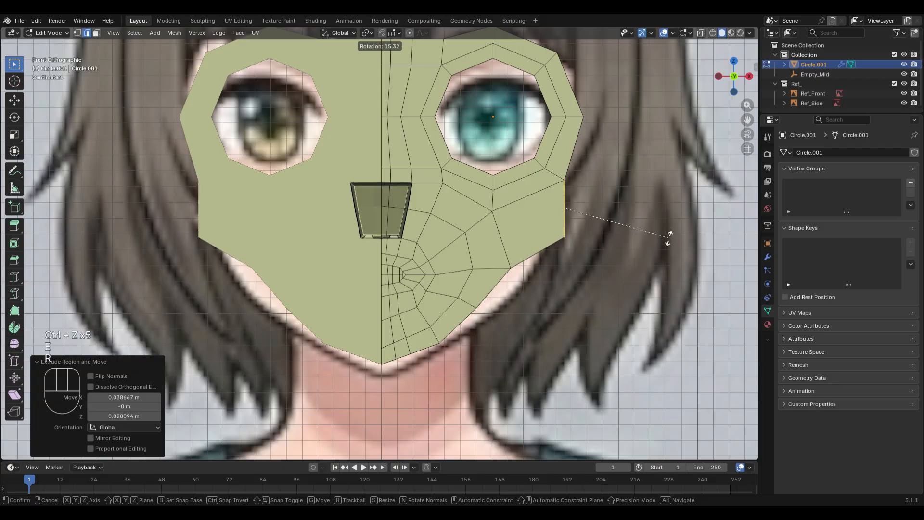
{"action": "key", "text": "ctrl+z"}
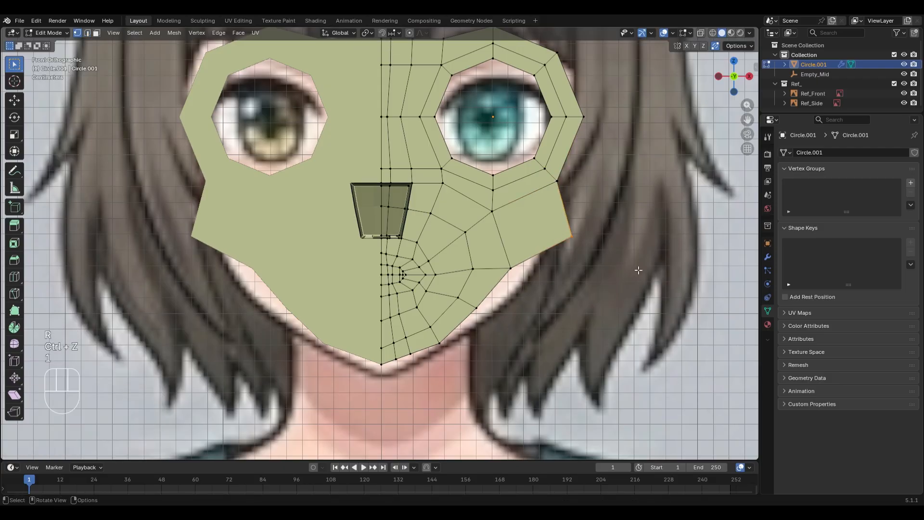
Pull the cheek strip's lower outer vertex in to the face outline and extrude the next jaw edge about 0.015 m in X and 0.010 m in Z
{"action": "key", "text": "g"}
{"action": "left_click", "coordinate": [578, 272]}
{"action": "key", "text": "2"}
{"action": "key", "text": "e"}
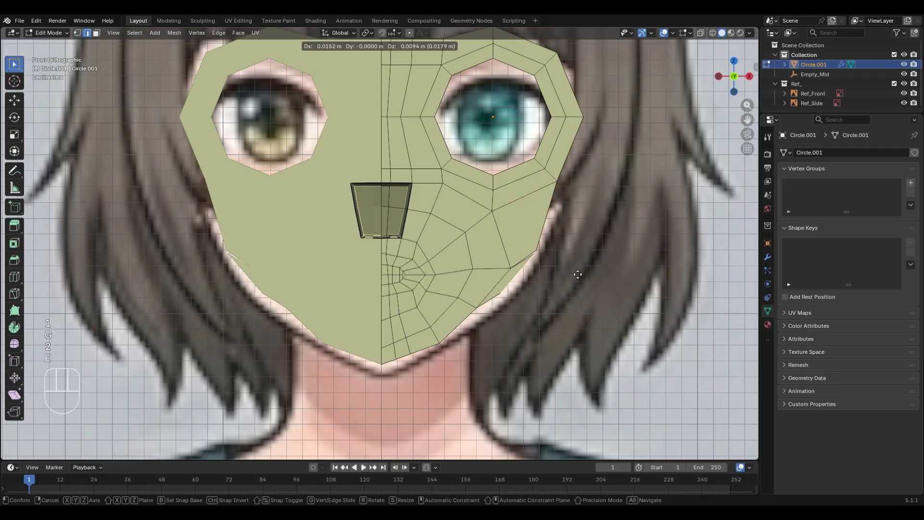
{"action": "left_click", "coordinate": [577, 273]}
Move the newly extruded jaw edge about -0.008 m in X and -0.017 m in Z to follow the face outline
{"action": "key", "text": "g"}
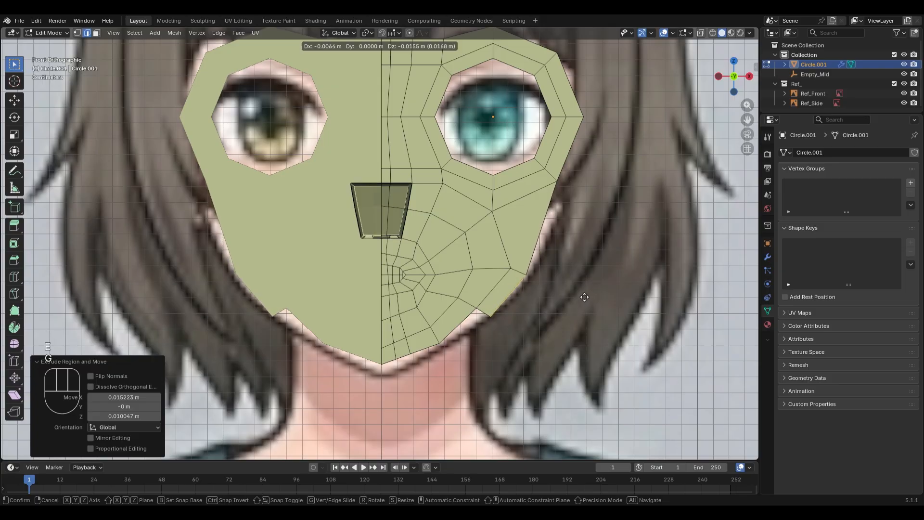
{"action": "left_click", "coordinate": [582, 297]}
{"action": "key", "text": "ctrl+r"}
{"action": "right_click", "coordinate": [508, 288]}
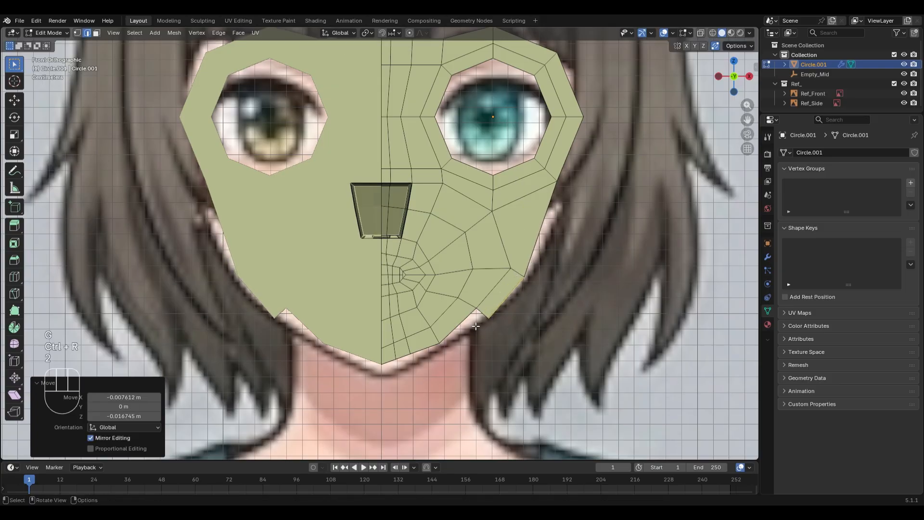
Extrude the next lower jaw edge outward and fit its outer vertex to the reference's jawline
{"action": "key", "text": "e"}
{"action": "left_click", "coordinate": [512, 336]}
{"action": "key", "text": "1"}
{"action": "left_click", "coordinate": [462, 369]}
{"action": "key", "text": "g"}
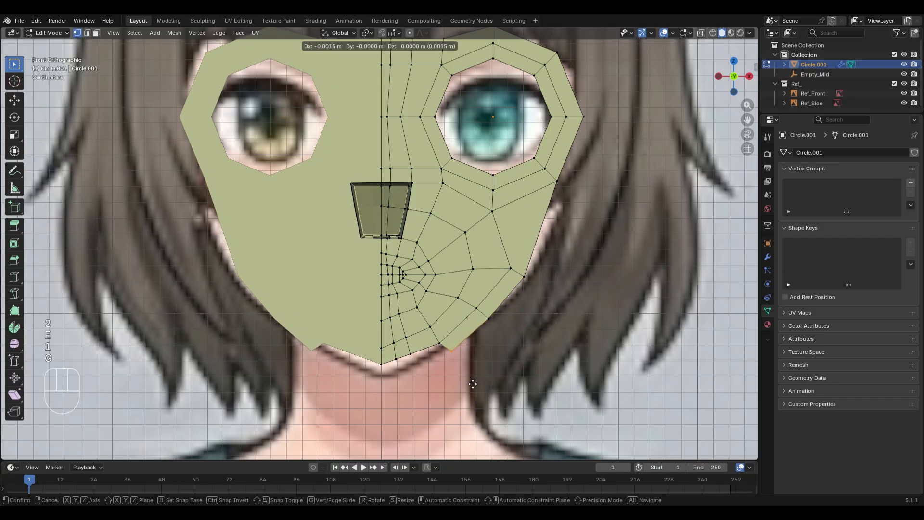
{"action": "left_click", "coordinate": [458, 389]}
Extrude the following jaw edge outward toward the chin along the reference outline
{"action": "key", "text": "2"}
{"action": "key", "text": "e"}
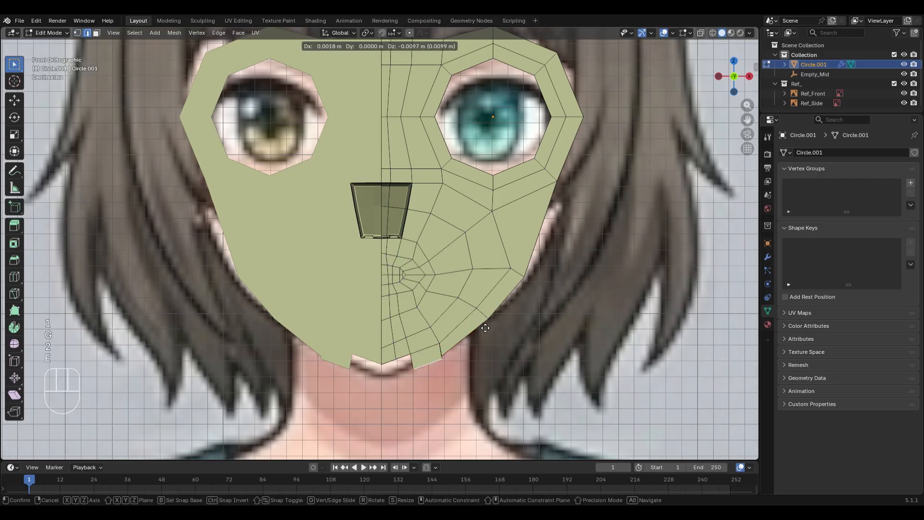
{"action": "left_click", "coordinate": [483, 331]}
{"action": "key", "text": "g"}
{"action": "left_click", "coordinate": [468, 351]}
{"action": "key", "text": "ctrl+z"}
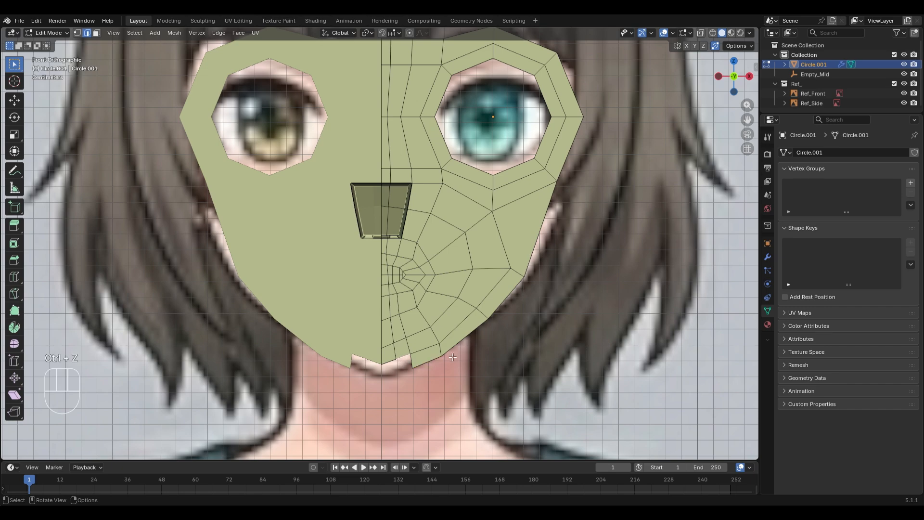
Extrude the last two chin edges downward so the jaw strip reaches the centre line at the chin tip
{"action": "key", "text": "e"}
{"action": "left_click", "coordinate": [455, 373]}
{"action": "key", "text": "e"}
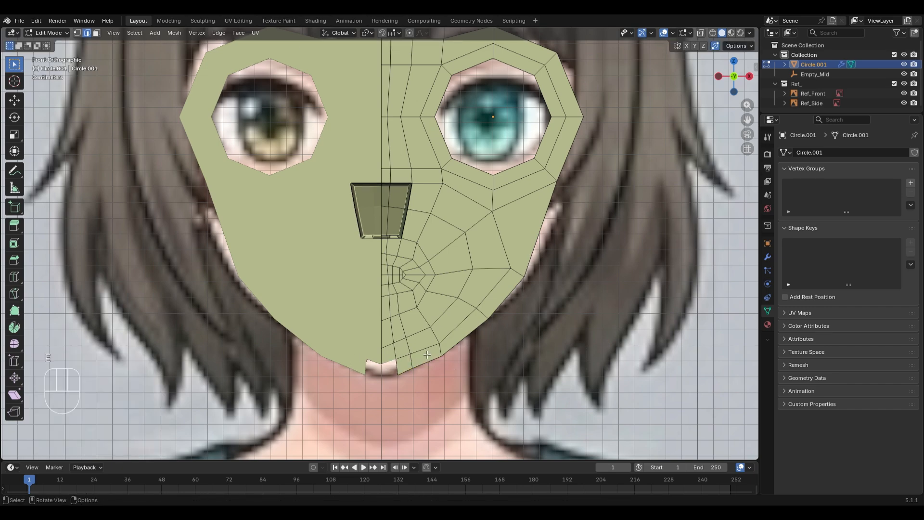
{"action": "left_click", "coordinate": [428, 376]}
{"action": "key", "text": "g"}
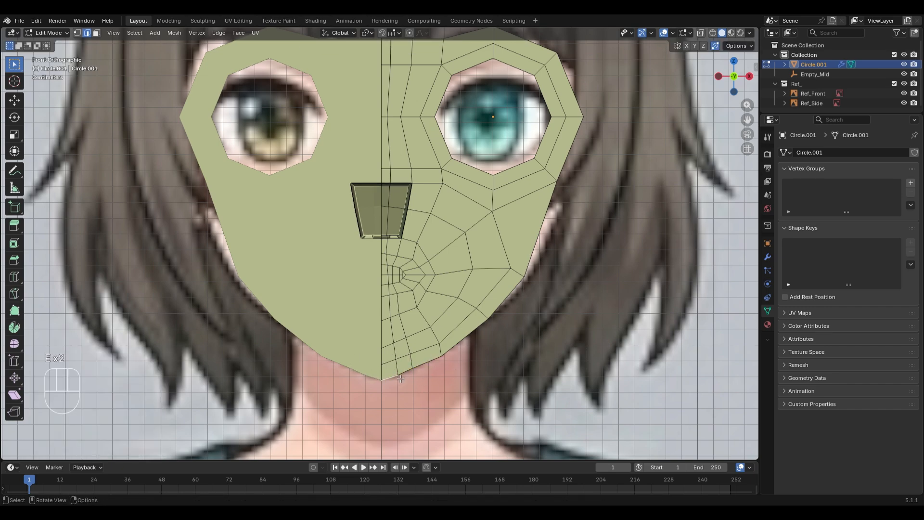
{"action": "right_click", "coordinate": [455, 387]}
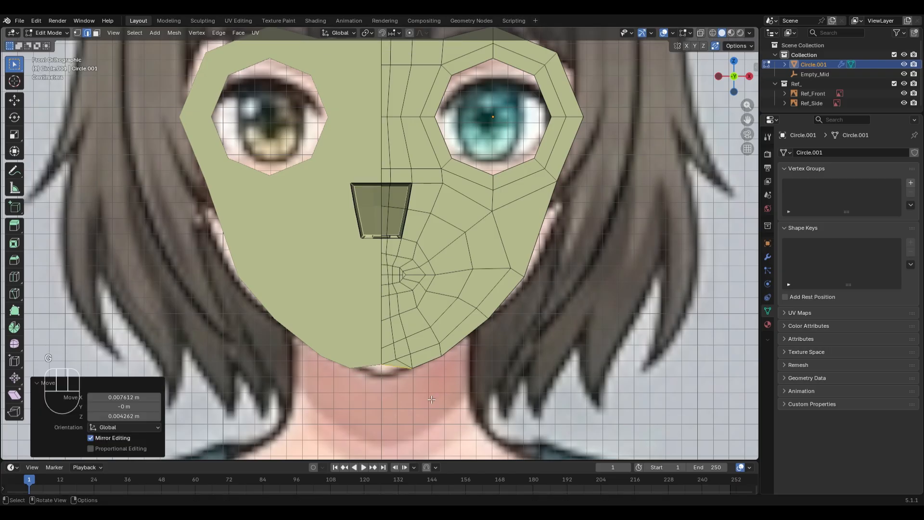
{"action": "key", "text": "ctrl+z"}
Select the face mesh's whole outer boundary edge loop and return to the front view
{"action": "key", "text": "Tab"}
{"action": "left_click", "coordinate": [514, 391]}
{"action": "scroll", "coordinate": [510, 356], "scroll_direction": "down", "scroll_amount": 2}
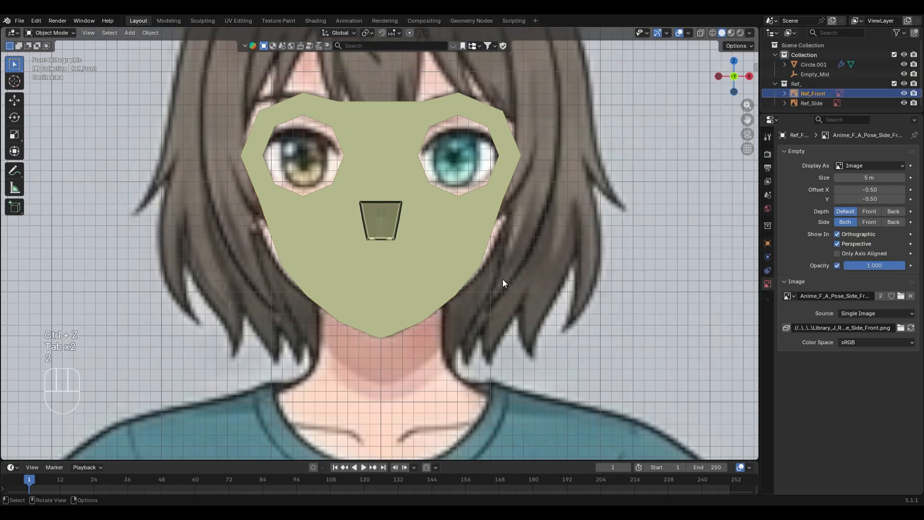
{"action": "left_click", "coordinate": [457, 237]}
{"action": "key", "text": "Tab"}
{"action": "key", "text": "2"}
{"action": "middle_click_drag", "start_coordinate": [555, 235], "coordinate": [537, 245]}
{"action": "left_click", "coordinate": [515, 183], "text": "alt"}
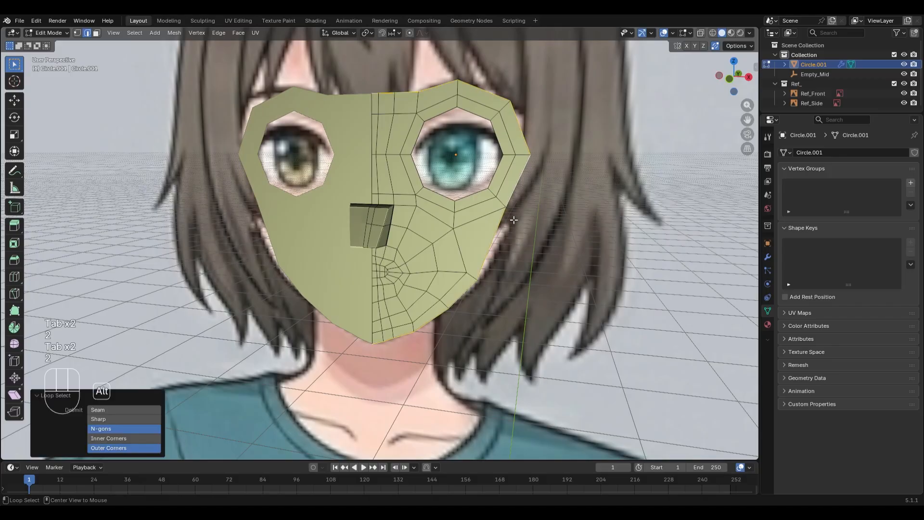
{"action": "scroll", "coordinate": [531, 263], "scroll_direction": "down", "scroll_amount": 1}
{"action": "key", "text": "KP_1"}
{"action": "scroll", "coordinate": [496, 233], "scroll_direction": "up", "scroll_amount": 3}
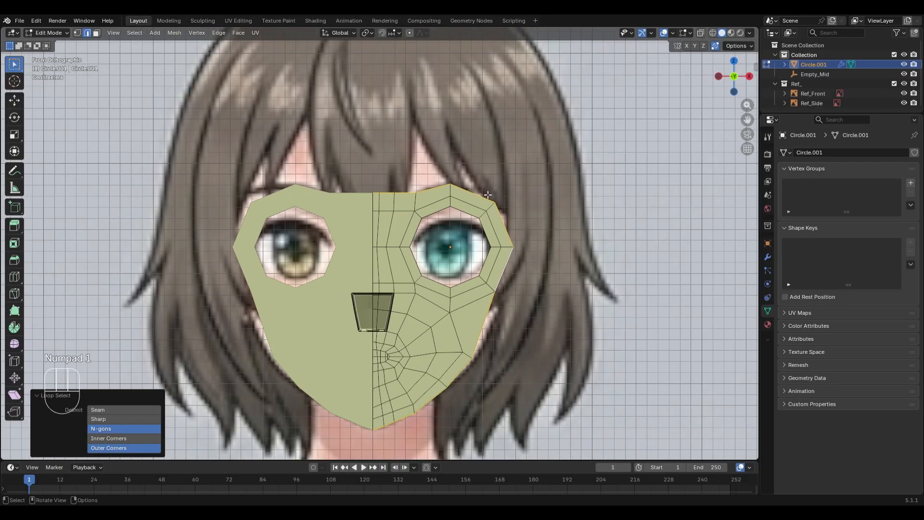
Select the mesh's top boundary edges from above the eye's outer corner to the centre line
{"action": "left_click", "coordinate": [497, 208]}
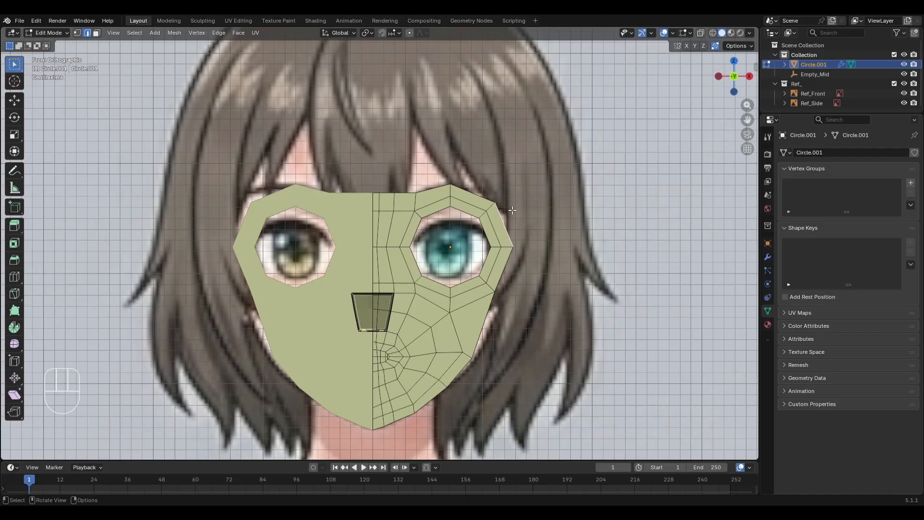
{"action": "left_click", "coordinate": [377, 193], "text": "ctrl"}
Try to extrude the top boundary edges upward along Z
{"action": "key", "text": "e"}
{"action": "key", "text": "z"}
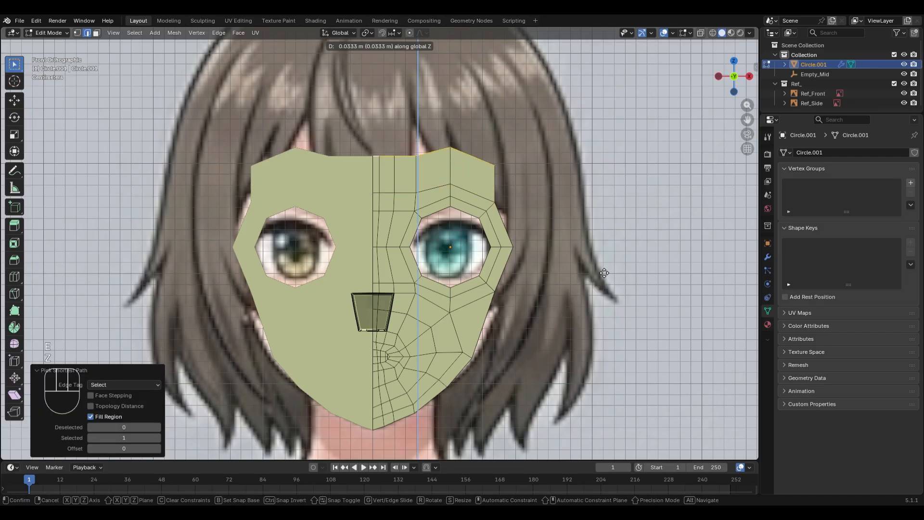
{"action": "left_click", "coordinate": [600, 250]}
{"action": "key", "text": "ctrl+z"}
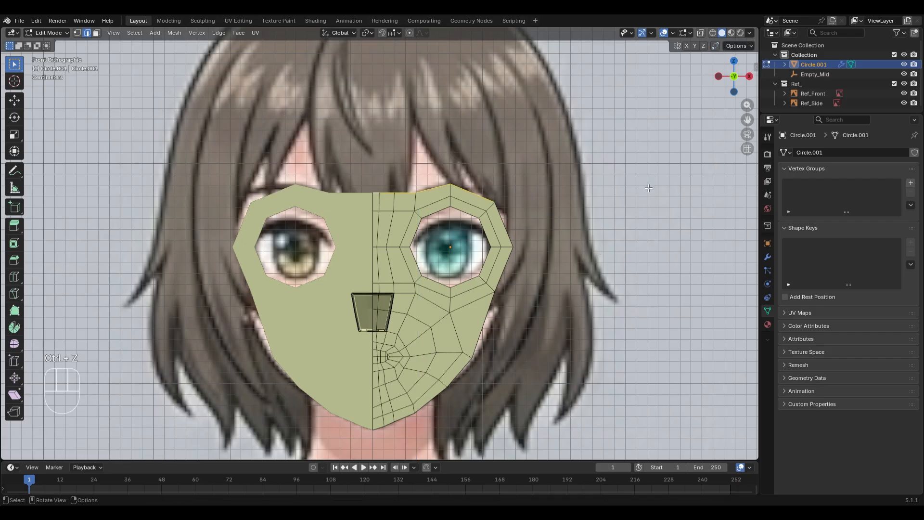
Extrude the top boundary edges about 0.072 m up along Z and flatten them by scaling to 0 in Z
{"action": "key", "text": "e"}
{"action": "key", "text": "z"}
{"action": "key", "text": "s"}
{"action": "key", "text": "z"}
{"action": "key", "text": "KP_0"}
{"action": "key", "text": "KP_Enter"}
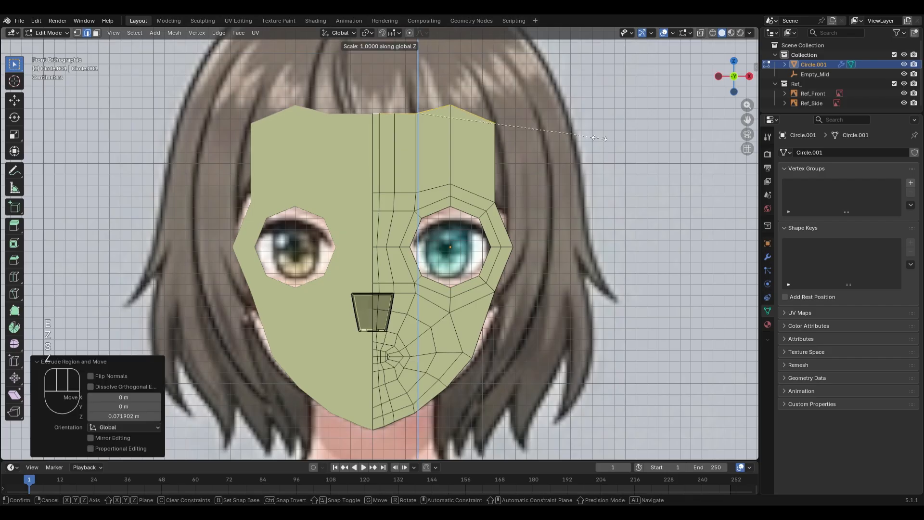
Save the project file and view the face mesh in perspective
{"action": "key", "text": "ctrl+s"}
{"action": "scroll", "coordinate": [603, 142], "scroll_direction": "down", "scroll_amount": 4}
{"action": "middle_click_drag", "start_coordinate": [603, 142], "coordinate": [412, 194]}
{"action": "key", "text": "Tab"}
{"action": "key", "text": "Tab"}
{"action": "scroll", "coordinate": [423, 192], "scroll_direction": "up", "scroll_amount": 2}
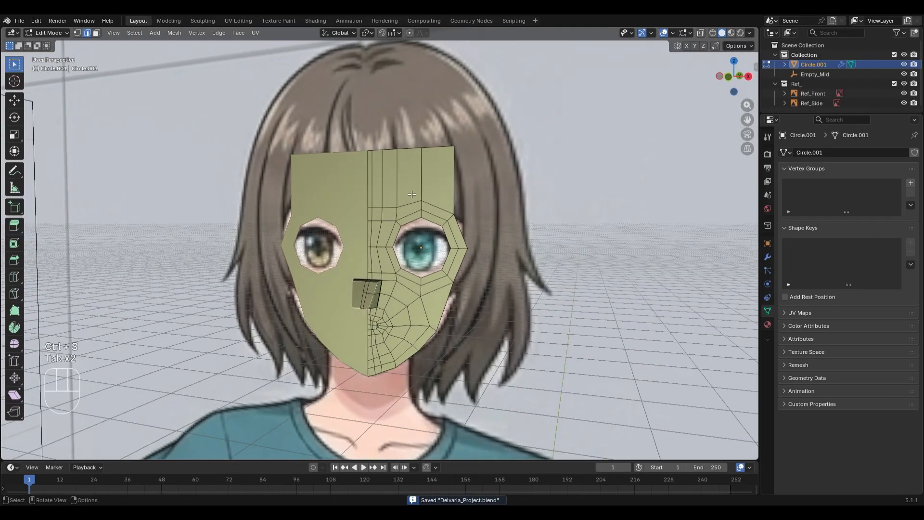
Try to extrude the face's outer boundary loop backward along Y
{"action": "middle_click_drag", "start_coordinate": [450, 231], "coordinate": [434, 277]}
{"action": "left_click", "coordinate": [436, 260], "text": "alt"}
{"action": "key", "text": "e"}
{"action": "key", "text": "y"}
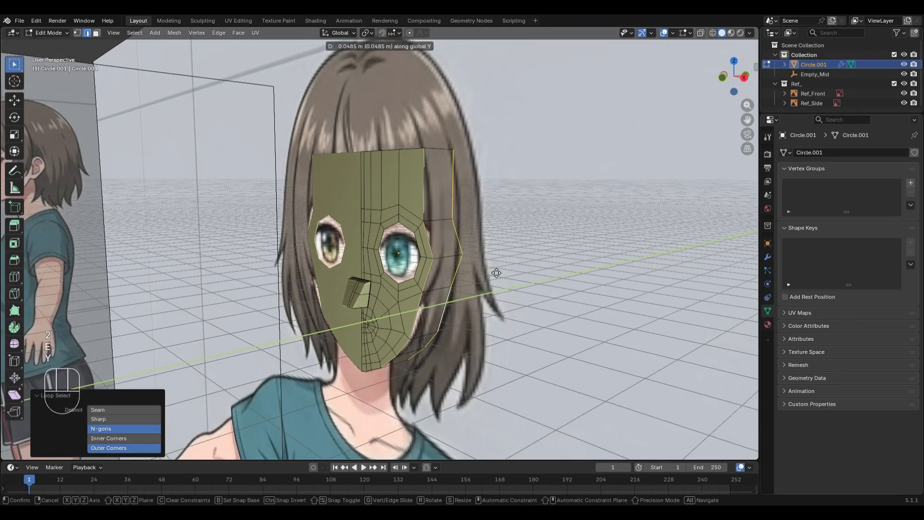
{"action": "left_click", "coordinate": [494, 271]}
{"action": "key", "text": "ctrl+z"}
{"action": "mouse_move", "coordinate": [493, 272]}
{"action": "middle_mouse_down"}
{"action": "mouse_move", "coordinate": [495, 309]}
{"action": "mouse_move", "coordinate": [505, 270]}
{"action": "middle_mouse_up"}
{"action": "key", "text": "alt+z"}
{"action": "key", "text": "alt+z"}
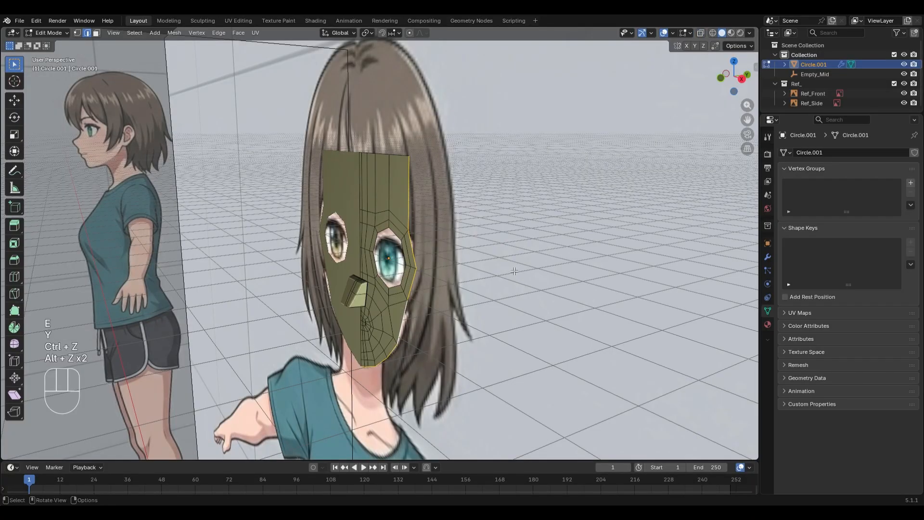
Check the face mesh against the side reference in Object Mode, then select the side reference image
{"action": "key", "text": "Tab"}
{"action": "key", "text": "KP_3"}
{"action": "key", "text": "alt+z"}
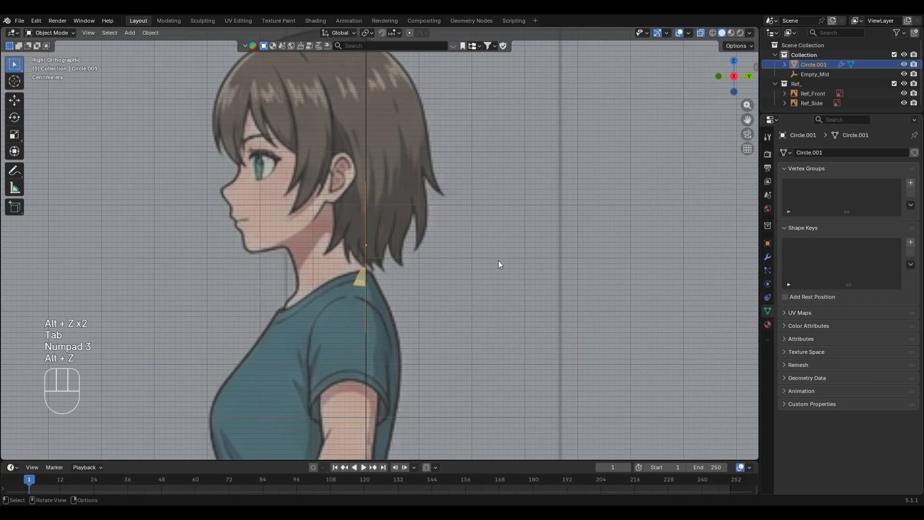
{"action": "scroll", "coordinate": [499, 260], "scroll_direction": "down", "scroll_amount": 6}
{"action": "middle_click_drag", "start_coordinate": [495, 262], "coordinate": [372, 235]}
{"action": "key", "text": "KP_1"}
{"action": "key", "text": "alt+z"}
{"action": "left_click", "coordinate": [344, 207]}
{"action": "middle_click_drag", "start_coordinate": [345, 207], "coordinate": [408, 164]}
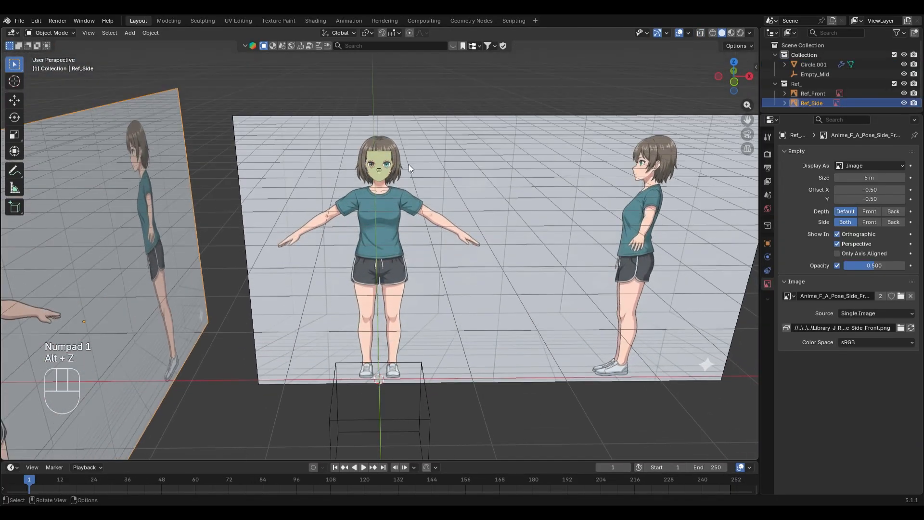
Try to move the side reference image along Y
{"action": "key", "text": "g"}
{"action": "key", "text": "y"}
{"action": "left_click", "coordinate": [590, 195]}
{"action": "key", "text": "ctrl+z"}
Move the side reference image 1.926 m along X
{"action": "key", "text": "g"}
{"action": "key", "text": "x"}
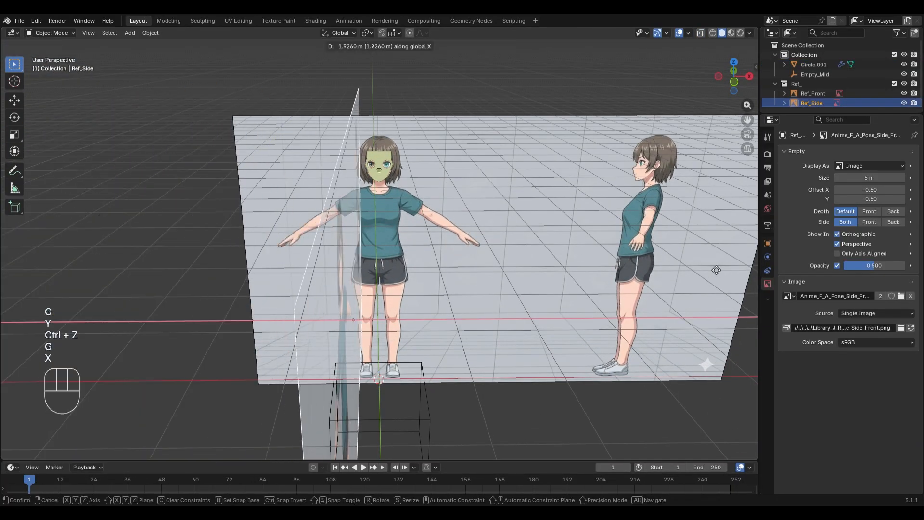
{"action": "left_click", "coordinate": [716, 268]}
Examine how the side and front reference images line up from the front, right and angled views
{"action": "middle_click_drag", "start_coordinate": [597, 249], "coordinate": [517, 209]}
{"action": "key", "text": "KP_1"}
{"action": "key", "text": "KP_3"}
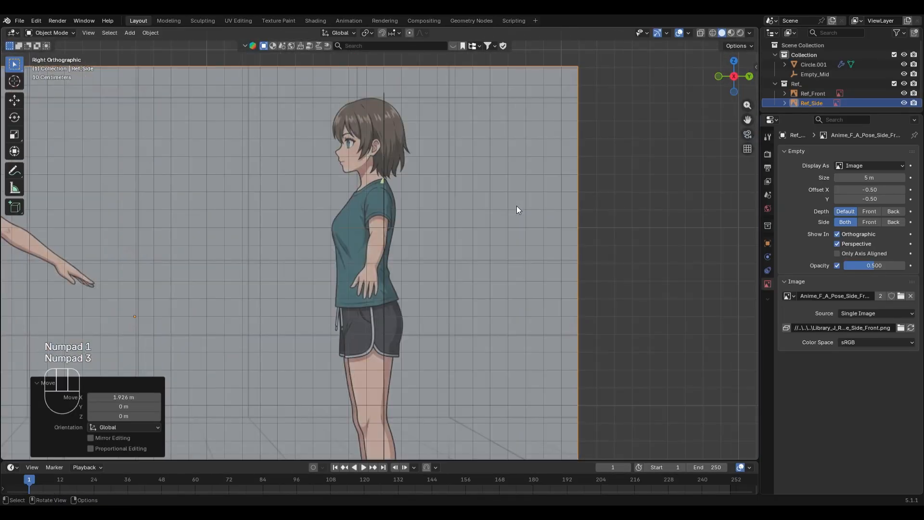
{"action": "key", "text": "KP_1"}
{"action": "key", "text": "KP_6"}
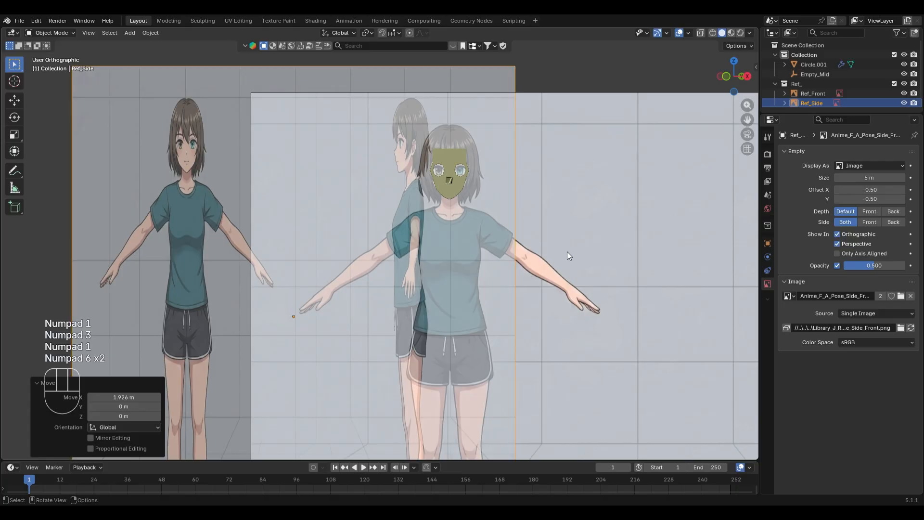
{"action": "key", "text": "KP_6"}
{"action": "scroll", "coordinate": [546, 252], "scroll_direction": "down", "scroll_amount": 5}
{"action": "middle_click_drag", "start_coordinate": [539, 322], "coordinate": [544, 295], "text": "shift"}
{"action": "middle_click_drag", "start_coordinate": [543, 295], "coordinate": [503, 313]}
{"action": "scroll", "coordinate": [573, 314], "scroll_direction": "up", "scroll_amount": 1}
{"action": "key", "text": "KP_1"}
{"action": "key", "text": "alt+z"}
Show the front reference image's transform values and snap the 3D cursor to its origin
{"action": "left_click", "coordinate": [550, 262]}
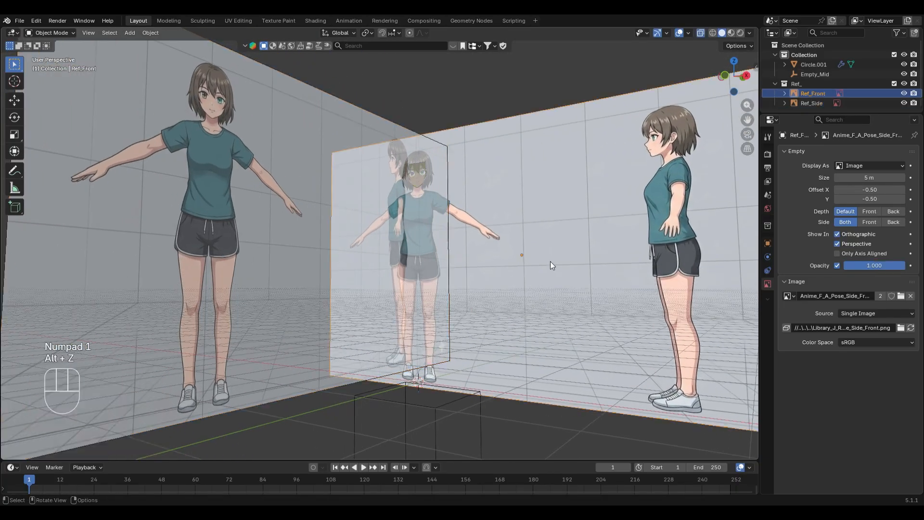
{"action": "key", "text": "n"}
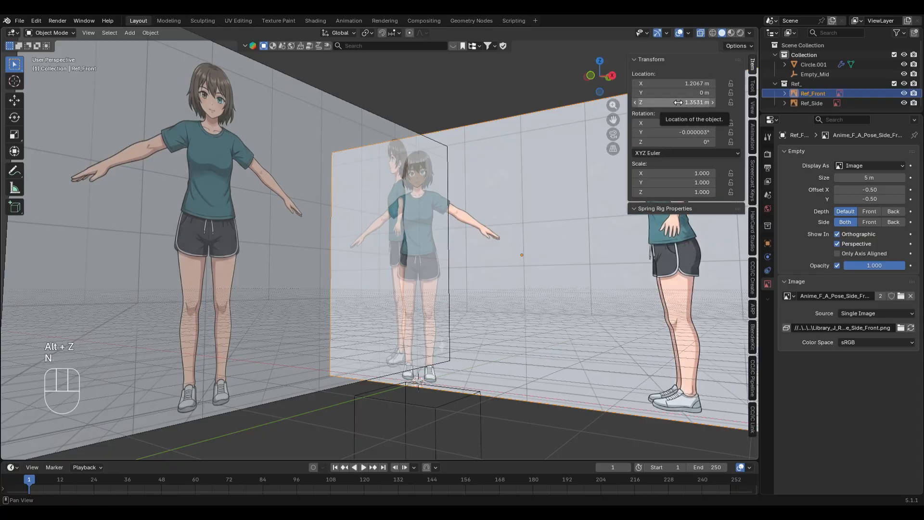
{"action": "key", "text": "shift+s"}
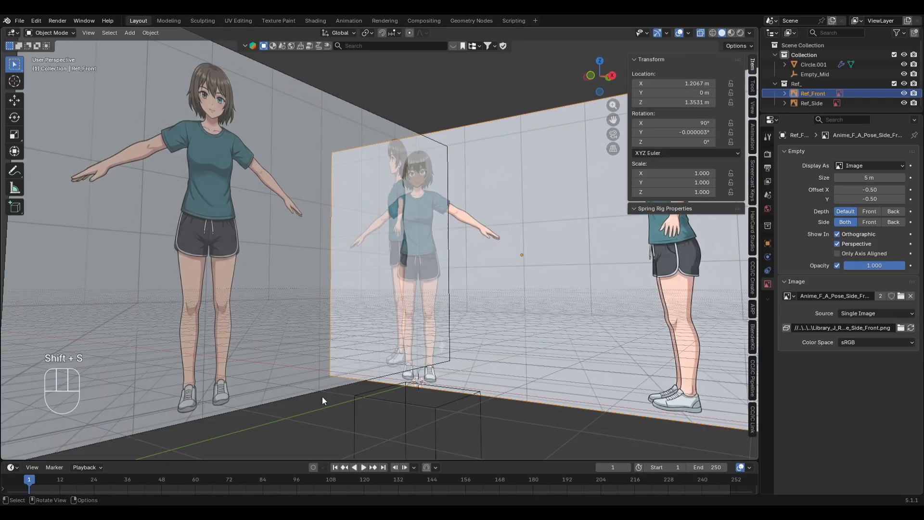
{"action": "middle_click_drag", "start_coordinate": [504, 380], "coordinate": [527, 267]}
{"action": "middle_click_drag", "start_coordinate": [513, 416], "coordinate": [544, 295]}
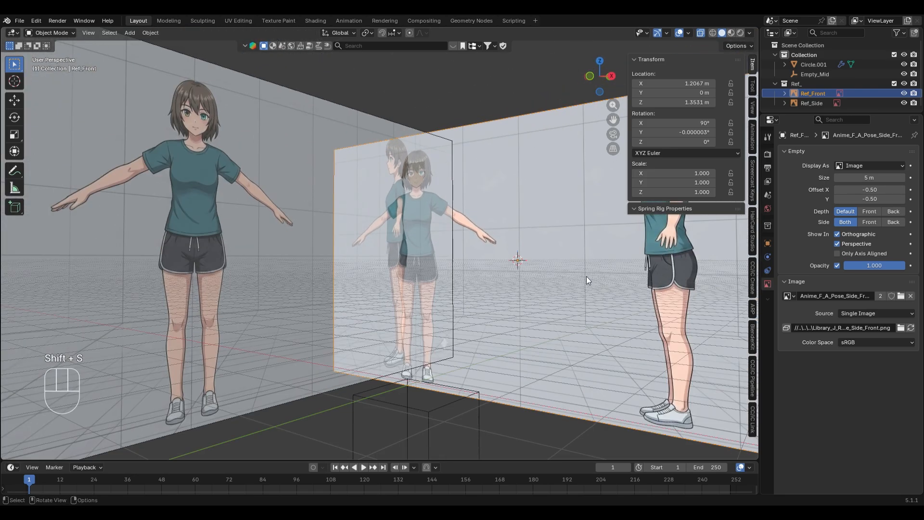
{"action": "scroll", "coordinate": [586, 278], "scroll_direction": "down", "scroll_amount": 2}
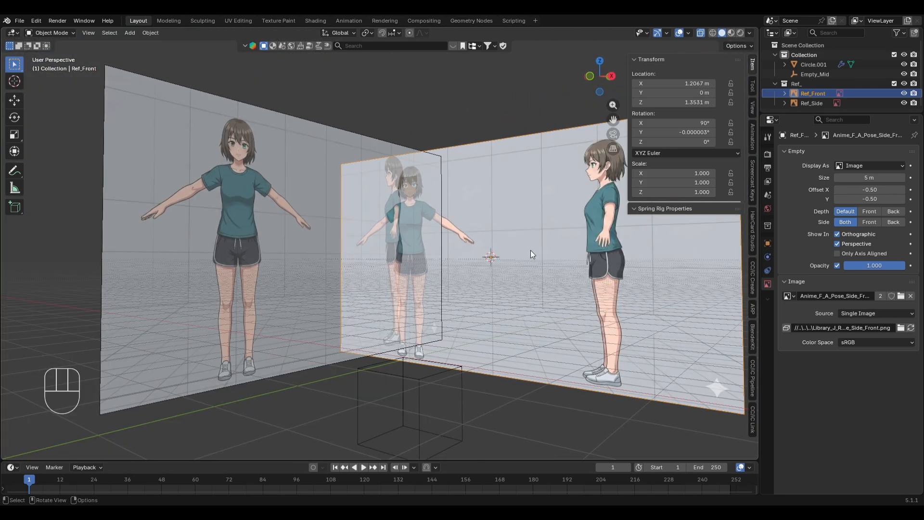
Set the side reference image's Z location to 1.35313 m to match the front reference image
{"action": "left_click", "coordinate": [269, 195]}
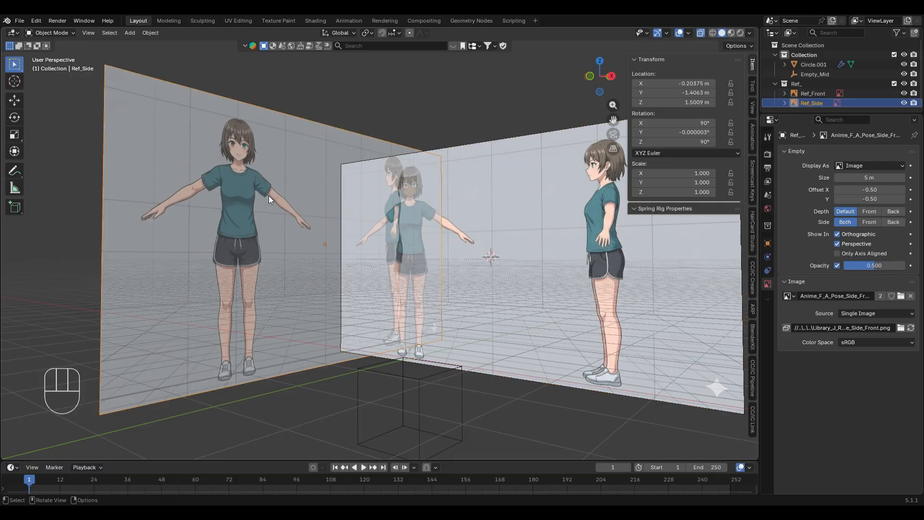
{"action": "left_click", "coordinate": [579, 251]}
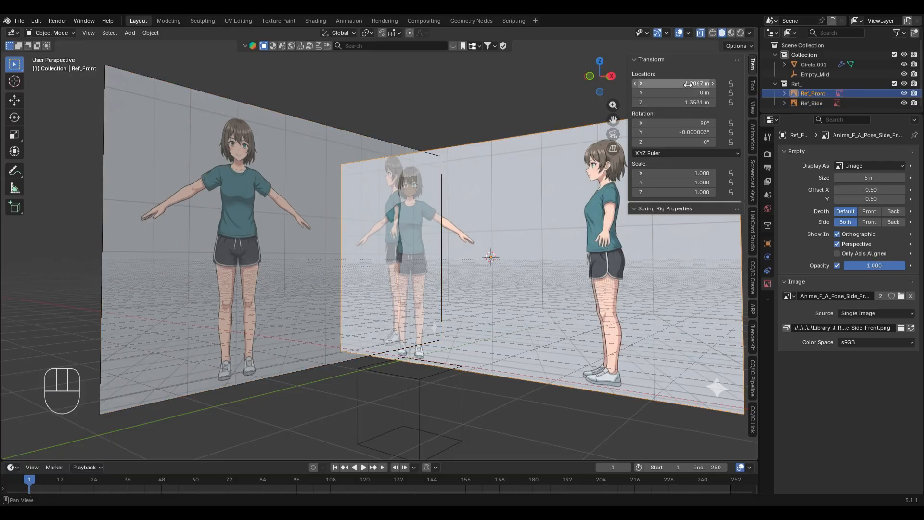
{"action": "left_click", "coordinate": [674, 102]}
{"action": "left_click", "coordinate": [444, 118]}
{"action": "left_click", "coordinate": [268, 158]}
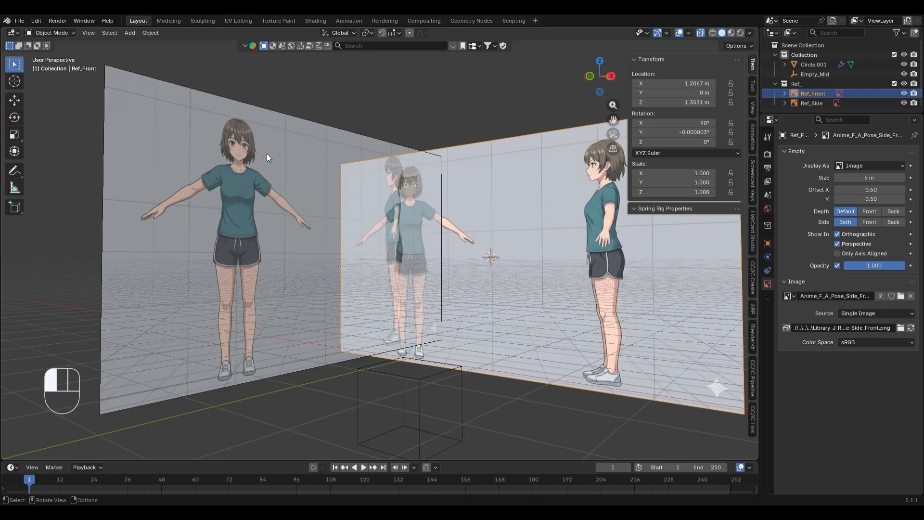
{"action": "left_click", "coordinate": [686, 103]}
{"action": "type", "text": "1.35313 m"}
{"action": "left_click", "coordinate": [474, 100]}
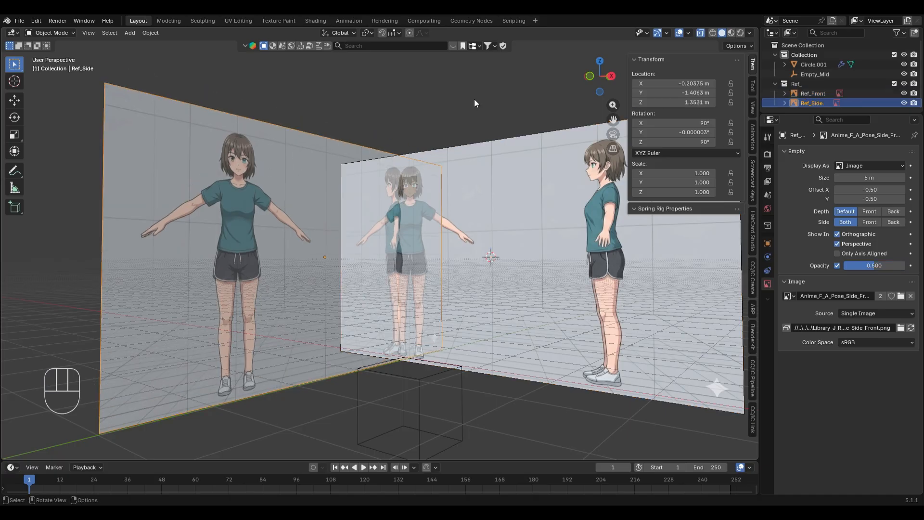
Select the side reference image in the right orthographic view, framed on the character's head
{"action": "left_click", "coordinate": [475, 100]}
{"action": "middle_click_drag", "start_coordinate": [507, 237], "coordinate": [429, 259]}
{"action": "key", "text": "KP_Decimal"}
{"action": "key", "text": "KP_3"}
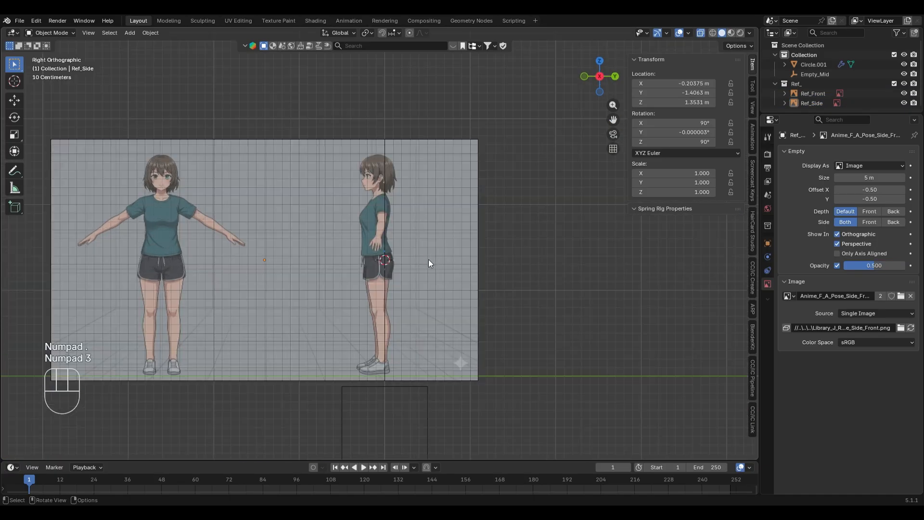
{"action": "scroll", "coordinate": [428, 259], "scroll_direction": "up", "scroll_amount": 5}
{"action": "left_click", "coordinate": [432, 199]}
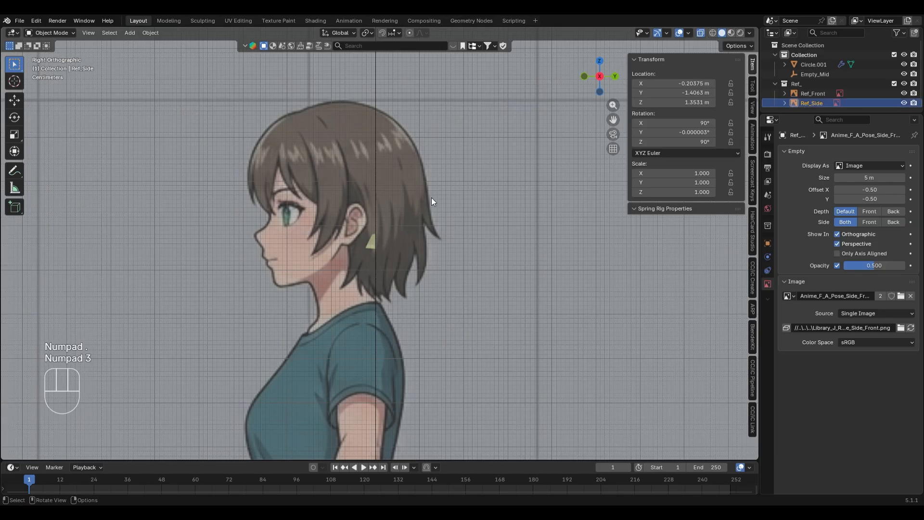
{"action": "key", "text": "g"}
{"action": "key", "text": "x"}
{"action": "left_click", "coordinate": [380, 239]}
{"action": "key", "text": "ctrl+z"}
Move the side reference image about 0.24 m along Y to line its profile up with the mesh nose, and check the alignment
{"action": "key", "text": "g"}
{"action": "key", "text": "y"}
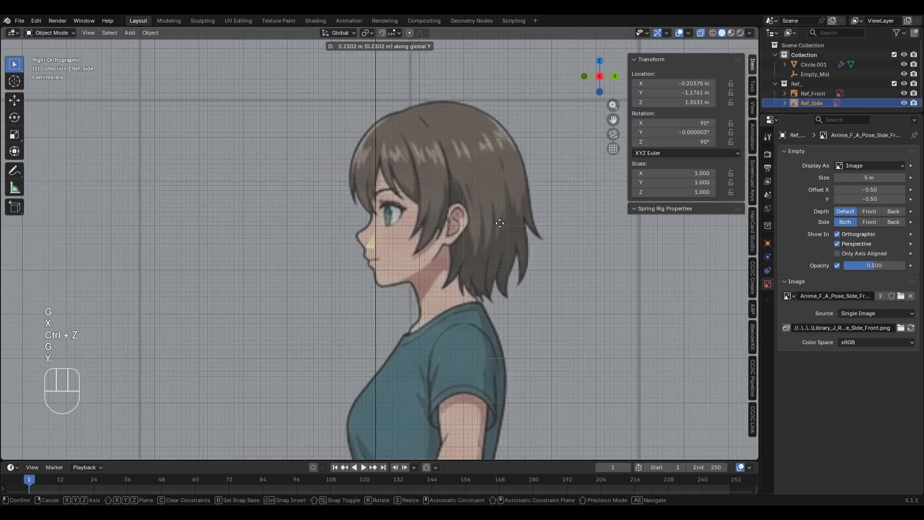
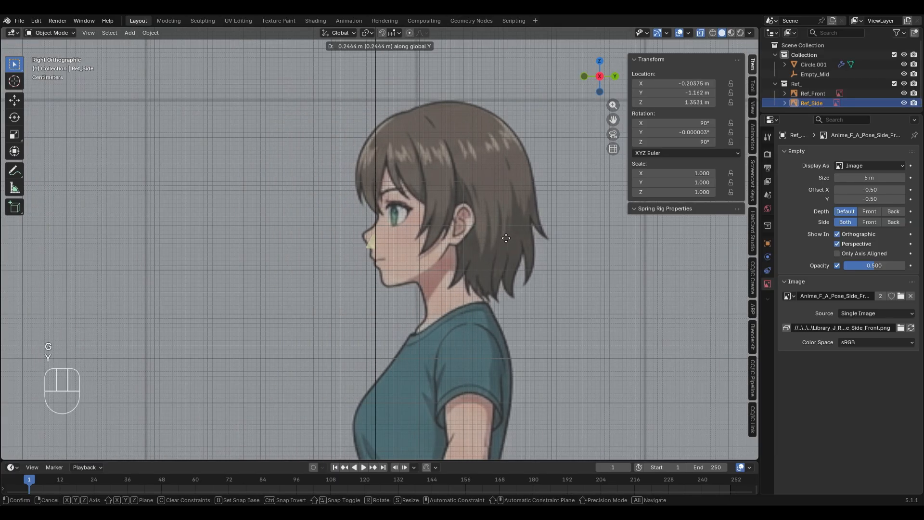
{"action": "left_click", "coordinate": [509, 234]}
{"action": "middle_click_drag", "start_coordinate": [378, 233], "coordinate": [498, 284]}
{"action": "key", "text": "alt+z"}
{"action": "scroll", "coordinate": [567, 266], "scroll_direction": "down", "scroll_amount": 3}
{"action": "key", "text": "KP_1"}
{"action": "key", "text": "KP_3"}
{"action": "key", "text": "alt+z"}
{"action": "key", "text": "alt+z"}
Open the face mesh for editing in edge select mode and loop-select its outer boundary
{"action": "left_click", "coordinate": [402, 258]}
{"action": "middle_click_drag", "start_coordinate": [423, 275], "coordinate": [458, 254]}
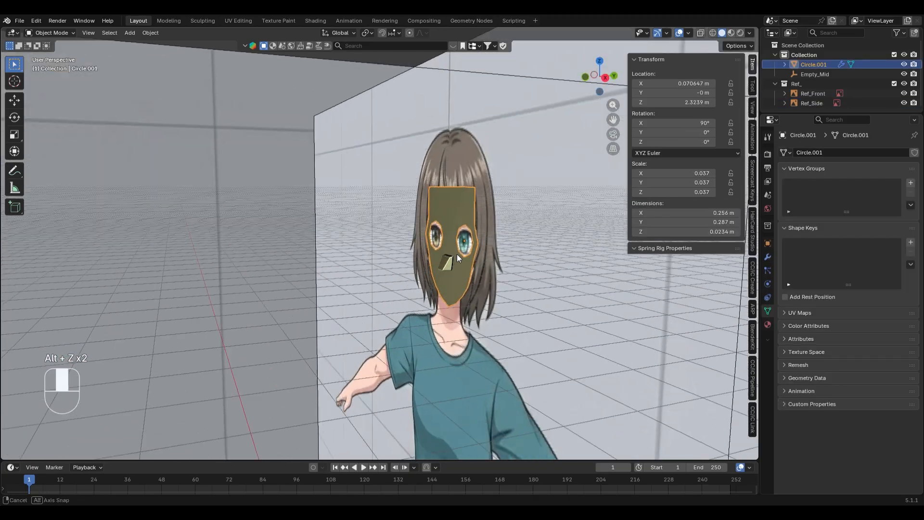
{"action": "key", "text": "Tab"}
{"action": "key", "text": "2"}
{"action": "left_click", "coordinate": [487, 224], "text": "alt"}
{"action": "scroll", "coordinate": [488, 225], "scroll_direction": "up", "scroll_amount": 3}
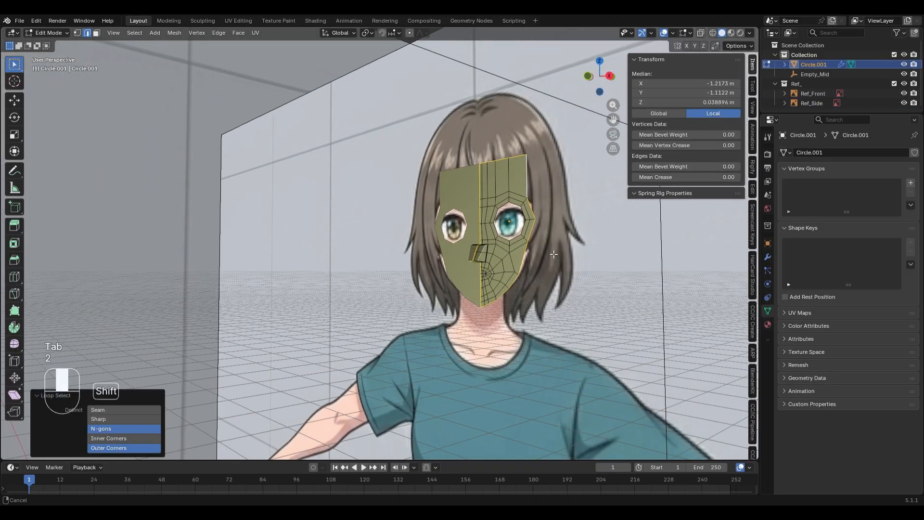
Select the centre-line edges of the face in front view and move them along X onto the mirror plane
{"action": "key", "text": "KP_1"}
{"action": "key", "text": "alt+z"}
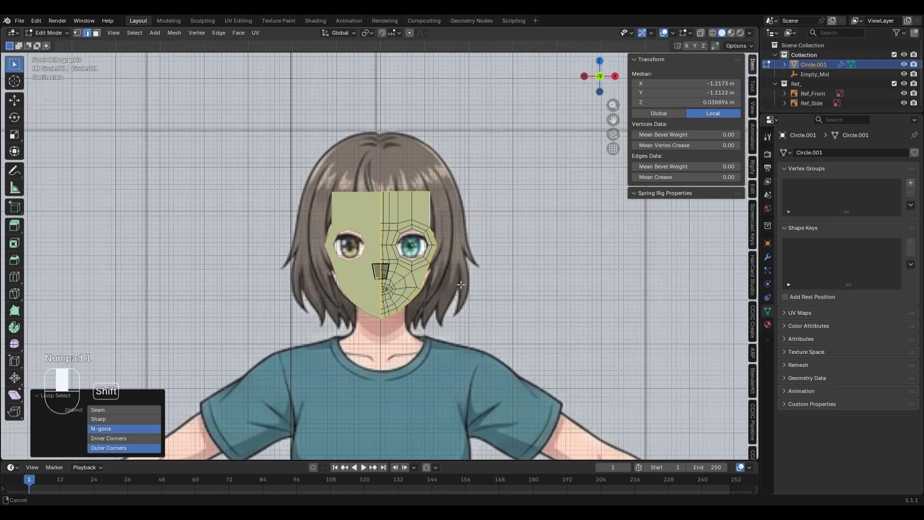
{"action": "scroll", "coordinate": [437, 295], "scroll_direction": "up", "scroll_amount": 3}
{"action": "left_click", "coordinate": [362, 167], "text": "alt"}
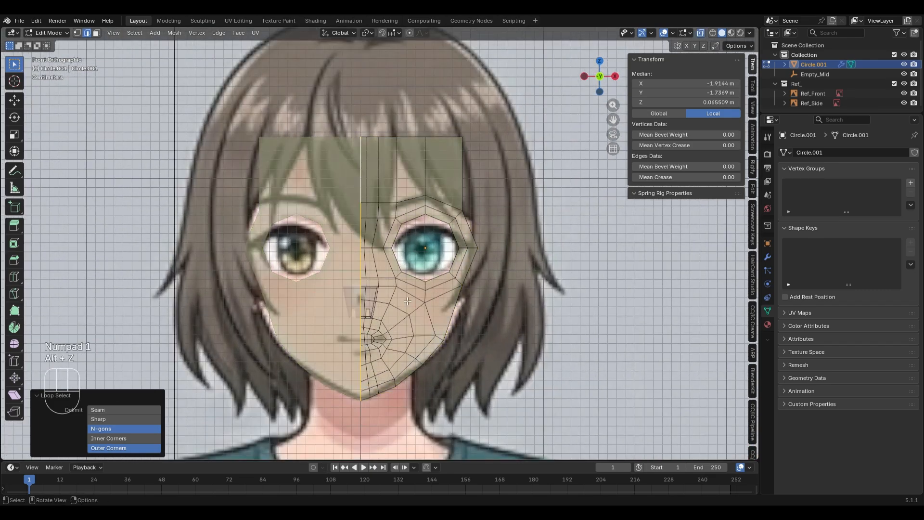
{"action": "left_click", "coordinate": [768, 258]}
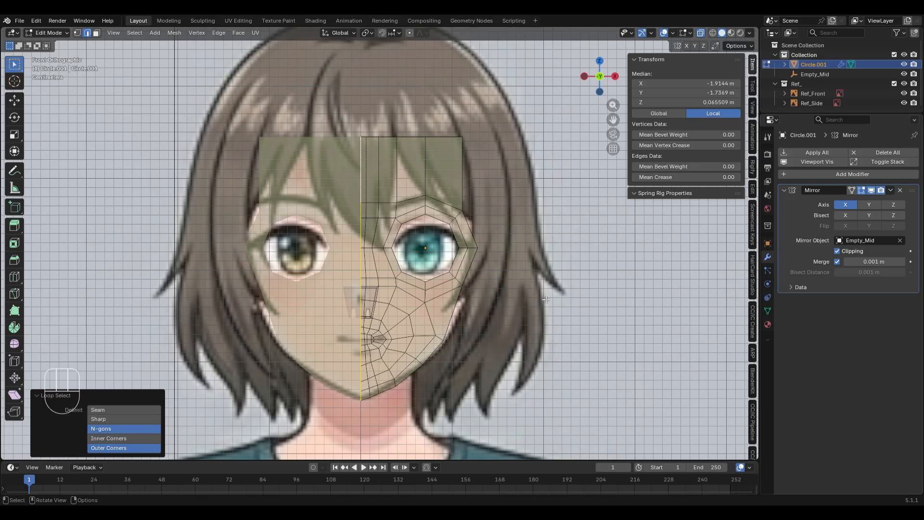
{"action": "key", "text": "g"}
{"action": "key", "text": "x"}
{"action": "left_click", "coordinate": [568, 275]}
Select the face half's outer edge outline along the forehead, side and jaw
{"action": "left_click", "coordinate": [470, 230], "text": "alt"}
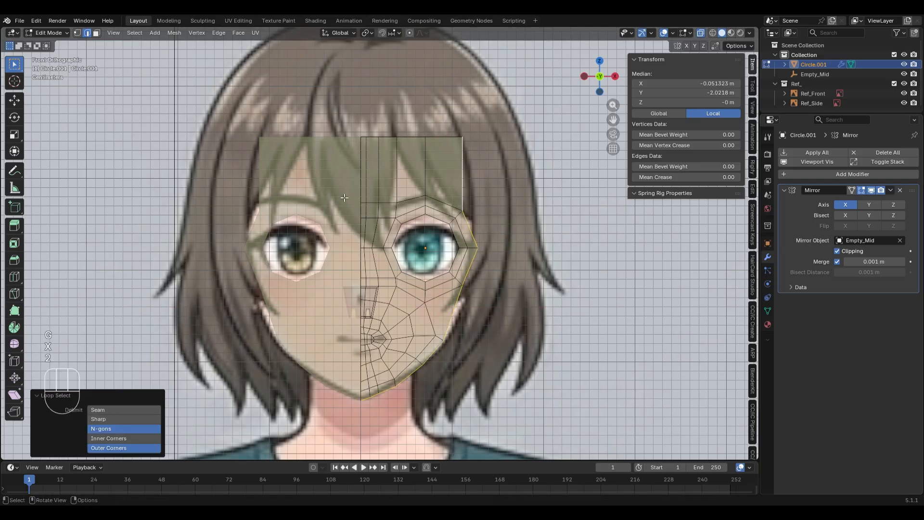
{"action": "left_click", "coordinate": [459, 157], "text": "alt+shift"}
{"action": "middle_click_drag", "start_coordinate": [458, 157], "coordinate": [428, 294]}
{"action": "key", "text": "alt+z"}
{"action": "key", "text": "e"}
{"action": "key", "text": "y"}
{"action": "left_click", "coordinate": [496, 218]}
{"action": "key", "text": "Tab"}
{"action": "left_click", "coordinate": [437, 282]}
{"action": "key", "text": "h"}
{"action": "left_click", "coordinate": [372, 249]}
{"action": "middle_click_drag", "start_coordinate": [372, 248], "coordinate": [374, 329]}
{"action": "key", "text": "ctrl+z"}
{"action": "key", "text": "ctrl+z"}
{"action": "key", "text": "ctrl+z"}
{"action": "key", "text": "ctrl+z"}
{"action": "key", "text": "ctrl+z"}
Extrude the selected face outline backward along Y to give the head depth
{"action": "key", "text": "e"}
{"action": "key", "text": "y"}
{"action": "left_click", "coordinate": [557, 295]}
Delete the extruded faces beneath the chin on the mirrored half
{"action": "key", "text": "3"}
{"action": "left_click", "coordinate": [376, 326]}
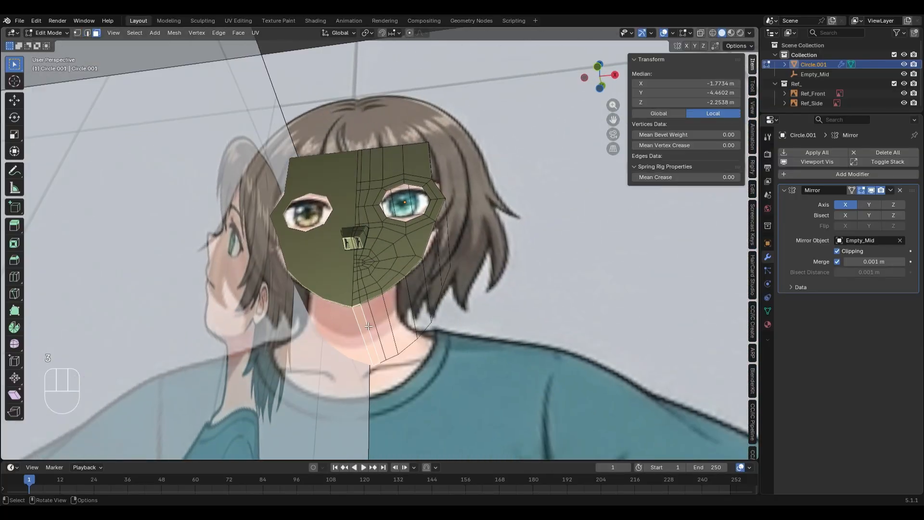
{"action": "key", "text": "x"}
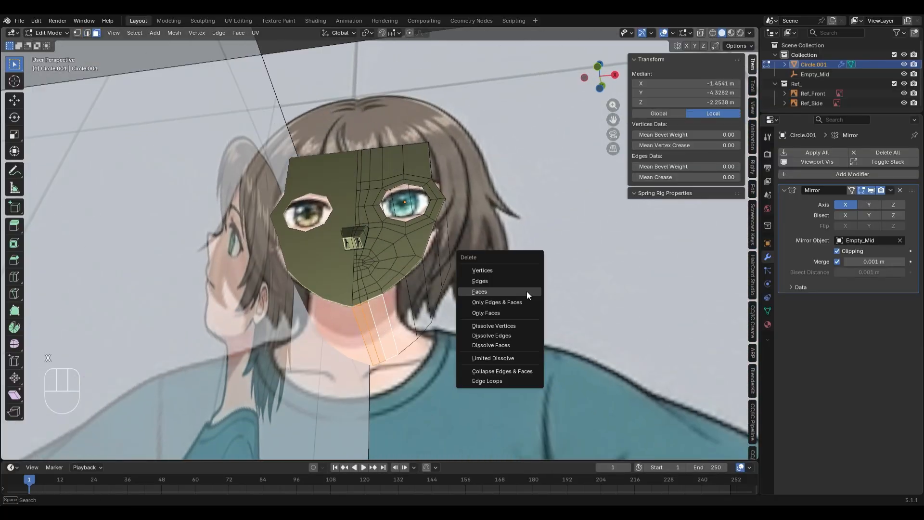
{"action": "left_click", "coordinate": [526, 290]}
Extrude the rear edges of the top of the head down about 0.082 m along Z
{"action": "middle_click_drag", "start_coordinate": [527, 291], "coordinate": [568, 292]}
{"action": "key", "text": "alt+z"}
{"action": "key", "text": "2"}
{"action": "left_click", "coordinate": [396, 309], "text": "alt"}
{"action": "middle_click_drag", "start_coordinate": [487, 300], "coordinate": [398, 302]}
{"action": "left_click", "coordinate": [431, 194]}
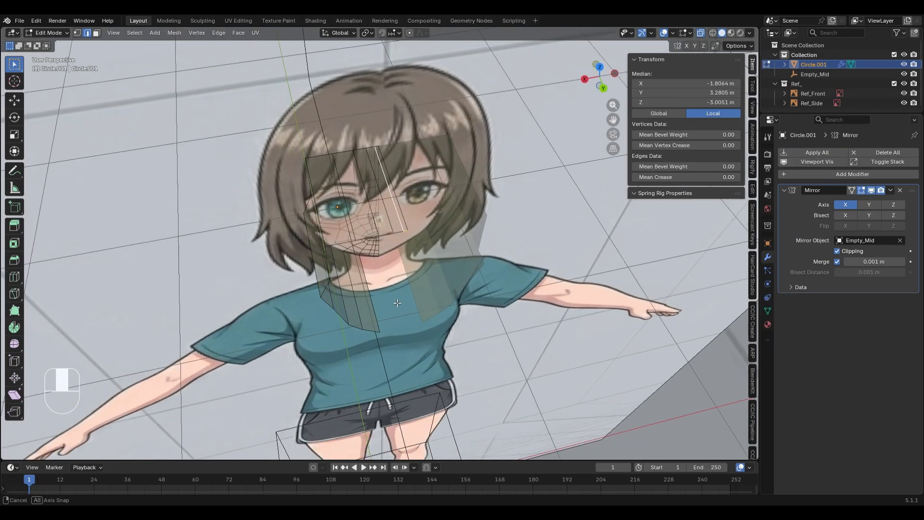
{"action": "left_click", "coordinate": [413, 233], "text": "shift"}
{"action": "middle_click_drag", "start_coordinate": [389, 237], "coordinate": [417, 227]}
{"action": "left_click", "coordinate": [382, 251], "text": "shift"}
{"action": "middle_click_drag", "start_coordinate": [462, 248], "coordinate": [506, 193]}
{"action": "key", "text": "e"}
{"action": "key", "text": "z"}
{"action": "left_click", "coordinate": [512, 249]}
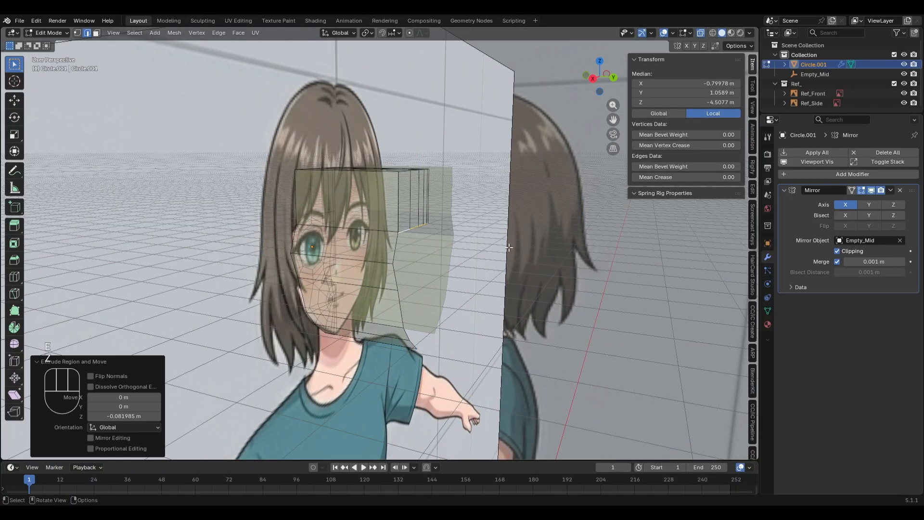
Turn on Auto Merge Vertices and nudge the extruded rear edge row slightly along Z
{"action": "scroll", "coordinate": [511, 249], "scroll_direction": "up", "scroll_amount": 1}
{"action": "middle_click_drag", "start_coordinate": [512, 249], "coordinate": [494, 266]}
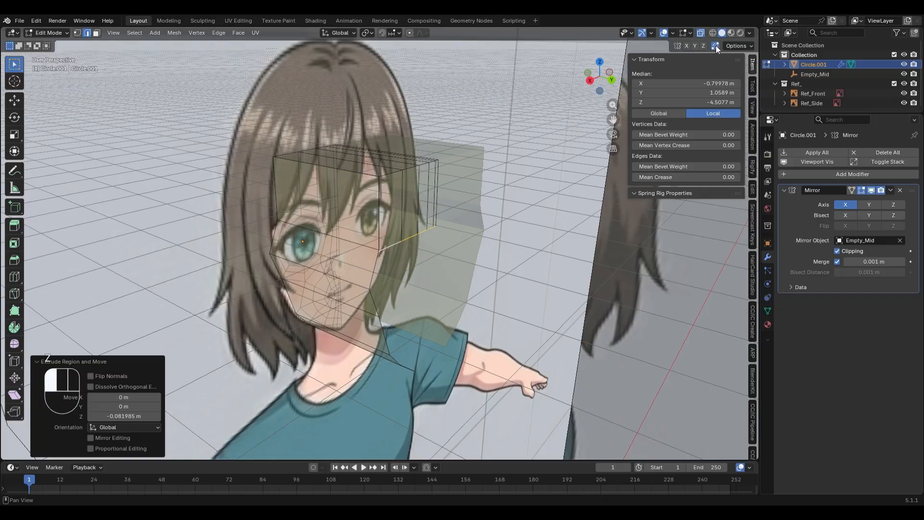
{"action": "mouse_move", "coordinate": [532, 185]}
{"action": "middle_mouse_down"}
{"action": "mouse_move", "coordinate": [521, 183]}
{"action": "mouse_move", "coordinate": [546, 180]}
{"action": "middle_mouse_up"}
{"action": "scroll", "coordinate": [546, 180], "scroll_direction": "up", "scroll_amount": 1}
{"action": "key", "text": "g"}
{"action": "key", "text": "z"}
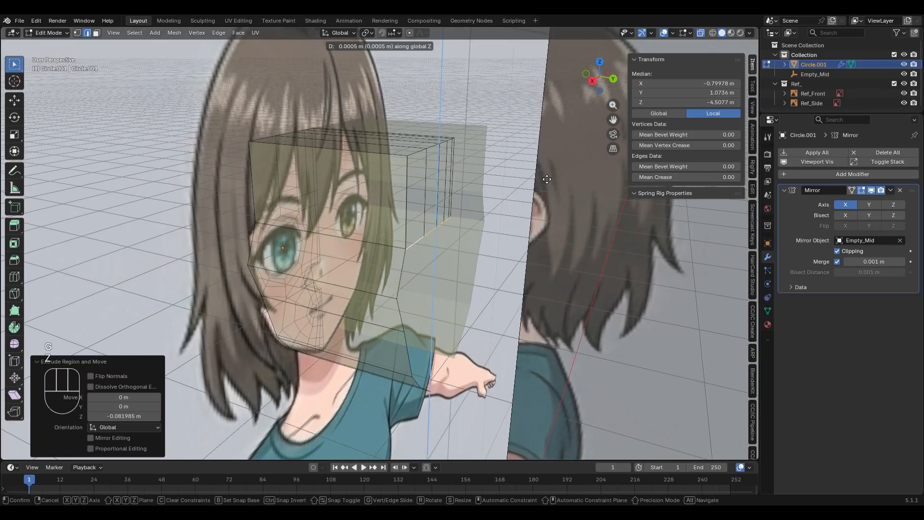
{"action": "left_click", "coordinate": [547, 179]}
Extrude the rear edge row of the head down along Z by another row
{"action": "key", "text": "e"}
{"action": "key", "text": "z"}
{"action": "left_click", "coordinate": [539, 225]}
Merge the outer vertex of the new rear row with the neighbouring vertex on the side of the head
{"action": "key", "text": "1"}
{"action": "left_click", "coordinate": [399, 302]}
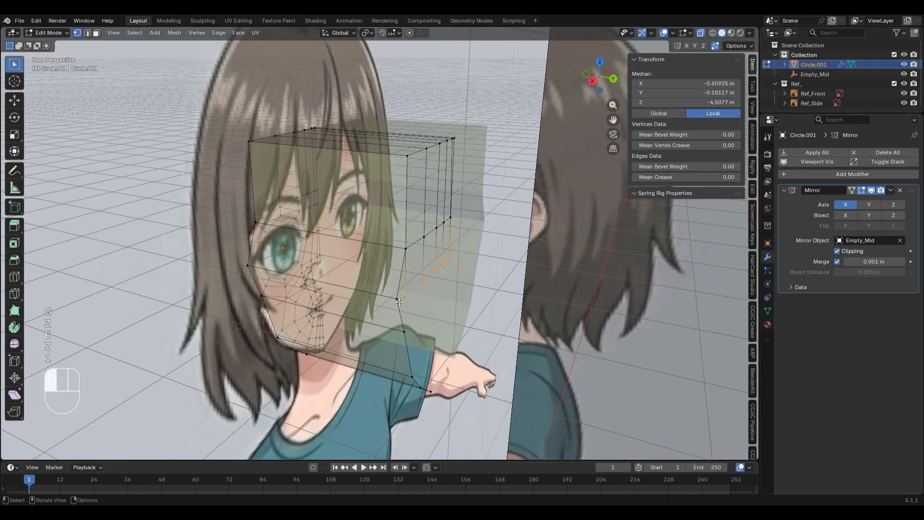
{"action": "key", "text": "n"}
{"action": "key", "text": "n"}
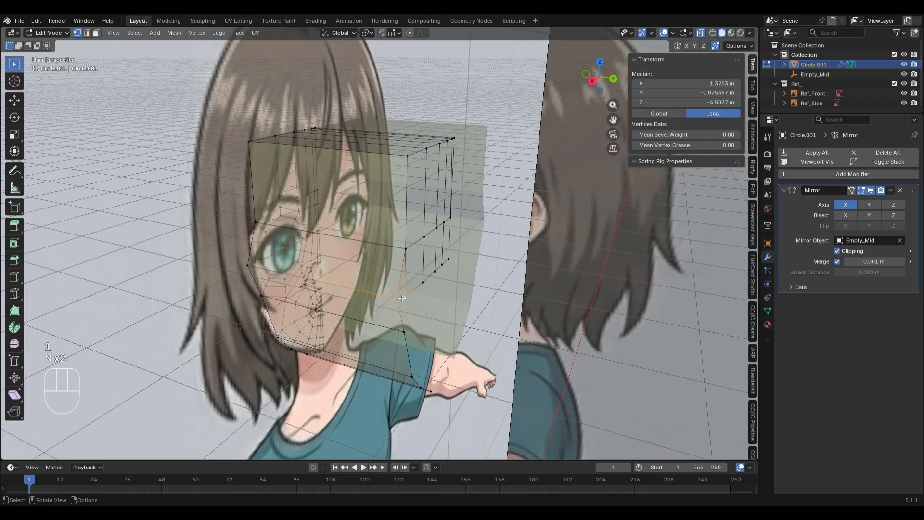
{"action": "key", "text": "m"}
{"action": "left_click", "coordinate": [441, 284]}
Select the lowest edges of the back of the head and extrude them down along Z
{"action": "key", "text": "2"}
{"action": "middle_click_drag", "start_coordinate": [441, 288], "coordinate": [452, 299]}
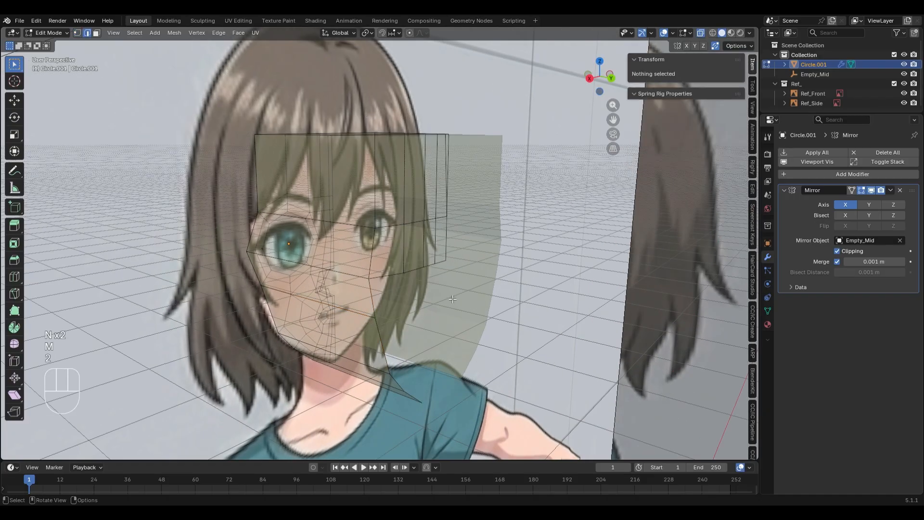
{"action": "left_click", "coordinate": [400, 279], "text": "alt"}
{"action": "left_click", "coordinate": [391, 279]}
{"action": "left_click", "coordinate": [416, 273], "text": "shift"}
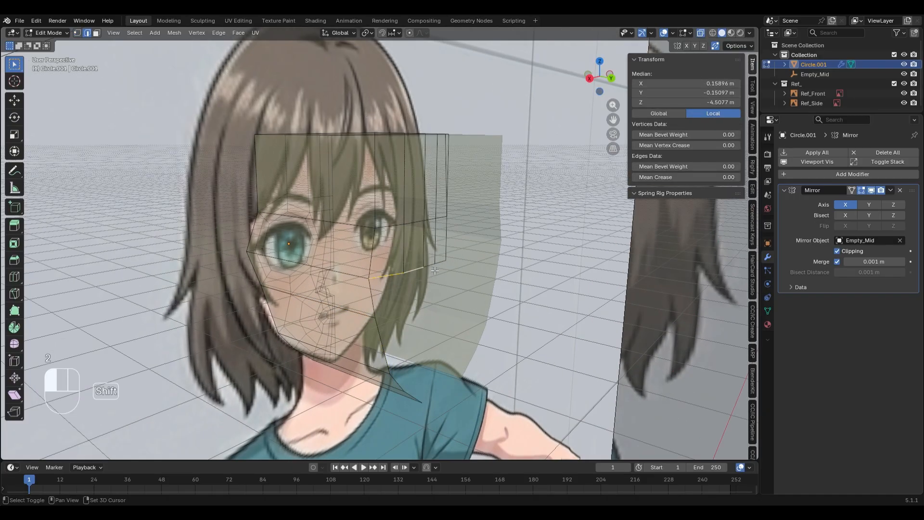
{"action": "left_click", "coordinate": [446, 265], "text": "shift"}
{"action": "middle_click_drag", "start_coordinate": [602, 270], "coordinate": [541, 271]}
{"action": "middle_click_drag", "start_coordinate": [496, 204], "coordinate": [552, 195]}
{"action": "key", "text": "e"}
{"action": "key", "text": "z"}
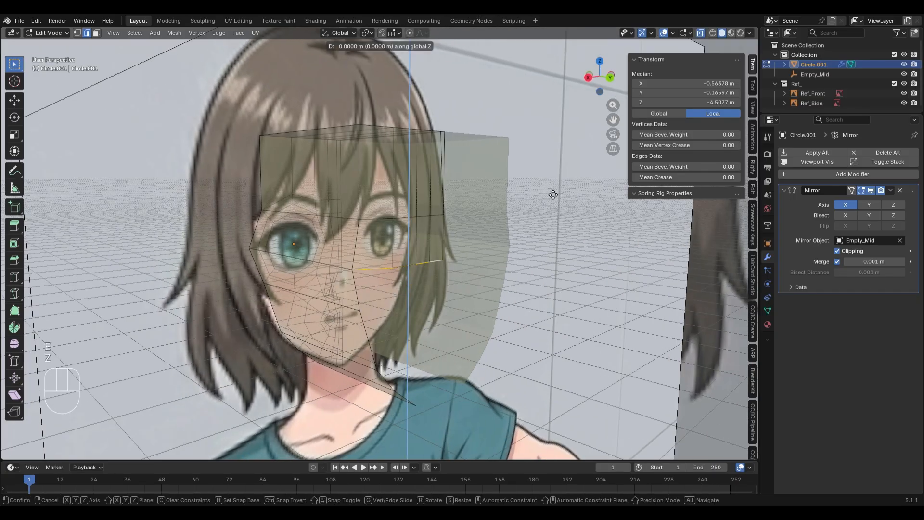
{"action": "left_click", "coordinate": [563, 231]}
Narrow the lowest rear edge row by scaling it to 0.644
{"action": "key", "text": "s"}
{"action": "left_click", "coordinate": [544, 238]}
{"action": "middle_click_drag", "start_coordinate": [544, 239], "coordinate": [562, 223]}
{"action": "key", "text": "s"}
{"action": "left_click", "coordinate": [515, 281]}
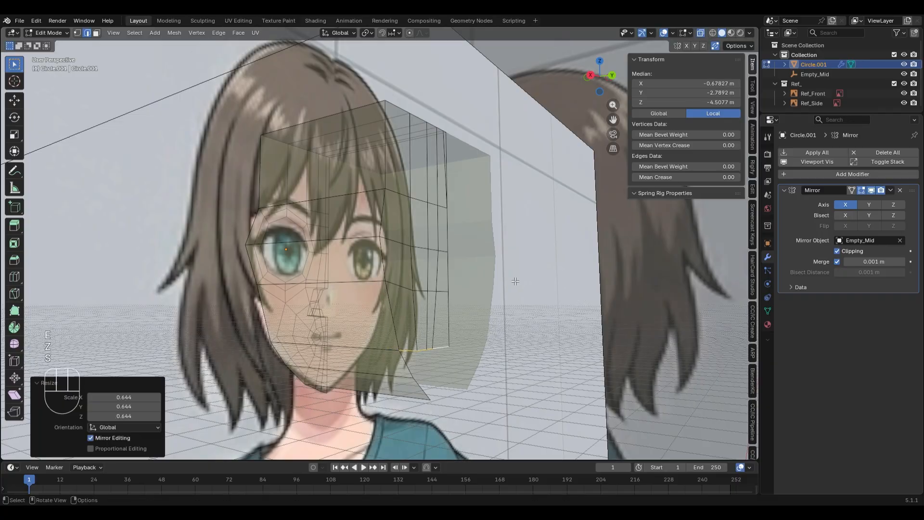
{"action": "key", "text": "ctrl+z"}
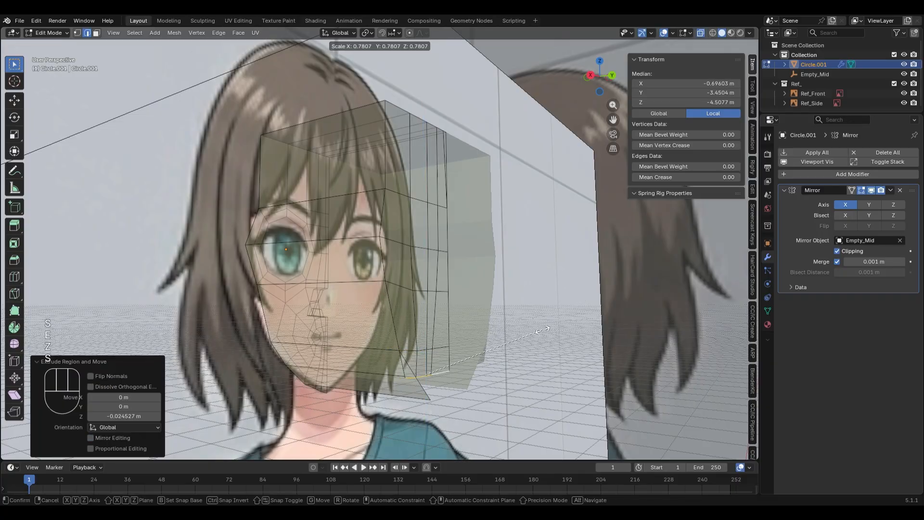
{"action": "key", "text": "ctrl+z"}
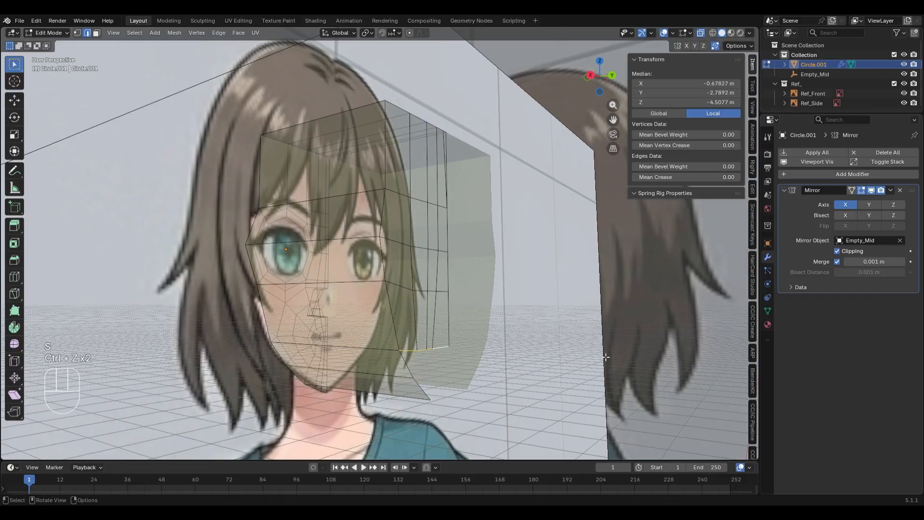
{"action": "key", "text": "e"}
{"action": "key", "text": "s"}
{"action": "left_click", "coordinate": [546, 327]}
{"action": "key", "text": "ctrl+z"}
Extrude the lowest rear edge row further down, undoing a trial uniform scale of 0.570
{"action": "key", "text": "e"}
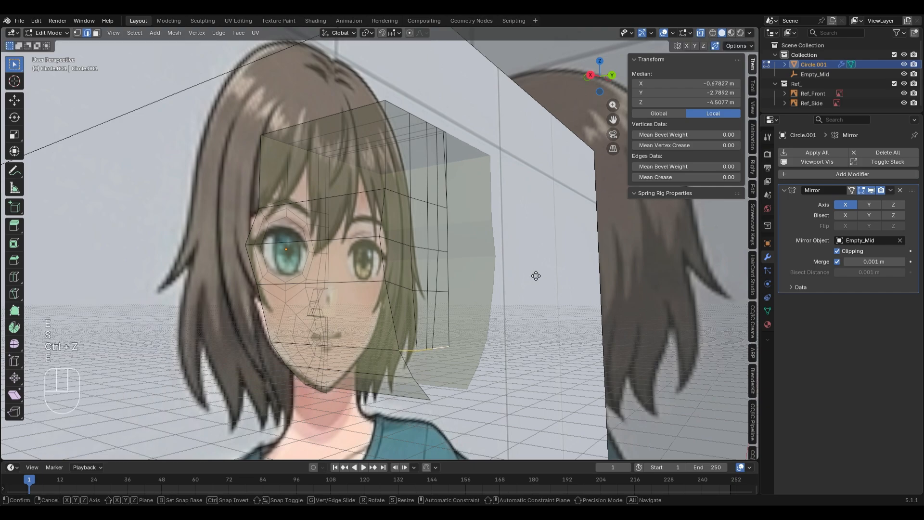
{"action": "left_click", "coordinate": [537, 300]}
{"action": "left_click", "coordinate": [484, 319]}
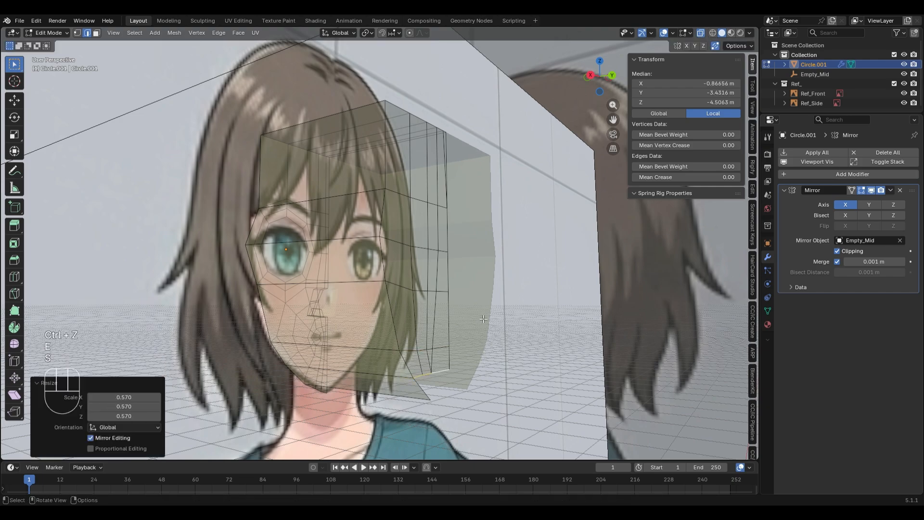
{"action": "scroll", "coordinate": [497, 336], "scroll_direction": "down", "scroll_amount": 1}
{"action": "middle_click_drag", "start_coordinate": [497, 336], "coordinate": [479, 323]}
{"action": "key", "text": "ctrl+z"}
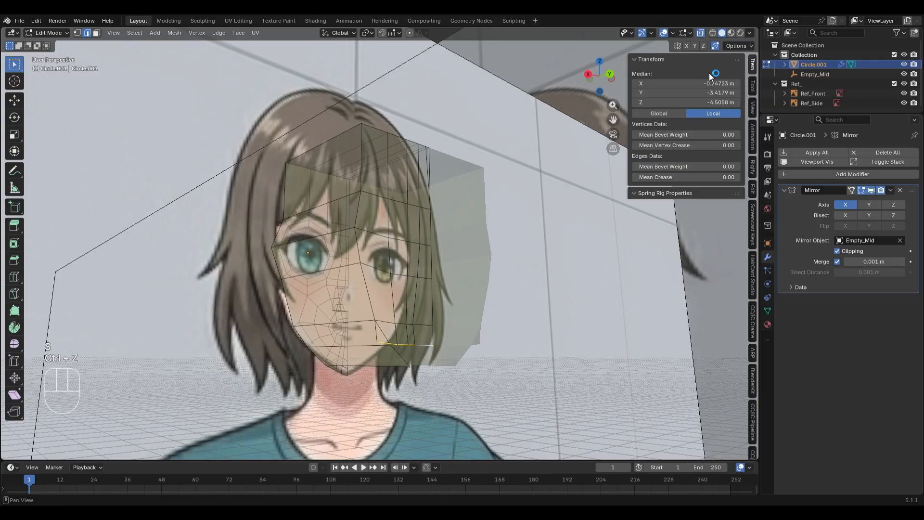
Scale the newly extruded rear row to 0.568 along X
{"action": "middle_click_drag", "start_coordinate": [535, 313], "coordinate": [454, 323]}
{"action": "scroll", "coordinate": [531, 331], "scroll_direction": "up", "scroll_amount": 1}
{"action": "middle_click_drag", "start_coordinate": [532, 331], "coordinate": [553, 353]}
{"action": "key", "text": "s"}
{"action": "key", "text": "x"}
{"action": "left_click", "coordinate": [477, 352]}
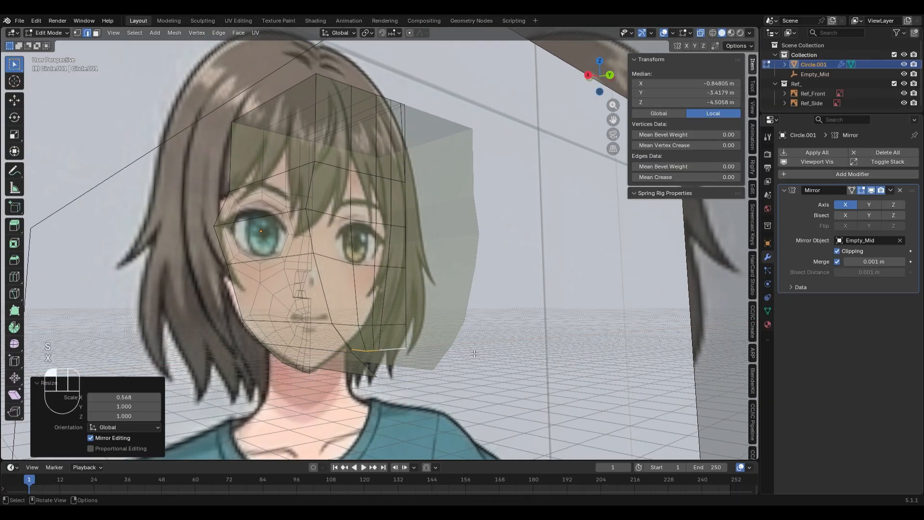
Merge the narrowed row's outer vertex with the adjacent side vertex at their center
{"action": "middle_click_drag", "start_coordinate": [473, 355], "coordinate": [487, 355]}
{"action": "key", "text": "1"}
{"action": "left_click", "coordinate": [372, 348]}
{"action": "key", "text": "m"}
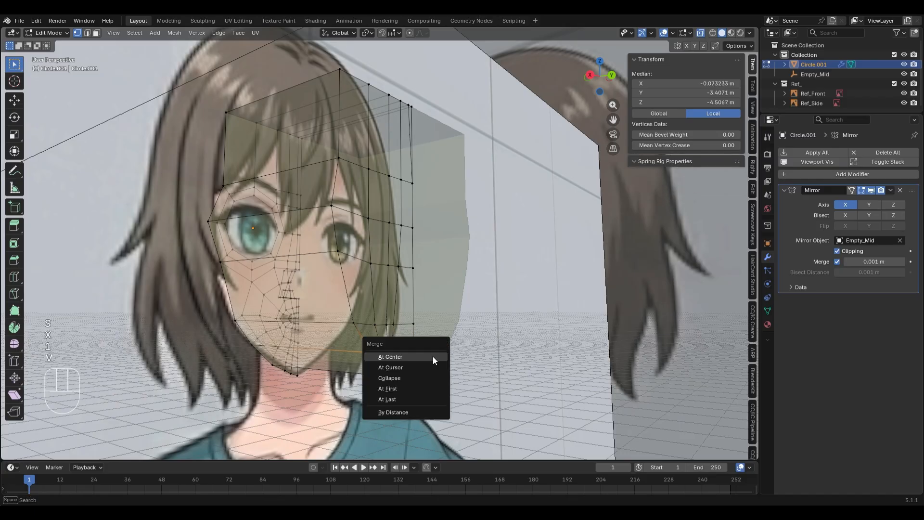
{"action": "left_click", "coordinate": [432, 356]}
Select only the bottom edges of the back of the head and extrude them down about 0.024 m along Z
{"action": "key", "text": "2"}
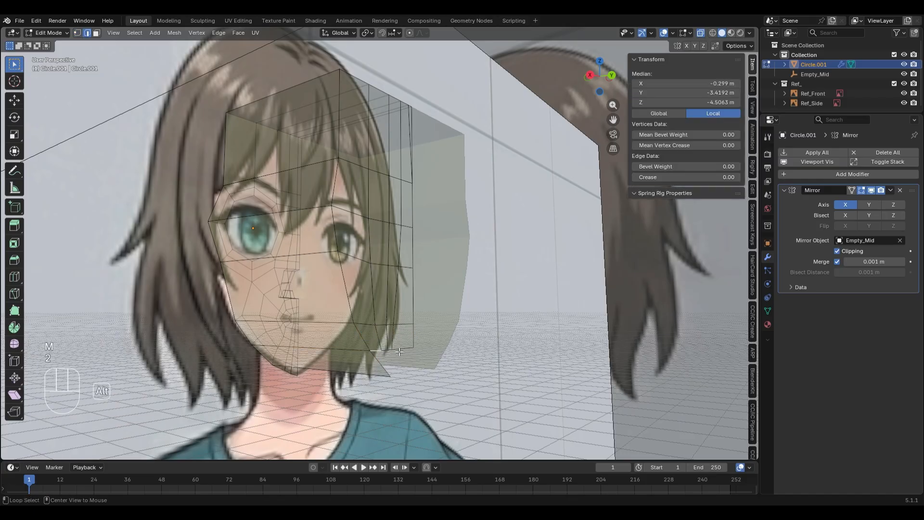
{"action": "left_click", "coordinate": [399, 351], "text": "alt"}
{"action": "middle_click_drag", "start_coordinate": [400, 354], "coordinate": [424, 355]}
{"action": "key", "text": "c"}
{"action": "middle_click", "coordinate": [367, 367]}
{"action": "right_click", "coordinate": [370, 366]}
{"action": "middle_click_drag", "start_coordinate": [479, 367], "coordinate": [441, 346]}
{"action": "key", "text": "e"}
{"action": "key", "text": "z"}
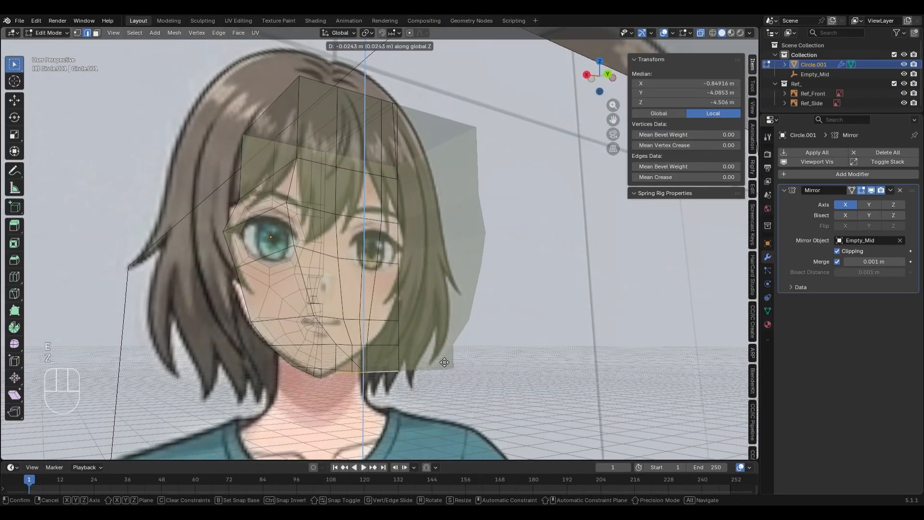
{"action": "left_click", "coordinate": [444, 363]}
Scale the new bottom row down and shift it about -0.008 m in X, 0.006 m in Y and 0.004 m in Z
{"action": "key", "text": "s"}
{"action": "left_click", "coordinate": [401, 364]}
{"action": "key", "text": "g"}
{"action": "left_click", "coordinate": [402, 362]}
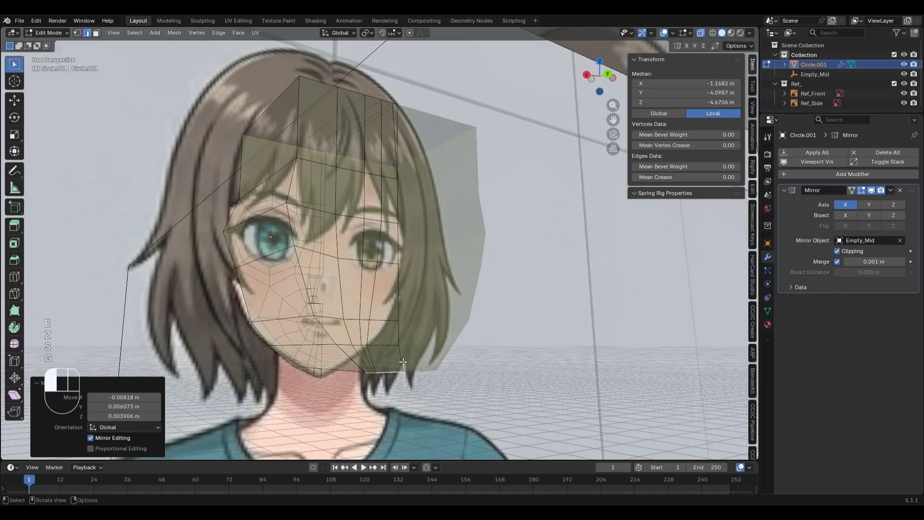
Merge the bottom row's outer vertex with the nearby lower side vertex
{"action": "scroll", "coordinate": [403, 362], "scroll_direction": "up", "scroll_amount": 1}
{"action": "key", "text": "1"}
{"action": "left_click", "coordinate": [363, 408]}
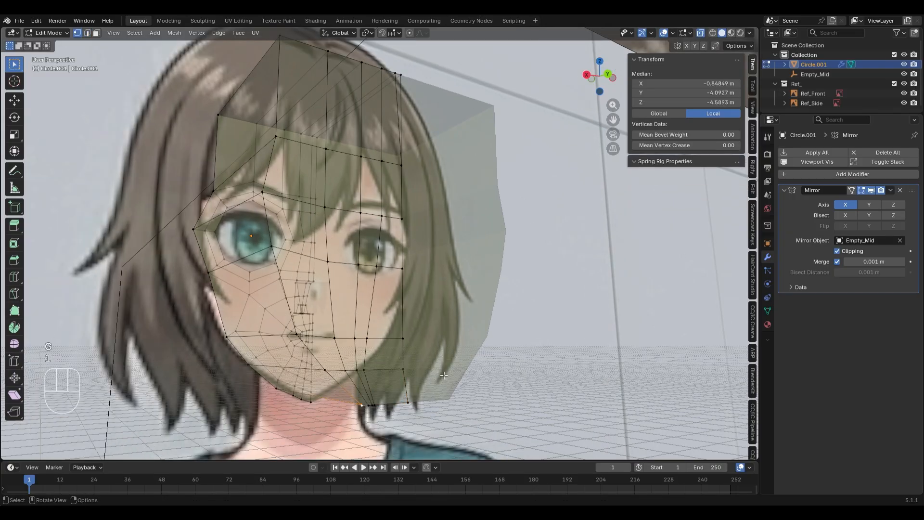
{"action": "key", "text": "m"}
{"action": "left_click", "coordinate": [441, 372]}
Select the open edge loop around the underside of the head and jaw
{"action": "key", "text": "2"}
{"action": "middle_click_drag", "start_coordinate": [441, 372], "coordinate": [425, 386]}
{"action": "left_click", "coordinate": [392, 378], "text": "alt"}
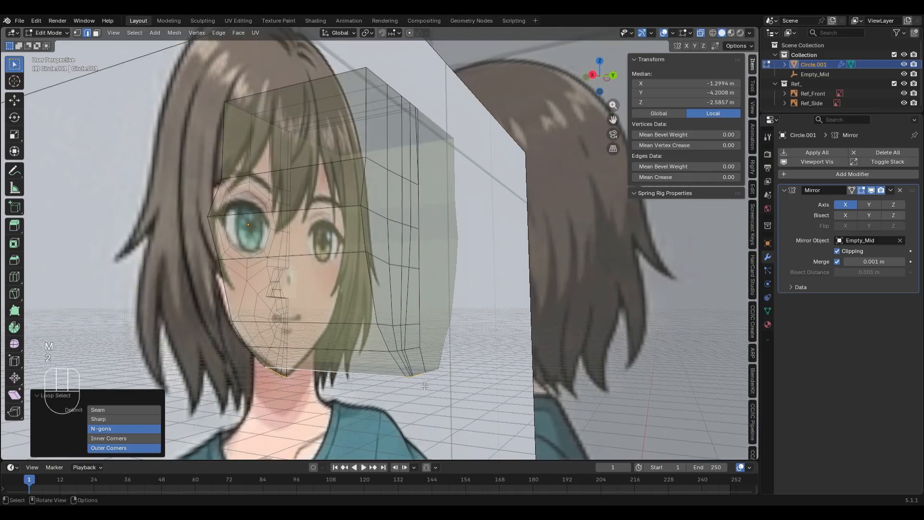
Turn on the viewport Statistics overlay and select the edge loops around the head's underside to compare their counts
{"action": "key", "text": "Tab"}
{"action": "left_click", "coordinate": [688, 32]}
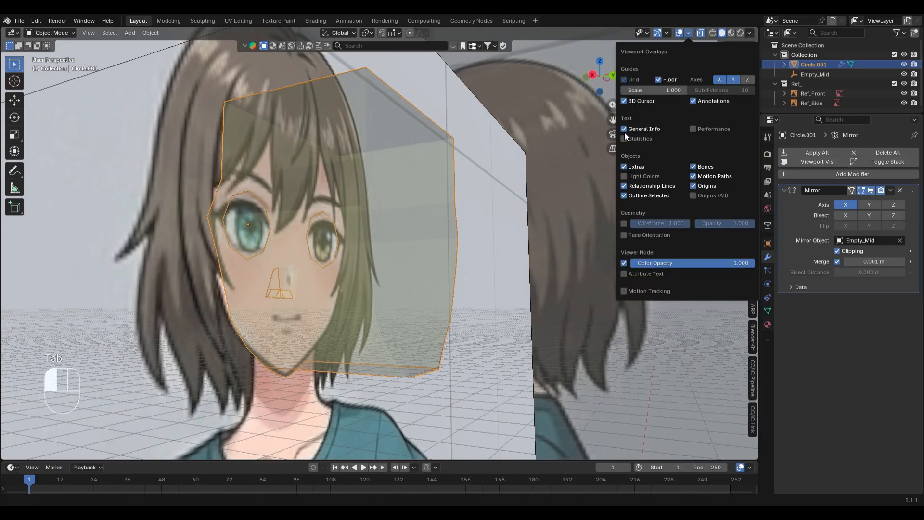
{"action": "key", "text": "Tab"}
{"action": "middle_click_drag", "start_coordinate": [447, 284], "coordinate": [444, 269]}
{"action": "left_click", "coordinate": [390, 338], "text": "alt+shift"}
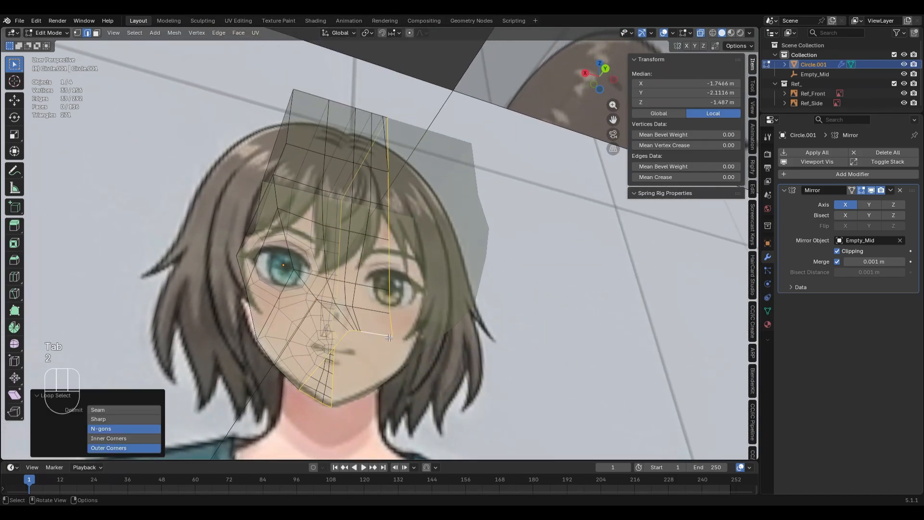
Try a two-cut loop cut around the head between the face and the back, checking the underside edge loop
{"action": "key", "text": "1"}
{"action": "middle_click_drag", "start_coordinate": [466, 290], "coordinate": [431, 295]}
{"action": "left_click", "coordinate": [375, 231]}
{"action": "right_click", "coordinate": [375, 230]}
{"action": "key", "text": "2"}
{"action": "left_click", "coordinate": [407, 343], "text": "alt"}
{"action": "middle_click_drag", "start_coordinate": [504, 333], "coordinate": [532, 394]}
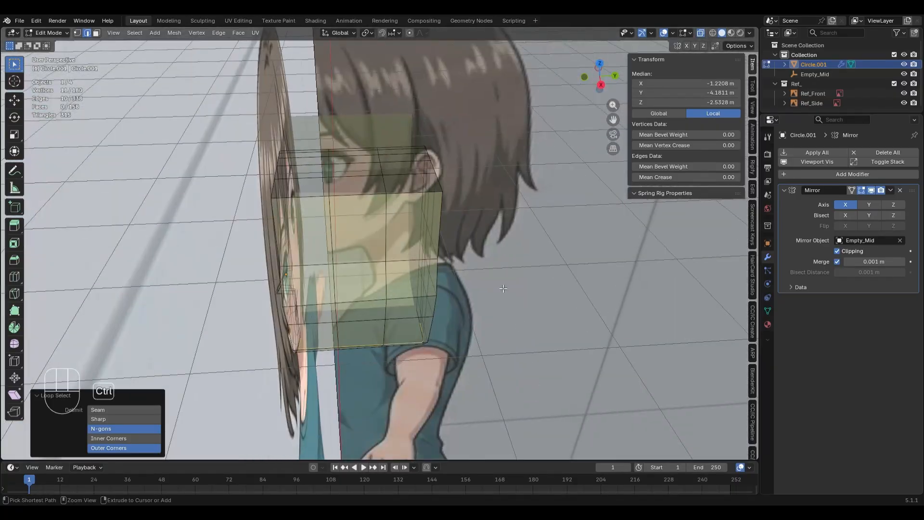
{"action": "key", "text": "ctrl+z"}
{"action": "middle_click_drag", "start_coordinate": [503, 288], "coordinate": [477, 256]}
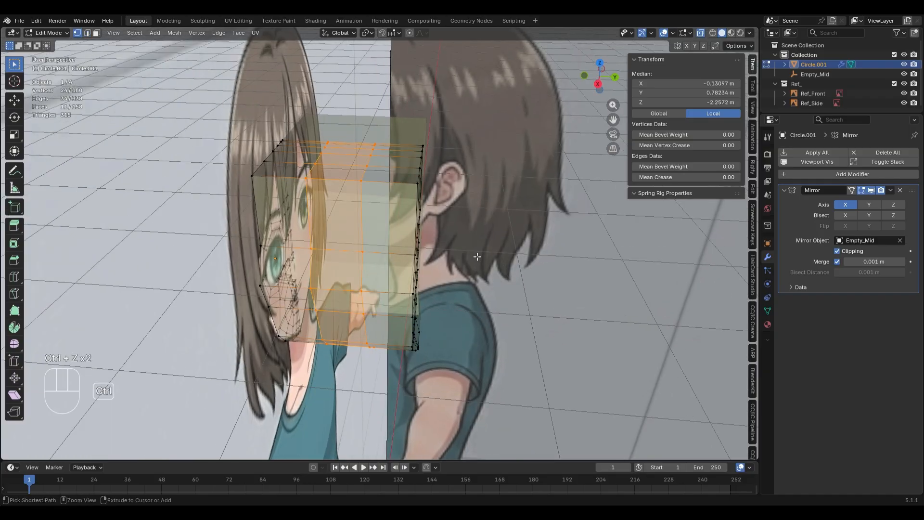
Add three evenly spaced loop cuts around the head between the face and the back
{"action": "left_click", "coordinate": [350, 161]}
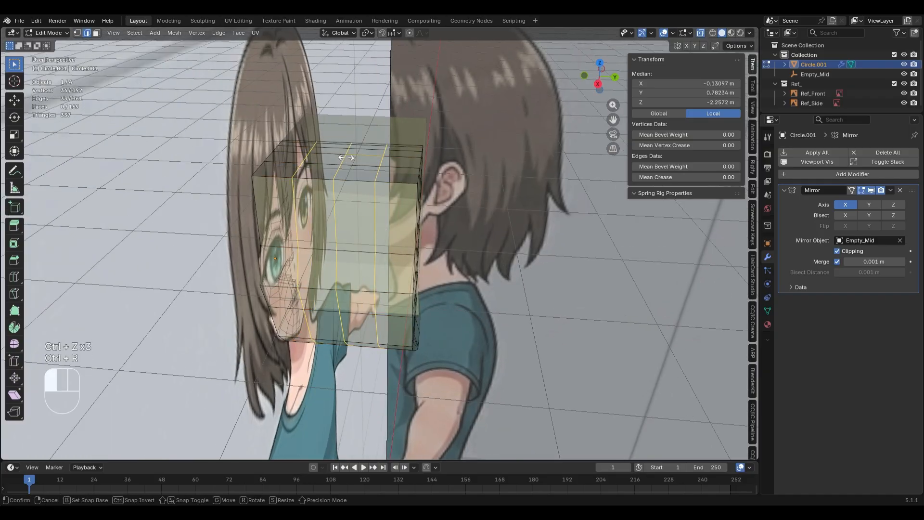
{"action": "right_click", "coordinate": [350, 161]}
{"action": "key", "text": "ctrl+z"}
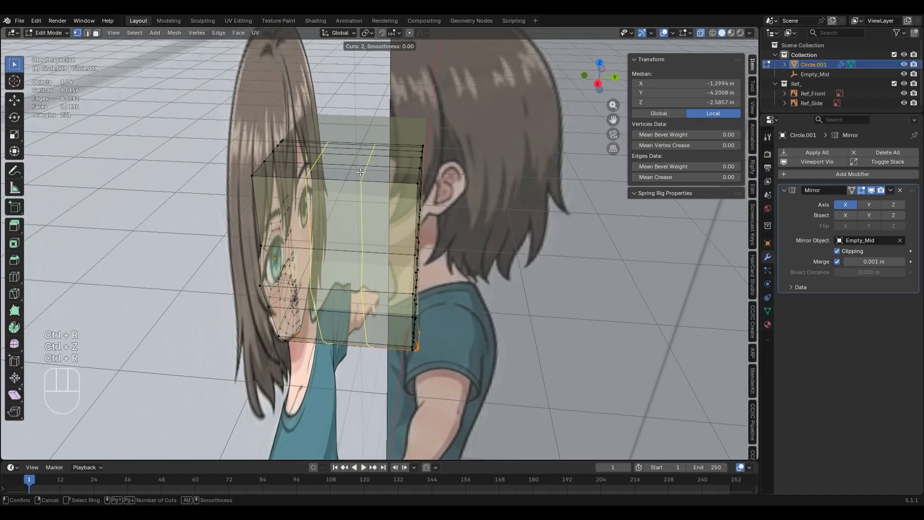
{"action": "left_click", "coordinate": [360, 172]}
{"action": "right_click", "coordinate": [360, 172]}
Try rounding the selected underside edge loop of the head with LoopTools Circle
{"action": "middle_click_drag", "start_coordinate": [361, 172], "coordinate": [359, 89]}
{"action": "key", "text": "2"}
{"action": "left_click", "coordinate": [352, 309], "text": "alt"}
{"action": "middle_click_drag", "start_coordinate": [434, 289], "coordinate": [393, 294]}
{"action": "right_click", "coordinate": [405, 328]}
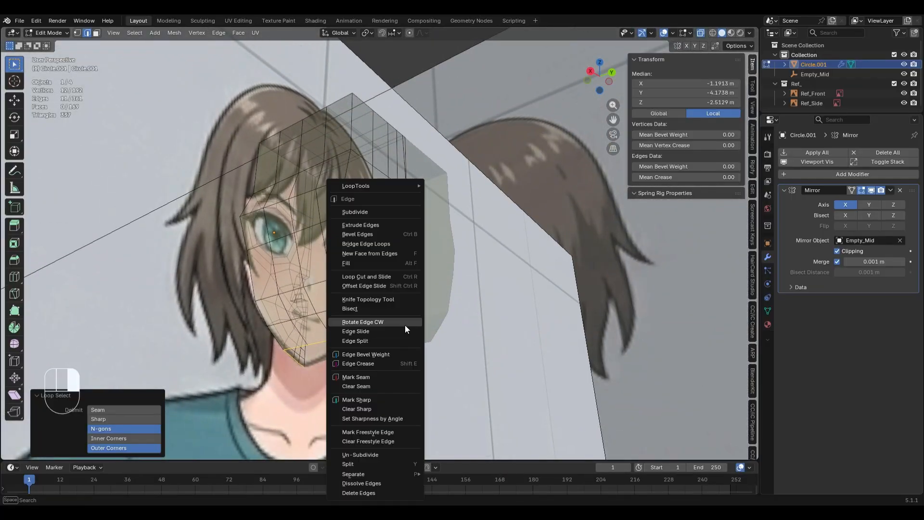
{"action": "mouse_move", "coordinate": [406, 186]}
{"action": "left_click", "coordinate": [474, 196]}
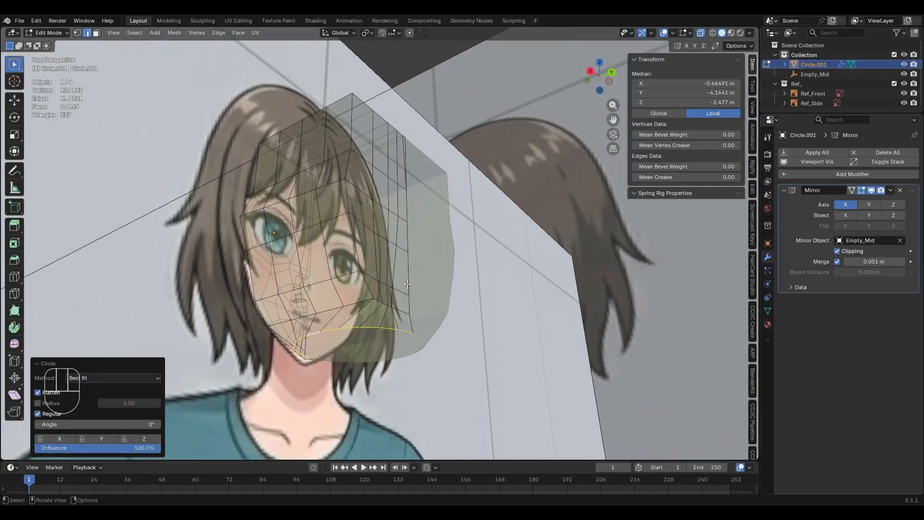
{"action": "middle_click_drag", "start_coordinate": [477, 270], "coordinate": [429, 280]}
{"action": "key", "text": "ctrl+z"}
Select the open chin edges and extrude them backward about 0.036 m along Y
{"action": "key", "text": "KP_1"}
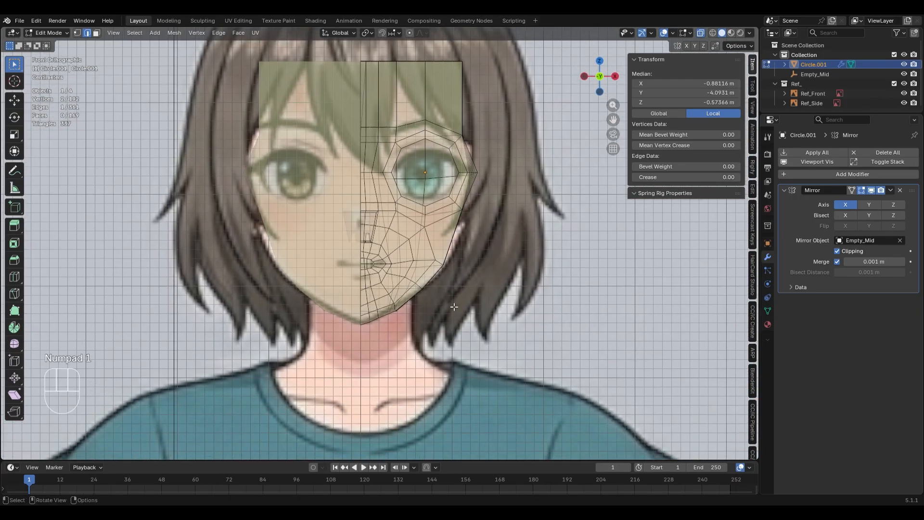
{"action": "middle_click_drag", "start_coordinate": [502, 293], "coordinate": [414, 258]}
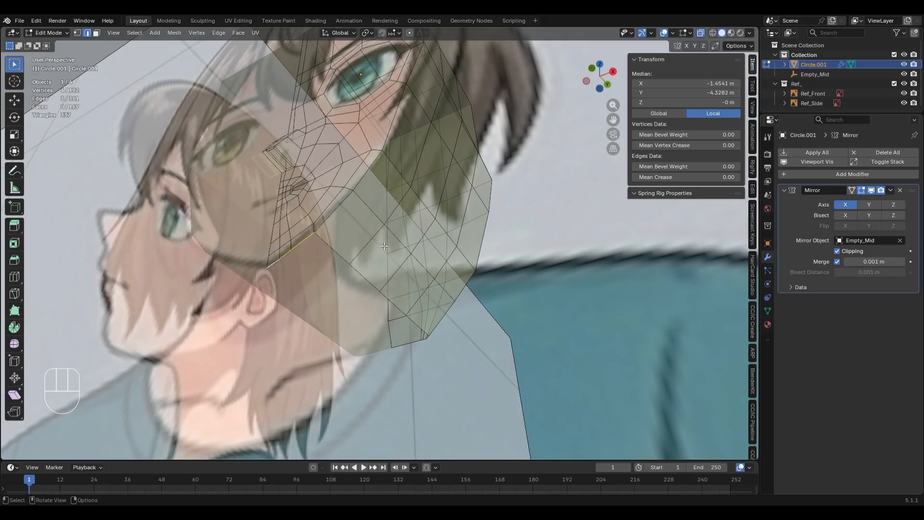
{"action": "key", "text": "e"}
{"action": "key", "text": "z"}
{"action": "key", "text": "ctrl+z"}
{"action": "key", "text": "e"}
{"action": "key", "text": "y"}
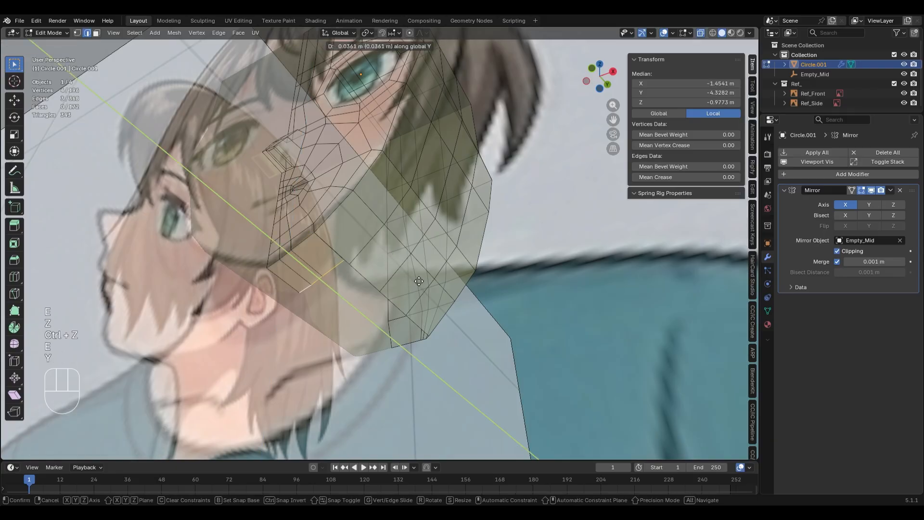
{"action": "left_click", "coordinate": [420, 283]}
{"action": "middle_click_drag", "start_coordinate": [420, 283], "coordinate": [393, 298]}
Merge the chin strip's outer vertex with the adjacent jaw vertex at their center
{"action": "left_click", "coordinate": [321, 260]}
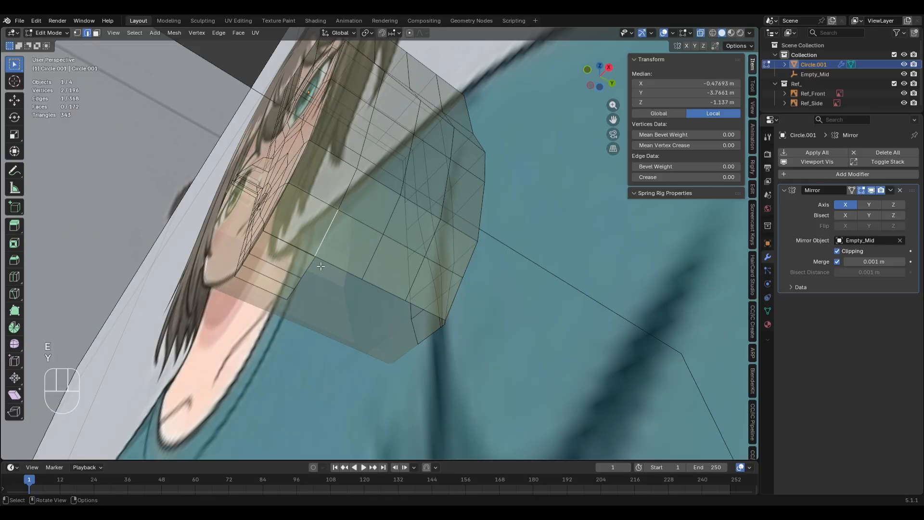
{"action": "key", "text": "1"}
{"action": "left_click", "coordinate": [317, 261]}
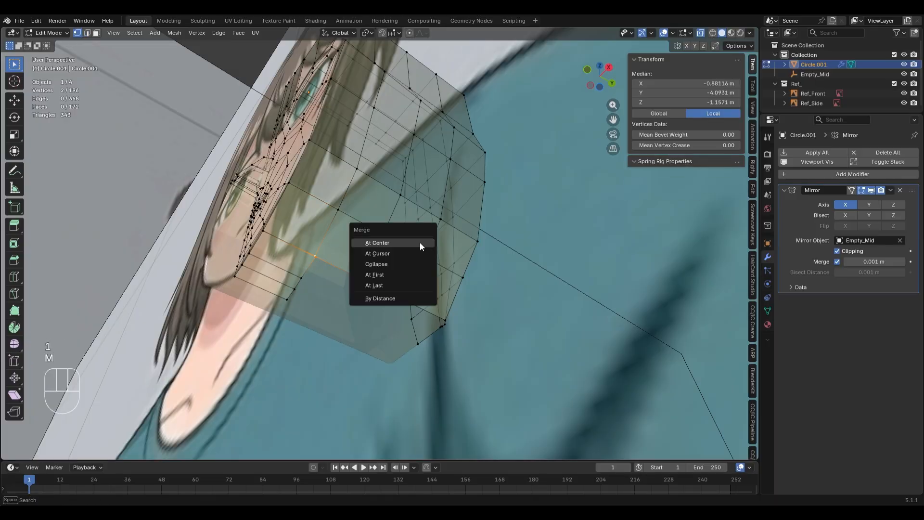
{"action": "left_click", "coordinate": [377, 243]}
Add one centred loop cut around the head just behind the face and another just ahead of the back
{"action": "middle_click_drag", "start_coordinate": [420, 242], "coordinate": [349, 272]}
{"action": "key", "text": "2"}
{"action": "left_click", "coordinate": [304, 298]}
{"action": "right_click", "coordinate": [305, 298]}
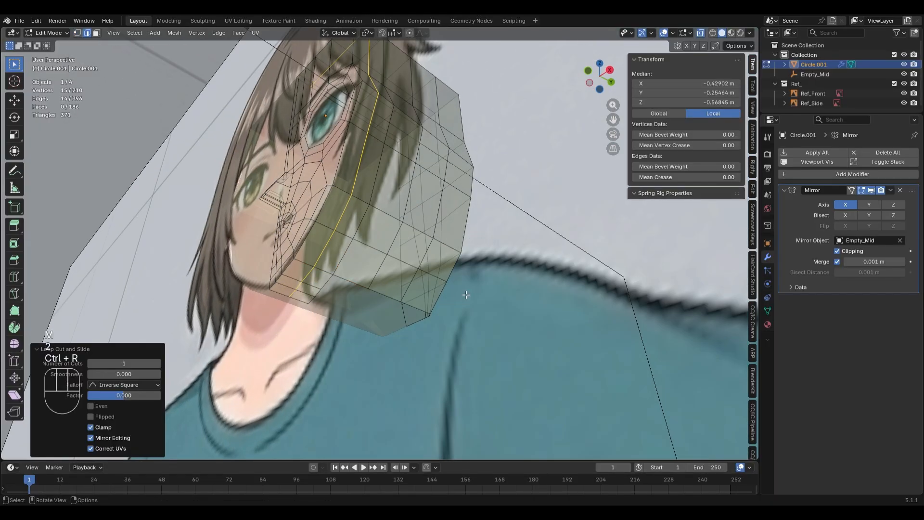
{"action": "middle_click_drag", "start_coordinate": [304, 298], "coordinate": [464, 312]}
{"action": "left_click", "coordinate": [397, 164]}
{"action": "right_click", "coordinate": [397, 164]}
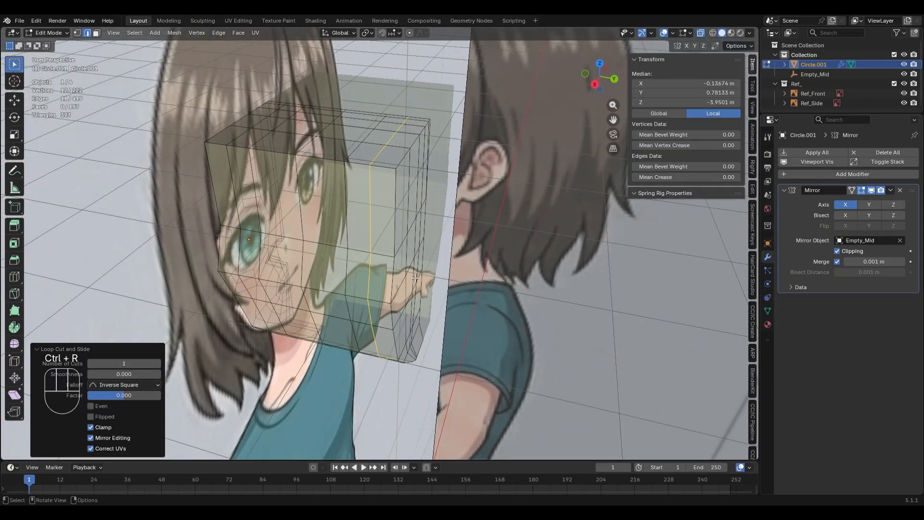
Select the open underside edges at the back of the head and extrude them forward
{"action": "middle_click_drag", "start_coordinate": [397, 164], "coordinate": [424, 367]}
{"action": "left_click", "coordinate": [410, 398], "text": "alt"}
{"action": "left_click", "coordinate": [412, 350]}
{"action": "middle_click_drag", "start_coordinate": [496, 388], "coordinate": [455, 374]}
{"action": "left_click", "coordinate": [393, 339]}
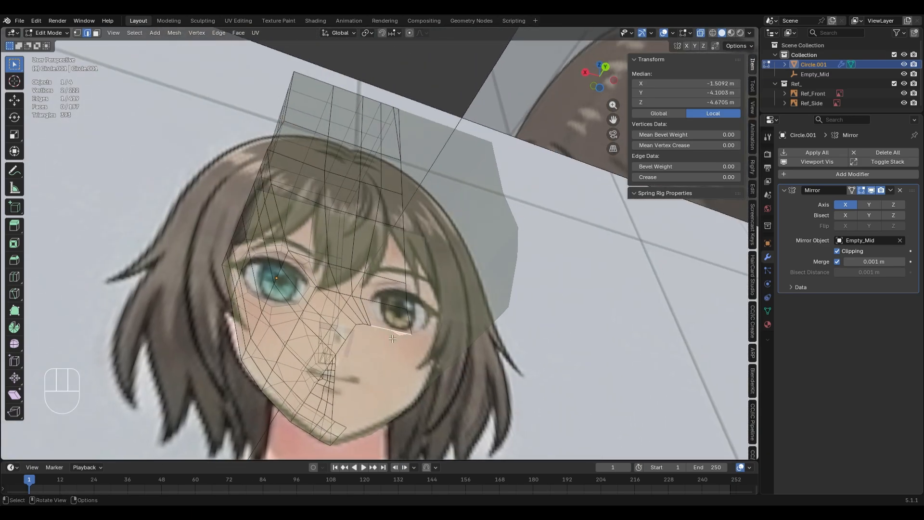
{"action": "left_click", "coordinate": [368, 329], "text": "shift"}
{"action": "middle_click_drag", "start_coordinate": [369, 329], "coordinate": [468, 313]}
{"action": "key", "text": "e"}
{"action": "left_click", "coordinate": [538, 319]}
Try merging the extruded underside row's outer vertex with the adjacent side vertex
{"action": "key", "text": "1"}
{"action": "left_click", "coordinate": [406, 302]}
{"action": "key", "text": "m"}
{"action": "left_click", "coordinate": [533, 307]}
{"action": "key", "text": "ctrl+z"}
Flatten the extruded row's front edges by scaling Y to 0 and move them about -0.0005 m along Y
{"action": "key", "text": "2"}
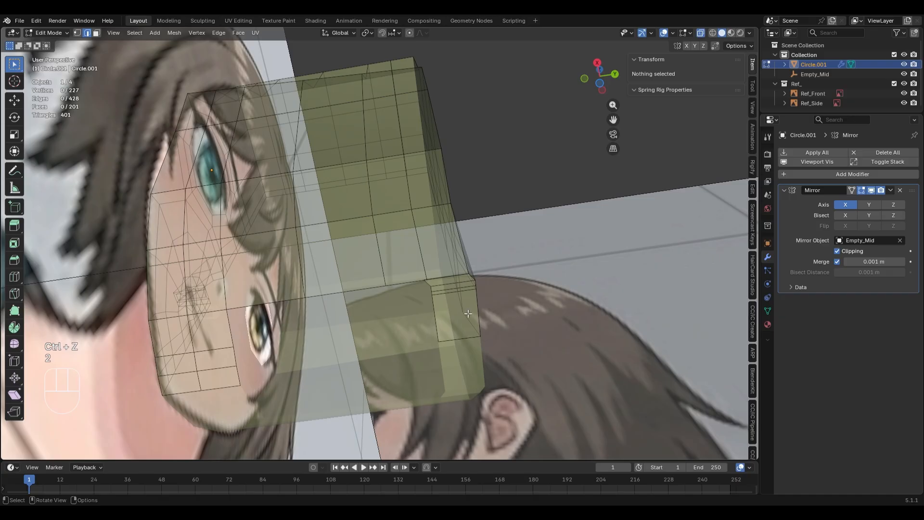
{"action": "left_click", "coordinate": [432, 298], "text": "shift"}
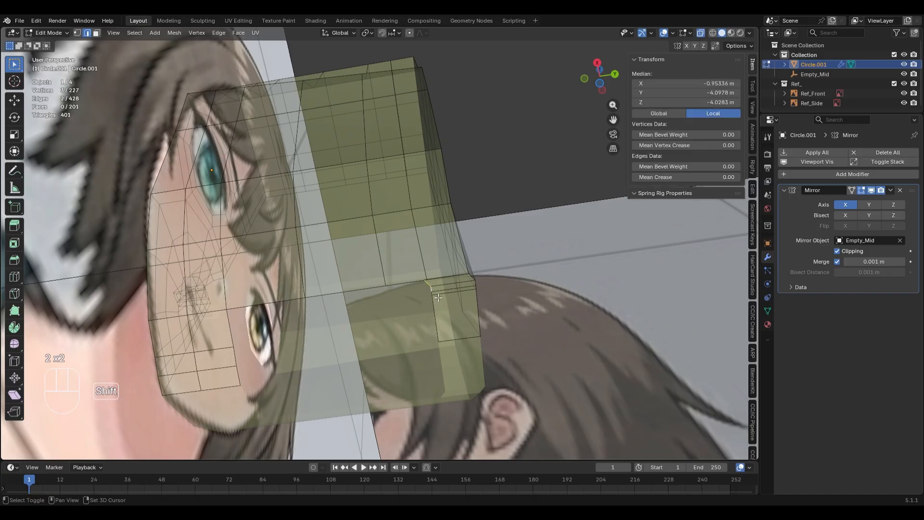
{"action": "key", "text": "KP_0"}
{"action": "key", "text": "KP_Enter"}
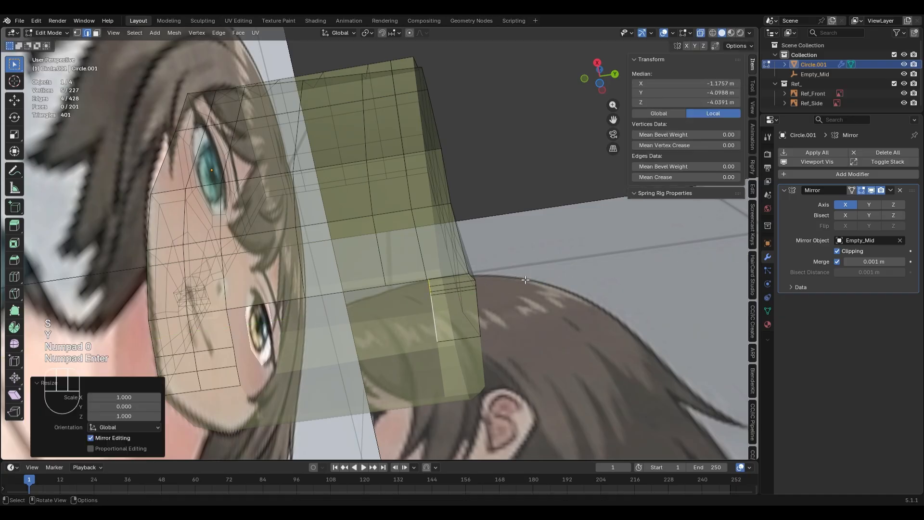
{"action": "key", "text": "g"}
{"action": "key", "text": "y"}
{"action": "left_click", "coordinate": [524, 280]}
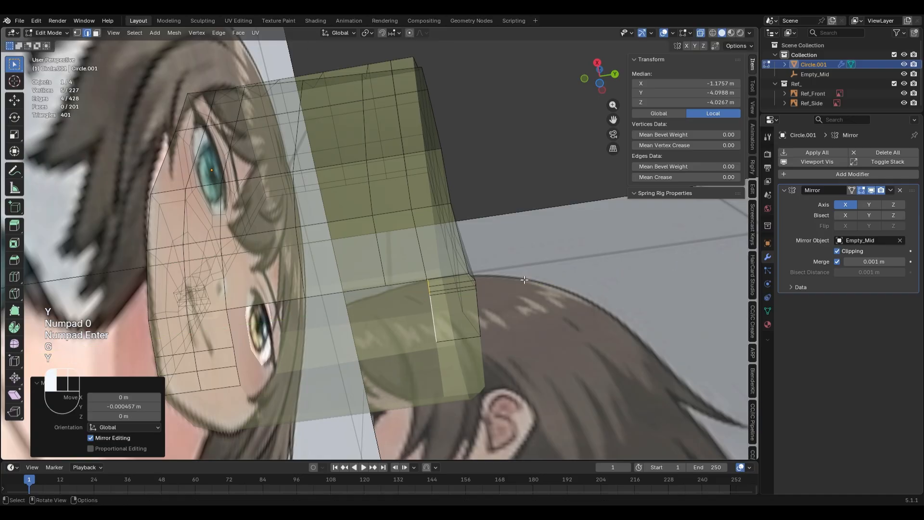
{"action": "left_click", "coordinate": [561, 187]}
{"action": "key", "text": "ctrl+z"}
Merge the flattened row's outer vertex with the neighbouring vertex on the side of the head
{"action": "middle_click_drag", "start_coordinate": [561, 187], "coordinate": [439, 273]}
{"action": "scroll", "coordinate": [538, 225], "scroll_direction": "up", "scroll_amount": 1}
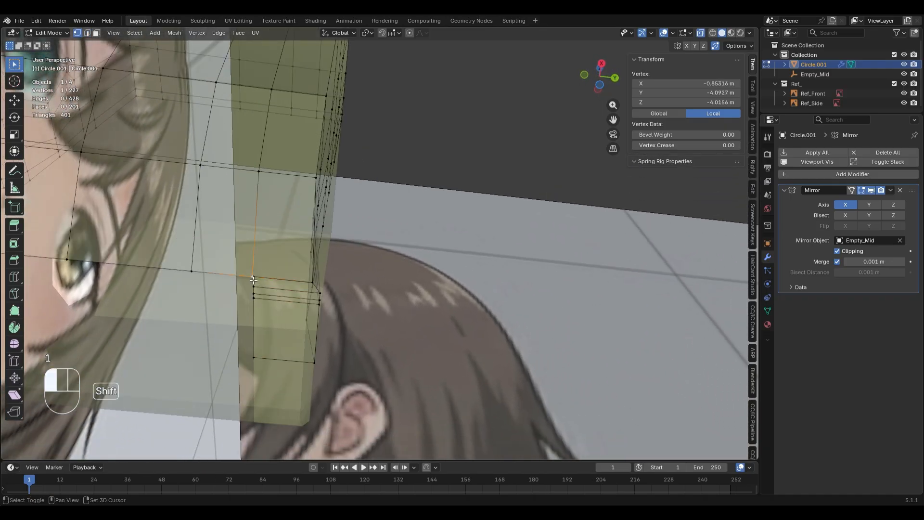
{"action": "key", "text": "m"}
{"action": "left_click", "coordinate": [337, 266]}
Select the four open front edges of the underside row at the back of the head
{"action": "middle_click_drag", "start_coordinate": [275, 286], "coordinate": [343, 308], "text": "shift"}
{"action": "key", "text": "2"}
{"action": "left_click", "coordinate": [327, 307], "text": "alt"}
{"action": "left_click", "coordinate": [342, 307]}
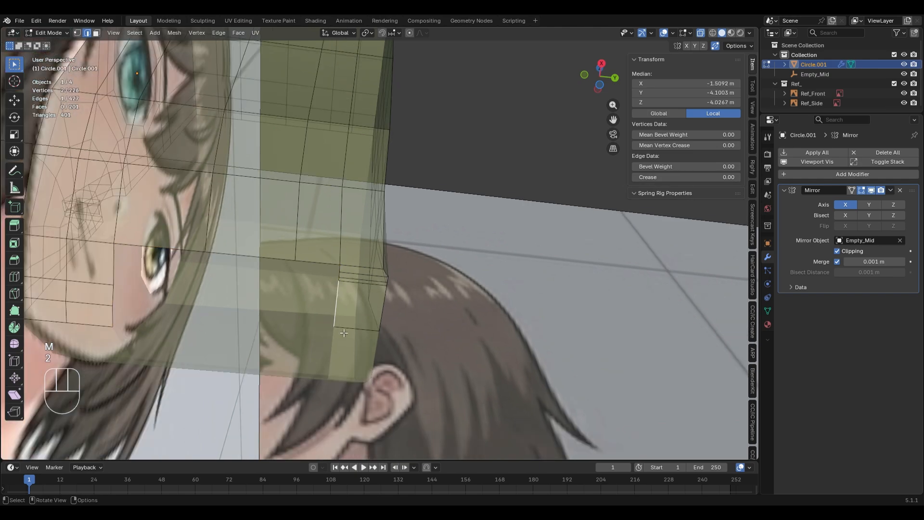
{"action": "left_click", "coordinate": [342, 286]}
{"action": "scroll", "coordinate": [340, 324], "scroll_direction": "up", "scroll_amount": 1}
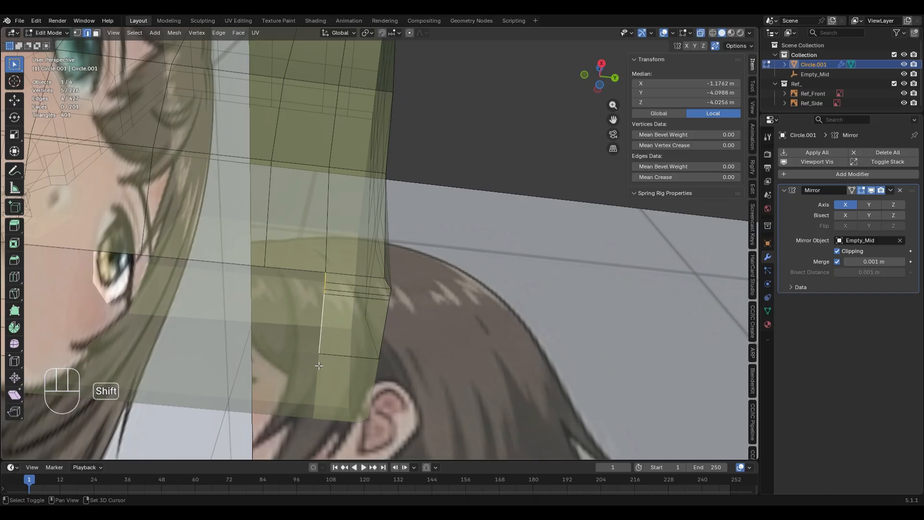
{"action": "middle_click_drag", "start_coordinate": [323, 377], "coordinate": [418, 264]}
Try extruding the open edges of the underside row forward about 0.021 m along Y
{"action": "key", "text": "ctrl+z"}
{"action": "key", "text": "e"}
{"action": "key", "text": "y"}
{"action": "right_click", "coordinate": [529, 281]}
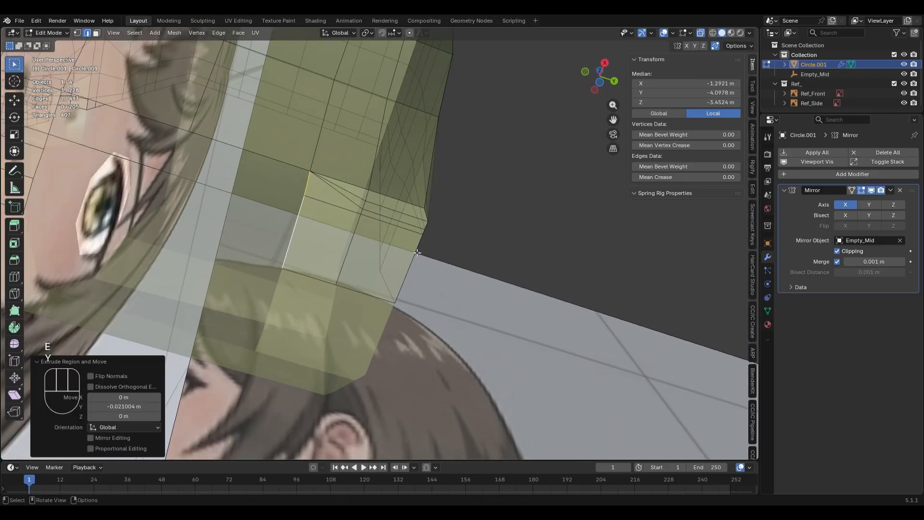
{"action": "key", "text": "ctrl+z"}
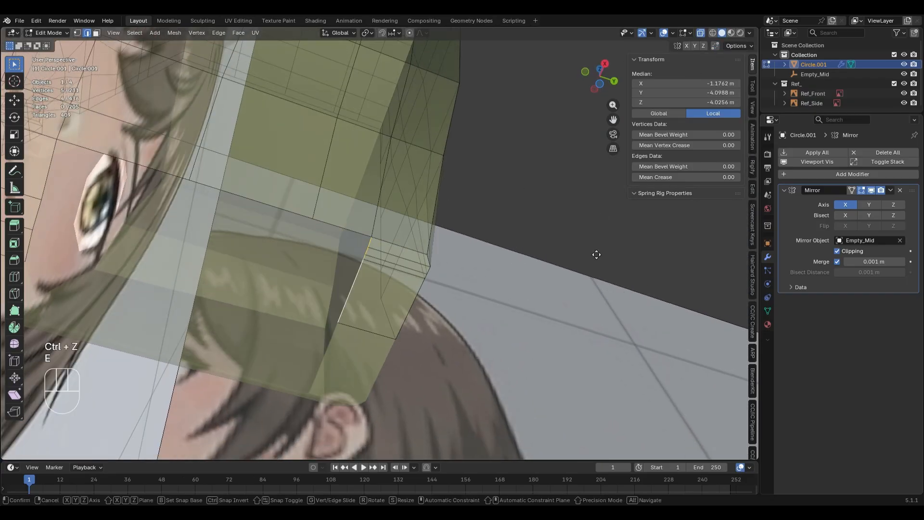
Extrude the four selected underside edges forward along Y and merge the outer vertex with the adjacent side vertex at center
{"action": "key", "text": "y"}
{"action": "left_click", "coordinate": [533, 256]}
{"action": "scroll", "coordinate": [506, 251], "scroll_direction": "up", "scroll_amount": 4}
{"action": "key", "text": "1"}
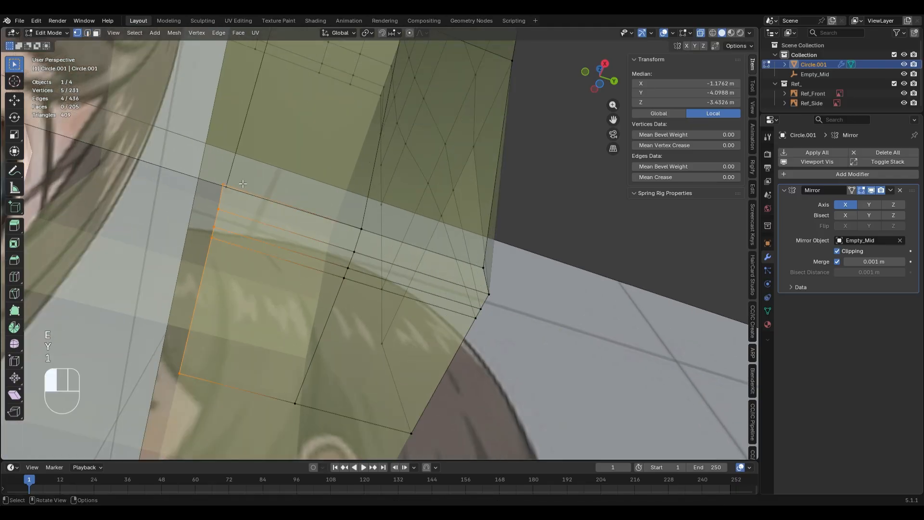
{"action": "left_click", "coordinate": [397, 227]}
{"action": "scroll", "coordinate": [397, 231], "scroll_direction": "down", "scroll_amount": 6}
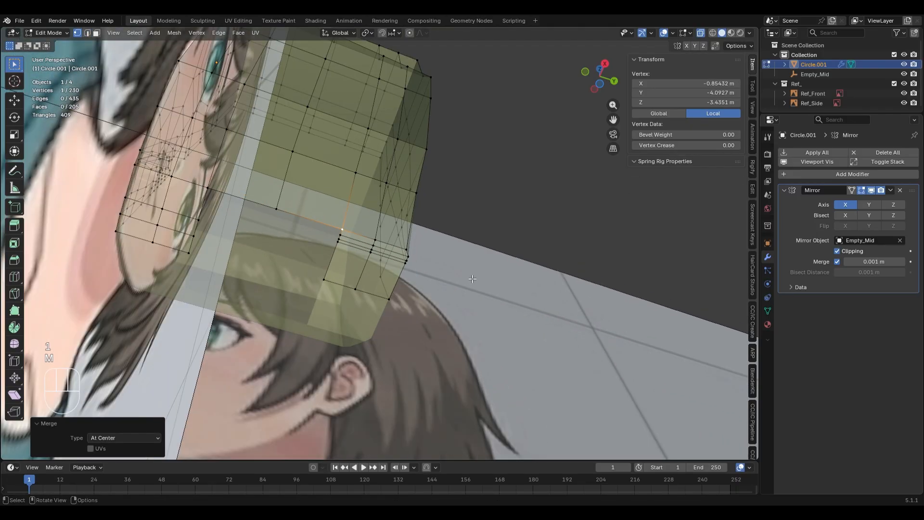
Add another loop cut to the head mesh and turn off X-ray display
{"action": "key", "text": "Tab"}
{"action": "middle_click_drag", "start_coordinate": [398, 241], "coordinate": [481, 222]}
{"action": "key", "text": "Tab"}
{"action": "key", "text": "2"}
{"action": "left_click", "coordinate": [284, 358], "text": "alt"}
{"action": "left_click", "coordinate": [407, 326]}
{"action": "key", "text": "ctrl+r"}
{"action": "key", "text": "alt+z"}
{"action": "scroll", "coordinate": [346, 280], "scroll_direction": "up", "scroll_amount": 2}
{"action": "key", "text": "2"}
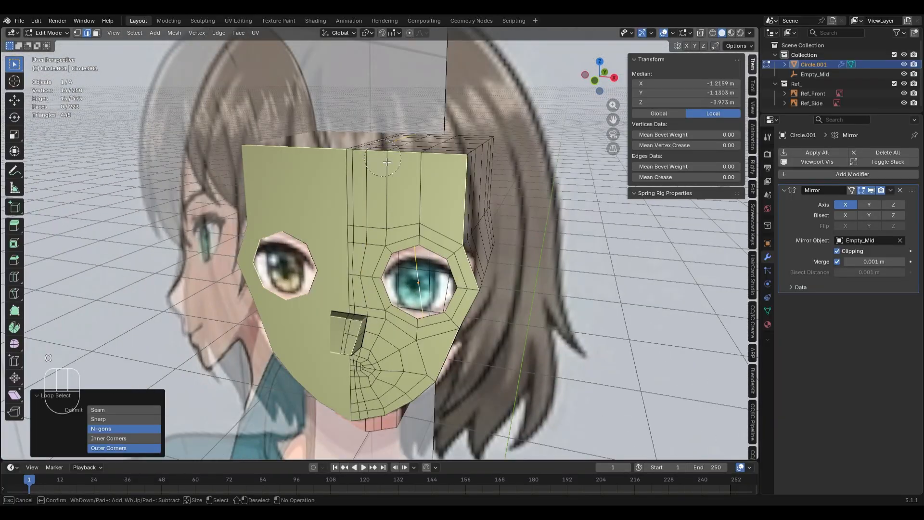
Deselect the unwanted part of the selected vertical edge loop with circle selection
{"action": "right_click", "coordinate": [387, 162]}
{"action": "middle_click_drag", "start_coordinate": [400, 96], "coordinate": [304, 150]}
{"action": "key", "text": "c"}
{"action": "middle_click_drag", "start_coordinate": [318, 149], "coordinate": [372, 151]}
{"action": "right_click", "coordinate": [371, 151]}
{"action": "middle_click_drag", "start_coordinate": [520, 231], "coordinate": [410, 328]}
Edge slide the remaining selected edges along the surface of the head
{"action": "key", "text": "g"}
{"action": "key", "text": "g"}
{"action": "left_click", "coordinate": [460, 178]}
{"action": "key", "text": "g"}
{"action": "key", "text": "g"}
{"action": "left_click", "coordinate": [461, 178]}
Try deleting faces beside the centre line on the back of the head
{"action": "key", "text": "3"}
{"action": "left_click", "coordinate": [350, 165]}
{"action": "scroll", "coordinate": [375, 210], "scroll_direction": "up", "scroll_amount": 1}
{"action": "key", "text": "1"}
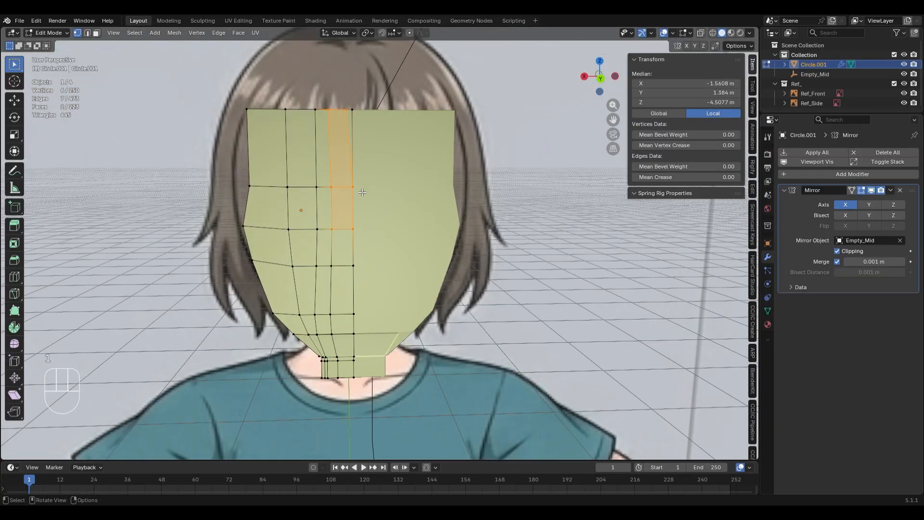
{"action": "middle_click_drag", "start_coordinate": [353, 165], "coordinate": [360, 207]}
{"action": "left_click", "coordinate": [359, 166]}
{"action": "key", "text": "x"}
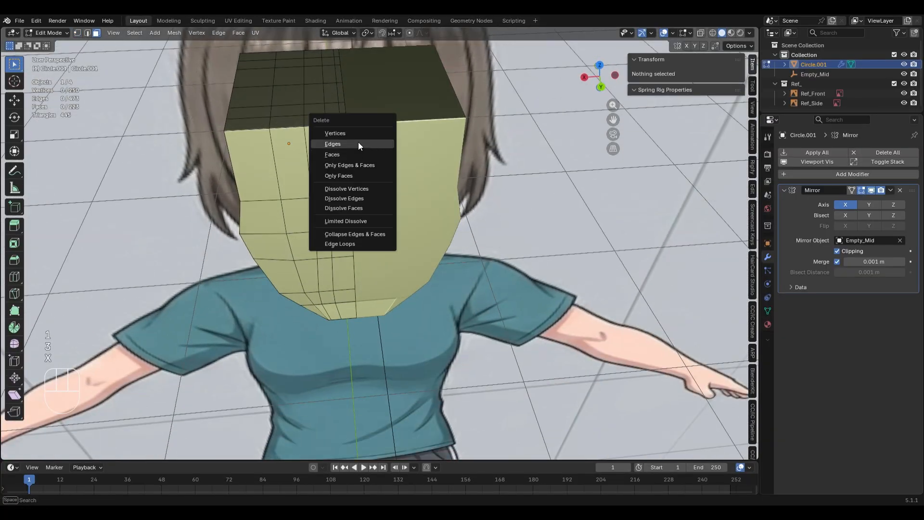
{"action": "left_click", "coordinate": [369, 155]}
Delete the narrow top face beside the centre line on the back of the head
{"action": "middle_click_drag", "start_coordinate": [380, 159], "coordinate": [347, 139]}
{"action": "left_click", "coordinate": [339, 140]}
{"action": "key", "text": "x"}
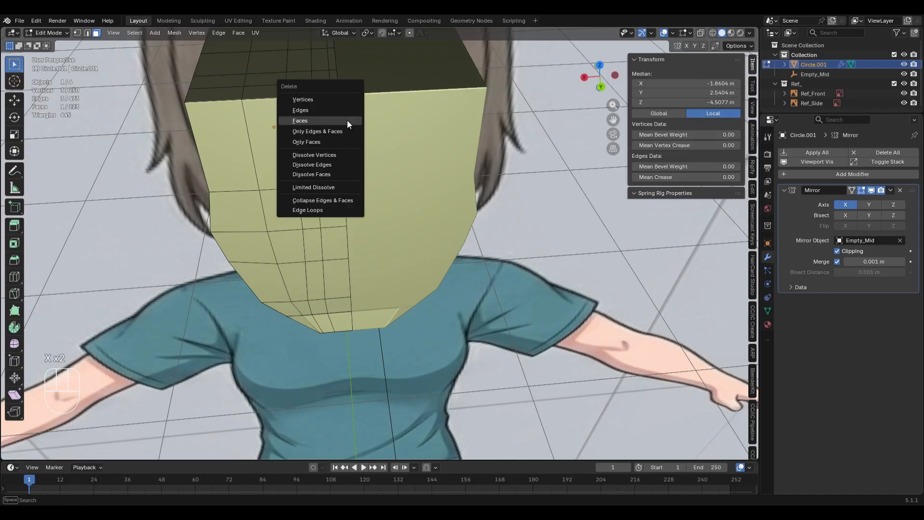
{"action": "left_click", "coordinate": [348, 120]}
Select the column of faces running down the back of the head beside the centre line
{"action": "key", "text": "3"}
{"action": "left_click", "coordinate": [341, 212]}
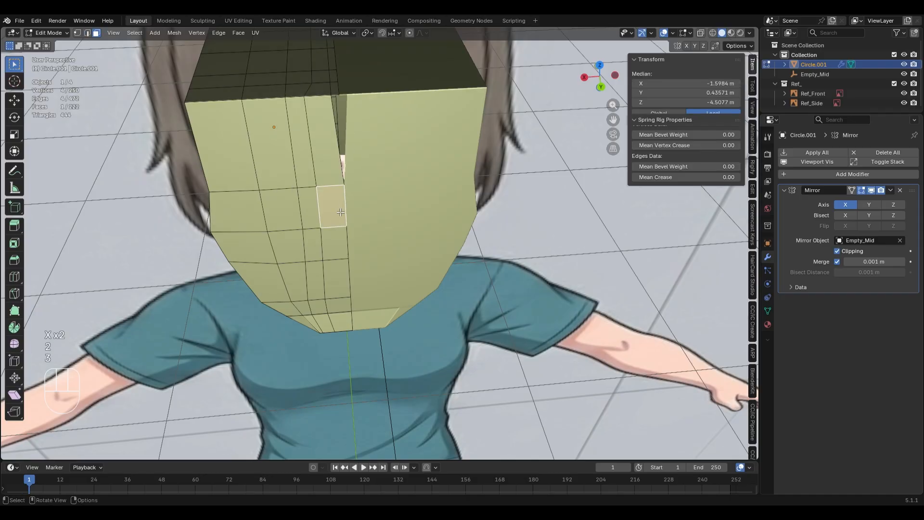
{"action": "left_click", "coordinate": [322, 141], "text": "shift"}
{"action": "middle_click_drag", "start_coordinate": [322, 140], "coordinate": [353, 292]}
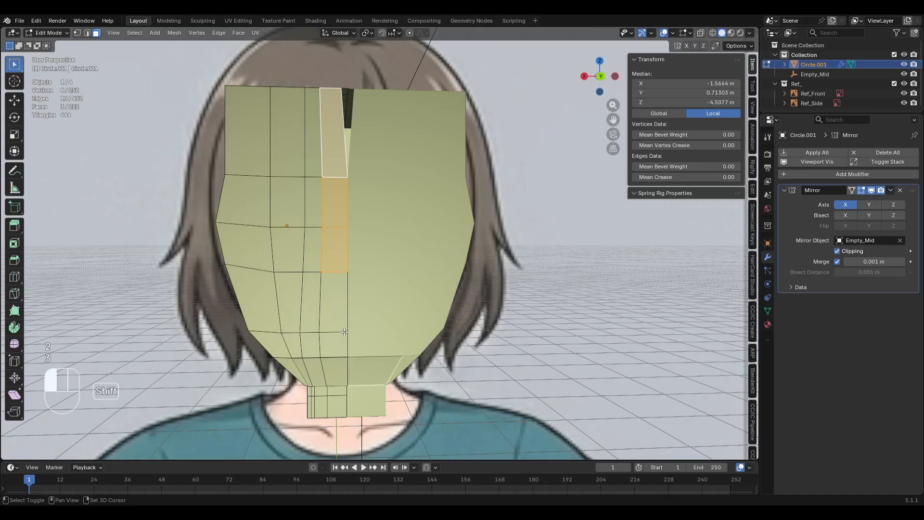
{"action": "middle_click_drag", "start_coordinate": [382, 151], "coordinate": [385, 220]}
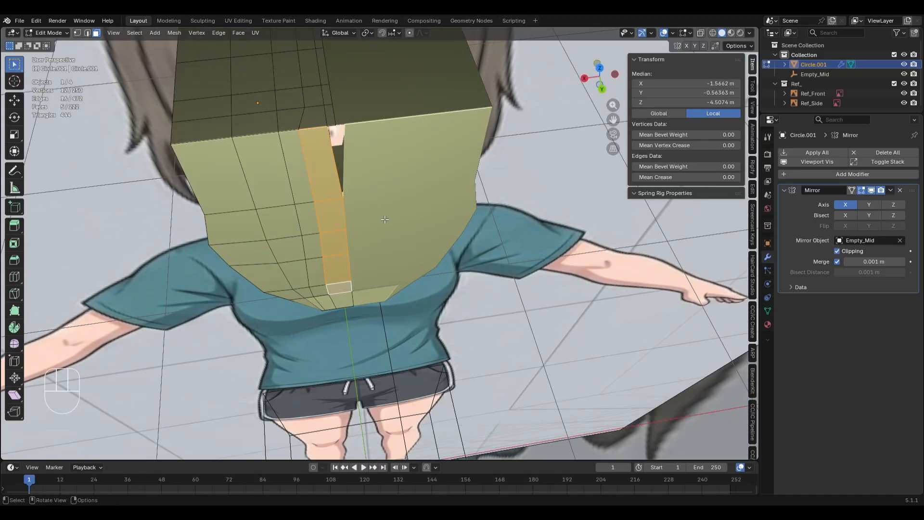
{"action": "left_click", "coordinate": [545, 313]}
Delete the top back face next to the centre line and slide the nearby vertical edges by a factor of -0.474
{"action": "middle_click_drag", "start_coordinate": [336, 256], "coordinate": [367, 239]}
{"action": "key", "text": "3"}
{"action": "left_click", "coordinate": [337, 157]}
{"action": "key", "text": "x"}
{"action": "left_click", "coordinate": [335, 151]}
{"action": "left_click", "coordinate": [339, 232]}
{"action": "left_click", "coordinate": [386, 169]}
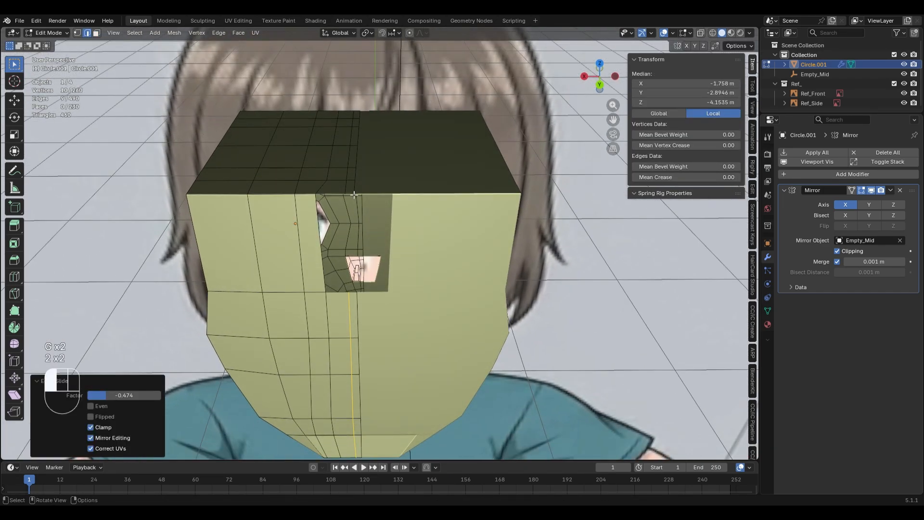
Fill the opening beside the centre line on the back of the head with two faces and save the project
{"action": "left_click", "coordinate": [363, 279]}
{"action": "middle_click_drag", "start_coordinate": [355, 194], "coordinate": [463, 284]}
{"action": "key", "text": "f"}
{"action": "key", "text": "f"}
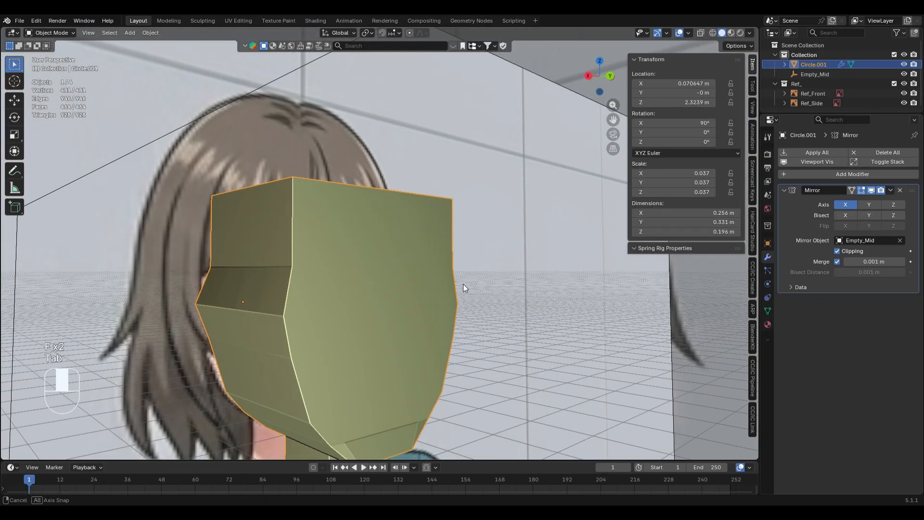
{"action": "key", "text": "Tab"}
{"action": "key", "text": "KP_1"}
{"action": "key", "text": "ctrl+s"}
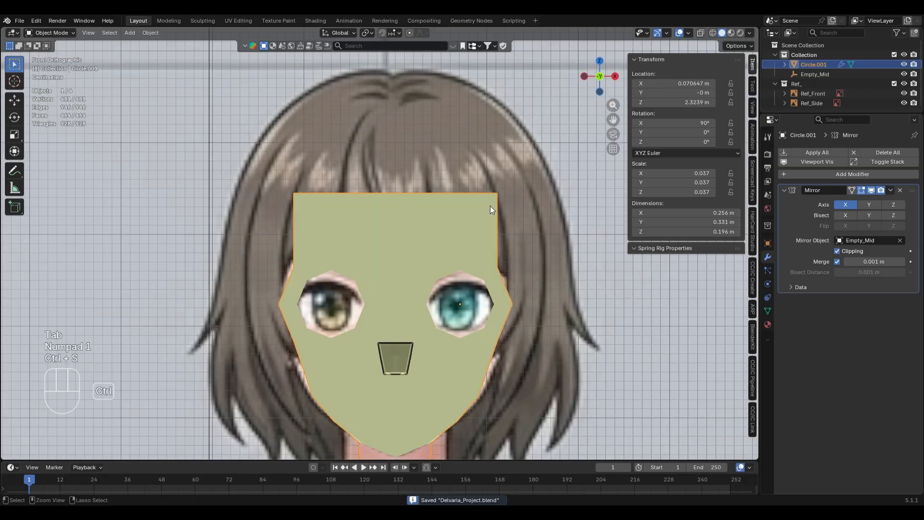
Select the eye opening's edge loop, enable proportional editing and scale the loop to 0.777 along Z
{"action": "scroll", "coordinate": [545, 274], "scroll_direction": "down", "scroll_amount": 3}
{"action": "scroll", "coordinate": [498, 218], "scroll_direction": "up", "scroll_amount": 2}
{"action": "scroll", "coordinate": [525, 219], "scroll_direction": "up", "scroll_amount": 1}
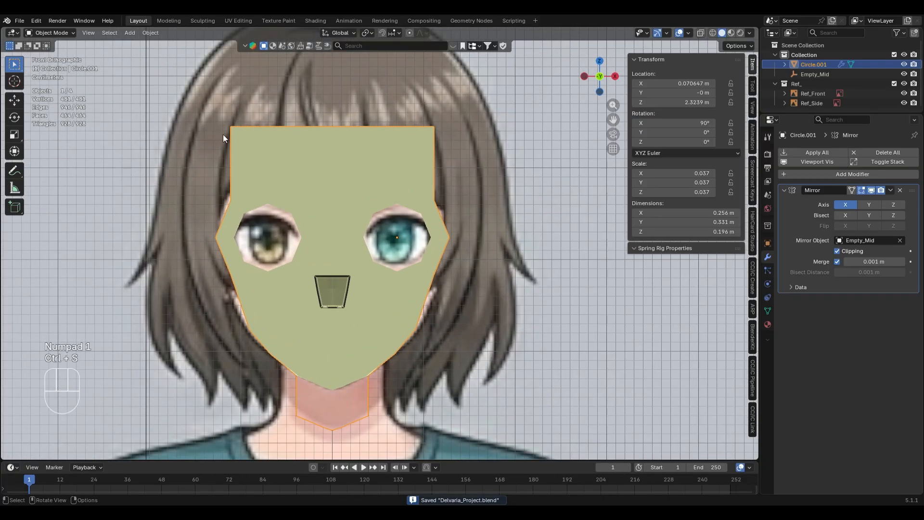
{"action": "key", "text": "Tab"}
{"action": "scroll", "coordinate": [409, 241], "scroll_direction": "up", "scroll_amount": 2}
{"action": "left_click", "coordinate": [428, 192], "text": "alt"}
{"action": "scroll", "coordinate": [574, 336], "scroll_direction": "up", "scroll_amount": 1}
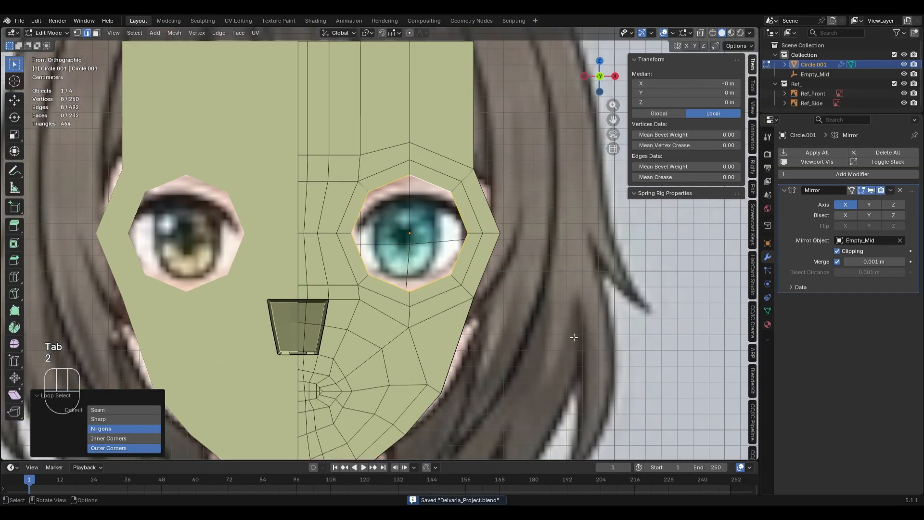
{"action": "key", "text": "alt+z"}
{"action": "key", "text": "alt+z"}
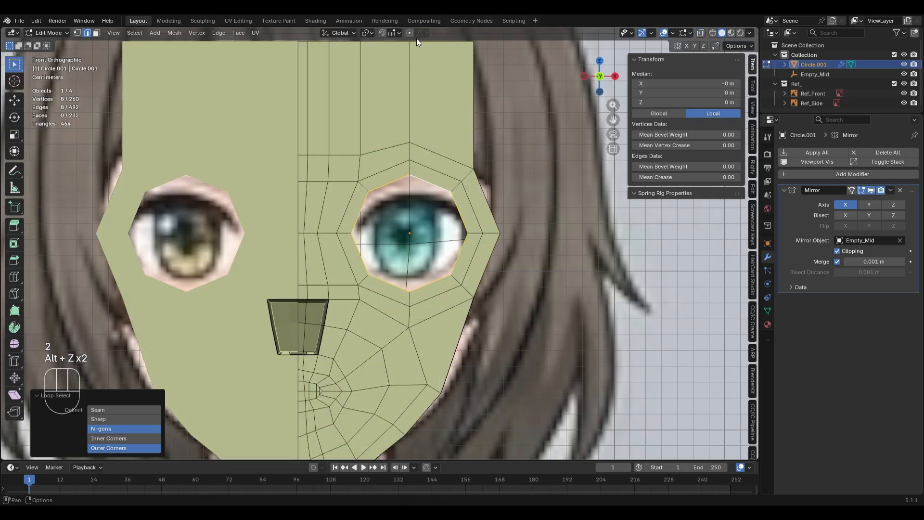
{"action": "key", "text": "o"}
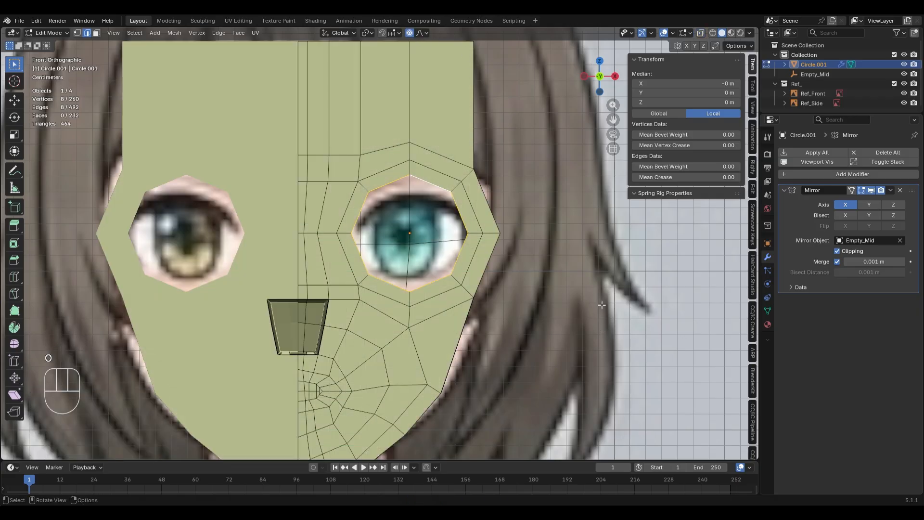
{"action": "key", "text": "s"}
{"action": "key", "text": "z"}
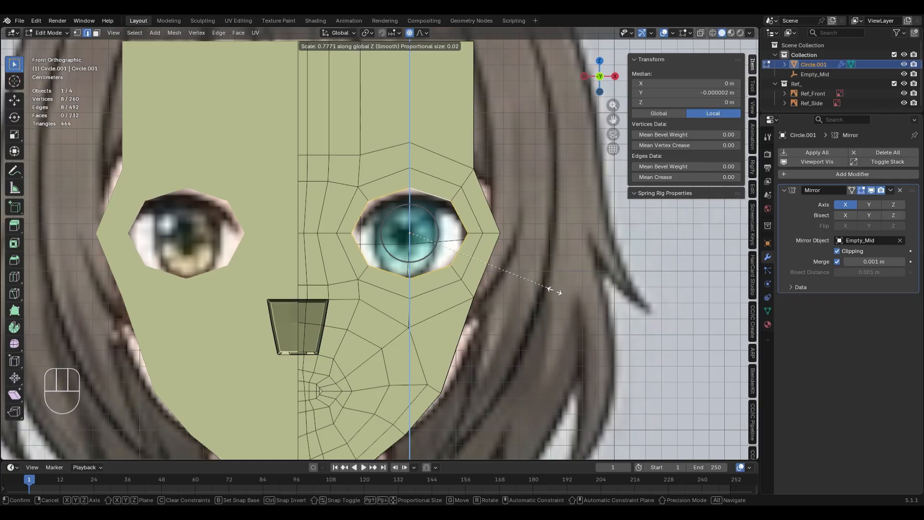
{"action": "left_click", "coordinate": [553, 287]}
Move the eye loop down about 0.0024 m along Z with proportional editing to match the reference eye
{"action": "key", "text": "alt+z"}
{"action": "key", "text": "alt+z"}
{"action": "key", "text": "g"}
{"action": "key", "text": "z"}
{"action": "scroll", "coordinate": [563, 308], "scroll_direction": "down", "scroll_amount": 2}
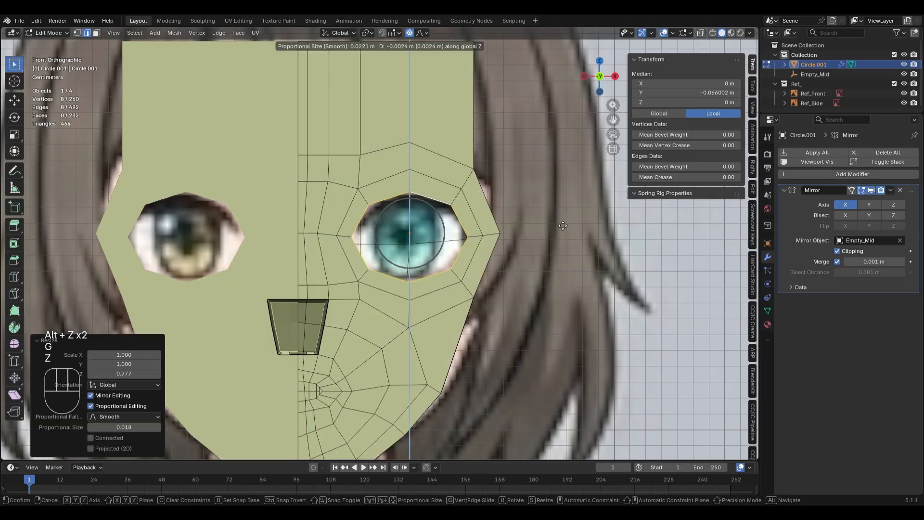
{"action": "left_click", "coordinate": [565, 312]}
{"action": "middle_click_drag", "start_coordinate": [572, 319], "coordinate": [463, 284]}
{"action": "scroll", "coordinate": [507, 308], "scroll_direction": "down", "scroll_amount": 3}
{"action": "scroll", "coordinate": [507, 308], "scroll_direction": "down", "scroll_amount": 2}
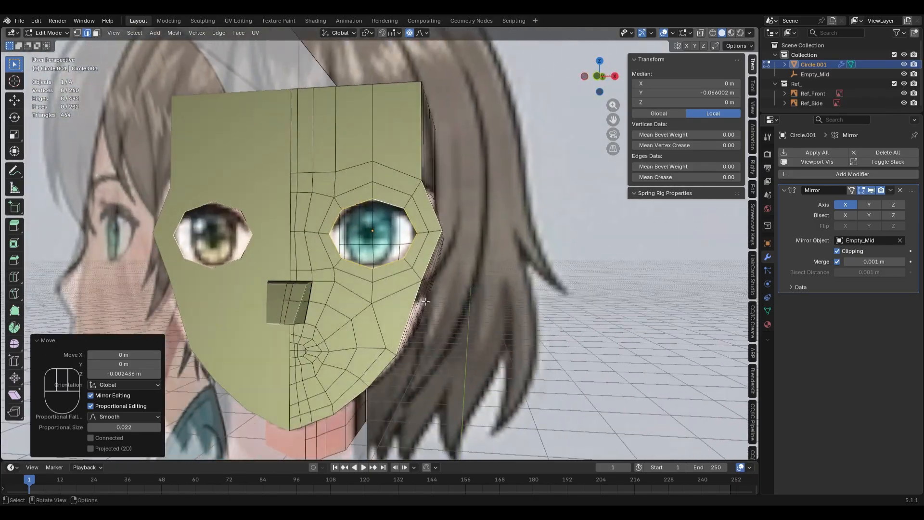
Extrude the eye loop, scale it inward, and move the inner ring about 0.006 m along Y
{"action": "key", "text": "KP_1"}
{"action": "scroll", "coordinate": [578, 333], "scroll_direction": "up", "scroll_amount": 4}
{"action": "key", "text": "e"}
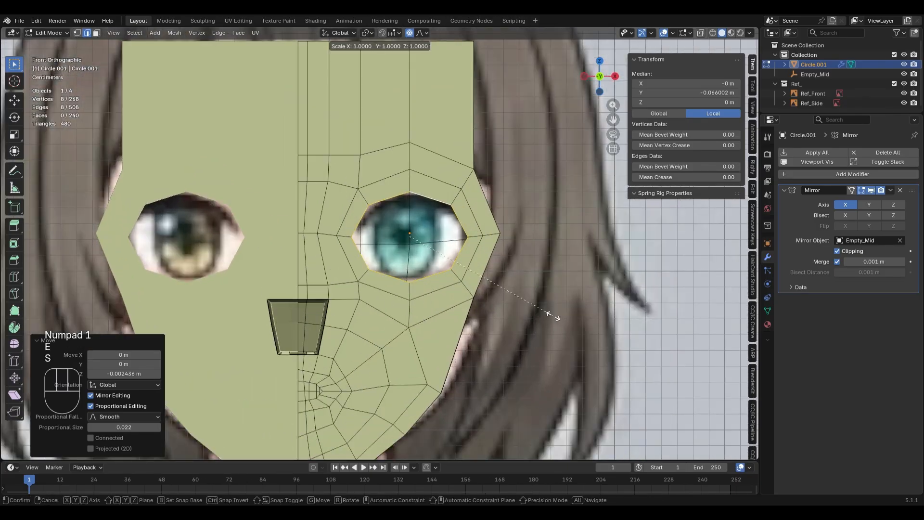
{"action": "key", "text": "s"}
{"action": "left_click", "coordinate": [509, 289]}
{"action": "scroll", "coordinate": [528, 306], "scroll_direction": "up", "scroll_amount": 3}
{"action": "middle_click_drag", "start_coordinate": [509, 289], "coordinate": [452, 332]}
{"action": "key", "text": "g"}
{"action": "key", "text": "y"}
{"action": "left_click", "coordinate": [530, 293]}
{"action": "key", "text": "alt+z"}
{"action": "key", "text": "KP_1"}
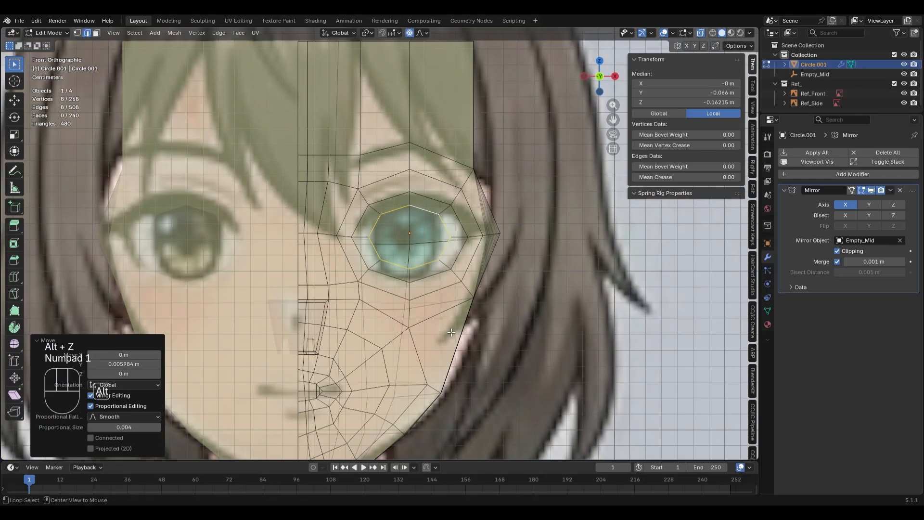
Try adding a loop cut that runs from the centre line through the mouth corner toward the jaw
{"action": "key", "text": "alt+z"}
{"action": "scroll", "coordinate": [454, 216], "scroll_direction": "up", "scroll_amount": 4}
{"action": "middle_click_drag", "start_coordinate": [369, 254], "coordinate": [408, 227], "text": "shift"}
{"action": "key", "text": "3"}
{"action": "key", "text": "ctrl+r"}
{"action": "left_click", "coordinate": [369, 245]}
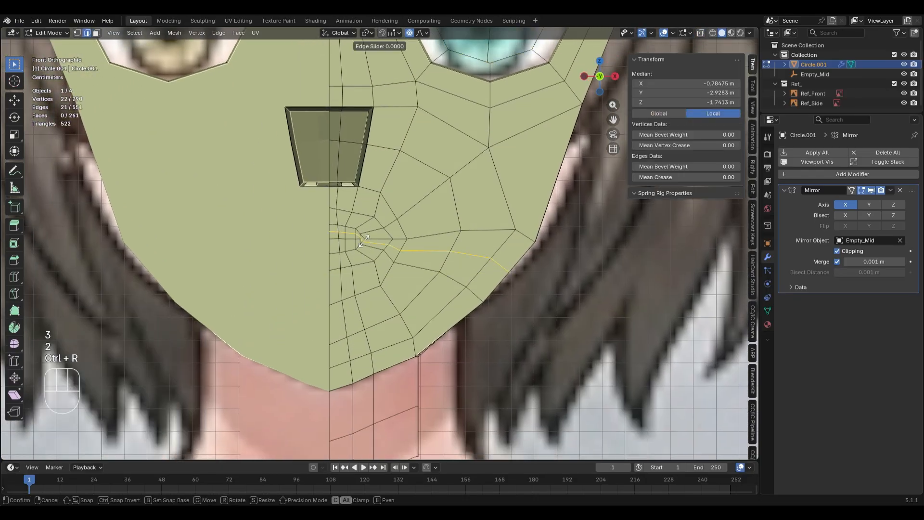
{"action": "right_click", "coordinate": [369, 245]}
{"action": "right_click", "coordinate": [368, 244]}
{"action": "scroll", "coordinate": [379, 244], "scroll_direction": "up", "scroll_amount": 1}
{"action": "key", "text": "ctrl+z"}
Add a loop cut around the mouth and move it down about 0.003 m along Z with proportional editing
{"action": "key", "text": "ctrl+r"}
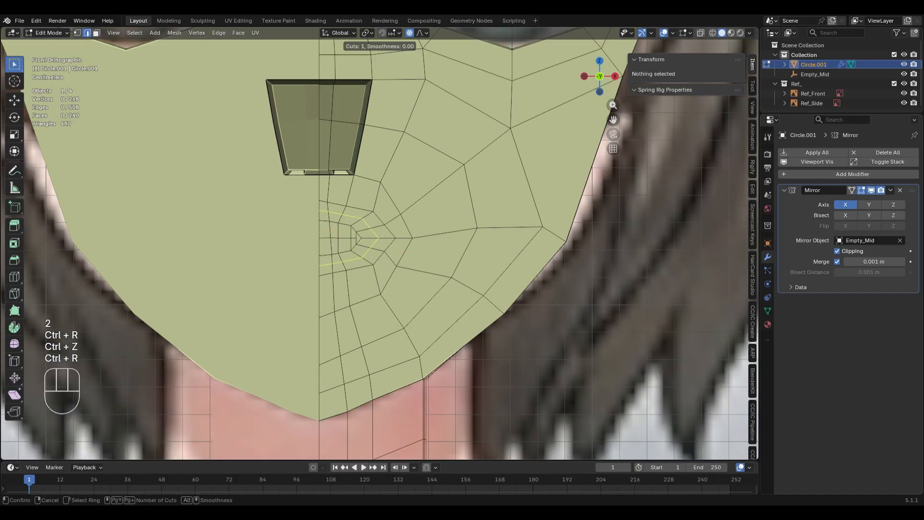
{"action": "left_click", "coordinate": [376, 246]}
{"action": "right_click", "coordinate": [376, 246]}
{"action": "key", "text": "g"}
{"action": "key", "text": "z"}
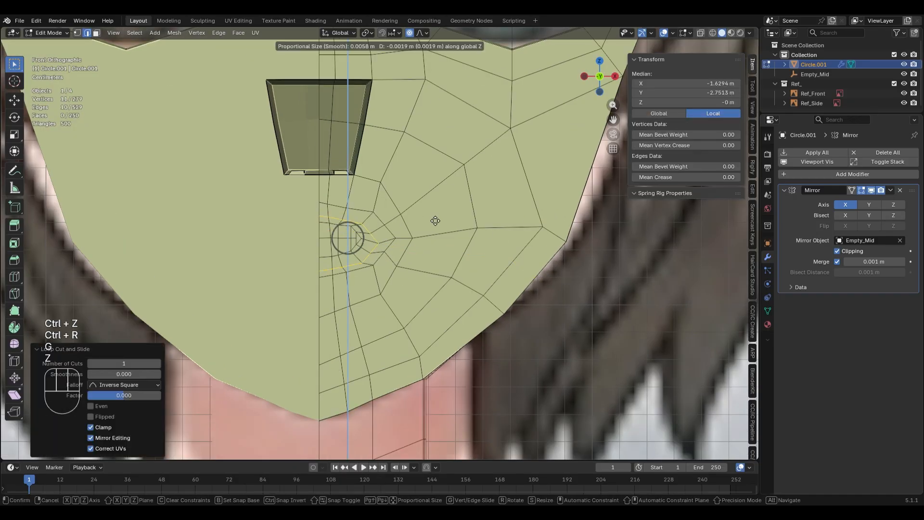
{"action": "scroll", "coordinate": [435, 219], "scroll_direction": "down", "scroll_amount": 8}
{"action": "left_click", "coordinate": [434, 224]}
{"action": "key", "text": "alt+z"}
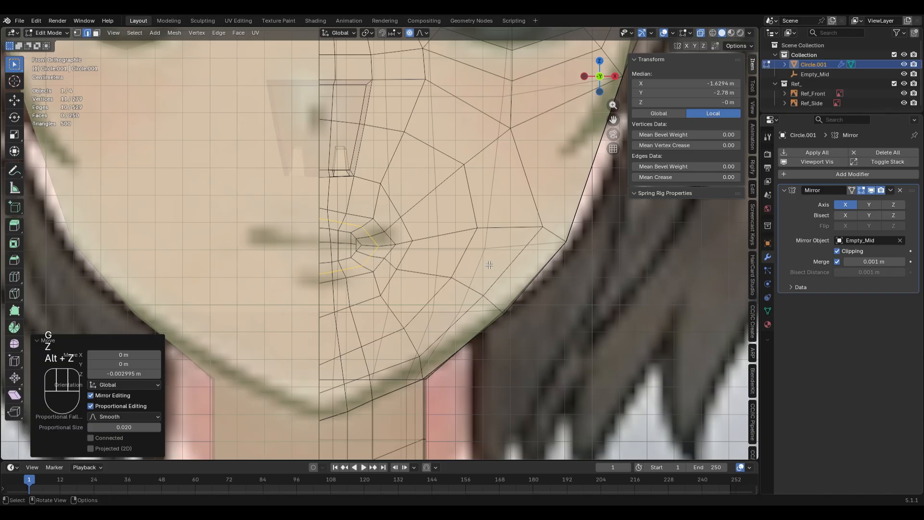
Dissolve the edges of the selected loop around the mouth
{"action": "key", "text": "alt+z"}
{"action": "scroll", "coordinate": [491, 240], "scroll_direction": "up", "scroll_amount": 3}
{"action": "key", "text": "x"}
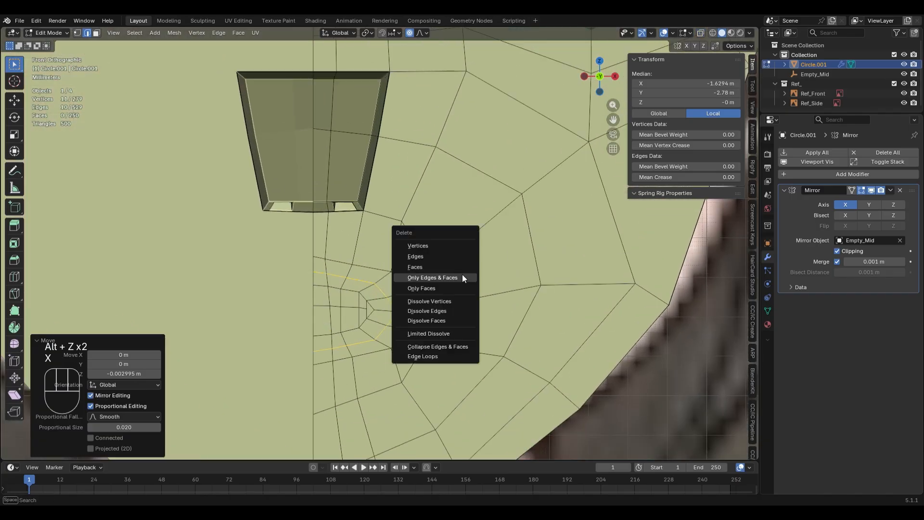
{"action": "left_click", "coordinate": [464, 312]}
{"action": "scroll", "coordinate": [463, 312], "scroll_direction": "down", "scroll_amount": 2}
Select the block of faces inside the mouth ring and delete them to open the mouth
{"action": "scroll", "coordinate": [376, 364], "scroll_direction": "up", "scroll_amount": 3}
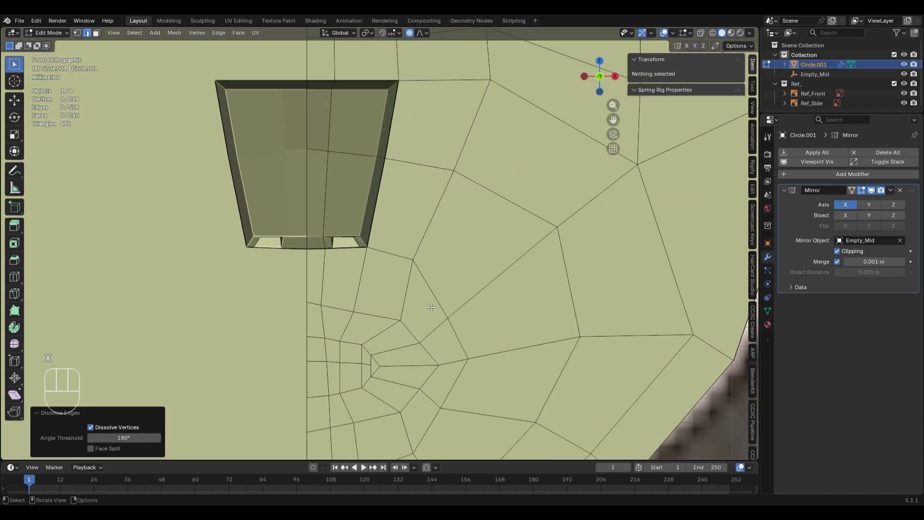
{"action": "key", "text": "3"}
{"action": "left_click", "coordinate": [376, 364]}
{"action": "left_click", "coordinate": [317, 378], "text": "ctrl+shift"}
{"action": "key", "text": "x"}
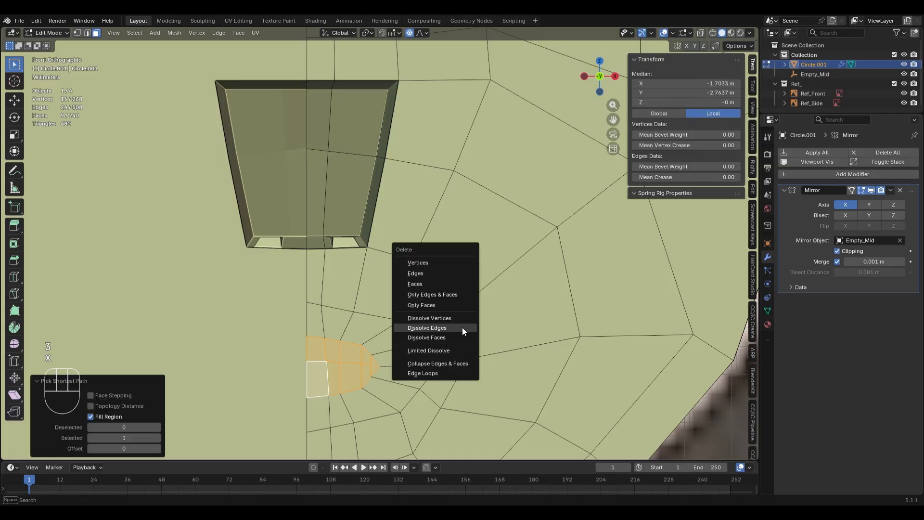
{"action": "left_click", "coordinate": [462, 328]}
{"action": "scroll", "coordinate": [448, 327], "scroll_direction": "down", "scroll_amount": 1}
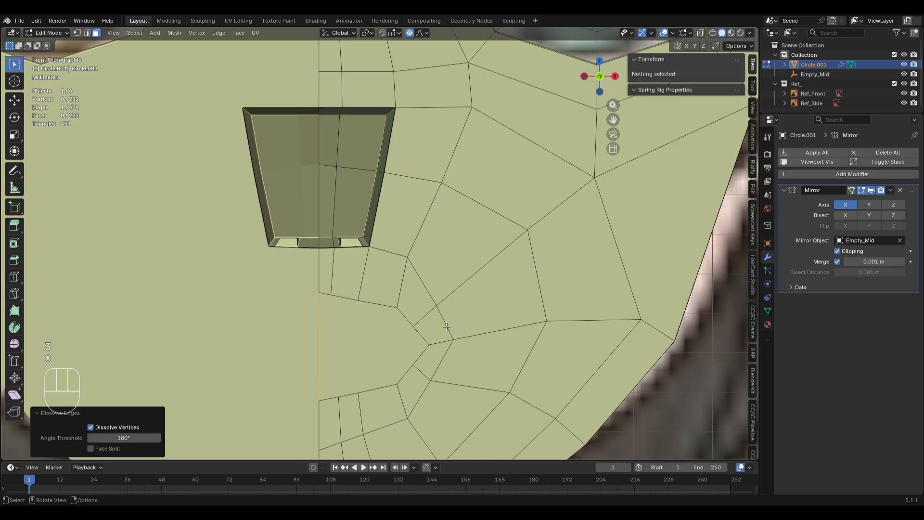
{"action": "key", "text": "ctrl+z"}
{"action": "key", "text": "x"}
{"action": "left_click", "coordinate": [516, 236]}
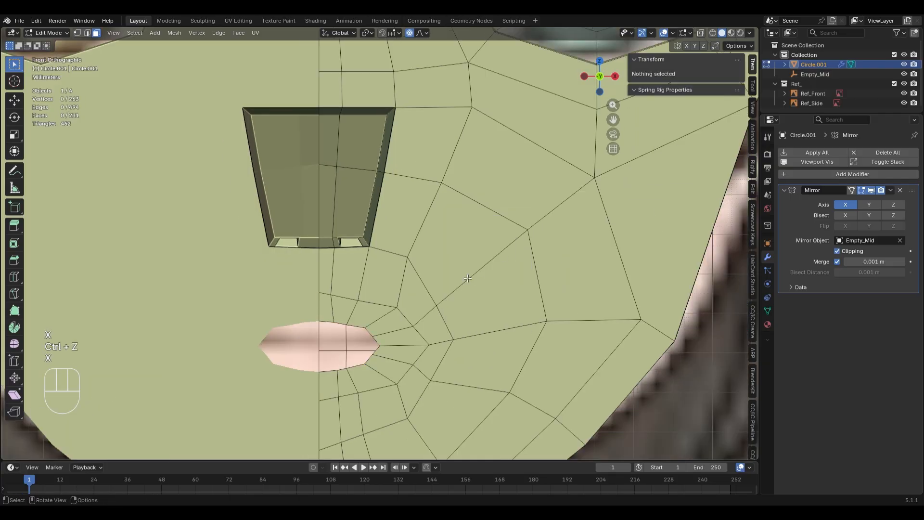
{"action": "scroll", "coordinate": [410, 257], "scroll_direction": "down", "scroll_amount": 1}
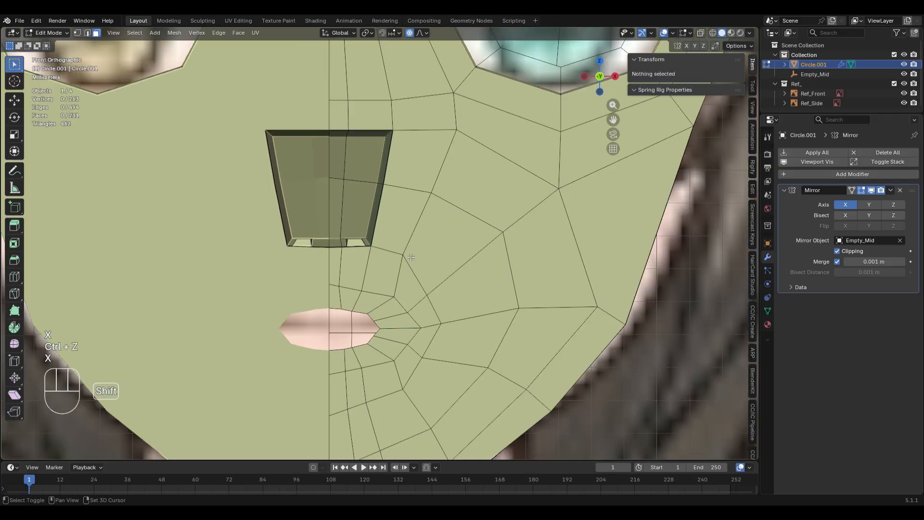
Examine the mouth opening and the surrounding face topology from several angles and against the reference
{"action": "scroll", "coordinate": [411, 257], "scroll_direction": "up", "scroll_amount": 4}
{"action": "middle_click_drag", "start_coordinate": [454, 344], "coordinate": [451, 349]}
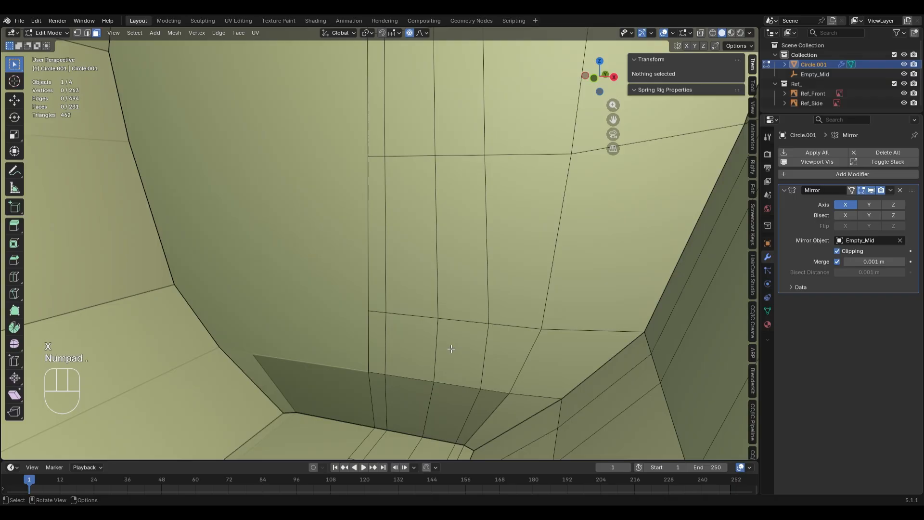
{"action": "scroll", "coordinate": [451, 349], "scroll_direction": "down", "scroll_amount": 9}
{"action": "middle_click_drag", "start_coordinate": [384, 328], "coordinate": [417, 292]}
{"action": "key", "text": "alt+z"}
{"action": "key", "text": "KP_1"}
{"action": "key", "text": "alt+z"}
{"action": "scroll", "coordinate": [417, 292], "scroll_direction": "up", "scroll_amount": 3}
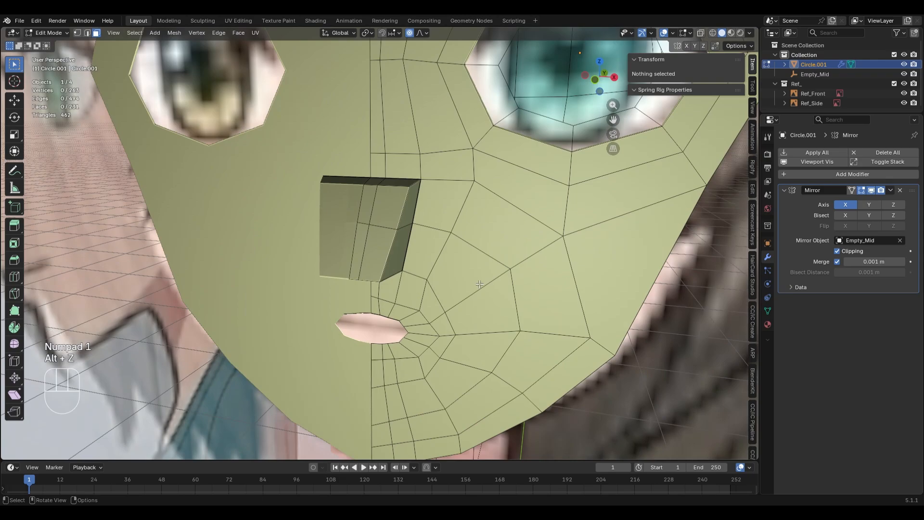
{"action": "key", "text": "KP_1"}
{"action": "middle_click_drag", "start_coordinate": [480, 284], "coordinate": [493, 269]}
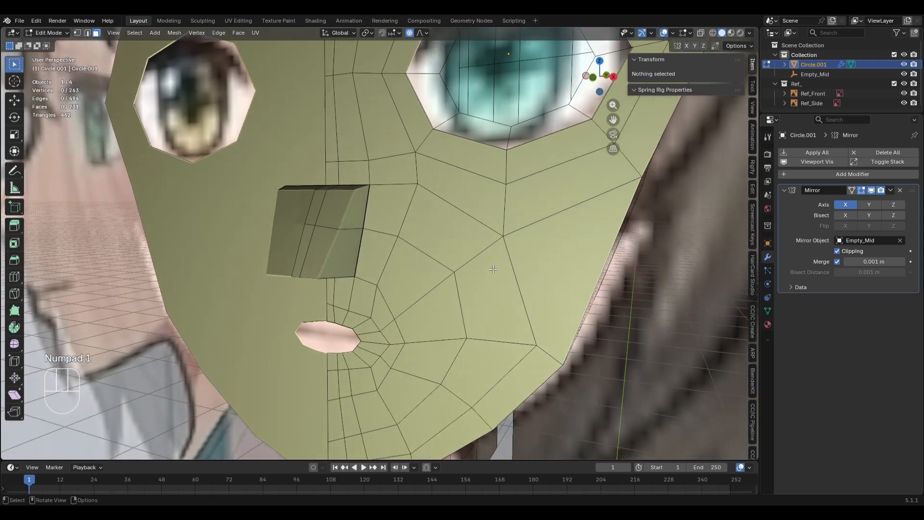
Return to the front view and save the project
{"action": "key", "text": "KP_1"}
{"action": "key", "text": "ctrl+s"}
{"action": "middle_click_drag", "start_coordinate": [636, 237], "coordinate": [521, 236], "text": "shift"}
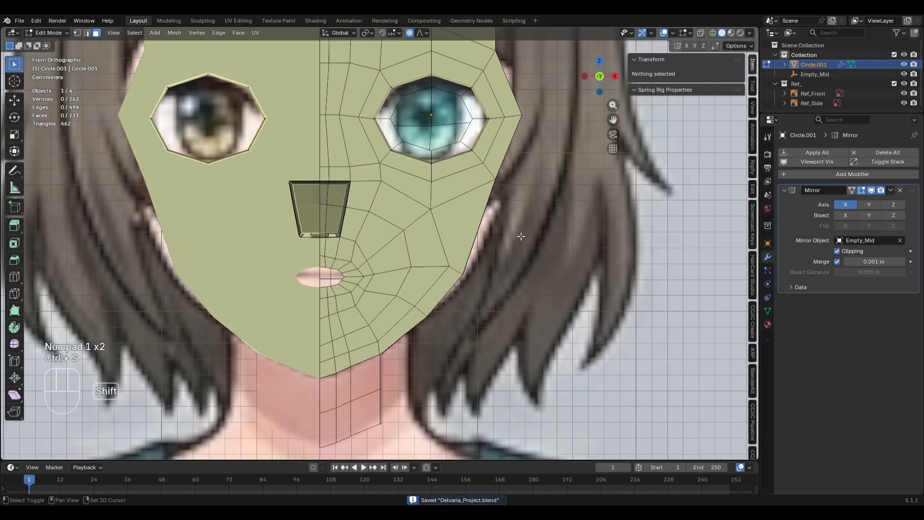
{"action": "scroll", "coordinate": [214, 124], "scroll_direction": "down", "scroll_amount": 1}
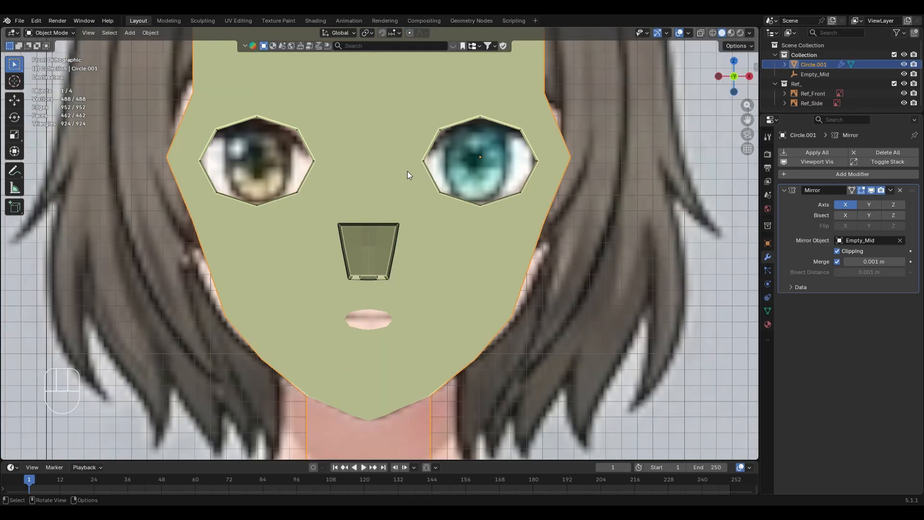
Knife-cut an outline around the lower nose, from the centre line beneath it, up its side and back to the centre line
{"action": "key", "text": "Tab"}
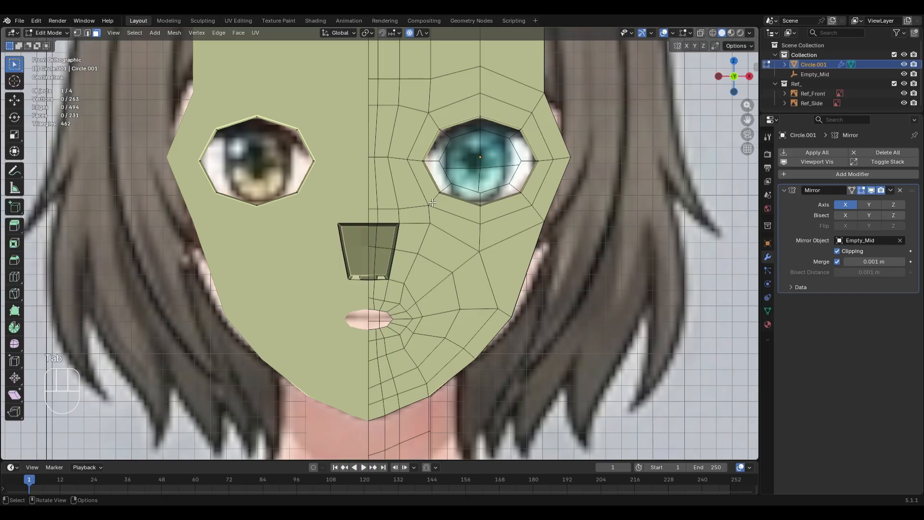
{"action": "middle_click_drag", "start_coordinate": [426, 262], "coordinate": [428, 281]}
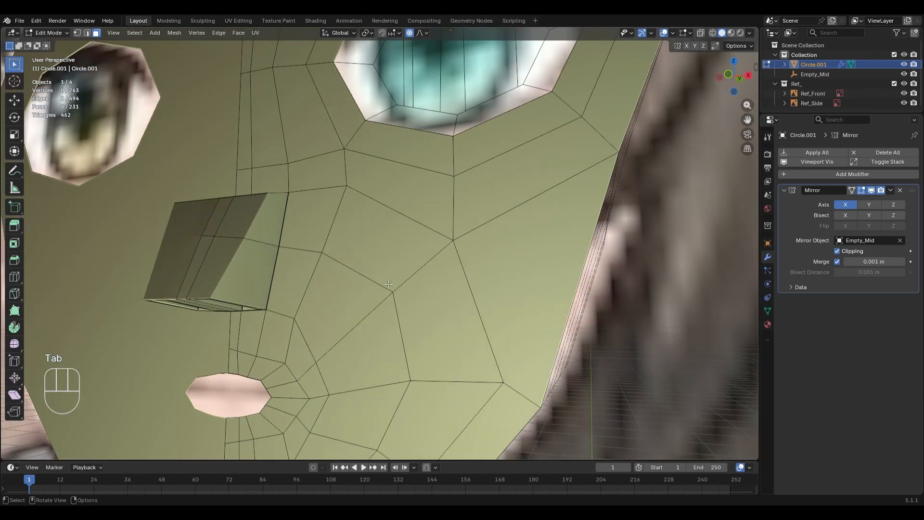
{"action": "scroll", "coordinate": [388, 284], "scroll_direction": "down", "scroll_amount": 2}
{"action": "middle_click_drag", "start_coordinate": [352, 297], "coordinate": [402, 274], "text": "shift"}
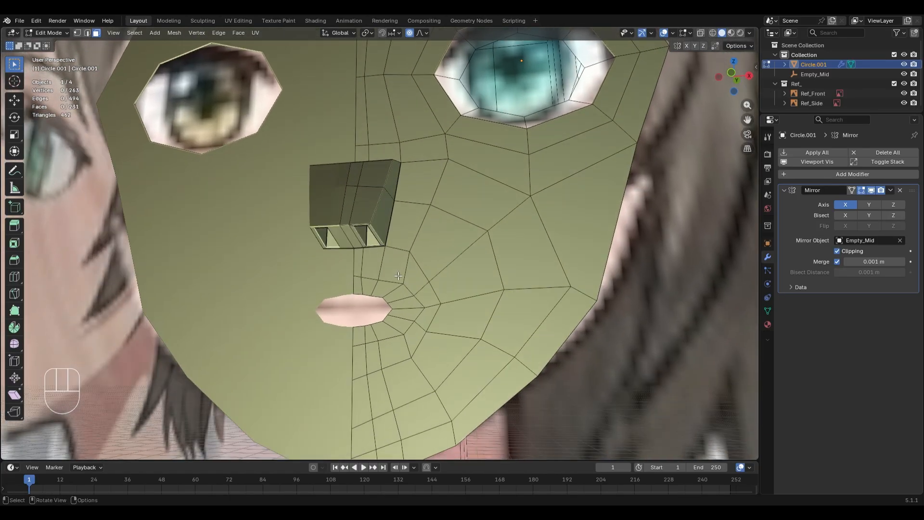
{"action": "key", "text": "KP_1"}
{"action": "middle_click_drag", "start_coordinate": [440, 306], "coordinate": [403, 291], "text": "shift"}
{"action": "scroll", "coordinate": [403, 290], "scroll_direction": "up", "scroll_amount": 2}
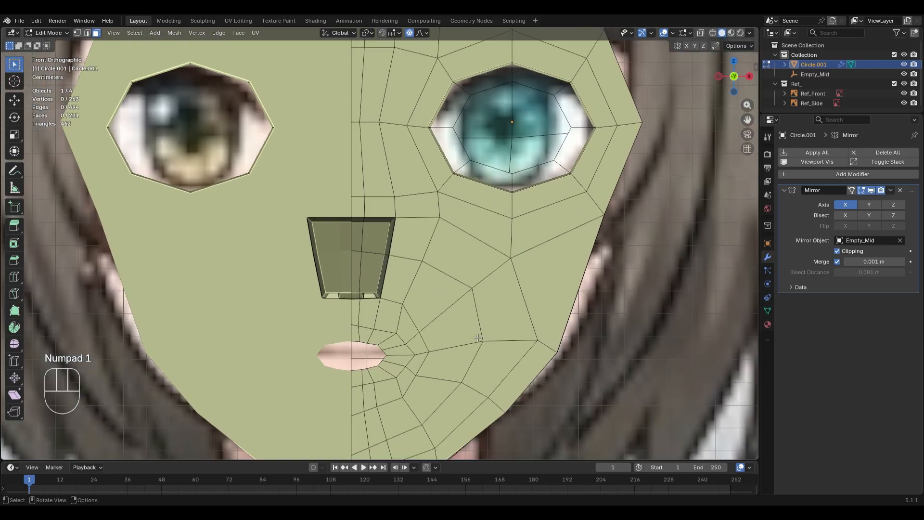
{"action": "middle_click_drag", "start_coordinate": [461, 302], "coordinate": [475, 257], "text": "shift"}
{"action": "scroll", "coordinate": [476, 257], "scroll_direction": "up", "scroll_amount": 2}
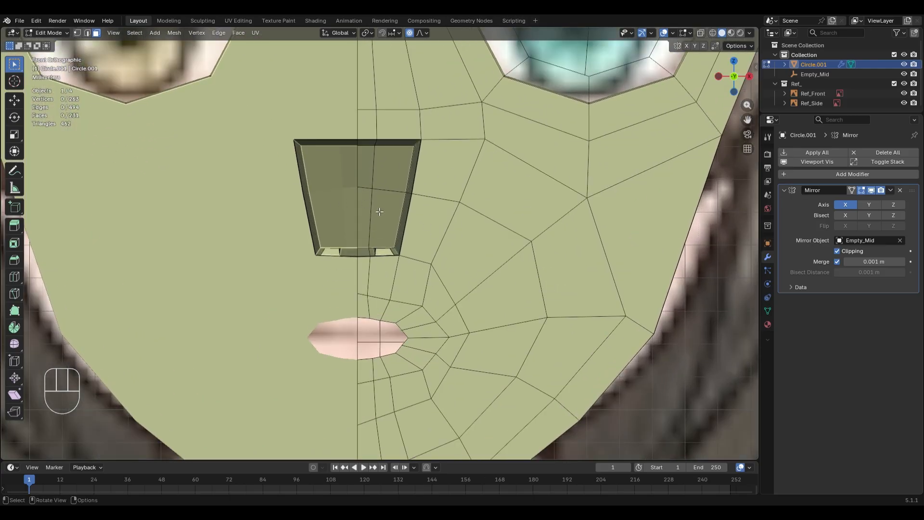
{"action": "key", "text": "k"}
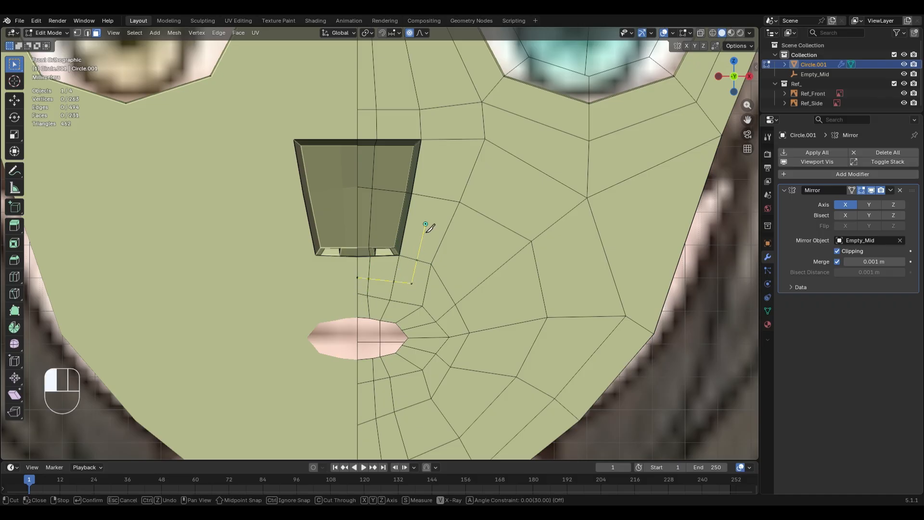
{"action": "key", "text": "space"}
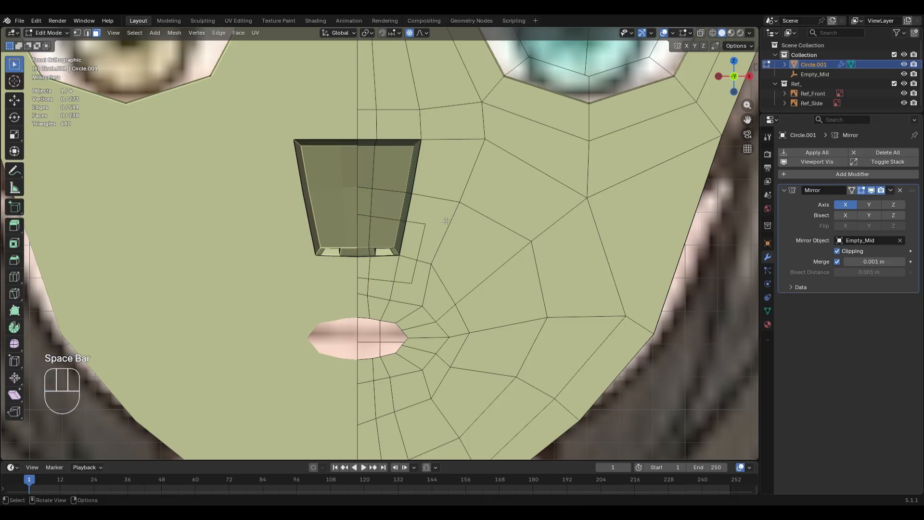
Knife-cut edges joining the nose outline's upper and lower corners to the nearby outer vertices
{"action": "key", "text": "k"}
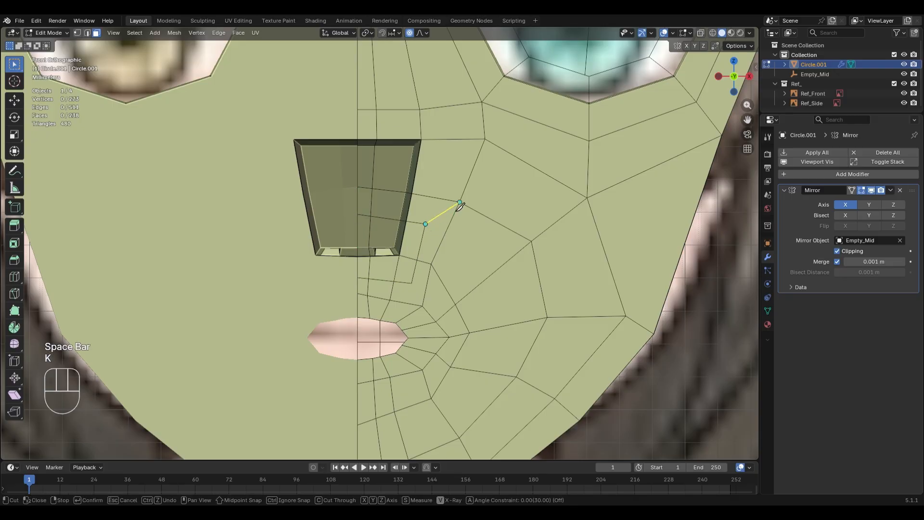
{"action": "left_click", "coordinate": [460, 202]}
{"action": "key", "text": "space"}
{"action": "key", "text": "k"}
{"action": "left_click", "coordinate": [411, 284]}
{"action": "key", "text": "space"}
Try to slide a vertex on the upper rear edge of the head along its edge
{"action": "key", "text": "ctrl+r"}
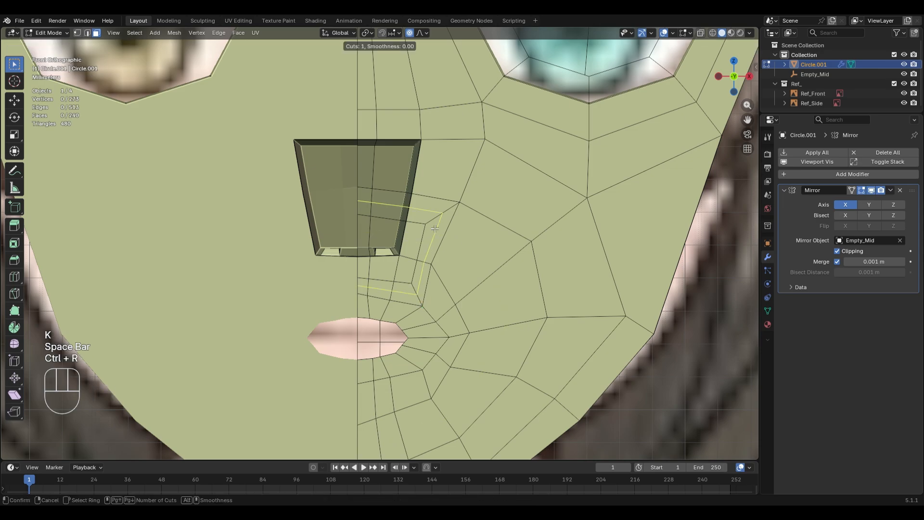
{"action": "middle_click_drag", "start_coordinate": [435, 228], "coordinate": [429, 286]}
{"action": "scroll", "coordinate": [470, 314], "scroll_direction": "down", "scroll_amount": 8}
{"action": "left_click", "coordinate": [442, 269], "text": "alt"}
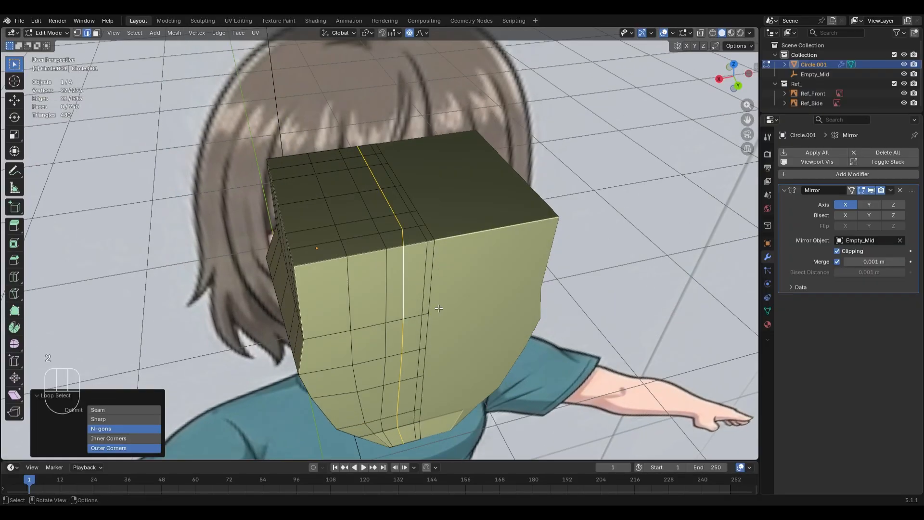
{"action": "left_click", "coordinate": [414, 257]}
{"action": "scroll", "coordinate": [501, 268], "scroll_direction": "up", "scroll_amount": 2}
{"action": "key", "text": "g"}
{"action": "key", "text": "g"}
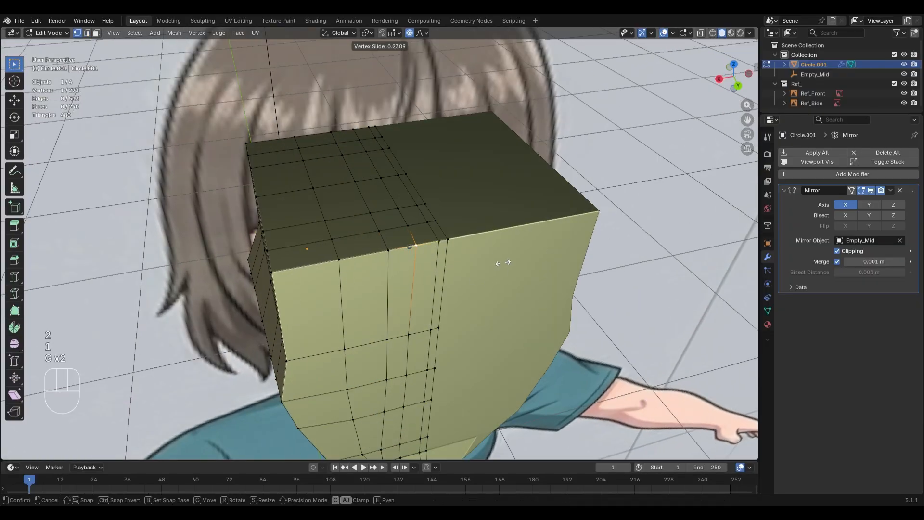
{"action": "left_click", "coordinate": [505, 266]}
Edge-slide the path running over the top and down the back, second from the centre columns, outward by a factor of 0.385
{"action": "key", "text": "2"}
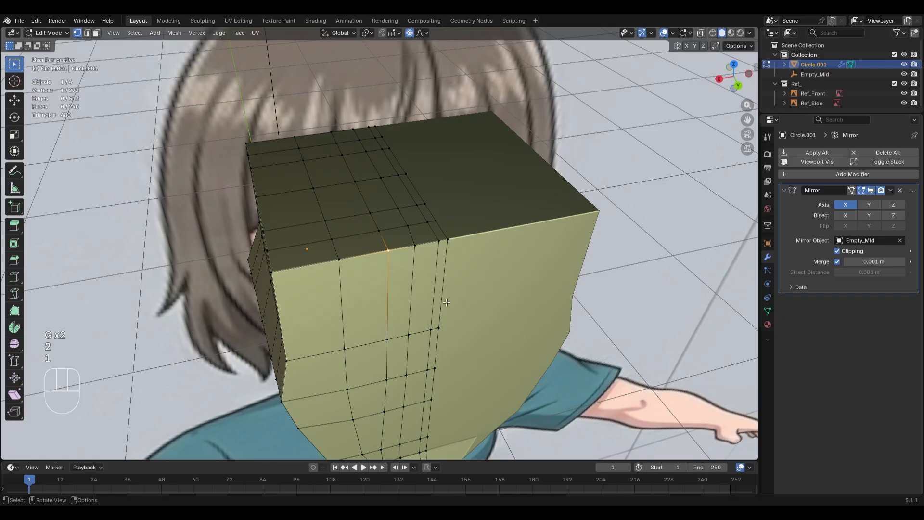
{"action": "middle_click_drag", "start_coordinate": [446, 303], "coordinate": [516, 293]}
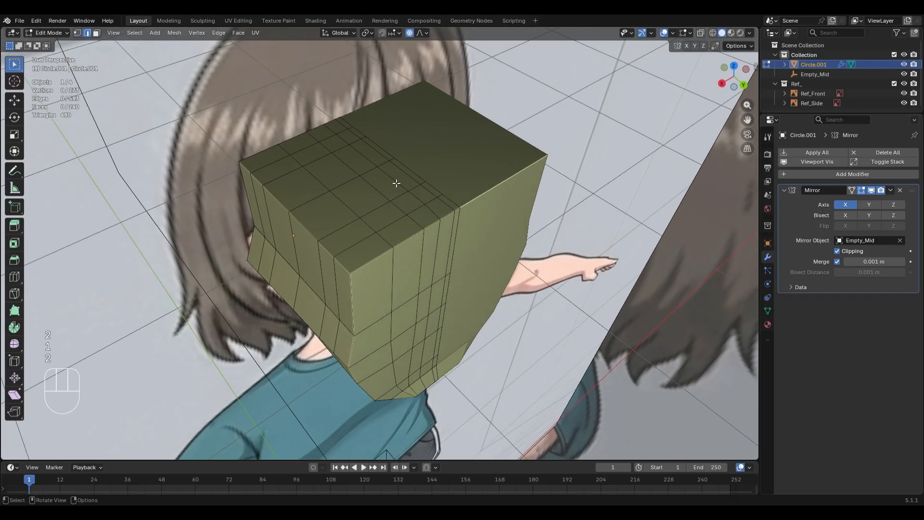
{"action": "left_click", "coordinate": [433, 341], "text": "ctrl+shift"}
{"action": "key", "text": "g"}
{"action": "key", "text": "g"}
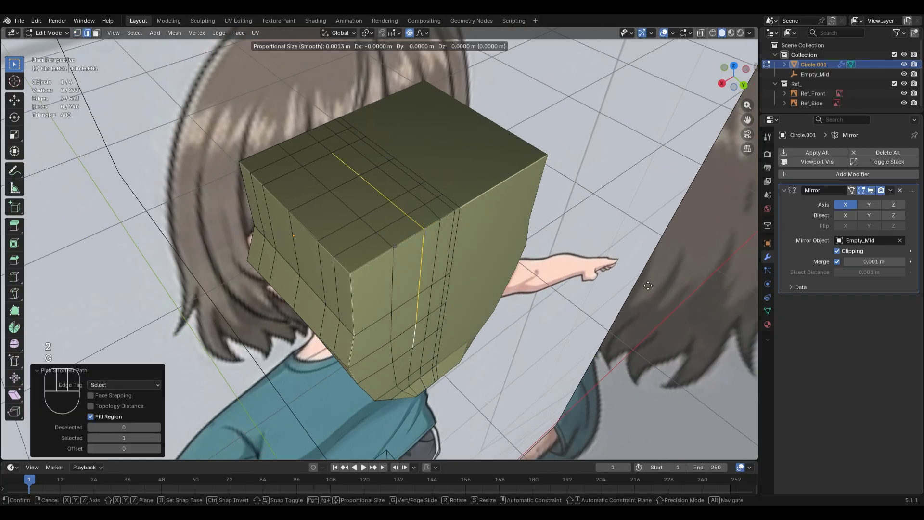
{"action": "left_click", "coordinate": [637, 285]}
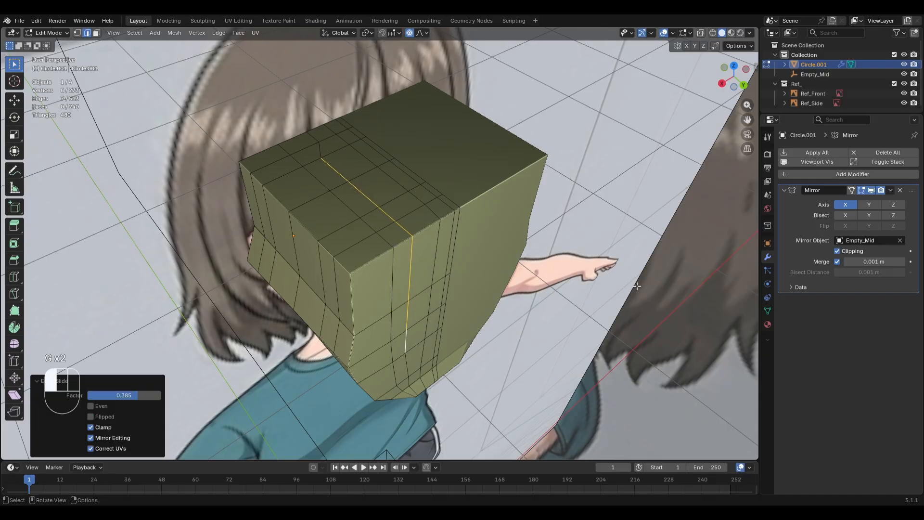
Edge-slide the next path outward, from the top of the head down the back to near the neck, by a factor of -0.183
{"action": "mouse_move", "coordinate": [488, 346]}
{"action": "middle_mouse_down"}
{"action": "mouse_move", "coordinate": [492, 324]}
{"action": "mouse_move", "coordinate": [490, 335]}
{"action": "middle_mouse_up"}
{"action": "left_click", "coordinate": [319, 184]}
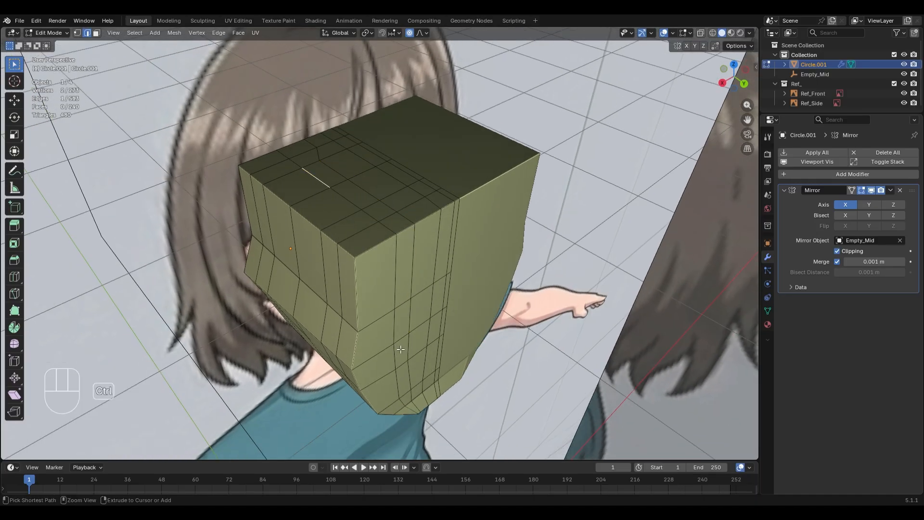
{"action": "left_click", "coordinate": [404, 380], "text": "ctrl+shift"}
{"action": "key", "text": "g"}
{"action": "key", "text": "g"}
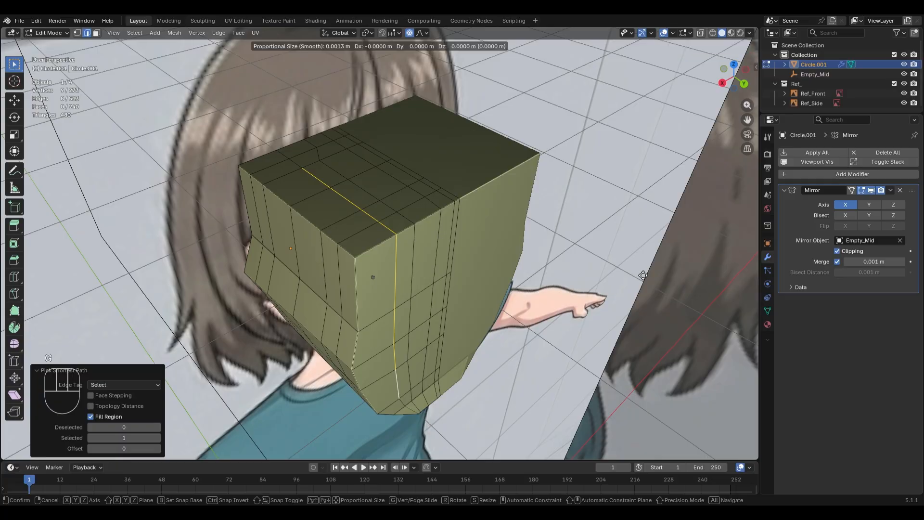
{"action": "left_click", "coordinate": [636, 276]}
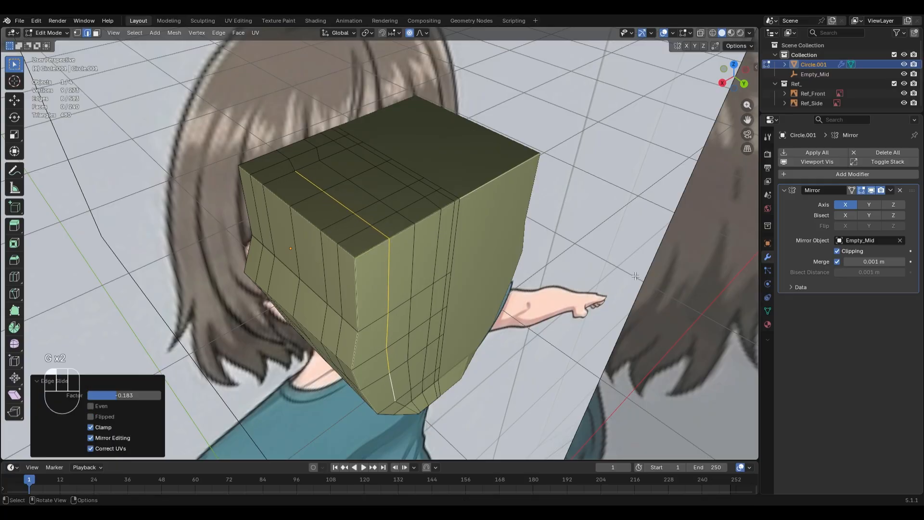
In Sculpt Mode, soften the hard corner between the side and back of the head with the Smooth brush
{"action": "left_click", "coordinate": [454, 206], "text": "alt"}
{"action": "middle_click_drag", "start_coordinate": [403, 192], "coordinate": [470, 285]}
{"action": "scroll", "coordinate": [470, 284], "scroll_direction": "up", "scroll_amount": 2}
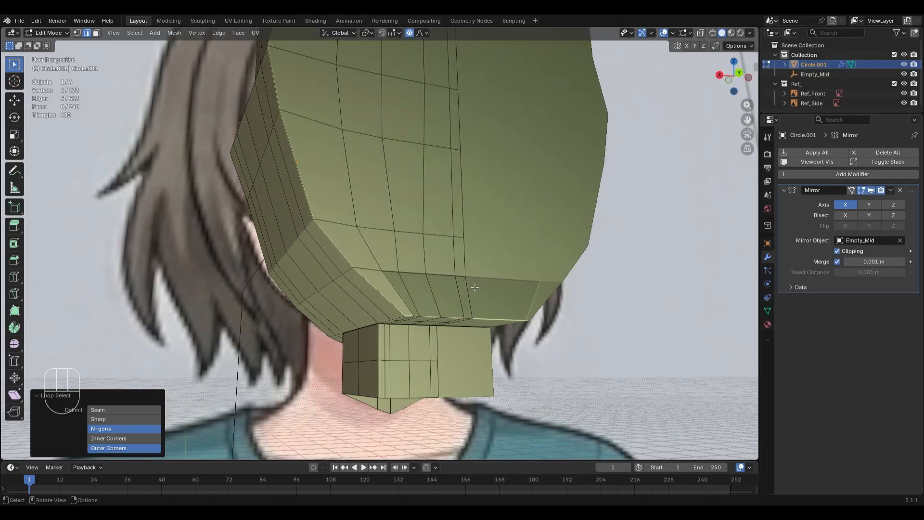
{"action": "key", "text": "ctrl+Tab"}
{"action": "key", "text": "s"}
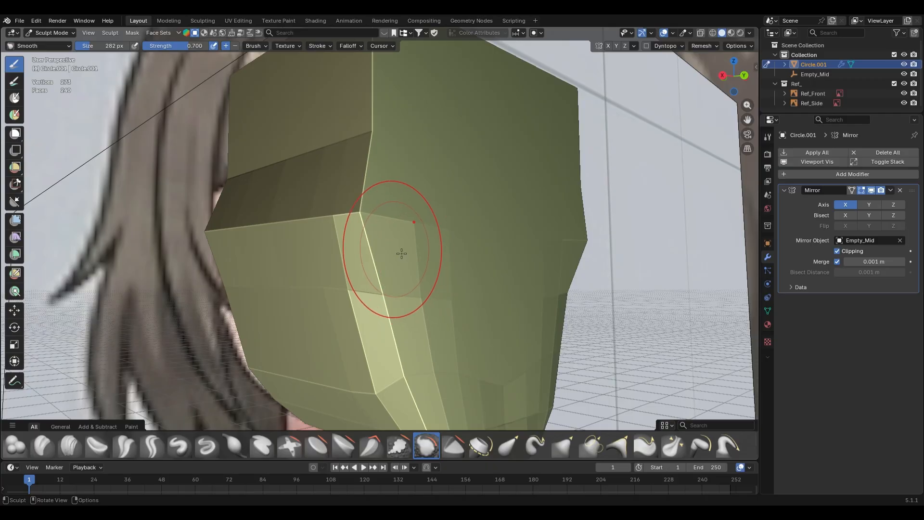
{"action": "scroll", "coordinate": [389, 188], "scroll_direction": "down", "scroll_amount": 1}
{"action": "left_click_drag", "start_coordinate": [389, 188], "coordinate": [387, 113]}
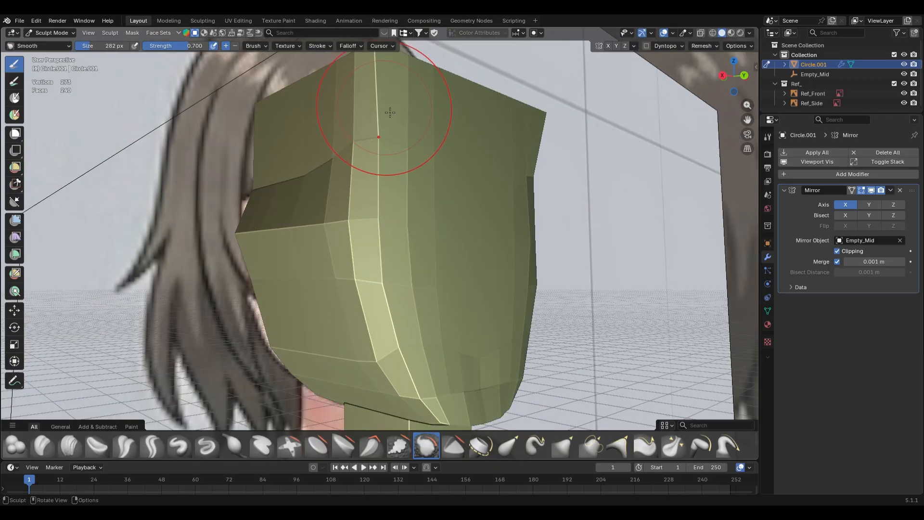
{"action": "middle_click_drag", "start_coordinate": [387, 113], "coordinate": [425, 134]}
{"action": "left_click_drag", "start_coordinate": [425, 134], "coordinate": [433, 187]}
Set the Smooth brush strength to 0.218 and round off the upper rear corner and the adjoining top edge
{"action": "key", "text": "shift+f"}
{"action": "left_click", "coordinate": [394, 187]}
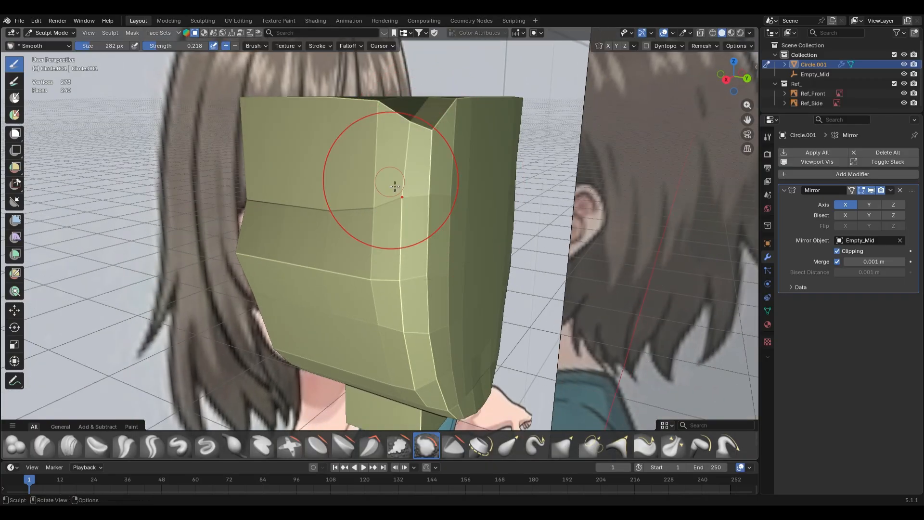
{"action": "middle_click_drag", "start_coordinate": [394, 188], "coordinate": [409, 185]}
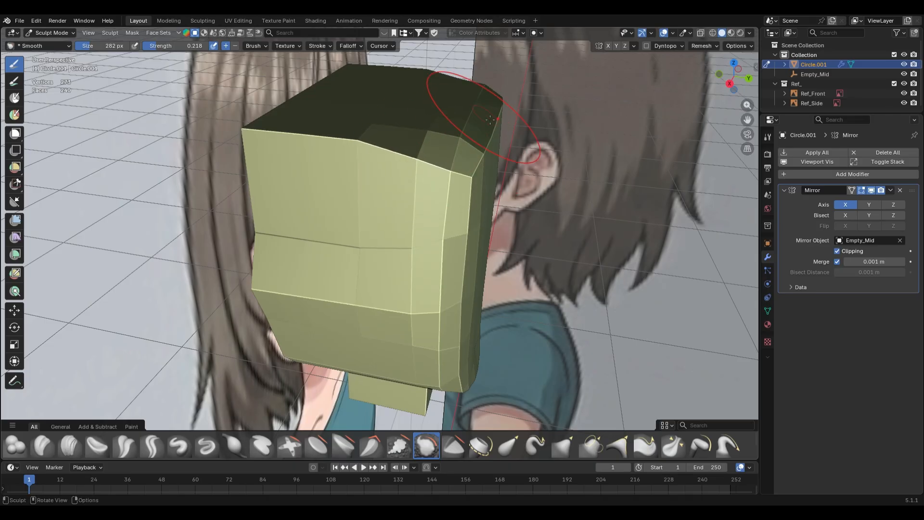
{"action": "left_click_drag", "start_coordinate": [490, 119], "coordinate": [457, 137]}
{"action": "left_click_drag", "start_coordinate": [365, 143], "coordinate": [455, 173]}
Compare the softened shape with the side reference, then reshape the rear side of the head with the Grab brush
{"action": "scroll", "coordinate": [459, 208], "scroll_direction": "down", "scroll_amount": 2}
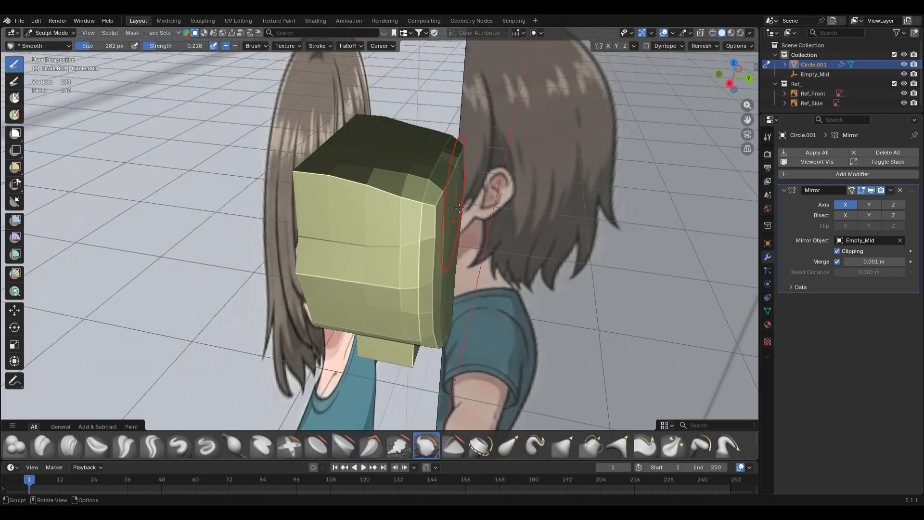
{"action": "key", "text": "KP_3"}
{"action": "key", "text": "alt+z"}
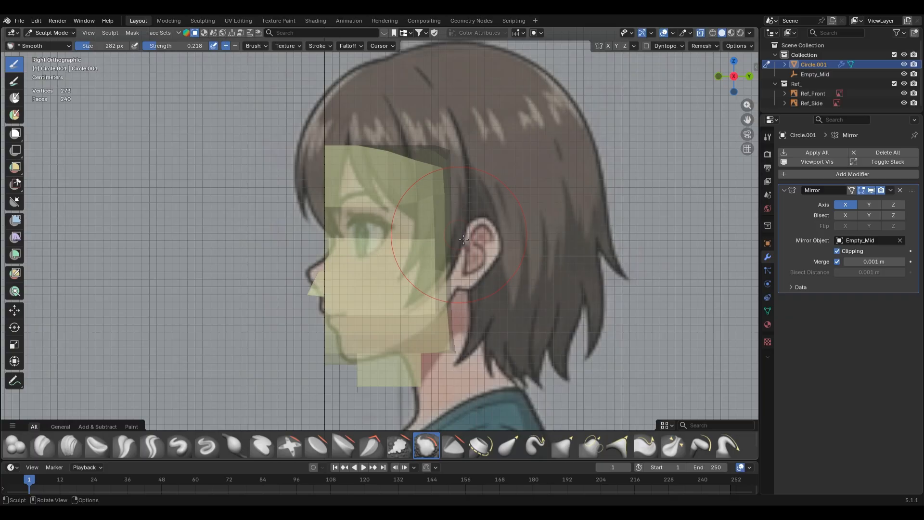
{"action": "key", "text": "alt+z"}
{"action": "scroll", "coordinate": [460, 236], "scroll_direction": "down", "scroll_amount": 1}
{"action": "middle_click_drag", "start_coordinate": [460, 236], "coordinate": [419, 248]}
{"action": "key", "text": "g"}
{"action": "middle_click_drag", "start_coordinate": [467, 268], "coordinate": [432, 275]}
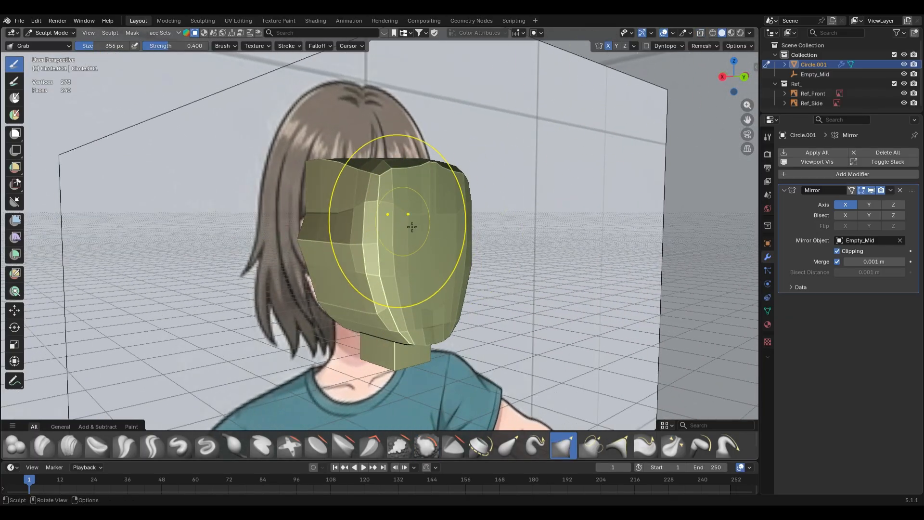
{"action": "left_click_drag", "start_coordinate": [412, 227], "coordinate": [412, 254]}
Check the head from the front and side, then pull its back surface outward with the Grab brush
{"action": "key", "text": "KP_1"}
{"action": "key", "text": "KP_6"}
{"action": "key", "text": "KP_6"}
{"action": "key", "text": "KP_6"}
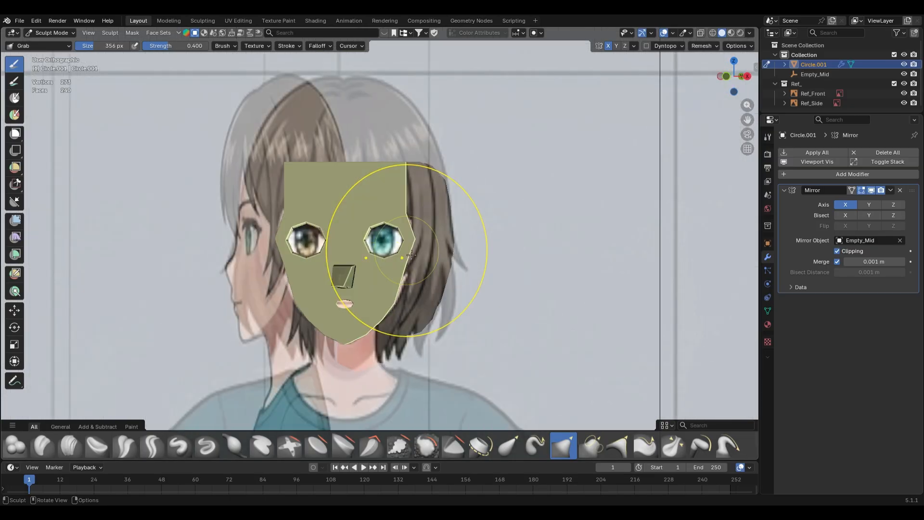
{"action": "key", "text": "KP_1"}
{"action": "key", "text": "KP_3"}
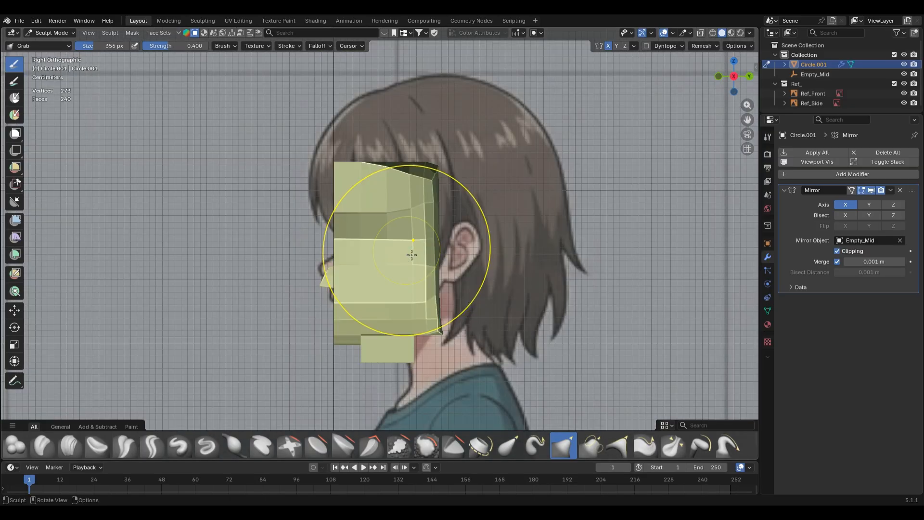
{"action": "middle_click_drag", "start_coordinate": [412, 253], "coordinate": [428, 239]}
{"action": "left_click_drag", "start_coordinate": [428, 239], "coordinate": [495, 251]}
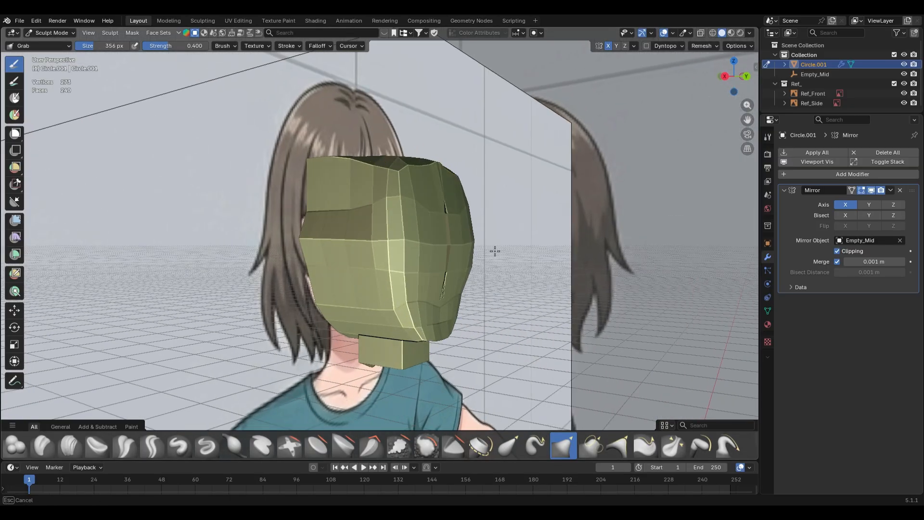
{"action": "middle_click_drag", "start_coordinate": [489, 251], "coordinate": [467, 248]}
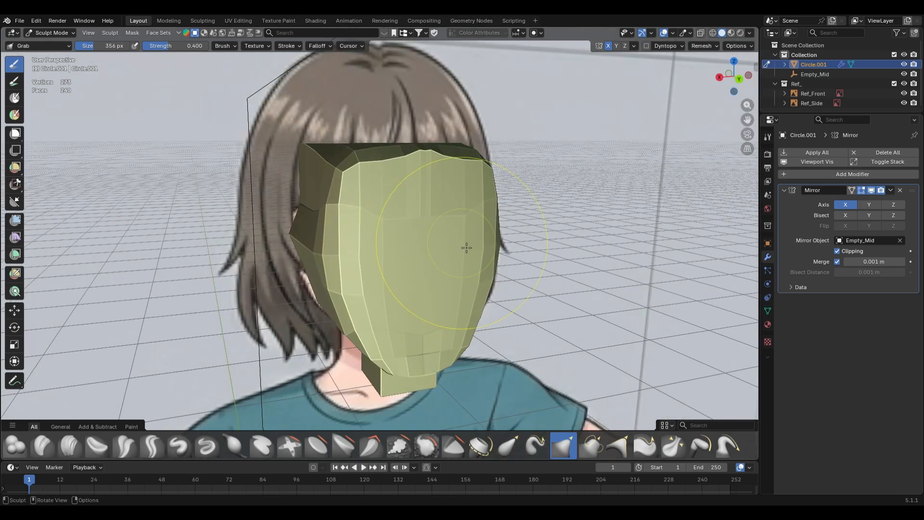
Return to Edit Mode in the back view and select the centre edge loop of the head
{"action": "key", "text": "KP_1"}
{"action": "key", "text": "ctrl+KP_1"}
{"action": "key", "text": "ctrl+Tab"}
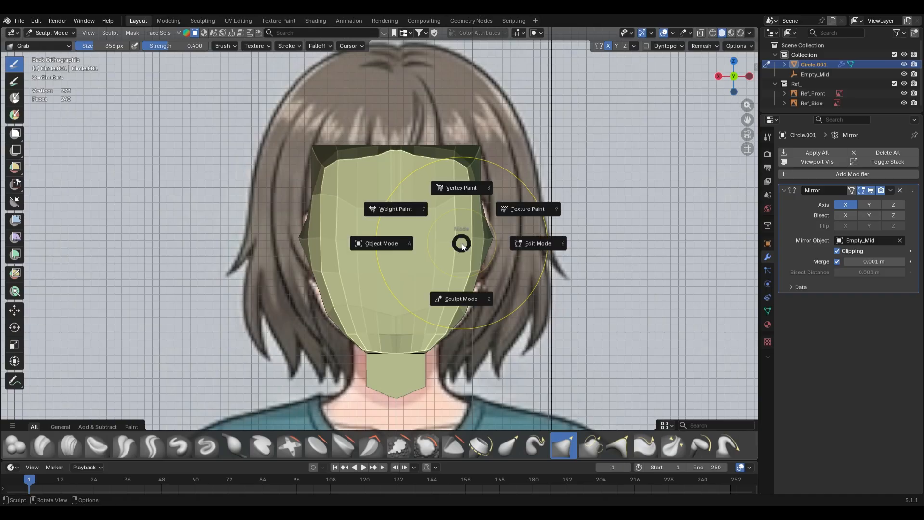
{"action": "key", "text": "6"}
{"action": "left_click", "coordinate": [394, 188], "text": "alt"}
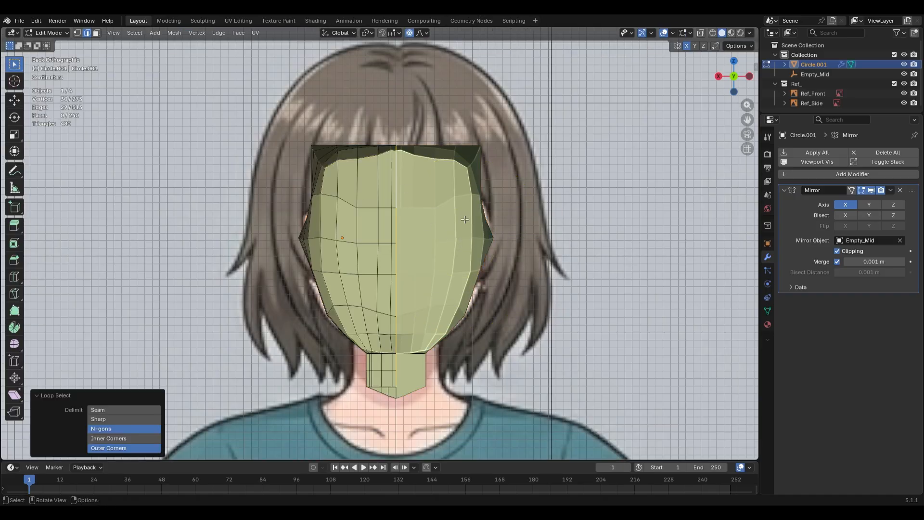
{"action": "middle_click_drag", "start_coordinate": [393, 187], "coordinate": [475, 212]}
Try to realign the centre loop by moving it along X and then scaling it to 0 along Z
{"action": "key", "text": "g"}
{"action": "key", "text": "x"}
{"action": "left_click", "coordinate": [484, 211]}
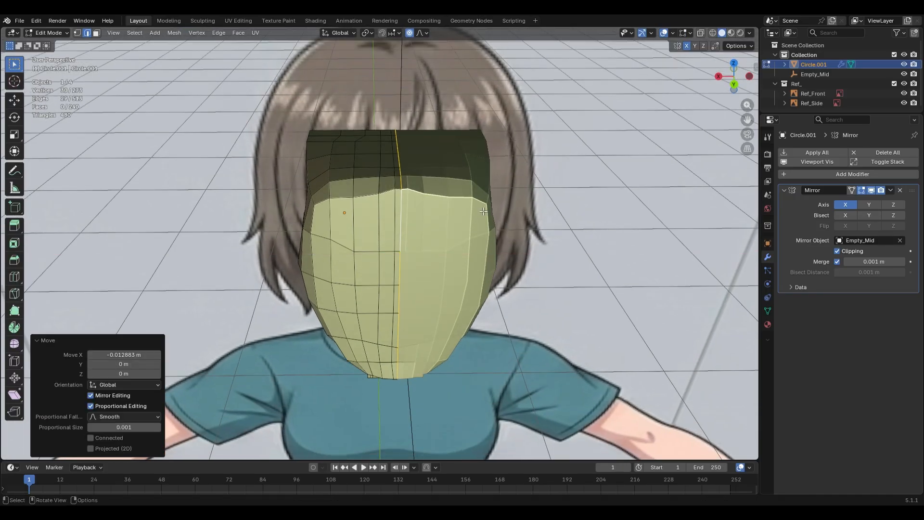
{"action": "key", "text": "ctrl+z"}
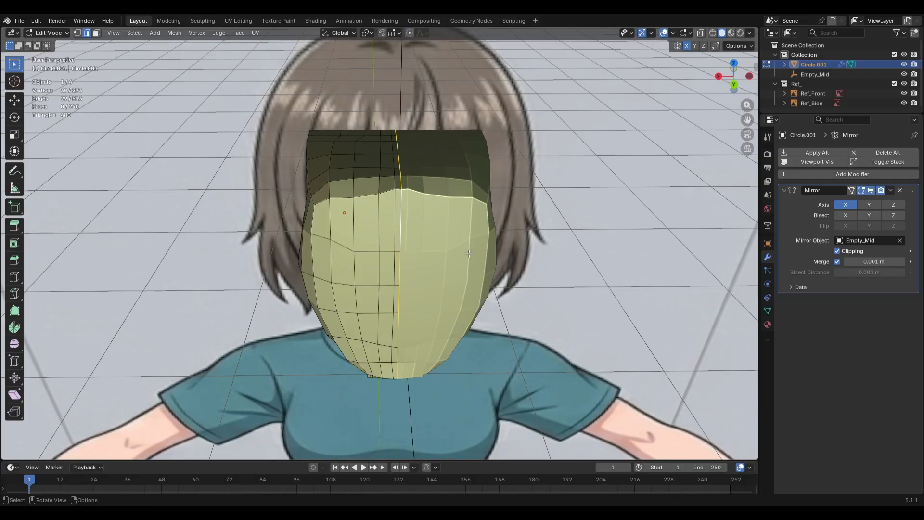
{"action": "key", "text": "s"}
{"action": "key", "text": "z"}
{"action": "key", "text": "0"}
{"action": "key", "text": "Return"}
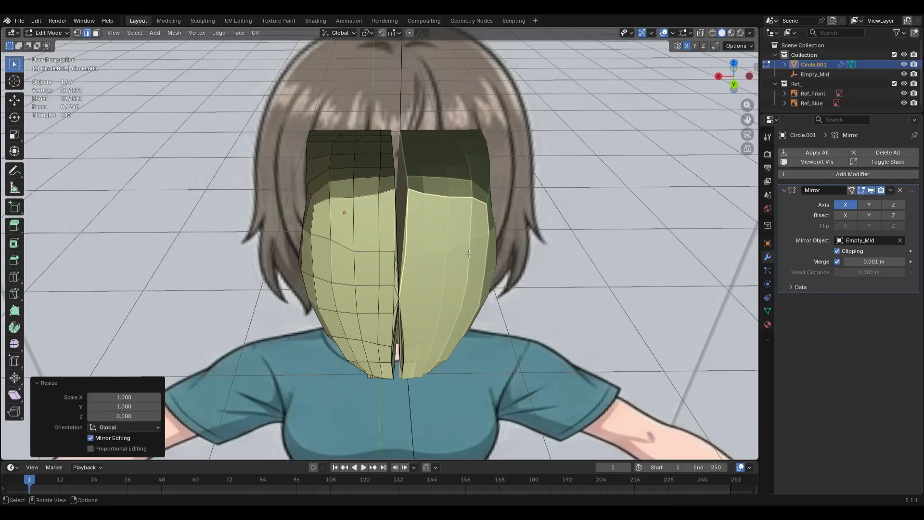
{"action": "key", "text": "ctrl+z"}
Flatten the centre loop by scaling it to 0 along X and move it -0.01091 m along X onto the mirror plane
{"action": "key", "text": "s"}
{"action": "key", "text": "x"}
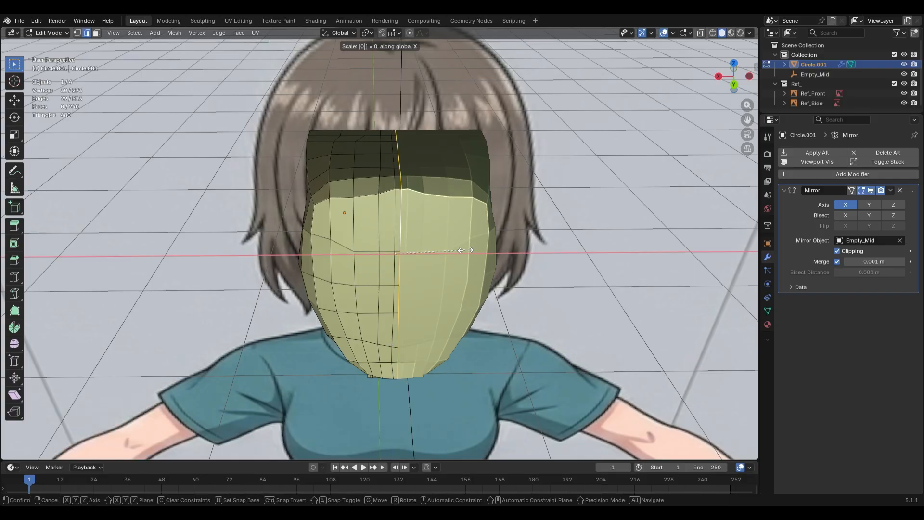
{"action": "key", "text": "Return"}
{"action": "key", "text": "KP_1"}
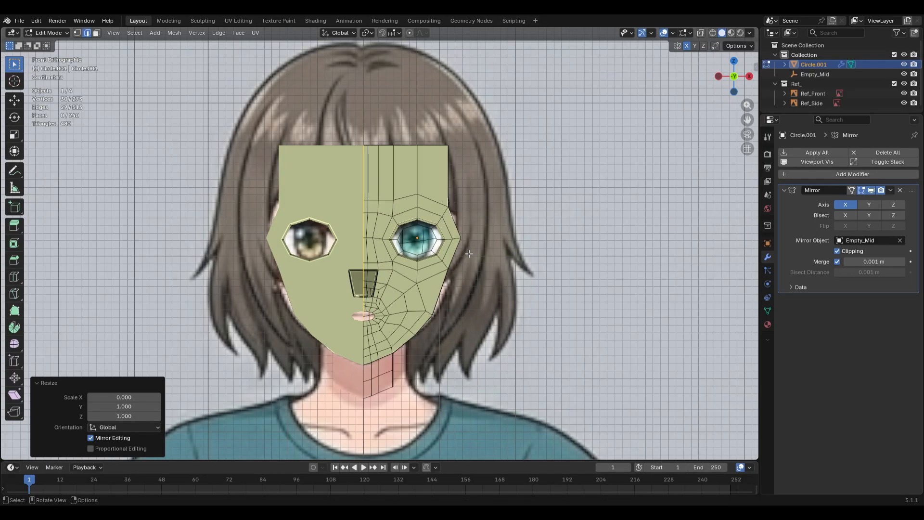
{"action": "scroll", "coordinate": [469, 254], "scroll_direction": "up", "scroll_amount": 5}
{"action": "key", "text": "g"}
{"action": "key", "text": "x"}
{"action": "key", "text": "Return"}
{"action": "scroll", "coordinate": [609, 271], "scroll_direction": "down", "scroll_amount": 2}
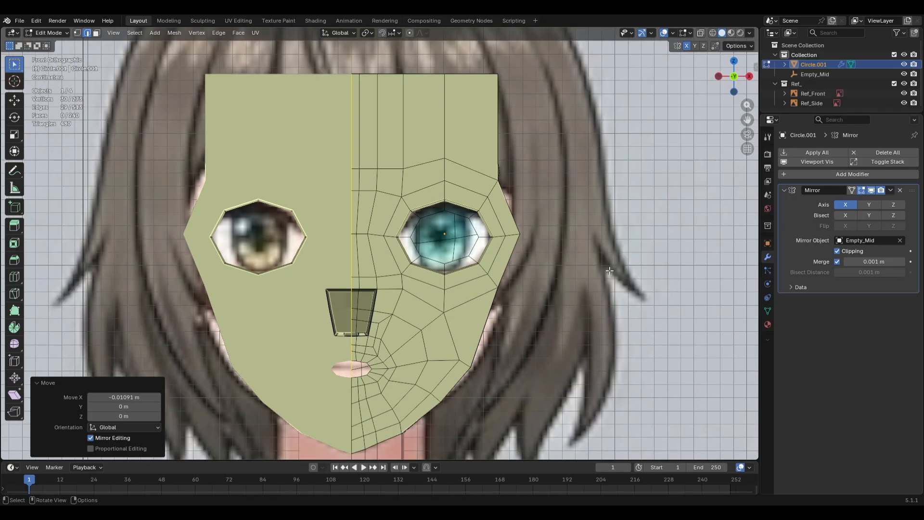
Return to Sculpt Mode and smooth the upper back of the head and the area around its centre seam
{"action": "middle_click_drag", "start_coordinate": [609, 271], "coordinate": [462, 123]}
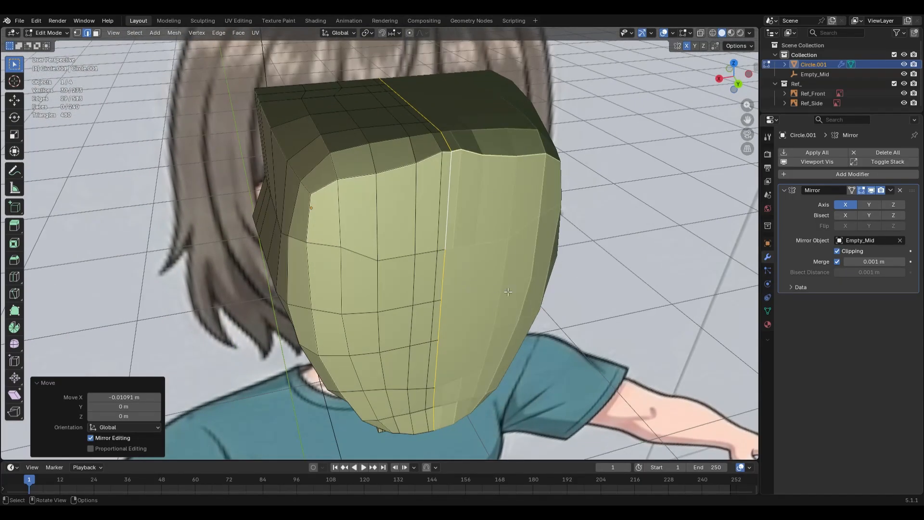
{"action": "key", "text": "Tab"}
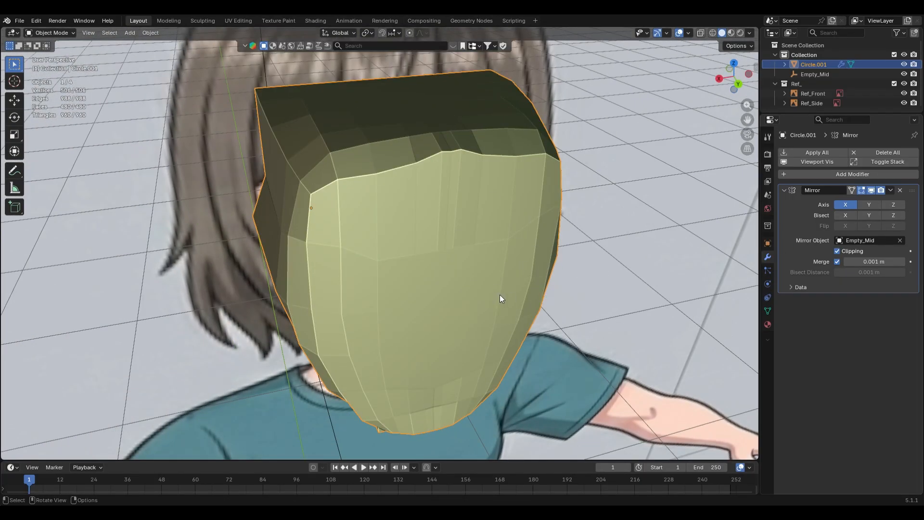
{"action": "key", "text": "ctrl+Tab"}
{"action": "middle_click_drag", "start_coordinate": [420, 269], "coordinate": [465, 262]}
{"action": "key", "text": "s"}
{"action": "mouse_move", "coordinate": [460, 142]}
{"action": "left_mouse_down"}
{"action": "mouse_move", "coordinate": [469, 149]}
{"action": "mouse_move", "coordinate": [445, 154]}
{"action": "mouse_move", "coordinate": [441, 262]}
{"action": "mouse_move", "coordinate": [419, 357]}
{"action": "mouse_move", "coordinate": [387, 157]}
{"action": "mouse_move", "coordinate": [431, 143]}
{"action": "left_mouse_up"}
{"action": "middle_click_drag", "start_coordinate": [431, 143], "coordinate": [372, 166]}
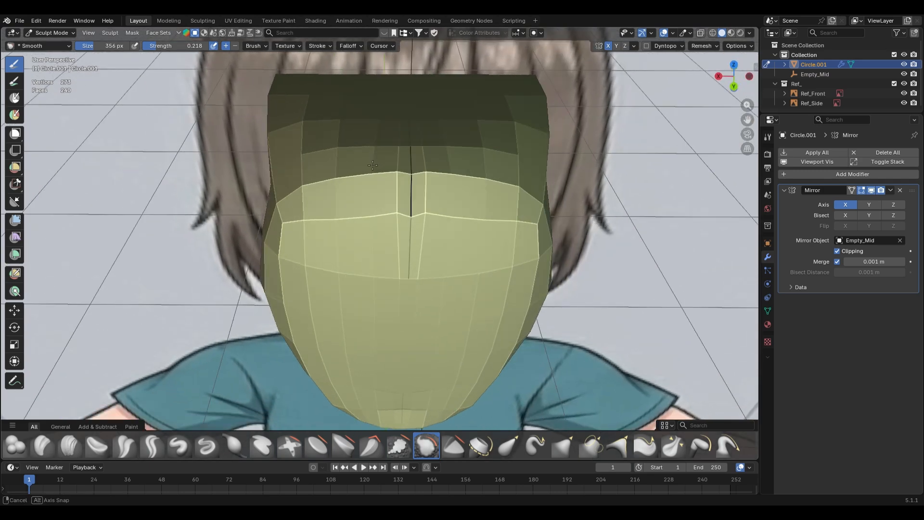
{"action": "mouse_move", "coordinate": [429, 150]}
{"action": "left_mouse_down"}
{"action": "mouse_move", "coordinate": [429, 270]}
{"action": "mouse_move", "coordinate": [434, 259]}
{"action": "left_mouse_up"}
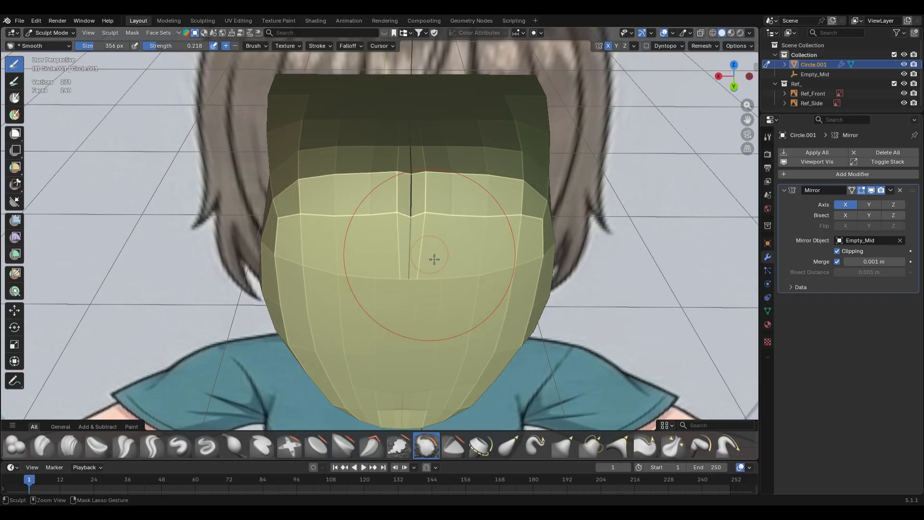
{"action": "middle_click_drag", "start_coordinate": [419, 204], "coordinate": [446, 211]}
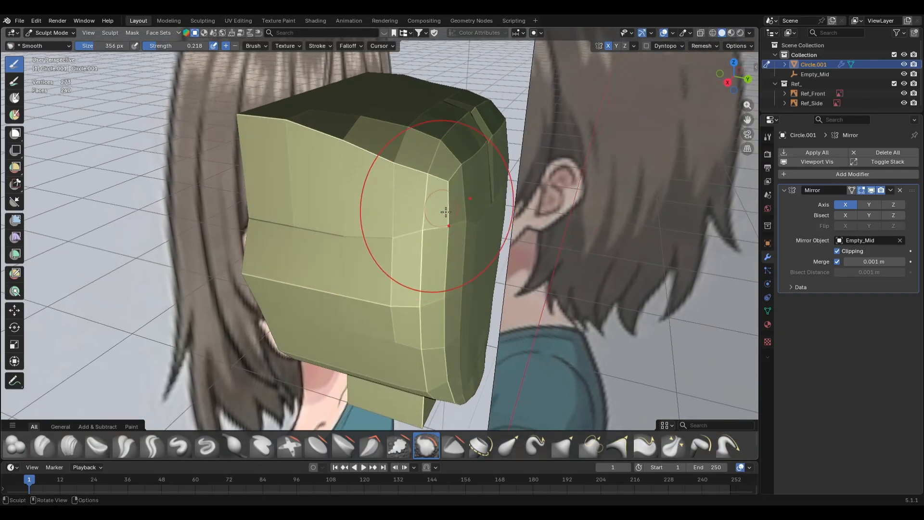
Smooth the upper side of the head once more and compare the mesh with the front reference
{"action": "mouse_move", "coordinate": [372, 146]}
{"action": "left_mouse_down"}
{"action": "mouse_move", "coordinate": [412, 225]}
{"action": "mouse_move", "coordinate": [345, 167]}
{"action": "mouse_move", "coordinate": [314, 161]}
{"action": "left_mouse_up"}
{"action": "middle_click_drag", "start_coordinate": [314, 161], "coordinate": [483, 250]}
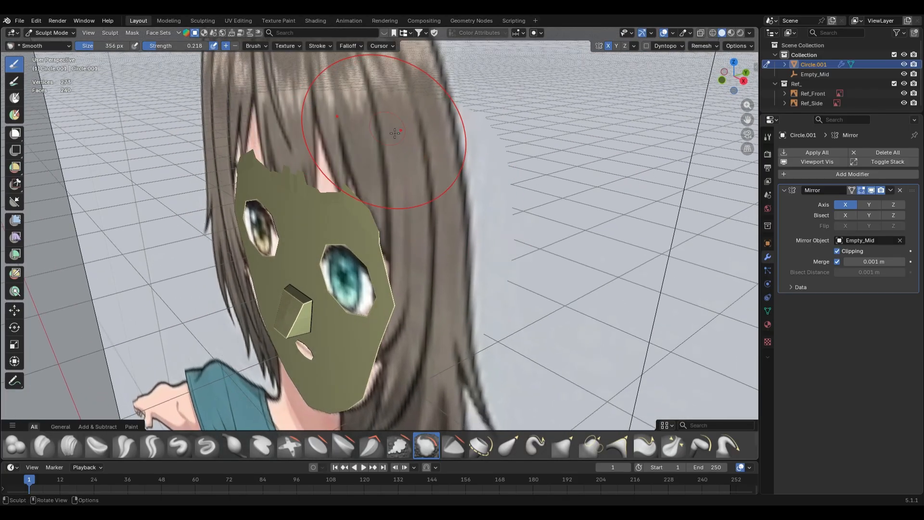
{"action": "mouse_move", "coordinate": [395, 133]}
{"action": "middle_mouse_down"}
{"action": "mouse_move", "coordinate": [433, 179]}
{"action": "mouse_move", "coordinate": [310, 135]}
{"action": "mouse_move", "coordinate": [419, 215]}
{"action": "mouse_move", "coordinate": [413, 145]}
{"action": "mouse_move", "coordinate": [447, 208]}
{"action": "mouse_move", "coordinate": [435, 229]}
{"action": "mouse_move", "coordinate": [492, 258]}
{"action": "middle_mouse_up"}
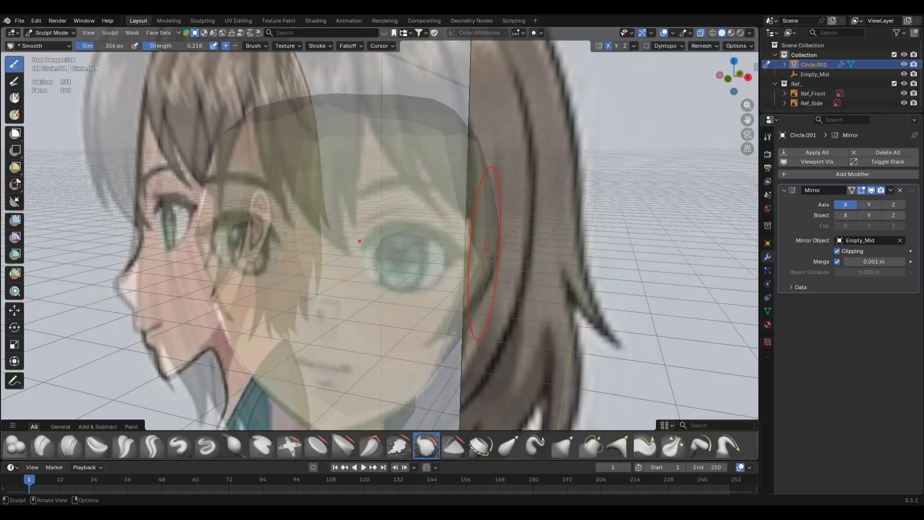
{"action": "key", "text": "KP_1"}
{"action": "key", "text": "alt+z"}
{"action": "scroll", "coordinate": [492, 258], "scroll_direction": "down", "scroll_amount": 3}
{"action": "key", "text": "ctrl+Tab"}
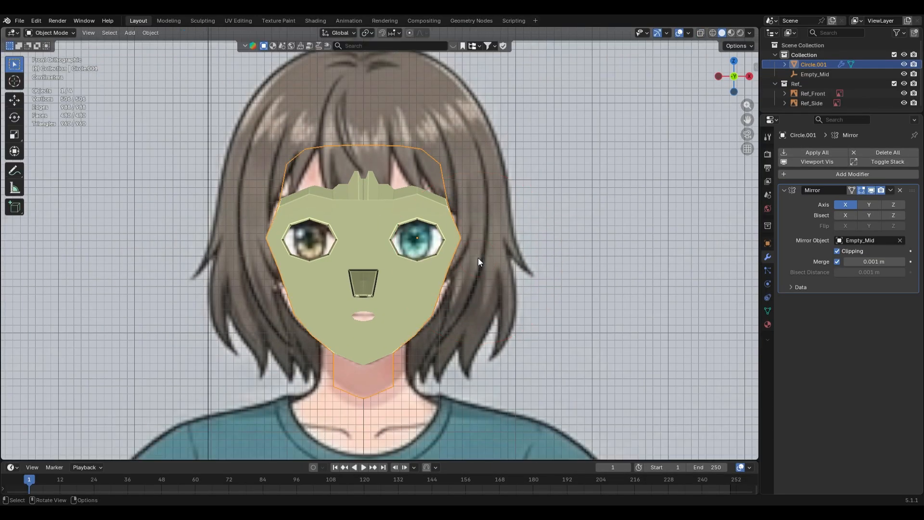
{"action": "mouse_move", "coordinate": [478, 258]}
{"action": "middle_mouse_down"}
{"action": "mouse_move", "coordinate": [453, 282]}
{"action": "mouse_move", "coordinate": [406, 270]}
{"action": "mouse_move", "coordinate": [334, 289]}
{"action": "mouse_move", "coordinate": [474, 249]}
{"action": "mouse_move", "coordinate": [506, 260]}
{"action": "middle_mouse_up"}
{"action": "key", "text": "alt+z"}
{"action": "key", "text": "alt+z"}
{"action": "key", "text": "ctrl+Tab"}
Pull the back of the head outward with the Grab brush to follow the side reference
{"action": "key", "text": "g"}
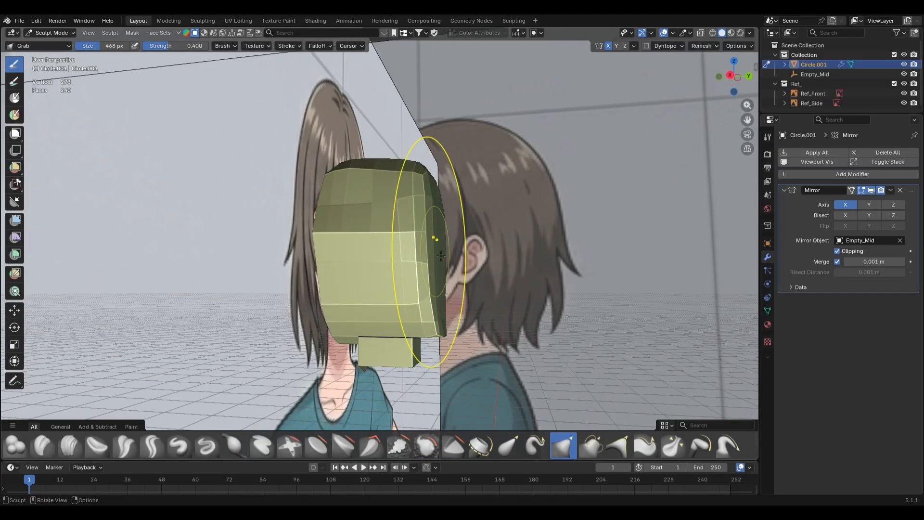
{"action": "left_click_drag", "start_coordinate": [446, 248], "coordinate": [498, 258]}
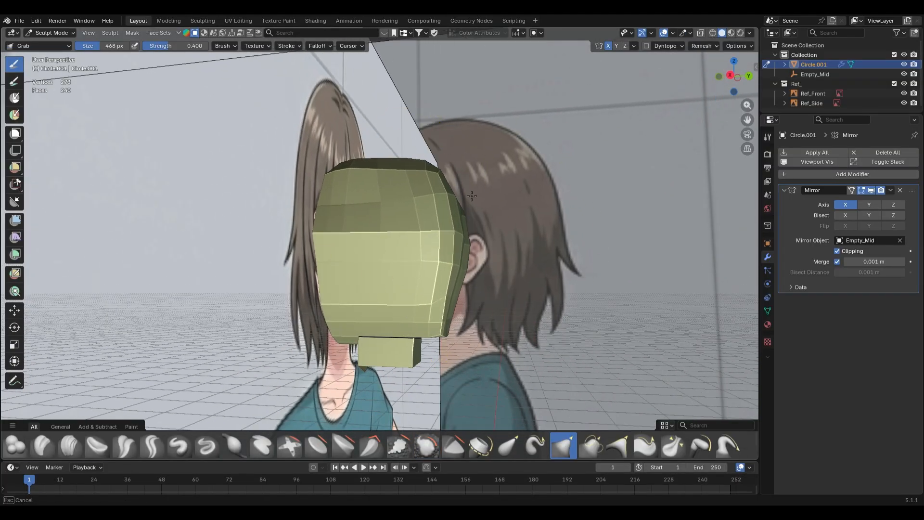
{"action": "key", "text": "KP_3"}
{"action": "key", "text": "alt+z"}
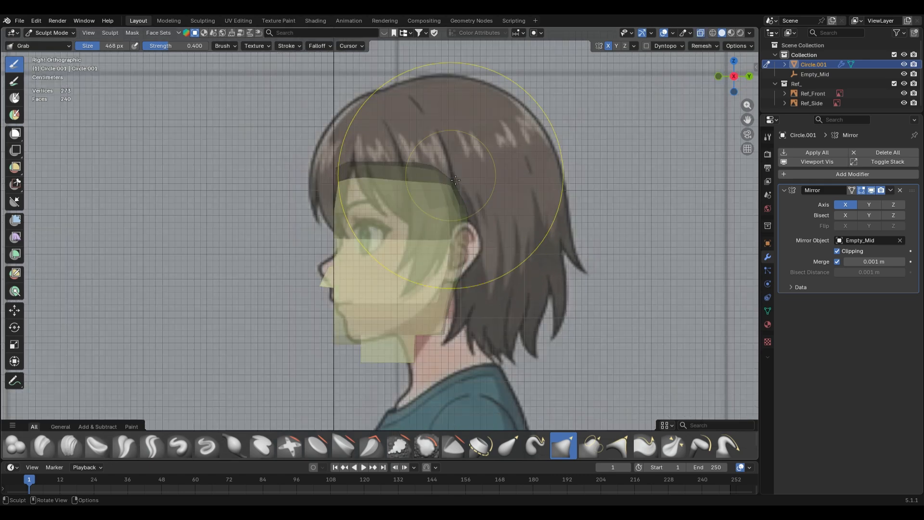
{"action": "left_click_drag", "start_coordinate": [459, 212], "coordinate": [564, 208]}
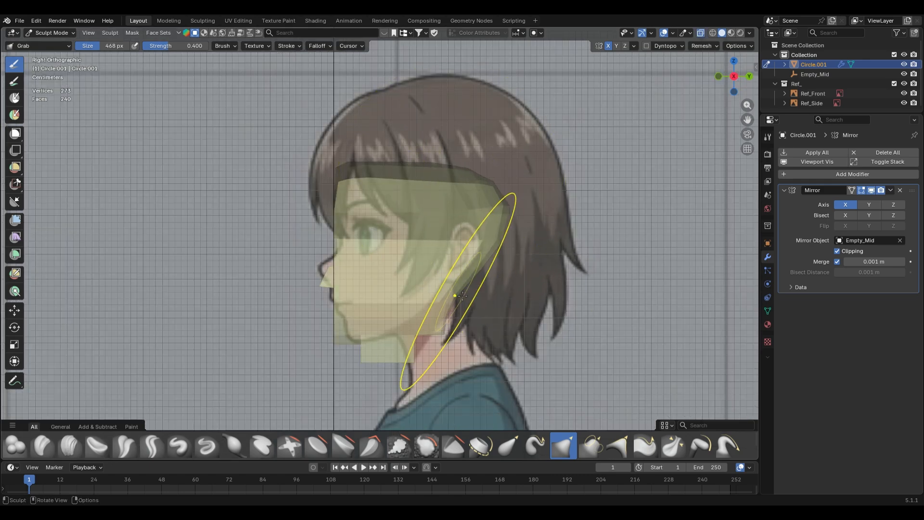
{"action": "left_click_drag", "start_coordinate": [462, 296], "coordinate": [547, 302]}
{"action": "left_click_drag", "start_coordinate": [481, 187], "coordinate": [480, 158]}
{"action": "left_click_drag", "start_coordinate": [499, 252], "coordinate": [512, 263]}
{"action": "left_click_drag", "start_coordinate": [474, 317], "coordinate": [503, 314]}
{"action": "mouse_move", "coordinate": [549, 294]}
{"action": "middle_mouse_down"}
{"action": "mouse_move", "coordinate": [471, 280]}
{"action": "mouse_move", "coordinate": [504, 289]}
{"action": "mouse_move", "coordinate": [533, 328]}
{"action": "middle_mouse_up"}
{"action": "key", "text": "alt+z"}
In Edit Mode, try to move an edge of the head's rear centre seam backward along Y
{"action": "key", "text": "Tab"}
{"action": "middle_click_drag", "start_coordinate": [505, 269], "coordinate": [414, 204]}
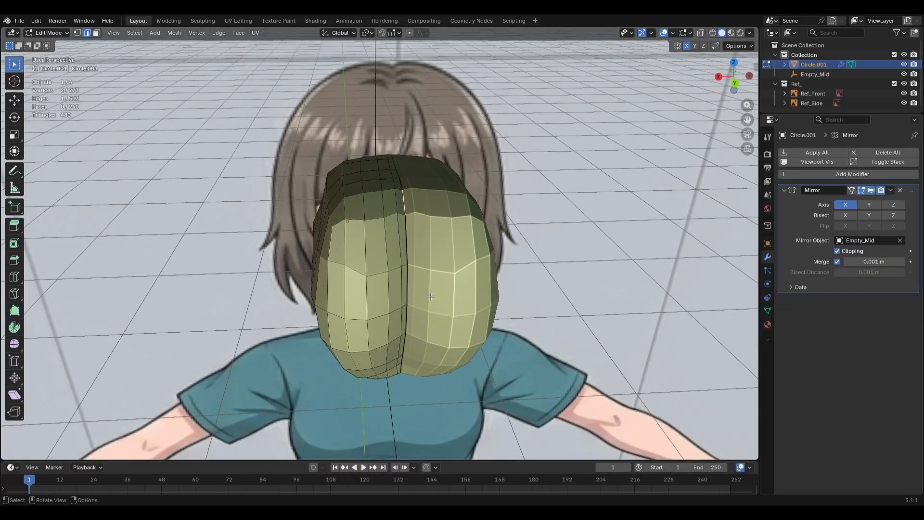
{"action": "middle_click_drag", "start_coordinate": [431, 297], "coordinate": [425, 232]}
{"action": "left_click", "coordinate": [400, 286], "text": "ctrl+shift"}
{"action": "middle_click_drag", "start_coordinate": [401, 279], "coordinate": [406, 289]}
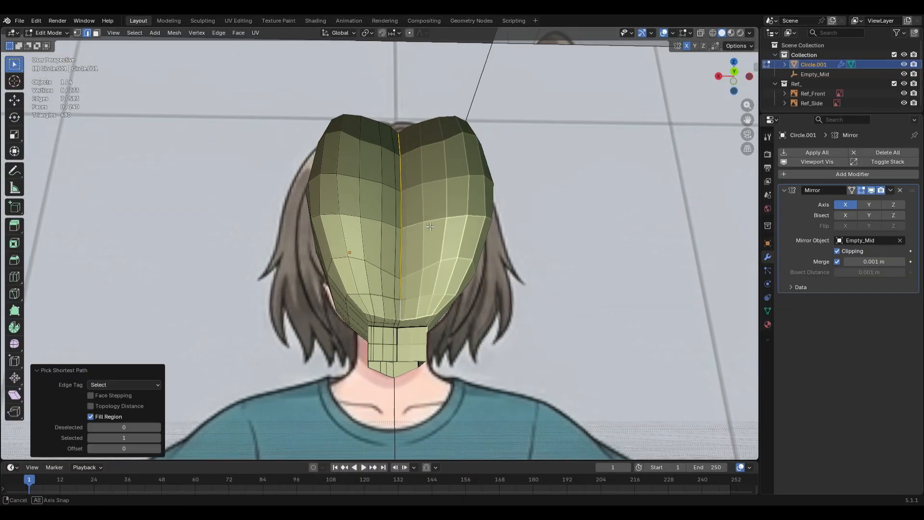
{"action": "key", "text": "ctrl+z"}
{"action": "middle_click_drag", "start_coordinate": [413, 207], "coordinate": [443, 232]}
{"action": "key", "text": "g"}
{"action": "key", "text": "y"}
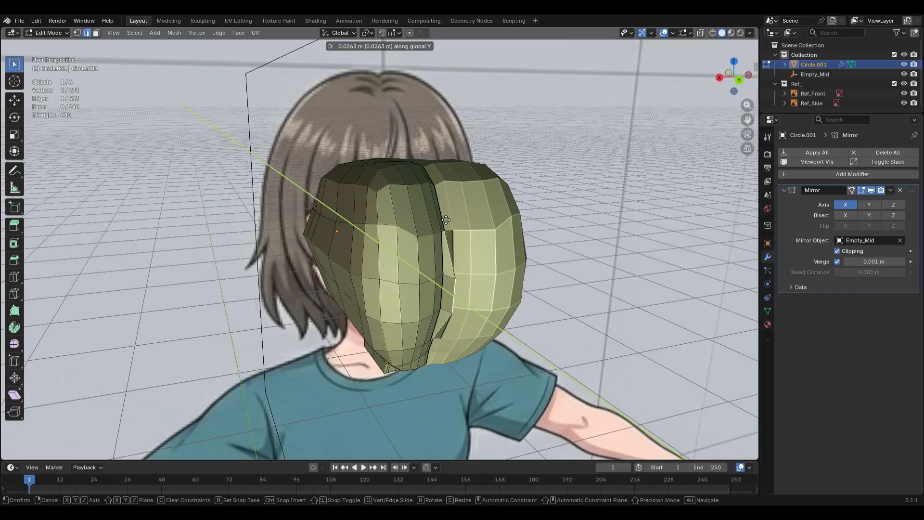
{"action": "left_click", "coordinate": [442, 217]}
{"action": "key", "text": "z"}
{"action": "key", "text": "Escape"}
{"action": "key", "text": "ctrl+z"}
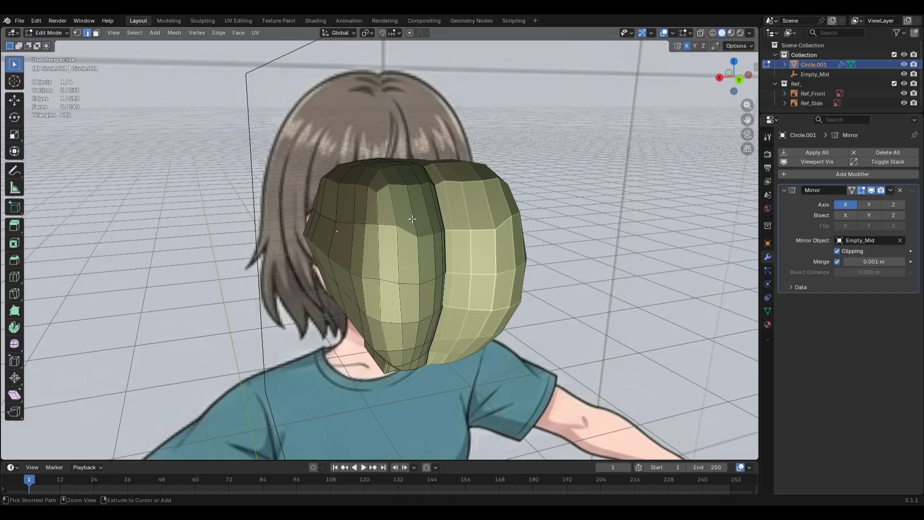
Move the centre-seam edge 0.036012 m along Y using Smooth proportional editing with a size of 0.149
{"action": "key", "text": "g"}
{"action": "key", "text": "y"}
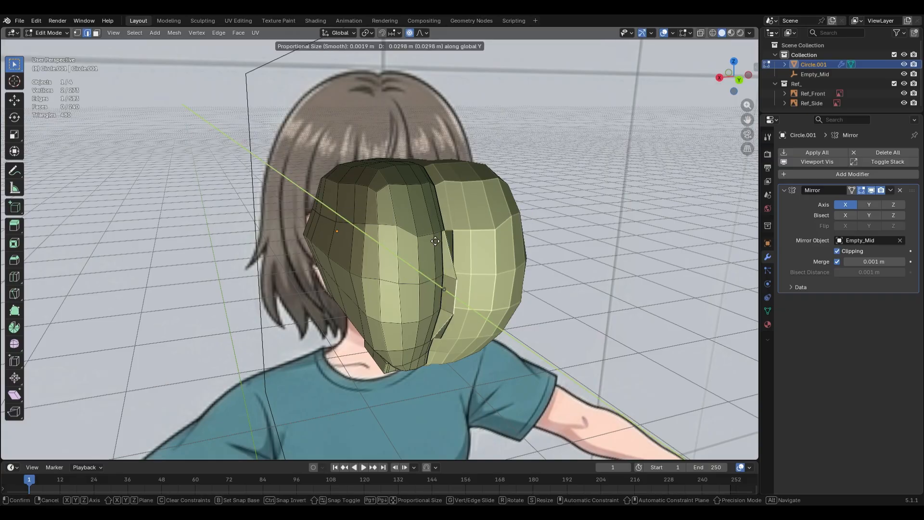
{"action": "scroll", "coordinate": [436, 241], "scroll_direction": "down", "scroll_amount": 20}
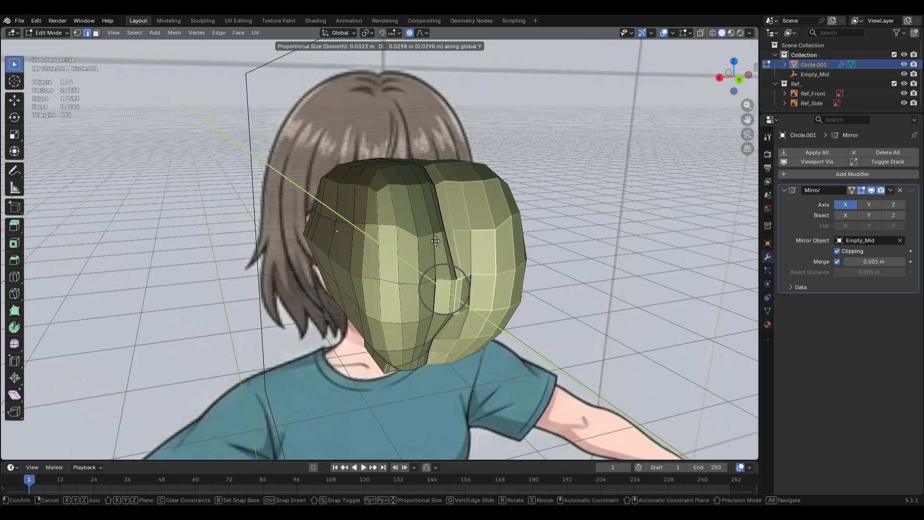
{"action": "scroll", "coordinate": [435, 241], "scroll_direction": "down", "scroll_amount": 5}
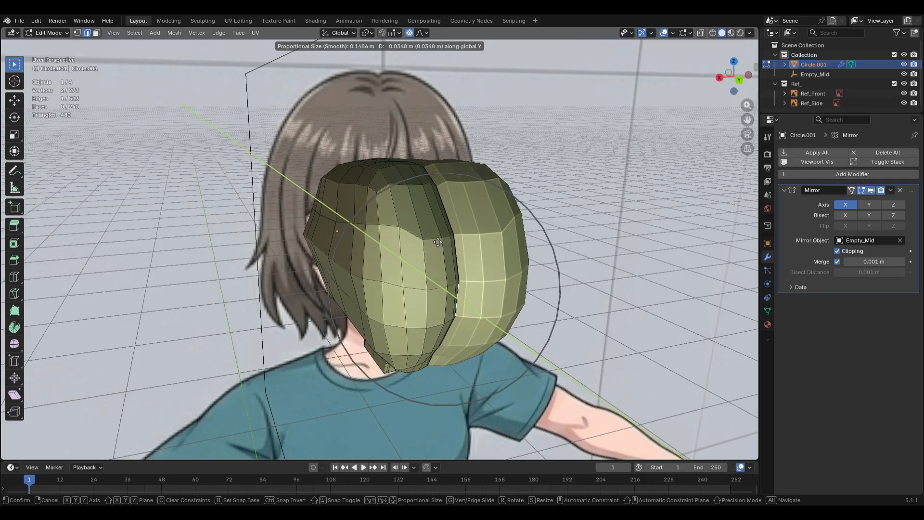
{"action": "left_click", "coordinate": [438, 242]}
Push the same centre-seam edge slightly further back along Y with a smaller proportional radius
{"action": "key", "text": "g"}
{"action": "key", "text": "y"}
{"action": "scroll", "coordinate": [441, 242], "scroll_direction": "up", "scroll_amount": 12}
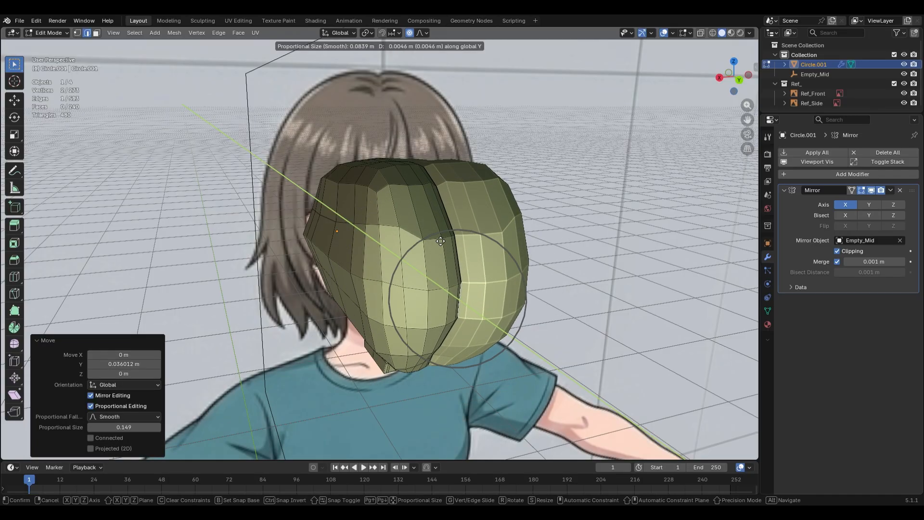
{"action": "scroll", "coordinate": [442, 241], "scroll_direction": "up", "scroll_amount": 4}
{"action": "left_click", "coordinate": [443, 241]}
{"action": "middle_click_drag", "start_coordinate": [442, 240], "coordinate": [490, 276]}
Undo the centre-seam moves and the latest Grab strokes, returning to Sculpt Mode
{"action": "key", "text": "ctrl+z"}
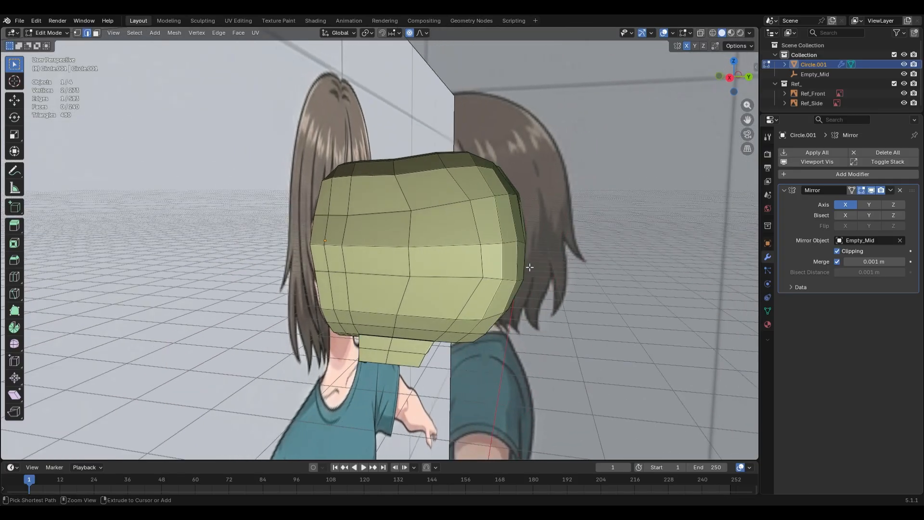
{"action": "key", "text": "ctrl+z"}
{"action": "key", "text": "ctrl+z"}
{"action": "key", "text": "ctrl+z"}
{"action": "key", "text": "ctrl+z"}
{"action": "key", "text": "ctrl+z"}
{"action": "key", "text": "ctrl+z"}
{"action": "key", "text": "ctrl+z"}
{"action": "key", "text": "ctrl+z"}
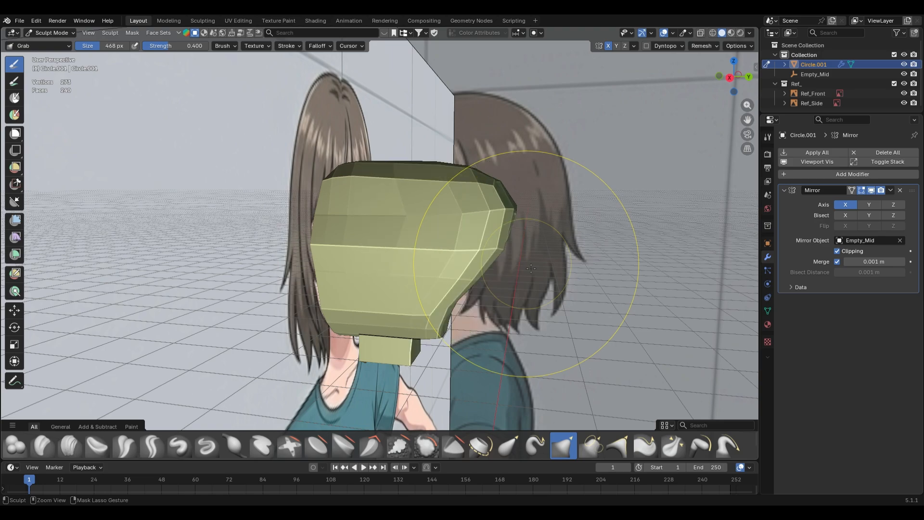
Undo the remaining Grab strokes on the back of the head and return to Edit Mode in the side view
{"action": "key", "text": "KP_1"}
{"action": "key", "text": "KP_3"}
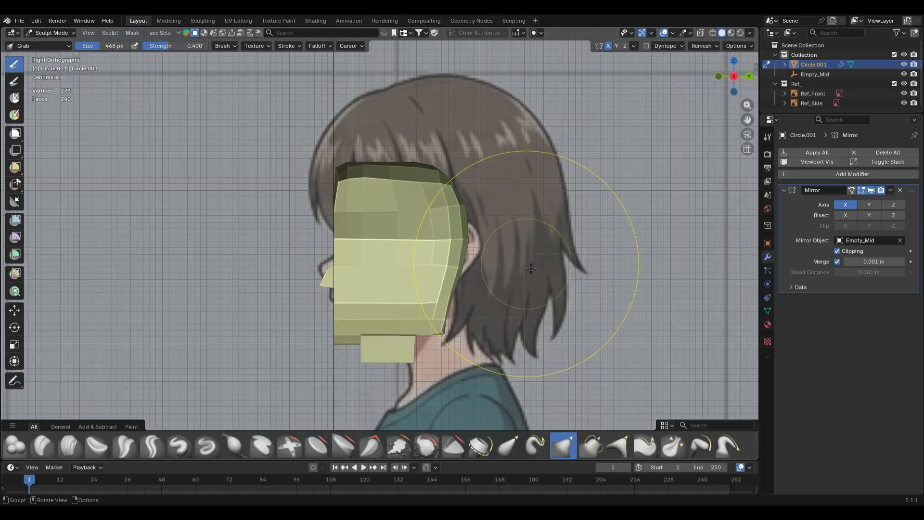
{"action": "key", "text": "ctrl+z"}
{"action": "key", "text": "ctrl+z"}
{"action": "middle_click_drag", "start_coordinate": [548, 272], "coordinate": [479, 273]}
{"action": "key", "text": "ctrl+z"}
{"action": "key", "text": "ctrl+z"}
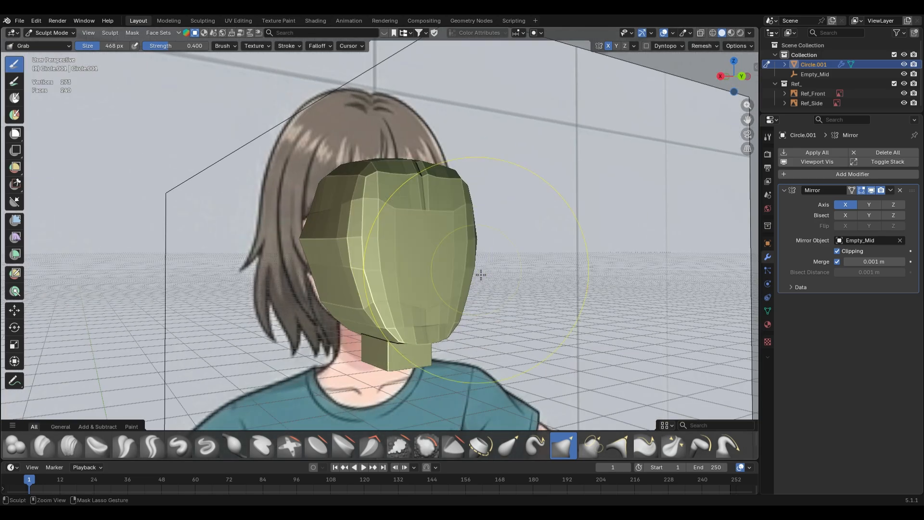
{"action": "middle_click_drag", "start_coordinate": [408, 260], "coordinate": [434, 259]}
{"action": "key", "text": "KP_1"}
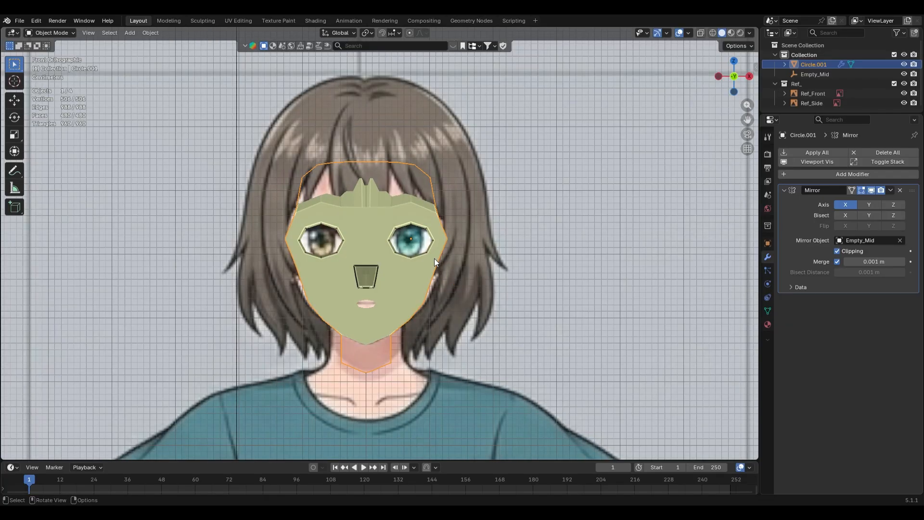
{"action": "key", "text": "KP_3"}
{"action": "key", "text": "ctrl+z"}
{"action": "key", "text": "alt+z"}
{"action": "left_click_drag", "start_coordinate": [504, 138], "coordinate": [427, 375]}
{"action": "middle_click_drag", "start_coordinate": [536, 283], "coordinate": [477, 278]}
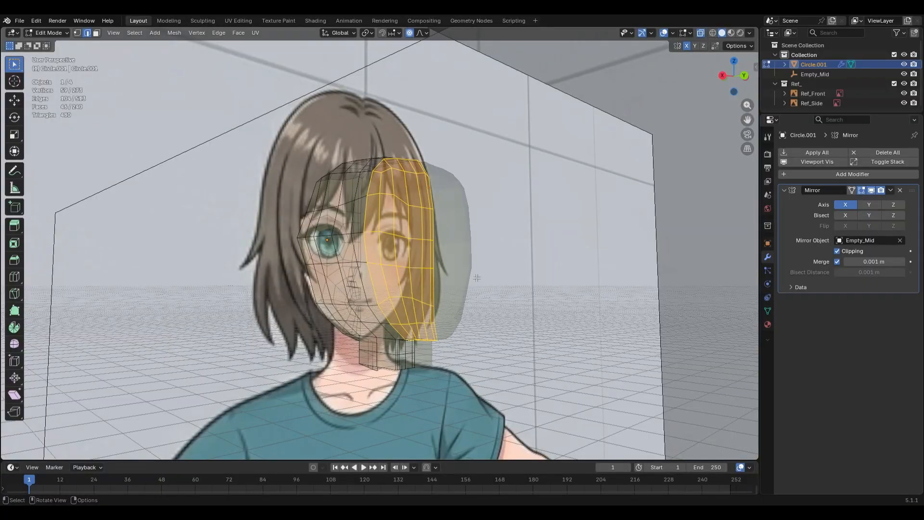
{"action": "key", "text": "KP_1"}
{"action": "key", "text": "KP_3"}
{"action": "left_click", "coordinate": [582, 241]}
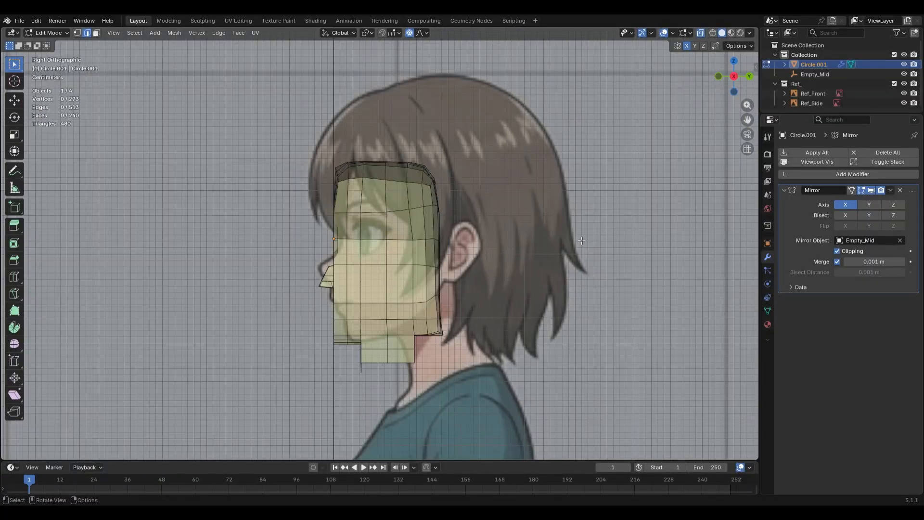
{"action": "key", "text": "alt+z"}
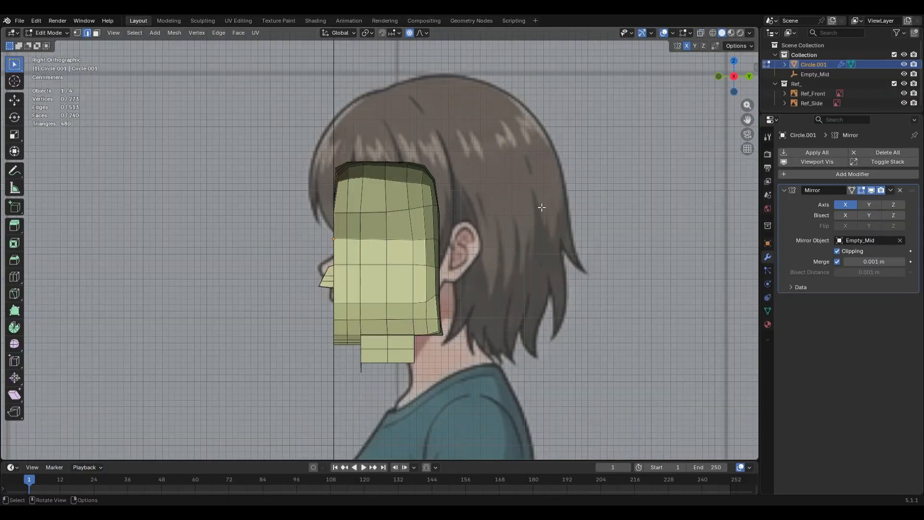
Try to move the rearmost vertices of the head backward along Y with proportional editing
{"action": "key", "text": "alt+z"}
{"action": "left_click_drag", "start_coordinate": [511, 145], "coordinate": [433, 387]}
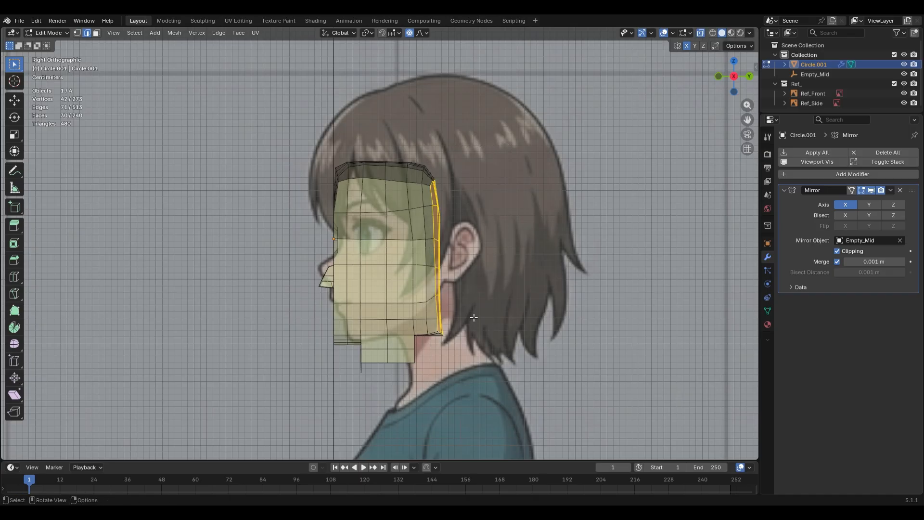
{"action": "key", "text": "g"}
{"action": "key", "text": "y"}
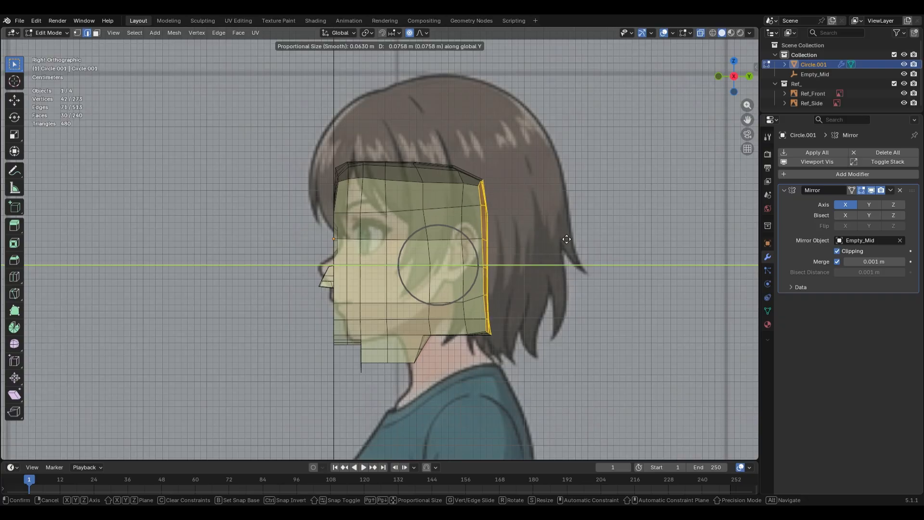
{"action": "scroll", "coordinate": [580, 244], "scroll_direction": "down", "scroll_amount": 3}
{"action": "key", "text": "Escape"}
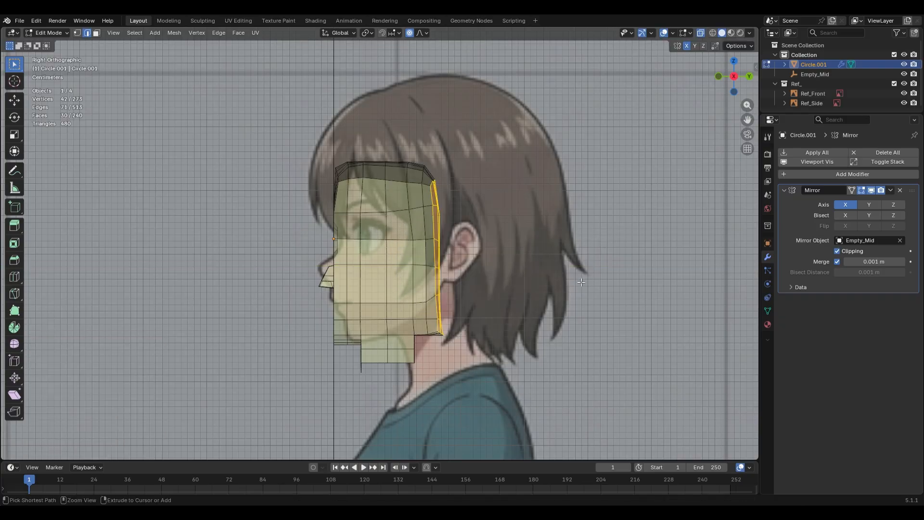
Try to move a wider rear section of the head and neck backward along Y
{"action": "left_click_drag", "start_coordinate": [539, 130], "coordinate": [401, 437]}
{"action": "key", "text": "g"}
{"action": "key", "text": "y"}
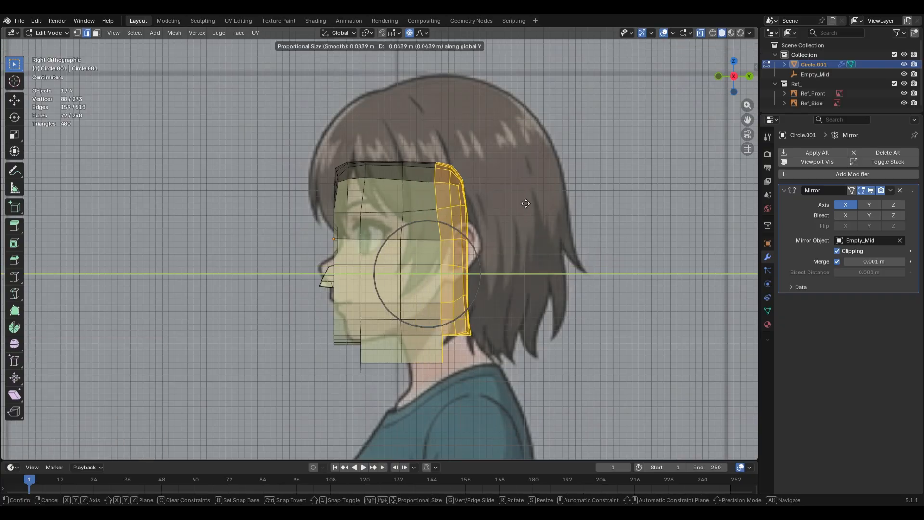
{"action": "left_click", "coordinate": [533, 185]}
{"action": "key", "text": "ctrl+z"}
Select the rear half of the head and neck and move it 0.125 m along Y with proportional size 0.032
{"action": "left_click_drag", "start_coordinate": [531, 125], "coordinate": [379, 426]}
{"action": "key", "text": "g"}
{"action": "key", "text": "y"}
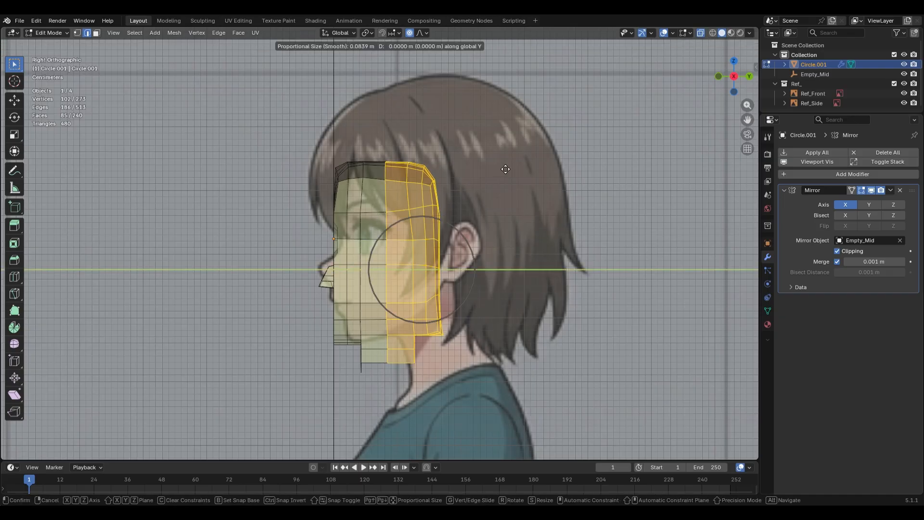
{"action": "scroll", "coordinate": [570, 179], "scroll_direction": "up", "scroll_amount": 10}
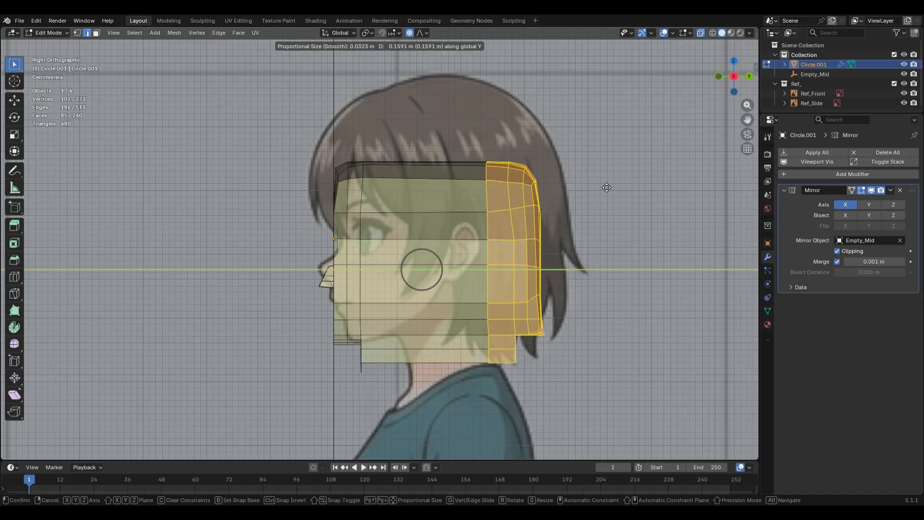
{"action": "left_click", "coordinate": [550, 196]}
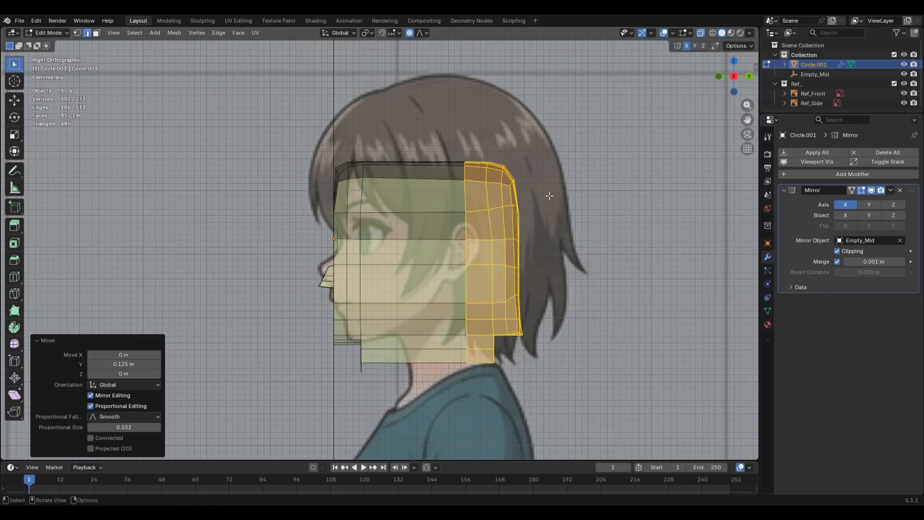
Move the upper rear corner vertices 0.028789 m along Y and 0.003788 m along Z with proportional size 0.164
{"action": "left_click_drag", "start_coordinate": [511, 197], "coordinate": [512, 195]}
{"action": "key", "text": "g"}
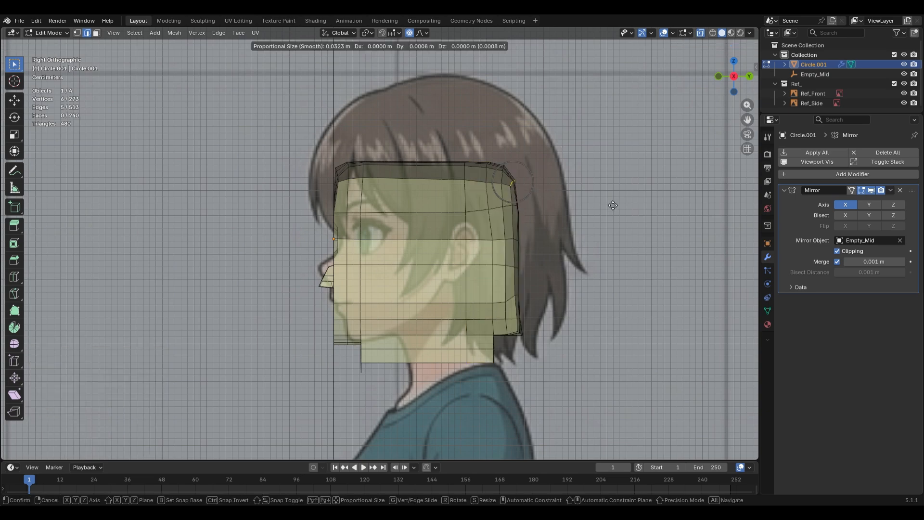
{"action": "scroll", "coordinate": [626, 203], "scroll_direction": "down", "scroll_amount": 15}
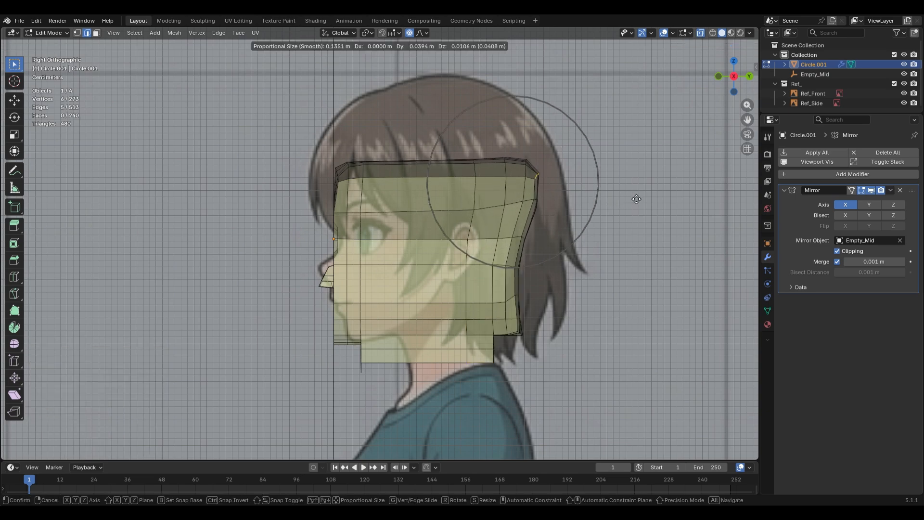
{"action": "left_click", "coordinate": [630, 203]}
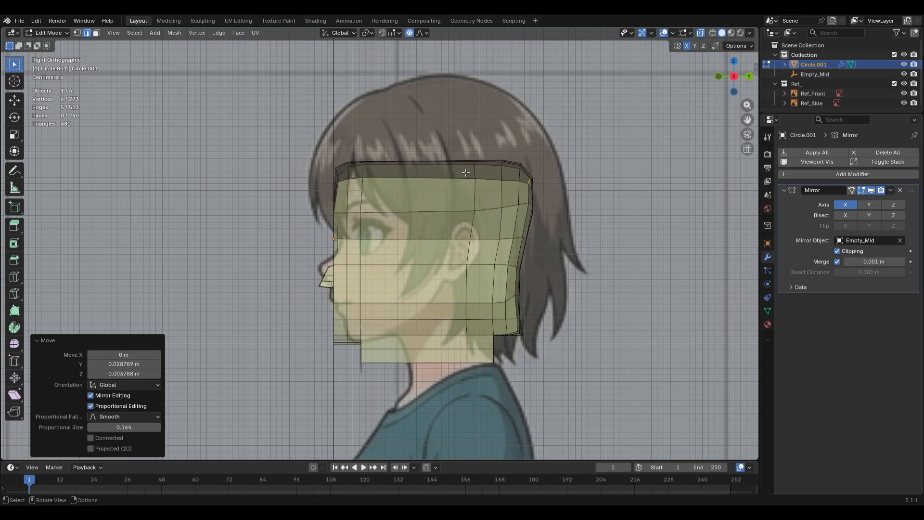
Add a vertical loop cut in the wide side section of the head and slide it toward the face
{"action": "key", "text": "ctrl+r"}
{"action": "left_click", "coordinate": [443, 238]}
{"action": "right_click", "coordinate": [443, 237]}
{"action": "left_click", "coordinate": [474, 208], "text": "alt"}
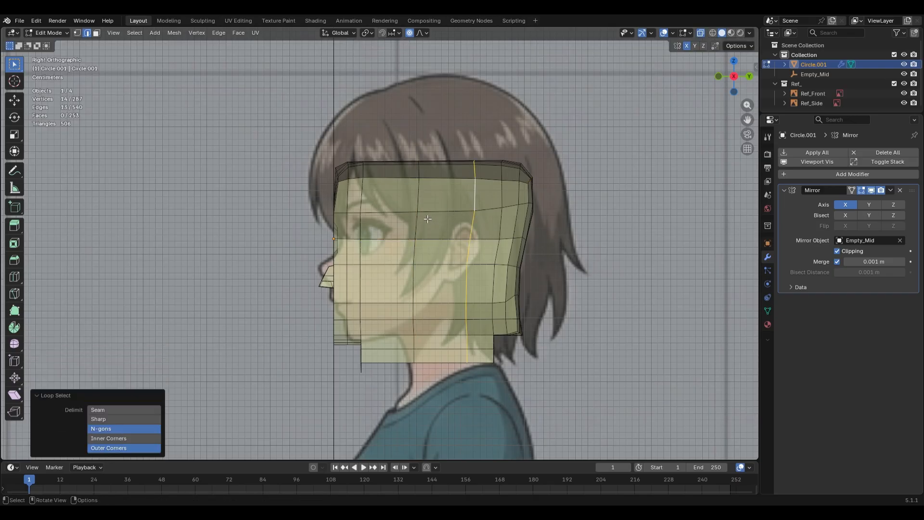
{"action": "key", "text": "g"}
{"action": "key", "text": "g"}
{"action": "left_click", "coordinate": [579, 297]}
Slide the vertical edge loops behind the ear area toward the face, using factor -0.317 for the rearmost one
{"action": "left_click", "coordinate": [472, 226], "text": "alt"}
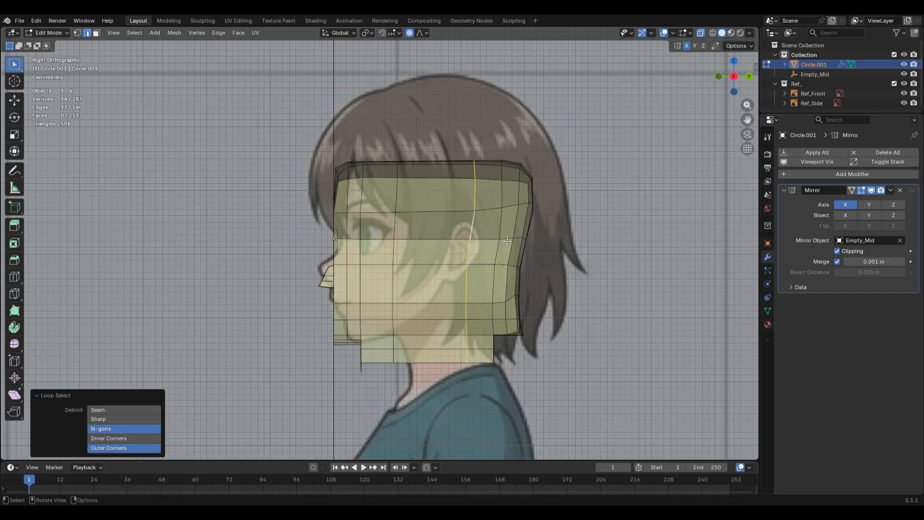
{"action": "key", "text": "g"}
{"action": "key", "text": "g"}
{"action": "left_click", "coordinate": [555, 269]}
{"action": "left_click", "coordinate": [503, 217], "text": "alt"}
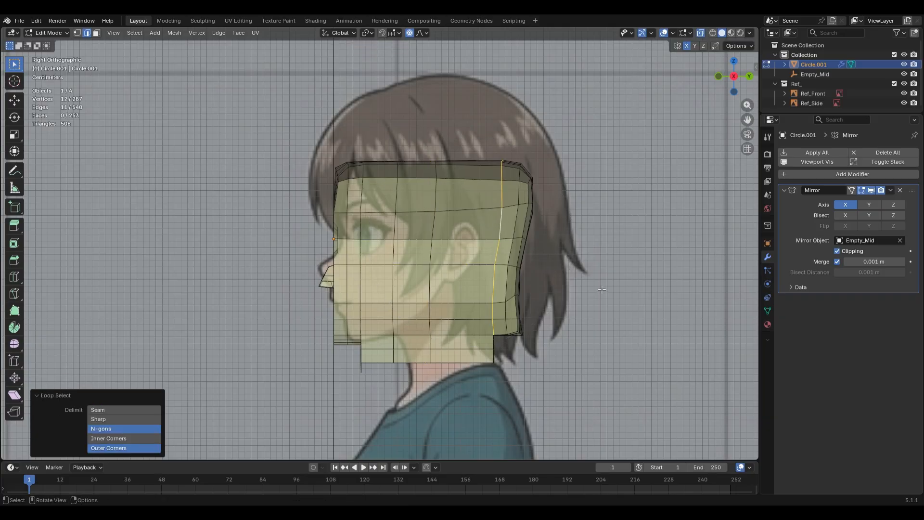
{"action": "key", "text": "g"}
{"action": "key", "text": "g"}
{"action": "left_click", "coordinate": [585, 289]}
{"action": "middle_click_drag", "start_coordinate": [584, 289], "coordinate": [624, 299]}
{"action": "key", "text": "KP_3"}
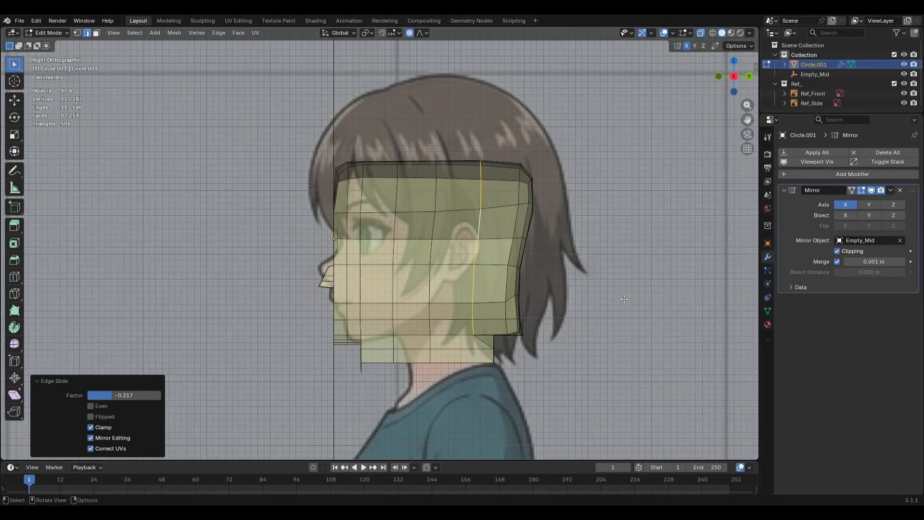
Select the rear edge of the neck and move it -0.02197 m along Y with proportional size 0.036
{"action": "left_click_drag", "start_coordinate": [485, 343], "coordinate": [534, 386]}
{"action": "key", "text": "g"}
{"action": "key", "text": "y"}
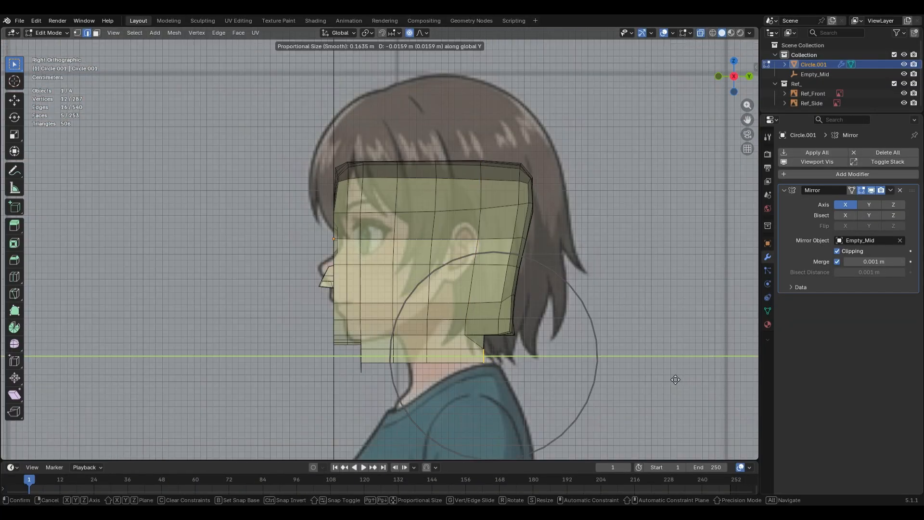
{"action": "scroll", "coordinate": [674, 380], "scroll_direction": "up", "scroll_amount": 7}
{"action": "left_click", "coordinate": [671, 381]}
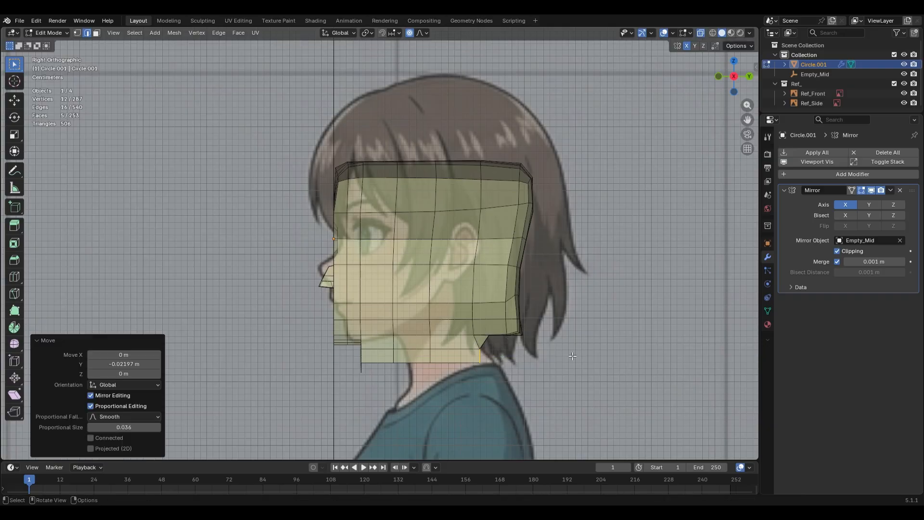
Switch to Sculpt Mode and round off the back and rear corners of the head with the Smooth brush at strength 0.218
{"action": "mouse_move", "coordinate": [573, 356]}
{"action": "middle_mouse_down"}
{"action": "mouse_move", "coordinate": [544, 358]}
{"action": "mouse_move", "coordinate": [634, 356]}
{"action": "mouse_move", "coordinate": [590, 357]}
{"action": "mouse_move", "coordinate": [510, 168]}
{"action": "middle_mouse_up"}
{"action": "key", "text": "KP_3"}
{"action": "key", "text": "ctrl+Tab"}
{"action": "key", "text": "shift+s"}
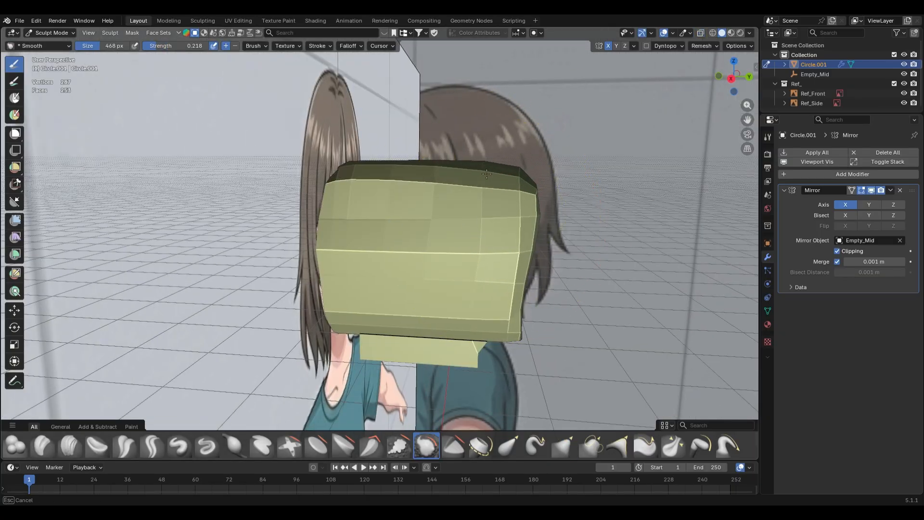
{"action": "left_click_drag", "start_coordinate": [476, 182], "coordinate": [516, 228]}
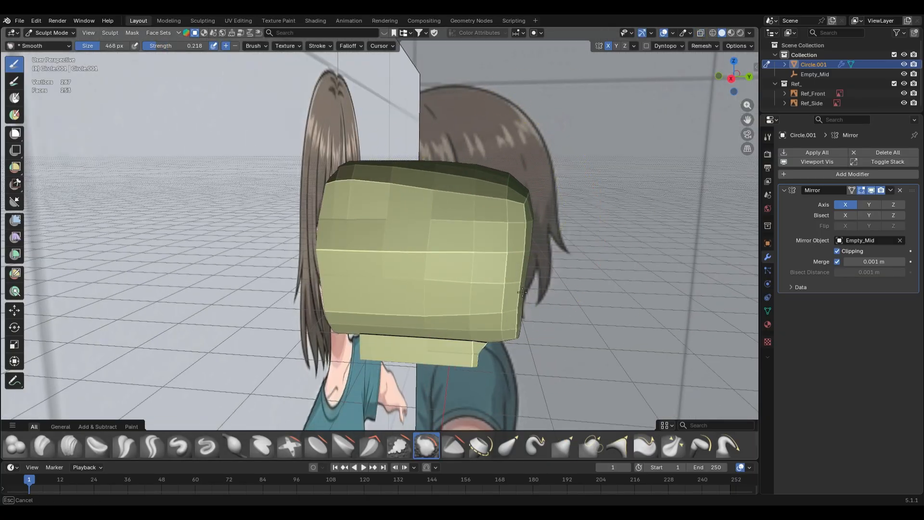
{"action": "mouse_move", "coordinate": [496, 336]}
{"action": "left_mouse_down"}
{"action": "mouse_move", "coordinate": [499, 175]}
{"action": "mouse_move", "coordinate": [472, 192]}
{"action": "left_mouse_up"}
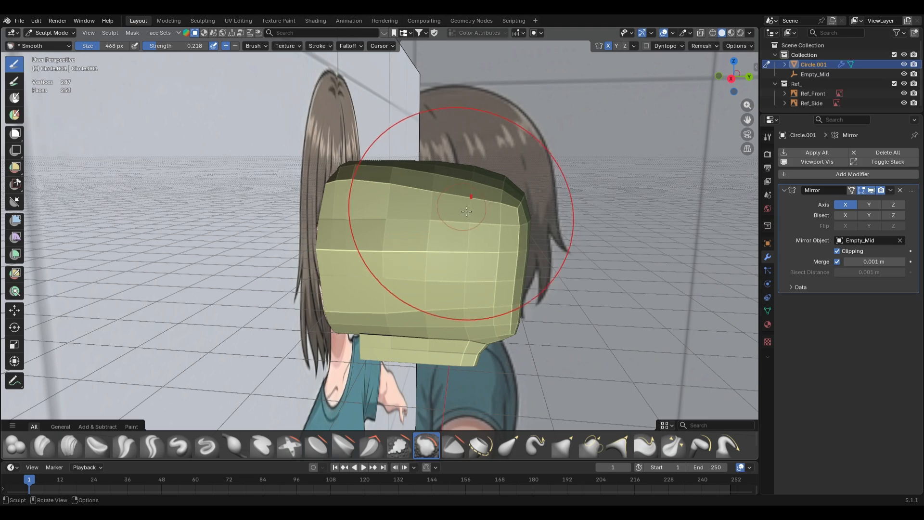
{"action": "middle_click_drag", "start_coordinate": [471, 310], "coordinate": [431, 244]}
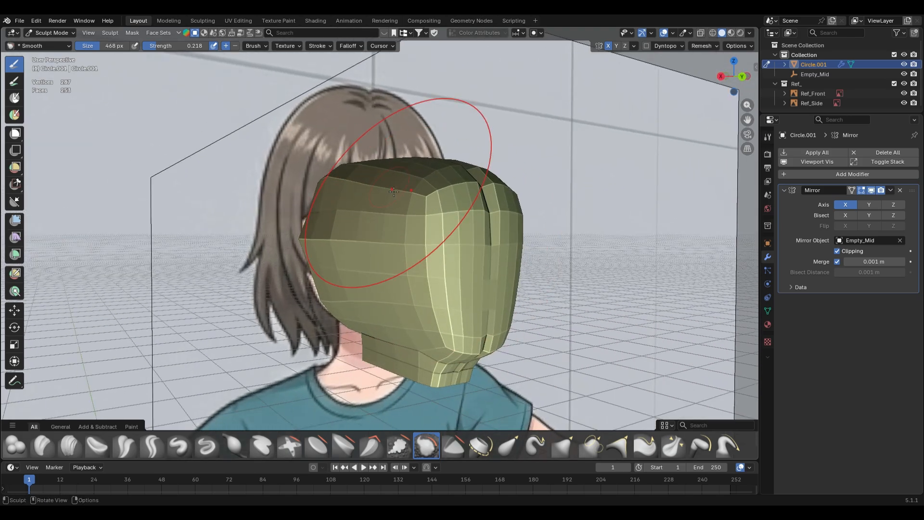
{"action": "middle_click_drag", "start_coordinate": [403, 196], "coordinate": [486, 241]}
Pull the upper rear of the head slightly backward in side view with the Grab brush at 560 px
{"action": "key", "text": "KP_3"}
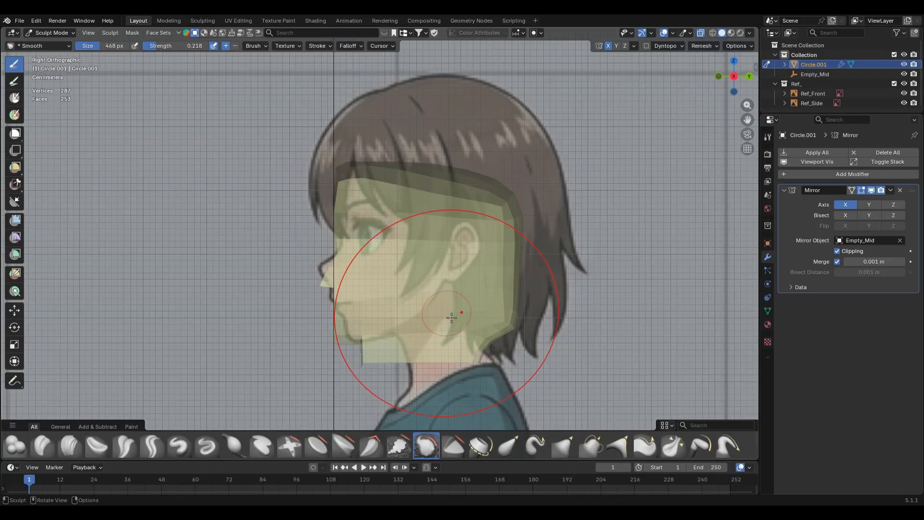
{"action": "key", "text": "alt+z"}
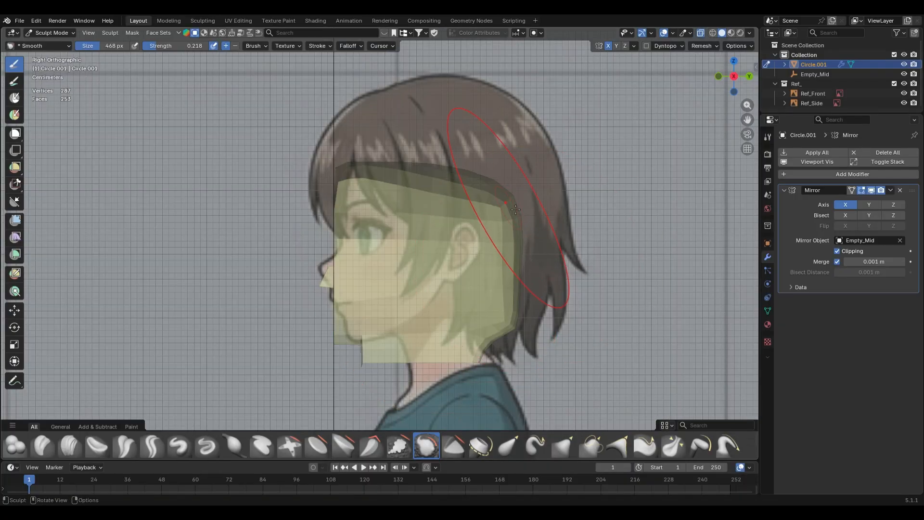
{"action": "key", "text": "g"}
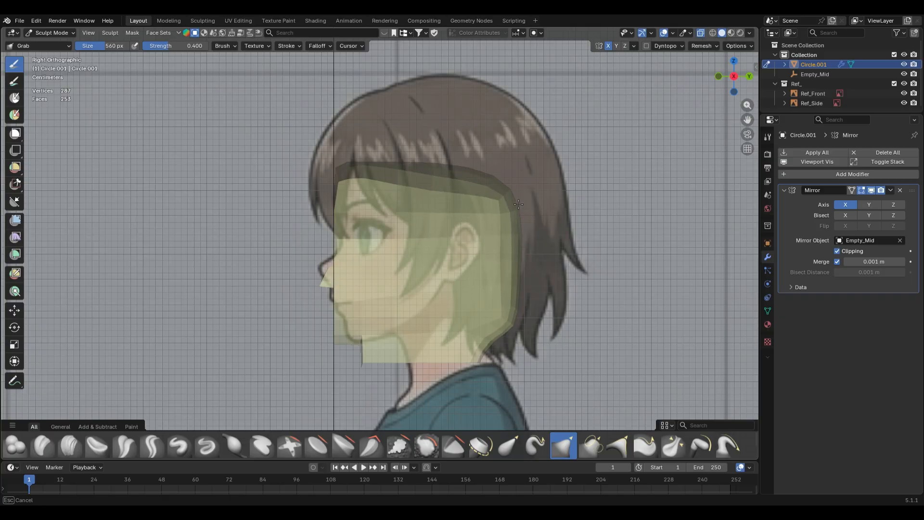
Turn off X symmetry and pull the rear side of the head outward from above with the Grab brush at 460 px
{"action": "mouse_move", "coordinate": [513, 315]}
{"action": "middle_mouse_down"}
{"action": "mouse_move", "coordinate": [548, 316]}
{"action": "mouse_move", "coordinate": [435, 270]}
{"action": "mouse_move", "coordinate": [435, 306]}
{"action": "middle_mouse_up"}
{"action": "key", "text": "KP_7"}
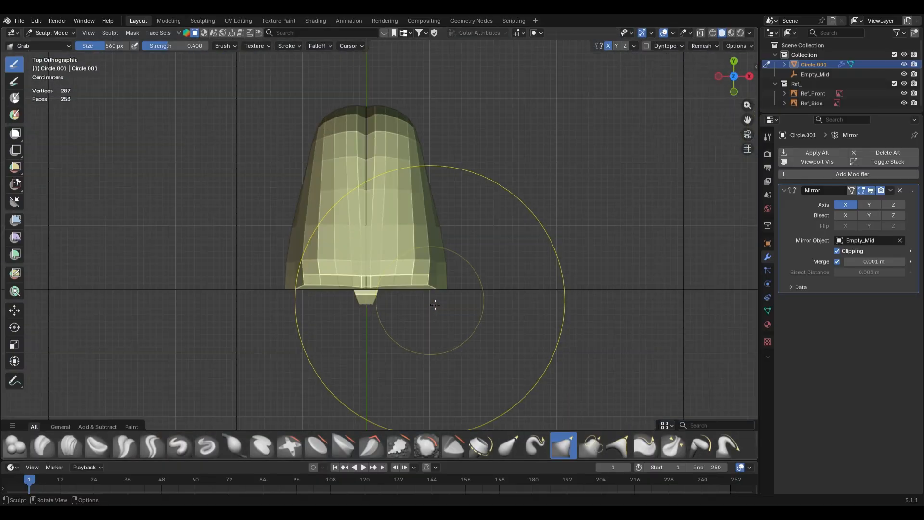
{"action": "key", "text": "f"}
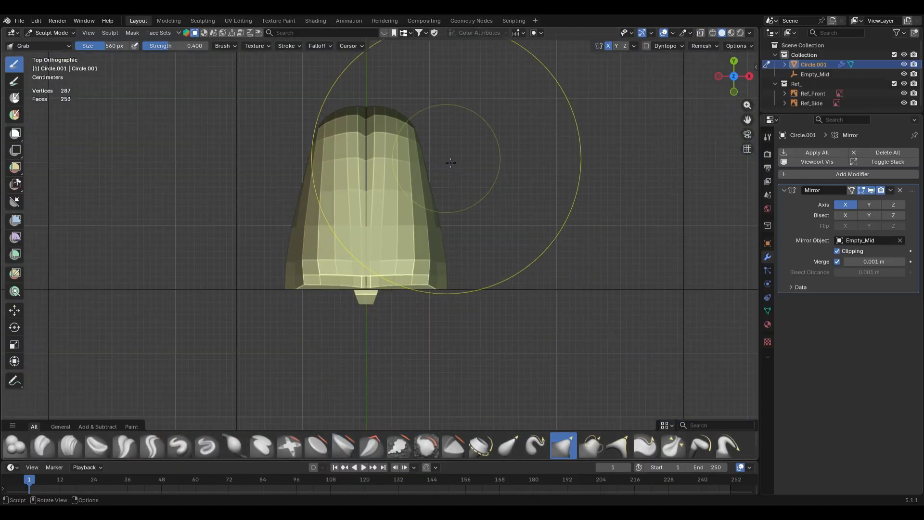
{"action": "left_click", "coordinate": [433, 174]}
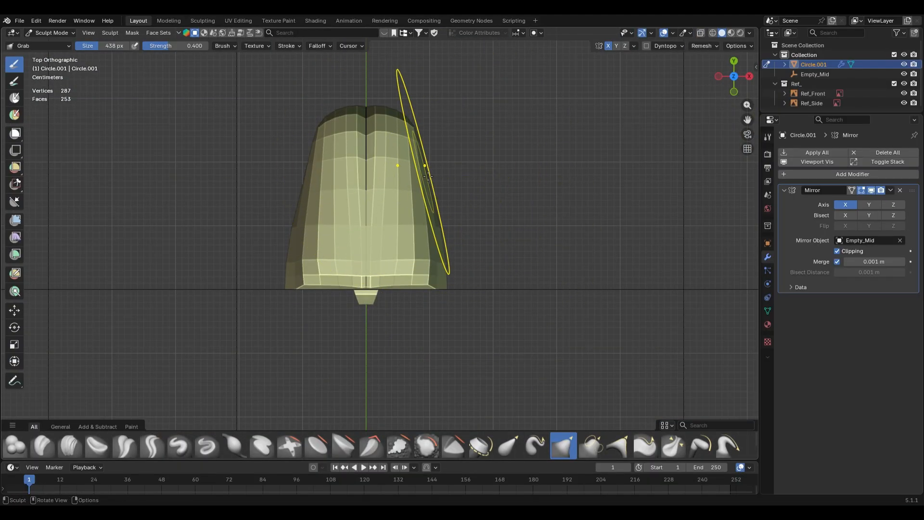
{"action": "key", "text": "f"}
{"action": "left_click", "coordinate": [437, 177]}
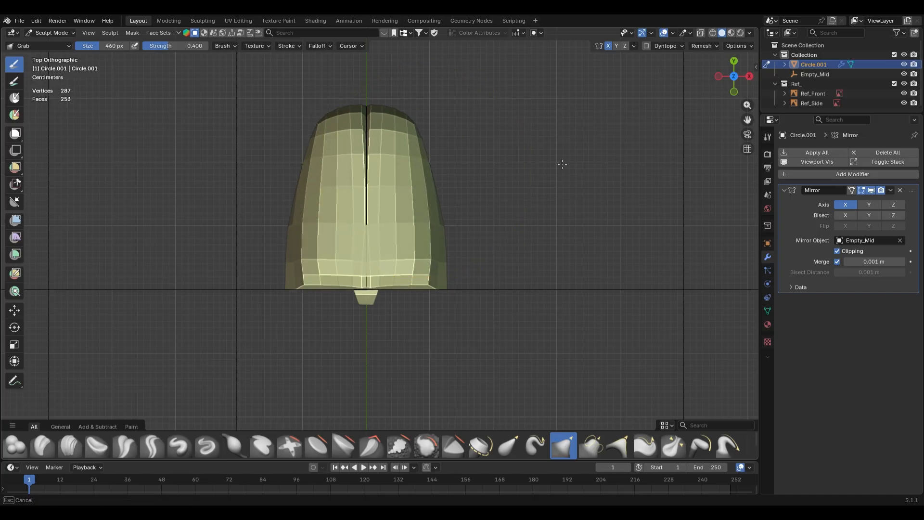
{"action": "left_click_drag", "start_coordinate": [562, 164], "coordinate": [565, 158]}
{"action": "key", "text": "ctrl+z"}
{"action": "left_click", "coordinate": [609, 46]}
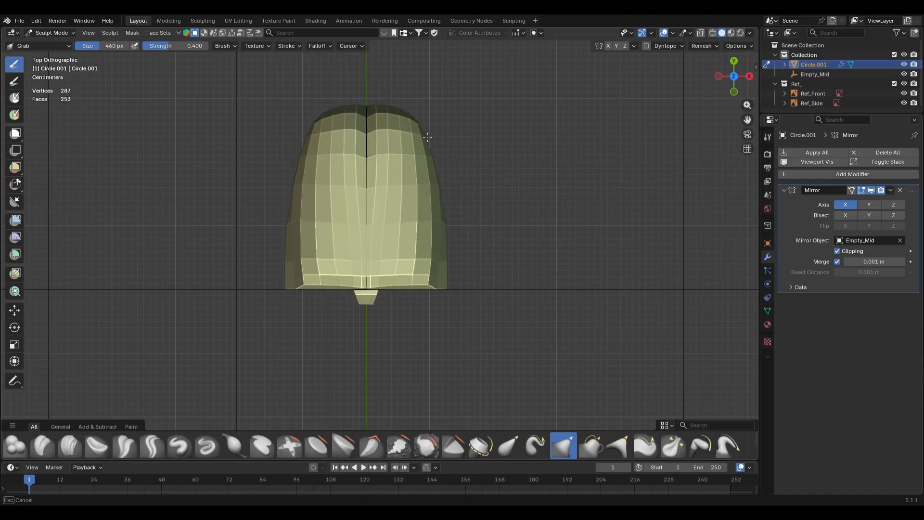
{"action": "mouse_move", "coordinate": [445, 170]}
{"action": "left_mouse_down"}
{"action": "mouse_move", "coordinate": [382, 167]}
{"action": "mouse_move", "coordinate": [377, 149]}
{"action": "left_mouse_up"}
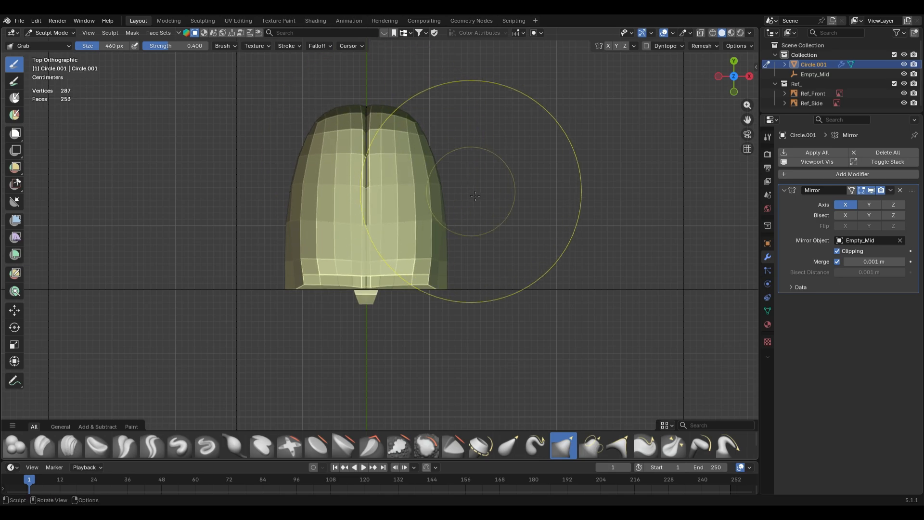
Reshape the lower back of the head and neck from behind with the Grab brush
{"action": "mouse_move", "coordinate": [475, 196]}
{"action": "middle_mouse_down"}
{"action": "mouse_move", "coordinate": [554, 260]}
{"action": "mouse_move", "coordinate": [531, 209]}
{"action": "mouse_move", "coordinate": [573, 255]}
{"action": "mouse_move", "coordinate": [533, 308]}
{"action": "middle_mouse_up"}
{"action": "mouse_move", "coordinate": [388, 341]}
{"action": "left_mouse_down"}
{"action": "mouse_move", "coordinate": [381, 348]}
{"action": "mouse_move", "coordinate": [313, 279]}
{"action": "mouse_move", "coordinate": [363, 344]}
{"action": "left_mouse_up"}
{"action": "mouse_move", "coordinate": [364, 344]}
{"action": "middle_mouse_down"}
{"action": "mouse_move", "coordinate": [482, 313]}
{"action": "mouse_move", "coordinate": [530, 316]}
{"action": "mouse_move", "coordinate": [507, 306]}
{"action": "mouse_move", "coordinate": [320, 340]}
{"action": "mouse_move", "coordinate": [332, 325]}
{"action": "middle_mouse_up"}
{"action": "mouse_move", "coordinate": [332, 325]}
{"action": "left_mouse_down"}
{"action": "mouse_move", "coordinate": [308, 335]}
{"action": "mouse_move", "coordinate": [346, 338]}
{"action": "left_mouse_up"}
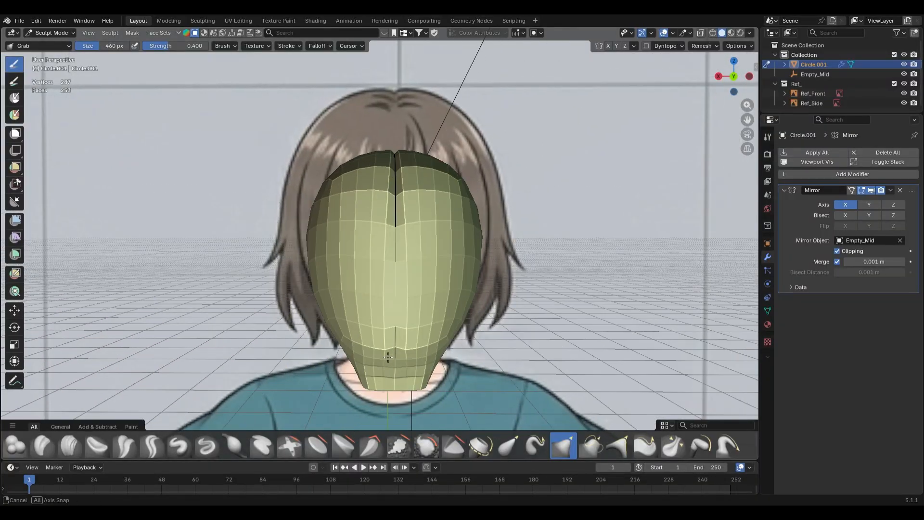
Adjust the Smooth brush strength and smooth the back and sides of the head into a rounder form
{"action": "mouse_move", "coordinate": [346, 338]}
{"action": "middle_mouse_down"}
{"action": "mouse_move", "coordinate": [520, 291]}
{"action": "mouse_move", "coordinate": [535, 230]}
{"action": "middle_mouse_up"}
{"action": "key", "text": "s"}
{"action": "key", "text": "shift+f"}
{"action": "mouse_move", "coordinate": [502, 198]}
{"action": "left_mouse_down"}
{"action": "mouse_move", "coordinate": [476, 222]}
{"action": "mouse_move", "coordinate": [511, 231]}
{"action": "left_mouse_up"}
{"action": "left_click", "coordinate": [534, 220]}
{"action": "middle_click_drag", "start_coordinate": [496, 197], "coordinate": [481, 301]}
{"action": "key", "text": "KP_1"}
{"action": "key", "text": "KP_3"}
Pull the rear contour of the head slightly backward in side view with the Grab brush at 392 px
{"action": "key", "text": "g"}
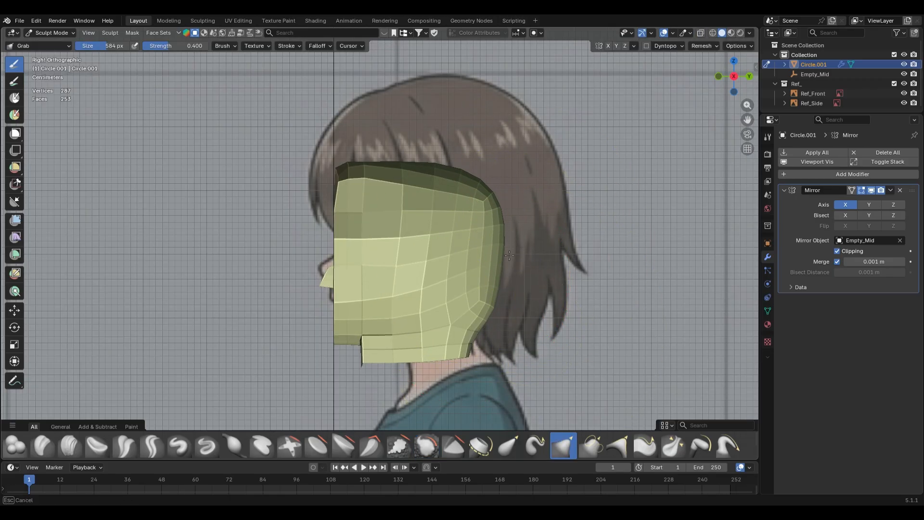
{"action": "left_click", "coordinate": [492, 280]}
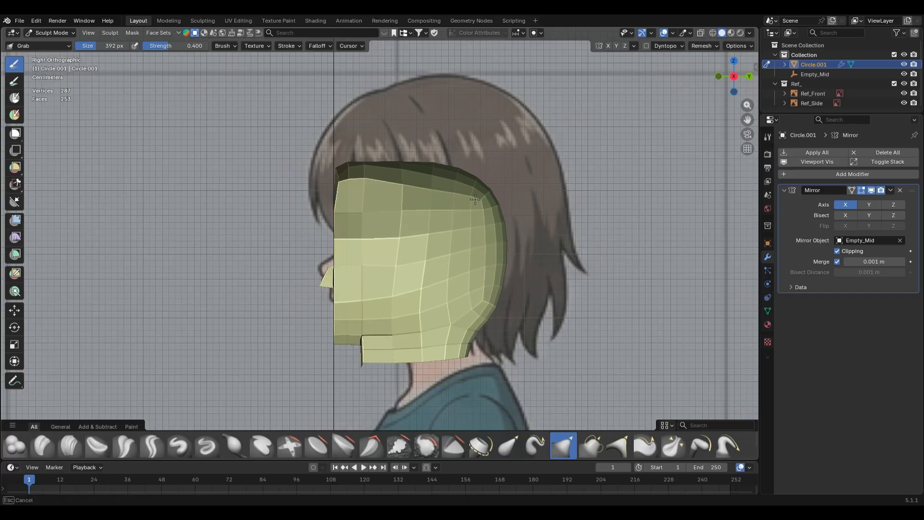
{"action": "mouse_move", "coordinate": [432, 172]}
{"action": "middle_mouse_down"}
{"action": "mouse_move", "coordinate": [423, 312]}
{"action": "mouse_move", "coordinate": [571, 301]}
{"action": "mouse_move", "coordinate": [602, 312]}
{"action": "middle_mouse_up"}
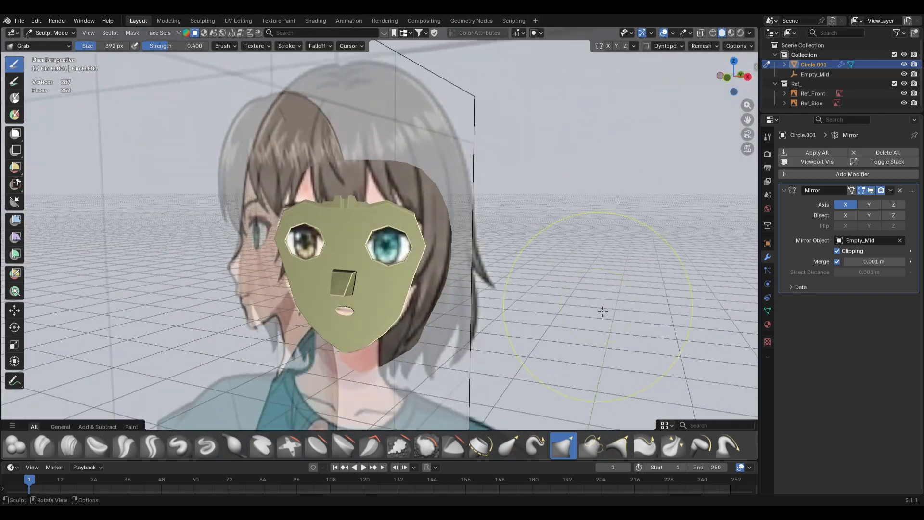
Return to Edit Mode and move the cheek vertex beside the nose about 0.007 m toward the nose with proportional size 0.0113
{"action": "key", "text": "KP_1"}
{"action": "key", "text": "ctrl+Tab"}
{"action": "key", "text": "Tab"}
{"action": "scroll", "coordinate": [510, 322], "scroll_direction": "up", "scroll_amount": 6}
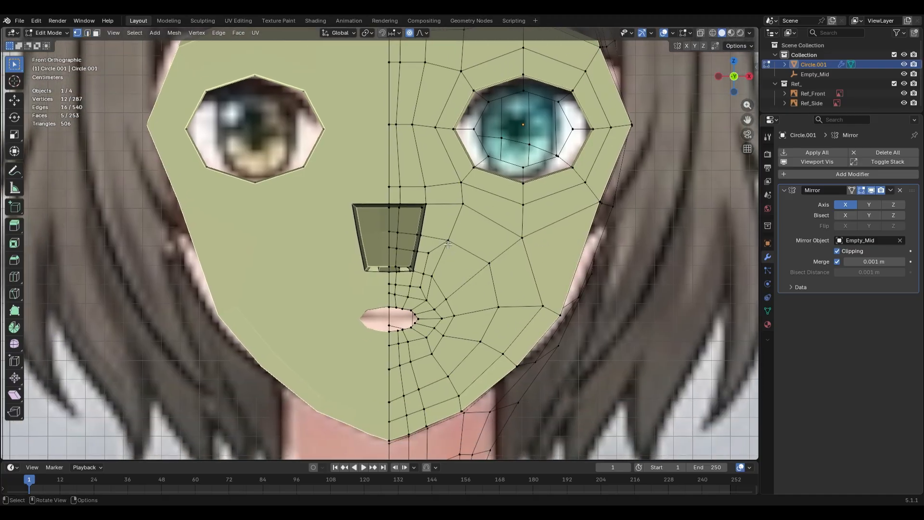
{"action": "left_click", "coordinate": [447, 244]}
{"action": "key", "text": "g"}
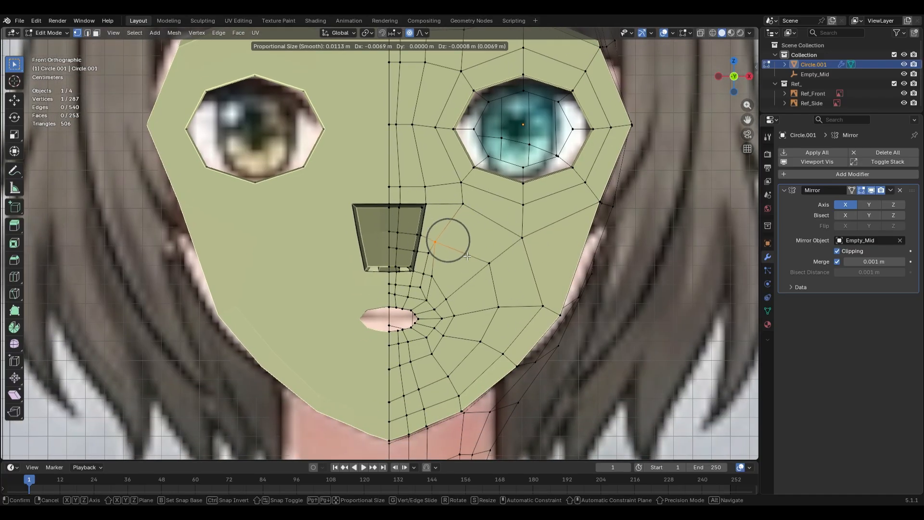
{"action": "left_click", "coordinate": [467, 257]}
Select the edge loop running from the mouth corner across the cheek to the side of the head
{"action": "middle_click_drag", "start_coordinate": [458, 314], "coordinate": [463, 229], "text": "shift"}
{"action": "scroll", "coordinate": [464, 231], "scroll_direction": "up", "scroll_amount": 2}
{"action": "key", "text": "2"}
{"action": "scroll", "coordinate": [554, 241], "scroll_direction": "down", "scroll_amount": 1}
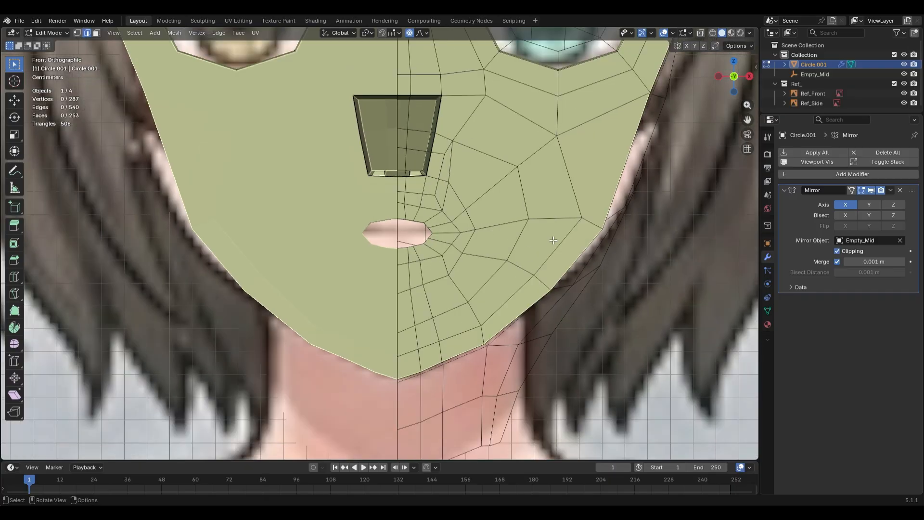
{"action": "left_click", "coordinate": [553, 240], "text": "alt"}
{"action": "scroll", "coordinate": [554, 240], "scroll_direction": "down", "scroll_amount": 3}
{"action": "middle_click_drag", "start_coordinate": [553, 240], "coordinate": [566, 180]}
Try to bevel the selected cheek edge loop with one segment
{"action": "key", "text": "ctrl+b"}
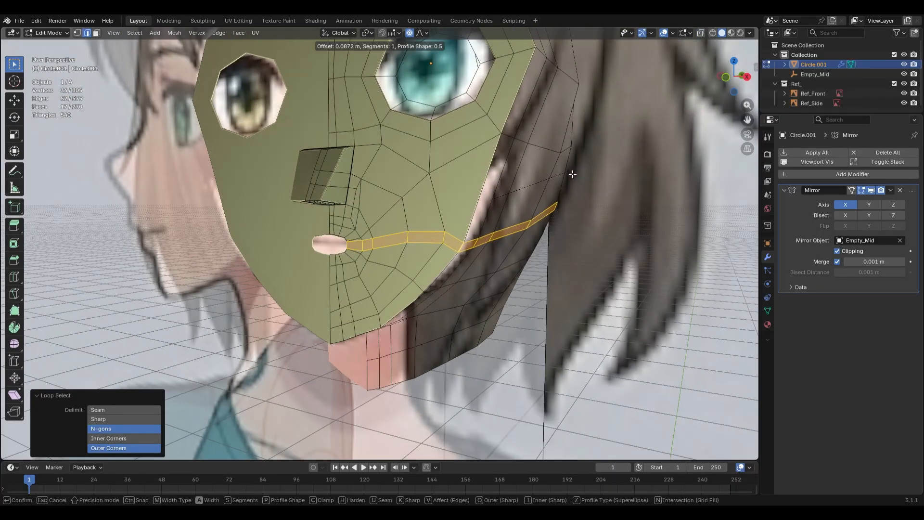
{"action": "left_click", "coordinate": [570, 174]}
{"action": "key", "text": "ctrl+z"}
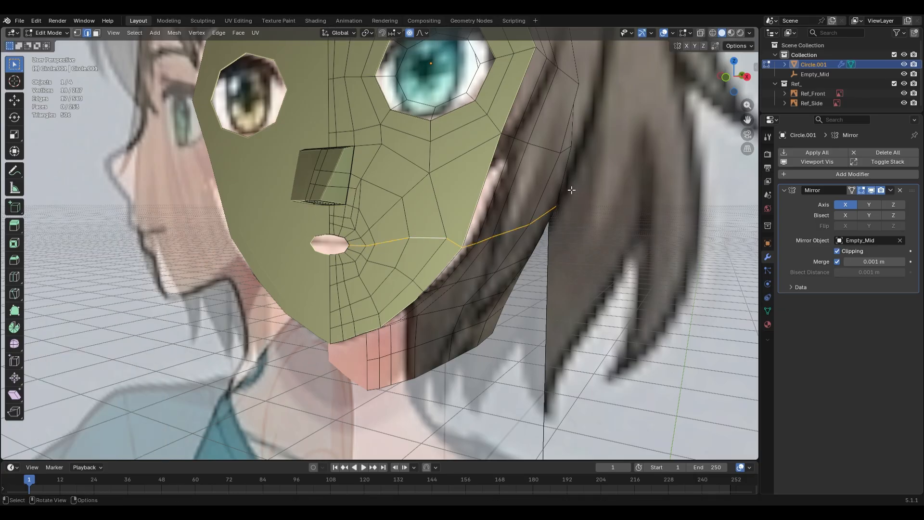
Slide the selected cheek edge loop upward toward the eye by factor 0.605
{"action": "key", "text": "KP_1"}
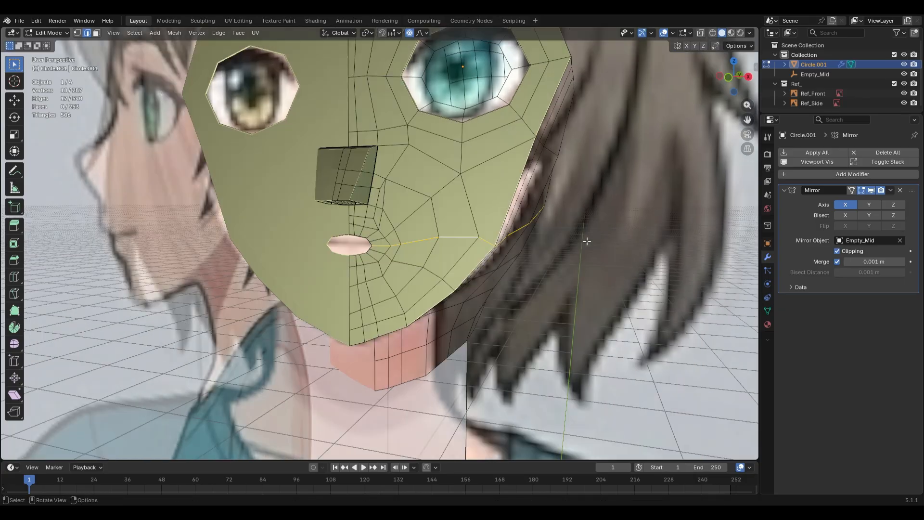
{"action": "key", "text": "g"}
{"action": "key", "text": "g"}
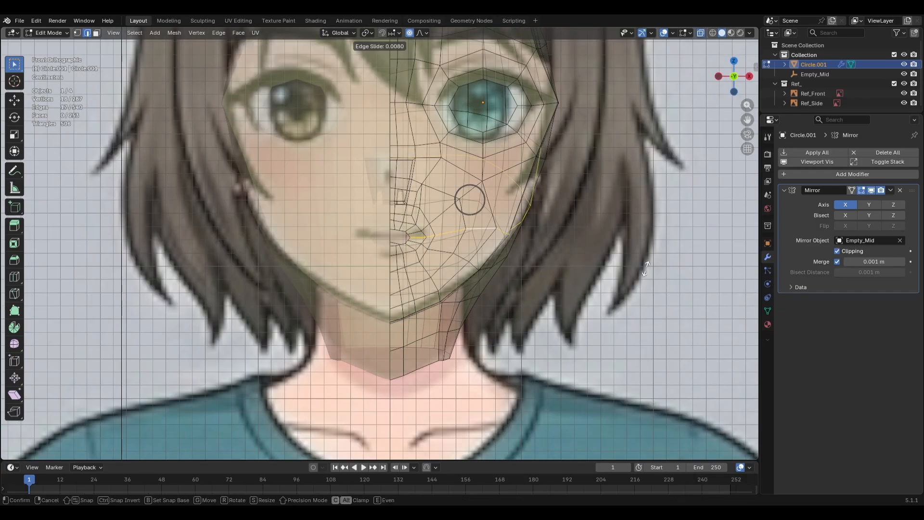
{"action": "left_click", "coordinate": [469, 199]}
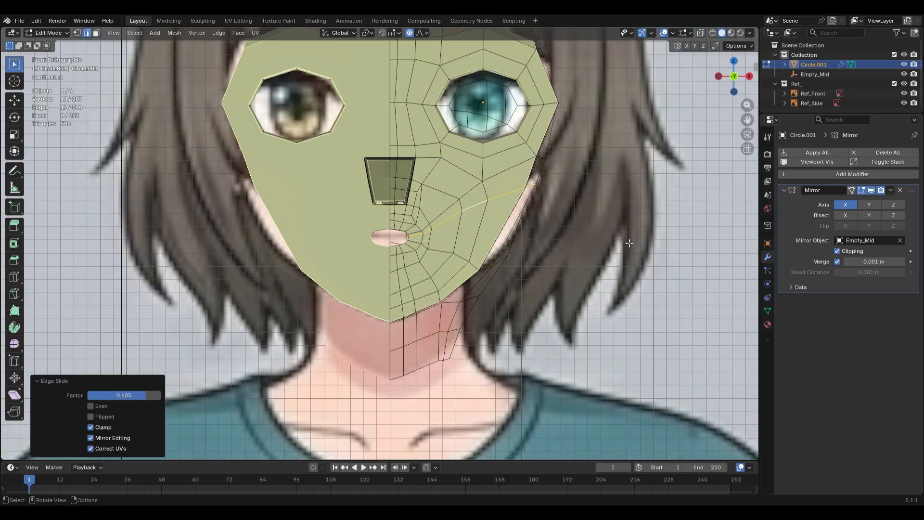
Add one centred loop cut from the mouth corner across the cheek, below the raised edge loop
{"action": "key", "text": "ctrl+r"}
{"action": "left_click", "coordinate": [474, 237]}
{"action": "right_click", "coordinate": [567, 233]}
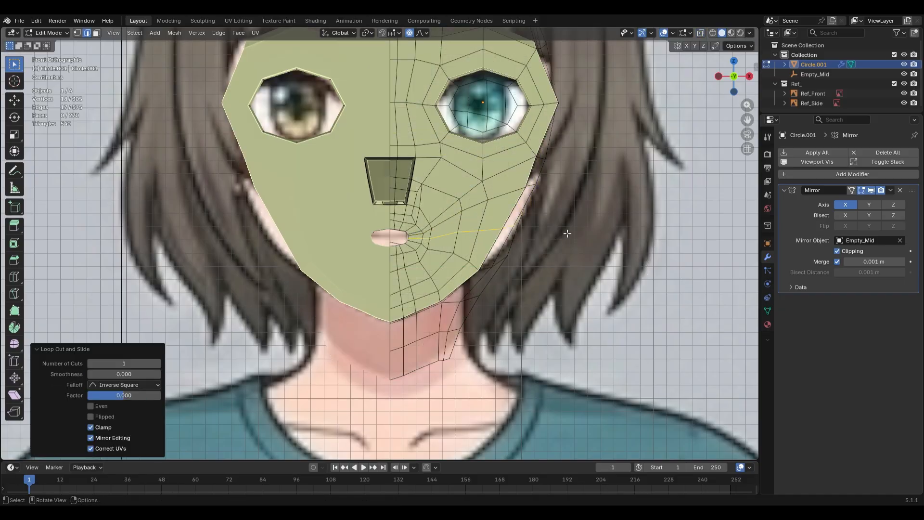
Move the new loop's outer jaw vertex 0.009134 m along X and -0.003654 m along Z with proportional size 0.057
{"action": "left_click", "coordinate": [508, 231]}
{"action": "key", "text": "g"}
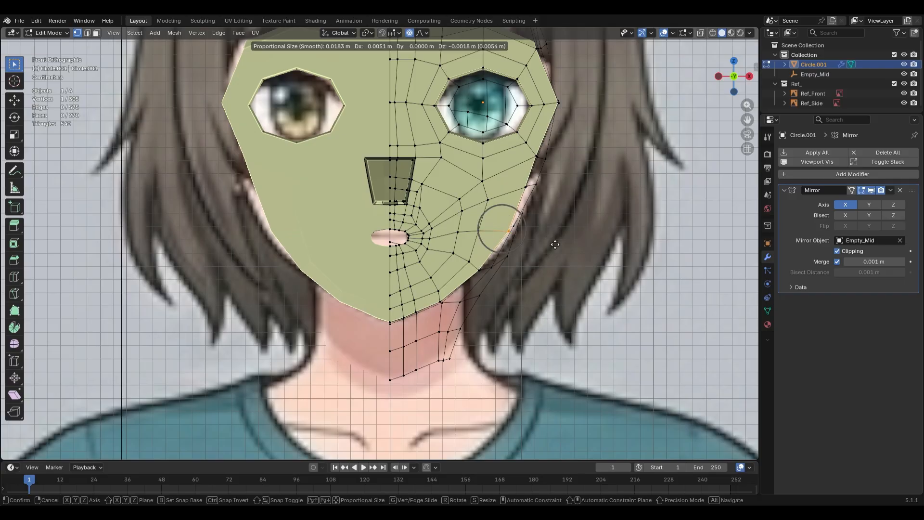
{"action": "scroll", "coordinate": [556, 245], "scroll_direction": "down", "scroll_amount": 7}
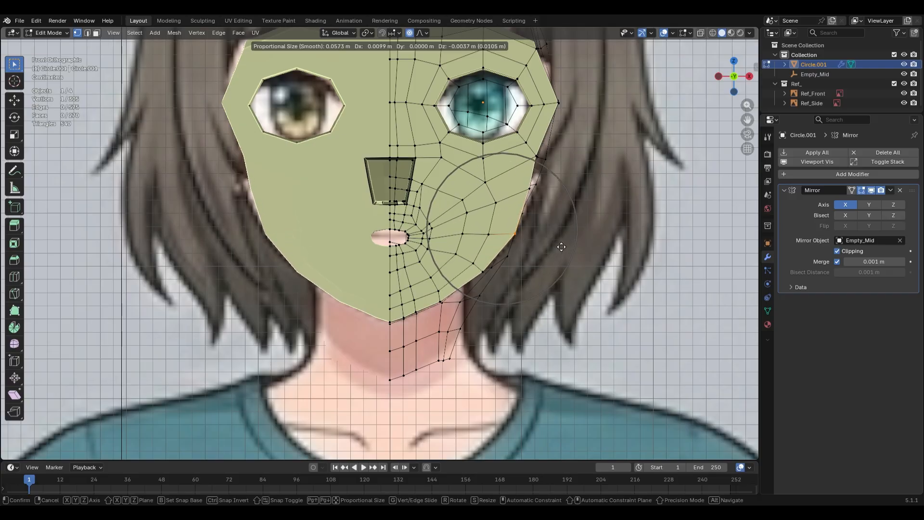
{"action": "scroll", "coordinate": [561, 247], "scroll_direction": "up", "scroll_amount": 1}
{"action": "left_click", "coordinate": [559, 246]}
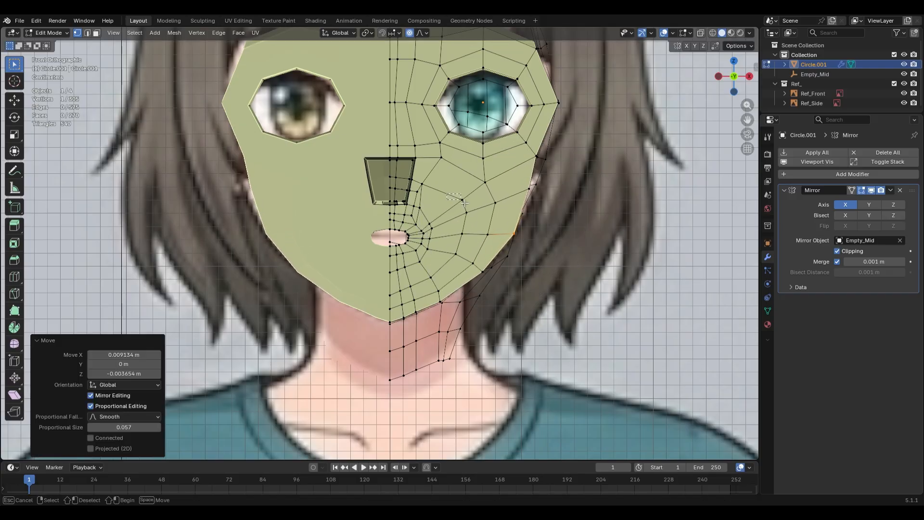
Move the inner cheek vertex about -0.0095 m along X and 0.0026 m along Z with proportional size 0.0103 m
{"action": "left_click_drag", "start_coordinate": [464, 203], "coordinate": [480, 210]}
{"action": "key", "text": "g"}
{"action": "scroll", "coordinate": [477, 209], "scroll_direction": "up", "scroll_amount": 10}
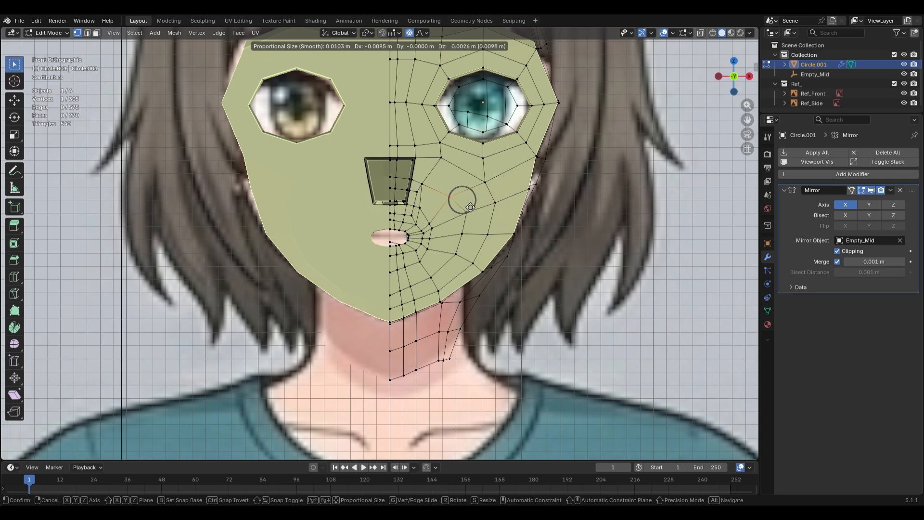
{"action": "left_click", "coordinate": [470, 207]}
Slide the two edges above and beside the mouth corner by factor -0.251
{"action": "scroll", "coordinate": [471, 207], "scroll_direction": "up", "scroll_amount": 4}
{"action": "left_click", "coordinate": [490, 211]}
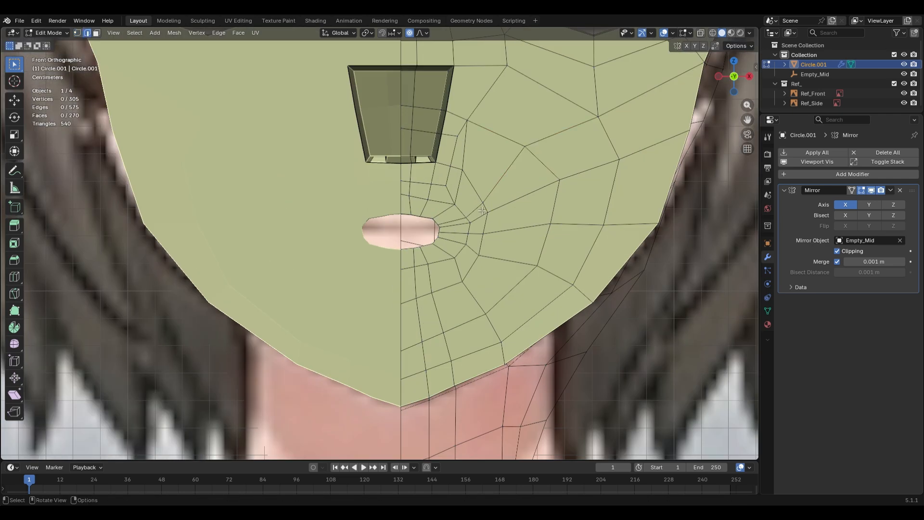
{"action": "left_click", "coordinate": [461, 220], "text": "shift"}
{"action": "key", "text": "g"}
{"action": "key", "text": "g"}
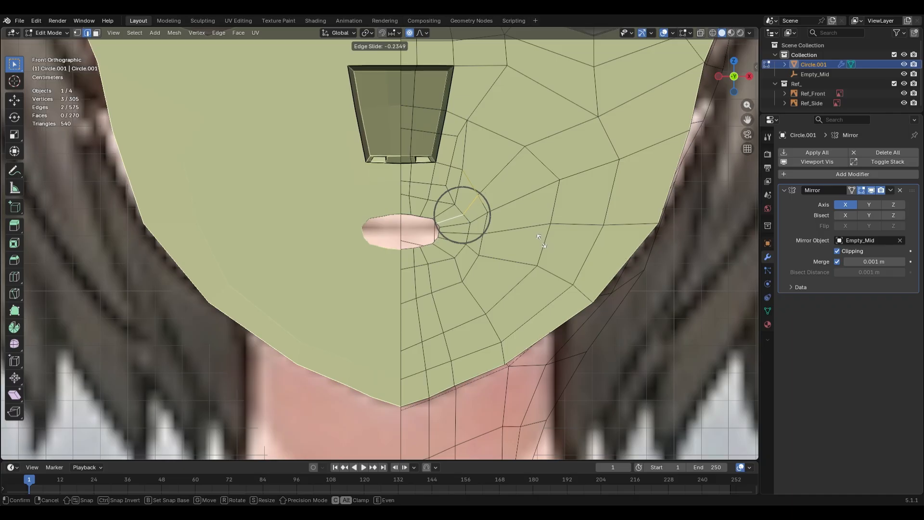
{"action": "left_click", "coordinate": [540, 244]}
Move the lower head vertex behind the jaw 0.012785 m along X and -0.006101 m along Y with proportional size 0.149
{"action": "scroll", "coordinate": [535, 279], "scroll_direction": "down", "scroll_amount": 4}
{"action": "middle_click_drag", "start_coordinate": [563, 310], "coordinate": [535, 309]}
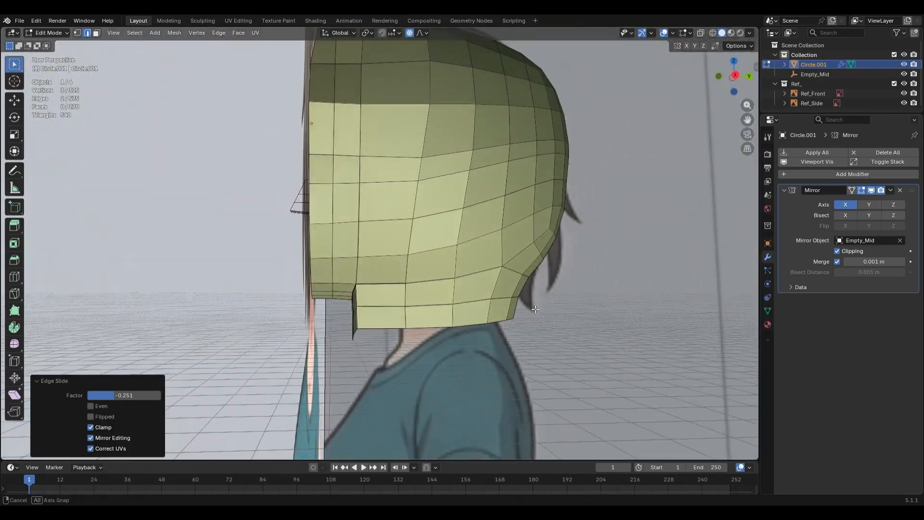
{"action": "key", "text": "1"}
{"action": "left_click", "coordinate": [357, 329]}
{"action": "middle_click_drag", "start_coordinate": [533, 199], "coordinate": [509, 258]}
{"action": "key", "text": "g"}
{"action": "key", "text": "shift+z"}
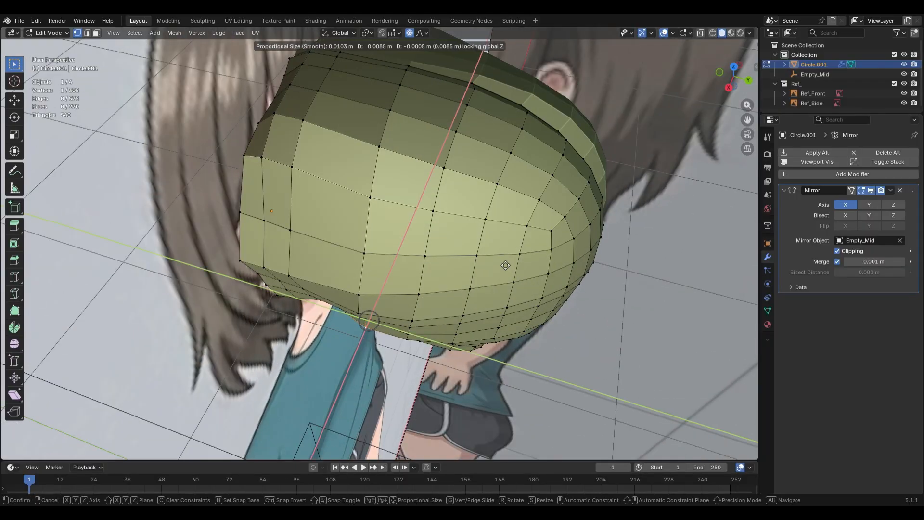
{"action": "scroll", "coordinate": [504, 266], "scroll_direction": "down", "scroll_amount": 7}
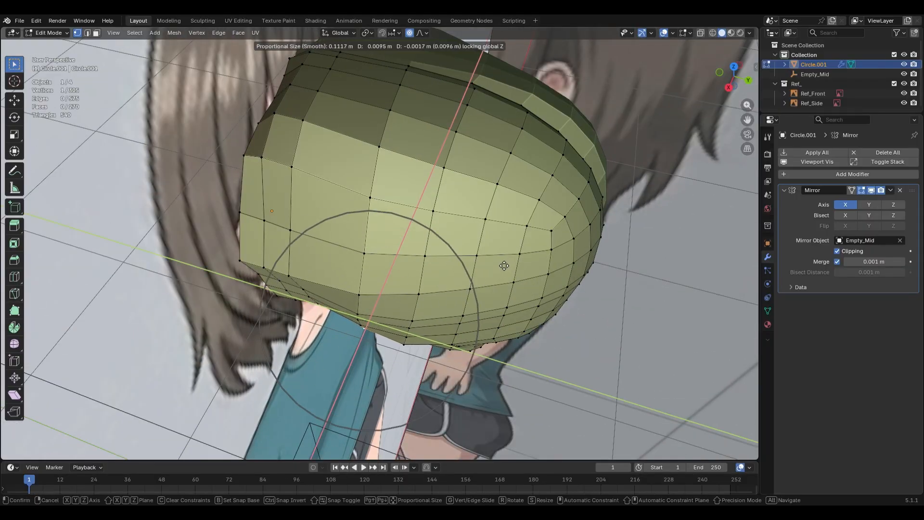
{"action": "left_click", "coordinate": [499, 267]}
Examine the face outline and mouth topology against the front reference from the front and at an angle
{"action": "middle_click_drag", "start_coordinate": [499, 267], "coordinate": [704, 273]}
{"action": "key", "text": "KP_1"}
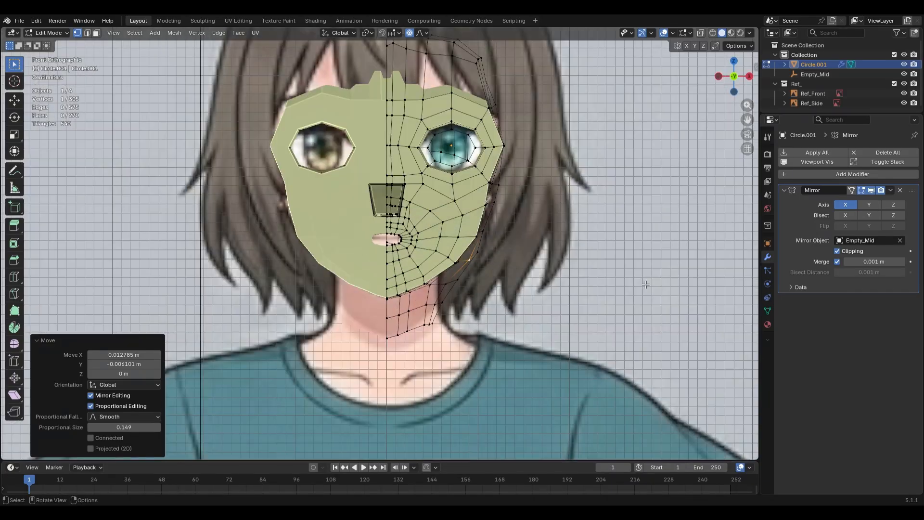
{"action": "scroll", "coordinate": [501, 197], "scroll_direction": "up", "scroll_amount": 2}
{"action": "middle_click_drag", "start_coordinate": [501, 194], "coordinate": [499, 201], "text": "shift"}
{"action": "scroll", "coordinate": [499, 200], "scroll_direction": "up", "scroll_amount": 2}
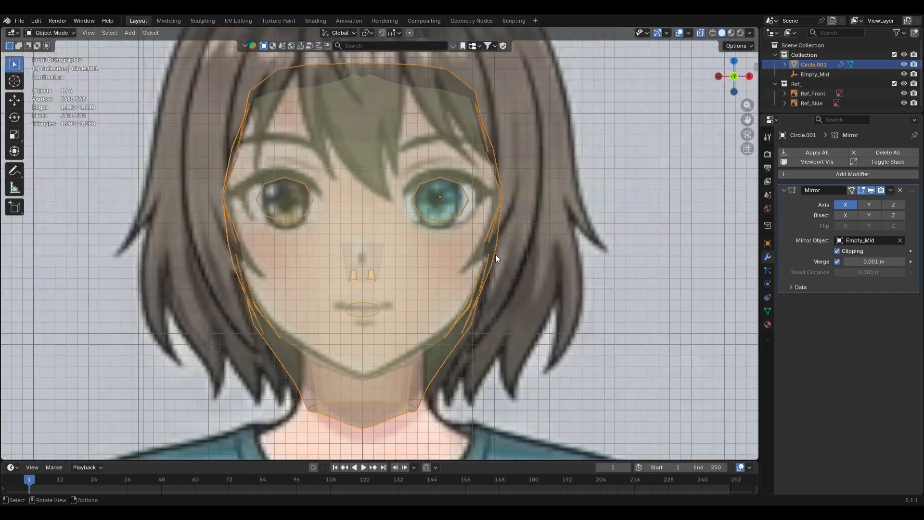
{"action": "scroll", "coordinate": [495, 255], "scroll_direction": "up", "scroll_amount": 4}
{"action": "key", "text": "Tab"}
{"action": "middle_click_drag", "start_coordinate": [367, 389], "coordinate": [411, 319], "text": "shift"}
{"action": "scroll", "coordinate": [410, 320], "scroll_direction": "up", "scroll_amount": 2}
{"action": "scroll", "coordinate": [437, 282], "scroll_direction": "down", "scroll_amount": 2}
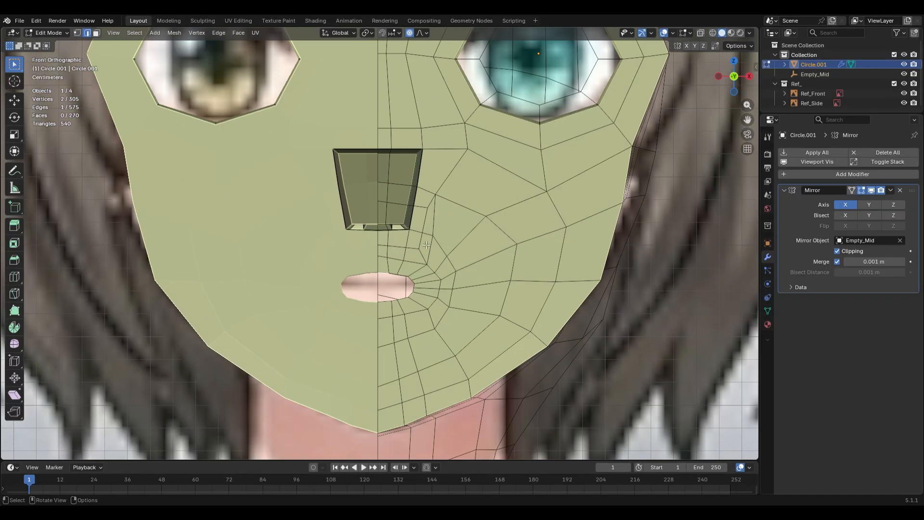
{"action": "middle_click_drag", "start_coordinate": [426, 244], "coordinate": [422, 283], "text": "shift"}
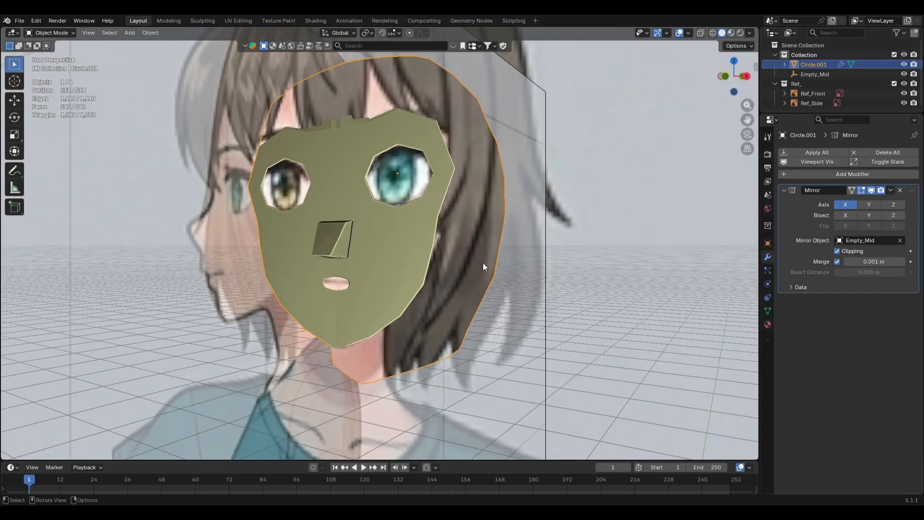
Hide the front reference image and view the head mesh from the front
{"action": "left_click", "coordinate": [507, 256]}
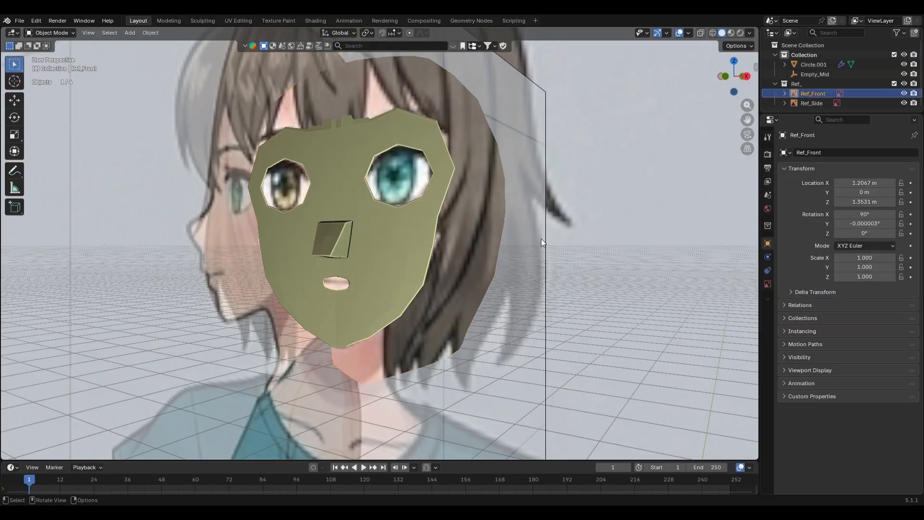
{"action": "key", "text": "h"}
{"action": "scroll", "coordinate": [432, 288], "scroll_direction": "up", "scroll_amount": 5}
{"action": "key", "text": "KP_1"}
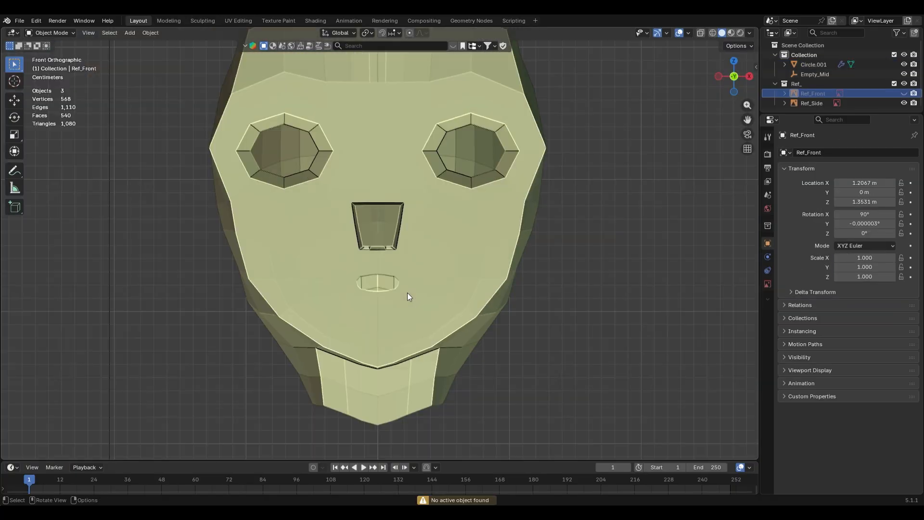
Switch the head mesh to Sculpt Mode and set the Smooth brush size to 262 px
{"action": "left_click", "coordinate": [407, 293]}
{"action": "key", "text": "ctrl+Tab"}
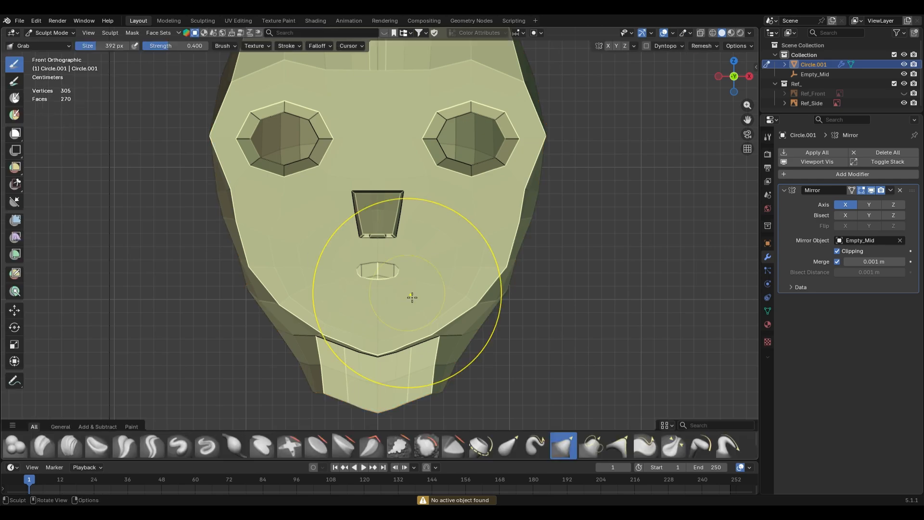
{"action": "middle_click_drag", "start_coordinate": [493, 207], "coordinate": [511, 264], "text": "shift"}
{"action": "middle_click_drag", "start_coordinate": [511, 264], "coordinate": [423, 267]}
{"action": "key", "text": "shift+s"}
{"action": "key", "text": "f"}
{"action": "left_click", "coordinate": [333, 268]}
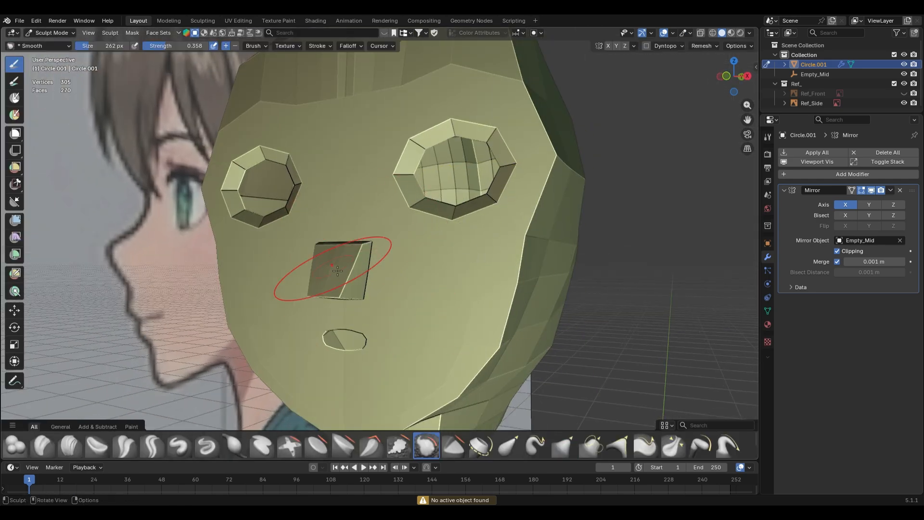
Smooth the nose bridge, sides and surrounding face, and set the Smooth brush strength to 0.261
{"action": "scroll", "coordinate": [349, 253], "scroll_direction": "up", "scroll_amount": 5}
{"action": "mouse_move", "coordinate": [376, 292]}
{"action": "left_mouse_down"}
{"action": "mouse_move", "coordinate": [352, 255]}
{"action": "mouse_move", "coordinate": [317, 352]}
{"action": "left_mouse_up"}
{"action": "middle_click_drag", "start_coordinate": [343, 310], "coordinate": [389, 195]}
{"action": "left_click_drag", "start_coordinate": [391, 195], "coordinate": [416, 225]}
{"action": "middle_click_drag", "start_coordinate": [410, 83], "coordinate": [402, 190], "text": "shift"}
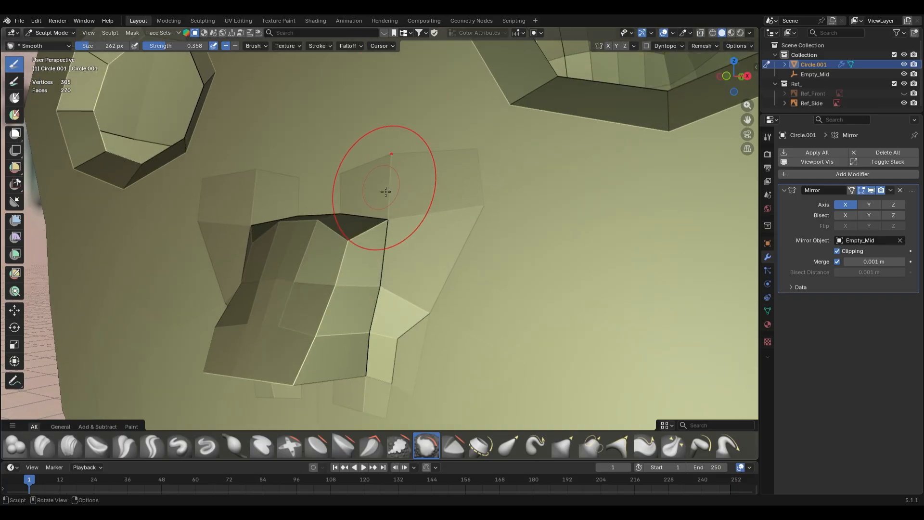
{"action": "mouse_move", "coordinate": [383, 197]}
{"action": "left_mouse_down"}
{"action": "mouse_move", "coordinate": [353, 231]}
{"action": "mouse_move", "coordinate": [332, 221]}
{"action": "mouse_move", "coordinate": [371, 196]}
{"action": "left_mouse_up"}
{"action": "mouse_move", "coordinate": [399, 145]}
{"action": "left_mouse_down"}
{"action": "mouse_move", "coordinate": [333, 166]}
{"action": "mouse_move", "coordinate": [320, 151]}
{"action": "mouse_move", "coordinate": [308, 159]}
{"action": "left_mouse_up"}
{"action": "scroll", "coordinate": [396, 287], "scroll_direction": "down", "scroll_amount": 1}
{"action": "middle_click_drag", "start_coordinate": [398, 284], "coordinate": [413, 207], "text": "shift"}
{"action": "left_click_drag", "start_coordinate": [416, 211], "coordinate": [415, 218]}
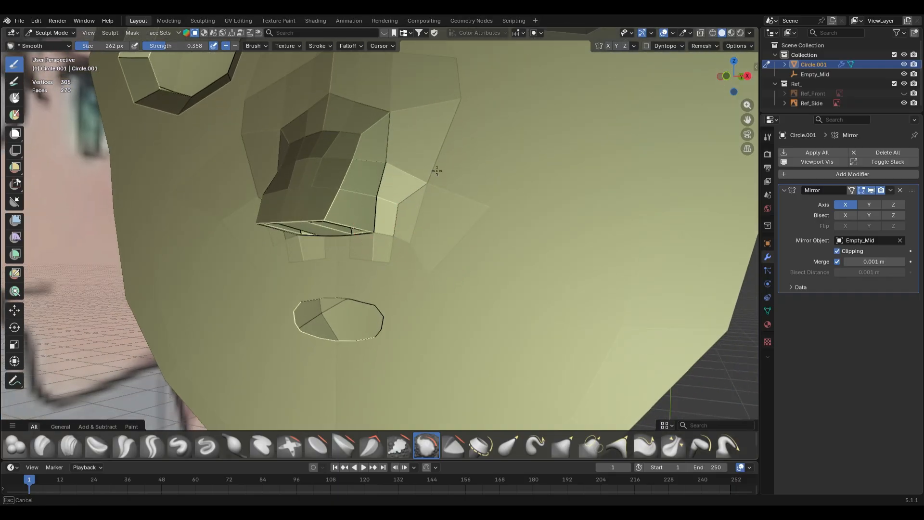
{"action": "key", "text": "shift+f"}
{"action": "left_click", "coordinate": [408, 195]}
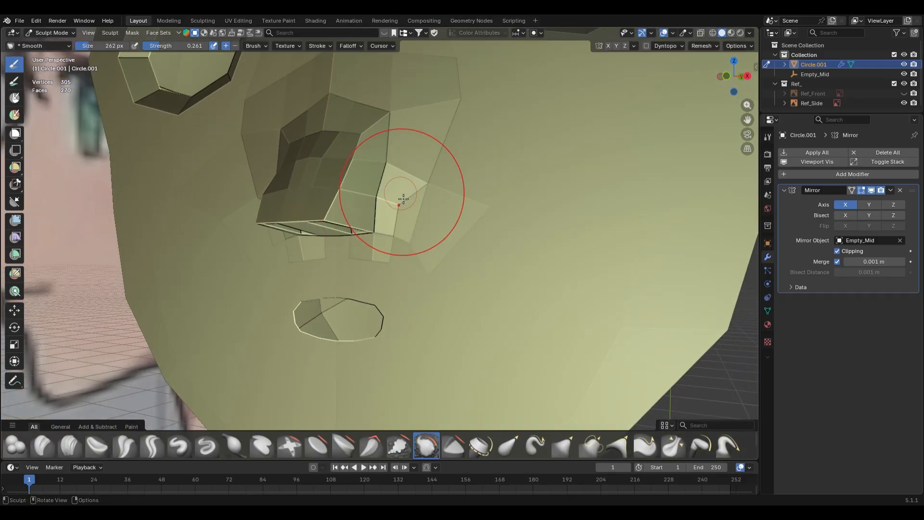
Pull the nose tip outward from below with a 296 px Grab brush and return to Edit Mode
{"action": "scroll", "coordinate": [393, 168], "scroll_direction": "up", "scroll_amount": 2}
{"action": "middle_click_drag", "start_coordinate": [405, 233], "coordinate": [350, 316]}
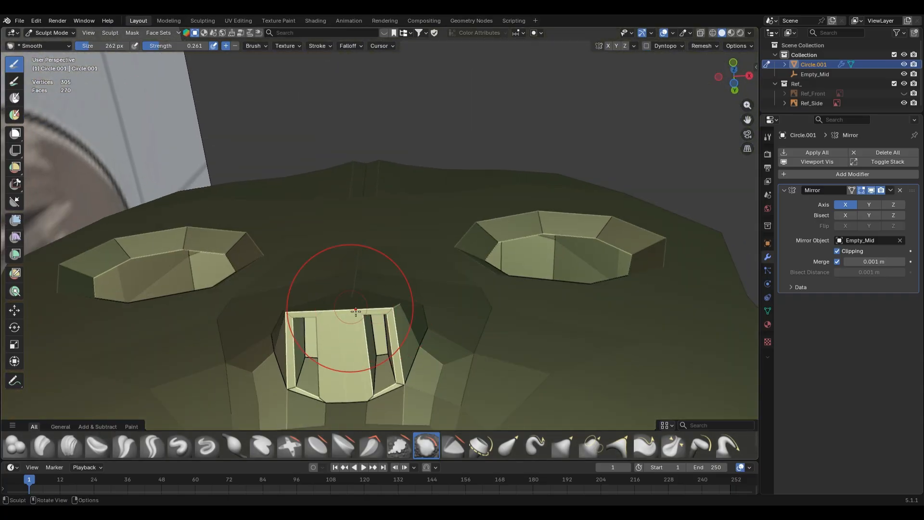
{"action": "key", "text": "g"}
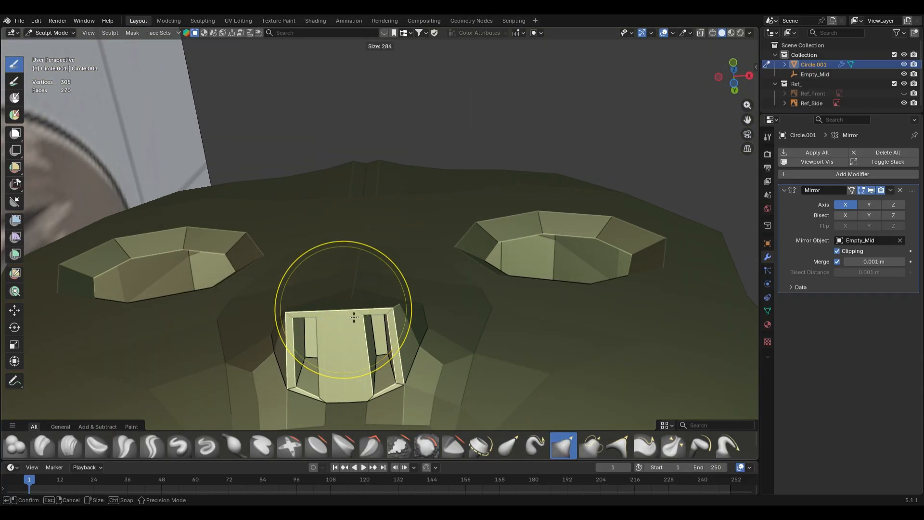
{"action": "left_click_drag", "start_coordinate": [350, 319], "coordinate": [348, 313]}
{"action": "left_click_drag", "start_coordinate": [345, 266], "coordinate": [337, 246]}
{"action": "mouse_move", "coordinate": [414, 241]}
{"action": "middle_mouse_down"}
{"action": "mouse_move", "coordinate": [409, 270]}
{"action": "mouse_move", "coordinate": [460, 270]}
{"action": "mouse_move", "coordinate": [400, 331]}
{"action": "mouse_move", "coordinate": [342, 244]}
{"action": "mouse_move", "coordinate": [337, 302]}
{"action": "mouse_move", "coordinate": [337, 288]}
{"action": "mouse_move", "coordinate": [315, 272]}
{"action": "mouse_move", "coordinate": [339, 319]}
{"action": "mouse_move", "coordinate": [313, 261]}
{"action": "middle_mouse_up"}
{"action": "key", "text": "Tab"}
Try adding a loop cut along the side and underside of the nose, both centred and slid
{"action": "key", "text": "ctrl+r"}
{"action": "left_click", "coordinate": [308, 268]}
{"action": "right_click", "coordinate": [308, 268]}
{"action": "left_click", "coordinate": [306, 247]}
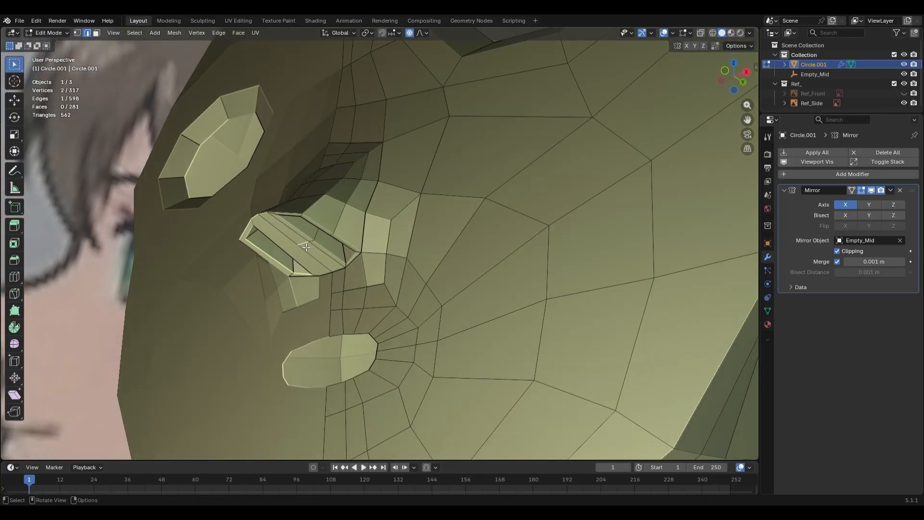
{"action": "key", "text": "ctrl+z"}
{"action": "key", "text": "ctrl+z"}
{"action": "middle_click_drag", "start_coordinate": [375, 229], "coordinate": [379, 240]}
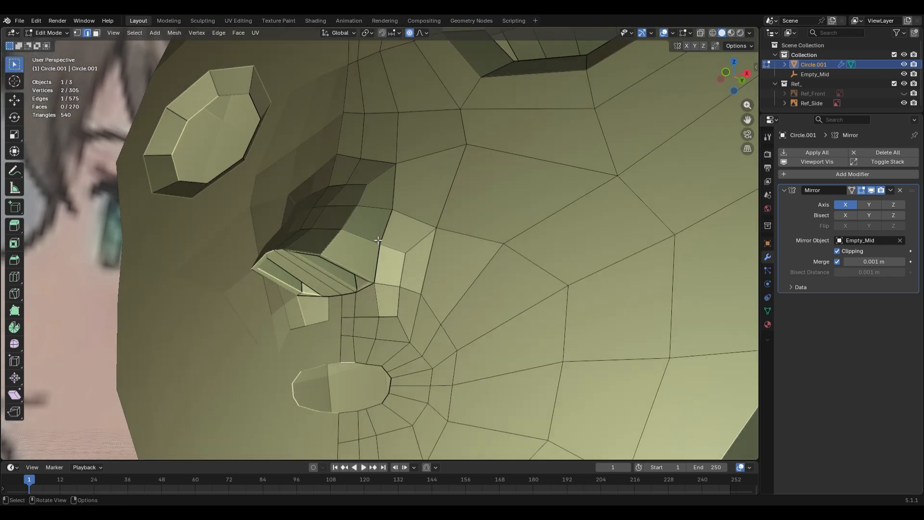
{"action": "key", "text": "ctrl+r"}
{"action": "left_click", "coordinate": [362, 252]}
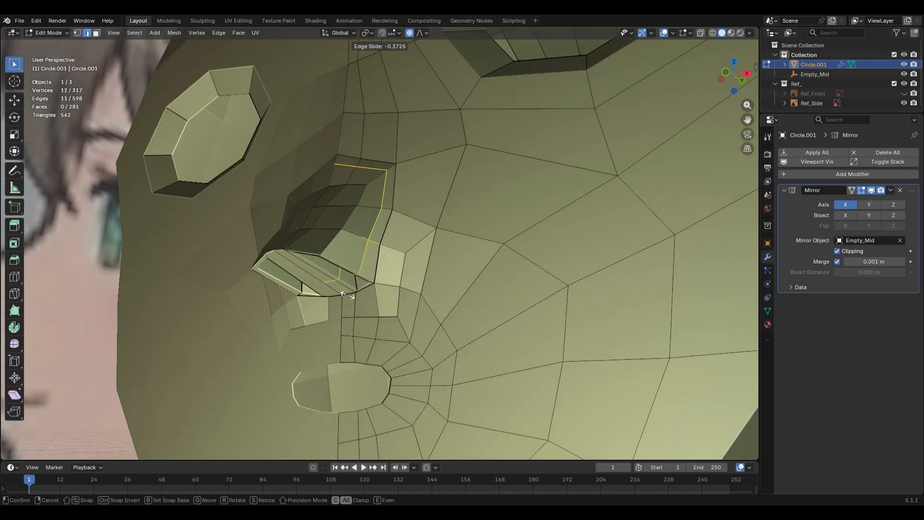
{"action": "left_click", "coordinate": [360, 266]}
{"action": "key", "text": "ctrl+z"}
Add one loop cut along the side and underside of the nose with factor 0
{"action": "key", "text": "ctrl+r"}
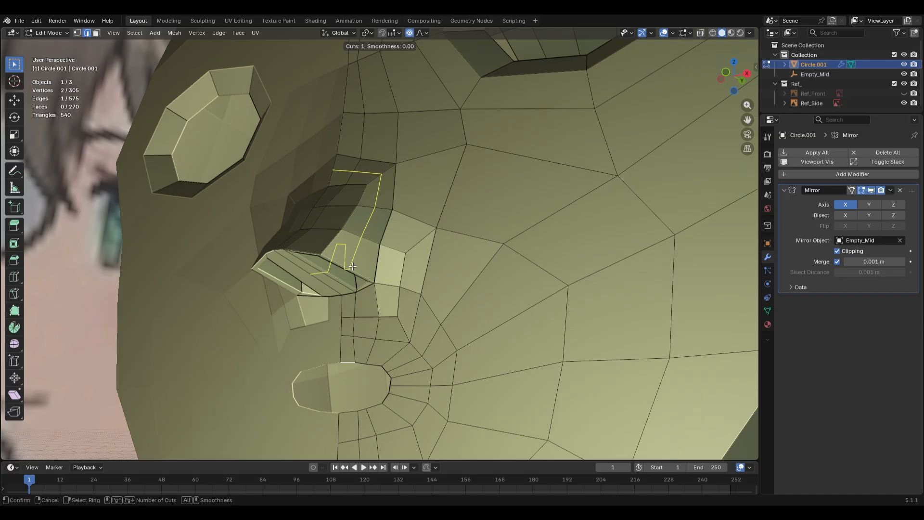
{"action": "left_click", "coordinate": [360, 266]}
{"action": "left_click", "coordinate": [356, 265]}
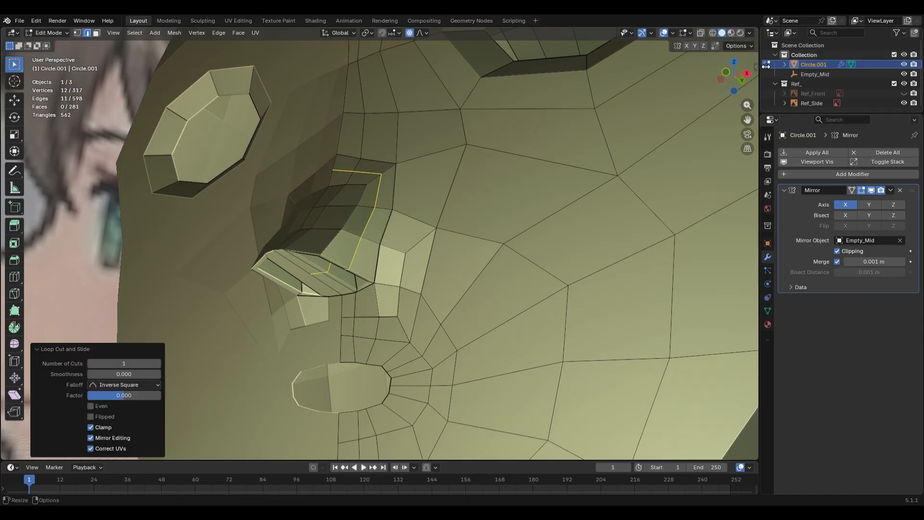
Enable the Screencast Keys overlay and save the Delvaria_Project.blend file
{"action": "key", "text": "n"}
{"action": "left_click", "coordinate": [516, 244]}
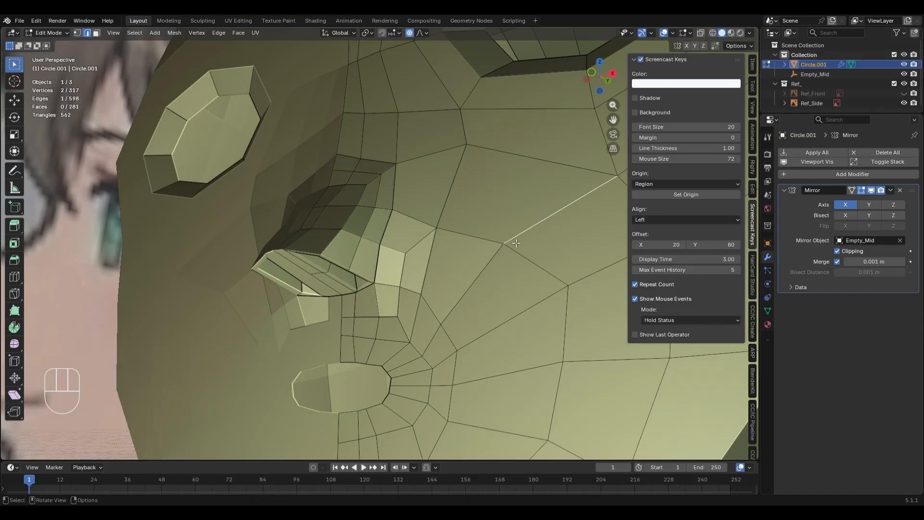
{"action": "key", "text": "n"}
{"action": "key", "text": "ctrl+s"}
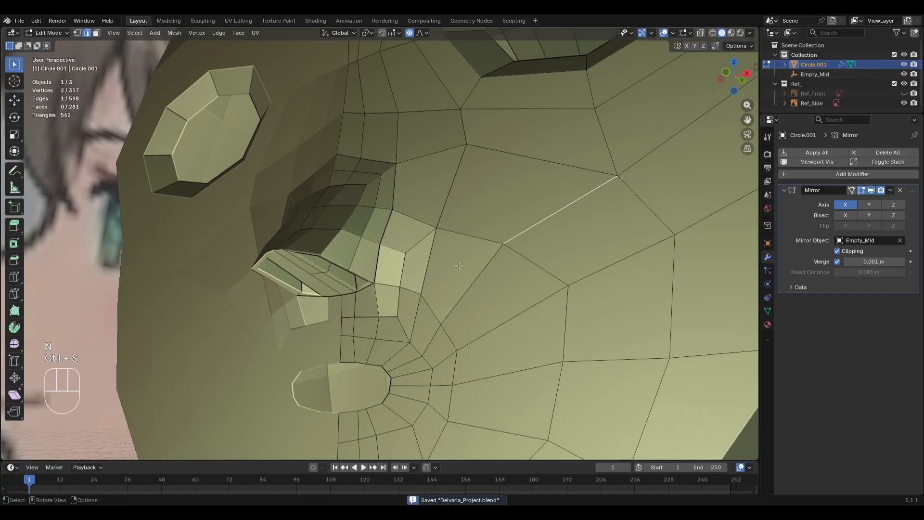
{"action": "middle_click_drag", "start_coordinate": [509, 259], "coordinate": [491, 233]}
{"action": "middle_click_drag", "start_coordinate": [417, 265], "coordinate": [413, 247]}
{"action": "key", "text": "Tab"}
{"action": "key", "text": "Tab"}
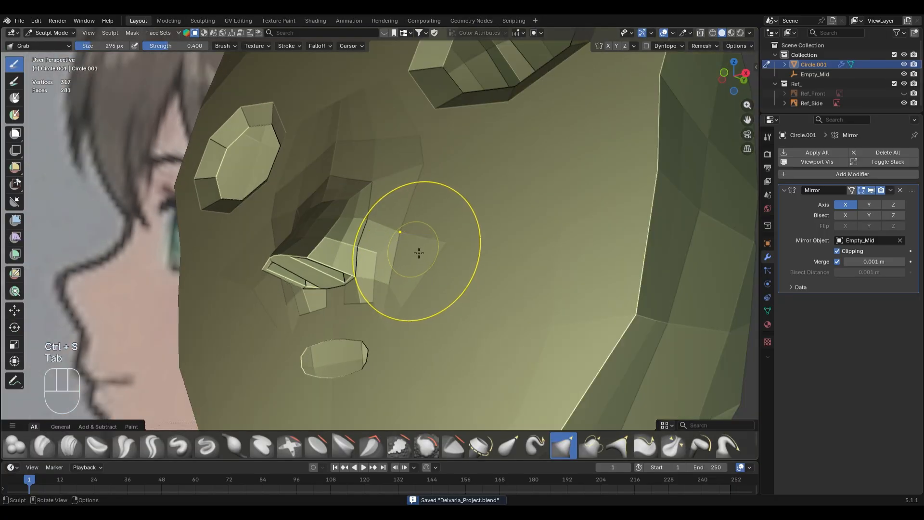
{"action": "key", "text": "ctrl+s"}
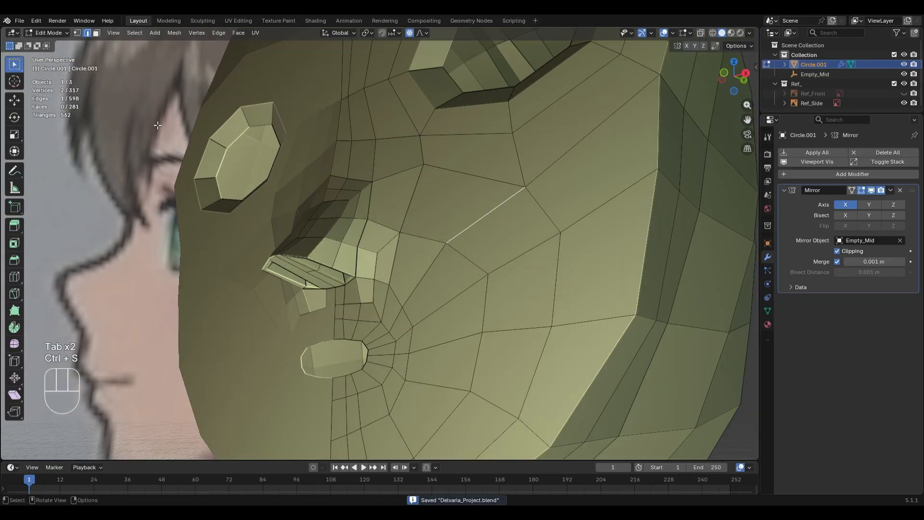
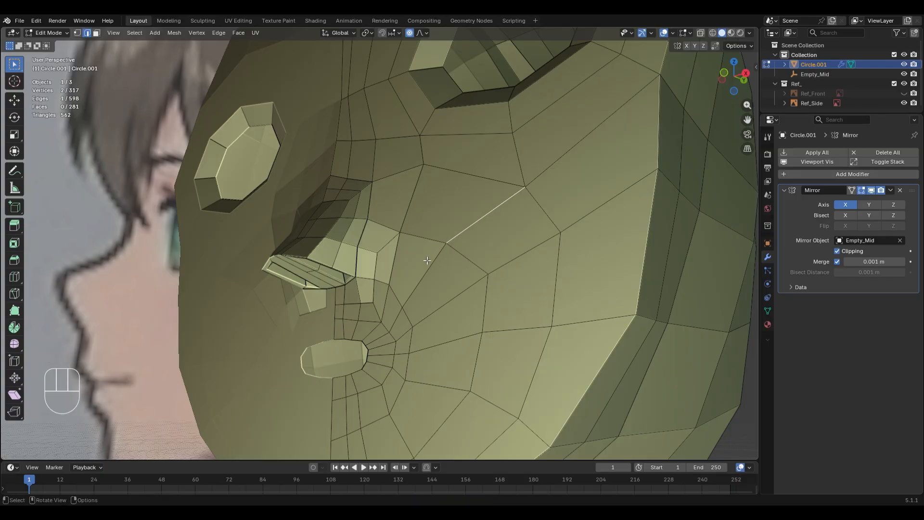
Add one centred loop cut around the mouth opening, just outside the lip edge
{"action": "middle_click_drag", "start_coordinate": [407, 287], "coordinate": [446, 229], "text": "shift"}
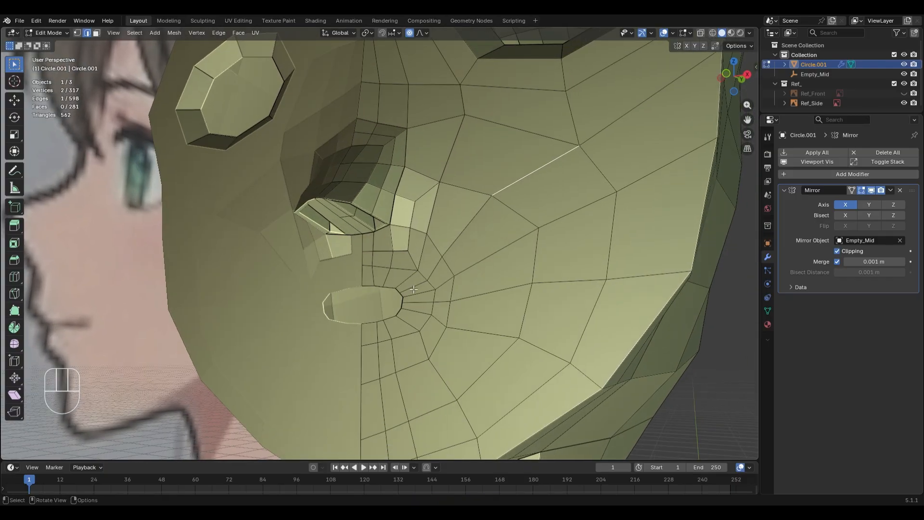
{"action": "key", "text": "KP_1"}
{"action": "scroll", "coordinate": [490, 328], "scroll_direction": "up", "scroll_amount": 1}
{"action": "scroll", "coordinate": [490, 327], "scroll_direction": "up", "scroll_amount": 1}
{"action": "middle_click_drag", "start_coordinate": [490, 327], "coordinate": [401, 256], "text": "shift"}
{"action": "key", "text": "ctrl+r"}
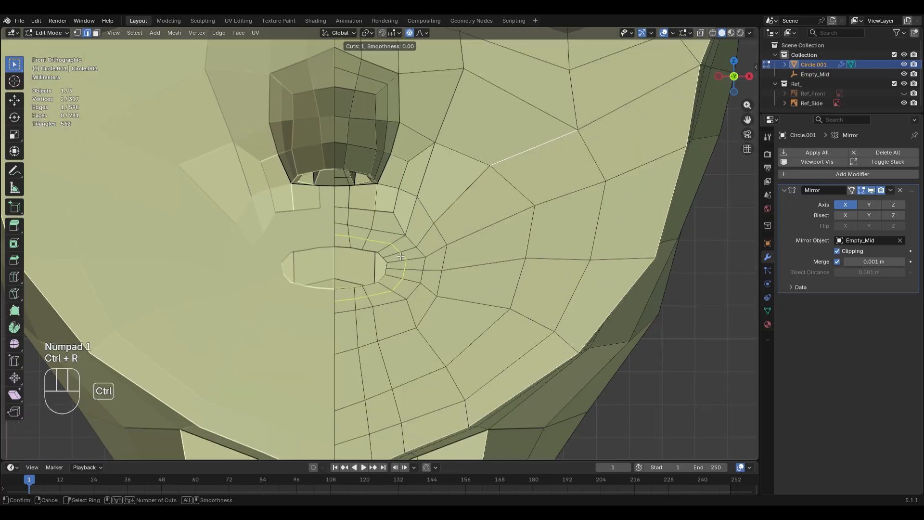
{"action": "left_click", "coordinate": [401, 257]}
{"action": "right_click", "coordinate": [401, 257]}
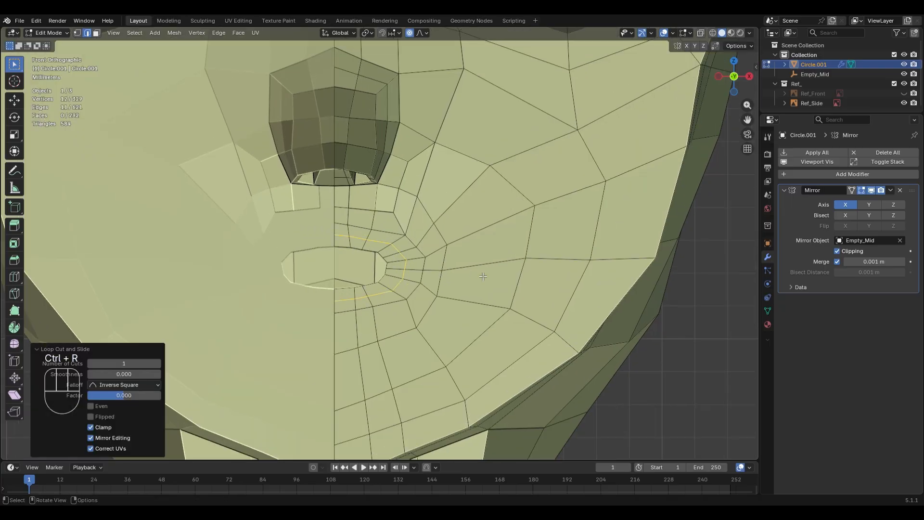
Lower the edge on the nose's underside by 0.004983 m along Z, using smooth proportional editing with size 0.024
{"action": "middle_click_drag", "start_coordinate": [401, 256], "coordinate": [450, 284]}
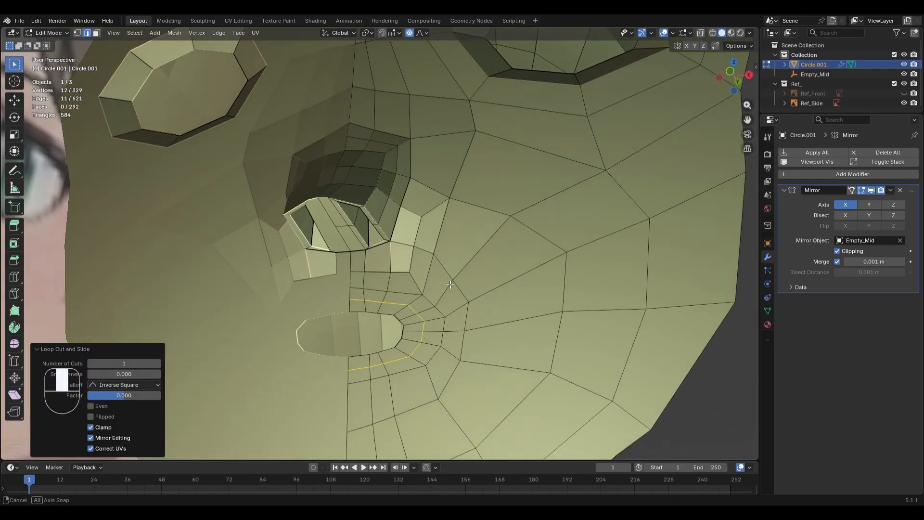
{"action": "left_click", "coordinate": [329, 220]}
{"action": "middle_click_drag", "start_coordinate": [329, 221], "coordinate": [491, 145]}
{"action": "key", "text": "g"}
{"action": "key", "text": "z"}
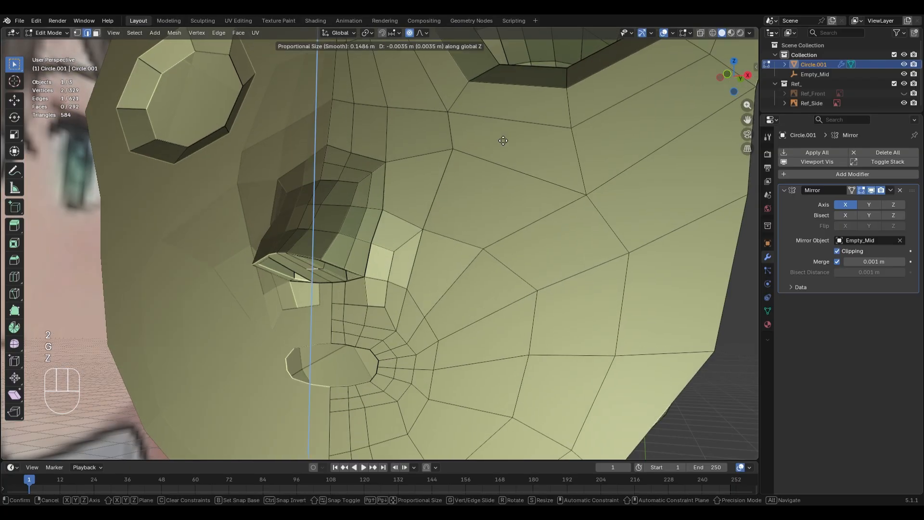
{"action": "scroll", "coordinate": [503, 141], "scroll_direction": "up", "scroll_amount": 11}
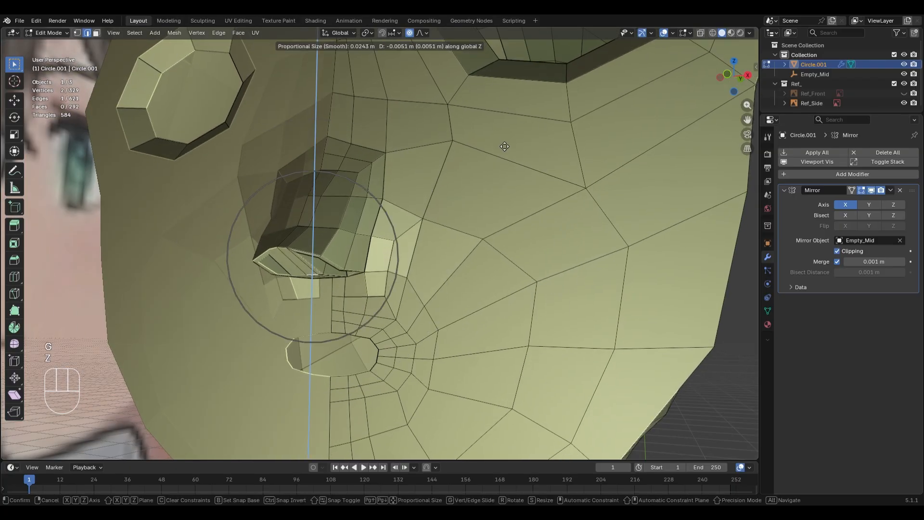
{"action": "left_click", "coordinate": [503, 145]}
{"action": "middle_click_drag", "start_coordinate": [503, 145], "coordinate": [577, 239]}
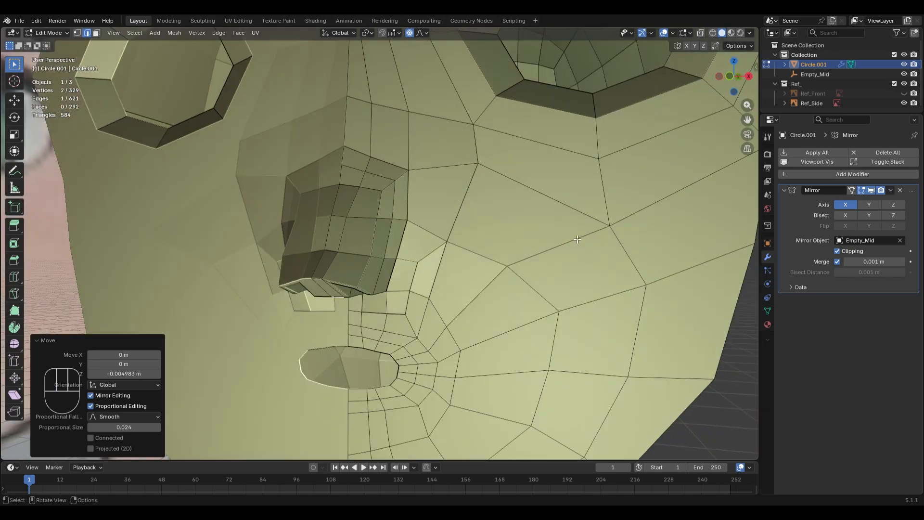
Reposition the two connected edges across the nose just above its tip, and undo the last edge selection
{"action": "middle_click_drag", "start_coordinate": [344, 247], "coordinate": [345, 270]}
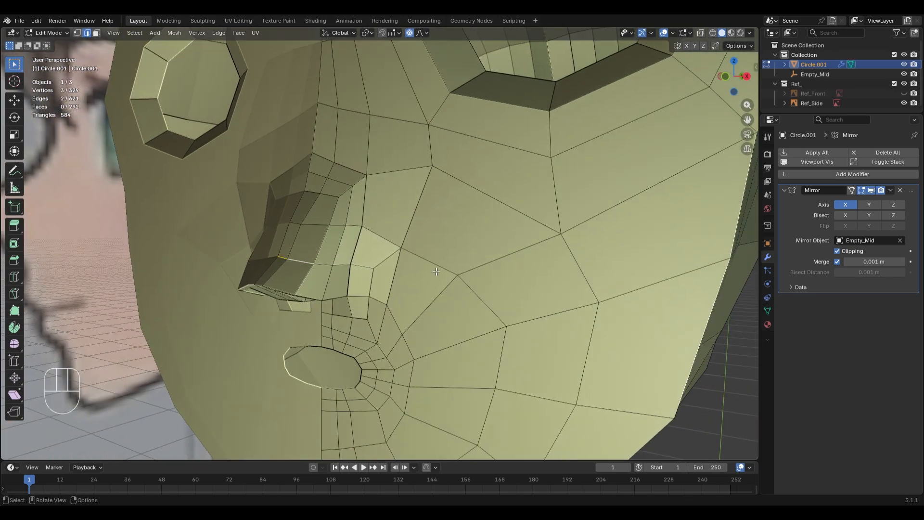
{"action": "middle_click_drag", "start_coordinate": [436, 272], "coordinate": [520, 200]}
{"action": "key", "text": "g"}
{"action": "left_click", "coordinate": [476, 229]}
{"action": "left_click", "coordinate": [326, 211]}
{"action": "left_click", "coordinate": [336, 248], "text": "shift"}
{"action": "middle_click_drag", "start_coordinate": [417, 226], "coordinate": [395, 254]}
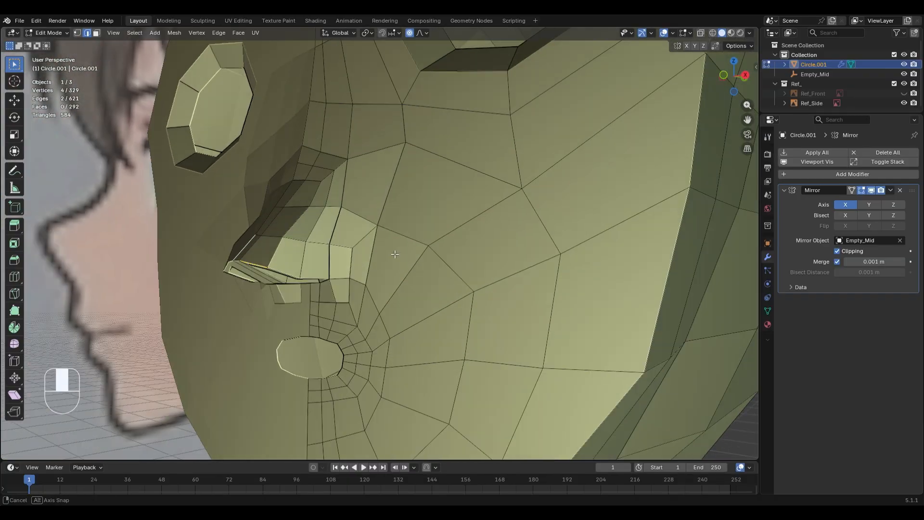
{"action": "middle_click_drag", "start_coordinate": [314, 268], "coordinate": [329, 230]}
{"action": "key", "text": "ctrl+z"}
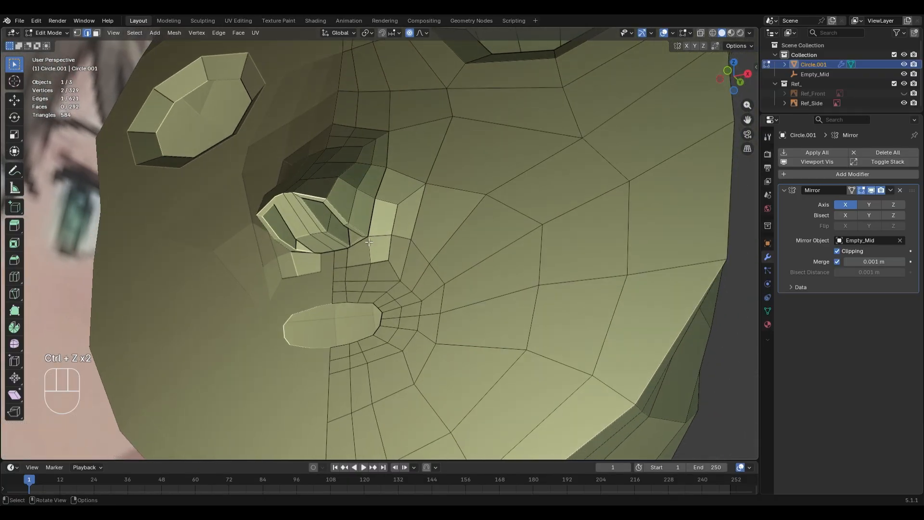
Move two connected edges on the nose's underside by -0.005522 m along Y with proportional size 0.020
{"action": "scroll", "coordinate": [289, 198], "scroll_direction": "up", "scroll_amount": 1}
{"action": "middle_click_drag", "start_coordinate": [312, 191], "coordinate": [415, 248]}
{"action": "key", "text": "g"}
{"action": "key", "text": "y"}
{"action": "left_click", "coordinate": [566, 226]}
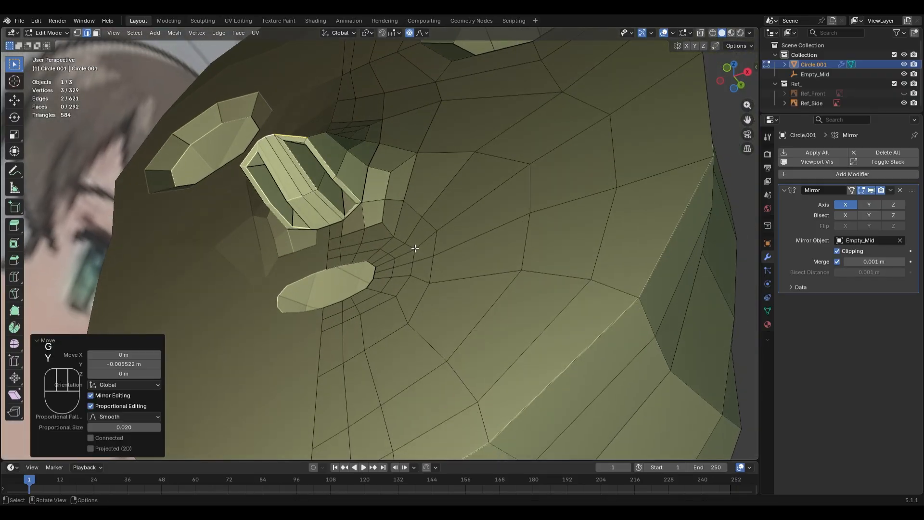
{"action": "left_click", "coordinate": [302, 180]}
{"action": "middle_click_drag", "start_coordinate": [302, 180], "coordinate": [337, 206]}
{"action": "key", "text": "ctrl+r"}
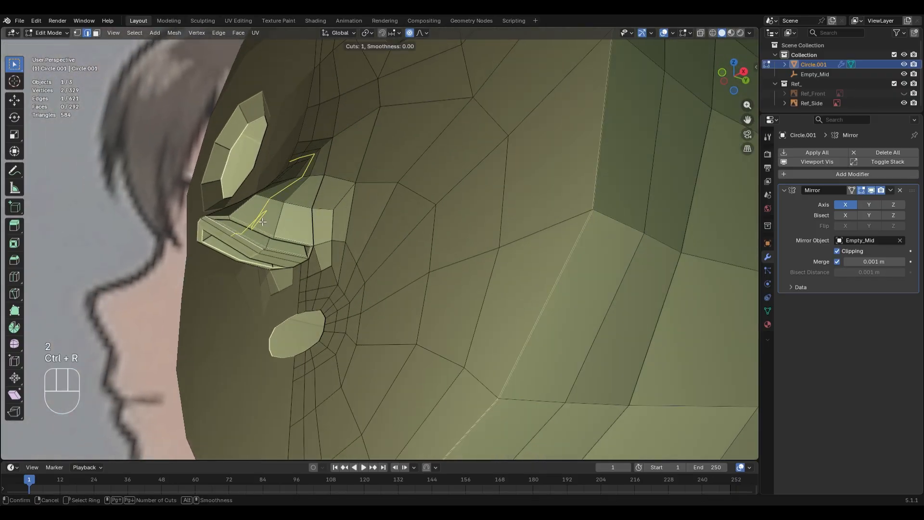
{"action": "right_click", "coordinate": [313, 236]}
{"action": "middle_click_drag", "start_coordinate": [313, 236], "coordinate": [341, 239]}
{"action": "key", "text": "ctrl+r"}
{"action": "right_click", "coordinate": [381, 243]}
{"action": "middle_click_drag", "start_coordinate": [397, 244], "coordinate": [373, 249]}
Try moving and sliding the edges on the nose's underside beside the nostril, and undo both attempts
{"action": "key", "text": "2"}
{"action": "left_click", "coordinate": [289, 240], "text": "shift"}
{"action": "key", "text": "g"}
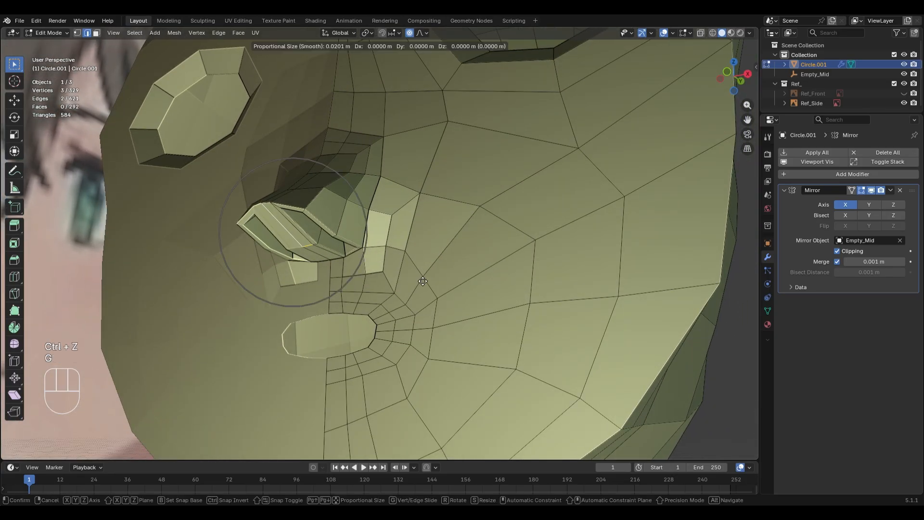
{"action": "key", "text": "ctrl+z"}
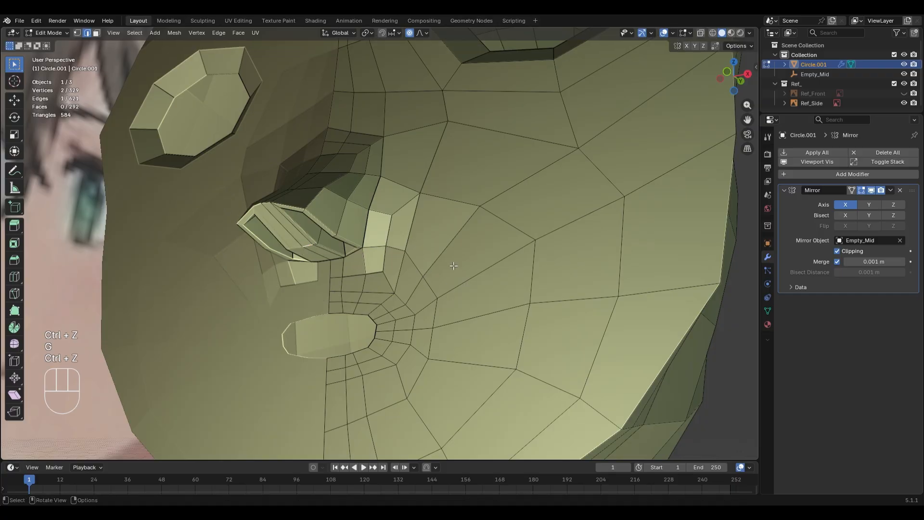
{"action": "key", "text": "g"}
{"action": "key", "text": "g"}
{"action": "left_click", "coordinate": [452, 260]}
{"action": "key", "text": "ctrl+z"}
Slide the selected edge beside the nostril along its adjoining edges
{"action": "middle_click_drag", "start_coordinate": [506, 289], "coordinate": [447, 283]}
{"action": "key", "text": "g"}
{"action": "key", "text": "g"}
{"action": "left_click", "coordinate": [471, 258]}
Try moving the edge at the nostril's rear end freely with proportional editing, and undo it
{"action": "key", "text": "2"}
{"action": "key", "text": "g"}
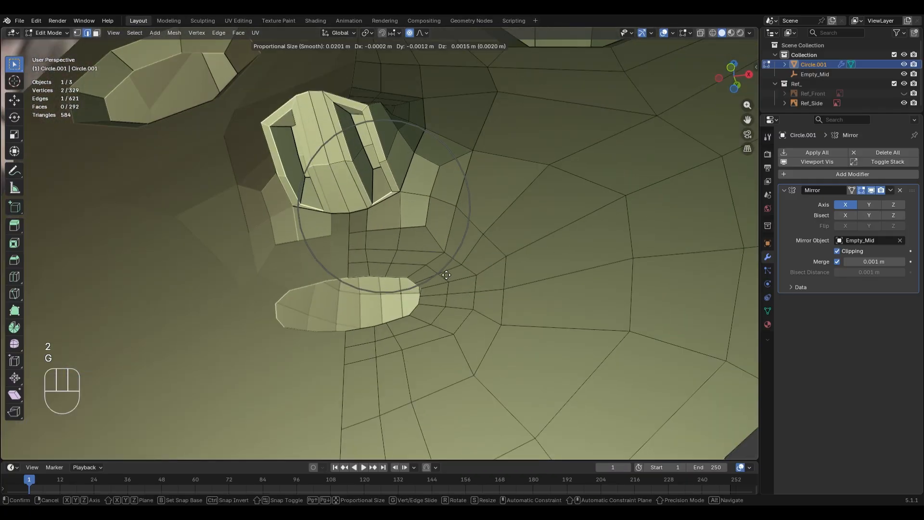
{"action": "left_click", "coordinate": [448, 273]}
{"action": "key", "text": "ctrl+z"}
Move the nostril's rear edge by -0.000231, -0.001963, 0.000956 m with proportional size 0.003 and rotate it 4.34° about the view axis
{"action": "middle_click_drag", "start_coordinate": [492, 277], "coordinate": [457, 286]}
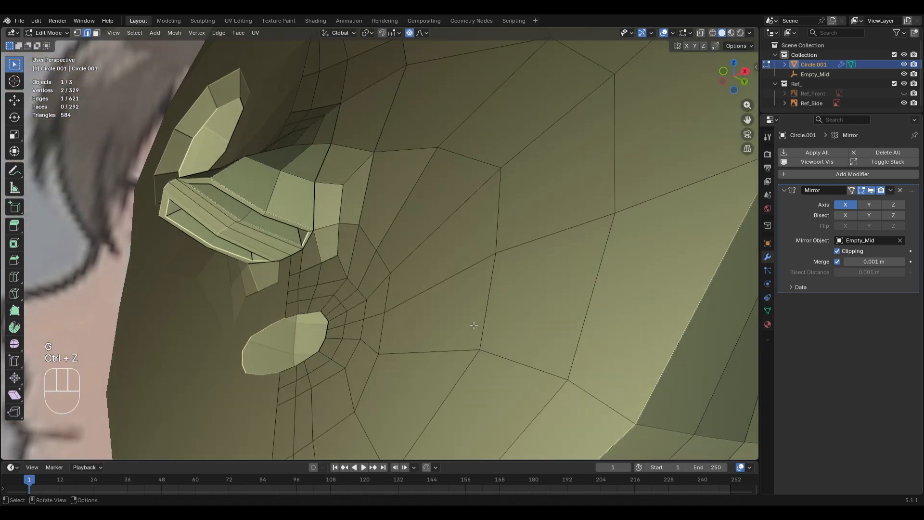
{"action": "middle_click_drag", "start_coordinate": [473, 326], "coordinate": [483, 309]}
{"action": "key", "text": "g"}
{"action": "left_click", "coordinate": [479, 302]}
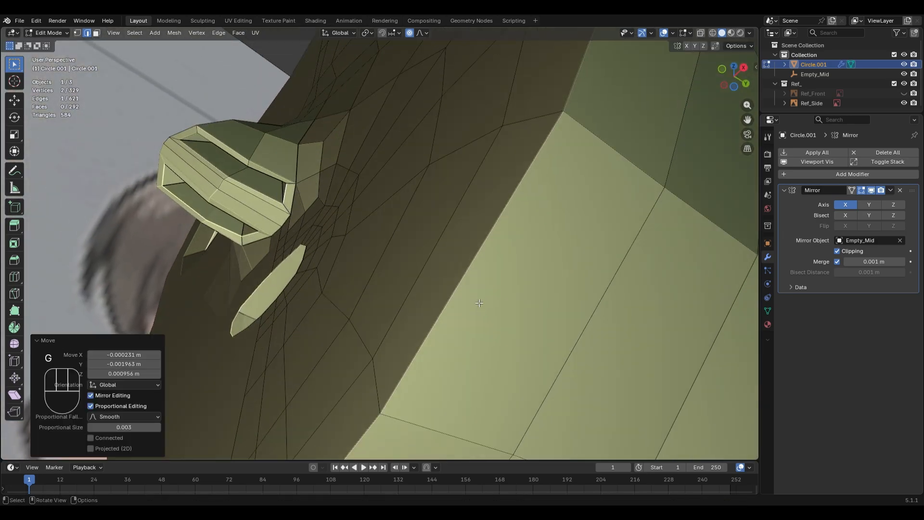
{"action": "middle_click_drag", "start_coordinate": [448, 275], "coordinate": [499, 289]}
{"action": "key", "text": "r"}
{"action": "left_click", "coordinate": [487, 308]}
{"action": "scroll", "coordinate": [487, 327], "scroll_direction": "down", "scroll_amount": 4}
{"action": "middle_click_drag", "start_coordinate": [487, 330], "coordinate": [488, 355]}
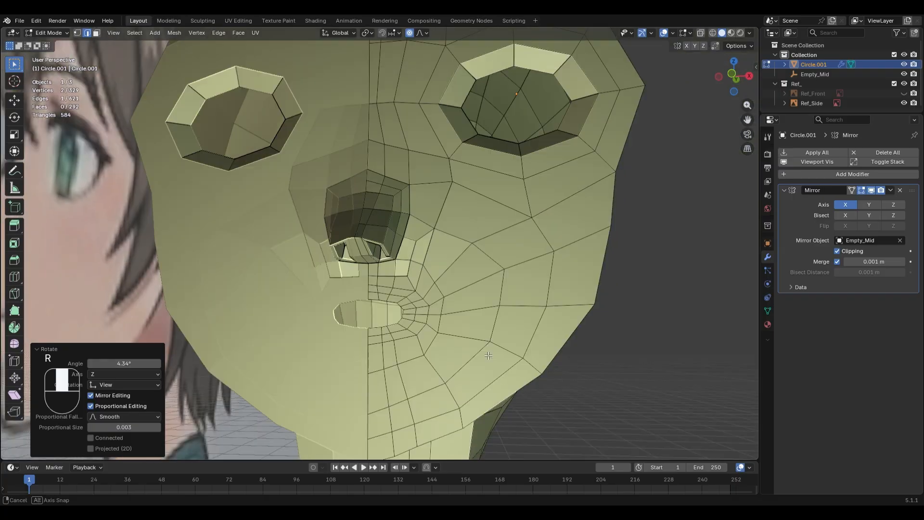
Enter Sculpt Mode and smooth the jawline beside the chin with the Smooth brush at 296 px and 0.261 strength
{"action": "scroll", "coordinate": [510, 361], "scroll_direction": "down", "scroll_amount": 4}
{"action": "key", "text": "KP_1"}
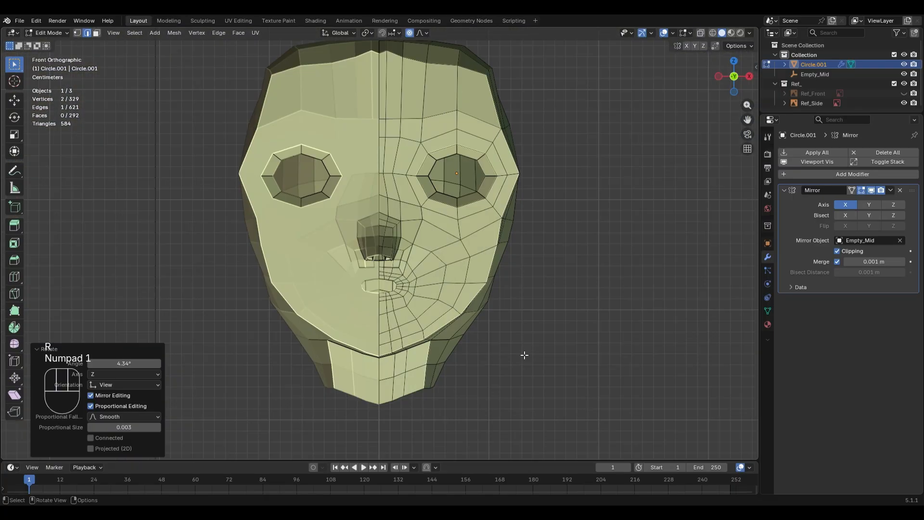
{"action": "key", "text": "Tab"}
{"action": "scroll", "coordinate": [478, 279], "scroll_direction": "up", "scroll_amount": 5}
{"action": "key", "text": "s"}
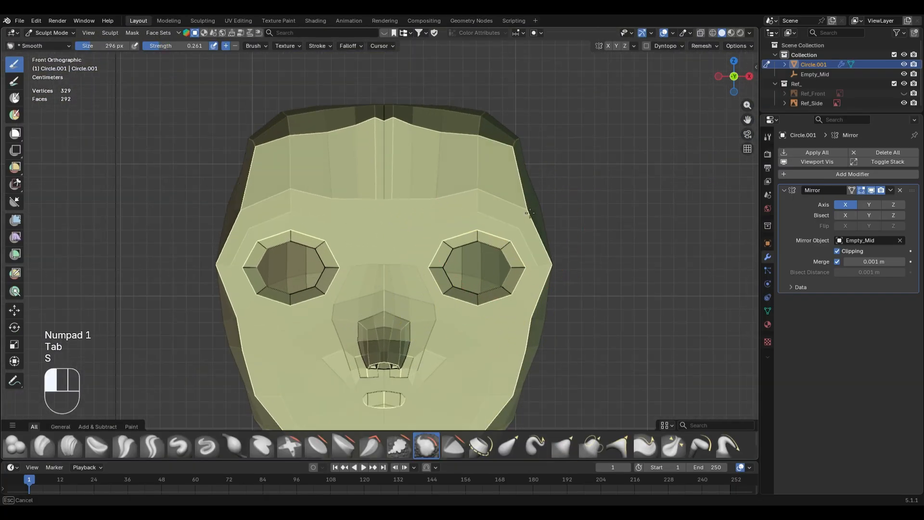
{"action": "middle_click_drag", "start_coordinate": [516, 426], "coordinate": [519, 277], "text": "shift"}
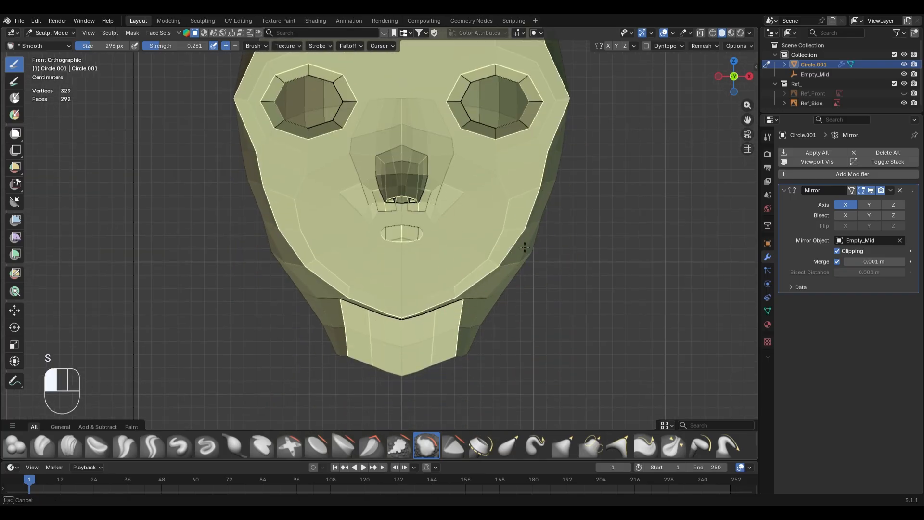
{"action": "mouse_move", "coordinate": [424, 314]}
{"action": "left_mouse_down"}
{"action": "mouse_move", "coordinate": [475, 307]}
{"action": "mouse_move", "coordinate": [447, 318]}
{"action": "left_mouse_up"}
{"action": "middle_click_drag", "start_coordinate": [447, 317], "coordinate": [484, 304]}
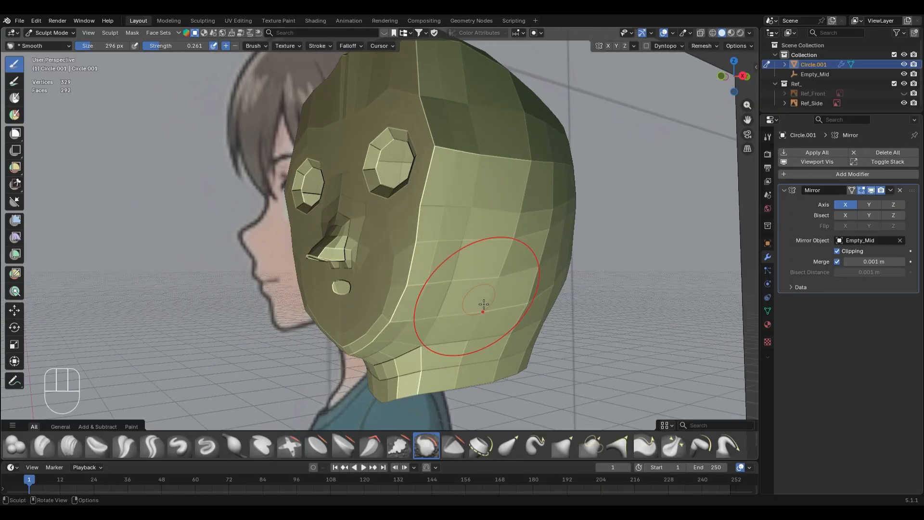
Set the Smooth brush to 0.164 strength and 212 px, and smooth the side of the jaw and cheek
{"action": "key", "text": "shift+f"}
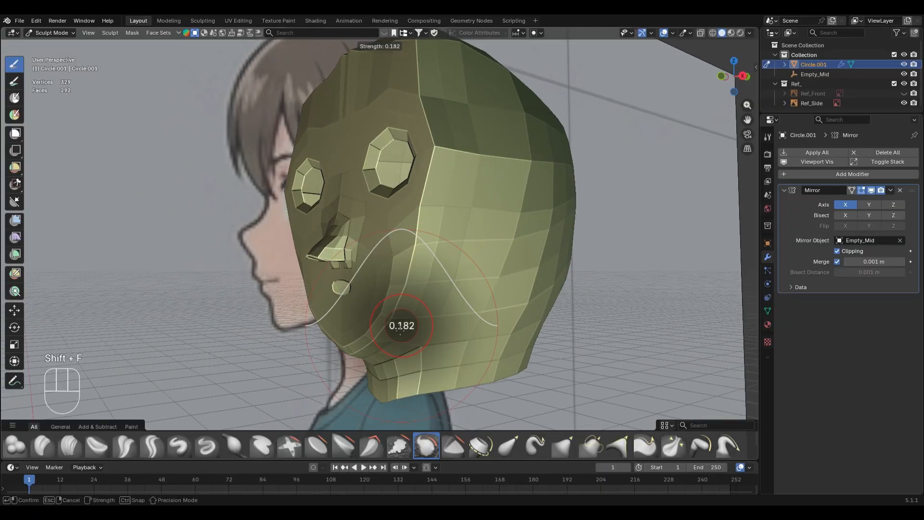
{"action": "left_click", "coordinate": [415, 326]}
{"action": "scroll", "coordinate": [416, 327], "scroll_direction": "up", "scroll_amount": 2}
{"action": "key", "text": "f"}
{"action": "left_click", "coordinate": [408, 334]}
{"action": "left_click_drag", "start_coordinate": [409, 332], "coordinate": [441, 289]}
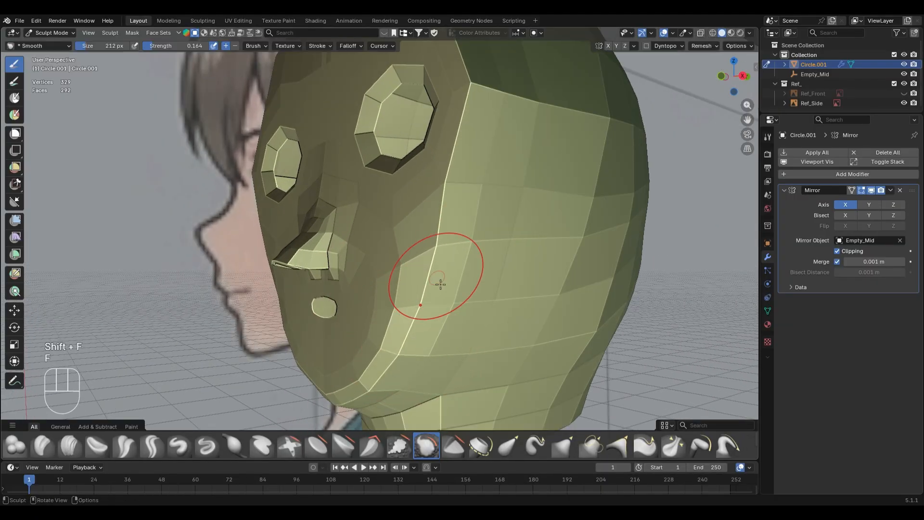
Enlarge the Smooth brush to 352 px and smooth the forehead, temple and upper edge of the head
{"action": "middle_click_drag", "start_coordinate": [467, 201], "coordinate": [470, 283]}
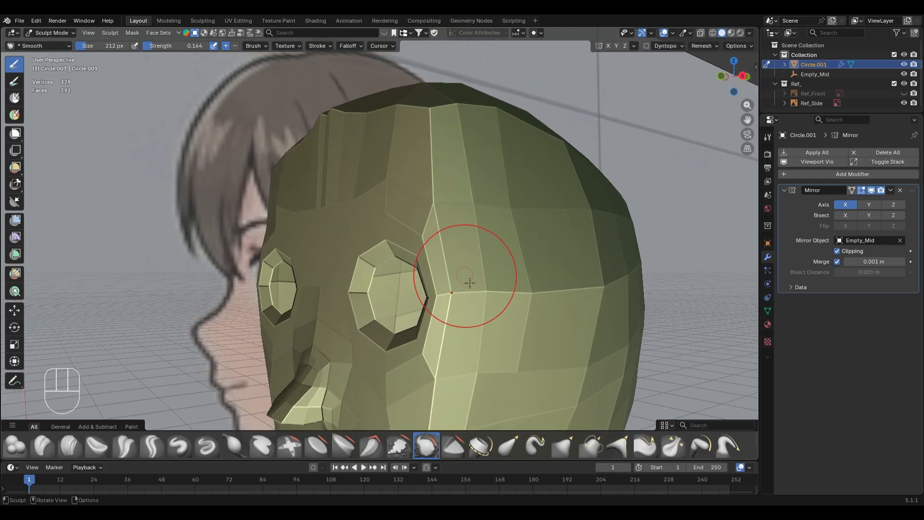
{"action": "middle_click_drag", "start_coordinate": [435, 192], "coordinate": [482, 202]}
{"action": "key", "text": "f"}
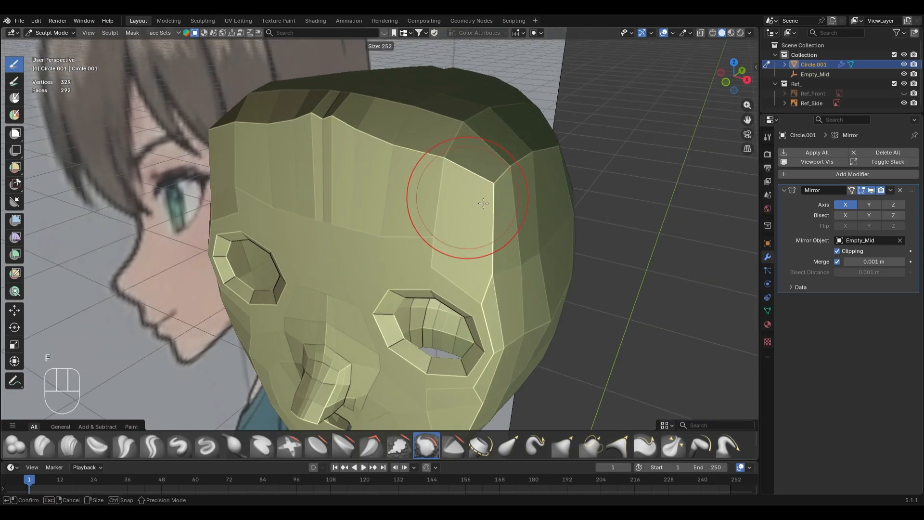
{"action": "left_click", "coordinate": [485, 200]}
{"action": "left_click_drag", "start_coordinate": [483, 171], "coordinate": [389, 133]}
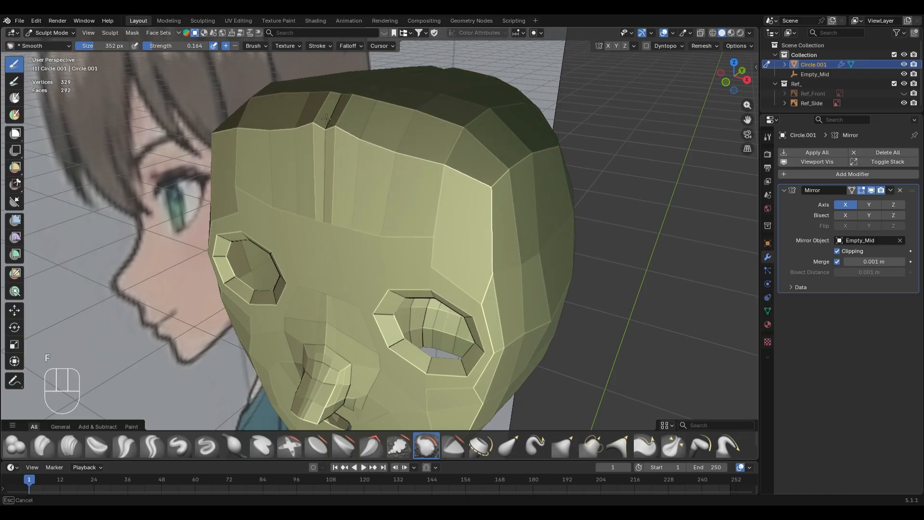
{"action": "middle_click_drag", "start_coordinate": [387, 132], "coordinate": [346, 83]}
{"action": "mouse_move", "coordinate": [357, 117]}
{"action": "left_mouse_down"}
{"action": "mouse_move", "coordinate": [482, 164]}
{"action": "mouse_move", "coordinate": [506, 185]}
{"action": "mouse_move", "coordinate": [608, 124]}
{"action": "mouse_move", "coordinate": [514, 144]}
{"action": "mouse_move", "coordinate": [472, 205]}
{"action": "left_mouse_up"}
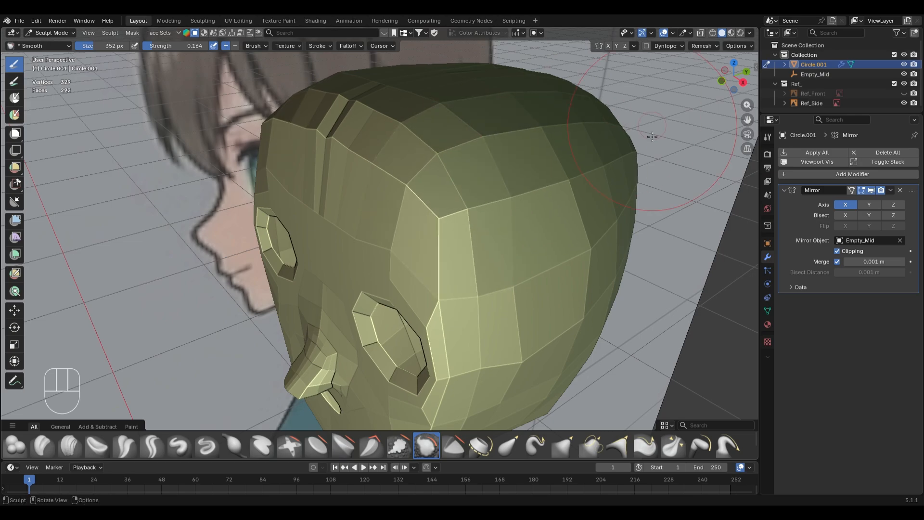
{"action": "mouse_move", "coordinate": [500, 265]}
{"action": "middle_mouse_down"}
{"action": "mouse_move", "coordinate": [466, 240]}
{"action": "mouse_move", "coordinate": [477, 230]}
{"action": "middle_mouse_up"}
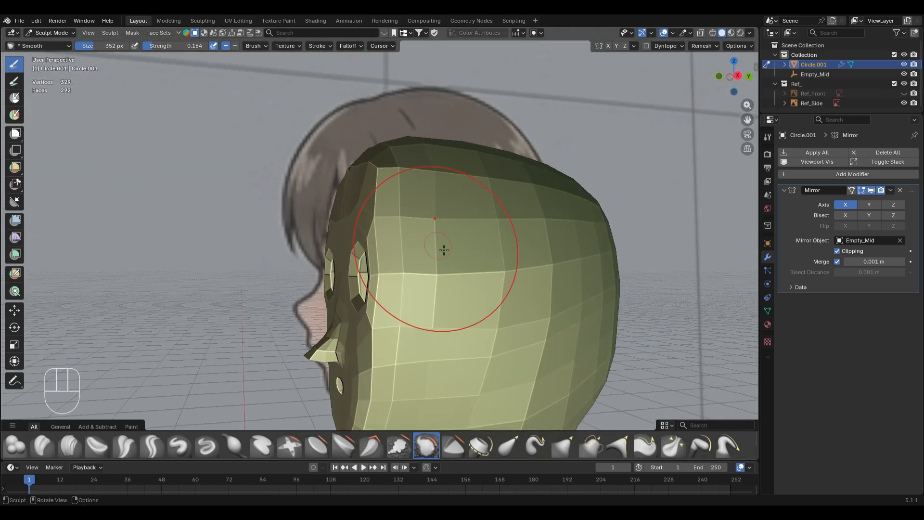
{"action": "middle_click_drag", "start_coordinate": [519, 336], "coordinate": [518, 252], "text": "shift"}
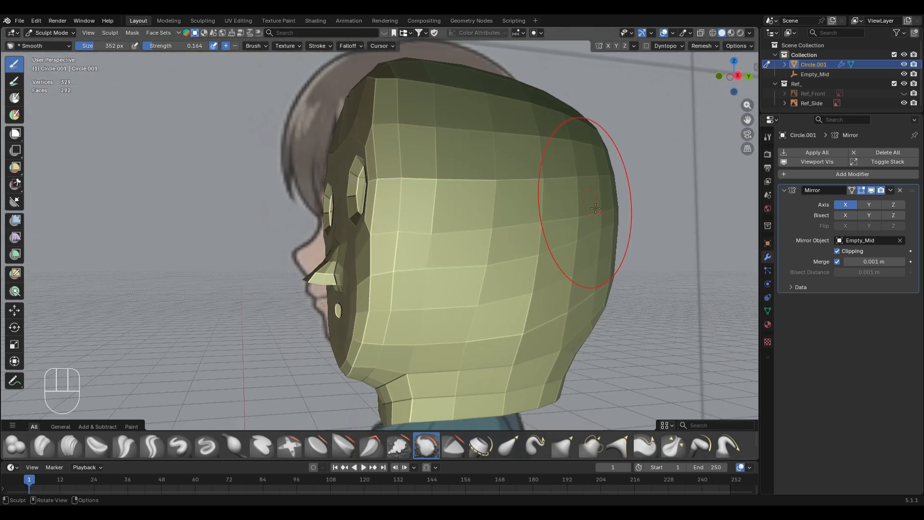
{"action": "mouse_move", "coordinate": [580, 171]}
{"action": "middle_mouse_down"}
{"action": "mouse_move", "coordinate": [553, 305]}
{"action": "mouse_move", "coordinate": [431, 362]}
{"action": "mouse_move", "coordinate": [452, 332]}
{"action": "mouse_move", "coordinate": [532, 309]}
{"action": "mouse_move", "coordinate": [577, 353]}
{"action": "middle_mouse_up"}
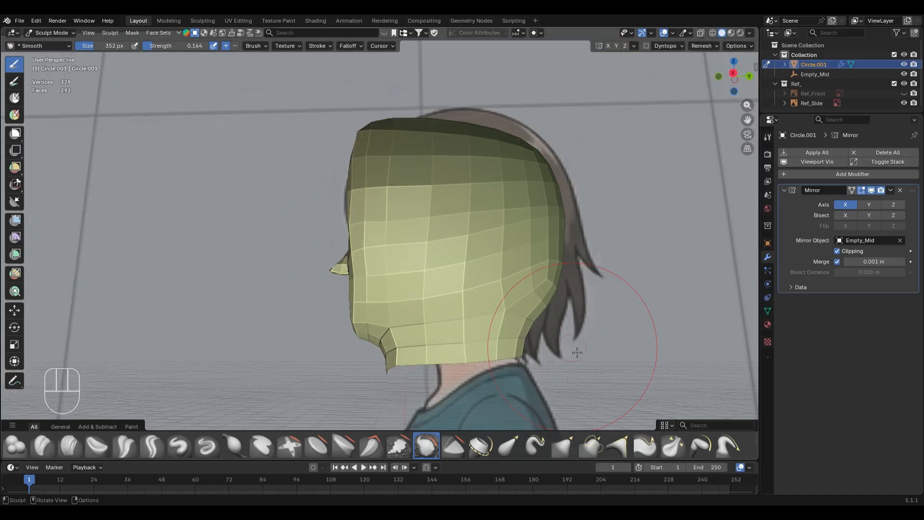
Return to Edit Mode and select the inner edge loop of the eye opening
{"action": "key", "text": "KP_3"}
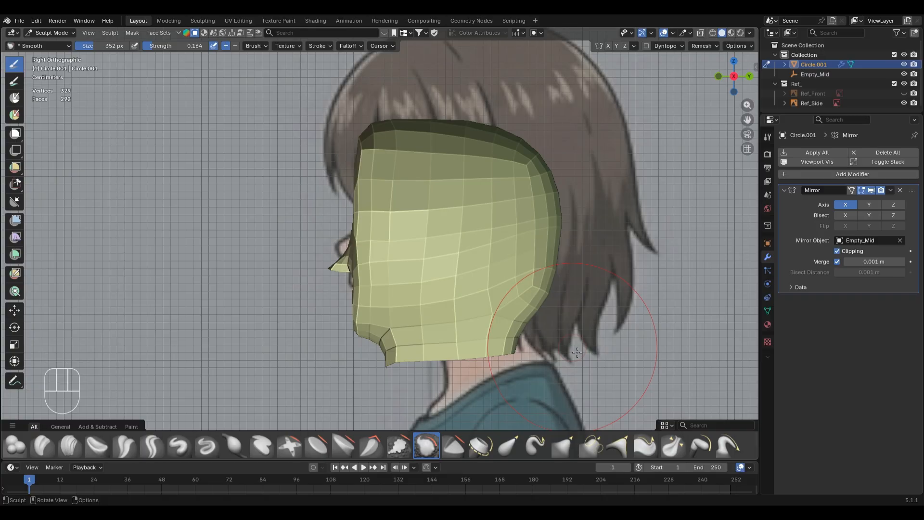
{"action": "key", "text": "Tab"}
{"action": "middle_click_drag", "start_coordinate": [410, 287], "coordinate": [464, 292]}
{"action": "left_click", "coordinate": [423, 193], "text": "alt"}
{"action": "middle_click_drag", "start_coordinate": [423, 193], "coordinate": [503, 288]}
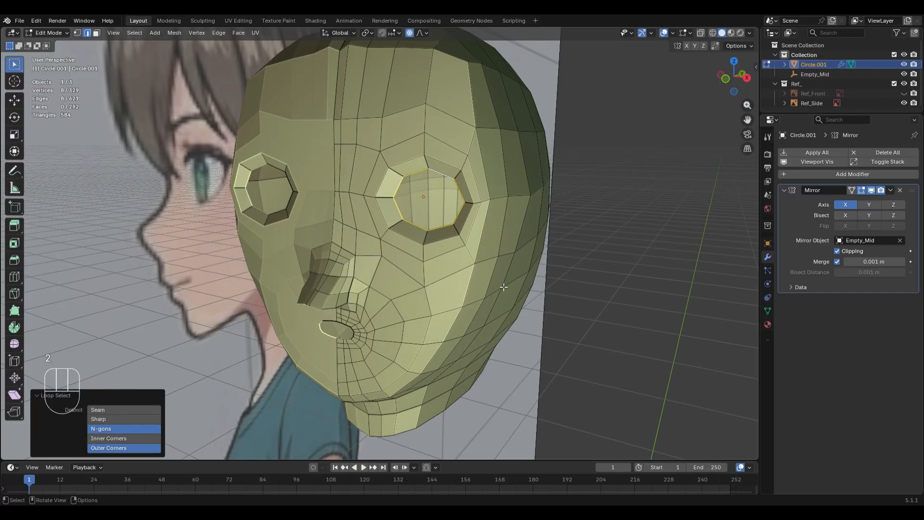
Turn on X-ray and, in Object Mode, move the head 0.016364 m along Y and 0.029092 m along Z onto the side reference
{"action": "key", "text": "KP_3"}
{"action": "key", "text": "alt+z"}
{"action": "scroll", "coordinate": [505, 277], "scroll_direction": "down", "scroll_amount": 5}
{"action": "key", "text": "Tab"}
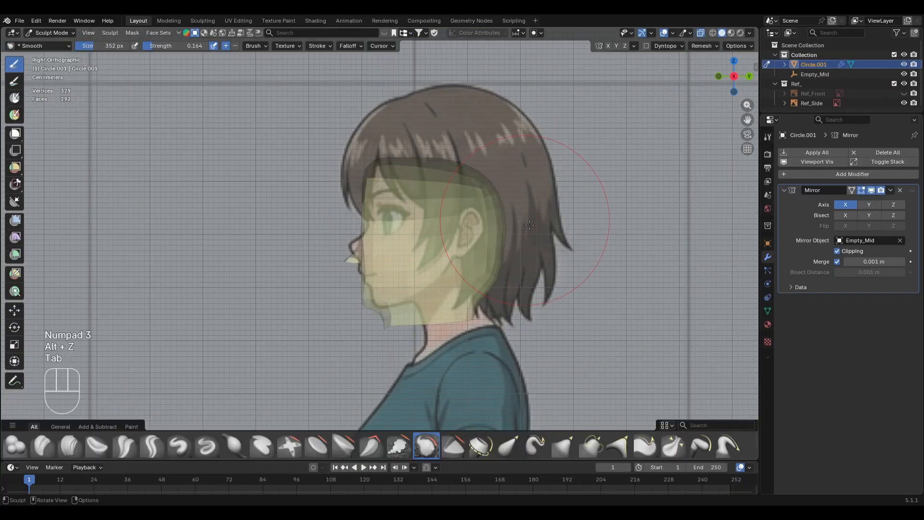
{"action": "key", "text": "ctrl+Tab"}
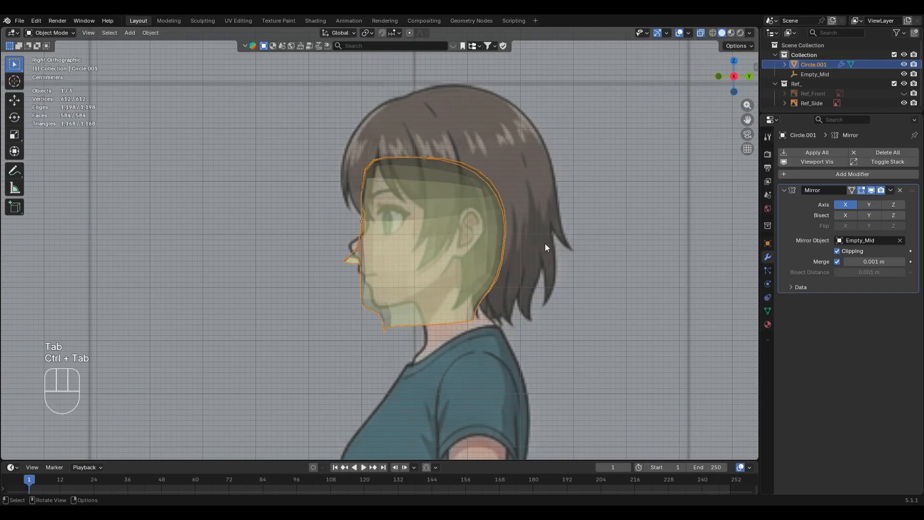
{"action": "key", "text": "g"}
{"action": "left_click", "coordinate": [555, 226]}
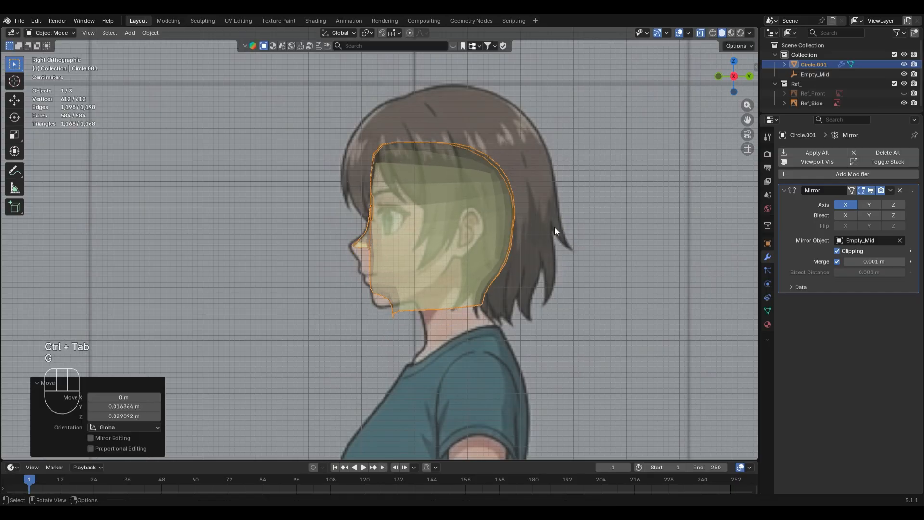
{"action": "scroll", "coordinate": [557, 227], "scroll_direction": "up", "scroll_amount": 4}
{"action": "scroll", "coordinate": [557, 226], "scroll_direction": "down", "scroll_amount": 2}
{"action": "scroll", "coordinate": [549, 239], "scroll_direction": "down", "scroll_amount": 3}
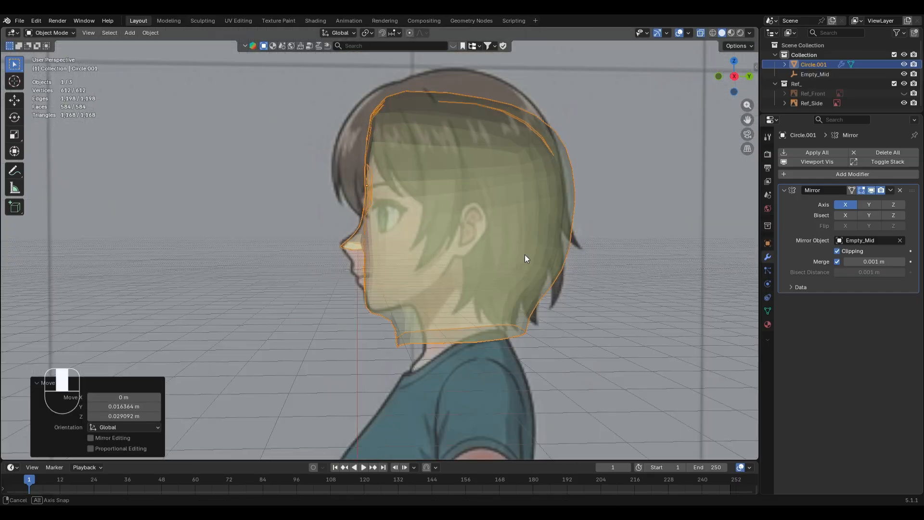
{"action": "middle_click_drag", "start_coordinate": [525, 255], "coordinate": [550, 254]}
{"action": "key", "text": "KP_1"}
{"action": "key", "text": "KP_3"}
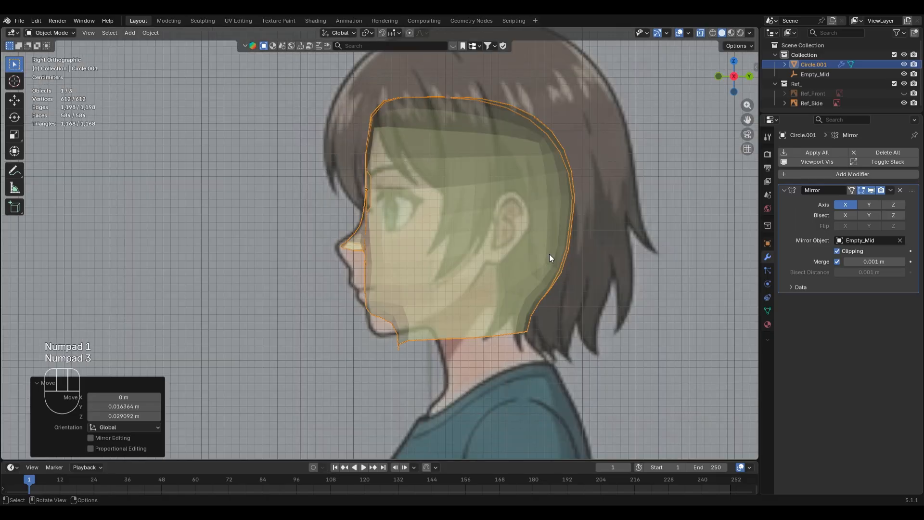
Undo the last head move and shift the head 0.015152 m along Y only, against the side reference
{"action": "key", "text": "g"}
{"action": "key", "text": "z"}
{"action": "key", "text": "ctrl+z"}
{"action": "key", "text": "ctrl+z"}
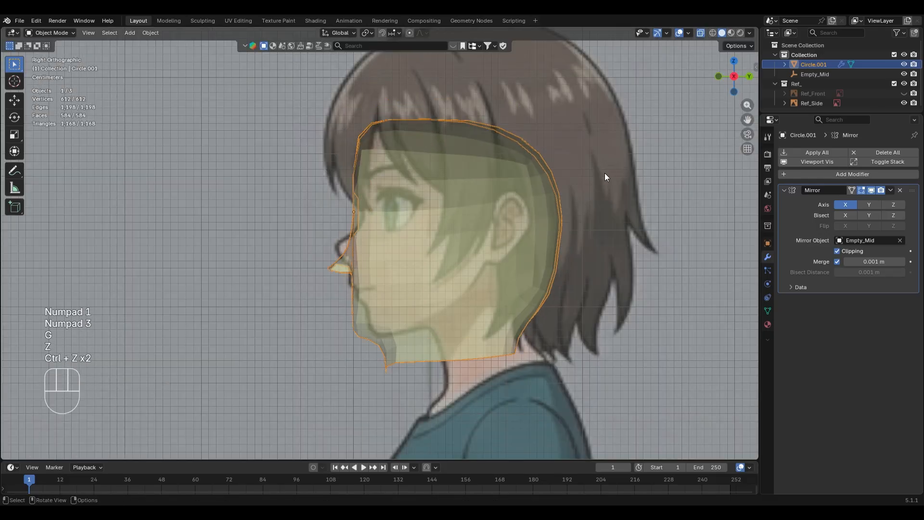
{"action": "key", "text": "g"}
{"action": "key", "text": "y"}
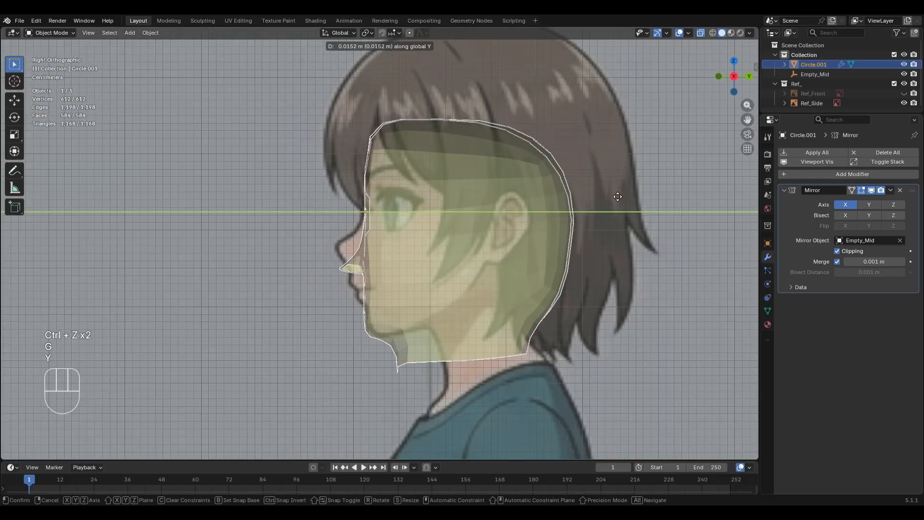
{"action": "left_click", "coordinate": [618, 198]}
{"action": "middle_click_drag", "start_coordinate": [453, 258], "coordinate": [515, 267]}
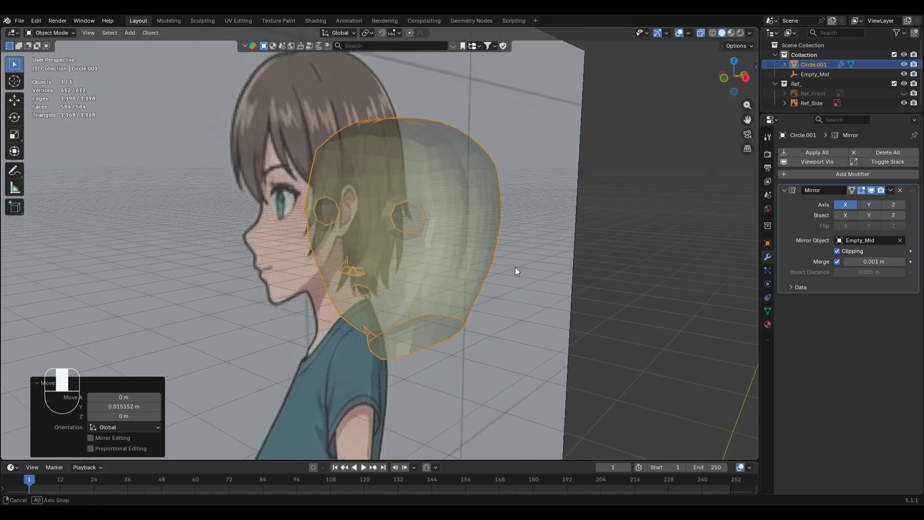
In Edit Mode, move the inner edge loop of the eye opening 0.057451 m along Y into the head
{"action": "key", "text": "Tab"}
{"action": "middle_click_drag", "start_coordinate": [535, 154], "coordinate": [553, 204]}
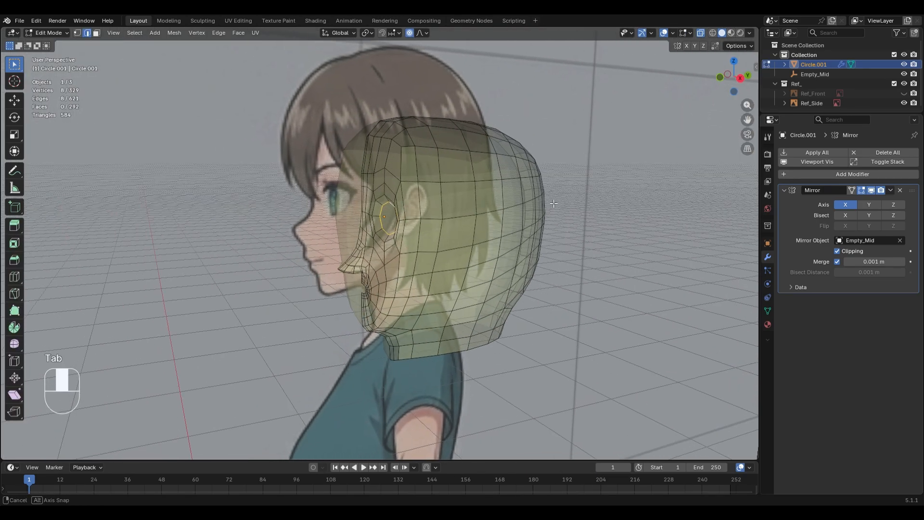
{"action": "key", "text": "KP_3"}
{"action": "key", "text": "g"}
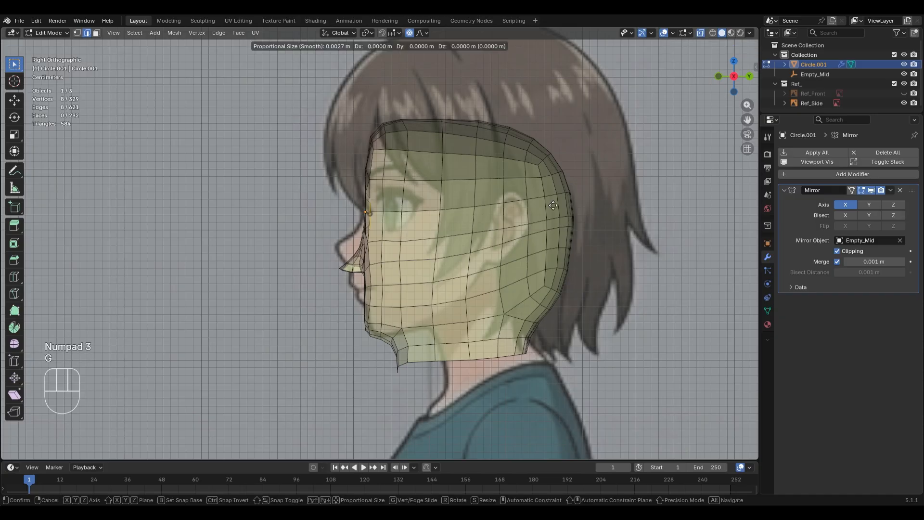
{"action": "key", "text": "y"}
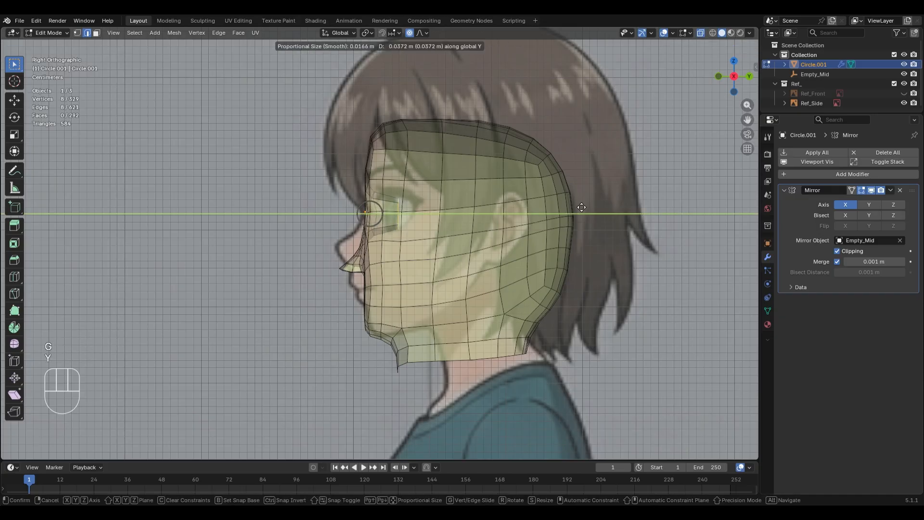
{"action": "left_click", "coordinate": [598, 205]}
{"action": "middle_click_drag", "start_coordinate": [445, 262], "coordinate": [520, 285]}
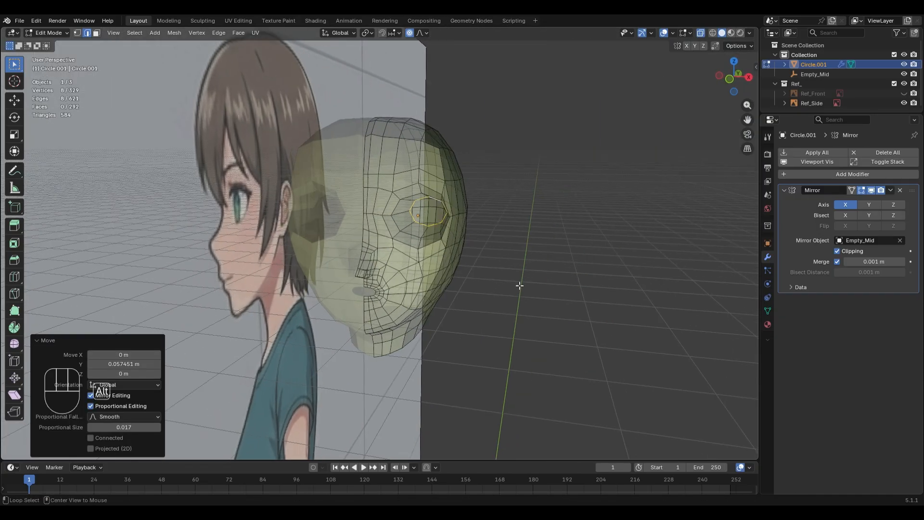
Turn off X-ray and add two centred loop cuts around the walls of the eye socket
{"action": "key", "text": "alt+z"}
{"action": "scroll", "coordinate": [520, 285], "scroll_direction": "up", "scroll_amount": 5}
{"action": "middle_click_drag", "start_coordinate": [500, 250], "coordinate": [460, 249]}
{"action": "key", "text": "ctrl+r"}
{"action": "left_click", "coordinate": [429, 189]}
{"action": "right_click", "coordinate": [429, 189]}
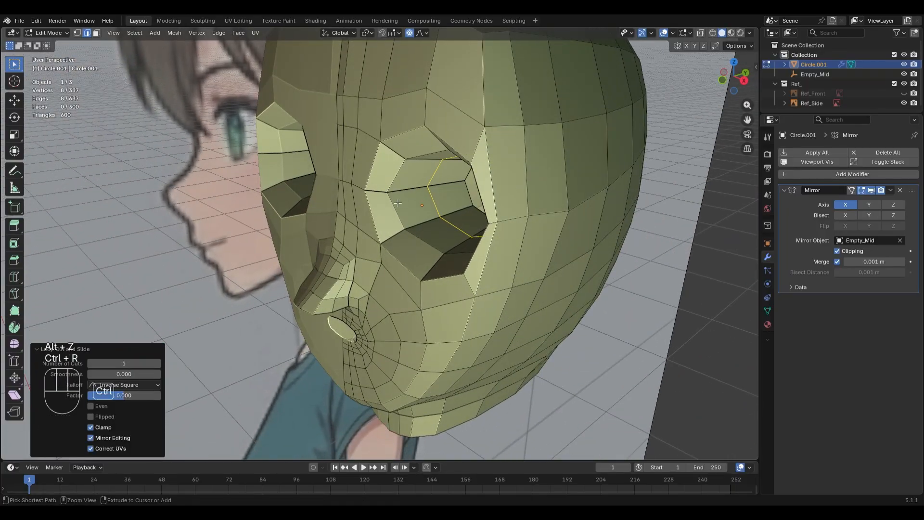
{"action": "key", "text": "ctrl+r"}
{"action": "left_click", "coordinate": [388, 156]}
{"action": "right_click", "coordinate": [390, 161]}
{"action": "middle_click_drag", "start_coordinate": [405, 221], "coordinate": [445, 204]}
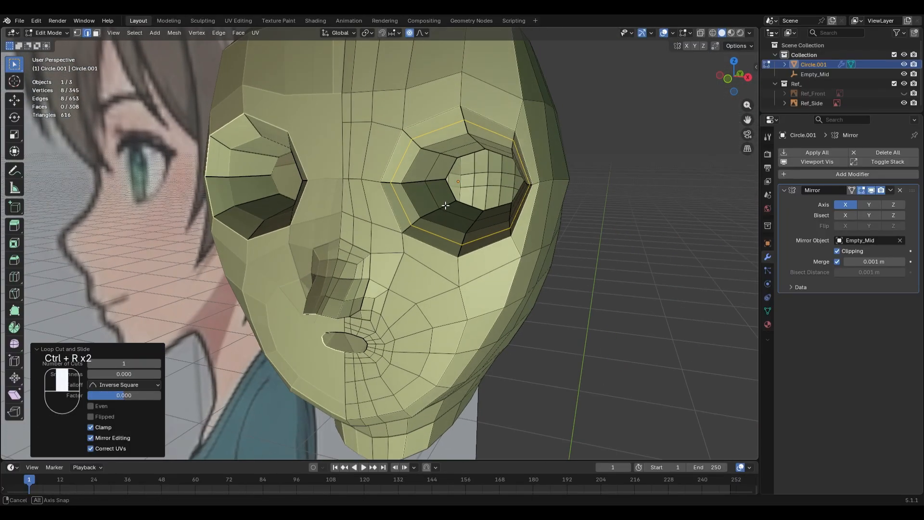
Try to close the innermost loop of the eye socket with Grid Fill
{"action": "key", "text": "2"}
{"action": "left_click", "coordinate": [472, 155], "text": "alt"}
{"action": "key", "text": "q"}
{"action": "left_click", "coordinate": [615, 218]}
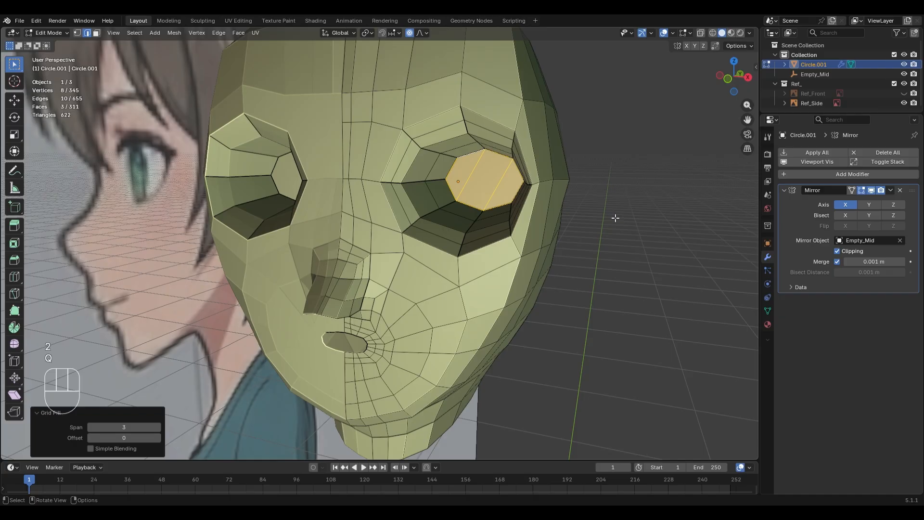
{"action": "key", "text": "ctrl+z"}
{"action": "middle_click_drag", "start_coordinate": [611, 219], "coordinate": [532, 230]}
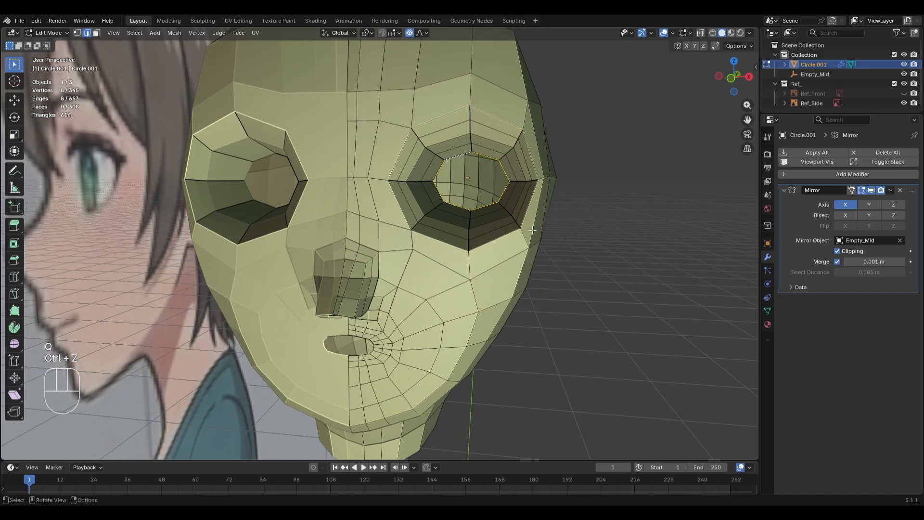
In front view, fill the back of the eye socket with two faces and cut a horizontal loop across them
{"action": "key", "text": "KP_1"}
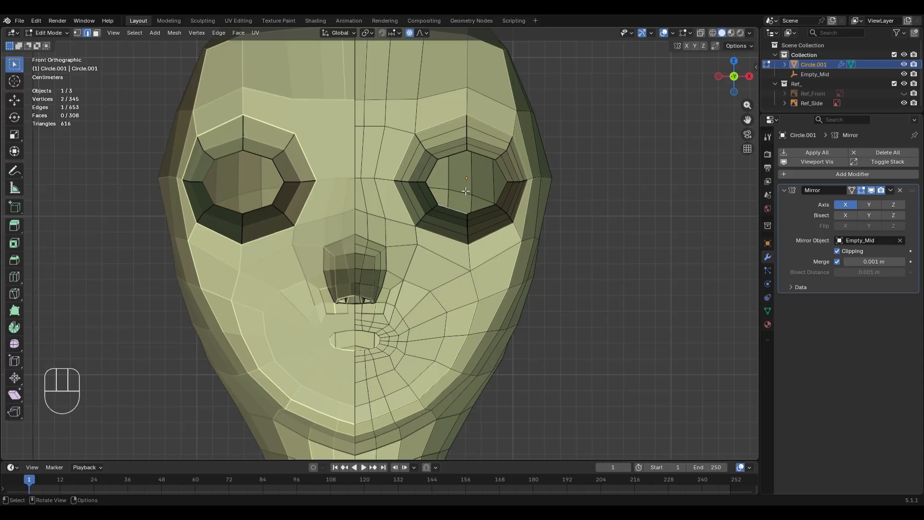
{"action": "left_click", "coordinate": [458, 163], "text": "alt"}
{"action": "key", "text": "c"}
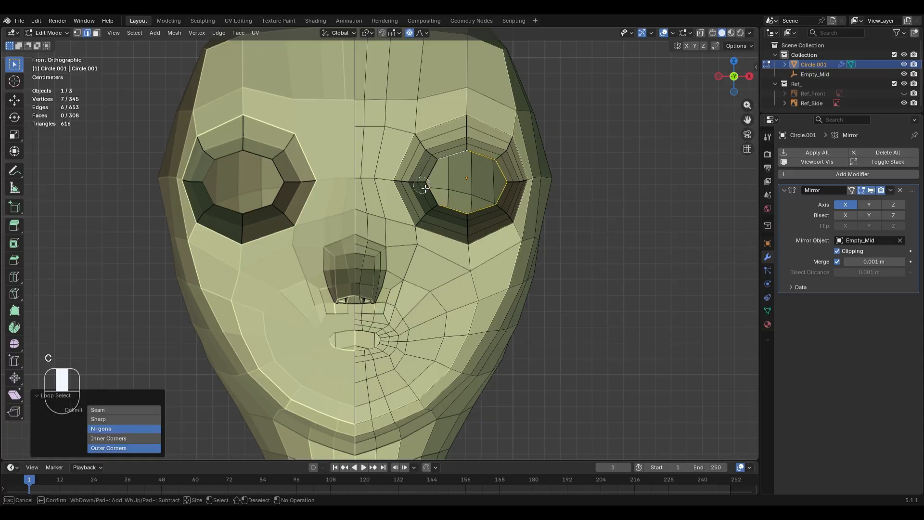
{"action": "key", "text": "q"}
{"action": "key", "text": "Escape"}
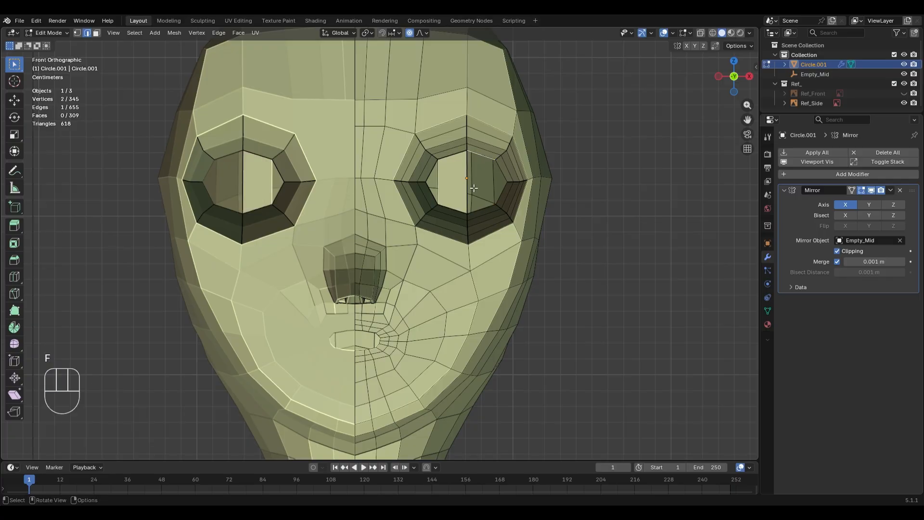
{"action": "key", "text": "f"}
{"action": "key", "text": "ctrl+r"}
{"action": "left_click", "coordinate": [443, 186]}
Merge each outer end vertex of the new horizontal cut at center with the adjacent eye-socket vertex
{"action": "key", "text": "1"}
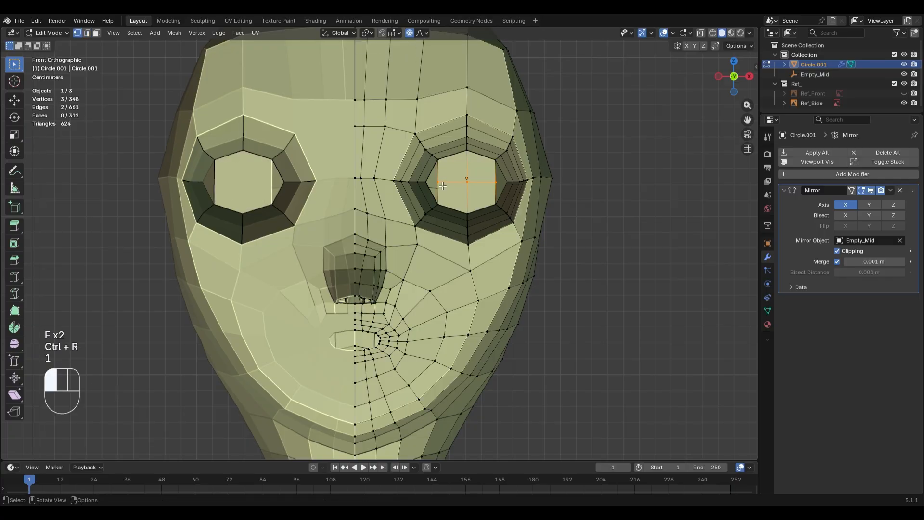
{"action": "key", "text": "m"}
{"action": "left_click", "coordinate": [495, 194]}
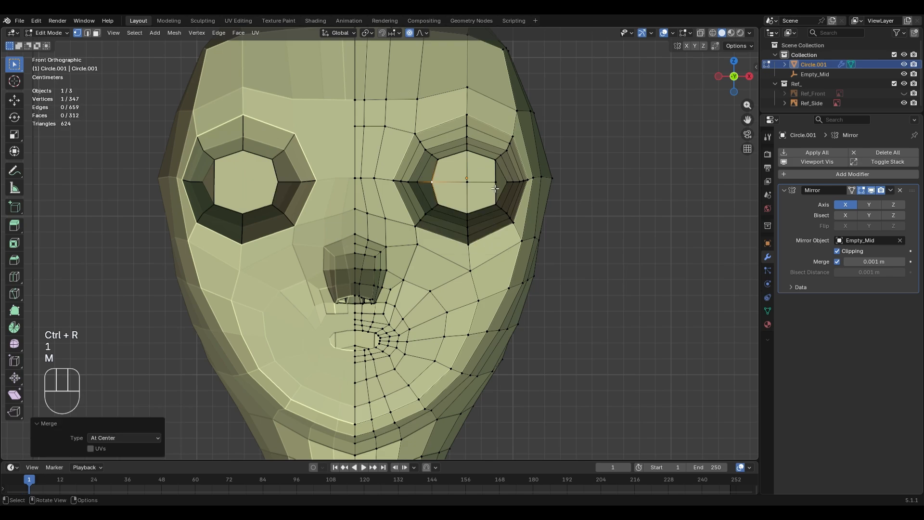
{"action": "left_click", "coordinate": [498, 187]}
{"action": "key", "text": "m"}
{"action": "left_click", "coordinate": [517, 215]}
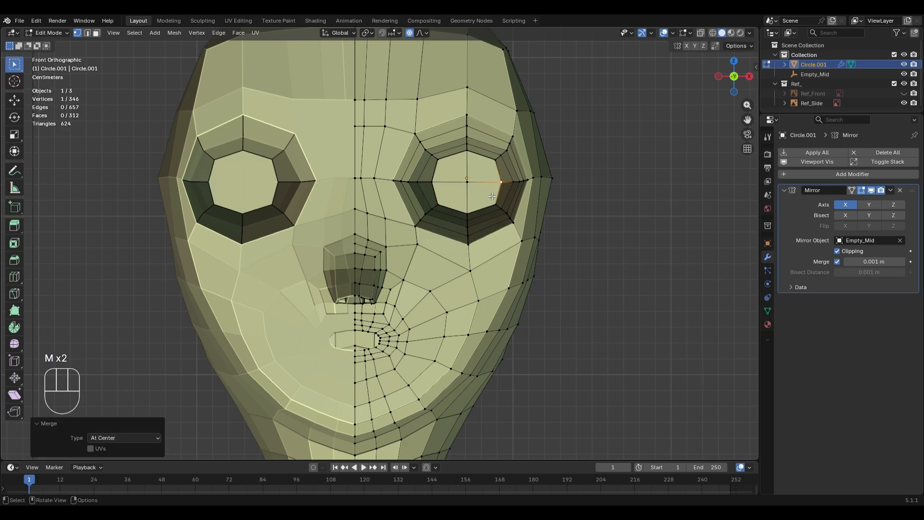
{"action": "key", "text": "ctrl+r"}
{"action": "right_click", "coordinate": [491, 189]}
Select the edge loop just inside the eye socket's front rim and scale it to 0.902
{"action": "middle_click_drag", "start_coordinate": [490, 190], "coordinate": [472, 224]}
{"action": "key", "text": "2"}
{"action": "left_click", "coordinate": [442, 186], "text": "alt"}
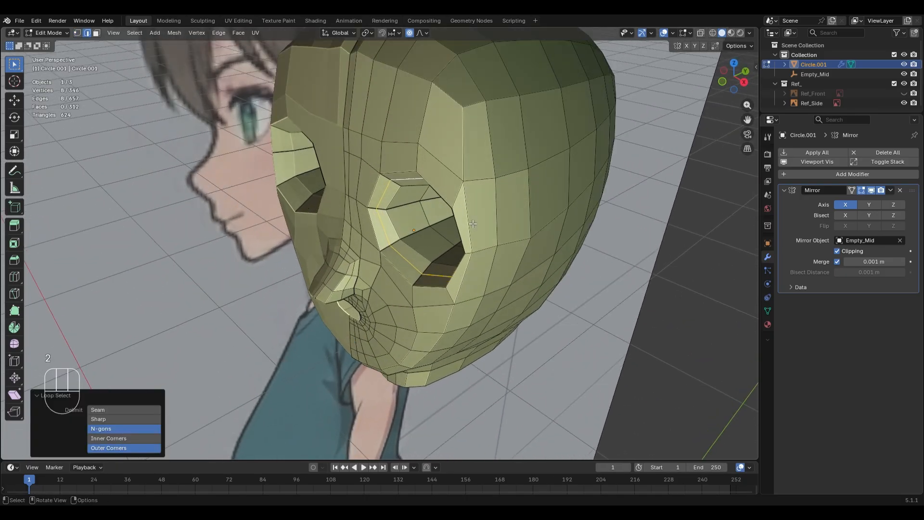
{"action": "key", "text": "s"}
{"action": "left_click", "coordinate": [559, 263]}
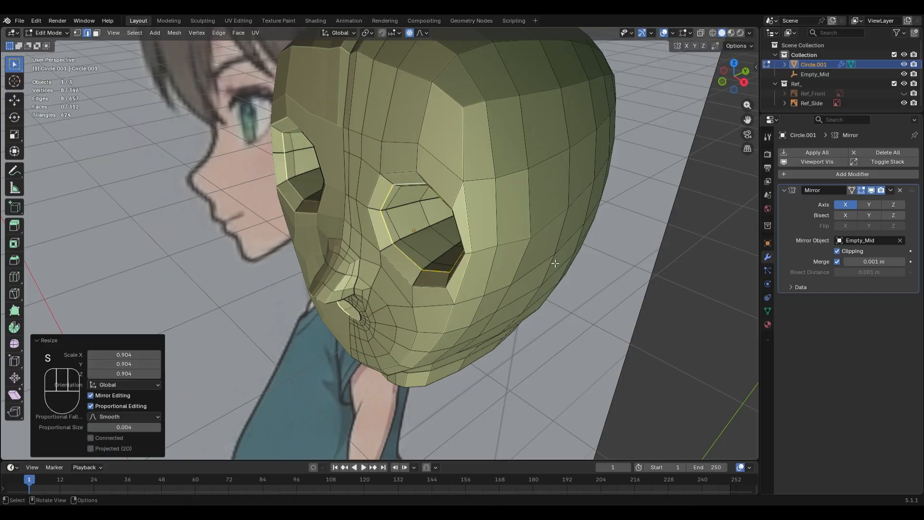
{"action": "key", "text": "ctrl+z"}
{"action": "key", "text": "s"}
{"action": "left_click", "coordinate": [574, 273]}
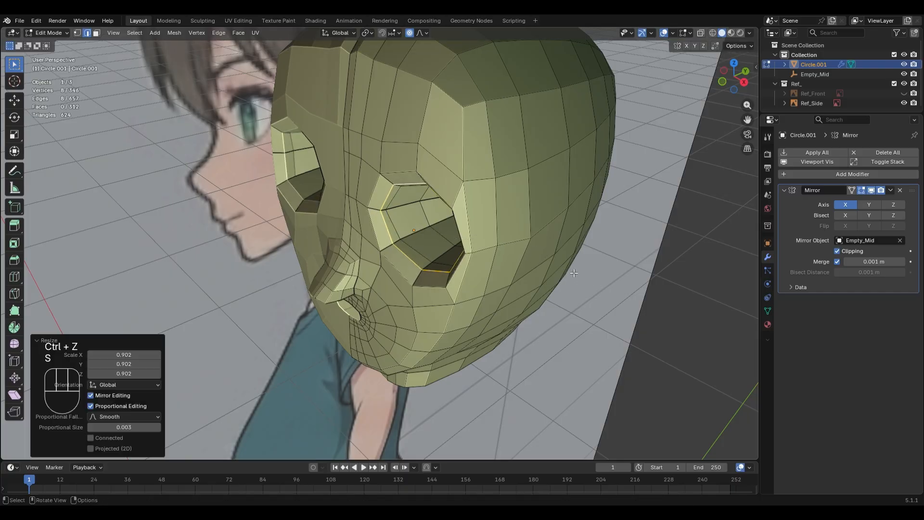
Move the scaled eye-socket loop -0.004799 m along Y toward the front rim
{"action": "key", "text": "g"}
{"action": "key", "text": "y"}
{"action": "left_click", "coordinate": [584, 210]}
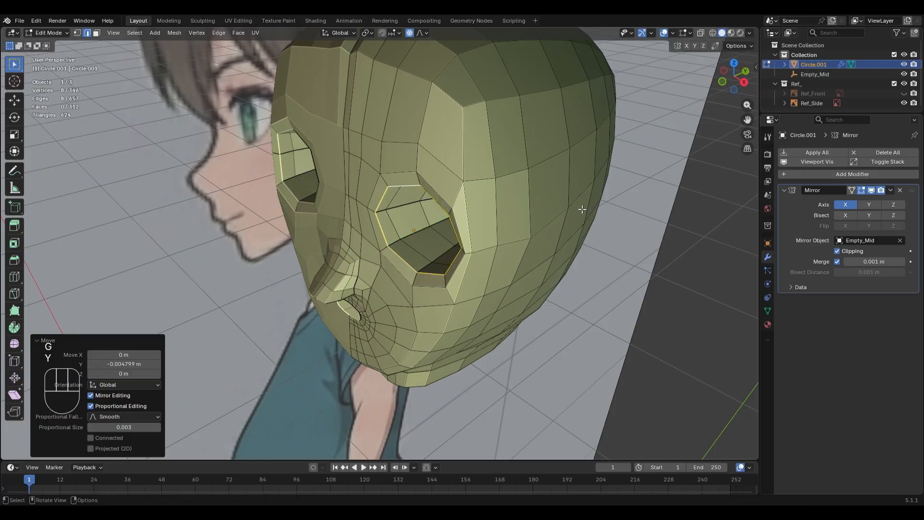
{"action": "middle_click_drag", "start_coordinate": [582, 209], "coordinate": [449, 229]}
{"action": "middle_click_drag", "start_coordinate": [381, 196], "coordinate": [418, 256]}
{"action": "left_click", "coordinate": [458, 193], "text": "alt"}
{"action": "key", "text": "alt+z"}
{"action": "key", "text": "alt+z"}
Select the edge loop around the mouth opening and move it -0.00254 m along Y
{"action": "scroll", "coordinate": [411, 172], "scroll_direction": "up", "scroll_amount": 2}
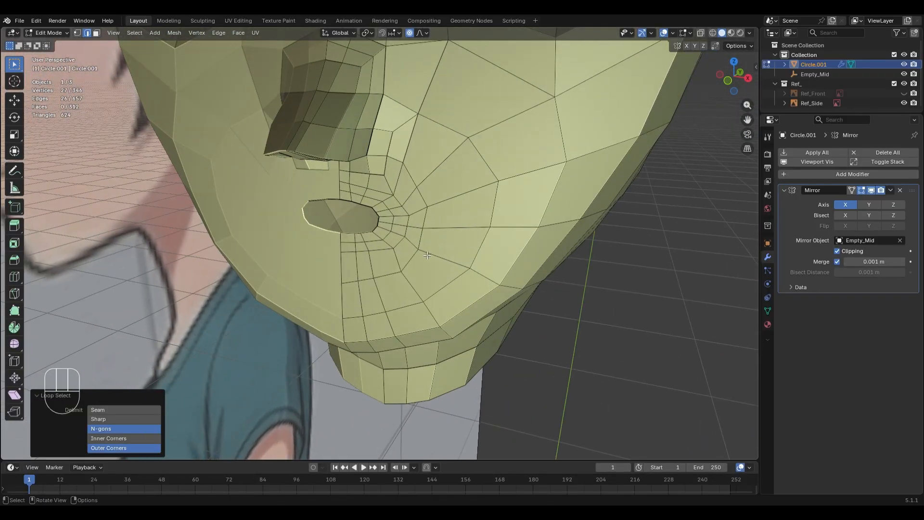
{"action": "scroll", "coordinate": [419, 256], "scroll_direction": "up", "scroll_amount": 2}
{"action": "key", "text": "2"}
{"action": "left_click", "coordinate": [366, 183], "text": "alt"}
{"action": "middle_click_drag", "start_coordinate": [465, 207], "coordinate": [345, 235]}
{"action": "key", "text": "g"}
{"action": "key", "text": "y"}
{"action": "left_click", "coordinate": [508, 178]}
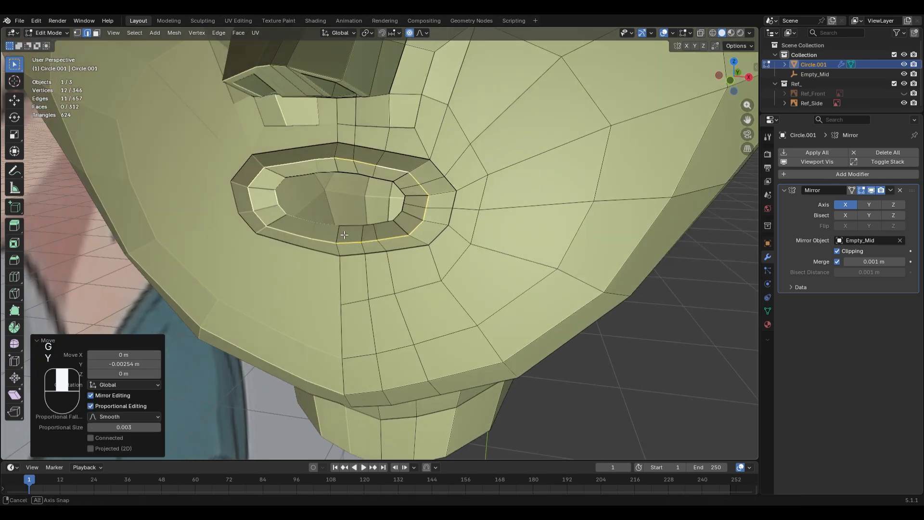
Fill the mouth opening with a strip of faces between the upper and lower inner lip edges
{"action": "left_click", "coordinate": [349, 222]}
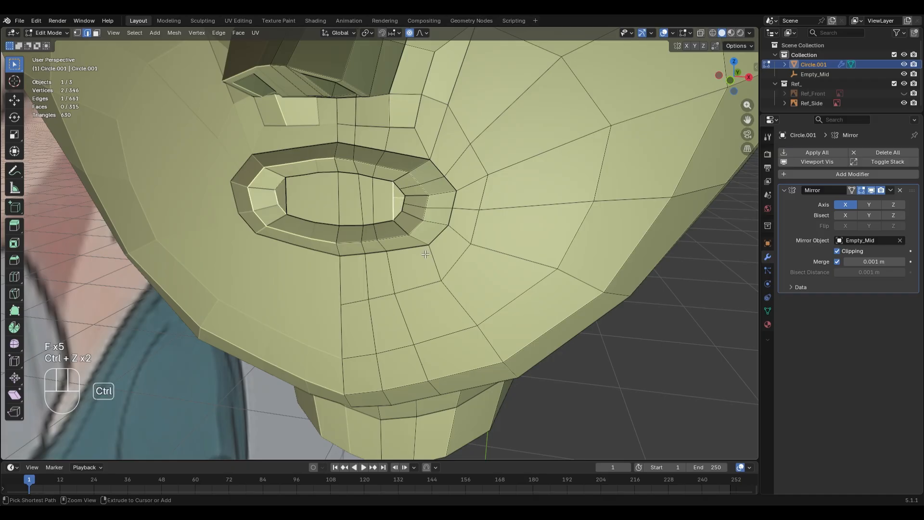
{"action": "key", "text": "KP_1"}
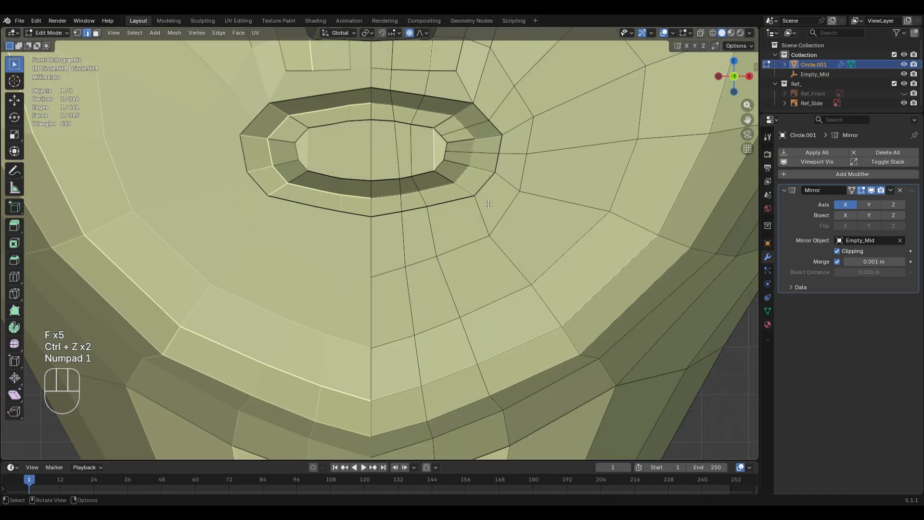
{"action": "scroll", "coordinate": [488, 204], "scroll_direction": "down", "scroll_amount": 4}
{"action": "scroll", "coordinate": [453, 271], "scroll_direction": "up", "scroll_amount": 3}
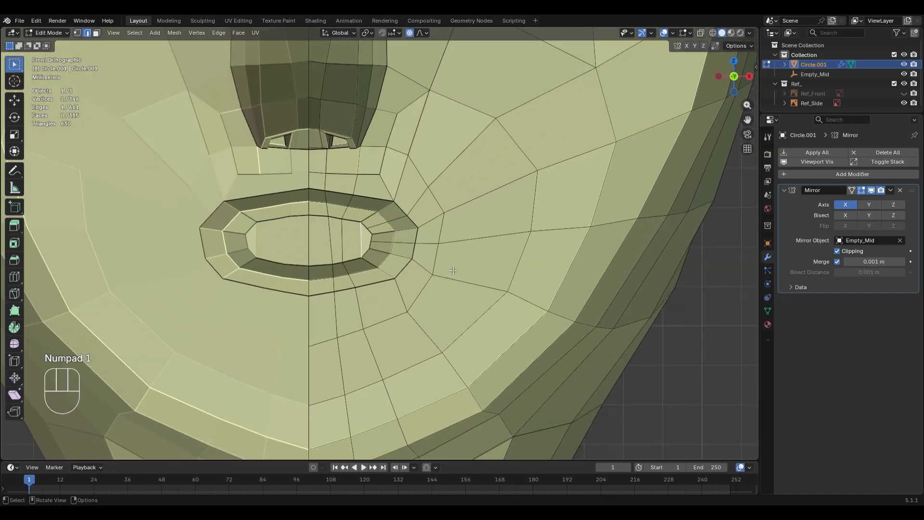
Examine the edge loops around the mouth and those radiating from it across the cheek and chin
{"action": "left_click", "coordinate": [399, 245], "text": "alt"}
{"action": "scroll", "coordinate": [381, 276], "scroll_direction": "up", "scroll_amount": 2}
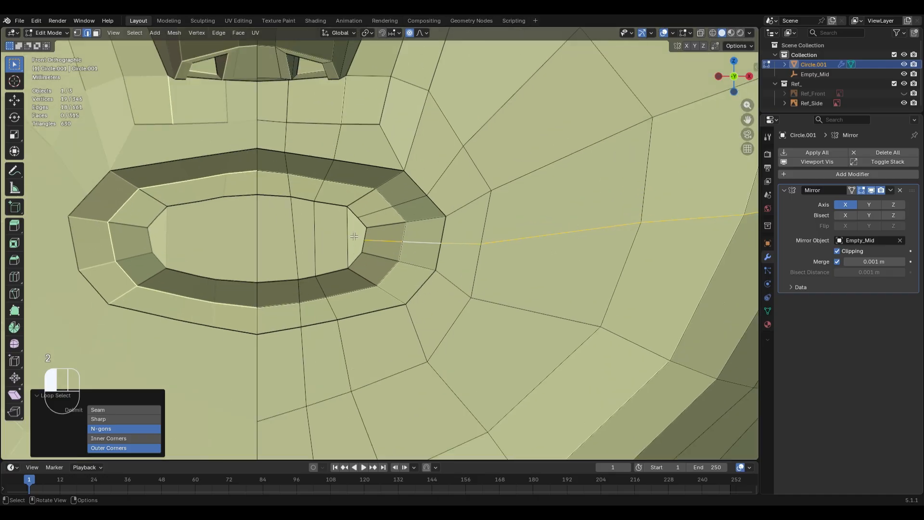
{"action": "left_click", "coordinate": [388, 247]}
{"action": "left_click", "coordinate": [370, 216], "text": "alt"}
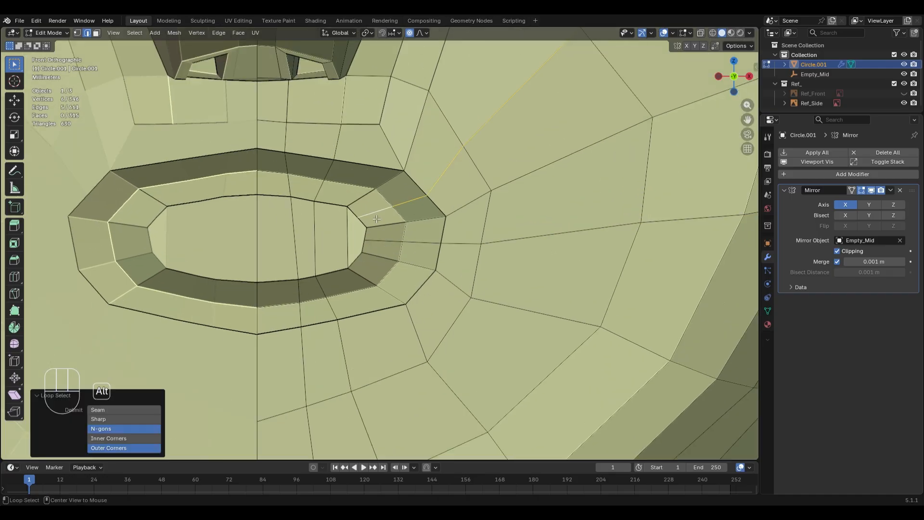
{"action": "scroll", "coordinate": [432, 307], "scroll_direction": "down", "scroll_amount": 5}
{"action": "scroll", "coordinate": [460, 333], "scroll_direction": "up", "scroll_amount": 3}
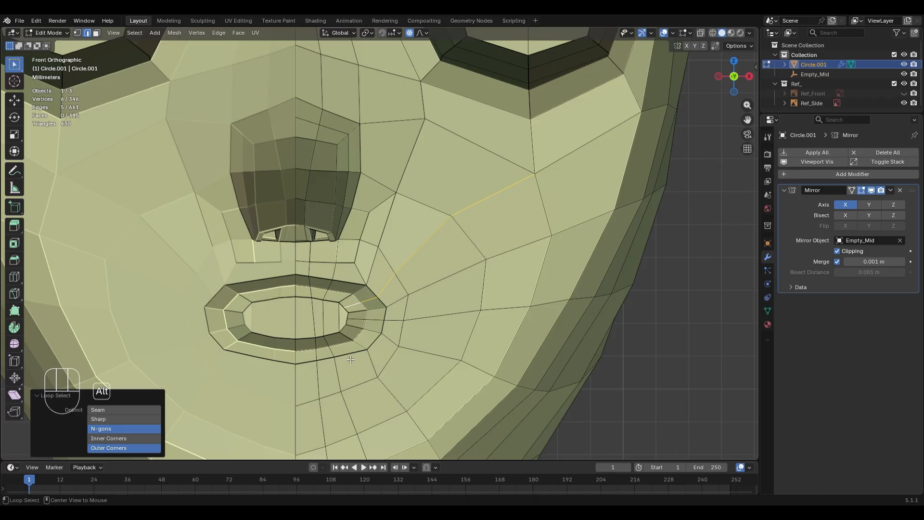
{"action": "left_click", "coordinate": [363, 345], "text": "alt"}
{"action": "scroll", "coordinate": [420, 367], "scroll_direction": "down", "scroll_amount": 3}
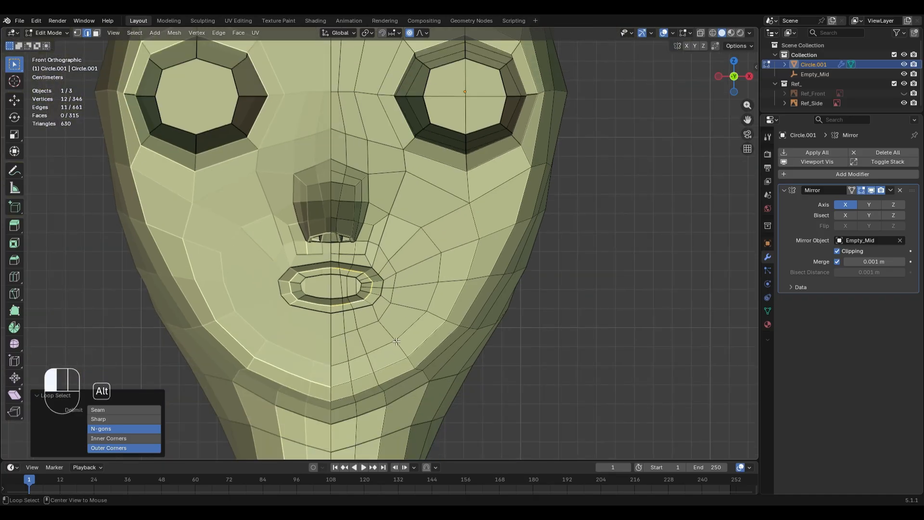
{"action": "left_click", "coordinate": [397, 341], "text": "alt"}
{"action": "scroll", "coordinate": [397, 341], "scroll_direction": "down", "scroll_amount": 1}
{"action": "scroll", "coordinate": [369, 371], "scroll_direction": "up", "scroll_amount": 3}
{"action": "middle_click_drag", "start_coordinate": [447, 383], "coordinate": [405, 290], "text": "shift"}
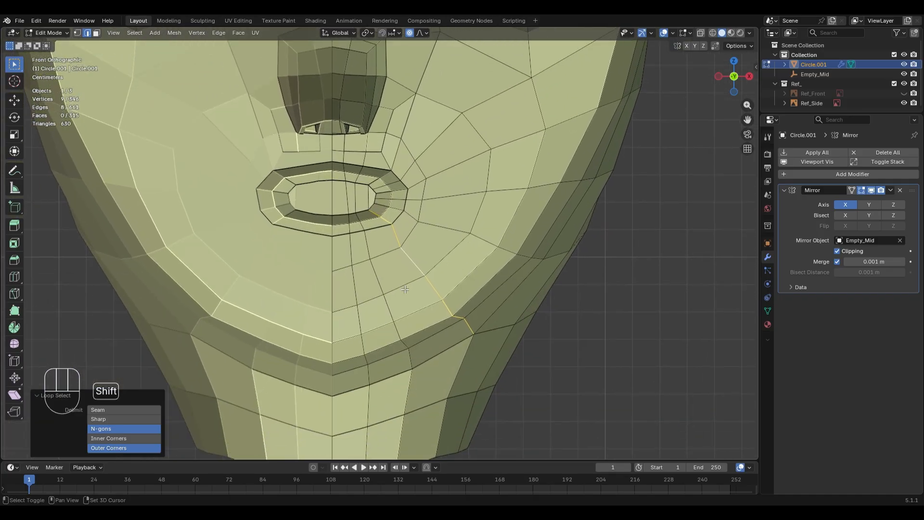
{"action": "left_click", "coordinate": [380, 285], "text": "alt"}
{"action": "scroll", "coordinate": [380, 285], "scroll_direction": "down", "scroll_amount": 2}
{"action": "scroll", "coordinate": [445, 348], "scroll_direction": "up", "scroll_amount": 4}
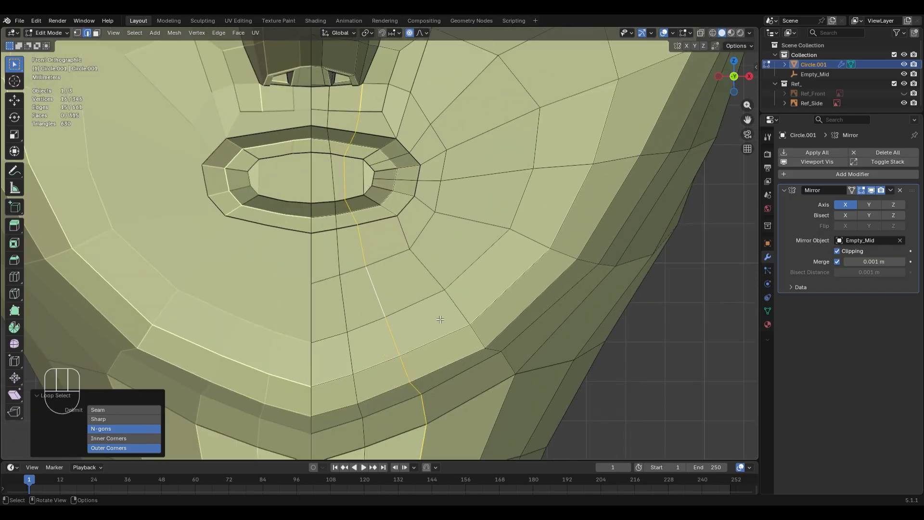
{"action": "scroll", "coordinate": [440, 319], "scroll_direction": "down", "scroll_amount": 3}
Delete the edge loop running from the mouth corner across the cheek and slide the neighbouring loop by a factor of 0.278
{"action": "middle_click_drag", "start_coordinate": [440, 320], "coordinate": [517, 348]}
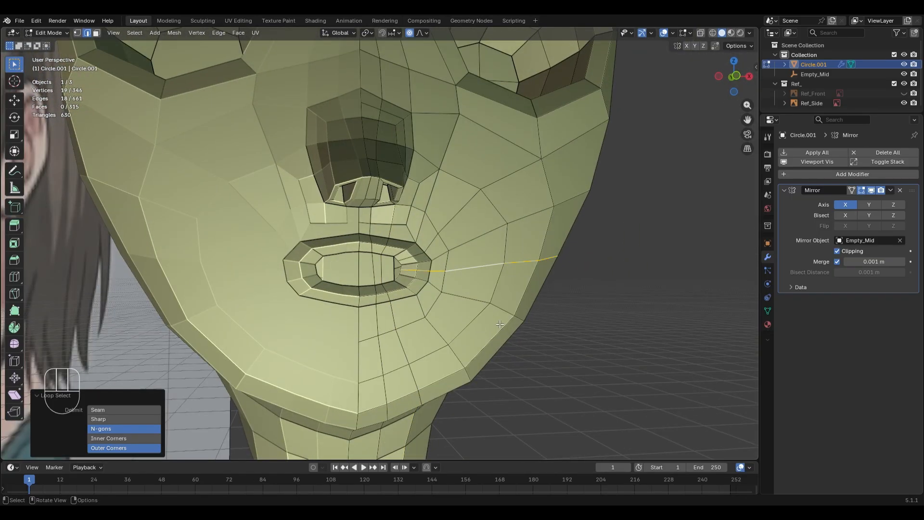
{"action": "key", "text": "KP_1"}
{"action": "middle_click_drag", "start_coordinate": [504, 316], "coordinate": [483, 312]}
{"action": "scroll", "coordinate": [485, 311], "scroll_direction": "up", "scroll_amount": 3}
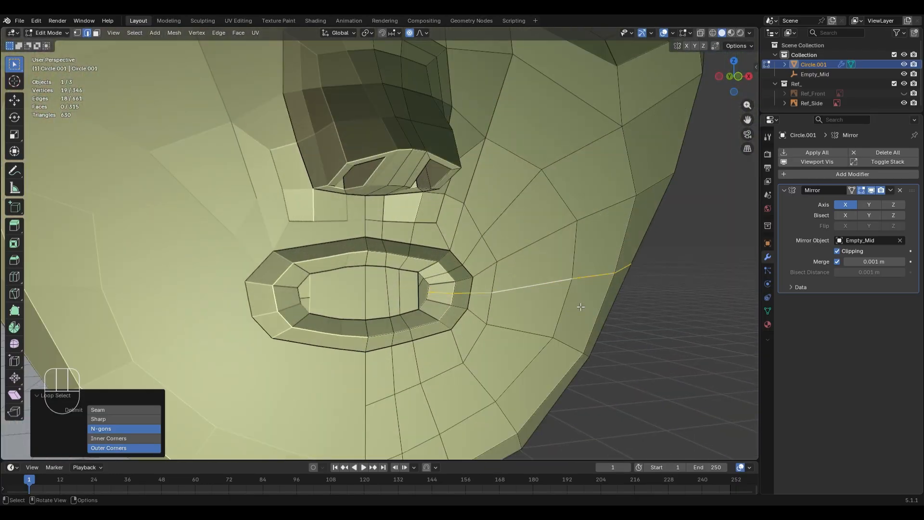
{"action": "key", "text": "x"}
{"action": "left_click", "coordinate": [592, 362]}
{"action": "key", "text": "g"}
{"action": "key", "text": "g"}
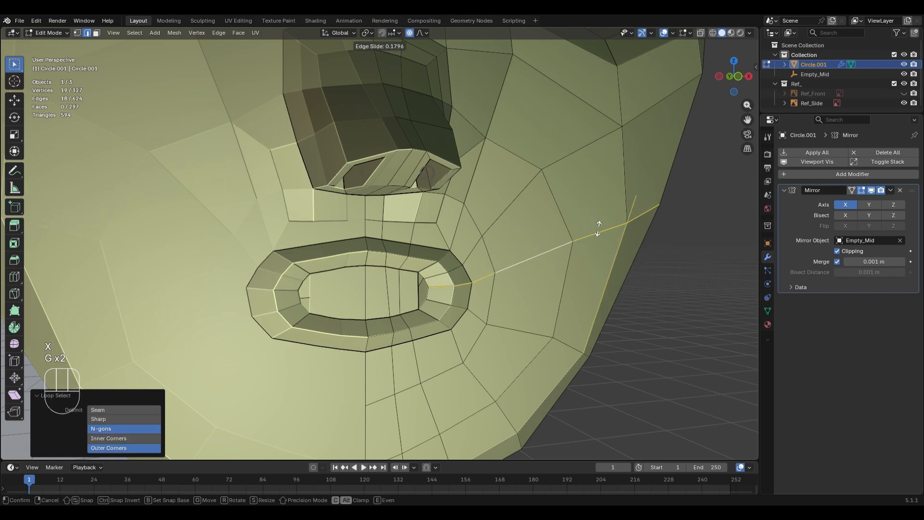
{"action": "left_click", "coordinate": [600, 239]}
{"action": "scroll", "coordinate": [553, 328], "scroll_direction": "up", "scroll_amount": 3}
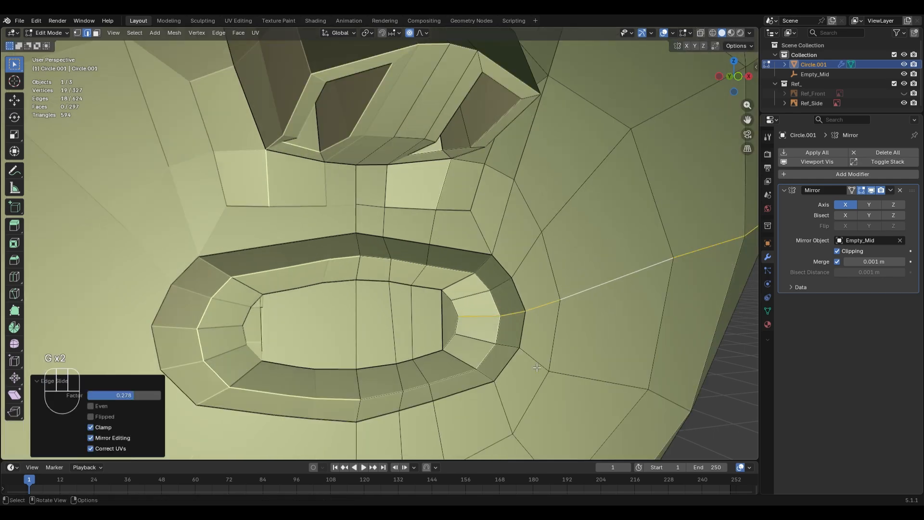
Fill the gap at the mouth corner with a face between the inner edges
{"action": "middle_click_drag", "start_coordinate": [528, 368], "coordinate": [506, 365]}
{"action": "left_click", "coordinate": [398, 326]}
{"action": "middle_click_drag", "start_coordinate": [400, 327], "coordinate": [417, 345]}
{"action": "key", "text": "f"}
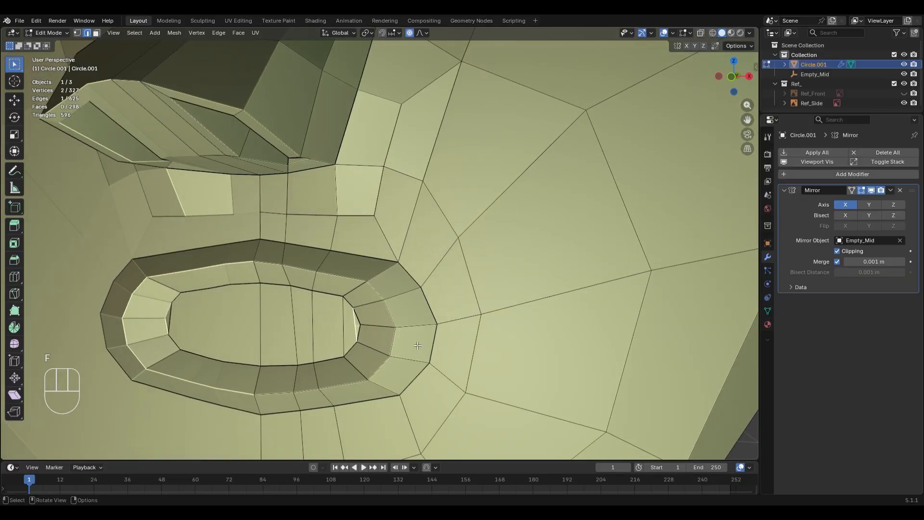
Undo the mouth-corner fill, the edge slide and the deletion of the cheek loop
{"action": "key", "text": "ctrl+z"}
{"action": "key", "text": "ctrl+z"}
{"action": "key", "text": "ctrl+z"}
{"action": "key", "text": "ctrl+z"}
{"action": "key", "text": "ctrl+z"}
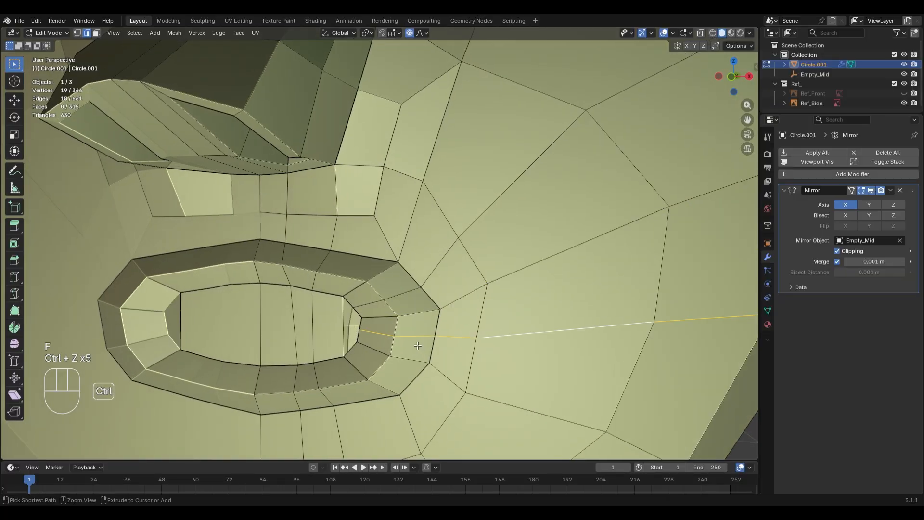
Fill a face between the mouth strip's end edge and the opposite inner edge at the mouth corner
{"action": "left_click", "coordinate": [363, 329]}
{"action": "middle_click_drag", "start_coordinate": [363, 329], "coordinate": [403, 365]}
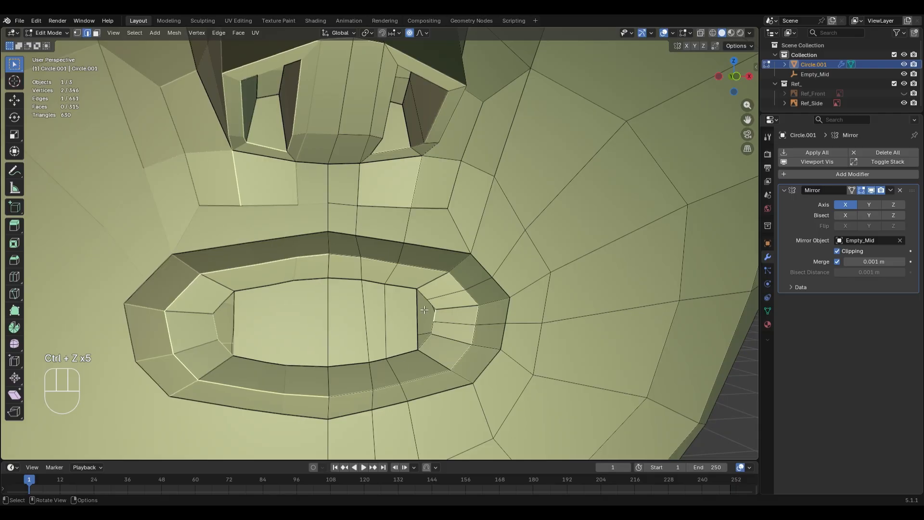
{"action": "left_click", "coordinate": [426, 346], "text": "shift"}
{"action": "key", "text": "f"}
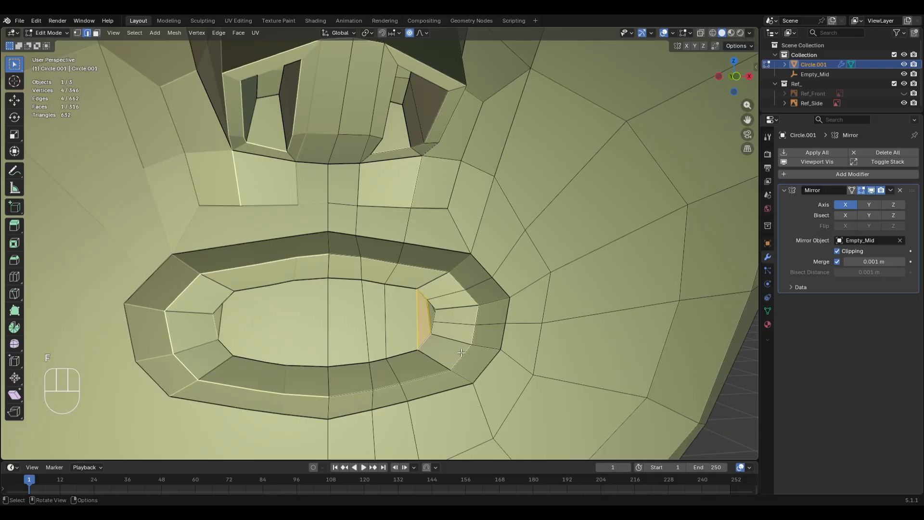
Move the two inner vertices at the mouth corner outward with a small proportional falloff
{"action": "key", "text": "g"}
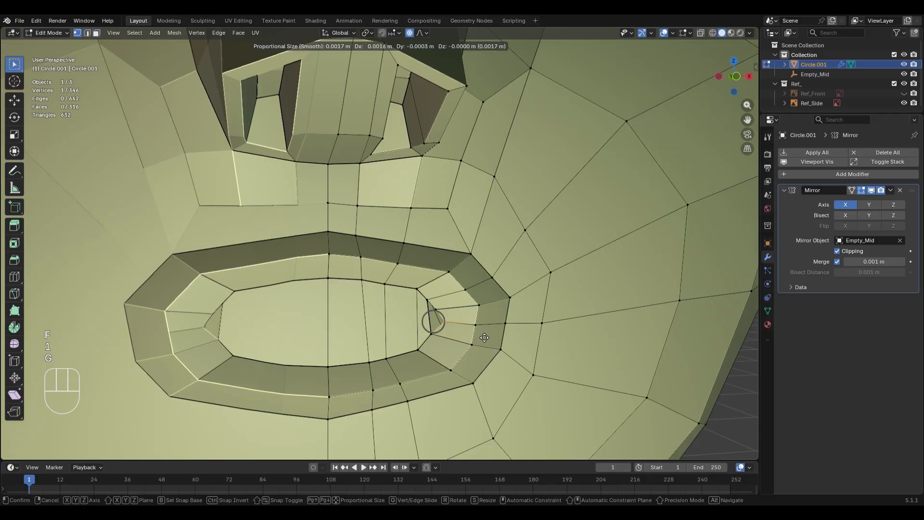
{"action": "left_click", "coordinate": [480, 340]}
{"action": "left_click", "coordinate": [445, 313]}
{"action": "key", "text": "g"}
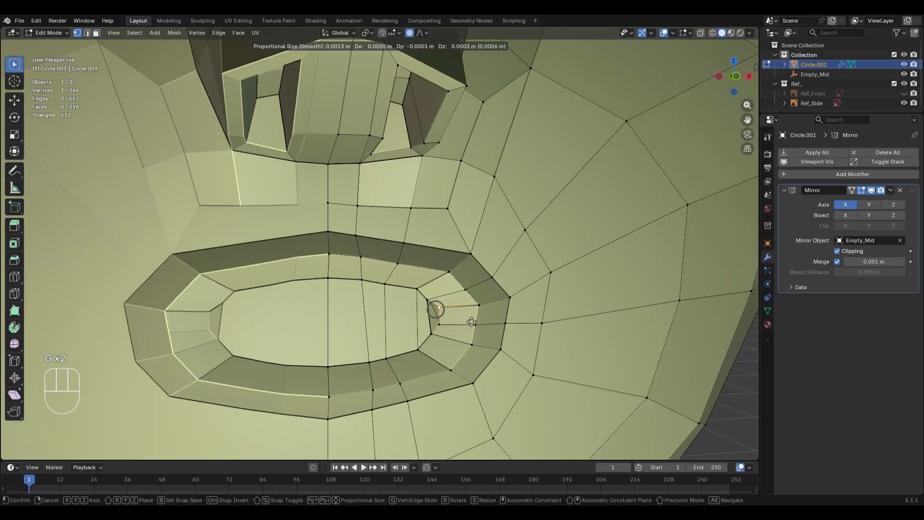
{"action": "left_click", "coordinate": [473, 322]}
Preview loop cuts around the mouth corner in edge mode to check how the edges flow
{"action": "key", "text": "2"}
{"action": "key", "text": "ctrl+r"}
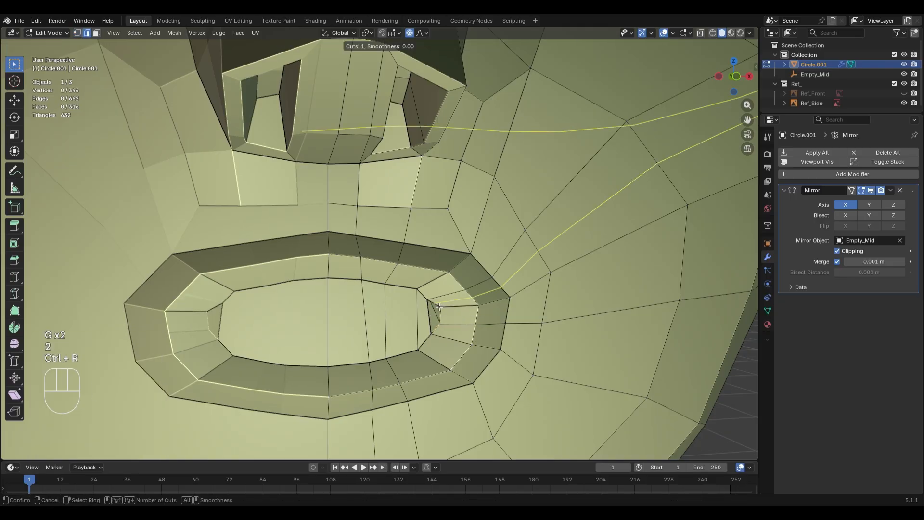
{"action": "right_click", "coordinate": [439, 307]}
{"action": "key", "text": "ctrl+r"}
{"action": "right_click", "coordinate": [449, 332]}
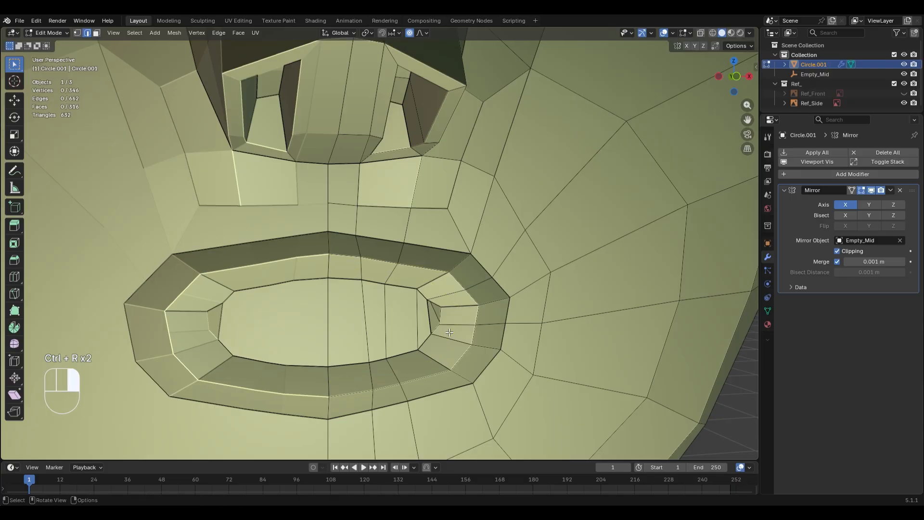
{"action": "key", "text": "ctrl+r"}
{"action": "right_click", "coordinate": [431, 325]}
{"action": "key", "text": "ctrl+r"}
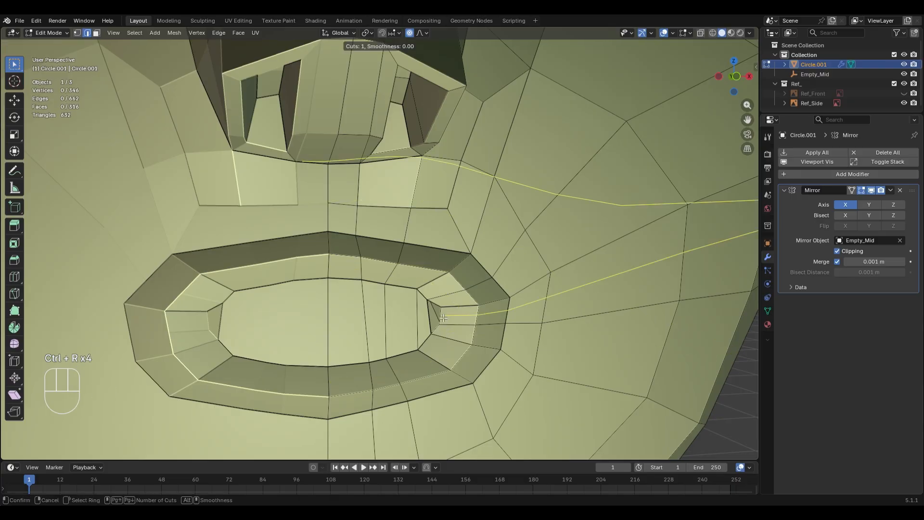
{"action": "right_click", "coordinate": [415, 319]}
{"action": "key", "text": "ctrl+r"}
{"action": "right_click", "coordinate": [454, 324]}
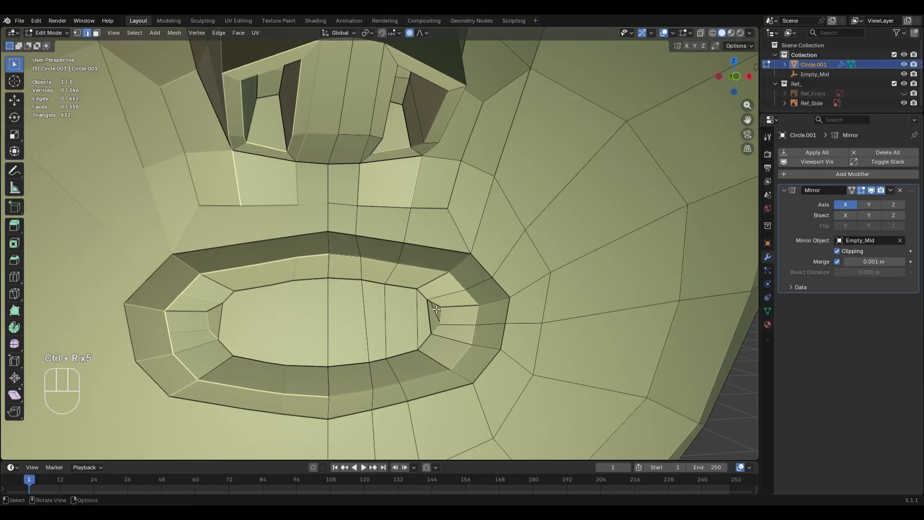
Fill the remaining gap at the mouth corner and check with loop cut previews that loops run through the mouth
{"action": "key", "text": "ctrl+r"}
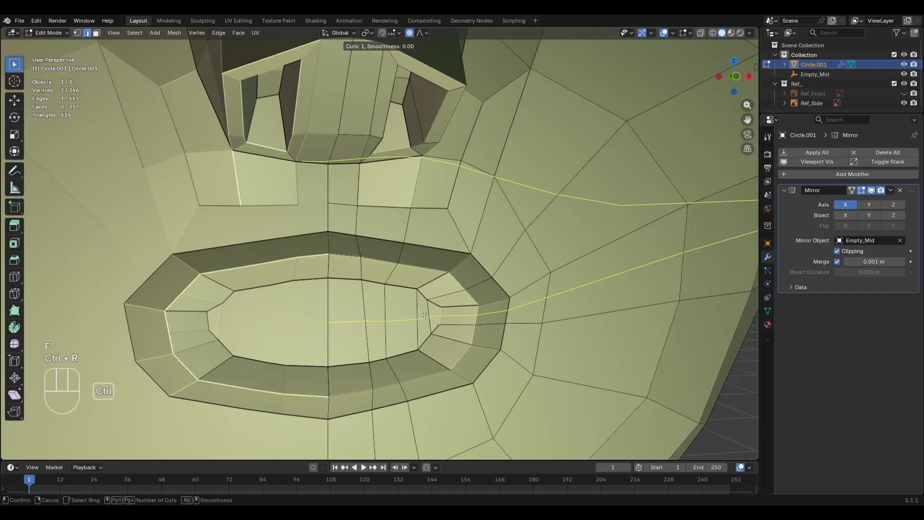
{"action": "right_click", "coordinate": [425, 315]}
{"action": "middle_click_drag", "start_coordinate": [425, 315], "coordinate": [462, 365]}
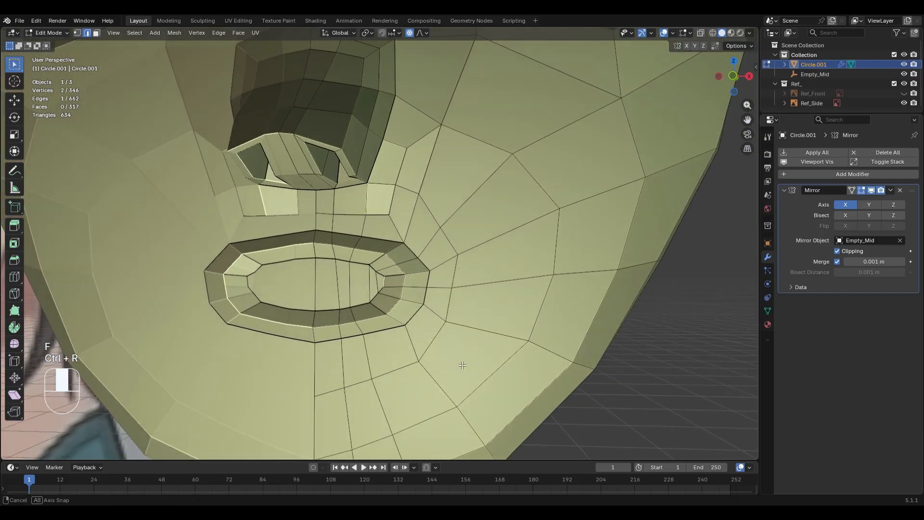
{"action": "key", "text": "ctrl+r"}
{"action": "right_click", "coordinate": [404, 279]}
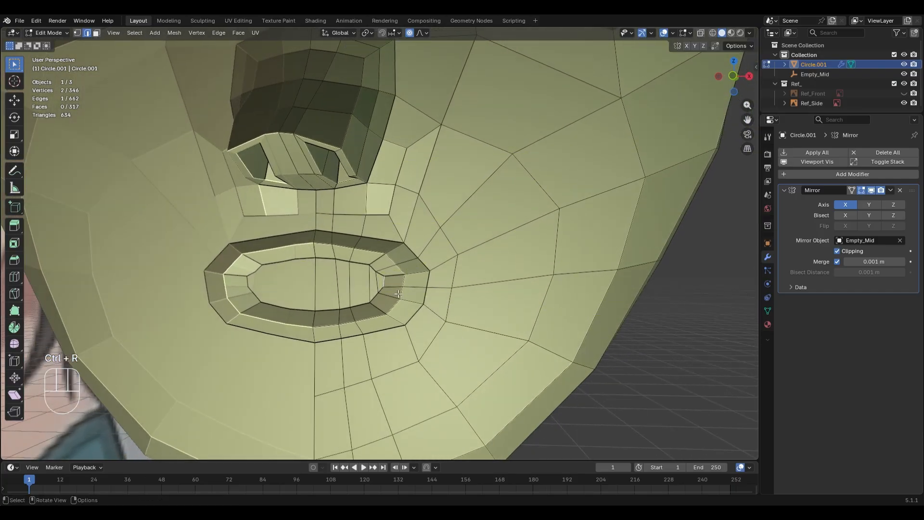
{"action": "middle_click_drag", "start_coordinate": [405, 280], "coordinate": [415, 328]}
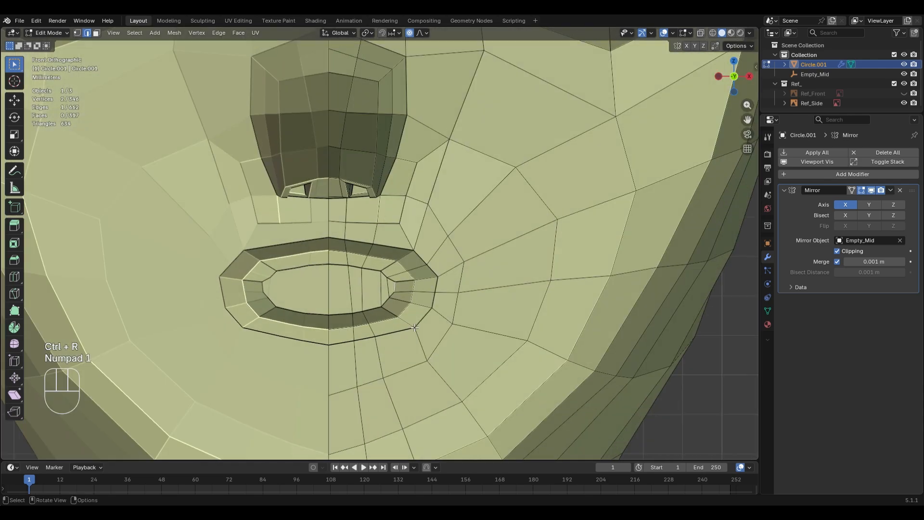
Switch to Sculpt Mode in front view and smooth the lips with a resized Smooth brush
{"action": "key", "text": "KP_1"}
{"action": "scroll", "coordinate": [414, 327], "scroll_direction": "up", "scroll_amount": 3}
{"action": "key", "text": "ctrl+Tab"}
{"action": "key", "text": "s"}
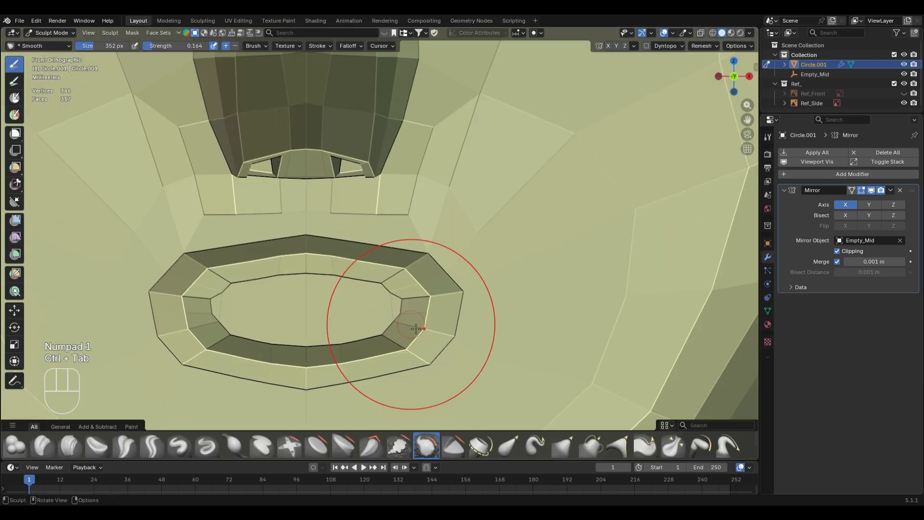
{"action": "key", "text": "f"}
{"action": "left_click", "coordinate": [315, 280]}
{"action": "mouse_move", "coordinate": [334, 263]}
{"action": "left_mouse_down"}
{"action": "mouse_move", "coordinate": [375, 268]}
{"action": "mouse_move", "coordinate": [413, 351]}
{"action": "mouse_move", "coordinate": [376, 368]}
{"action": "mouse_move", "coordinate": [386, 367]}
{"action": "left_mouse_up"}
Inflate the upper and lower lips with the Inflate/Deflate brush at 138 px and strength 0.500
{"action": "key", "text": "i"}
{"action": "left_click_drag", "start_coordinate": [328, 270], "coordinate": [379, 281]}
{"action": "key", "text": "f"}
{"action": "left_click", "coordinate": [323, 277]}
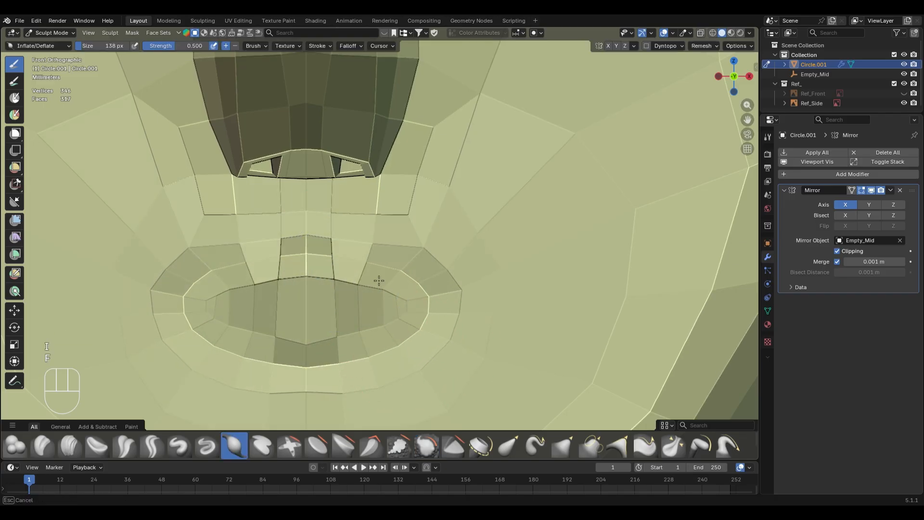
{"action": "left_click_drag", "start_coordinate": [463, 363], "coordinate": [366, 379]}
Return to Edit Mode and add two centred loop cuts around the lips, one in the outer ring and one in the inner ring
{"action": "key", "text": "Tab"}
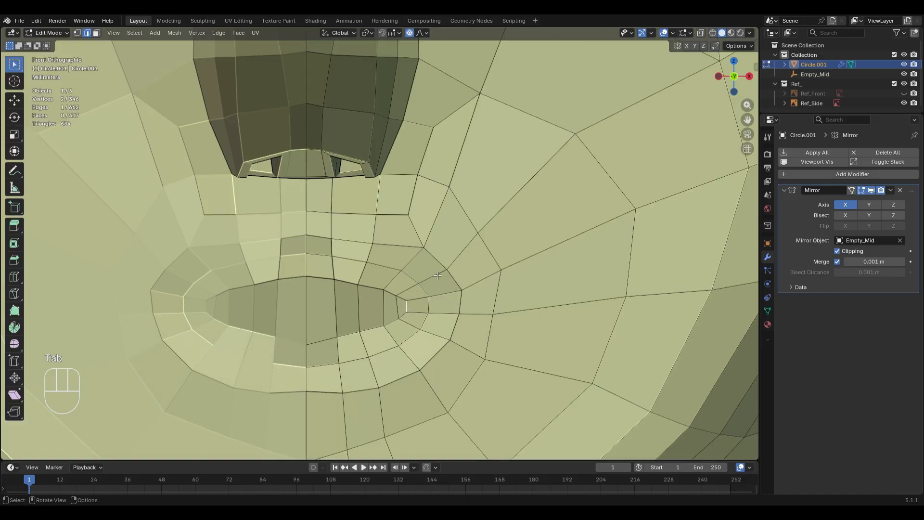
{"action": "key", "text": "ctrl+r"}
{"action": "left_click", "coordinate": [436, 277]}
{"action": "right_click", "coordinate": [433, 279]}
{"action": "key", "text": "ctrl+r"}
{"action": "left_click", "coordinate": [401, 295]}
{"action": "right_click", "coordinate": [402, 332]}
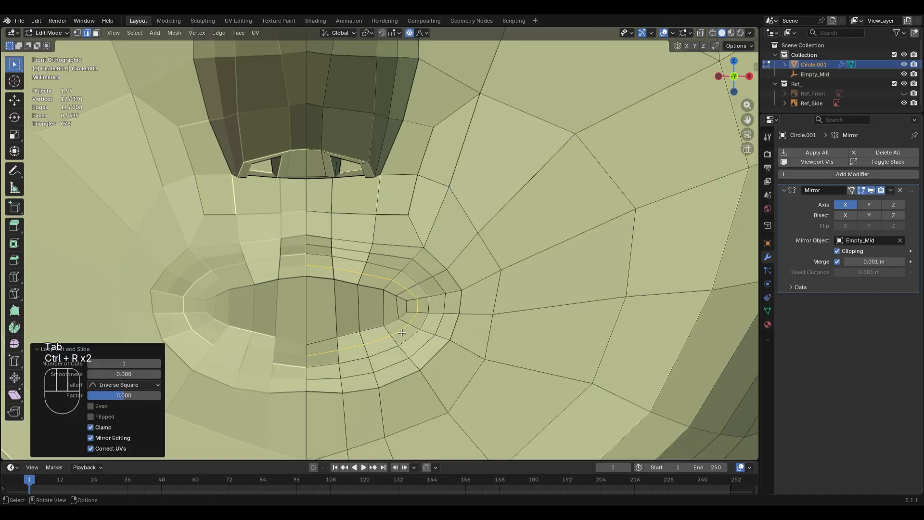
Select the row of faces filling the mouth opening and scale it down to about 0.75
{"action": "key", "text": "3"}
{"action": "left_click", "coordinate": [332, 306]}
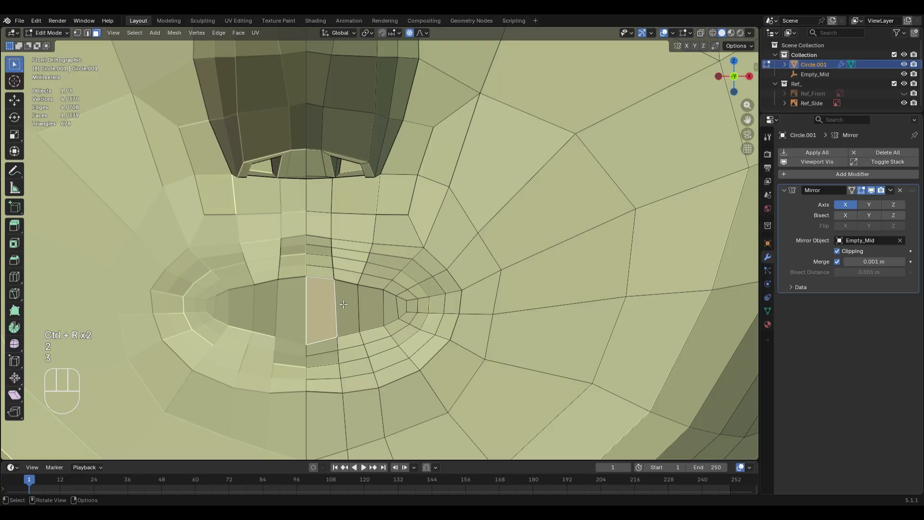
{"action": "left_click", "coordinate": [406, 313], "text": "ctrl"}
{"action": "key", "text": "s"}
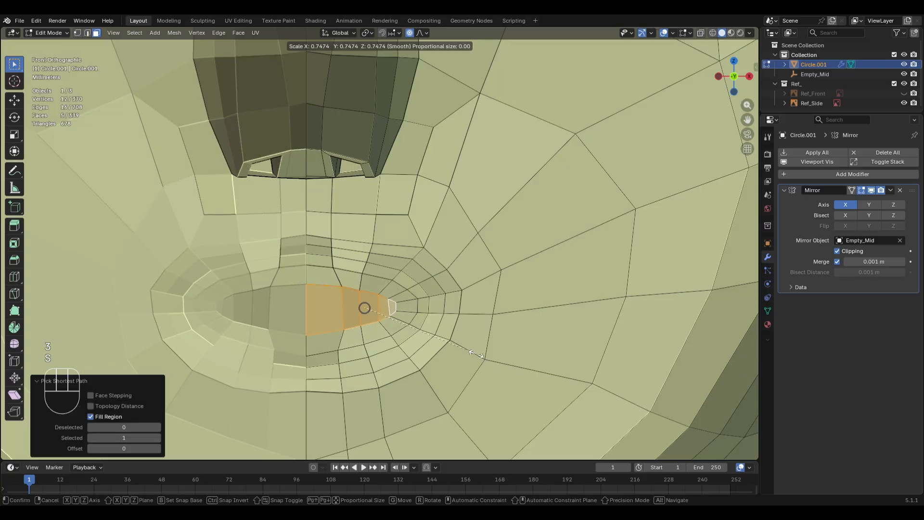
{"action": "left_click", "coordinate": [476, 355]}
Move the mouth-opening faces about -0.0017 m along X and rotate them by about 4 degrees
{"action": "key", "text": "g"}
{"action": "key", "text": "x"}
{"action": "left_click", "coordinate": [499, 347]}
{"action": "key", "text": "r"}
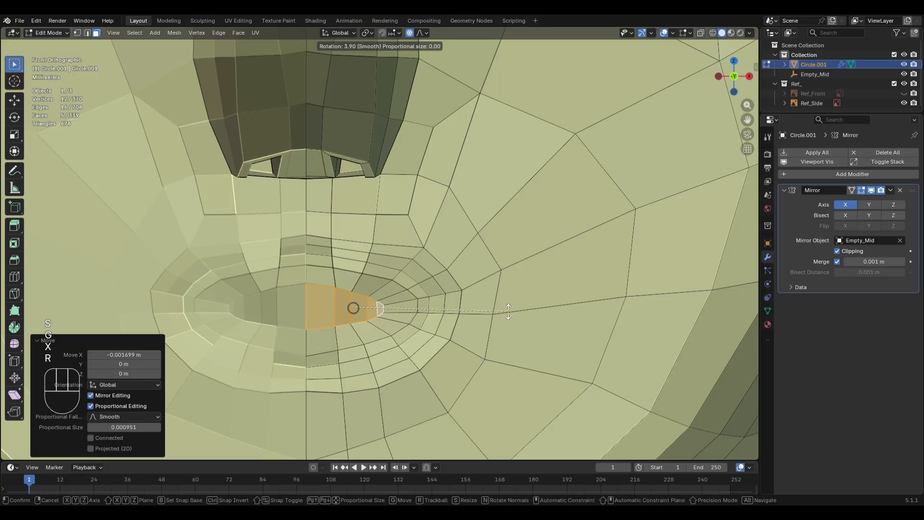
{"action": "left_click", "coordinate": [509, 314]}
{"action": "middle_click_drag", "start_coordinate": [501, 340], "coordinate": [465, 338]}
{"action": "key", "text": "2"}
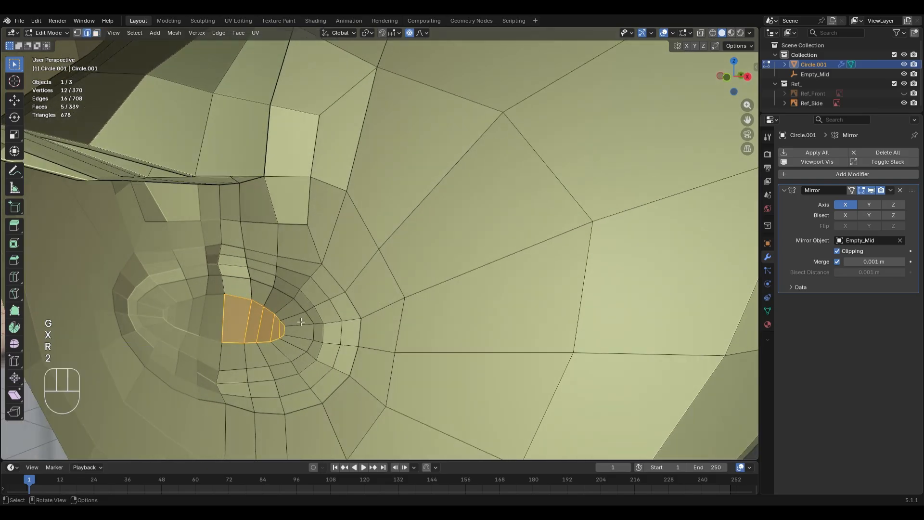
Select the inner lip edge loop around the mouth opening and move it about -0.002 m along Y with proportional editing
{"action": "left_click", "coordinate": [278, 296], "text": "alt"}
{"action": "key", "text": "g"}
{"action": "key", "text": "y"}
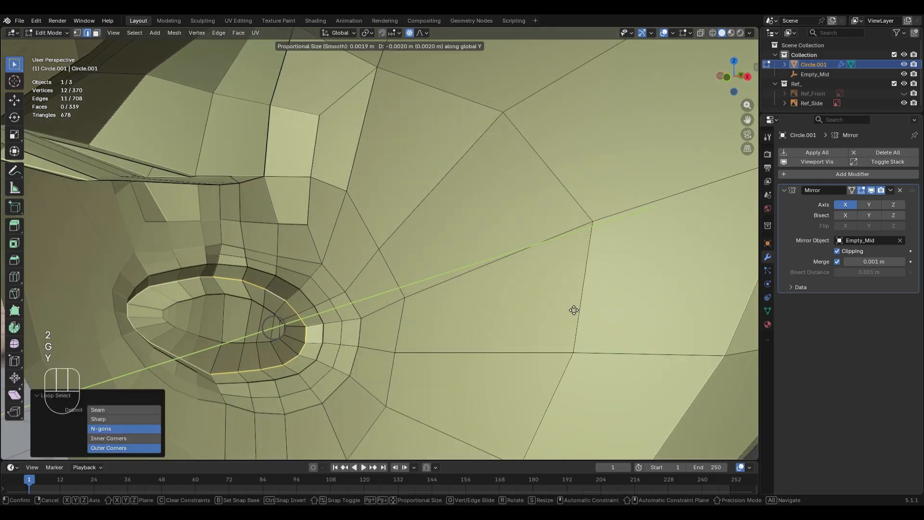
{"action": "scroll", "coordinate": [574, 310], "scroll_direction": "down", "scroll_amount": 7}
{"action": "left_click", "coordinate": [574, 310]}
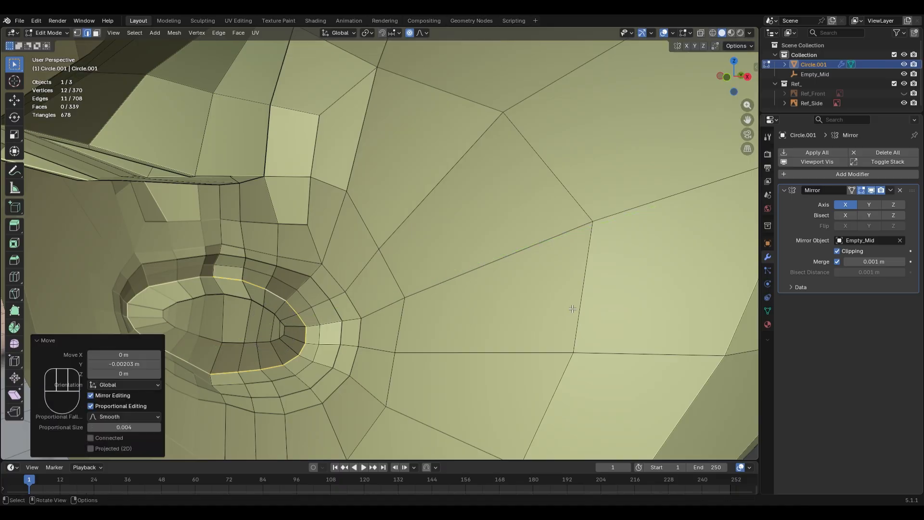
{"action": "middle_click_drag", "start_coordinate": [572, 310], "coordinate": [541, 314]}
{"action": "left_click", "coordinate": [528, 333]}
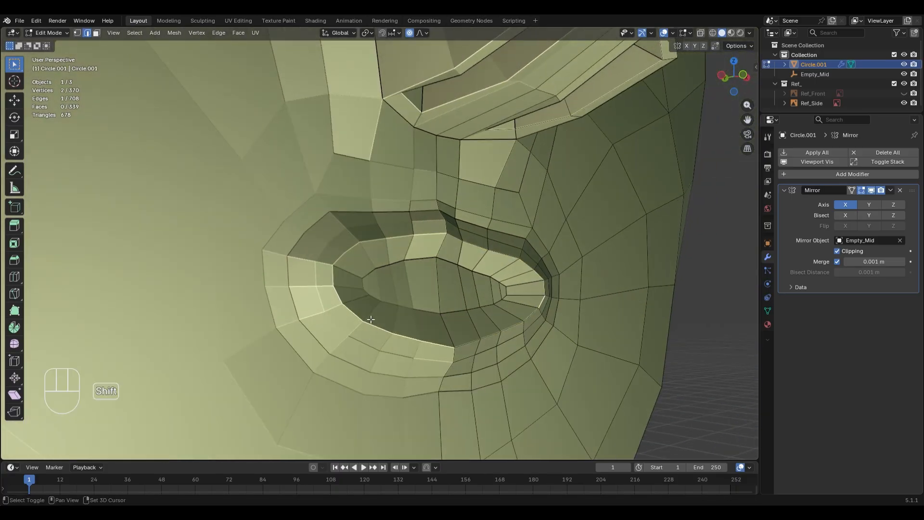
{"action": "middle_click_drag", "start_coordinate": [489, 330], "coordinate": [530, 331]}
{"action": "key", "text": "h"}
{"action": "key", "text": "u"}
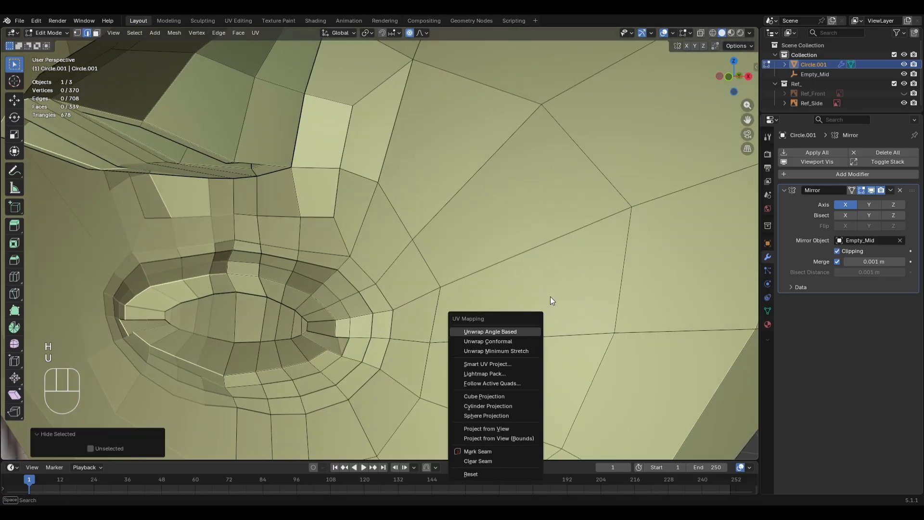
{"action": "middle_click_drag", "start_coordinate": [550, 297], "coordinate": [399, 298]}
{"action": "key", "text": "ctrl+z"}
Try to move the two selected lip edges near the mouth corner about 0.003 m along Y
{"action": "key", "text": "g"}
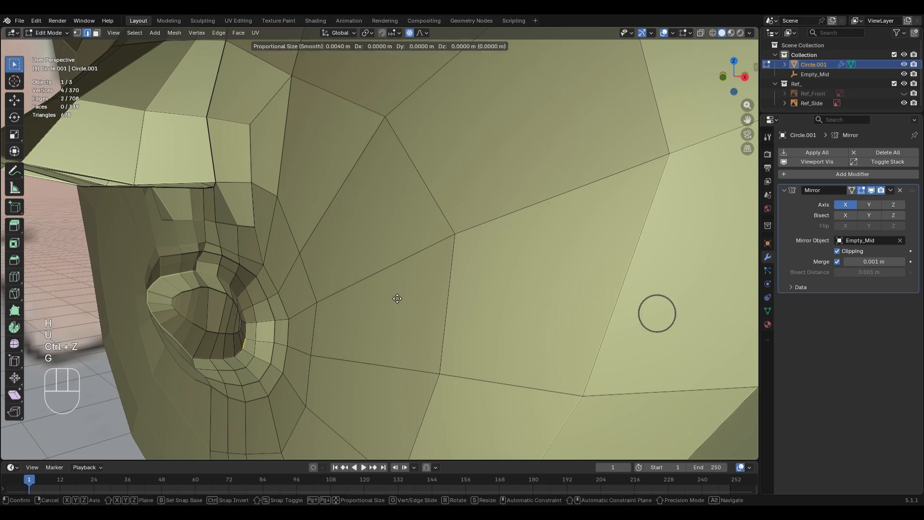
{"action": "key", "text": "y"}
{"action": "scroll", "coordinate": [404, 298], "scroll_direction": "down", "scroll_amount": 3}
{"action": "left_click", "coordinate": [406, 297]}
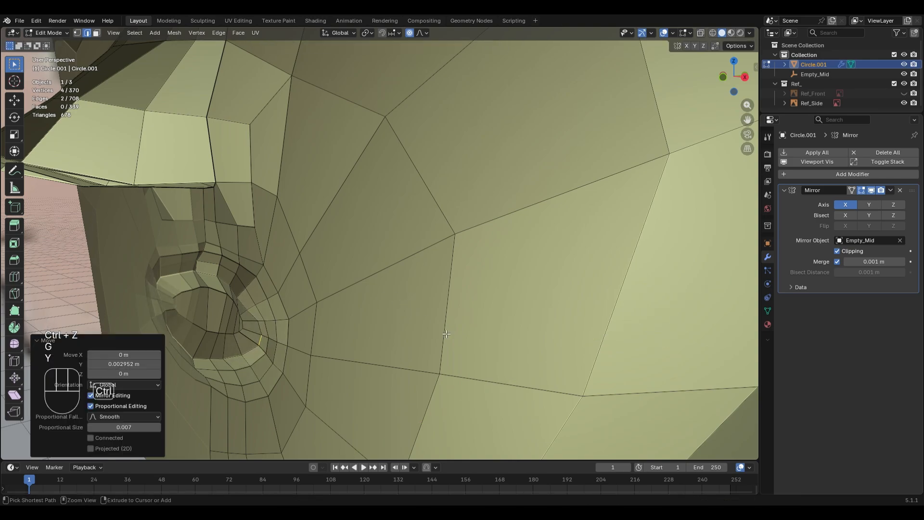
{"action": "middle_click_drag", "start_coordinate": [407, 297], "coordinate": [437, 297]}
Select the edge path along the lower lip up to the mouth corner and move it about 0.0042 m along Y
{"action": "left_click", "coordinate": [481, 279]}
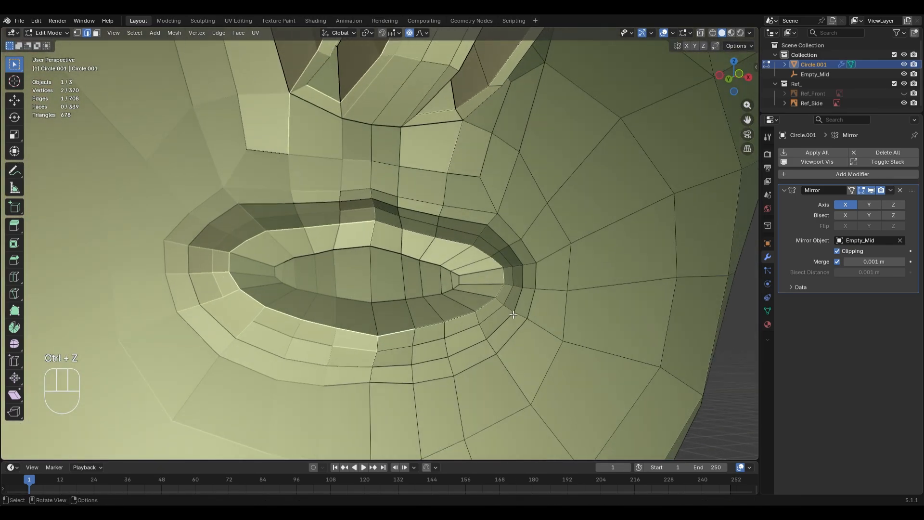
{"action": "left_click", "coordinate": [499, 307], "text": "ctrl+shift"}
{"action": "middle_click_drag", "start_coordinate": [498, 307], "coordinate": [393, 358]}
{"action": "key", "text": "g"}
{"action": "key", "text": "y"}
{"action": "scroll", "coordinate": [484, 310], "scroll_direction": "down", "scroll_amount": 3}
{"action": "left_click", "coordinate": [489, 308]}
Select the full lip edge loop and move it about -0.0011 m along Y with a proportional size of 0.005
{"action": "key", "text": "2"}
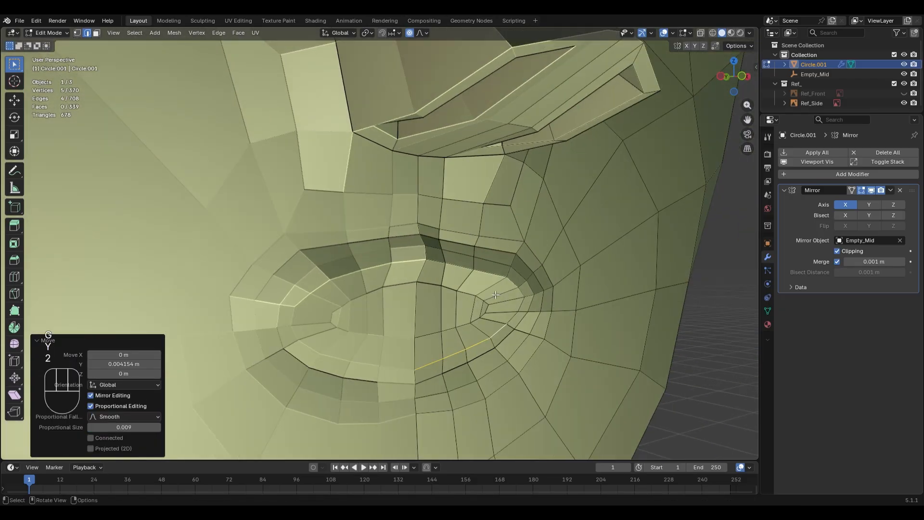
{"action": "left_click", "coordinate": [484, 272], "text": "alt"}
{"action": "middle_click_drag", "start_coordinate": [484, 274], "coordinate": [524, 281]}
{"action": "key", "text": "g"}
{"action": "key", "text": "y"}
{"action": "scroll", "coordinate": [523, 282], "scroll_direction": "up", "scroll_amount": 7}
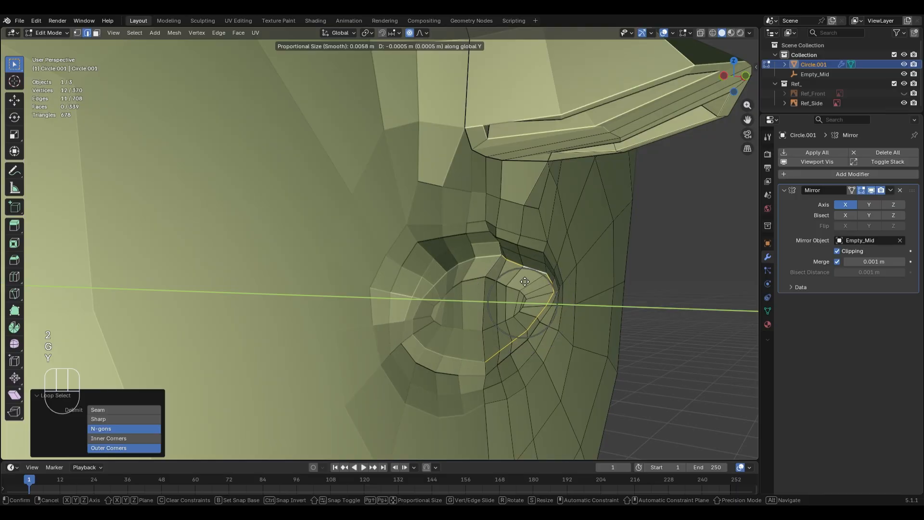
{"action": "left_click", "coordinate": [526, 280]}
{"action": "middle_click_drag", "start_coordinate": [533, 263], "coordinate": [495, 265]}
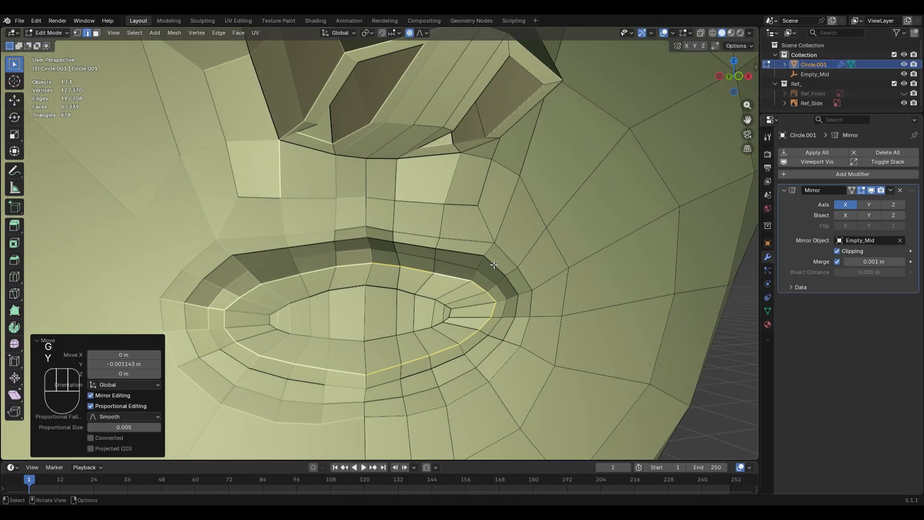
Select the edge loop along the ridge of the lips and move it about -0.002 m along Y
{"action": "key", "text": "2"}
{"action": "left_click", "coordinate": [471, 266], "text": "alt"}
{"action": "key", "text": "g"}
{"action": "key", "text": "y"}
{"action": "left_click", "coordinate": [555, 277]}
{"action": "scroll", "coordinate": [555, 278], "scroll_direction": "down", "scroll_amount": 2}
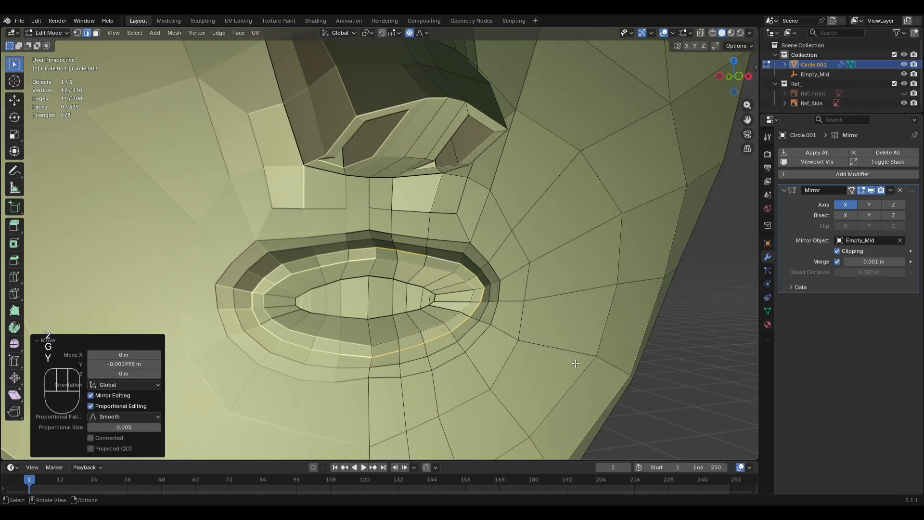
Switch to Sculpt Mode with the Smooth brush and set the brush size to 226 px
{"action": "middle_click_drag", "start_coordinate": [554, 280], "coordinate": [542, 341]}
{"action": "scroll", "coordinate": [542, 341], "scroll_direction": "down", "scroll_amount": 4}
{"action": "key", "text": "KP_1"}
{"action": "scroll", "coordinate": [541, 337], "scroll_direction": "up", "scroll_amount": 6}
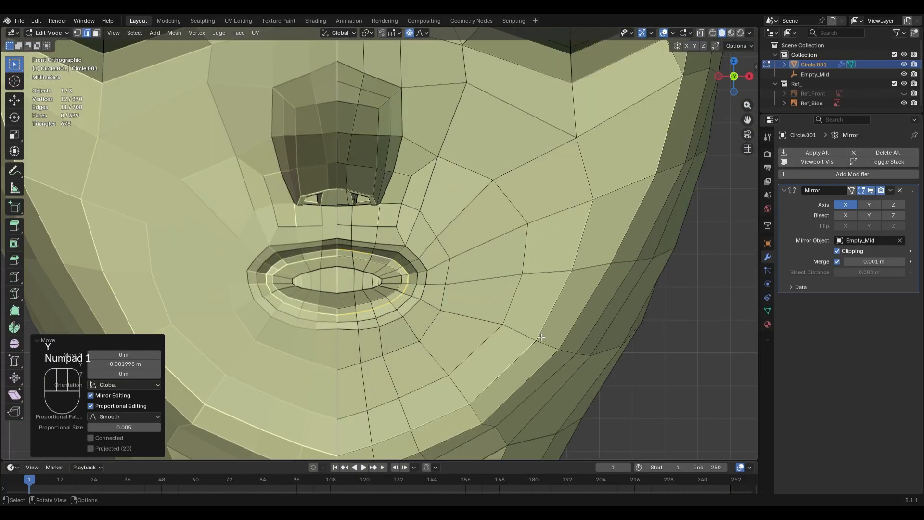
{"action": "key", "text": "ctrl+Tab"}
{"action": "key", "text": "s"}
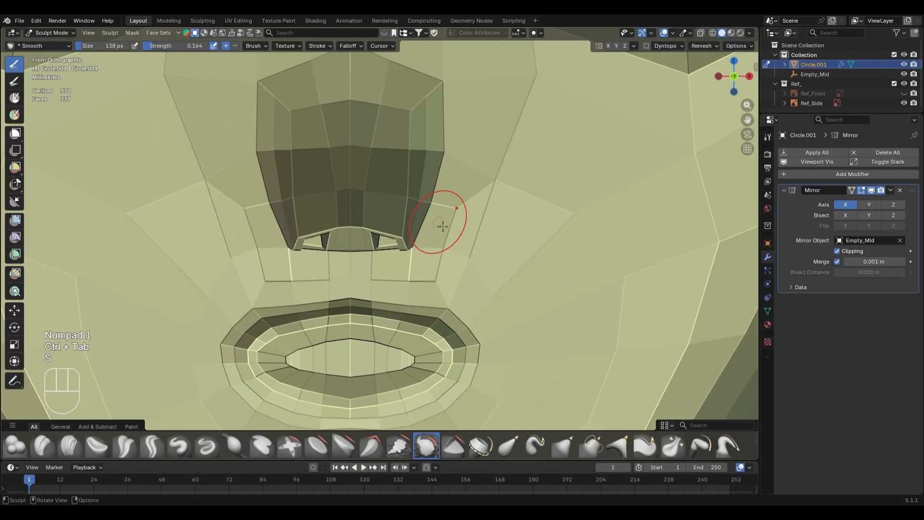
{"action": "key", "text": "f"}
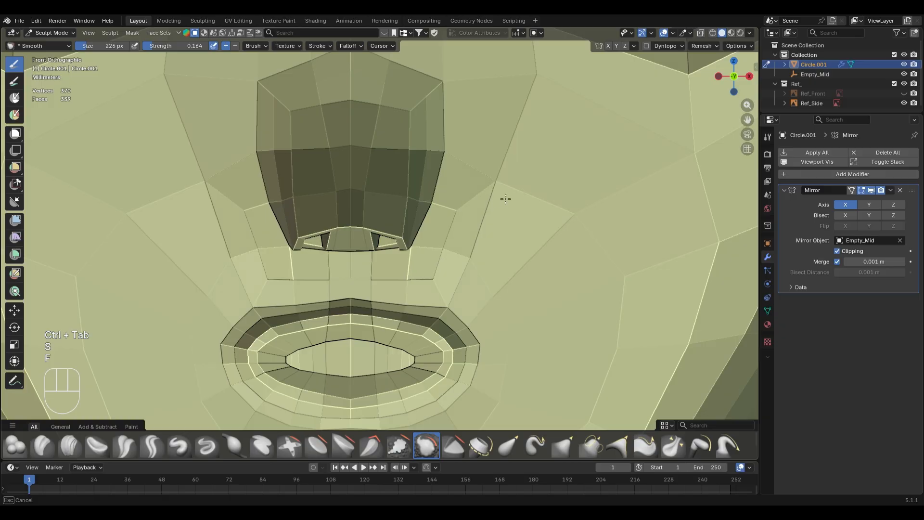
{"action": "scroll", "coordinate": [448, 145], "scroll_direction": "down", "scroll_amount": 2}
{"action": "middle_click_drag", "start_coordinate": [427, 128], "coordinate": [464, 252], "text": "shift"}
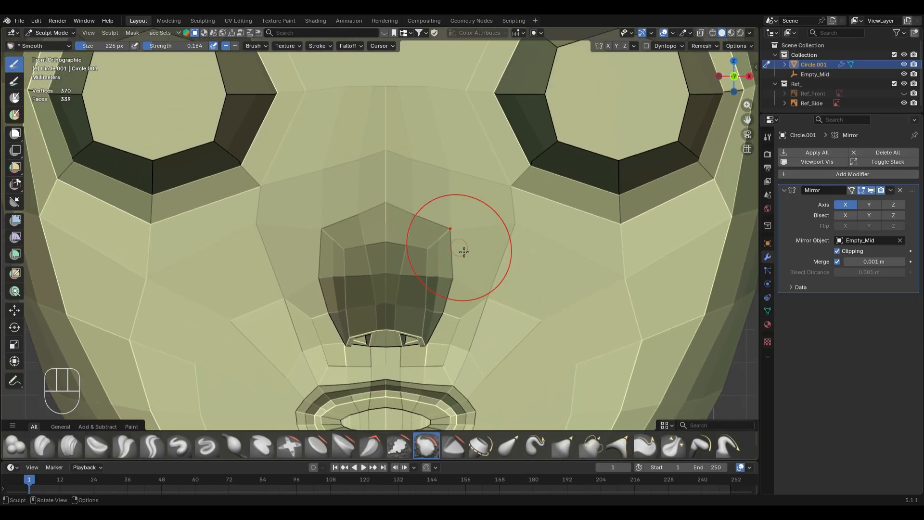
Smooth the cheek and jaw areas of the head with the Smooth brush at strength 0.164
{"action": "scroll", "coordinate": [515, 241], "scroll_direction": "down", "scroll_amount": 2}
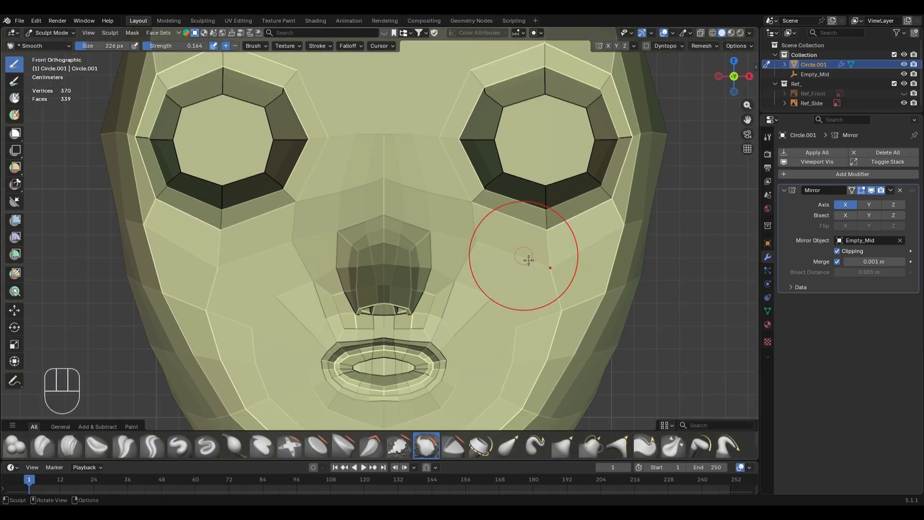
{"action": "middle_click_drag", "start_coordinate": [527, 264], "coordinate": [457, 232], "text": "shift"}
{"action": "left_click_drag", "start_coordinate": [458, 231], "coordinate": [466, 319]}
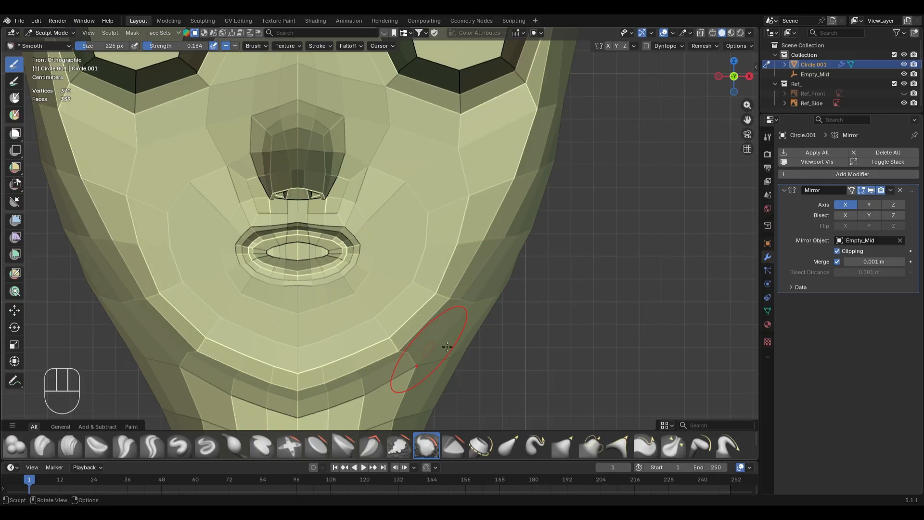
{"action": "scroll", "coordinate": [448, 347], "scroll_direction": "down", "scroll_amount": 2}
{"action": "middle_click_drag", "start_coordinate": [448, 346], "coordinate": [430, 312]}
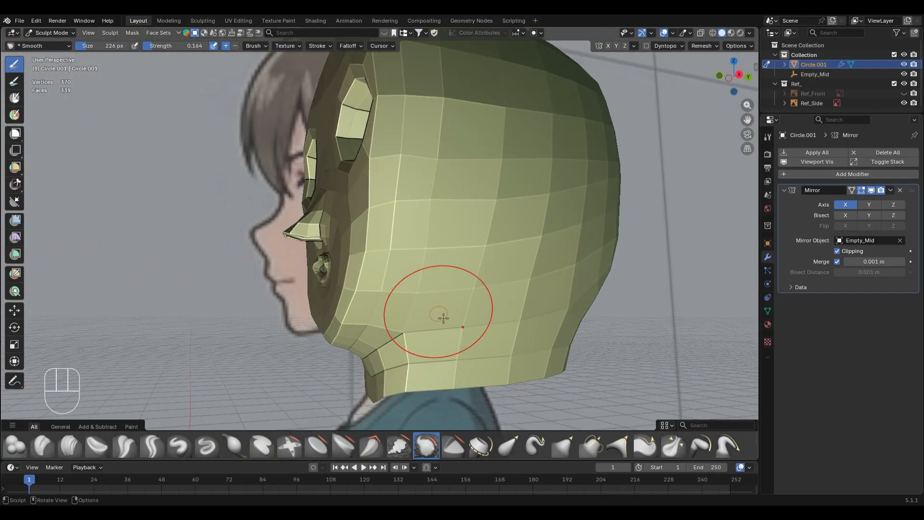
{"action": "left_click_drag", "start_coordinate": [444, 317], "coordinate": [414, 336]}
{"action": "middle_click_drag", "start_coordinate": [376, 320], "coordinate": [500, 333]}
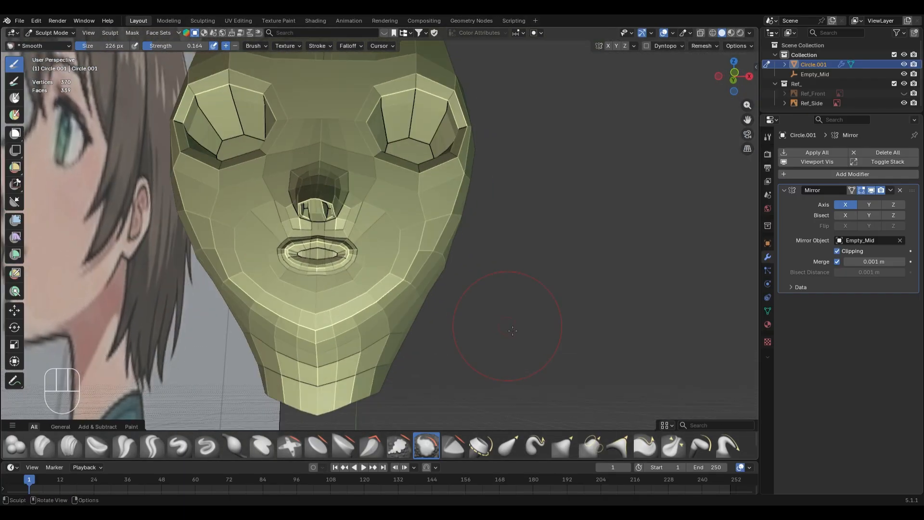
{"action": "mouse_move", "coordinate": [395, 356]}
{"action": "middle_mouse_down"}
{"action": "mouse_move", "coordinate": [433, 332]}
{"action": "mouse_move", "coordinate": [452, 333]}
{"action": "mouse_move", "coordinate": [433, 359]}
{"action": "mouse_move", "coordinate": [289, 299]}
{"action": "middle_mouse_up"}
Return to Edit Mode and move the selected lip loop about -0.0063 m along Y with a proportional size of 0.043
{"action": "key", "text": "Tab"}
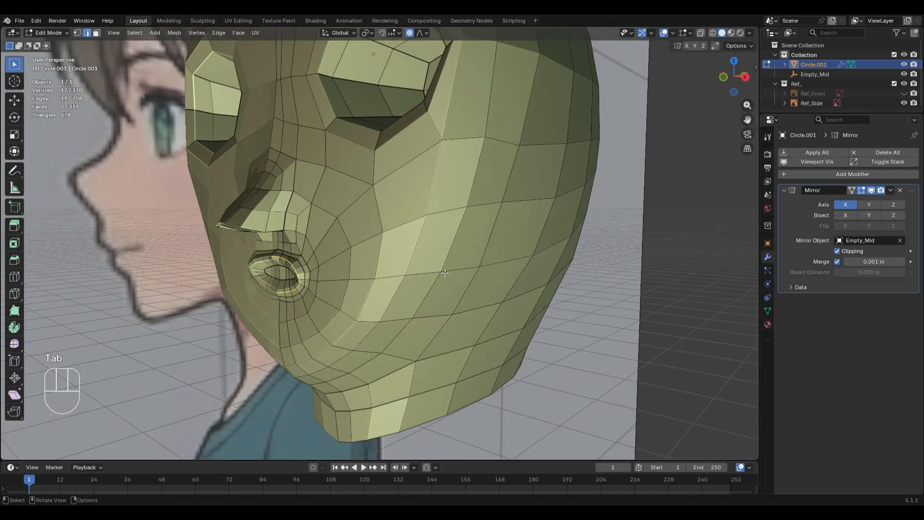
{"action": "key", "text": "g"}
{"action": "key", "text": "y"}
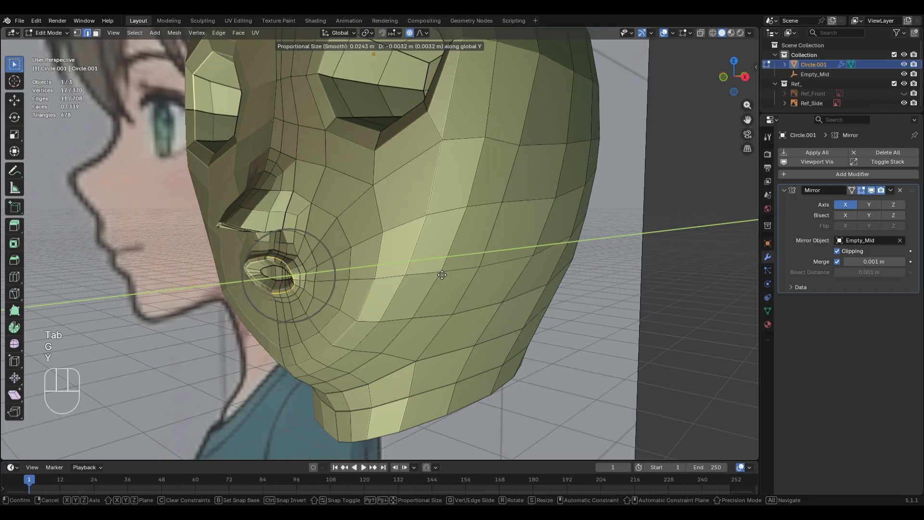
{"action": "scroll", "coordinate": [441, 275], "scroll_direction": "down", "scroll_amount": 2}
{"action": "left_click", "coordinate": [438, 275]}
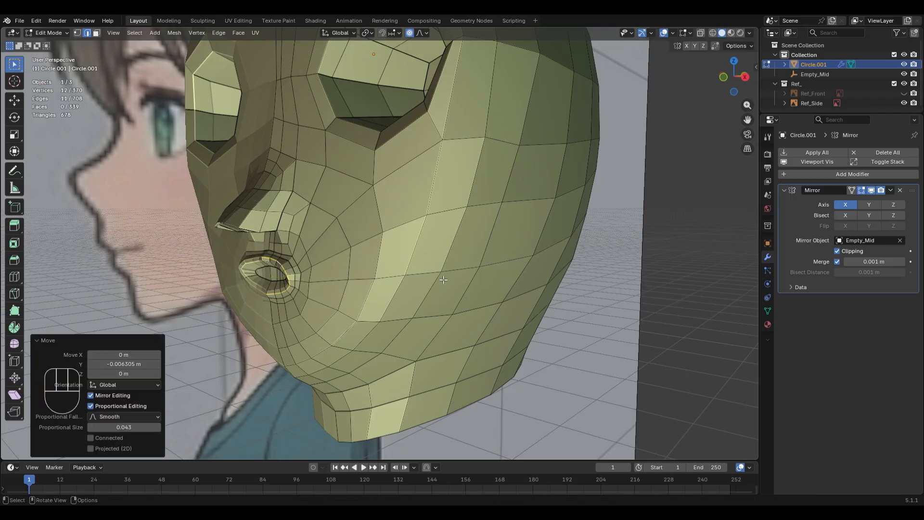
Try to rotate the lip loop about -7.9 degrees against the side reference in X-ray view
{"action": "key", "text": "KP_3"}
{"action": "key", "text": "alt+z"}
{"action": "key", "text": "alt+z"}
{"action": "scroll", "coordinate": [443, 280], "scroll_direction": "down", "scroll_amount": 3}
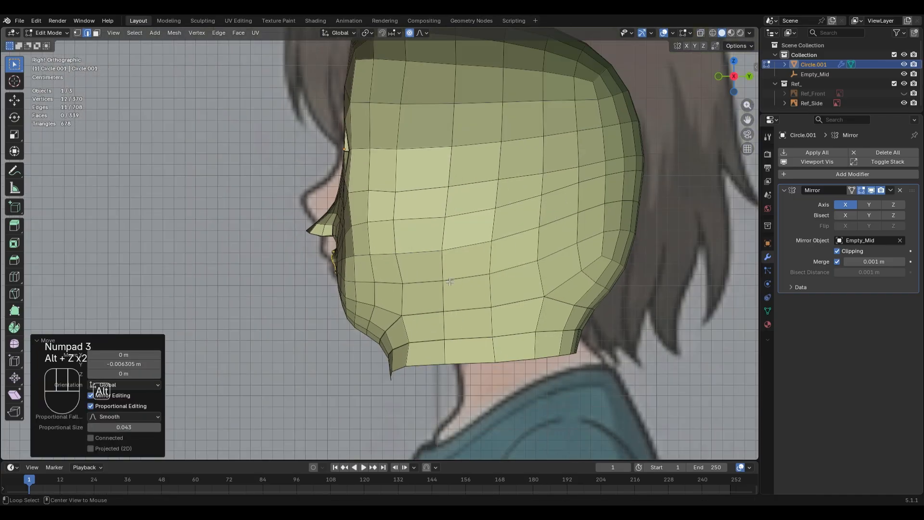
{"action": "key", "text": "alt+z"}
{"action": "scroll", "coordinate": [511, 379], "scroll_direction": "up", "scroll_amount": 4}
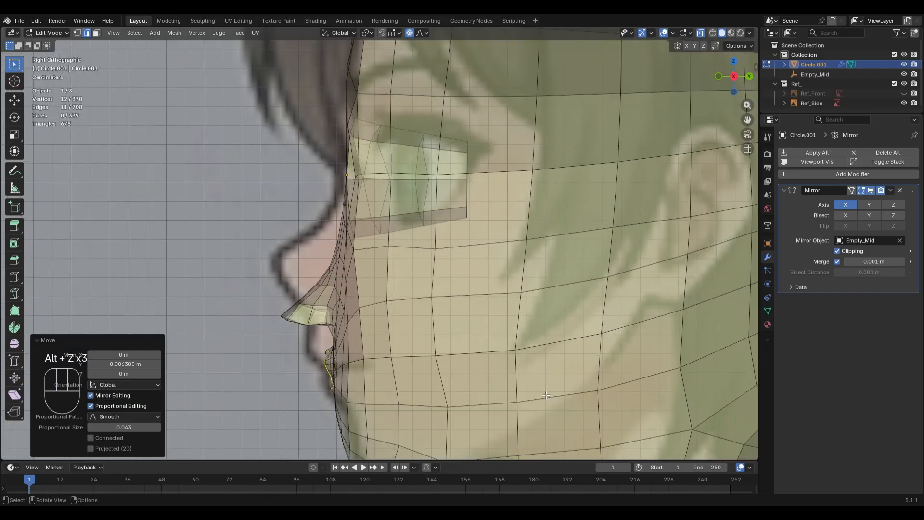
{"action": "key", "text": "r"}
{"action": "left_click", "coordinate": [551, 350]}
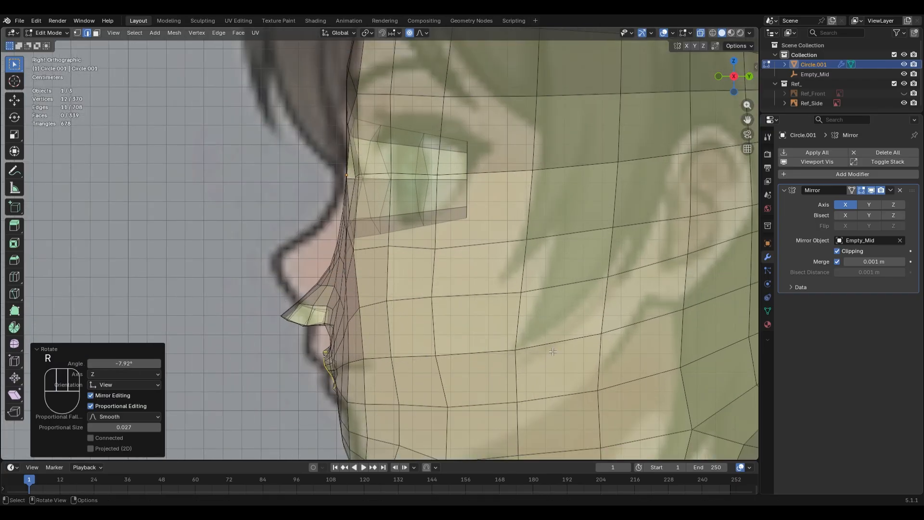
{"action": "key", "text": "ctrl+z"}
Select the nose tip in X-ray side view and move it about -0.0083 m in Y and 0.0173 m in Z, proportional size 0.076
{"action": "middle_click_drag", "start_coordinate": [352, 332], "coordinate": [391, 320]}
{"action": "key", "text": "1"}
{"action": "scroll", "coordinate": [391, 320], "scroll_direction": "up", "scroll_amount": 2}
{"action": "key", "text": "2"}
{"action": "key", "text": "alt+z"}
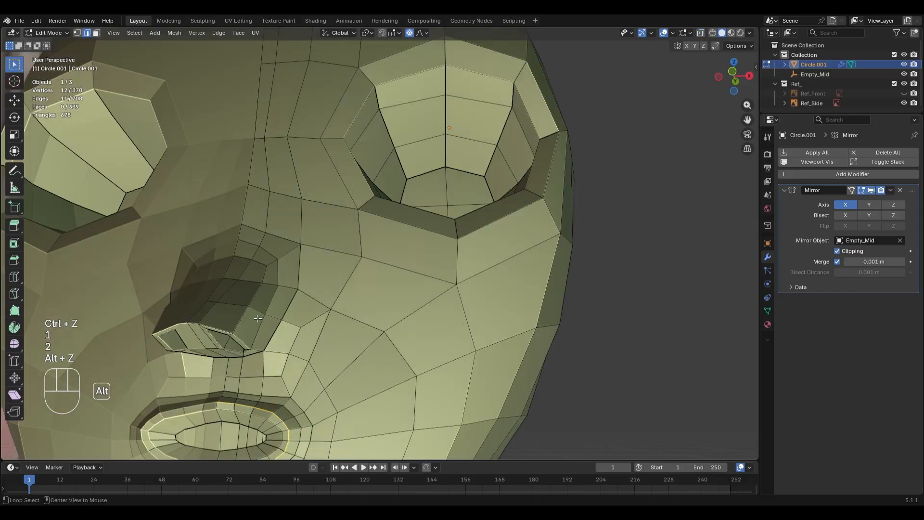
{"action": "key", "text": "KP_3"}
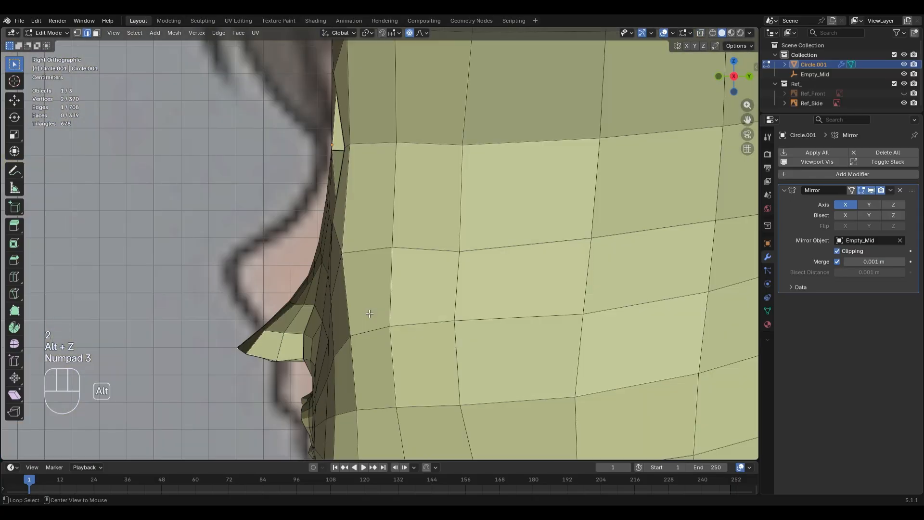
{"action": "key", "text": "alt+z"}
{"action": "left_click_drag", "start_coordinate": [221, 269], "coordinate": [305, 396]}
{"action": "key", "text": "g"}
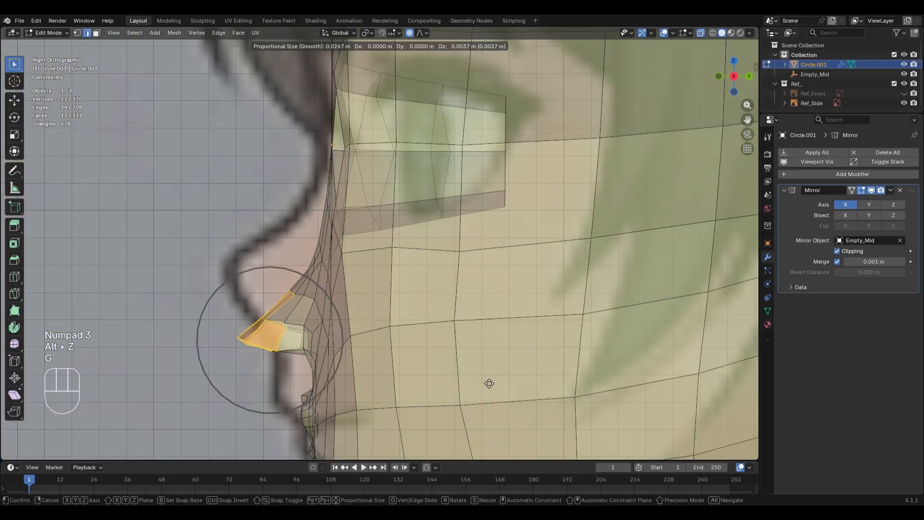
{"action": "scroll", "coordinate": [487, 377], "scroll_direction": "down", "scroll_amount": 3}
{"action": "scroll", "coordinate": [479, 366], "scroll_direction": "down", "scroll_amount": 6}
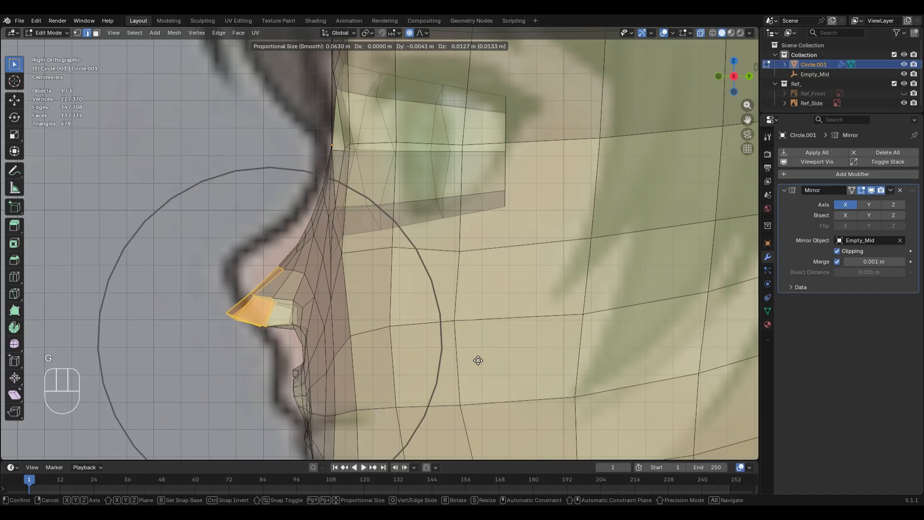
{"action": "scroll", "coordinate": [477, 359], "scroll_direction": "down", "scroll_amount": 2}
{"action": "left_click", "coordinate": [464, 351]}
Undo and redo the nose tip move to compare the head shape before and after
{"action": "scroll", "coordinate": [456, 360], "scroll_direction": "down", "scroll_amount": 2}
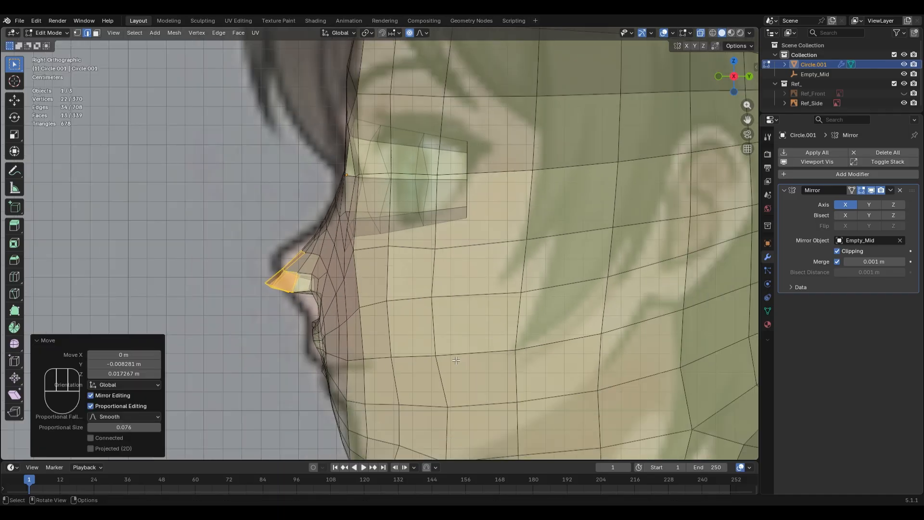
{"action": "scroll", "coordinate": [456, 360], "scroll_direction": "down", "scroll_amount": 3}
{"action": "middle_click_drag", "start_coordinate": [456, 360], "coordinate": [461, 306]}
{"action": "key", "text": "ctrl+z"}
{"action": "key", "text": "ctrl+shift+z"}
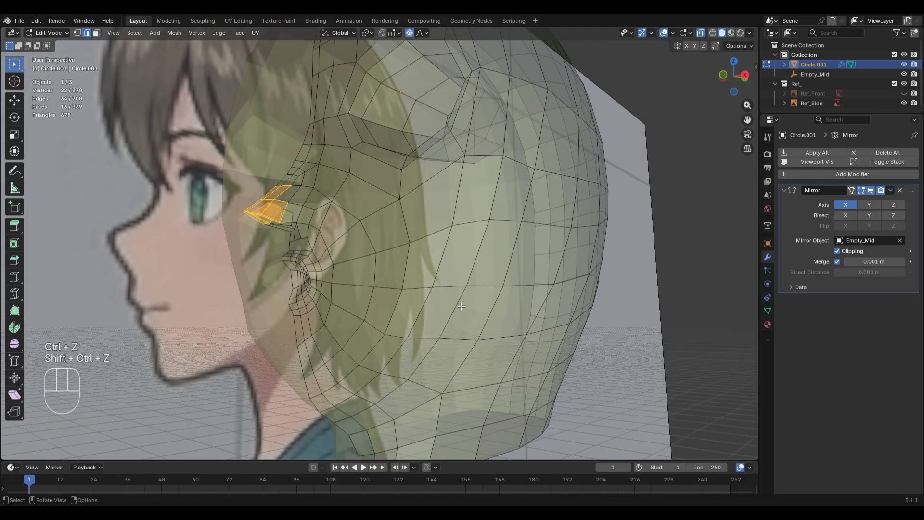
{"action": "scroll", "coordinate": [462, 306], "scroll_direction": "down", "scroll_amount": 3}
Rotate the nose tip 18.4 degrees in side view and move it about -0.008 m in Y and 0.006 m in Z
{"action": "key", "text": "KP_1"}
{"action": "key", "text": "KP_3"}
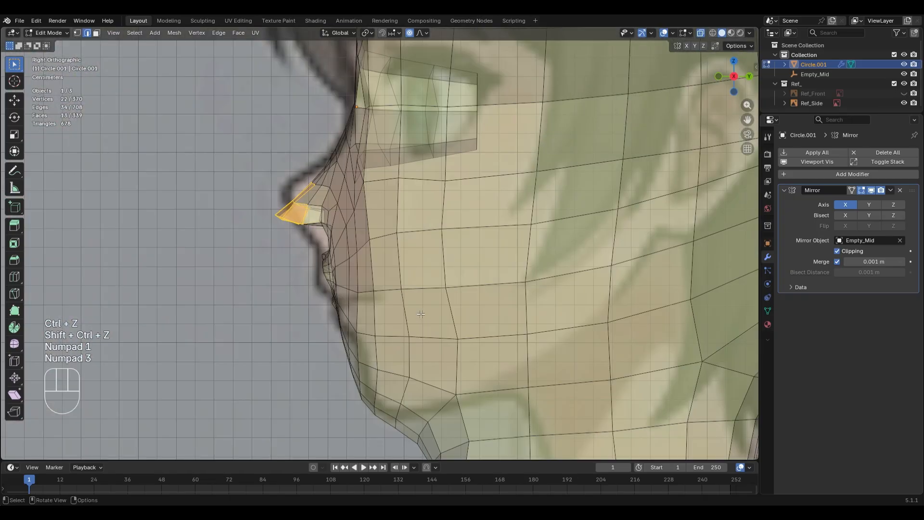
{"action": "key", "text": "r"}
{"action": "scroll", "coordinate": [421, 225], "scroll_direction": "up", "scroll_amount": 4}
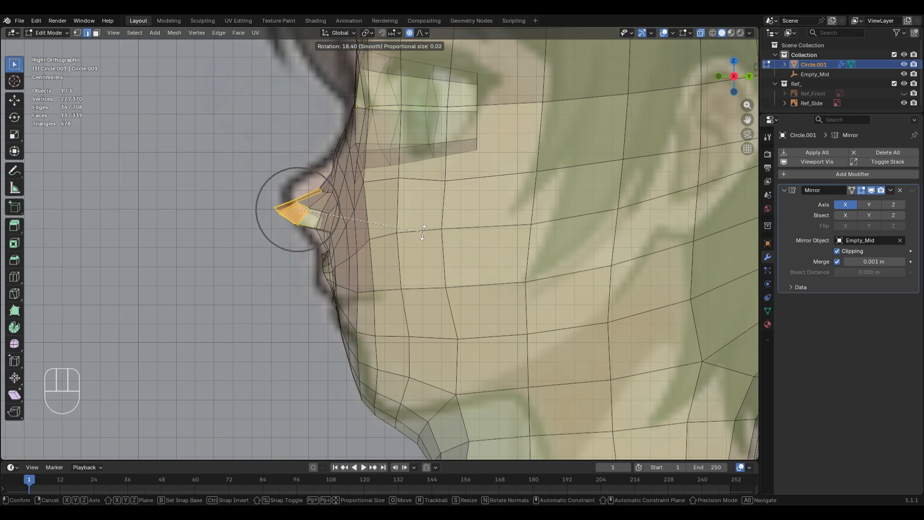
{"action": "left_click", "coordinate": [421, 231]}
{"action": "key", "text": "g"}
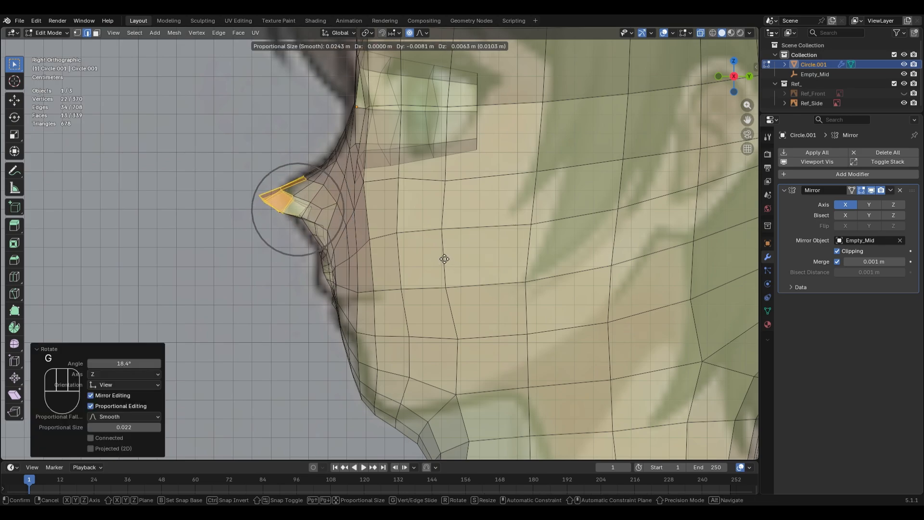
{"action": "left_click", "coordinate": [445, 261]}
Turn off X-ray, select single vertices at the base of the nose and move them along Y, about -0.0024 m for the last
{"action": "mouse_move", "coordinate": [445, 261]}
{"action": "middle_mouse_down"}
{"action": "mouse_move", "coordinate": [394, 241]}
{"action": "mouse_move", "coordinate": [402, 229]}
{"action": "mouse_move", "coordinate": [458, 243]}
{"action": "mouse_move", "coordinate": [420, 262]}
{"action": "mouse_move", "coordinate": [512, 221]}
{"action": "mouse_move", "coordinate": [451, 263]}
{"action": "middle_mouse_up"}
{"action": "key", "text": "alt+z"}
{"action": "scroll", "coordinate": [459, 243], "scroll_direction": "up", "scroll_amount": 3}
{"action": "key", "text": "1"}
{"action": "left_click", "coordinate": [314, 171]}
{"action": "key", "text": "g"}
{"action": "key", "text": "y"}
{"action": "left_click", "coordinate": [501, 229]}
{"action": "key", "text": "g"}
{"action": "key", "text": "y"}
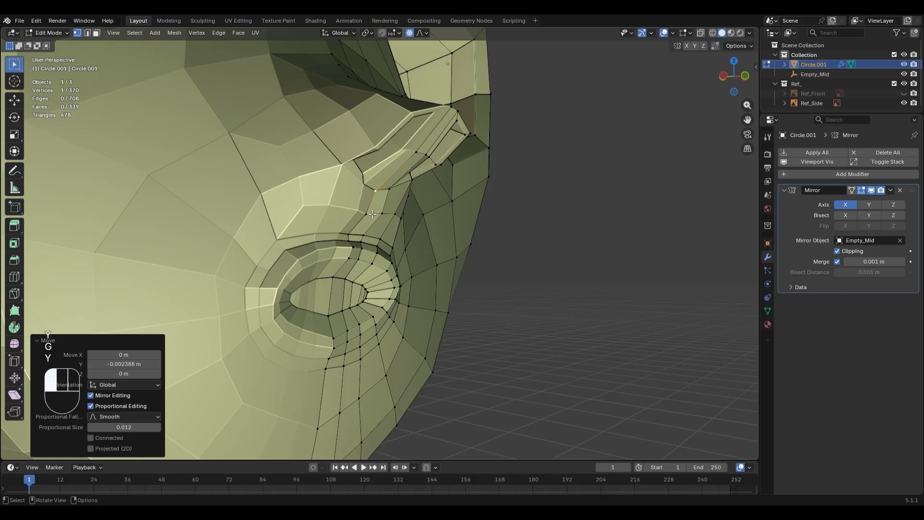
Select the vertex between the nose base and the upper lip and move it along Y
{"action": "left_click", "coordinate": [372, 213]}
{"action": "key", "text": "g"}
{"action": "key", "text": "y"}
{"action": "scroll", "coordinate": [385, 224], "scroll_direction": "up", "scroll_amount": 3}
{"action": "left_click", "coordinate": [406, 234]}
Select a vertex between the nose and the mouth and vertex-slide it by a factor of 0.417
{"action": "middle_click_drag", "start_coordinate": [426, 269], "coordinate": [403, 262]}
{"action": "left_click", "coordinate": [366, 215]}
{"action": "key", "text": "g"}
{"action": "key", "text": "g"}
{"action": "left_click", "coordinate": [434, 250]}
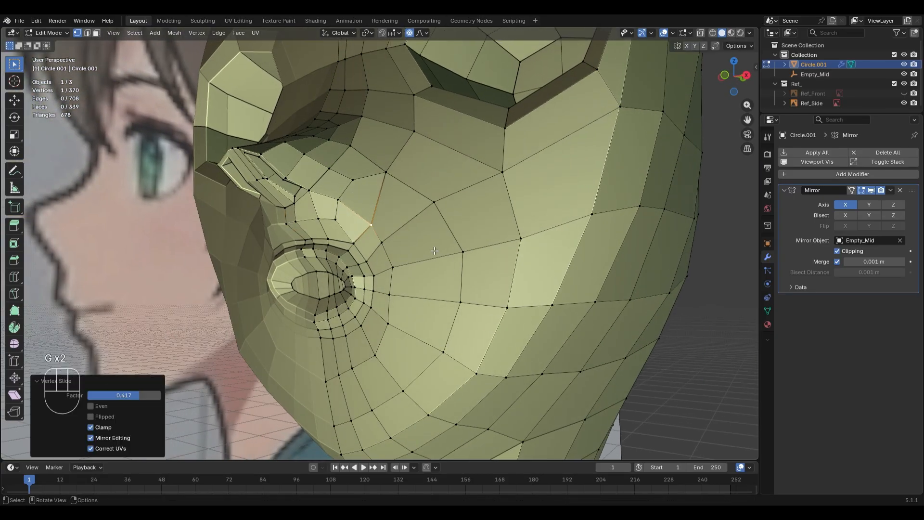
{"action": "key", "text": "g"}
{"action": "key", "text": "g"}
{"action": "left_click", "coordinate": [428, 292]}
{"action": "key", "text": "ctrl+z"}
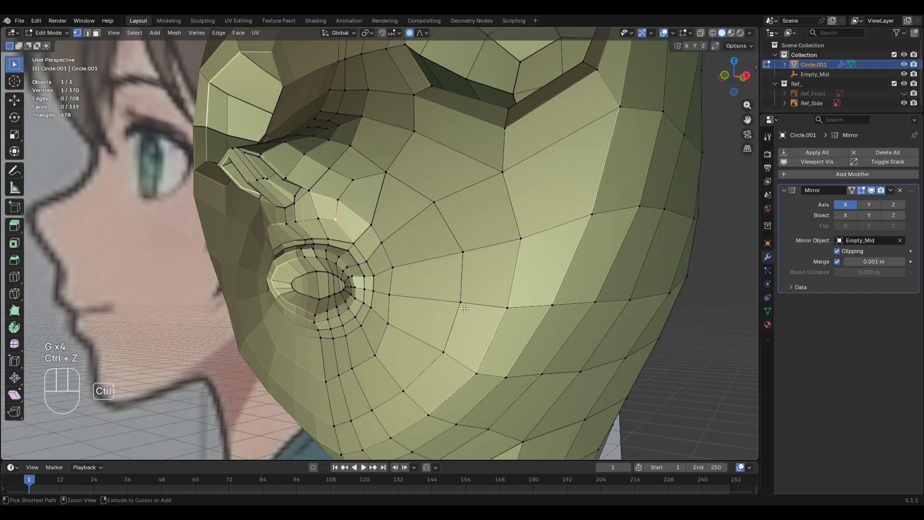
Slide the selected vertex above the mouth corner along its edge, and adjust its position with a free move
{"action": "key", "text": "g"}
{"action": "key", "text": "g"}
{"action": "left_click", "coordinate": [467, 299]}
{"action": "middle_click_drag", "start_coordinate": [466, 300], "coordinate": [530, 275]}
{"action": "key", "text": "g"}
{"action": "left_click", "coordinate": [474, 299]}
Select the lip edge loop around the mouth opening and move it about -0.0031 m along Y, proportional size 0.009
{"action": "key", "text": "2"}
{"action": "left_click", "coordinate": [374, 236], "text": "alt"}
{"action": "key", "text": "g"}
{"action": "key", "text": "y"}
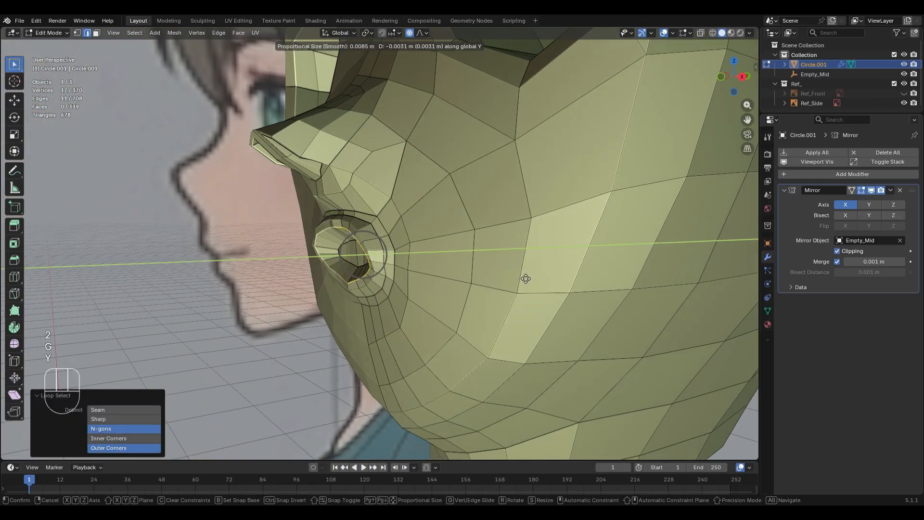
{"action": "left_click", "coordinate": [525, 278]}
Examine the overall head shape in front and side views, comparing its outline with the side reference in X-ray
{"action": "middle_click_drag", "start_coordinate": [414, 269], "coordinate": [520, 279]}
{"action": "scroll", "coordinate": [519, 279], "scroll_direction": "down", "scroll_amount": 4}
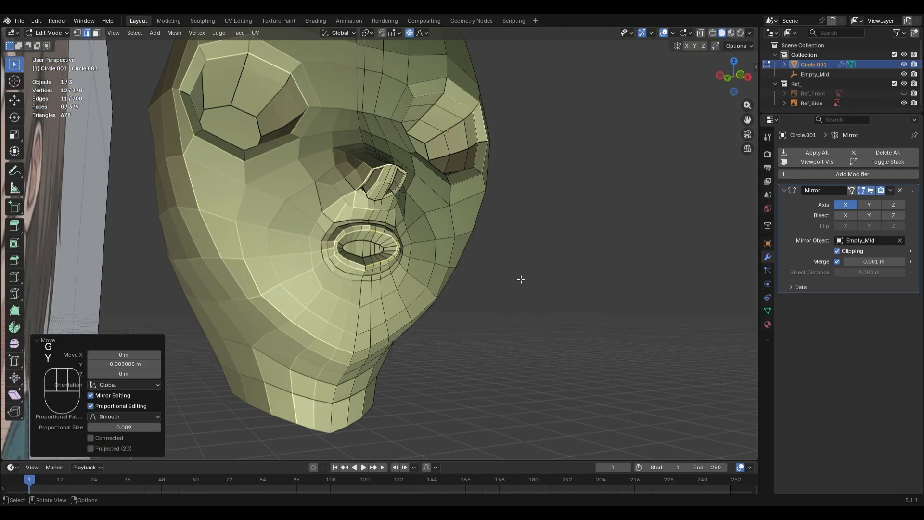
{"action": "key", "text": "KP_1"}
{"action": "scroll", "coordinate": [521, 279], "scroll_direction": "down", "scroll_amount": 2}
{"action": "key", "text": "Tab"}
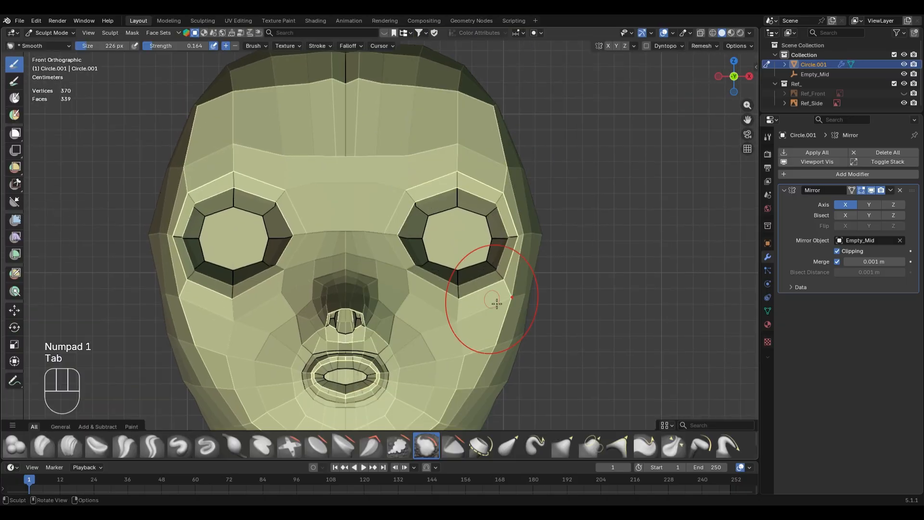
{"action": "scroll", "coordinate": [496, 303], "scroll_direction": "down", "scroll_amount": 2}
{"action": "key", "text": "ctrl+Tab"}
{"action": "scroll", "coordinate": [492, 299], "scroll_direction": "down", "scroll_amount": 2}
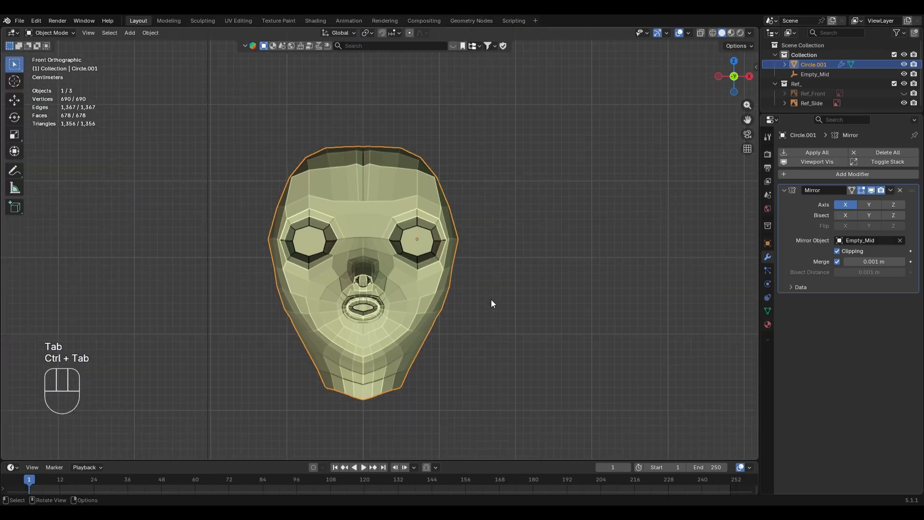
{"action": "middle_click_drag", "start_coordinate": [493, 282], "coordinate": [397, 310]}
{"action": "key", "text": "KP_3"}
{"action": "key", "text": "alt+z"}
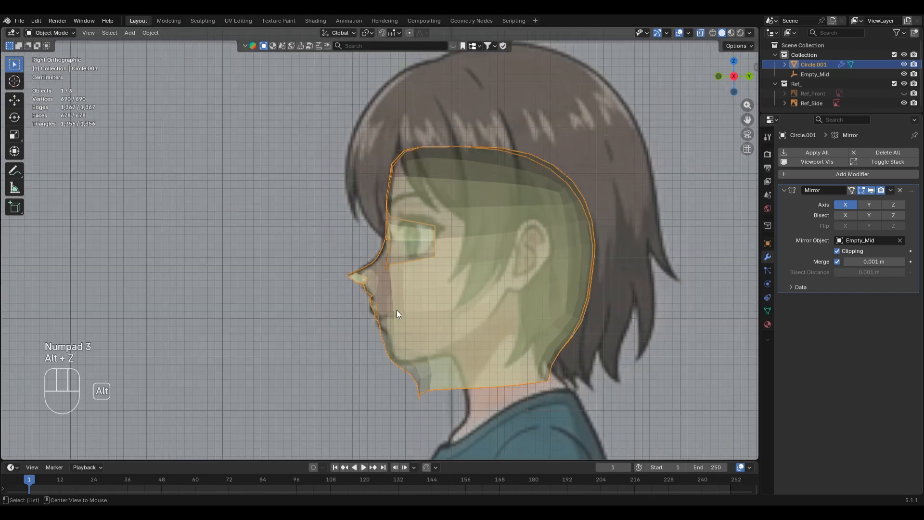
{"action": "middle_click", "coordinate": [539, 298], "text": "alt"}
{"action": "key", "text": "alt+z"}
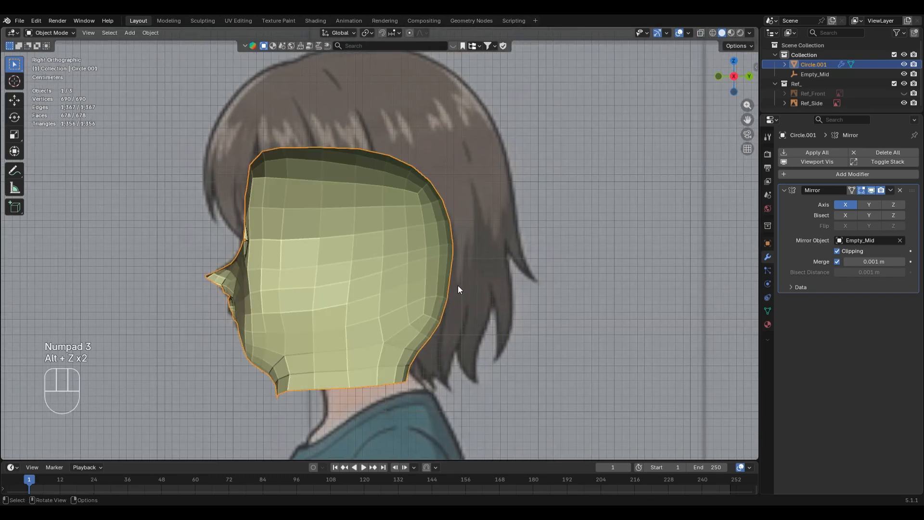
Enter Sculpt Mode in side view and smooth the top and back of the head with the Smooth brush
{"action": "key", "text": "ctrl+Tab"}
{"action": "left_click", "coordinate": [441, 297]}
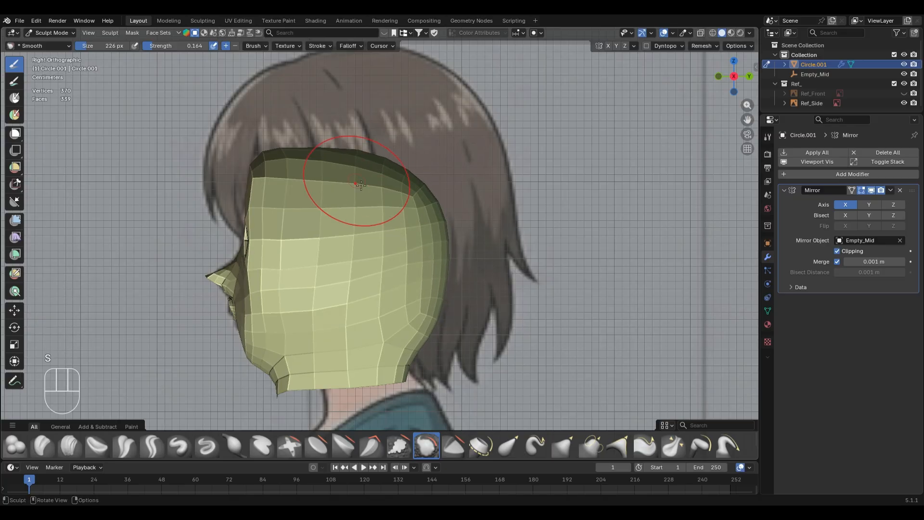
{"action": "left_click_drag", "start_coordinate": [389, 153], "coordinate": [388, 156]}
Reshape the upper back of the head with the Grab brush at 444 px, and return to Edit Mode
{"action": "key", "text": "g"}
{"action": "key", "text": "f"}
{"action": "left_click", "coordinate": [521, 218]}
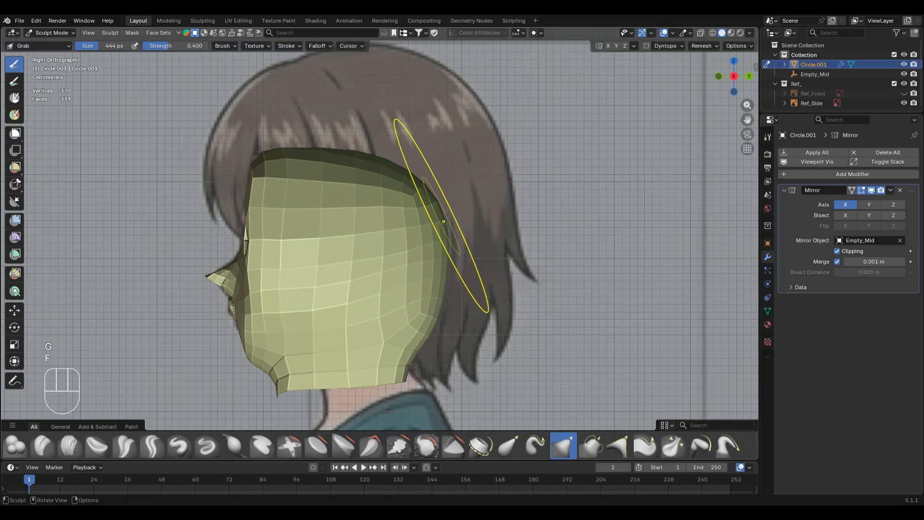
{"action": "mouse_move", "coordinate": [443, 216]}
{"action": "left_mouse_down"}
{"action": "mouse_move", "coordinate": [466, 208]}
{"action": "mouse_move", "coordinate": [460, 194]}
{"action": "mouse_move", "coordinate": [434, 190]}
{"action": "left_mouse_up"}
{"action": "key", "text": "Tab"}
{"action": "scroll", "coordinate": [451, 278], "scroll_direction": "up", "scroll_amount": 4}
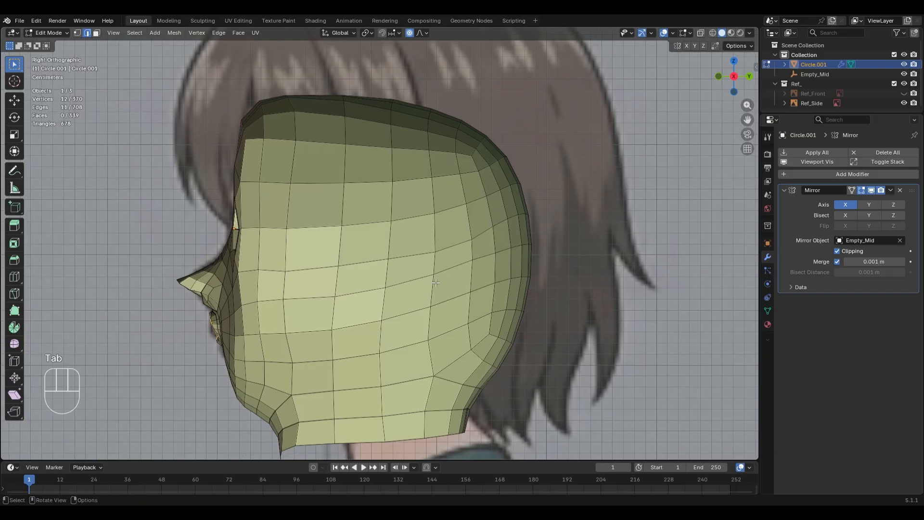
Try selecting the side faces around the reference ear, checking their placement in X-ray
{"action": "key", "text": "alt+z"}
{"action": "scroll", "coordinate": [506, 291], "scroll_direction": "down", "scroll_amount": 3}
{"action": "key", "text": "alt+z"}
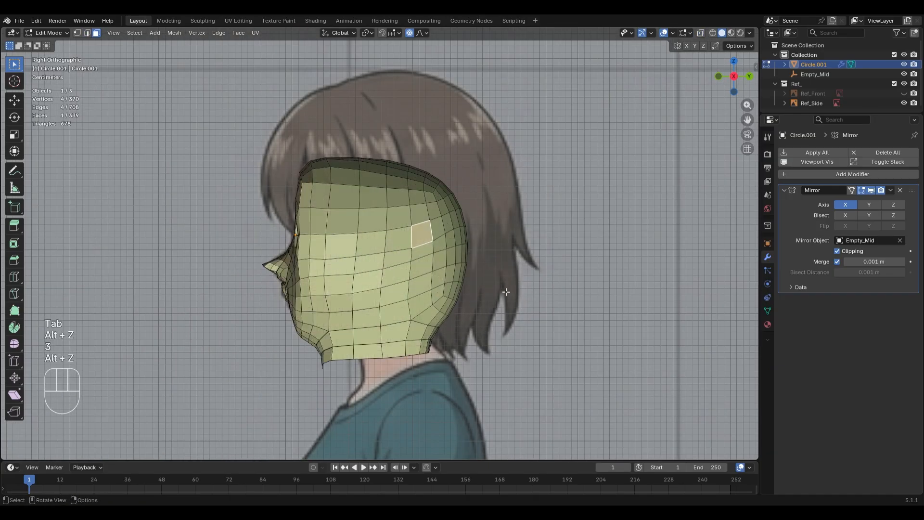
{"action": "key", "text": "2"}
{"action": "left_click", "coordinate": [466, 251], "text": "alt"}
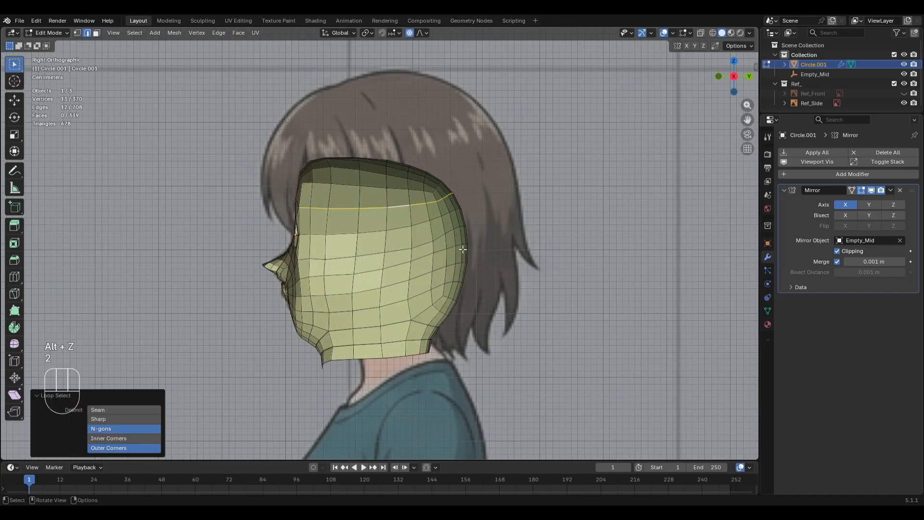
{"action": "scroll", "coordinate": [513, 283], "scroll_direction": "up", "scroll_amount": 2}
{"action": "key", "text": "alt+z"}
{"action": "key", "text": "3"}
{"action": "left_click", "coordinate": [435, 201]}
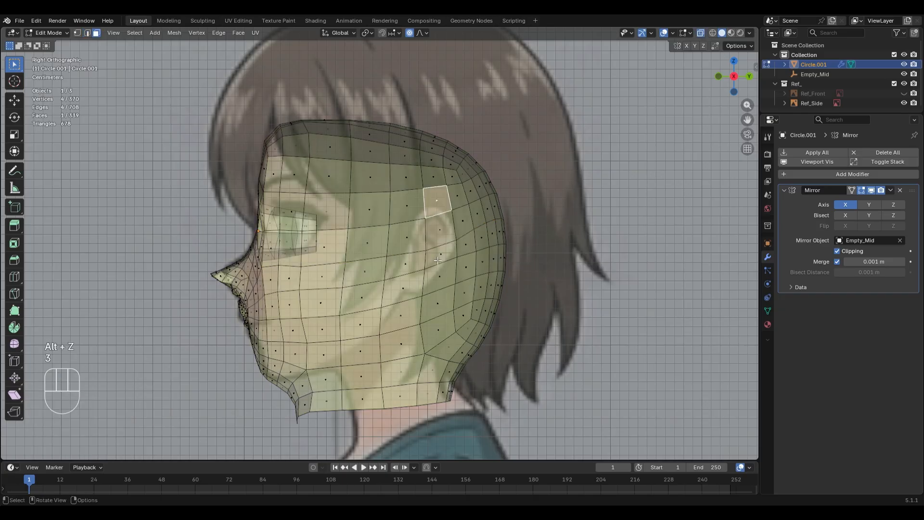
{"action": "left_click", "coordinate": [439, 276], "text": "ctrl+shift"}
{"action": "key", "text": "alt+z"}
{"action": "left_click", "coordinate": [407, 281], "text": "ctrl+shift"}
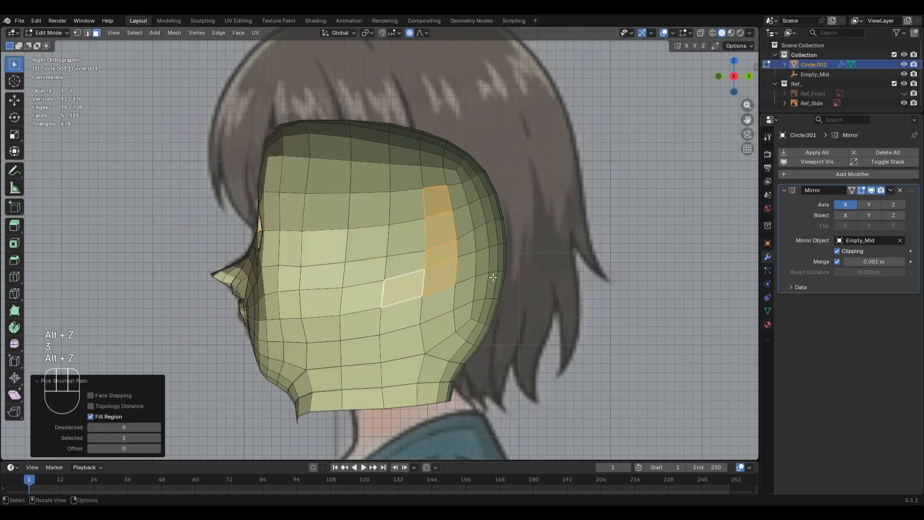
Select the horizontal edge loop running through the ear area and deselect its front part with circle select
{"action": "key", "text": "2"}
{"action": "left_click", "coordinate": [441, 245], "text": "alt"}
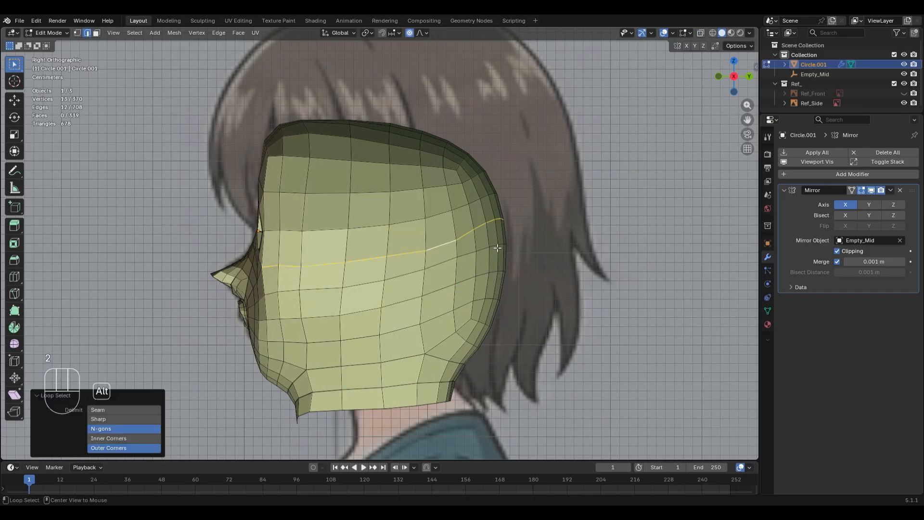
{"action": "key", "text": "alt+z"}
{"action": "key", "text": "alt+z"}
{"action": "middle_click_drag", "start_coordinate": [505, 254], "coordinate": [515, 291]}
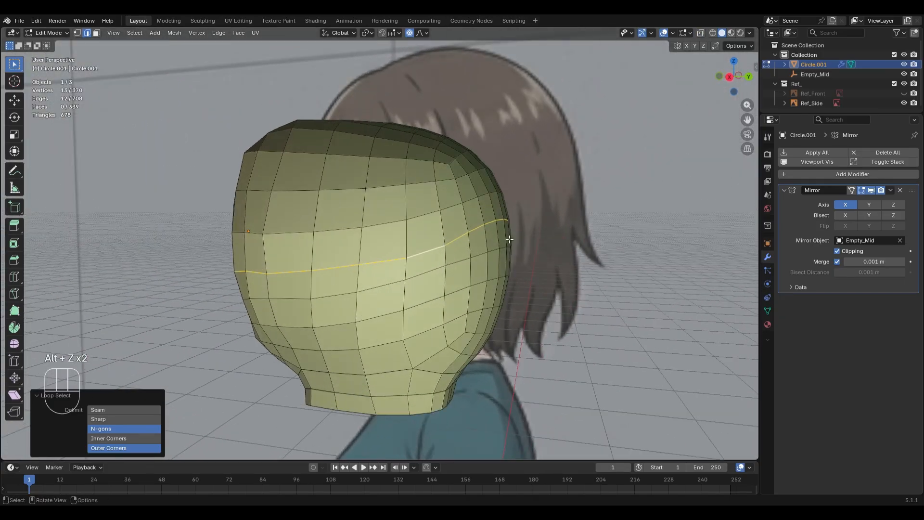
{"action": "key", "text": "KP_3"}
{"action": "key", "text": "KP_1"}
{"action": "key", "text": "KP_3"}
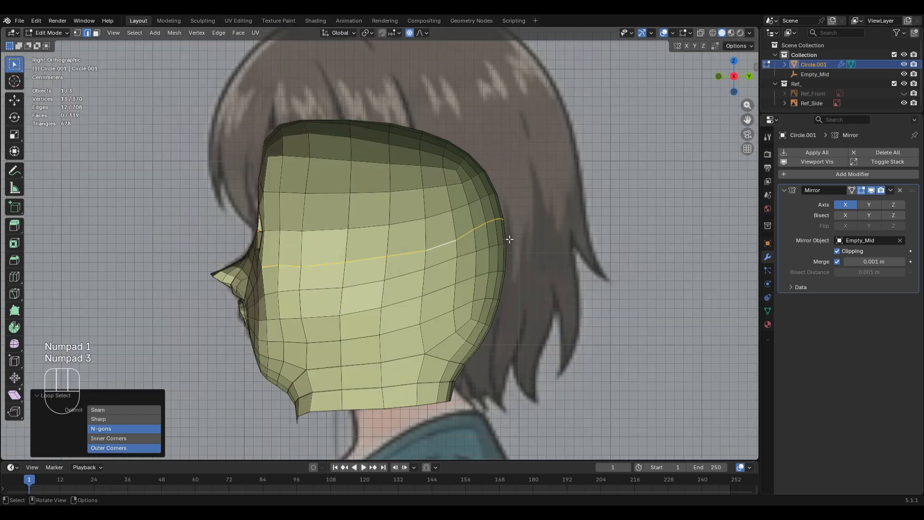
{"action": "key", "text": "c"}
{"action": "middle_click_drag", "start_coordinate": [410, 252], "coordinate": [427, 259]}
{"action": "right_click", "coordinate": [475, 325]}
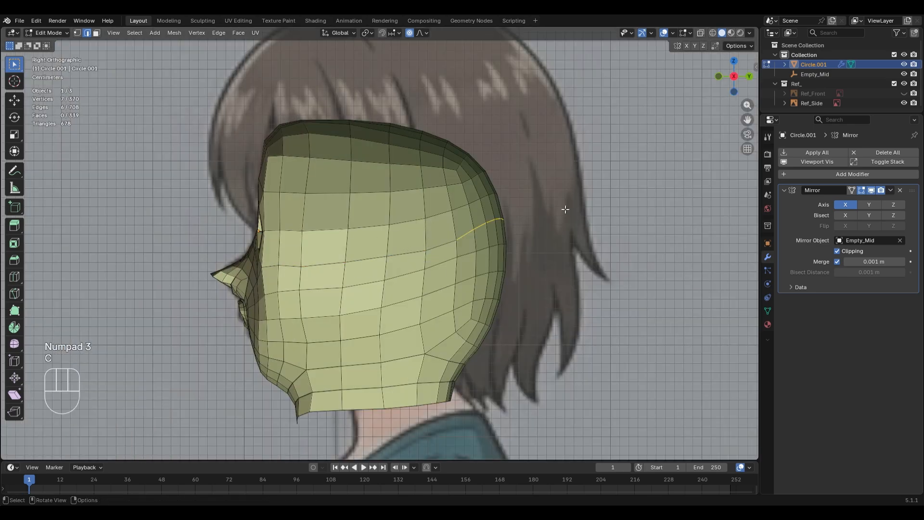
Box-select the lower back of the head, 29 faces, in X-ray side view
{"action": "left_click_drag", "start_coordinate": [575, 196], "coordinate": [455, 335]}
{"action": "left_click_drag", "start_coordinate": [556, 220], "coordinate": [438, 322]}
{"action": "key", "text": "alt+z"}
{"action": "left_click_drag", "start_coordinate": [451, 353], "coordinate": [451, 353]}
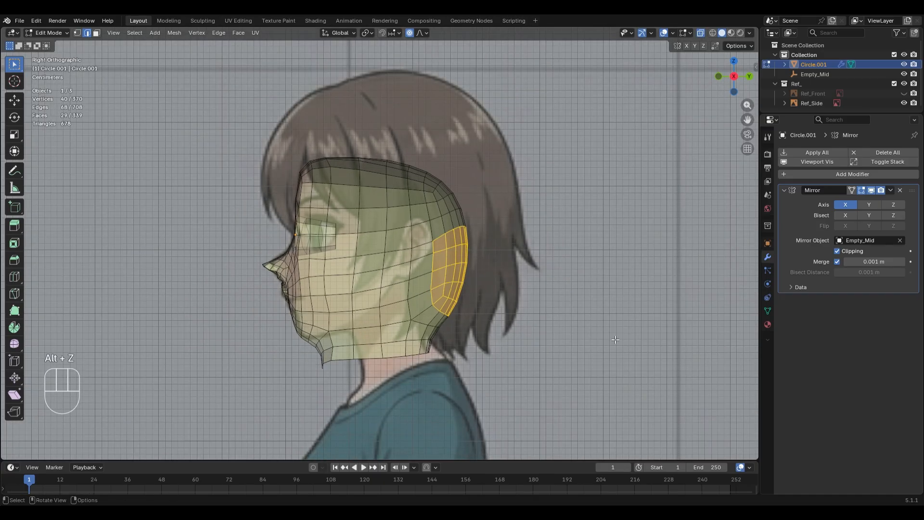
{"action": "middle_click_drag", "start_coordinate": [453, 350], "coordinate": [487, 297]}
{"action": "key", "text": "alt+z"}
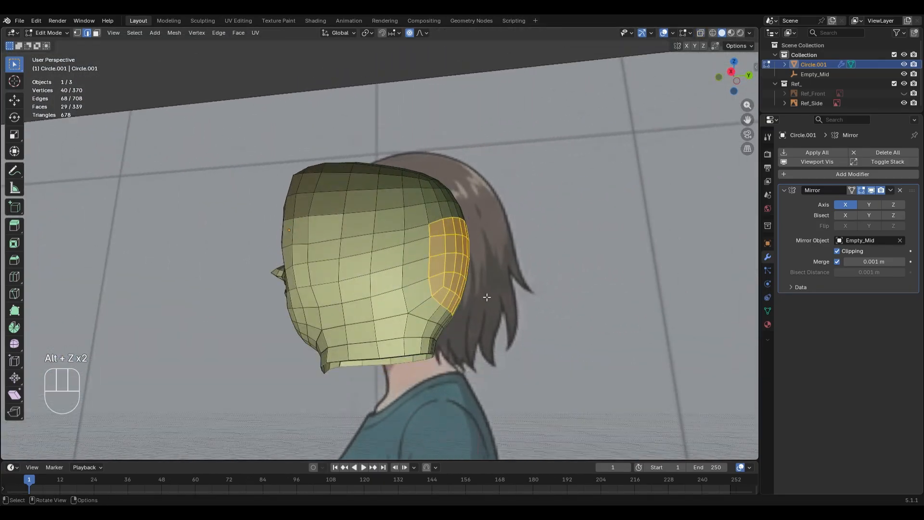
{"action": "key", "text": "KP_3"}
{"action": "scroll", "coordinate": [487, 297], "scroll_direction": "up", "scroll_amount": 2}
{"action": "key", "text": "alt+z"}
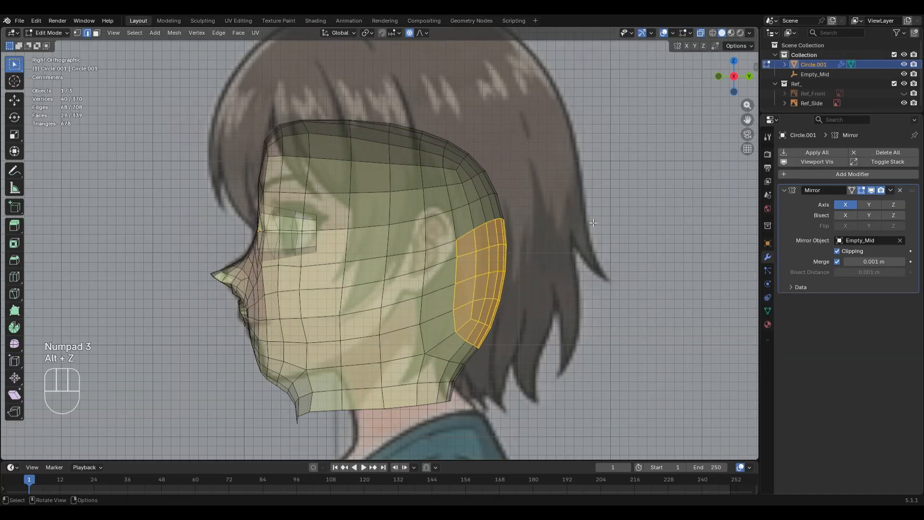
Rotate the selected back faces 4.23 degrees, move them about -0.0053 m in Y and -0.0021 m in Z, and turn off X-ray
{"action": "key", "text": "r"}
{"action": "left_click", "coordinate": [596, 224]}
{"action": "key", "text": "g"}
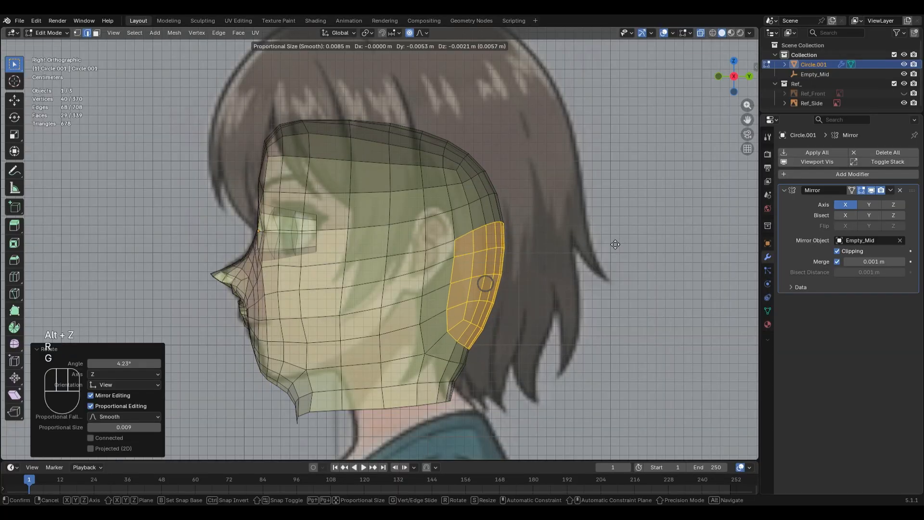
{"action": "left_click", "coordinate": [615, 245]}
{"action": "middle_click_drag", "start_coordinate": [615, 244], "coordinate": [408, 260]}
{"action": "key", "text": "alt+z"}
{"action": "key", "text": "q"}
{"action": "left_click", "coordinate": [543, 205]}
{"action": "key", "text": "ctrl+z"}
{"action": "key", "text": "KP_1"}
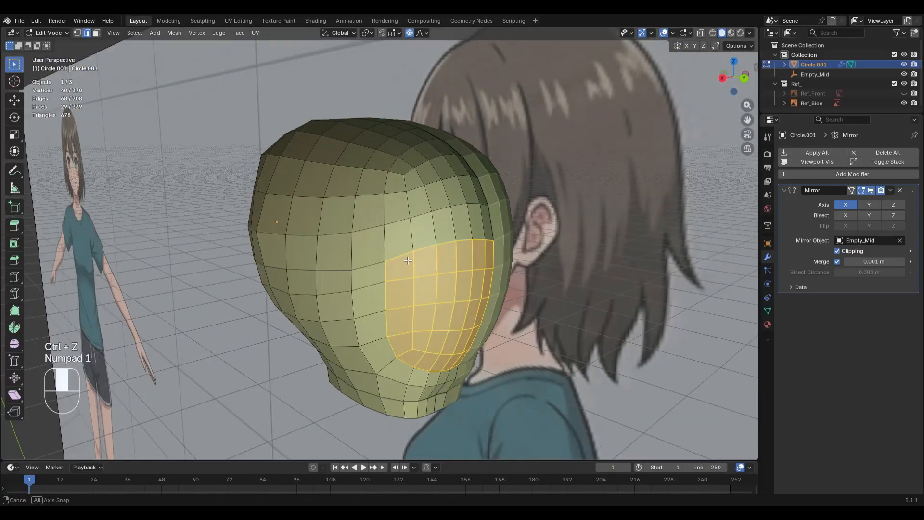
Select the centre-line edge loop of the head and deselect all but its back part with circle select
{"action": "middle_click_drag", "start_coordinate": [525, 225], "coordinate": [459, 218]}
{"action": "key", "text": "2"}
{"action": "left_click", "coordinate": [393, 199]}
{"action": "middle_click_drag", "start_coordinate": [392, 197], "coordinate": [436, 174]}
{"action": "left_click", "coordinate": [414, 228], "text": "alt"}
{"action": "key", "text": "alt+z"}
{"action": "key", "text": "c"}
{"action": "scroll", "coordinate": [354, 234], "scroll_direction": "down", "scroll_amount": 4}
{"action": "right_click", "coordinate": [374, 212]}
{"action": "key", "text": "alt+z"}
{"action": "scroll", "coordinate": [501, 248], "scroll_direction": "up", "scroll_amount": 3}
Move the back centre-line edges about 0.004 m along Y
{"action": "middle_click_drag", "start_coordinate": [501, 248], "coordinate": [465, 241]}
{"action": "scroll", "coordinate": [523, 228], "scroll_direction": "up", "scroll_amount": 3}
{"action": "key", "text": "g"}
{"action": "key", "text": "y"}
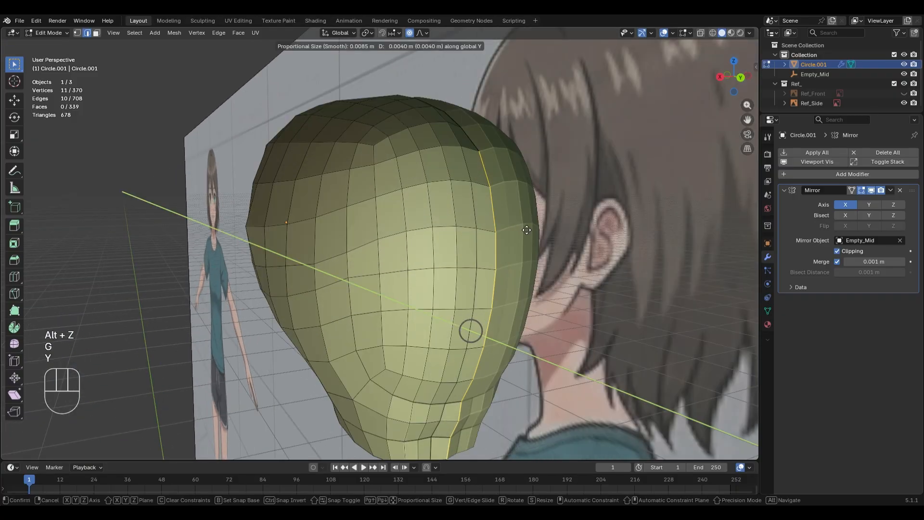
{"action": "left_click", "coordinate": [527, 230]}
Select the centre-line edges over the top of the head and move them 0.002792 m along Z
{"action": "middle_click_drag", "start_coordinate": [527, 230], "coordinate": [365, 200]}
{"action": "left_click", "coordinate": [407, 142], "text": "ctrl+shift"}
{"action": "left_click", "coordinate": [258, 239], "text": "ctrl+shift"}
{"action": "middle_click_drag", "start_coordinate": [498, 269], "coordinate": [363, 265]}
{"action": "key", "text": "g"}
{"action": "key", "text": "z"}
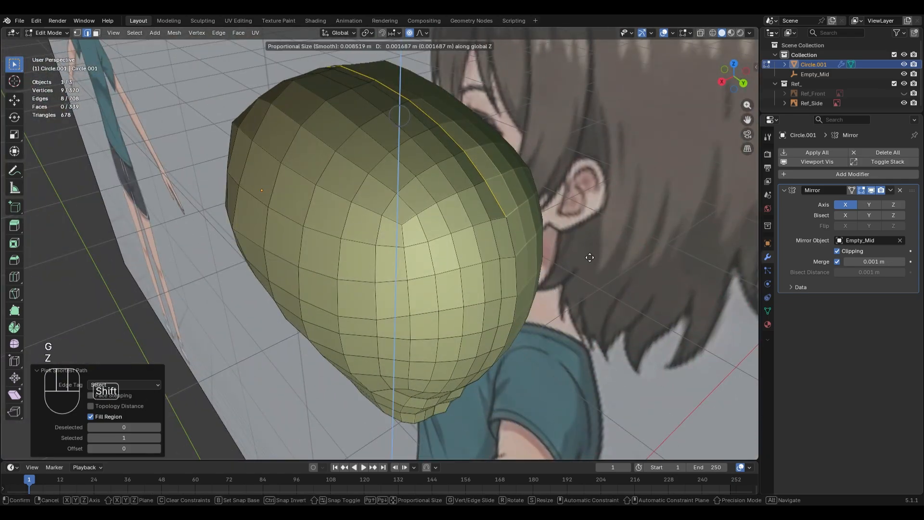
{"action": "left_click", "coordinate": [589, 257]}
{"action": "middle_click_drag", "start_coordinate": [590, 257], "coordinate": [447, 270]}
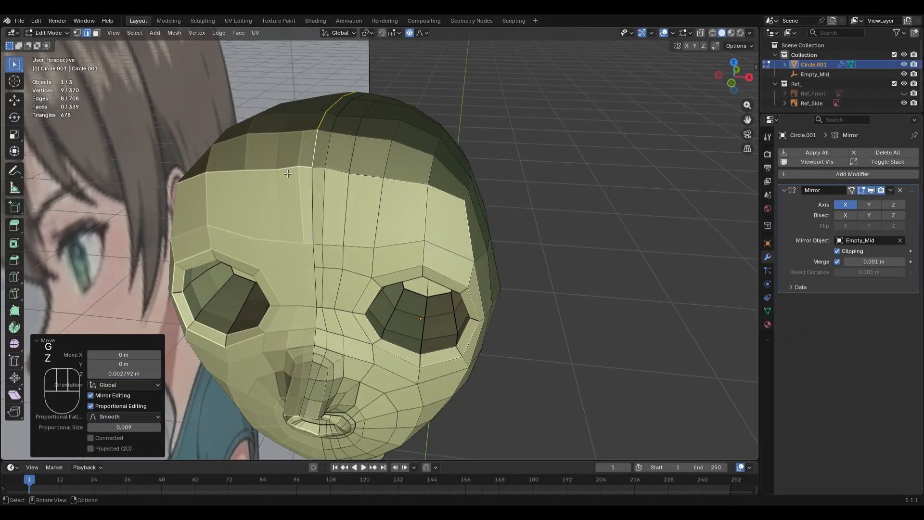
Add a horizontal loop cut across the forehead and around the head
{"action": "key", "text": "1"}
{"action": "left_click", "coordinate": [316, 169]}
{"action": "key", "text": "ctrl+r"}
{"action": "left_click", "coordinate": [423, 215]}
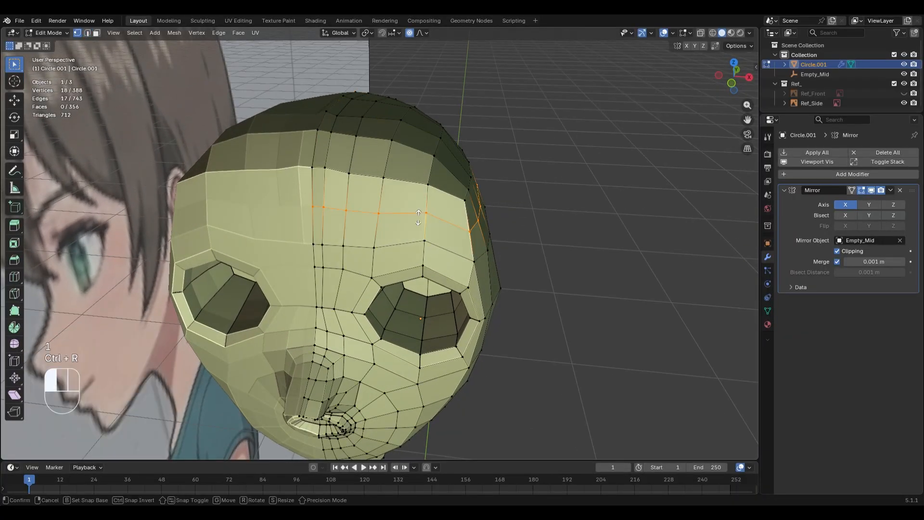
{"action": "left_click", "coordinate": [423, 215]}
Enter Sculpt Mode and smooth the forehead and top of the head with the Smooth brush at 368 px
{"action": "middle_click_drag", "start_coordinate": [511, 276], "coordinate": [488, 260]}
{"action": "key", "text": "KP_1"}
{"action": "key", "text": "ctrl+Tab"}
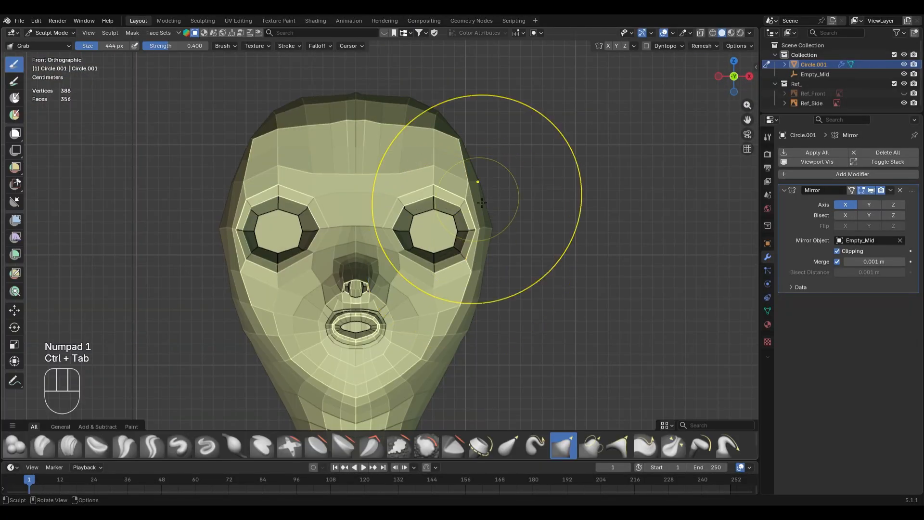
{"action": "mouse_move", "coordinate": [478, 198]}
{"action": "middle_mouse_down"}
{"action": "mouse_move", "coordinate": [412, 223]}
{"action": "mouse_move", "coordinate": [422, 249]}
{"action": "middle_mouse_up"}
{"action": "key", "text": "s"}
{"action": "key", "text": "f"}
{"action": "left_click", "coordinate": [301, 254]}
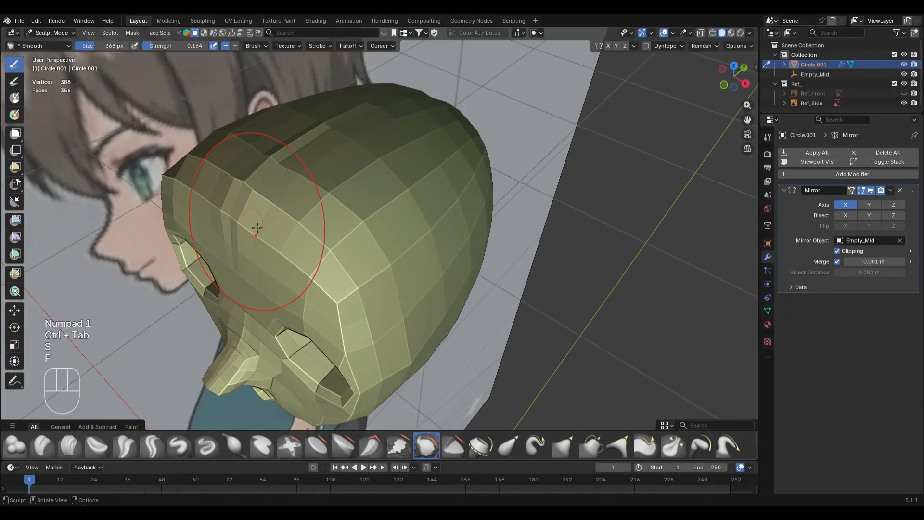
{"action": "middle_click_drag", "start_coordinate": [392, 247], "coordinate": [440, 209]}
{"action": "middle_click_drag", "start_coordinate": [488, 288], "coordinate": [403, 196]}
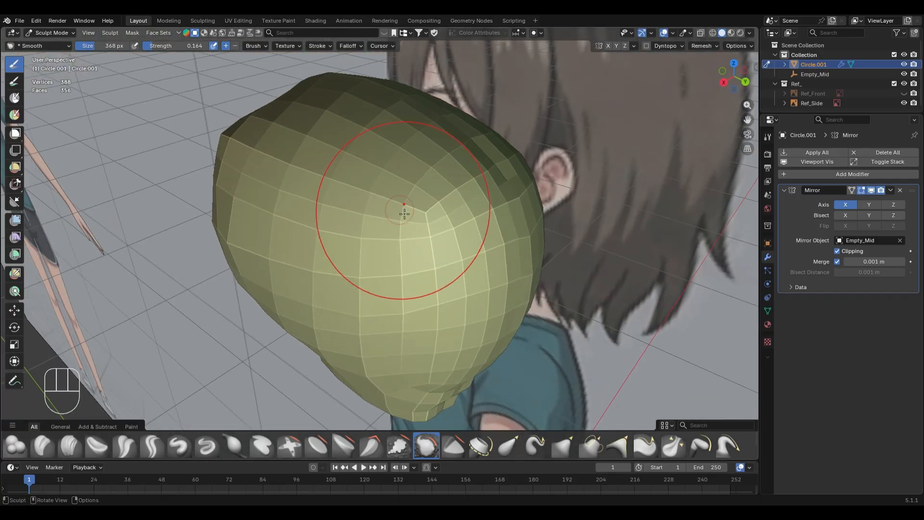
Smooth the crown, back of the head and forehead with the Smooth brush at 234 px
{"action": "key", "text": "f"}
{"action": "left_click", "coordinate": [432, 214]}
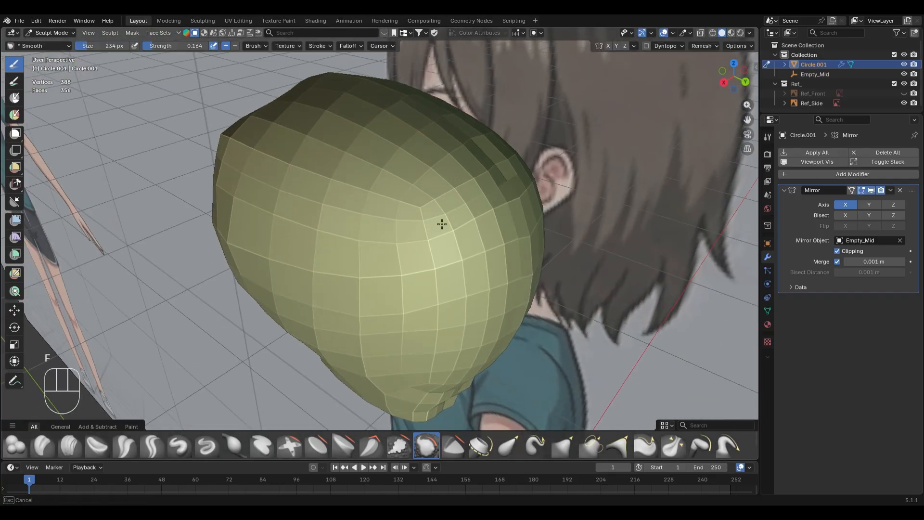
{"action": "left_click", "coordinate": [340, 280]}
{"action": "mouse_move", "coordinate": [340, 280]}
{"action": "middle_mouse_down"}
{"action": "mouse_move", "coordinate": [447, 284]}
{"action": "mouse_move", "coordinate": [392, 260]}
{"action": "middle_mouse_up"}
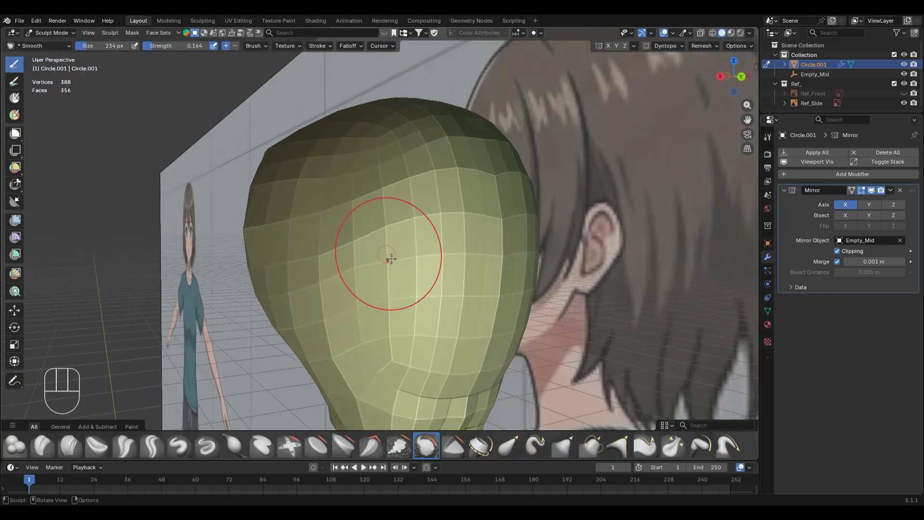
{"action": "mouse_move", "coordinate": [394, 308]}
{"action": "middle_mouse_down", "text": "shift"}
{"action": "mouse_move", "coordinate": [433, 283]}
{"action": "mouse_move", "coordinate": [378, 299]}
{"action": "mouse_move", "coordinate": [404, 274]}
{"action": "mouse_move", "coordinate": [491, 260]}
{"action": "mouse_move", "coordinate": [514, 327]}
{"action": "mouse_move", "coordinate": [503, 304]}
{"action": "middle_mouse_up", "text": "shift"}
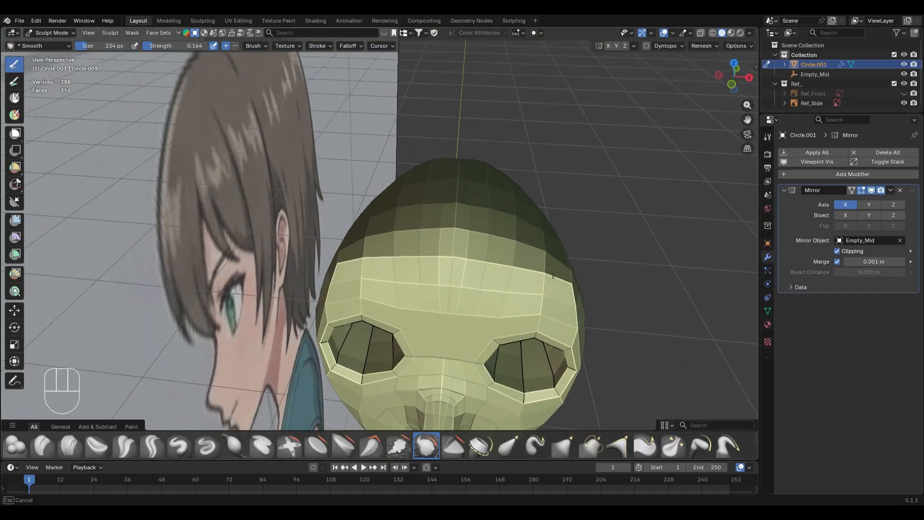
{"action": "mouse_move", "coordinate": [595, 299]}
{"action": "middle_mouse_down"}
{"action": "mouse_move", "coordinate": [555, 277]}
{"action": "mouse_move", "coordinate": [536, 317]}
{"action": "middle_mouse_up"}
Reshape the side of the skull with the Grab brush at 548 px
{"action": "key", "text": "g"}
{"action": "key", "text": "f"}
{"action": "left_click", "coordinate": [664, 295]}
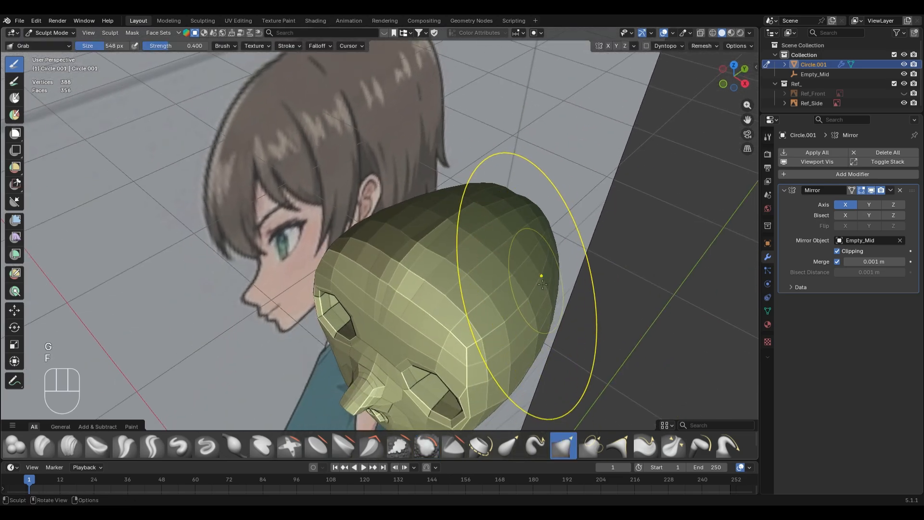
{"action": "mouse_move", "coordinate": [543, 284]}
{"action": "middle_mouse_down"}
{"action": "mouse_move", "coordinate": [576, 303]}
{"action": "mouse_move", "coordinate": [390, 327]}
{"action": "mouse_move", "coordinate": [383, 251]}
{"action": "mouse_move", "coordinate": [423, 223]}
{"action": "mouse_move", "coordinate": [409, 301]}
{"action": "mouse_move", "coordinate": [433, 212]}
{"action": "mouse_move", "coordinate": [505, 244]}
{"action": "middle_mouse_up"}
Smooth the sides of the head with the Smooth brush at 356 px and return to Edit Mode
{"action": "key", "text": "s"}
{"action": "key", "text": "f"}
{"action": "key", "text": "KP_1"}
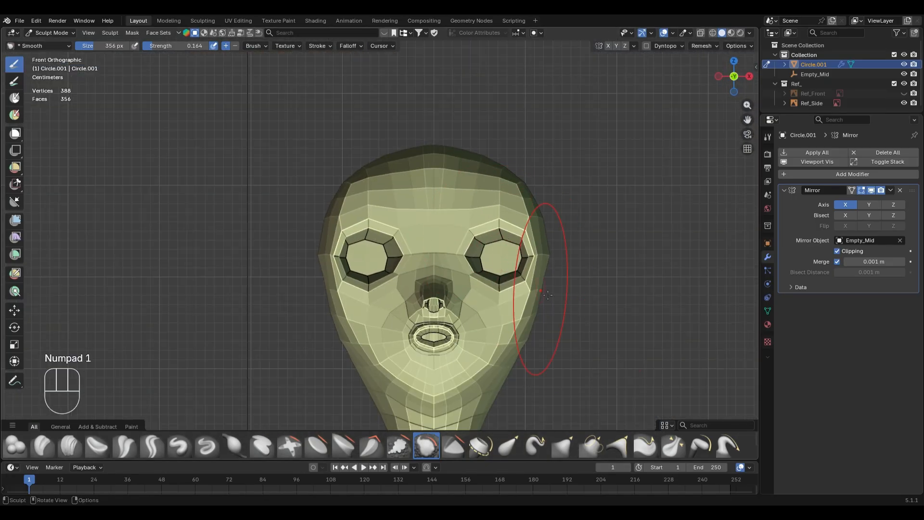
{"action": "mouse_move", "coordinate": [532, 304]}
{"action": "middle_mouse_down"}
{"action": "mouse_move", "coordinate": [508, 223]}
{"action": "mouse_move", "coordinate": [481, 232]}
{"action": "mouse_move", "coordinate": [440, 276]}
{"action": "middle_mouse_up"}
{"action": "key", "text": "Tab"}
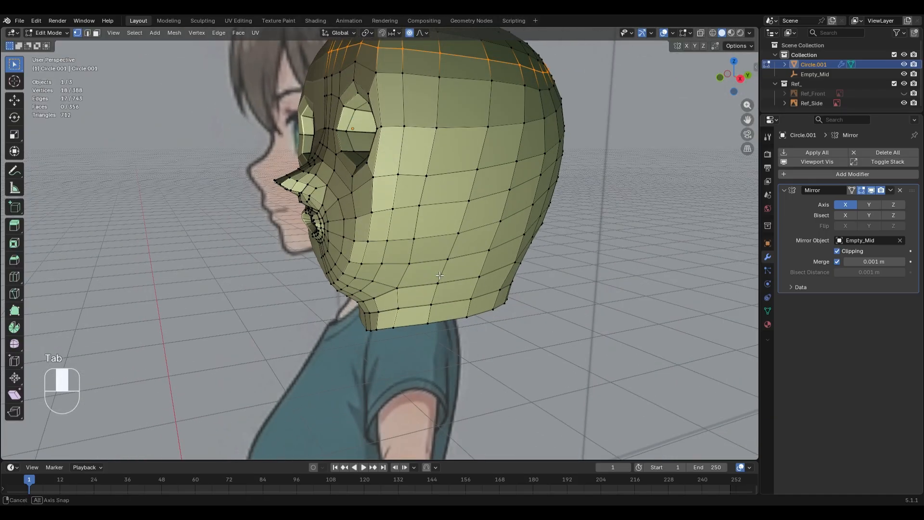
Select the open edge loop around the bottom of the neck in the right side view
{"action": "key", "text": "KP_3"}
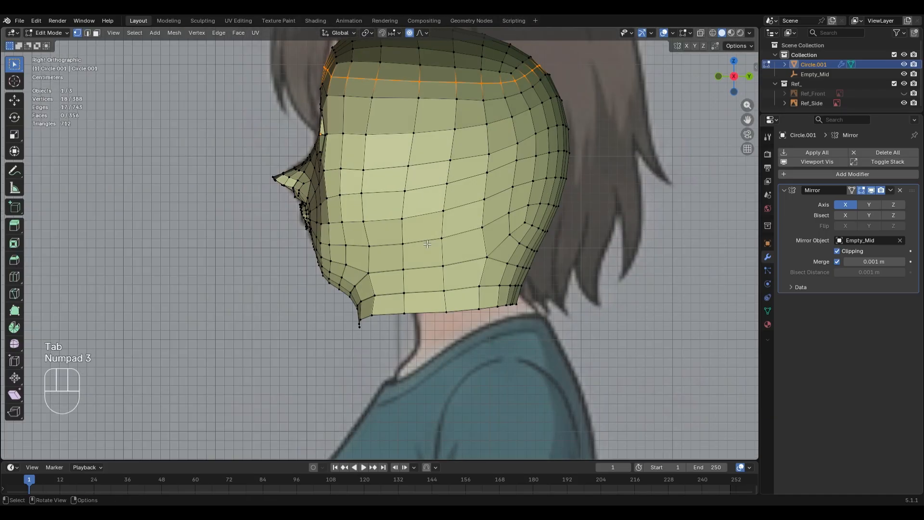
{"action": "key", "text": "alt+z"}
{"action": "key", "text": "alt+z"}
{"action": "key", "text": "Tab"}
{"action": "key", "text": "Tab"}
{"action": "key", "text": "2"}
{"action": "left_click", "coordinate": [425, 314], "text": "alt"}
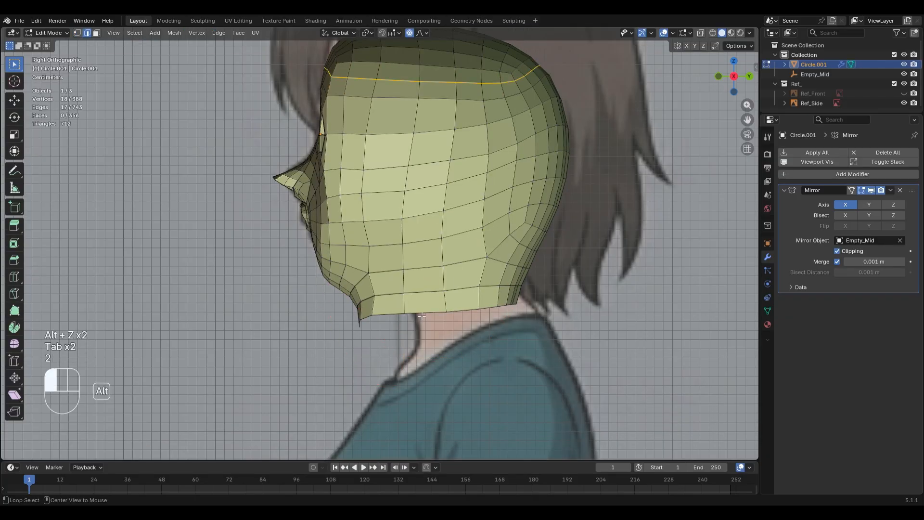
Try to flatten the neck opening's edge loop along Z with a scale factor of 0.768
{"action": "key", "text": "s"}
{"action": "key", "text": "z"}
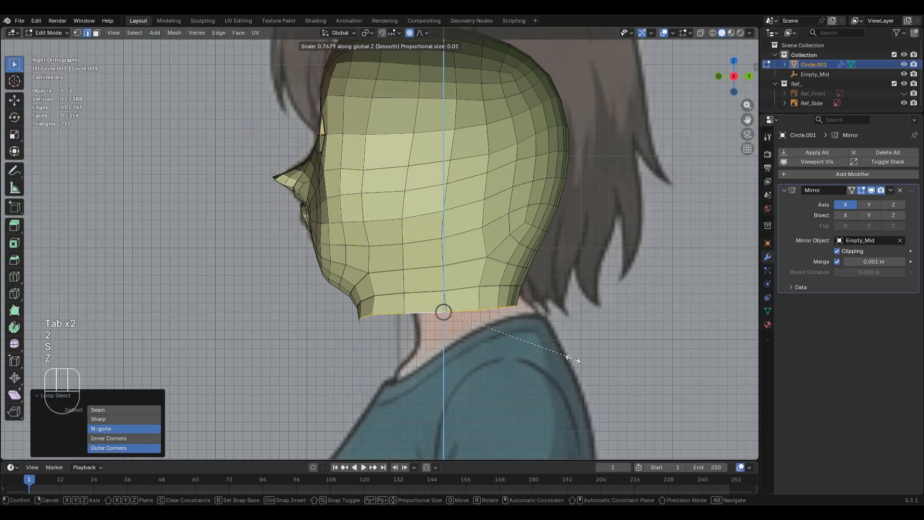
{"action": "left_click", "coordinate": [572, 359]}
{"action": "scroll", "coordinate": [563, 332], "scroll_direction": "down", "scroll_amount": 2}
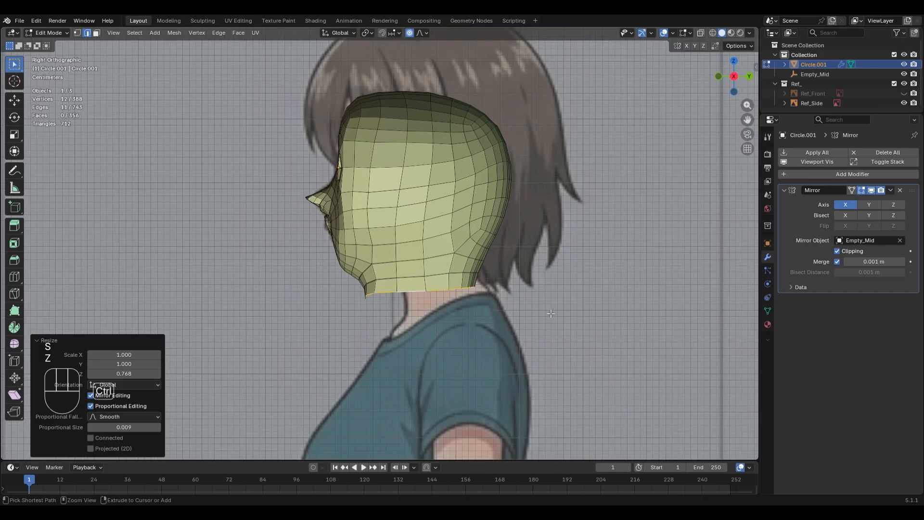
{"action": "key", "text": "ctrl+z"}
Scale the neck opening's edge loop to 0.815 with a proportional size of 0.057
{"action": "middle_click_drag", "start_coordinate": [551, 313], "coordinate": [613, 353]}
{"action": "key", "text": "s"}
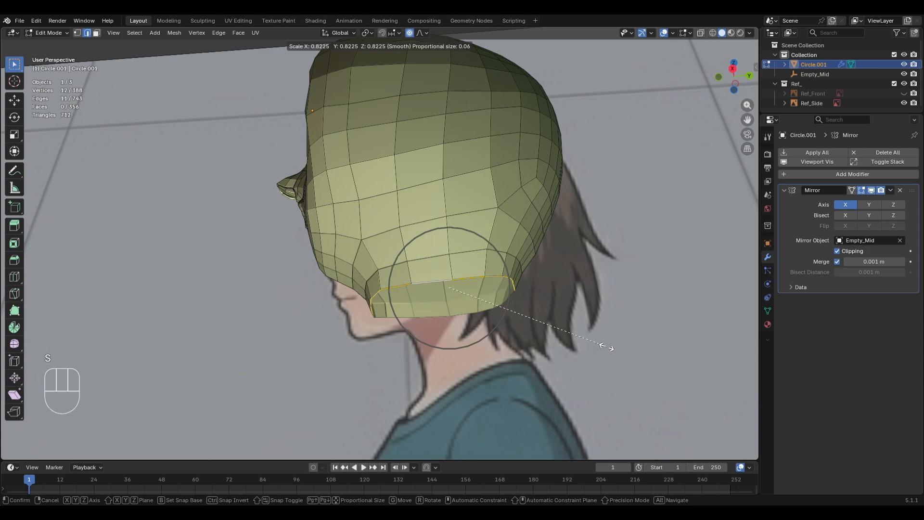
{"action": "left_click", "coordinate": [605, 345]}
{"action": "key", "text": "KP_3"}
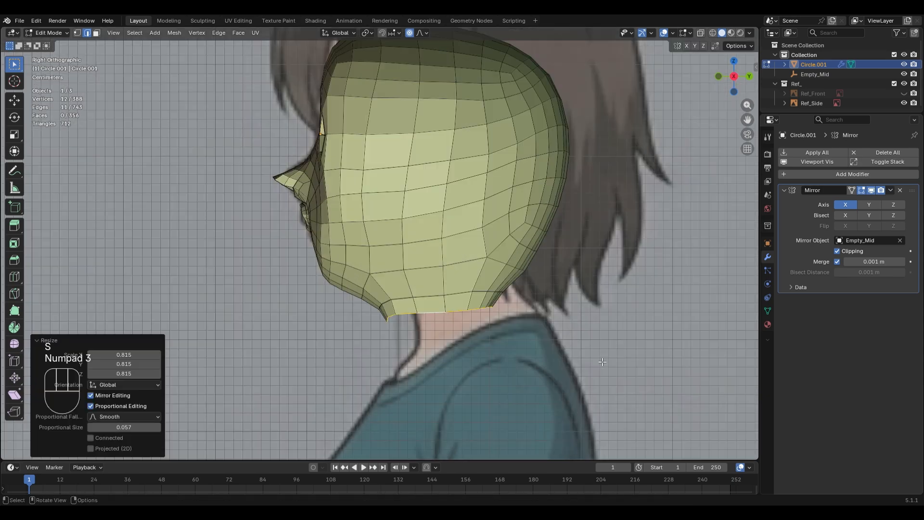
Move the neck opening's loop back over the reference neck and scale it to 1.074 with a proportional size of 0.123
{"action": "key", "text": "alt+z"}
{"action": "key", "text": "alt+z"}
{"action": "key", "text": "g"}
{"action": "scroll", "coordinate": [616, 353], "scroll_direction": "down", "scroll_amount": 8}
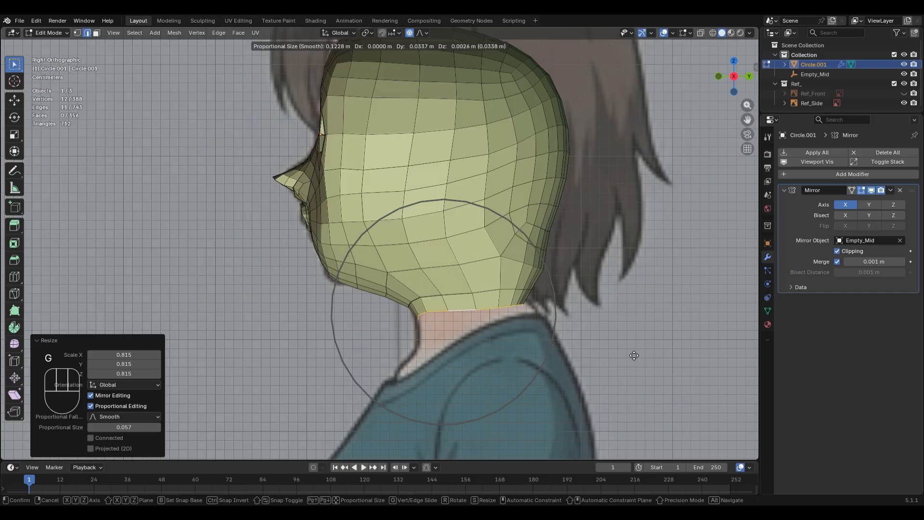
{"action": "key", "text": "s"}
{"action": "left_click", "coordinate": [649, 353]}
{"action": "key", "text": "alt+z"}
{"action": "key", "text": "alt+z"}
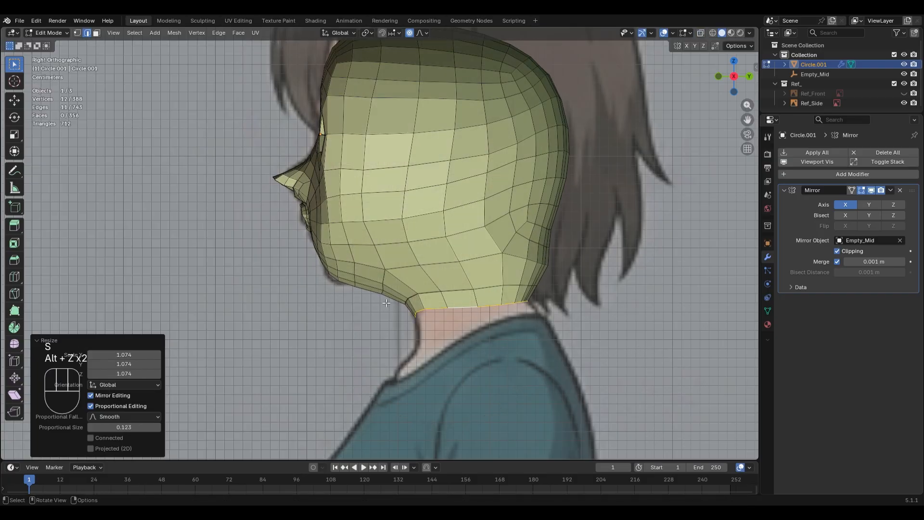
Try to raise a single vertex on the underside of the jaw with proportional editing
{"action": "key", "text": "1"}
{"action": "left_click", "coordinate": [384, 289]}
{"action": "key", "text": "g"}
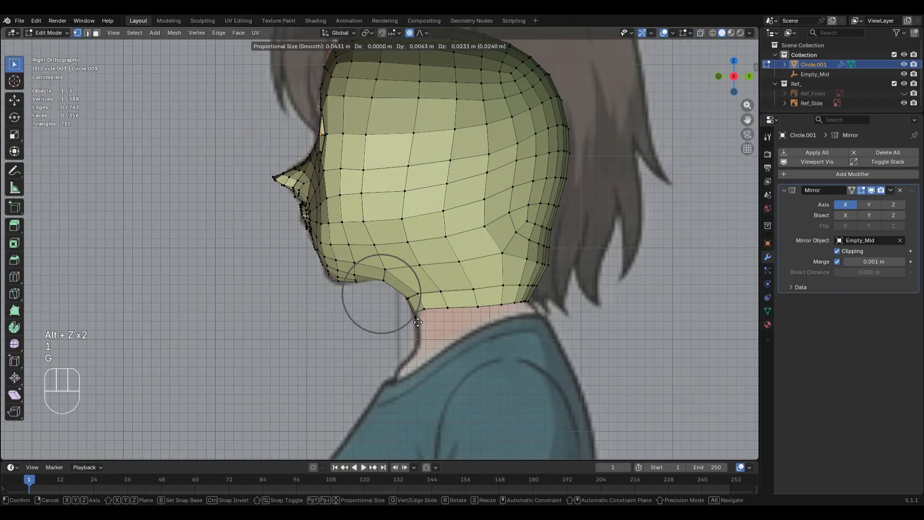
{"action": "left_click", "coordinate": [418, 322]}
{"action": "key", "text": "alt+z"}
{"action": "middle_click_drag", "start_coordinate": [377, 308], "coordinate": [418, 267]}
{"action": "key", "text": "ctrl+z"}
{"action": "key", "text": "alt+z"}
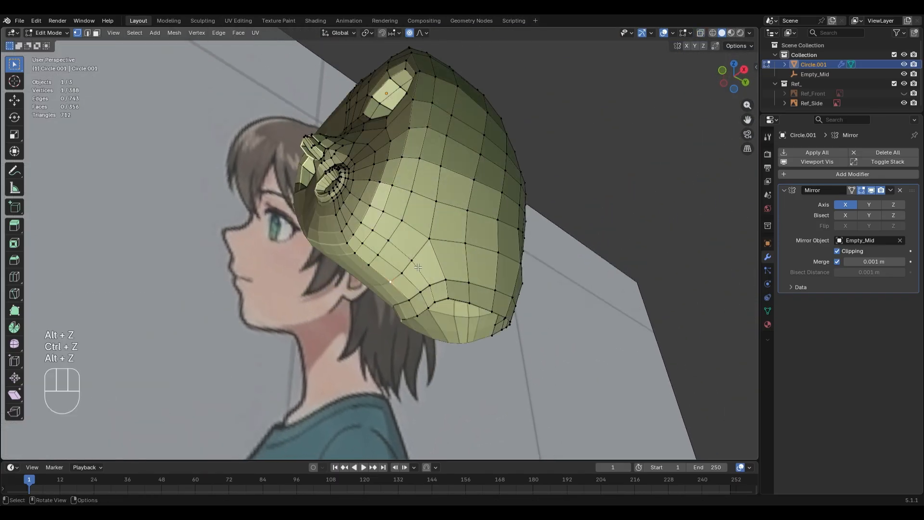
Move the three vertices where the underside of the jaw meets the neck 0.00947 m along Y and 0.019992 m along Z
{"action": "key", "text": "KP_3"}
{"action": "key", "text": "g"}
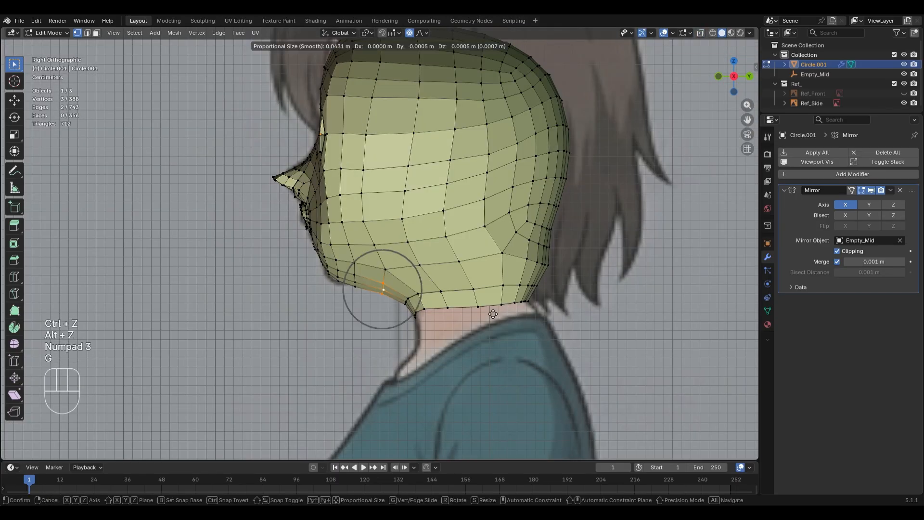
{"action": "left_click", "coordinate": [495, 299]}
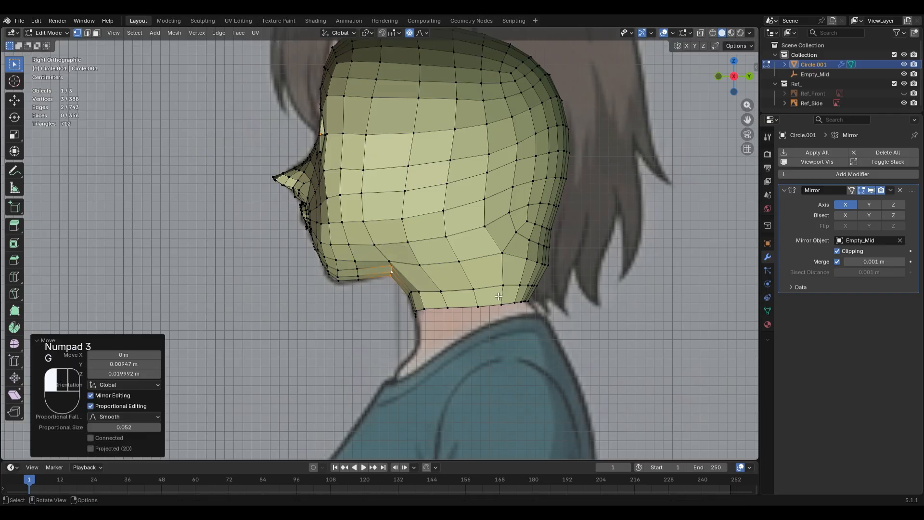
Move the jaw-to-neck vertices a further 0.002631 m along Y and 0.004735 m along Z, and rotate them to follow the reference jawline
{"action": "key", "text": "alt+z"}
{"action": "key", "text": "alt+z"}
{"action": "key", "text": "g"}
{"action": "key", "text": "r"}
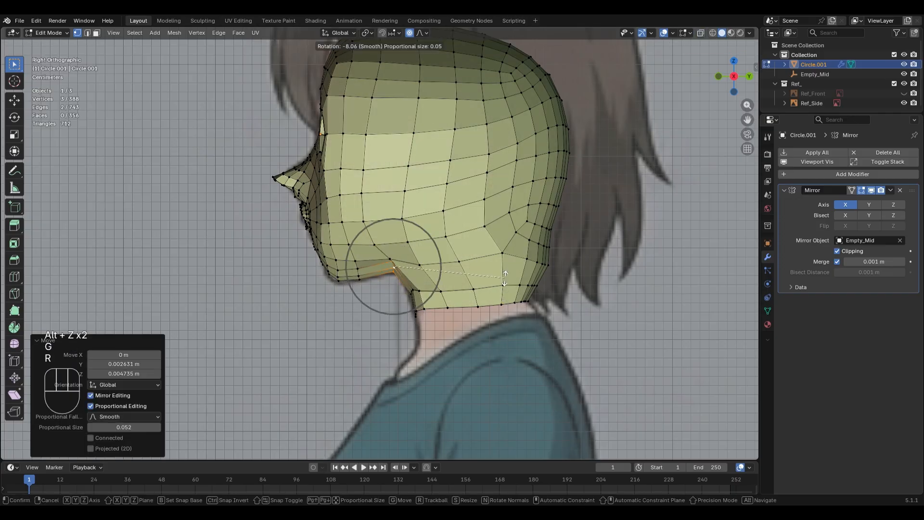
{"action": "left_click", "coordinate": [503, 266]}
Select the vertical edge loop from the crown down past the eye to the cheek and edge-slide it backwards with factor 0.299
{"action": "key", "text": "2"}
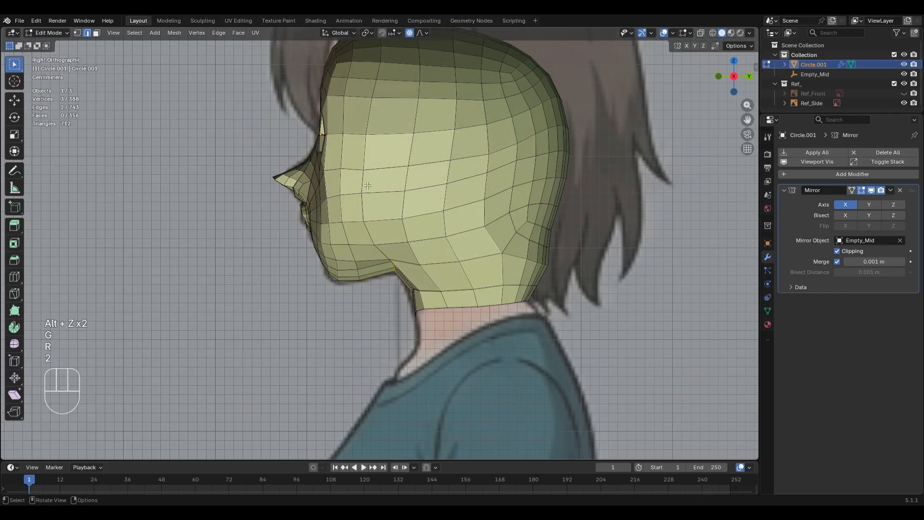
{"action": "left_click", "coordinate": [390, 257], "text": "alt"}
{"action": "key", "text": "alt+z"}
{"action": "key", "text": "c"}
{"action": "middle_click_drag", "start_coordinate": [407, 282], "coordinate": [394, 253]}
{"action": "right_click", "coordinate": [475, 206]}
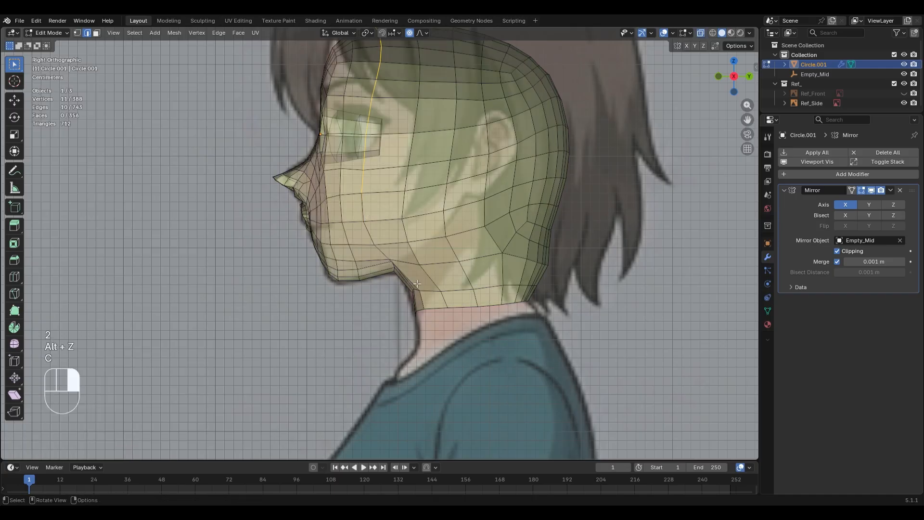
{"action": "key", "text": "g"}
{"action": "key", "text": "g"}
{"action": "left_click", "coordinate": [501, 182]}
{"action": "middle_click_drag", "start_coordinate": [449, 148], "coordinate": [449, 207], "text": "shift"}
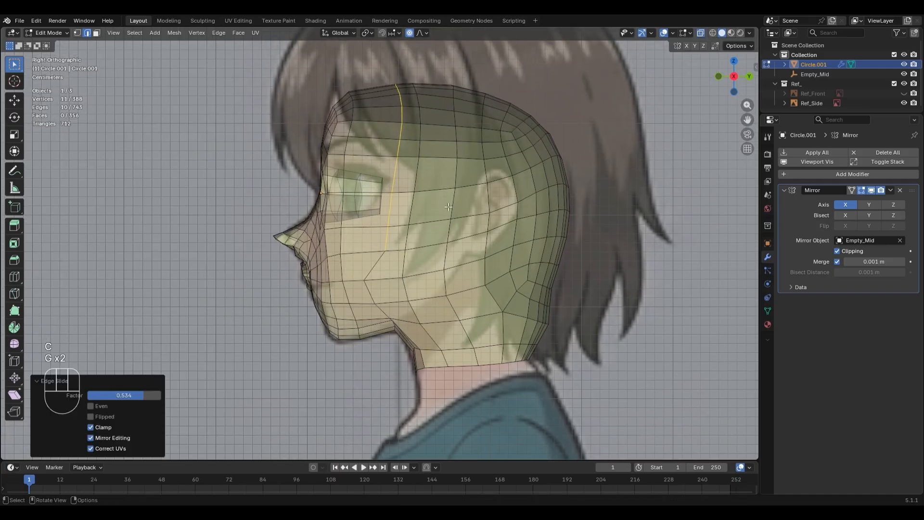
{"action": "key", "text": "ctrl+z"}
Slide the vertices on the lower cheek and jaw backwards along their edges to continue the vertical edge column
{"action": "key", "text": "1"}
{"action": "key", "text": "alt+z"}
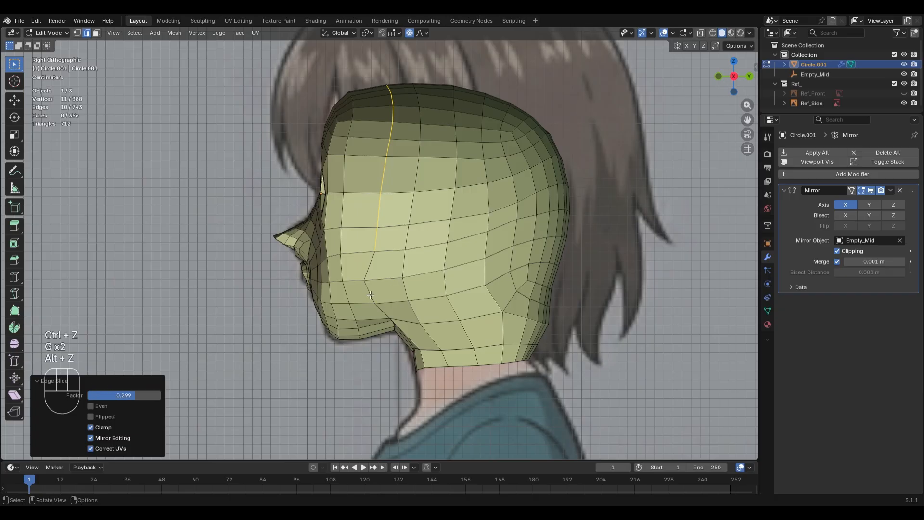
{"action": "left_click", "coordinate": [364, 280]}
{"action": "key", "text": "g"}
{"action": "key", "text": "g"}
{"action": "left_click", "coordinate": [420, 284]}
{"action": "left_click", "coordinate": [376, 304]}
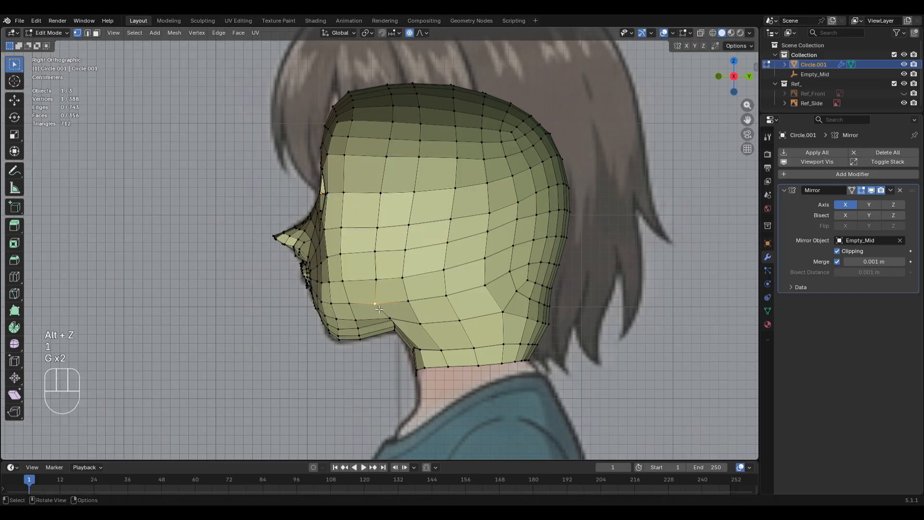
{"action": "key", "text": "g"}
{"action": "key", "text": "g"}
{"action": "left_click", "coordinate": [390, 306]}
{"action": "left_click", "coordinate": [380, 276]}
{"action": "key", "text": "g"}
{"action": "key", "text": "g"}
{"action": "left_click", "coordinate": [386, 276]}
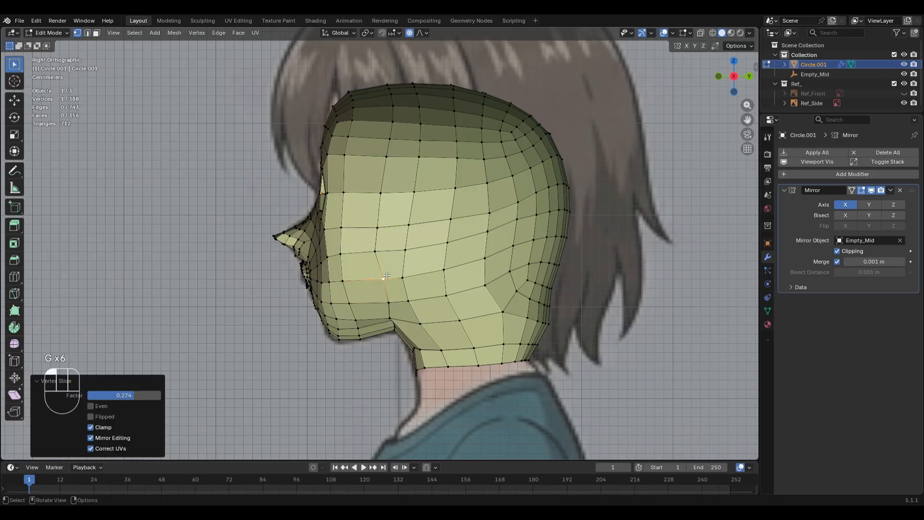
Slide the three vertices between the mid cheek and eye level slightly backwards to even out the vertical edge column
{"action": "left_click", "coordinate": [382, 253]}
{"action": "key", "text": "g"}
{"action": "key", "text": "g"}
{"action": "left_click", "coordinate": [387, 253]}
{"action": "left_click", "coordinate": [381, 232]}
{"action": "key", "text": "g"}
{"action": "key", "text": "g"}
{"action": "left_click", "coordinate": [385, 231]}
{"action": "left_click", "coordinate": [383, 197]}
{"action": "key", "text": "g"}
{"action": "key", "text": "g"}
{"action": "left_click", "coordinate": [384, 196]}
Add one centred horizontal loop cut around the neck just below the jaw
{"action": "middle_click_drag", "start_coordinate": [385, 197], "coordinate": [470, 340]}
{"action": "key", "text": "ctrl+r"}
{"action": "left_click", "coordinate": [470, 341]}
{"action": "right_click", "coordinate": [470, 341]}
{"action": "key", "text": "KP_3"}
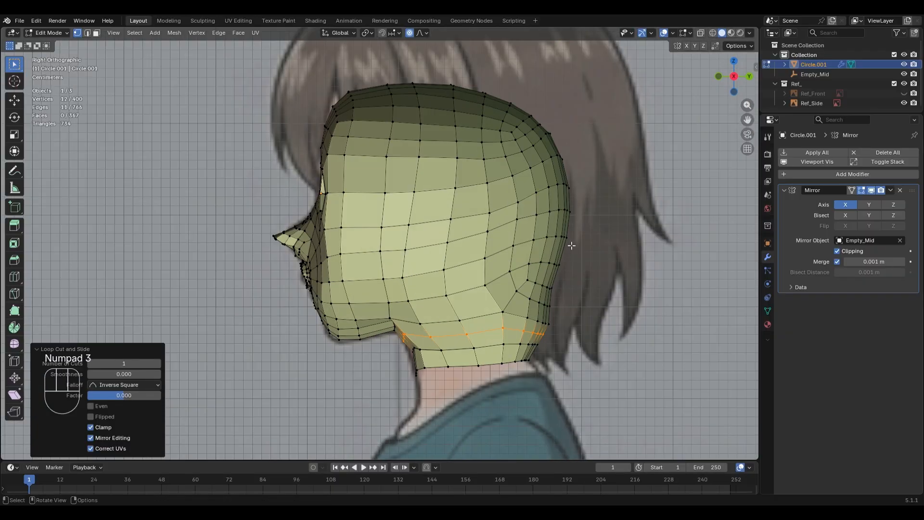
{"action": "key", "text": "3"}
{"action": "left_click", "coordinate": [538, 192], "text": "alt"}
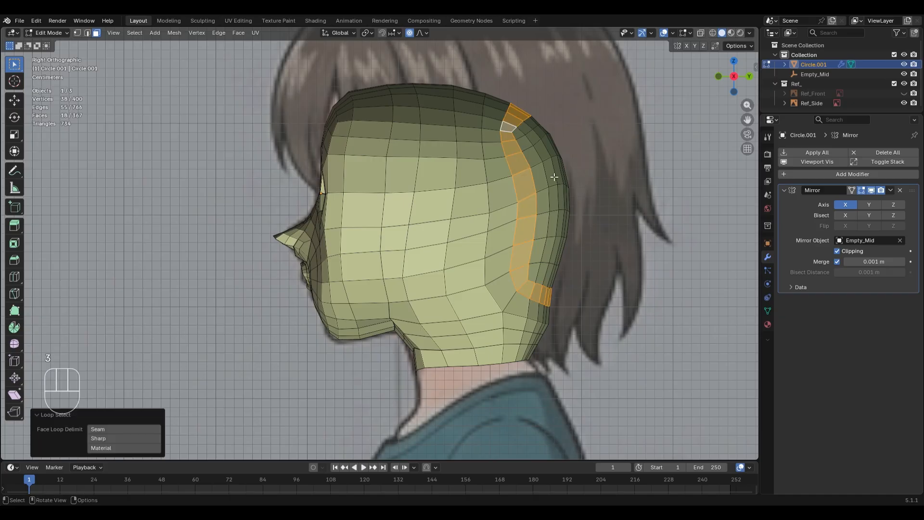
{"action": "key", "text": "2"}
{"action": "key", "text": "2"}
{"action": "left_click", "coordinate": [657, 246]}
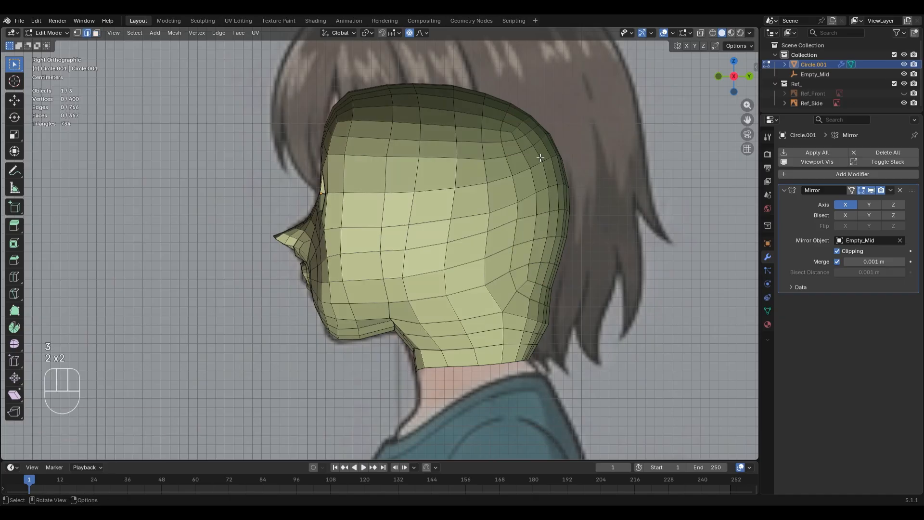
Select the edge loop bordering the back of the head and select its enclosed faces with Select Loop Inner-Region
{"action": "left_click", "coordinate": [509, 135], "text": "alt"}
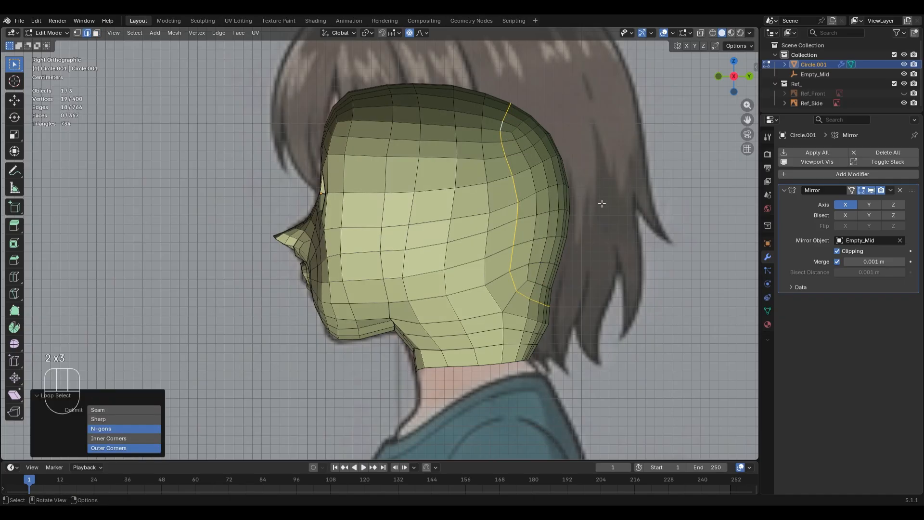
{"action": "key", "text": "F3"}
{"action": "type", "text": "se"}
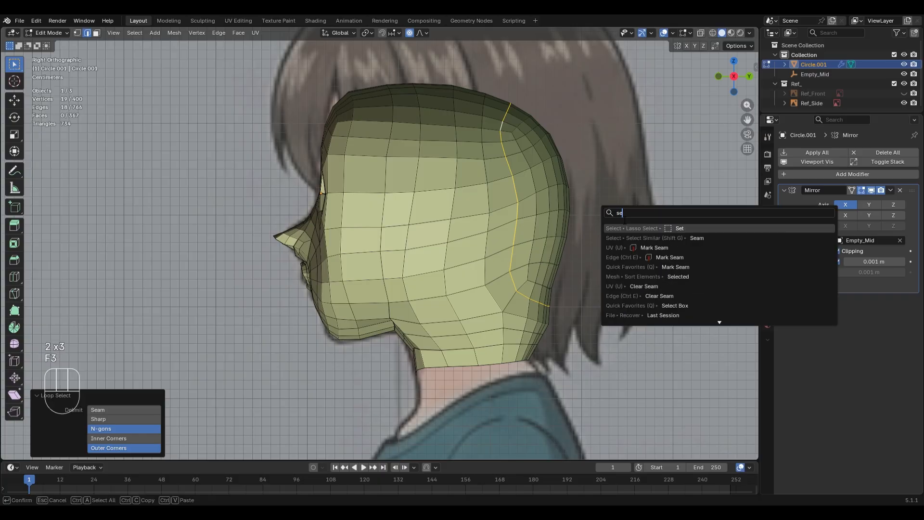
{"action": "type", "text": "lect"}
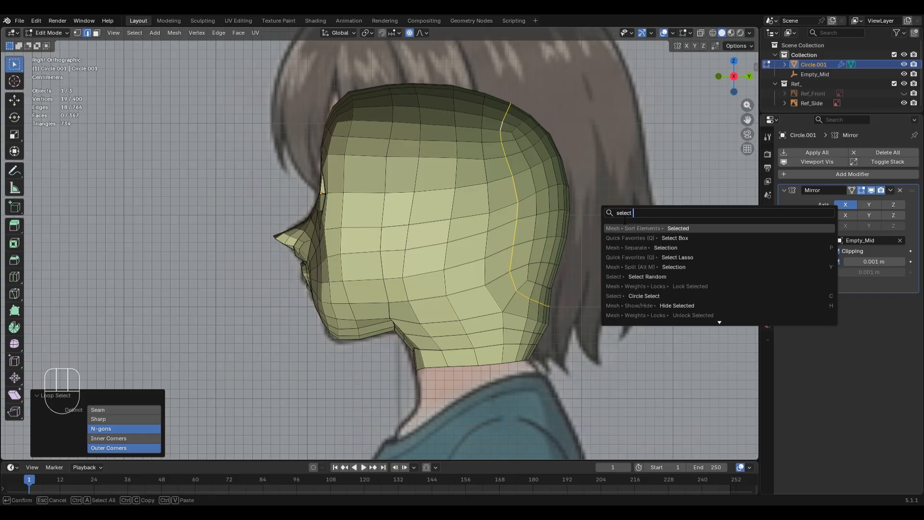
{"action": "type", "text": " inner"}
{"action": "key", "text": "Down"}
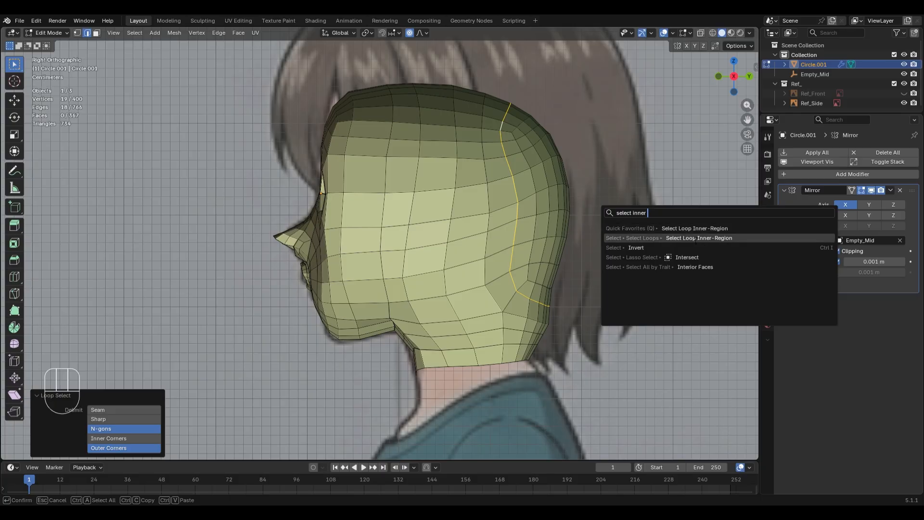
{"action": "key", "text": "Up"}
{"action": "key", "text": "Return"}
{"action": "middle_click_drag", "start_coordinate": [637, 259], "coordinate": [652, 271]}
{"action": "key", "text": "KP_1"}
{"action": "key", "text": "KP_3"}
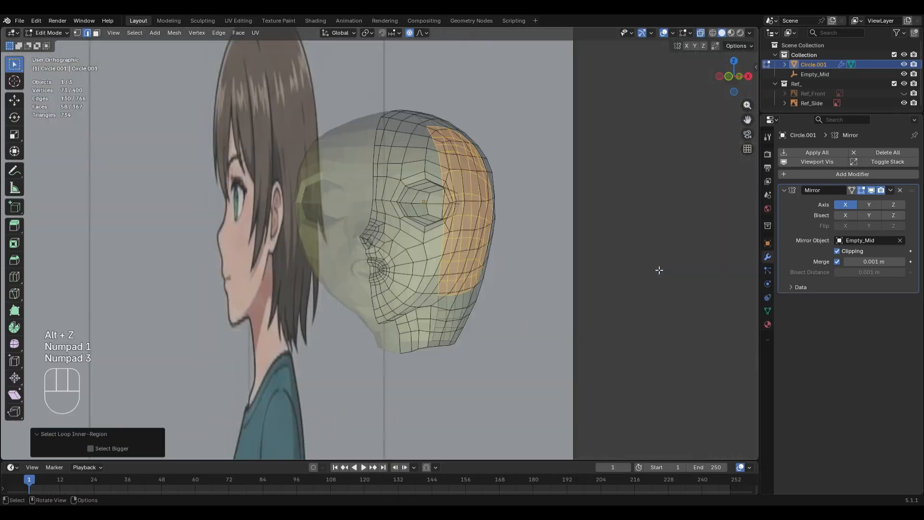
{"action": "key", "text": "alt+z"}
{"action": "key", "text": "alt+z"}
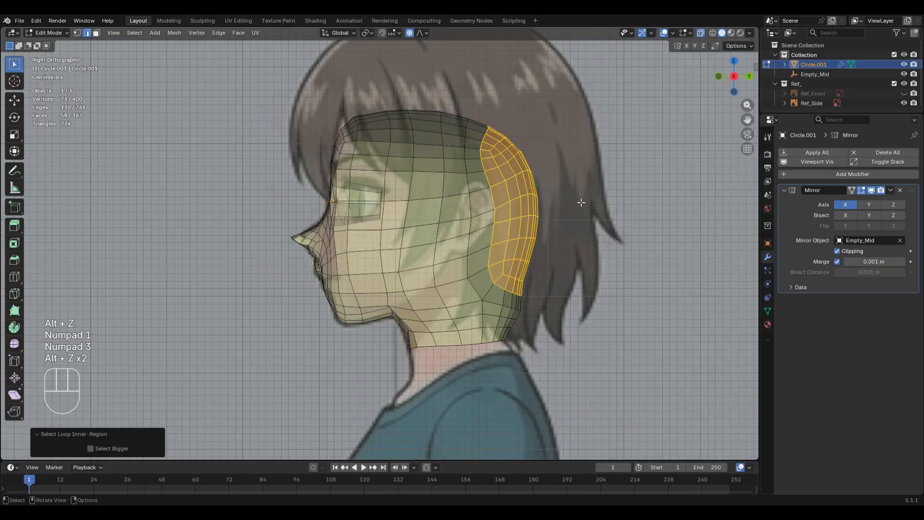
Select the edges across the nape and move them -0.032198 m along Y and 0.010733 m along Z with a proportional size of 0.052
{"action": "left_click", "coordinate": [501, 318], "text": "alt"}
{"action": "key", "text": "g"}
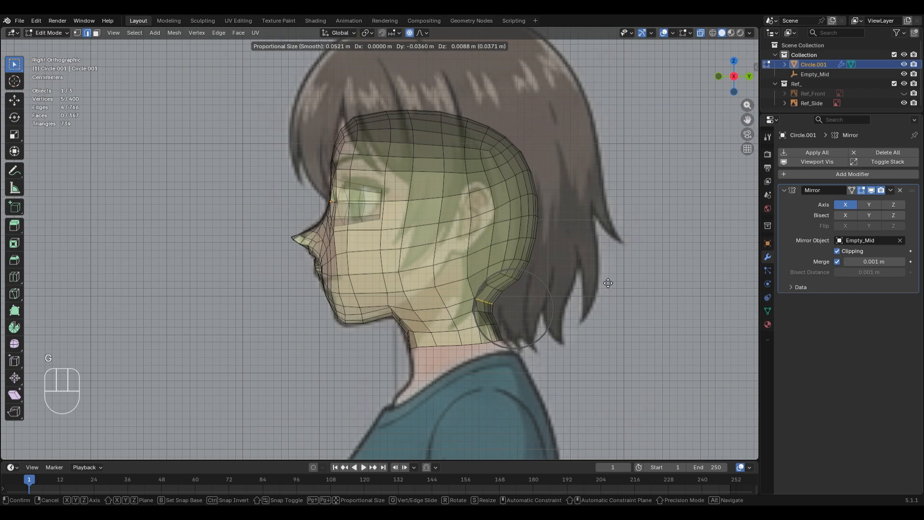
{"action": "left_click", "coordinate": [611, 281]}
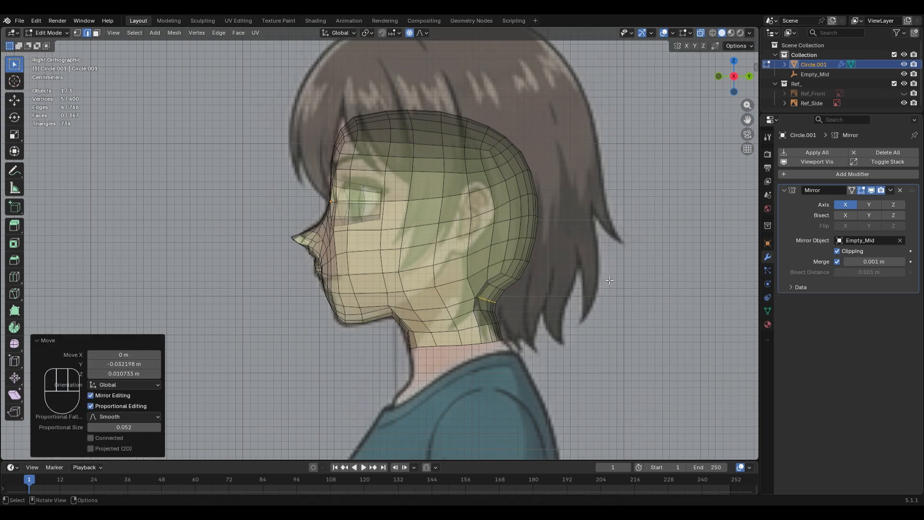
{"action": "middle_click_drag", "start_coordinate": [611, 281], "coordinate": [570, 325]}
{"action": "key", "text": "alt+z"}
{"action": "key", "text": "KP_1"}
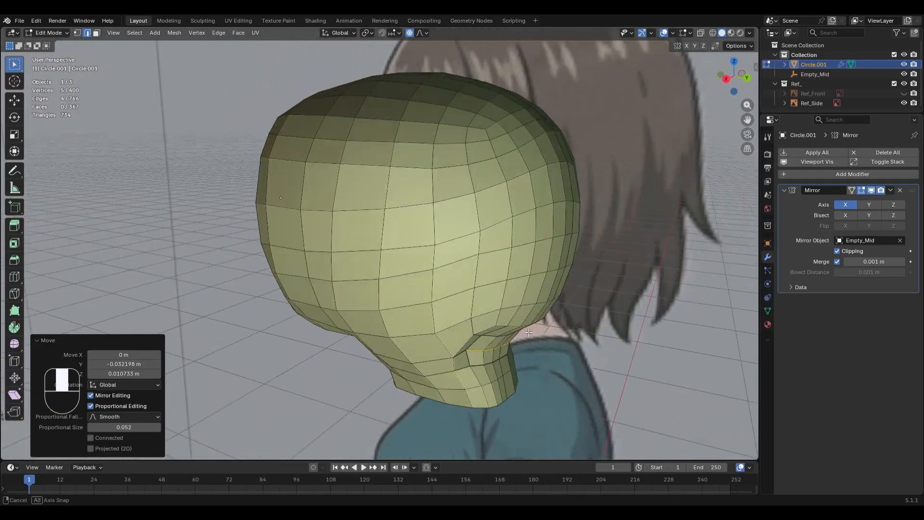
{"action": "key", "text": "KP_3"}
{"action": "key", "text": "alt+z"}
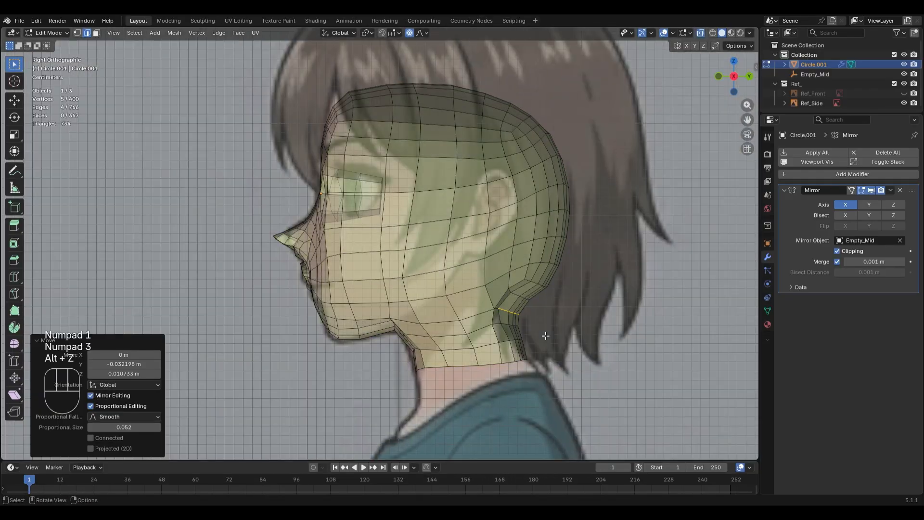
Select the two-by-four block of faces over the ear and rotate it slightly clockwise with proportional editing in the side view
{"action": "scroll", "coordinate": [539, 268], "scroll_direction": "up", "scroll_amount": 2}
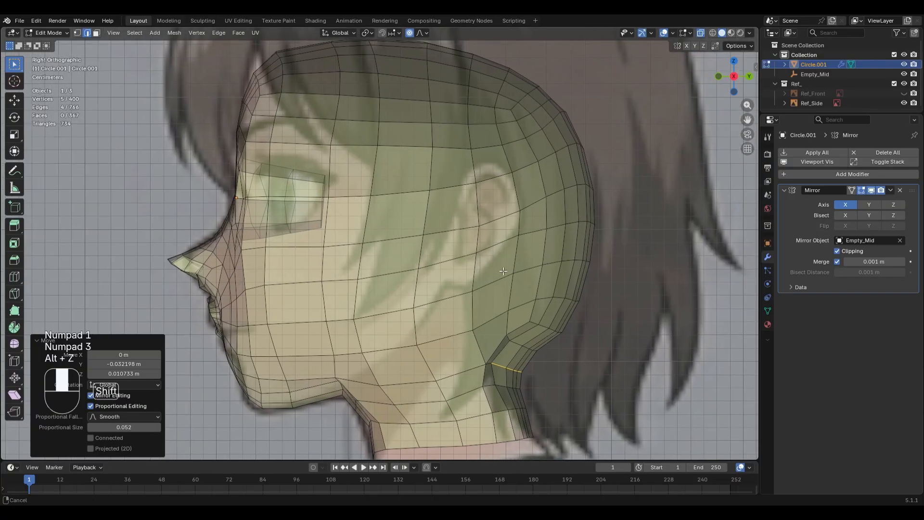
{"action": "key", "text": "alt+z"}
{"action": "key", "text": "alt+z"}
{"action": "key", "text": "3"}
{"action": "left_click", "coordinate": [453, 168]}
{"action": "left_click", "coordinate": [487, 255], "text": "ctrl+shift"}
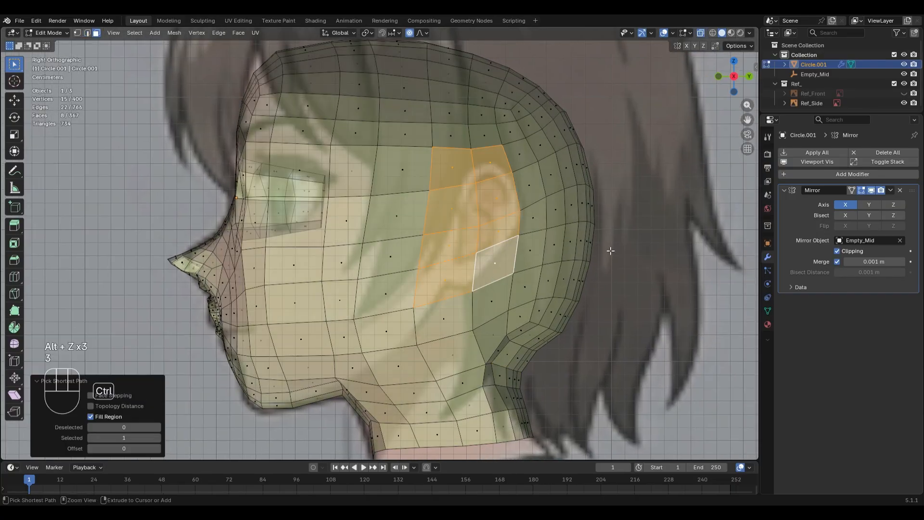
{"action": "key", "text": "q"}
{"action": "left_click", "coordinate": [638, 238]}
{"action": "key", "text": "ctrl+z"}
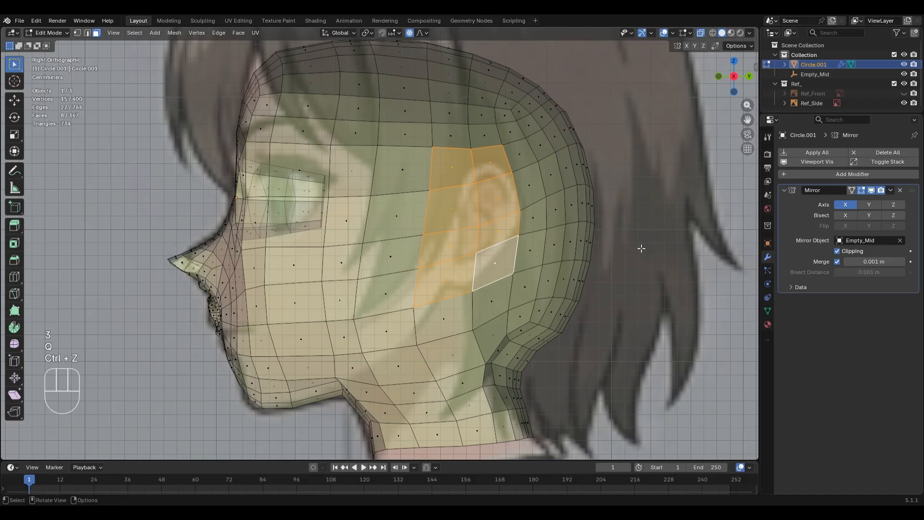
{"action": "key", "text": "shift+ctrl+z"}
{"action": "key", "text": "alt+z"}
{"action": "key", "text": "r"}
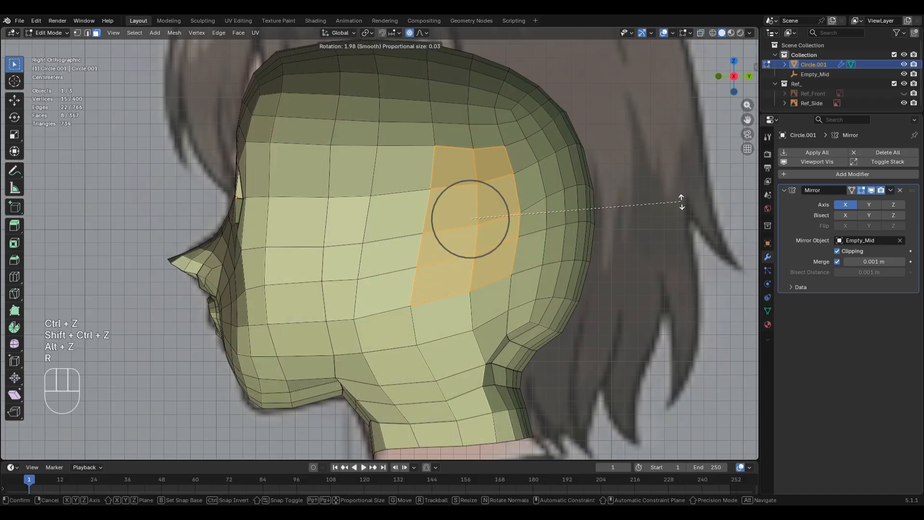
{"action": "scroll", "coordinate": [683, 204], "scroll_direction": "up", "scroll_amount": 5}
{"action": "left_click", "coordinate": [687, 207]}
{"action": "key", "text": "1"}
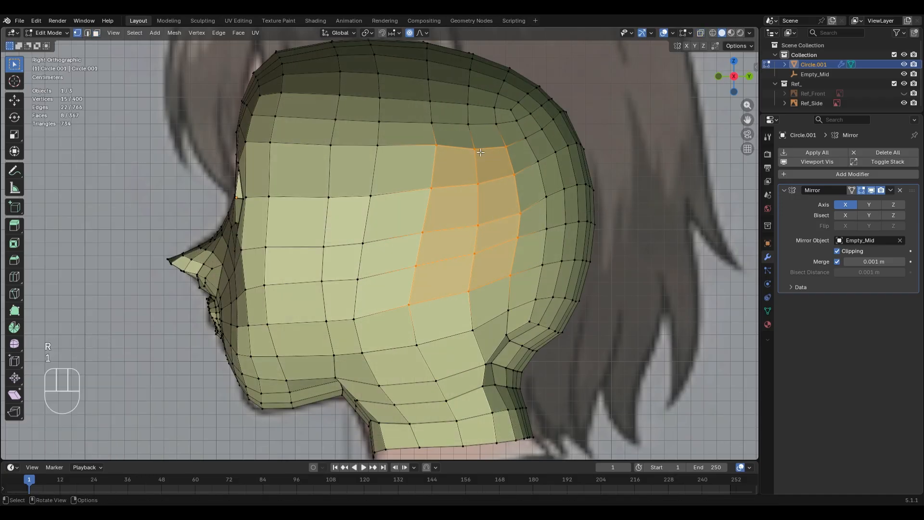
Raise the middle vertex on the upper edge of the ear block slightly along Z
{"action": "left_click", "coordinate": [492, 160]}
{"action": "key", "text": "g"}
{"action": "key", "text": "z"}
{"action": "left_click", "coordinate": [492, 158]}
Reselect the eight faces covering the ear and inset them with a thickness of 0.1651 m
{"action": "key", "text": "3"}
{"action": "left_click", "coordinate": [450, 165]}
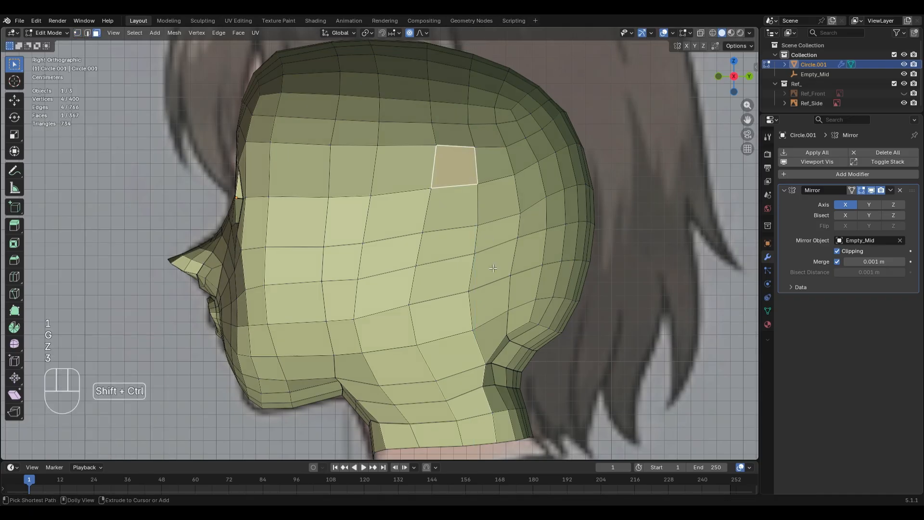
{"action": "left_click", "coordinate": [494, 265], "text": "ctrl+shift"}
{"action": "key", "text": "alt+z"}
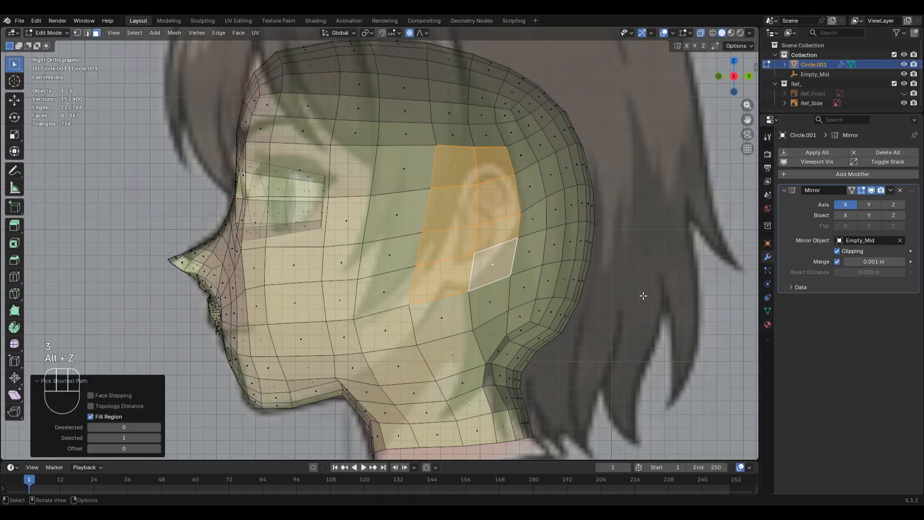
{"action": "key", "text": "alt+z"}
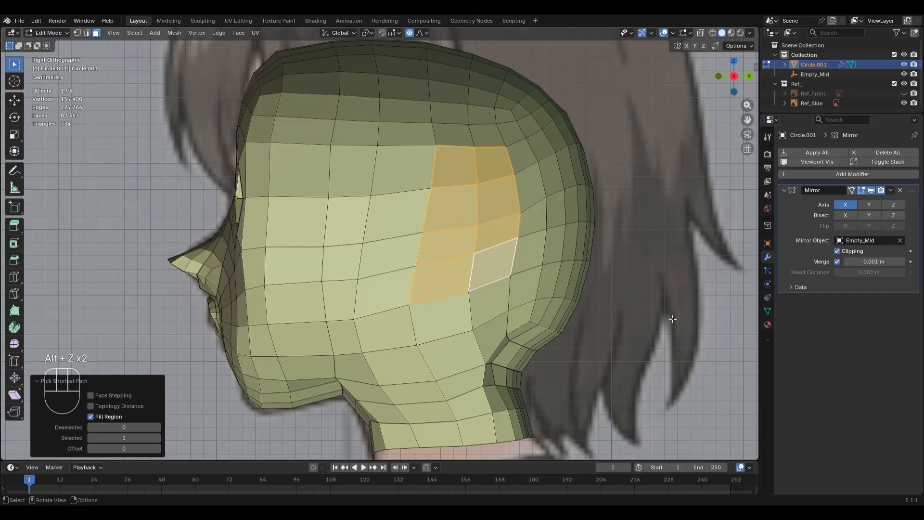
{"action": "key", "text": "i"}
{"action": "left_click", "coordinate": [675, 321]}
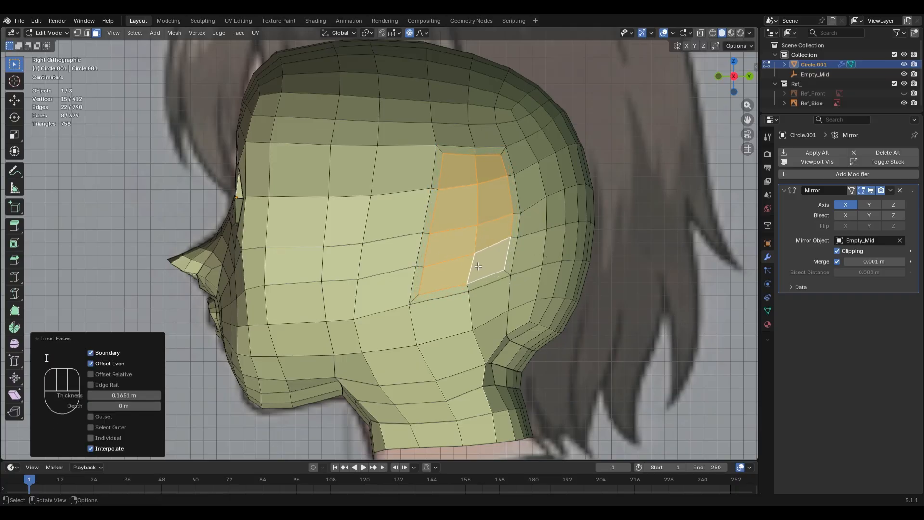
Add one centred loop cut around the inset ring of faces bordering the ear area
{"action": "middle_click_drag", "start_coordinate": [478, 267], "coordinate": [568, 255]}
{"action": "key", "text": "ctrl+r"}
{"action": "left_click", "coordinate": [486, 152]}
{"action": "right_click", "coordinate": [487, 151]}
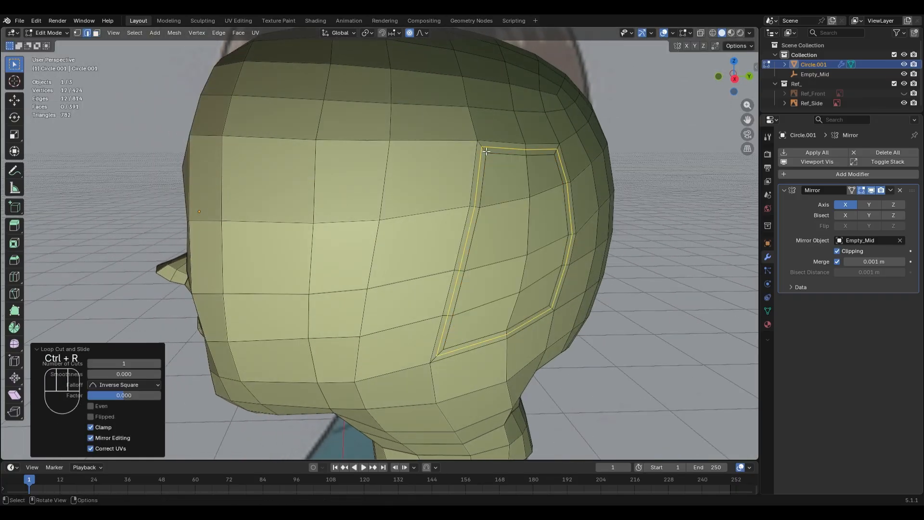
Select the eight inner ear faces in the side view and scale them down to widen the surrounding ring
{"action": "key", "text": "KP_1"}
{"action": "key", "text": "KP_3"}
{"action": "key", "text": "3"}
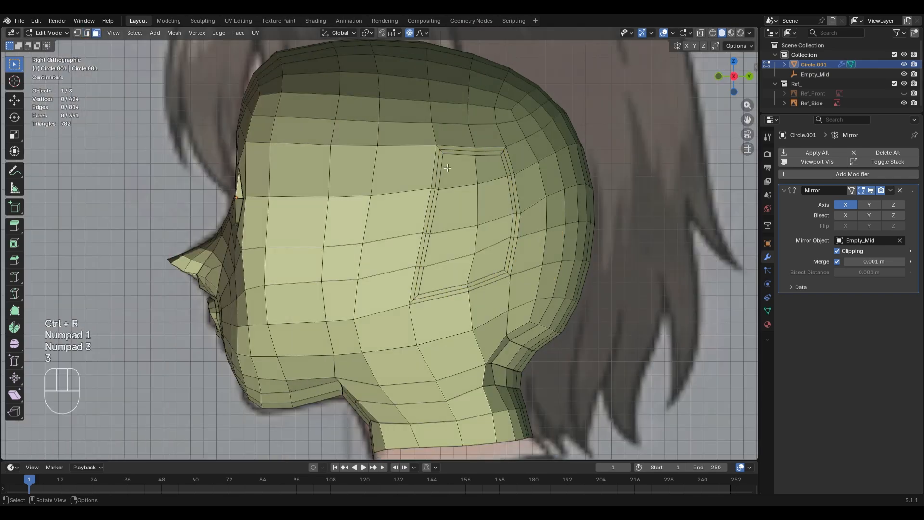
{"action": "left_click", "coordinate": [457, 171]}
{"action": "left_click", "coordinate": [488, 263], "text": "ctrl"}
{"action": "key", "text": "s"}
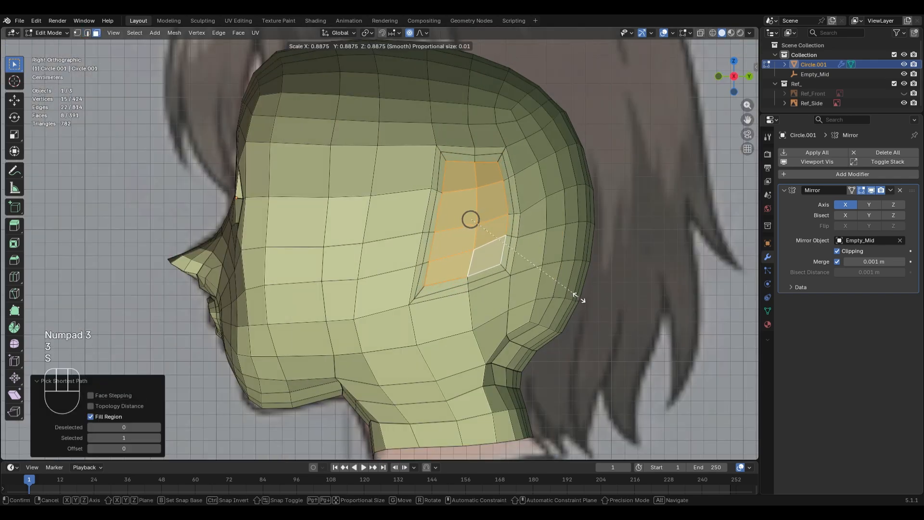
{"action": "left_click", "coordinate": [558, 289]}
{"action": "key", "text": "2"}
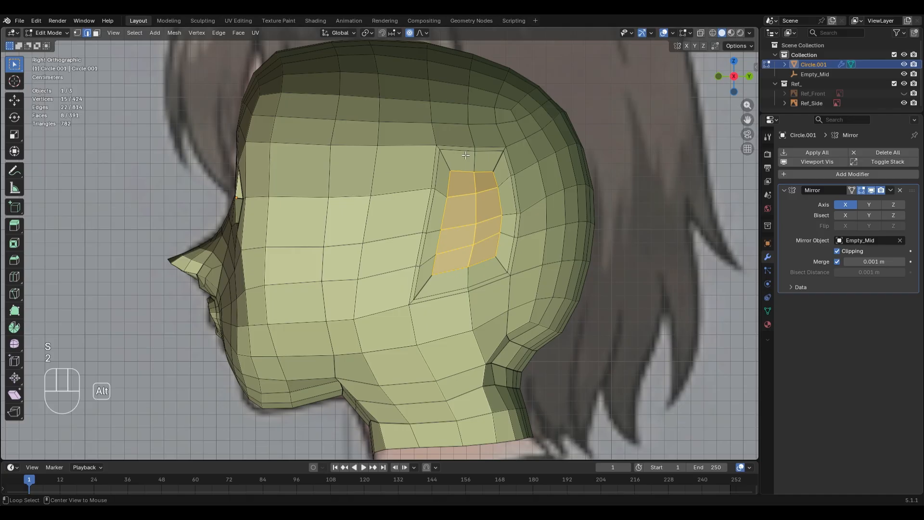
Edge-slide the middle loop around the ear inward by a factor of 0.432
{"action": "left_click", "coordinate": [521, 184], "text": "alt"}
{"action": "key", "text": "g"}
{"action": "key", "text": "g"}
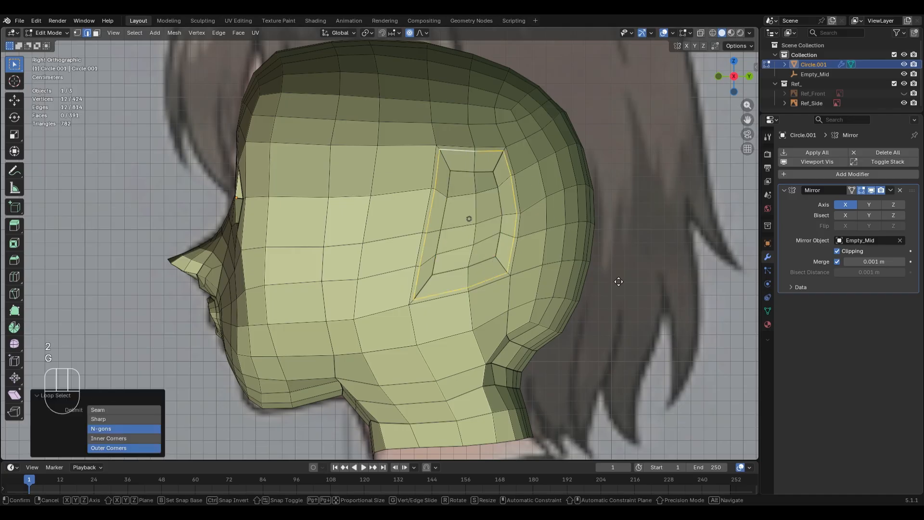
{"action": "left_click", "coordinate": [612, 277]}
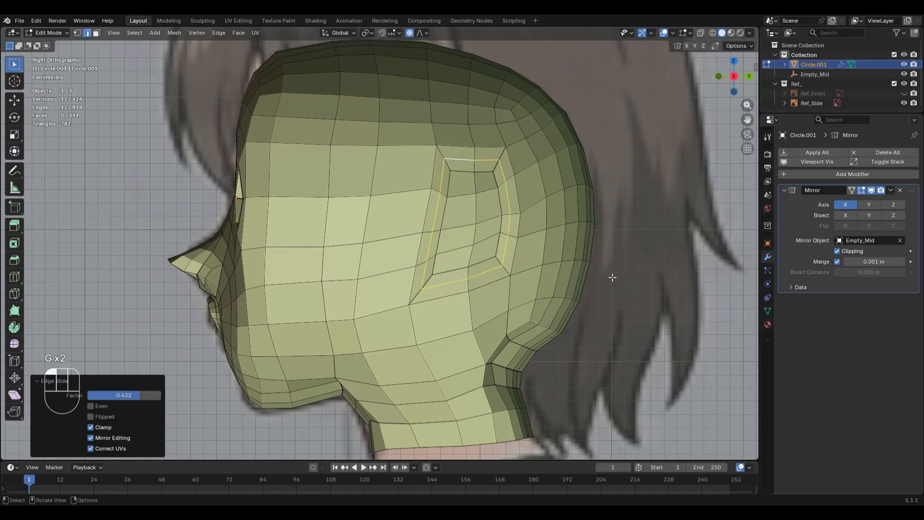
Select the eight inner ear faces and delete them to open a hole in the side of the head
{"action": "key", "text": "3"}
{"action": "left_click", "coordinate": [470, 189]}
{"action": "left_click", "coordinate": [499, 258], "text": "ctrl+shift"}
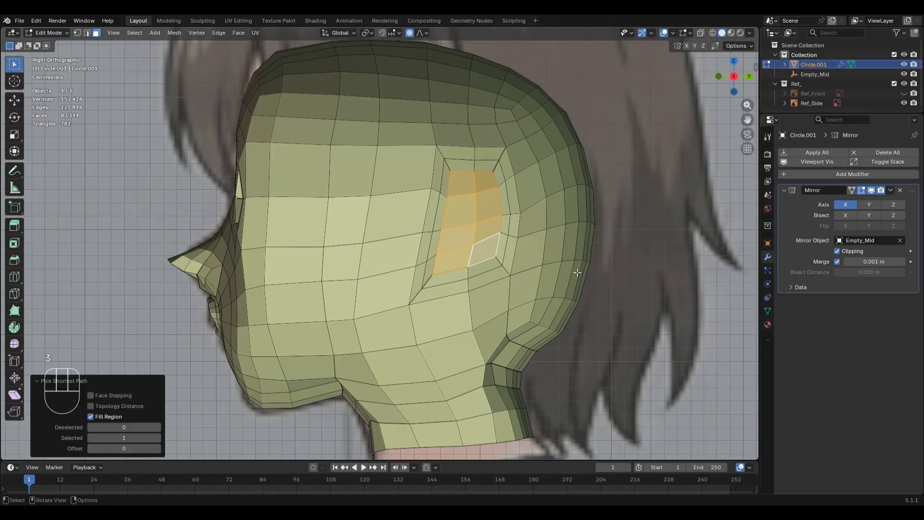
{"action": "middle_click_drag", "start_coordinate": [534, 272], "coordinate": [482, 255]}
{"action": "key", "text": "KP_1"}
{"action": "key", "text": "KP_3"}
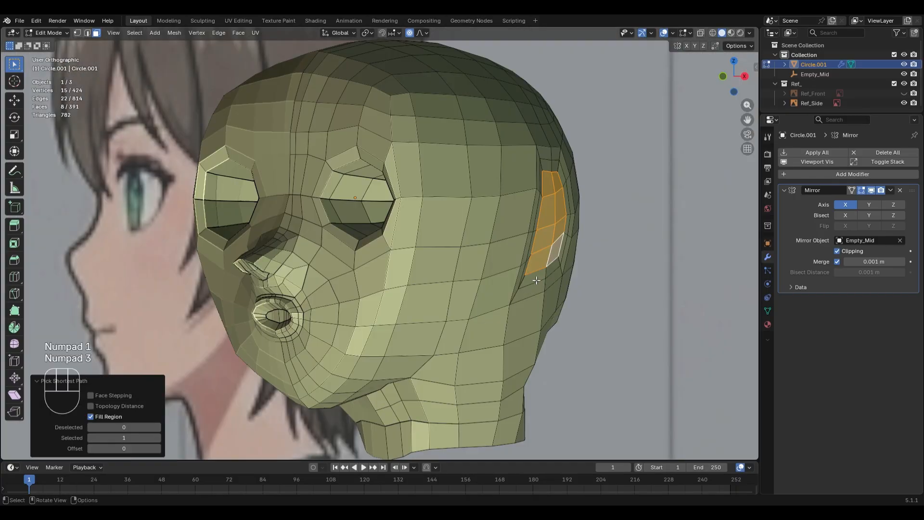
{"action": "key", "text": "x"}
{"action": "left_click", "coordinate": [519, 232]}
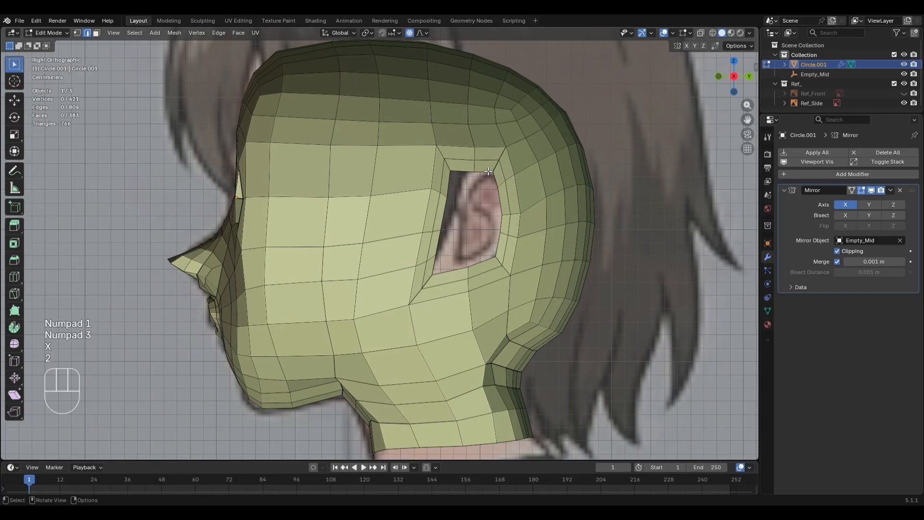
Smooth the edge loop around the ear hole by 0.864 and delete the ring of faces inside it
{"action": "key", "text": "2"}
{"action": "left_click", "coordinate": [556, 197], "text": "alt"}
{"action": "left_click", "coordinate": [14, 344]}
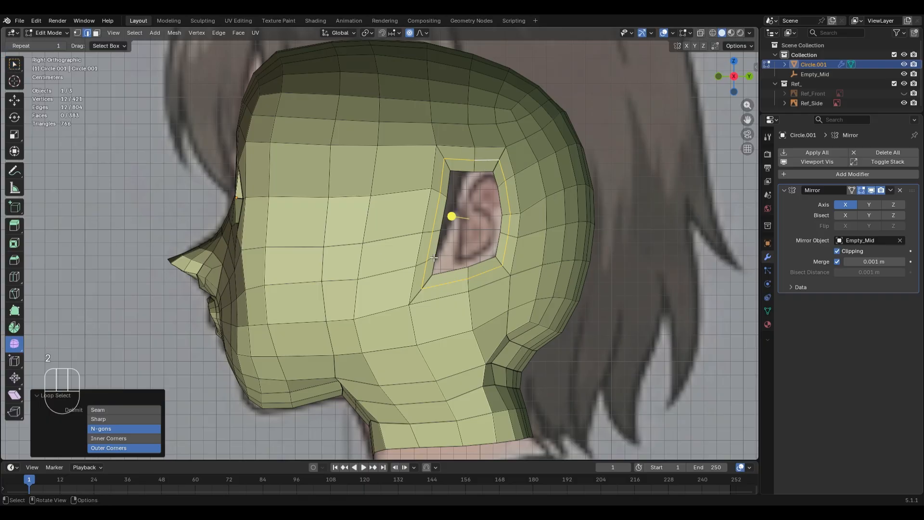
{"action": "left_click_drag", "start_coordinate": [454, 222], "coordinate": [617, 285]}
{"action": "right_click", "coordinate": [621, 288]}
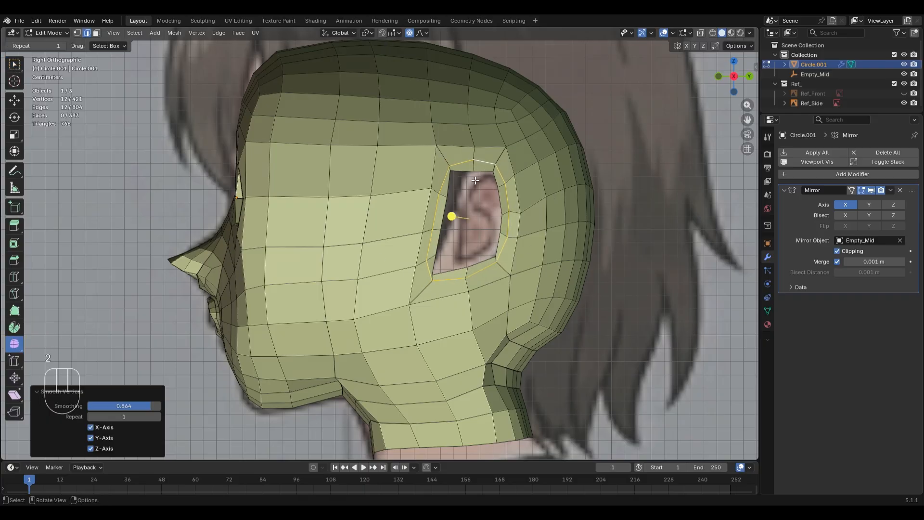
{"action": "key", "text": "ctrl+KP_Add"}
{"action": "key", "text": "x"}
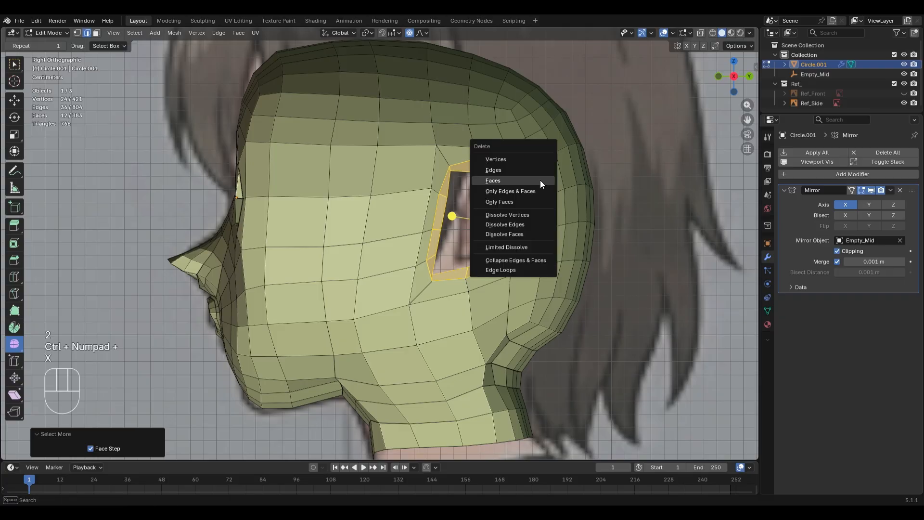
{"action": "left_click", "coordinate": [541, 180]}
Extrude the border loop of the ear hole inward with a scale of 0.878
{"action": "key", "text": "2"}
{"action": "left_click", "coordinate": [509, 220], "text": "alt"}
{"action": "key", "text": "e"}
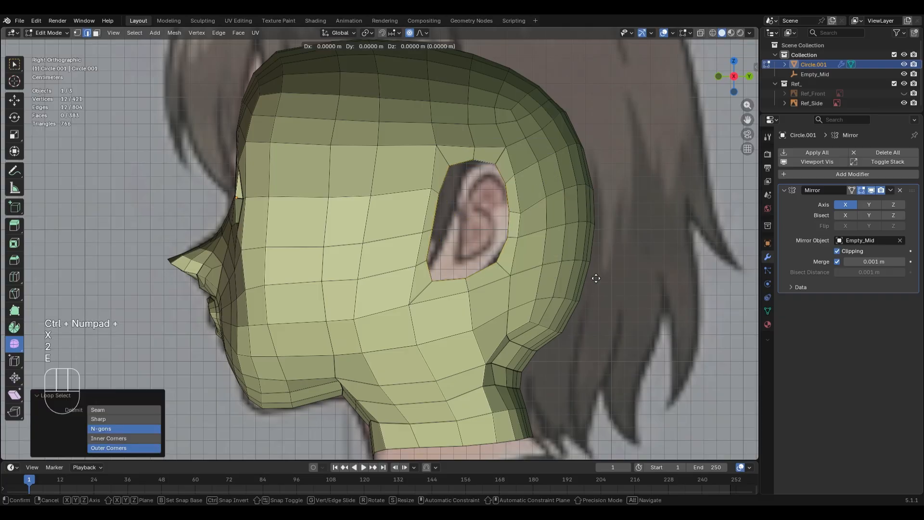
{"action": "key", "text": "s"}
{"action": "left_click", "coordinate": [579, 262]}
Try to move the extruded ear loop 0.012498 m along X with a proportional size of 0.001
{"action": "middle_click_drag", "start_coordinate": [444, 250], "coordinate": [481, 272]}
{"action": "key", "text": "g"}
{"action": "key", "text": "y"}
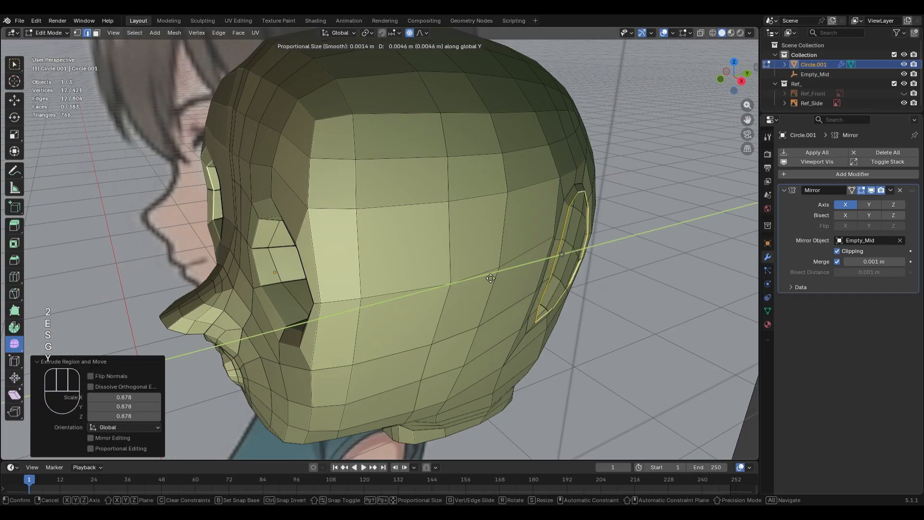
{"action": "key", "text": "ctrl+z"}
{"action": "key", "text": "g"}
{"action": "key", "text": "x"}
{"action": "left_click", "coordinate": [555, 233]}
{"action": "middle_click_drag", "start_coordinate": [555, 232], "coordinate": [536, 310]}
{"action": "scroll", "coordinate": [535, 312], "scroll_direction": "down", "scroll_amount": 4}
{"action": "key", "text": "KP_7"}
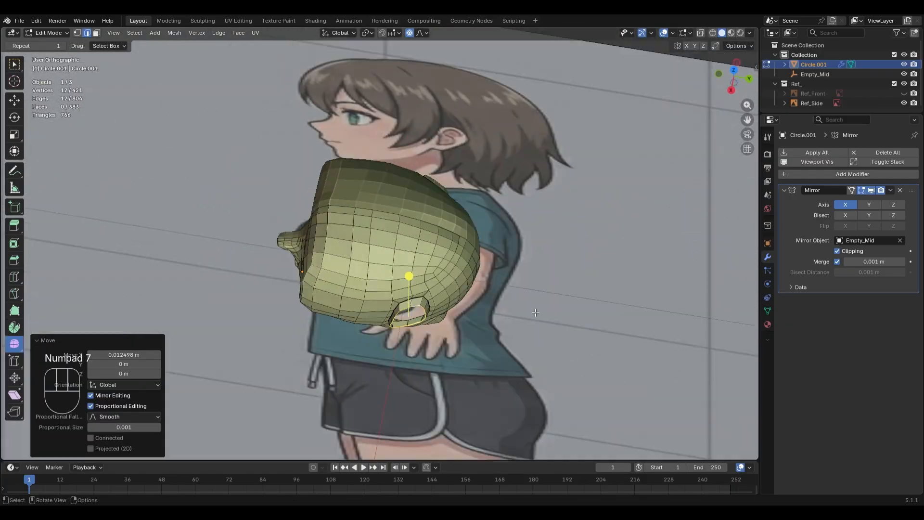
{"action": "key", "text": "alt+z"}
{"action": "key", "text": "alt+z"}
{"action": "scroll", "coordinate": [536, 269], "scroll_direction": "up", "scroll_amount": 3}
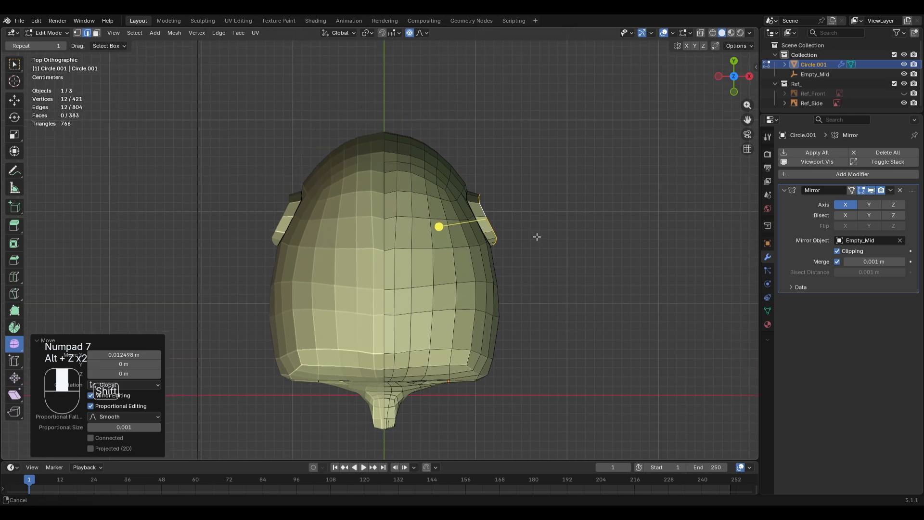
{"action": "key", "text": "ctrl+z"}
{"action": "key", "text": "ctrl+Tab"}
{"action": "left_click", "coordinate": [569, 241]}
{"action": "key", "text": "g"}
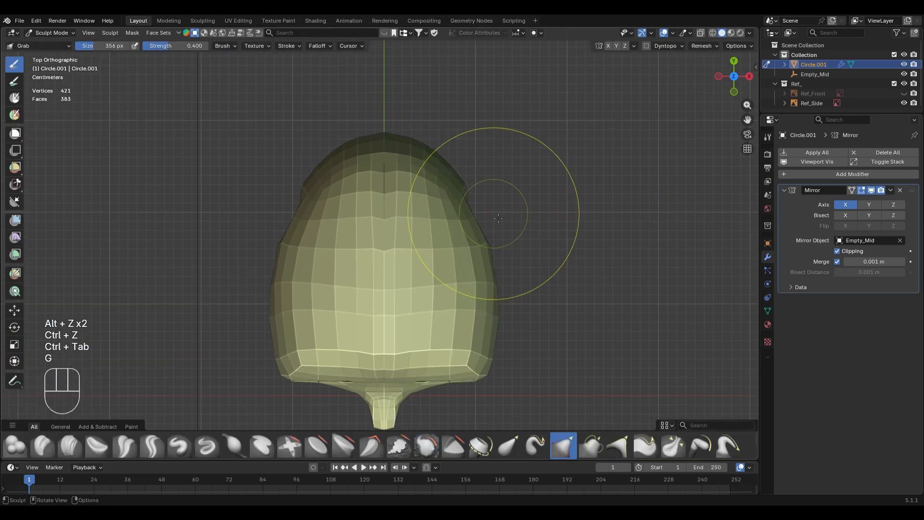
{"action": "key", "text": "f"}
{"action": "key", "text": "Tab"}
Move the ear loop 0.008944 m along X with proportional size 0.036 and rotate it 11.3° about Z with size 0.052
{"action": "key", "text": "alt+z"}
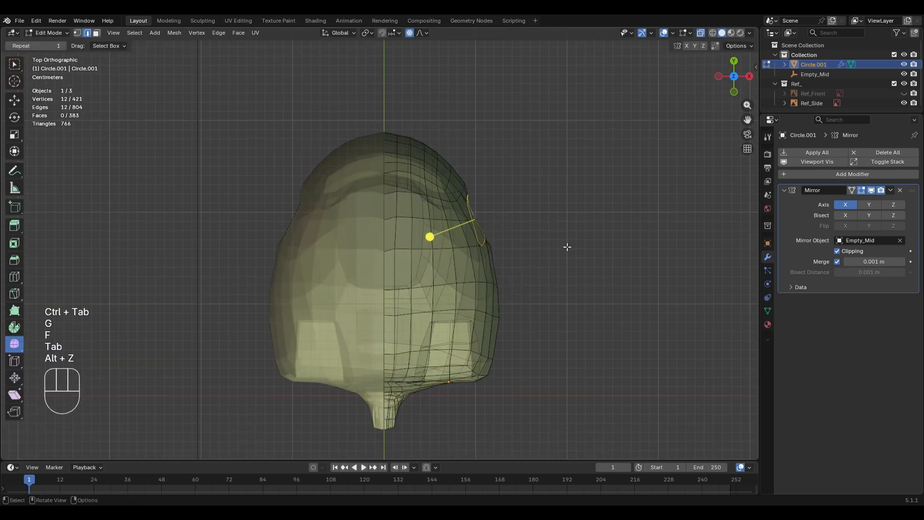
{"action": "key", "text": "g"}
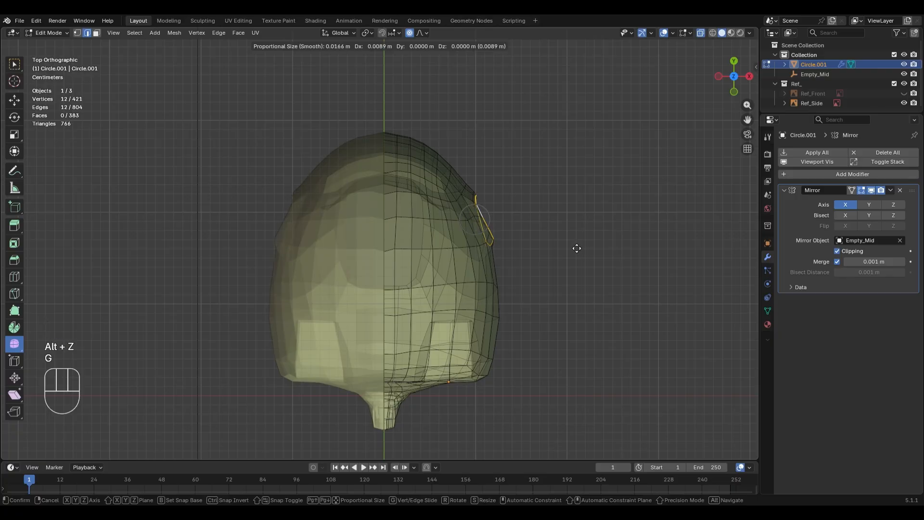
{"action": "left_click", "coordinate": [576, 248]}
{"action": "key", "text": "r"}
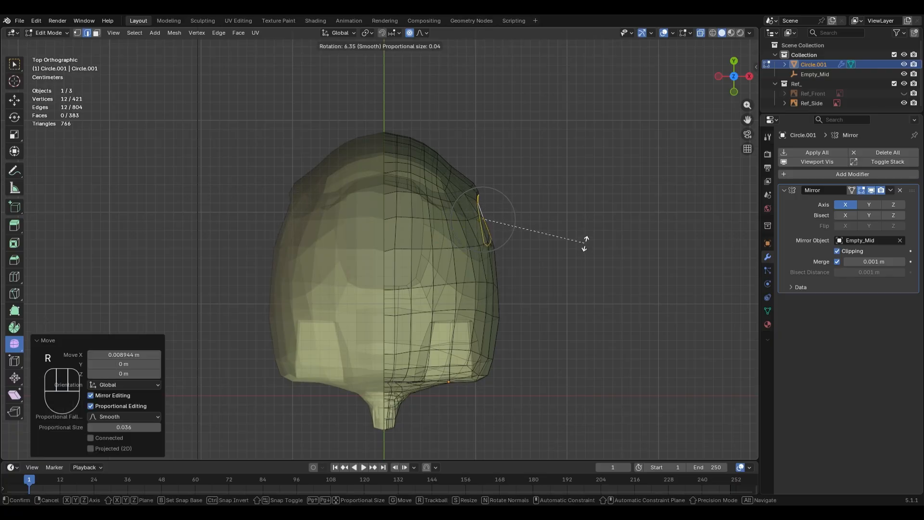
{"action": "left_click", "coordinate": [584, 252]}
Move the ear loop -0.002631 m along X with a proportional size of 0.052
{"action": "key", "text": "g"}
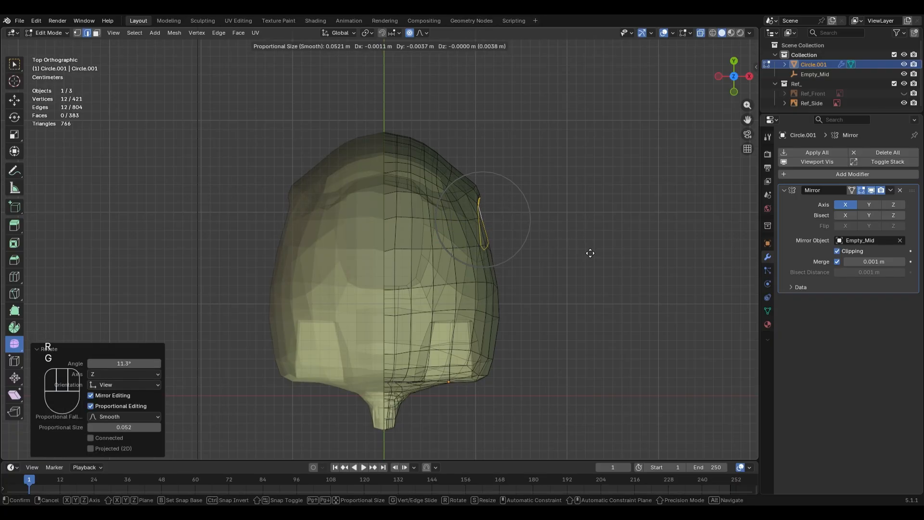
{"action": "left_click", "coordinate": [590, 254]}
{"action": "key", "text": "ctrl+z"}
{"action": "key", "text": "g"}
{"action": "left_click", "coordinate": [591, 209]}
Move the ear loop 0.007307 m along Y with proportional size 0.047 and rotate it slightly to follow the reference ear
{"action": "middle_click_drag", "start_coordinate": [634, 332], "coordinate": [536, 258]}
{"action": "key", "text": "alt+z"}
{"action": "key", "text": "KP_3"}
{"action": "scroll", "coordinate": [524, 255], "scroll_direction": "up", "scroll_amount": 3}
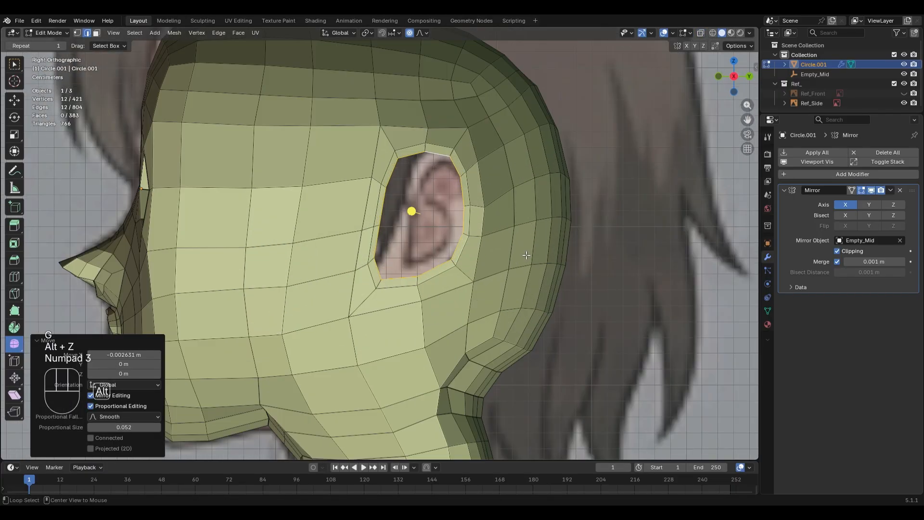
{"action": "key", "text": "alt+z"}
{"action": "key", "text": "g"}
{"action": "scroll", "coordinate": [570, 236], "scroll_direction": "down", "scroll_amount": 8}
{"action": "scroll", "coordinate": [573, 236], "scroll_direction": "up", "scroll_amount": 5}
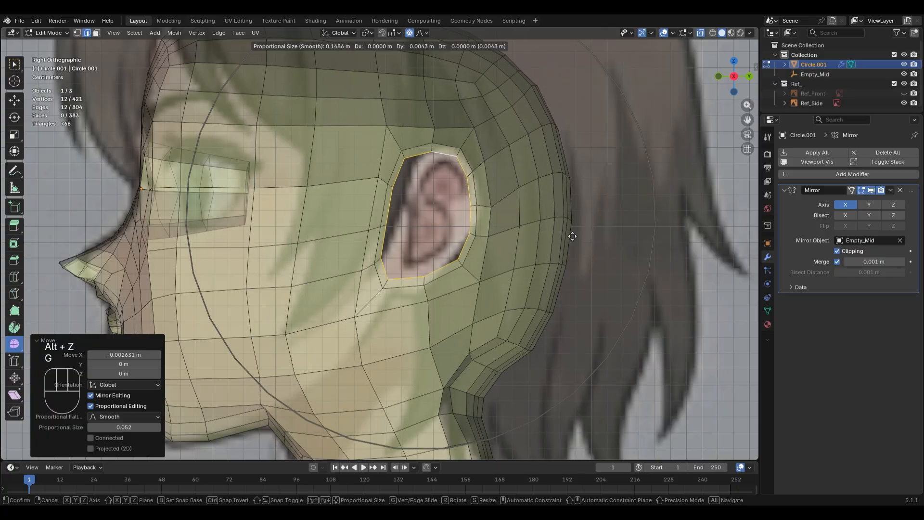
{"action": "scroll", "coordinate": [577, 236], "scroll_direction": "up", "scroll_amount": 4}
{"action": "left_click", "coordinate": [576, 235]}
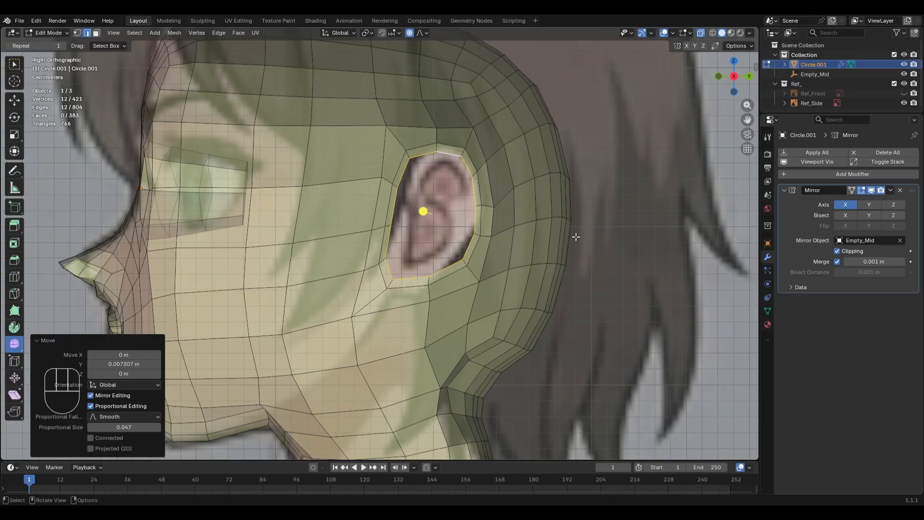
{"action": "key", "text": "r"}
{"action": "left_click", "coordinate": [576, 242]}
Try to extrude the ear loop along Y and along X
{"action": "mouse_move", "coordinate": [538, 250]}
{"action": "middle_mouse_down"}
{"action": "mouse_move", "coordinate": [578, 267]}
{"action": "mouse_move", "coordinate": [554, 245]}
{"action": "mouse_move", "coordinate": [518, 242]}
{"action": "middle_mouse_up"}
{"action": "key", "text": "e"}
{"action": "key", "text": "y"}
{"action": "key", "text": "ctrl+z"}
{"action": "key", "text": "e"}
{"action": "key", "text": "x"}
{"action": "key", "text": "ctrl+z"}
Extrude the ear loop outward 0.005661 m along X
{"action": "key", "text": "alt+z"}
{"action": "key", "text": "e"}
{"action": "key", "text": "x"}
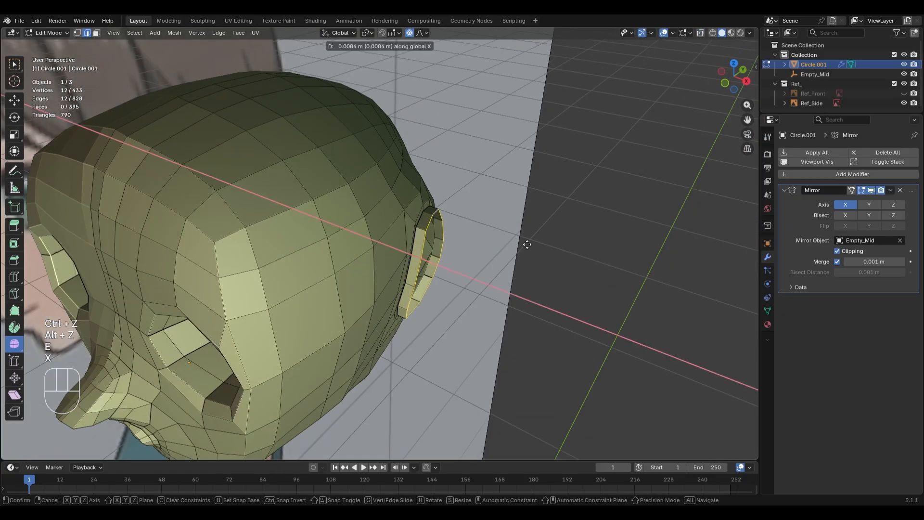
{"action": "left_click", "coordinate": [529, 245]}
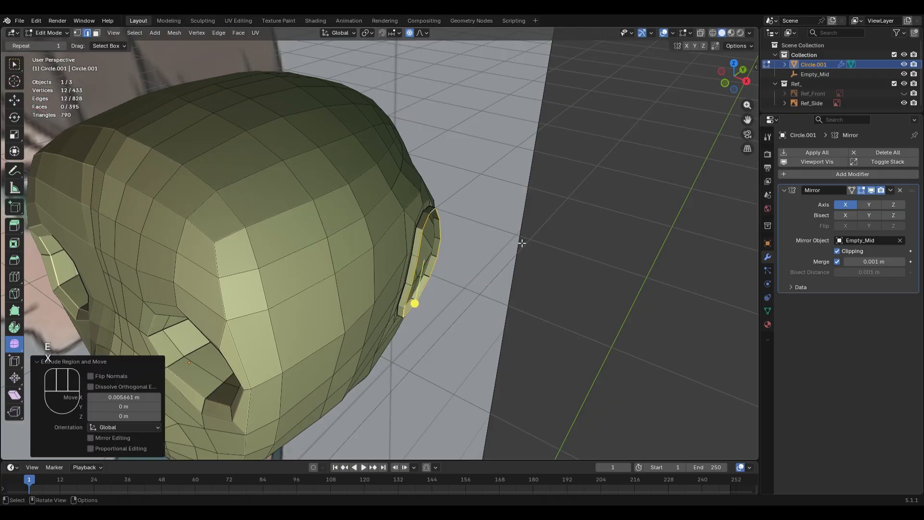
Extrude the ear loop 0.006711 m along X and scale the new loop to 1.137
{"action": "key", "text": "e"}
{"action": "key", "text": "x"}
{"action": "left_click", "coordinate": [531, 246]}
{"action": "key", "text": "s"}
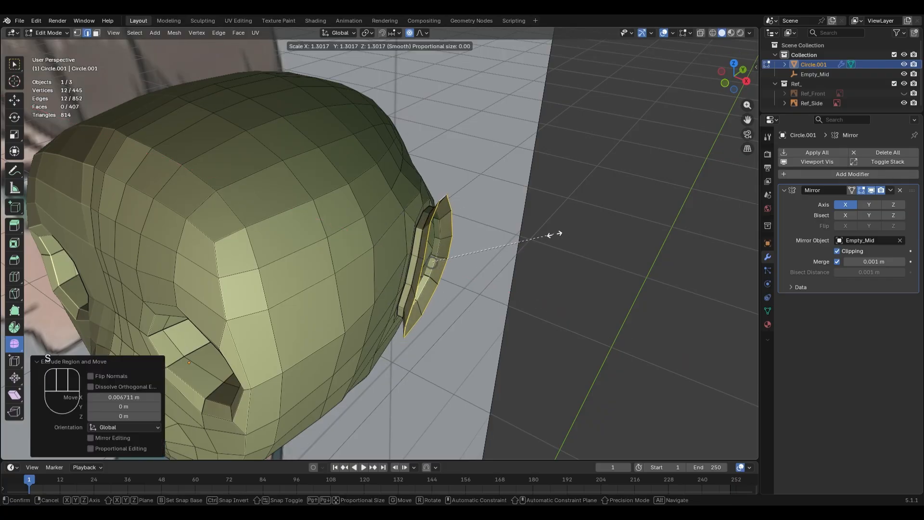
{"action": "left_click", "coordinate": [532, 232]}
Extrude the ear loop 0.007084 m along X and extrude it again inward at a scale of 0.829 to form the rim
{"action": "key", "text": "e"}
{"action": "key", "text": "x"}
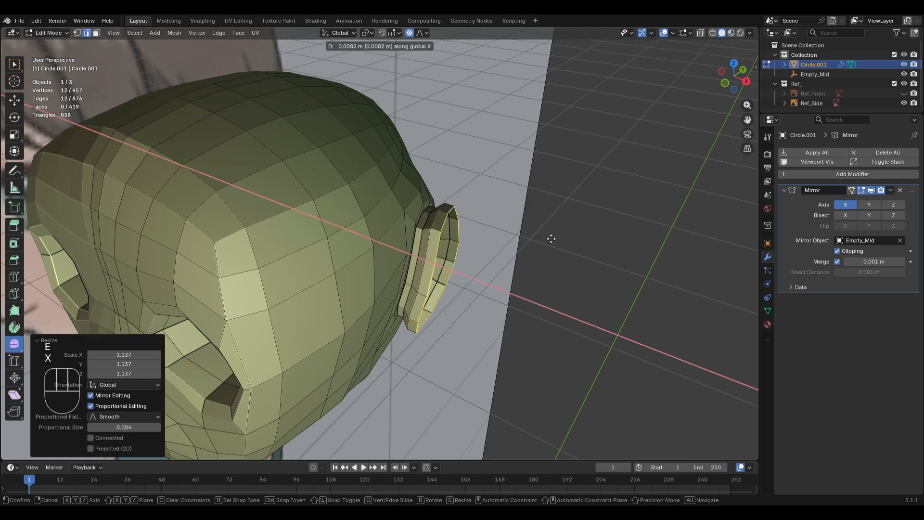
{"action": "left_click", "coordinate": [553, 255]}
{"action": "key", "text": "e"}
{"action": "key", "text": "s"}
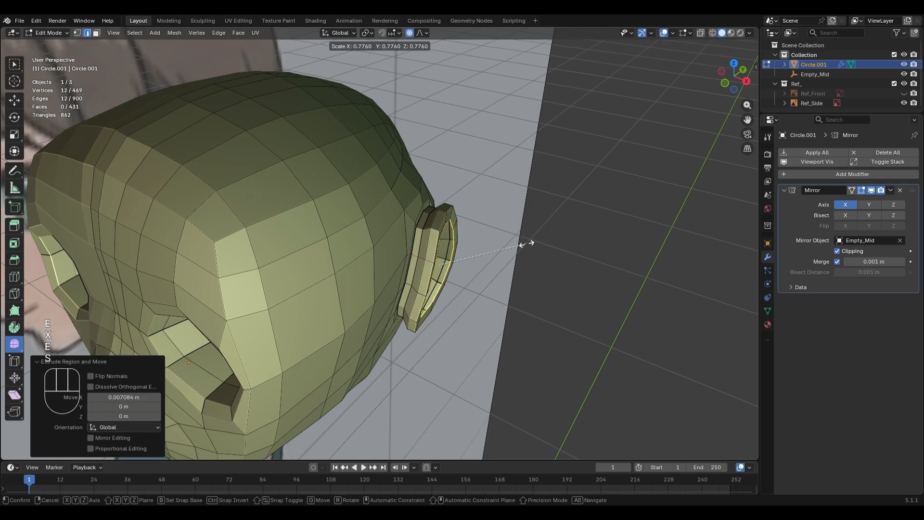
{"action": "left_click", "coordinate": [537, 251]}
Extrude the inner rim loop about 0.005 m back toward the head along X and scale it to 0.864
{"action": "key", "text": "e"}
{"action": "key", "text": "x"}
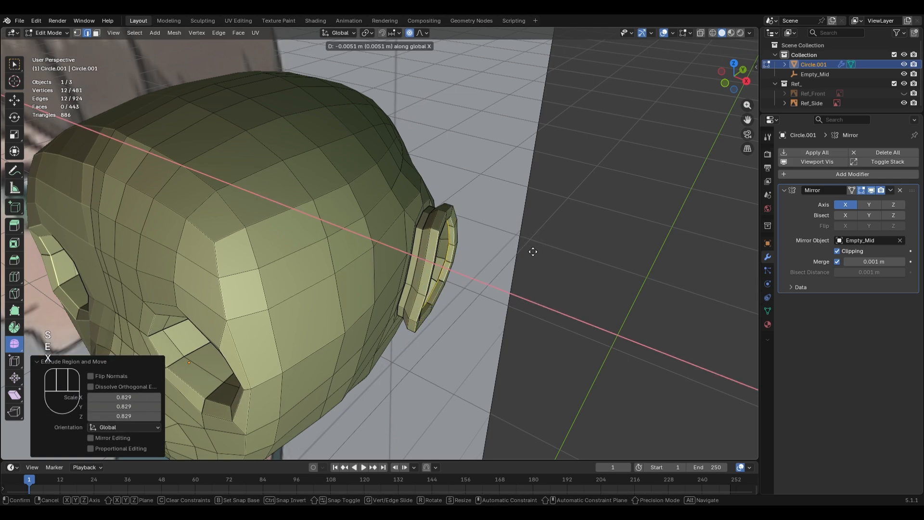
{"action": "left_click", "coordinate": [533, 251]}
{"action": "key", "text": "alt+z"}
{"action": "middle_click_drag", "start_coordinate": [533, 252], "coordinate": [654, 333]}
{"action": "key", "text": "s"}
{"action": "left_click", "coordinate": [556, 303]}
{"action": "key", "text": "alt+z"}
Extrude the inner ear loop at a scale of 0.702 and push it deeper into the ear along X
{"action": "key", "text": "e"}
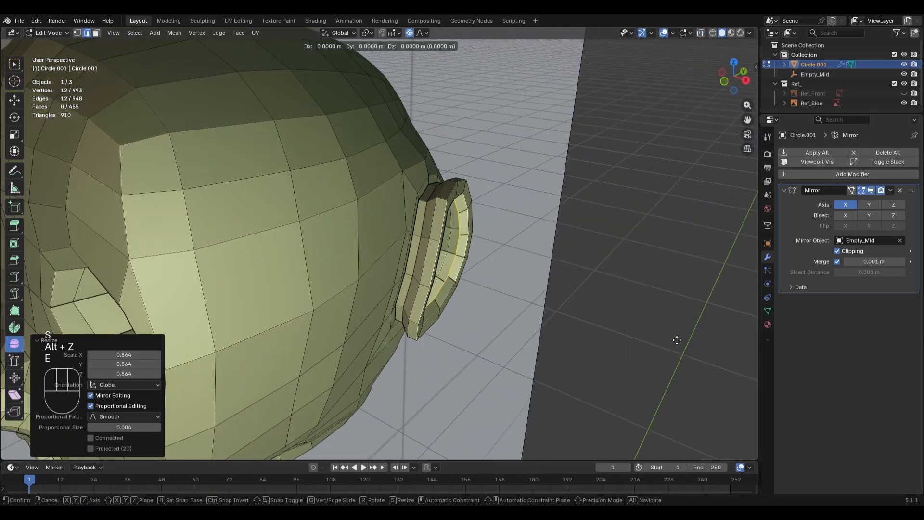
{"action": "key", "text": "s"}
{"action": "left_click", "coordinate": [611, 312]}
{"action": "key", "text": "g"}
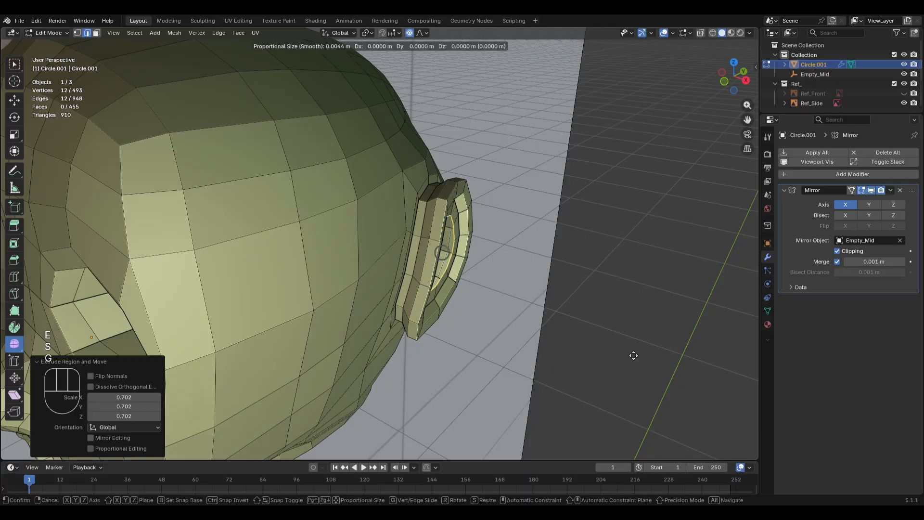
{"action": "key", "text": "y"}
{"action": "key", "text": "x"}
{"action": "left_click", "coordinate": [635, 362]}
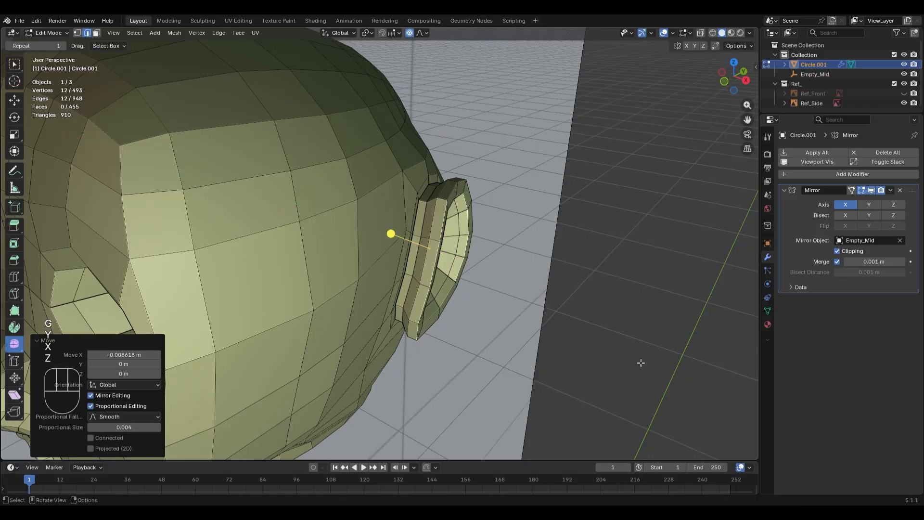
{"action": "key", "text": "ctrl+z"}
{"action": "key", "text": "g"}
{"action": "key", "text": "x"}
{"action": "left_click", "coordinate": [648, 359]}
Extrude the innermost ear loop inward at a scale of about 0.52 and close the hole with a Grid Fill of span 4
{"action": "key", "text": "alt+z"}
{"action": "key", "text": "q"}
{"action": "middle_click_drag", "start_coordinate": [642, 330], "coordinate": [641, 309]}
{"action": "key", "text": "ctrl+z"}
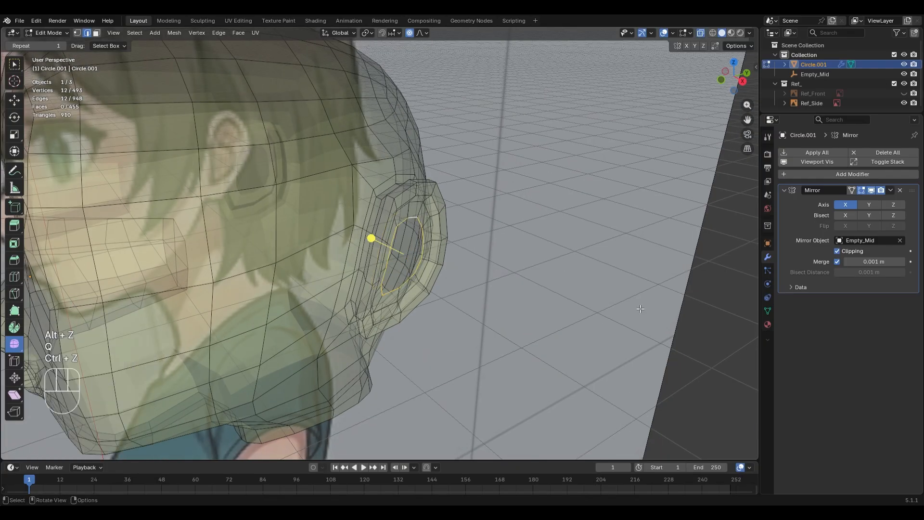
{"action": "key", "text": "ctrl+shift+z"}
{"action": "key", "text": "e"}
{"action": "key", "text": "s"}
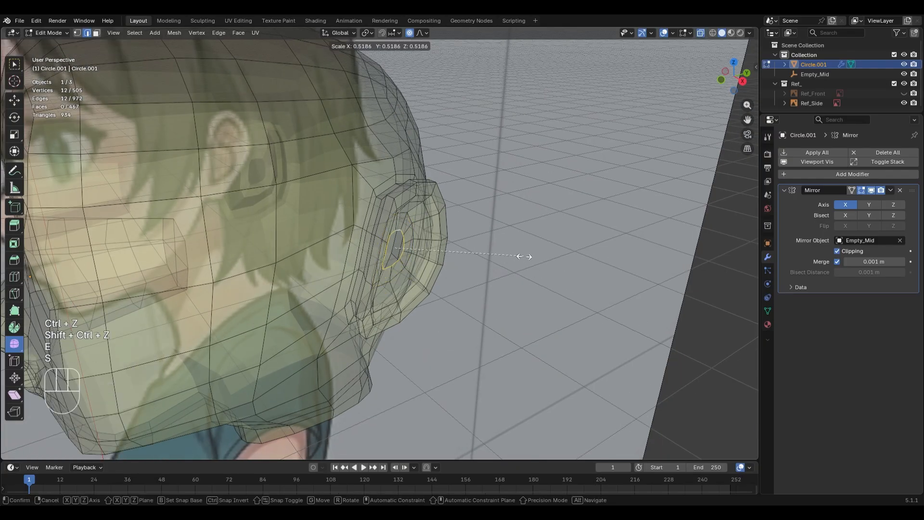
{"action": "left_click", "coordinate": [525, 257]}
{"action": "key", "text": "q"}
{"action": "left_click", "coordinate": [510, 243]}
{"action": "key", "text": "alt+z"}
Enter Sculpt Mode in the side view and soften the ear with the 286 px Smooth brush
{"action": "key", "text": "KP_1"}
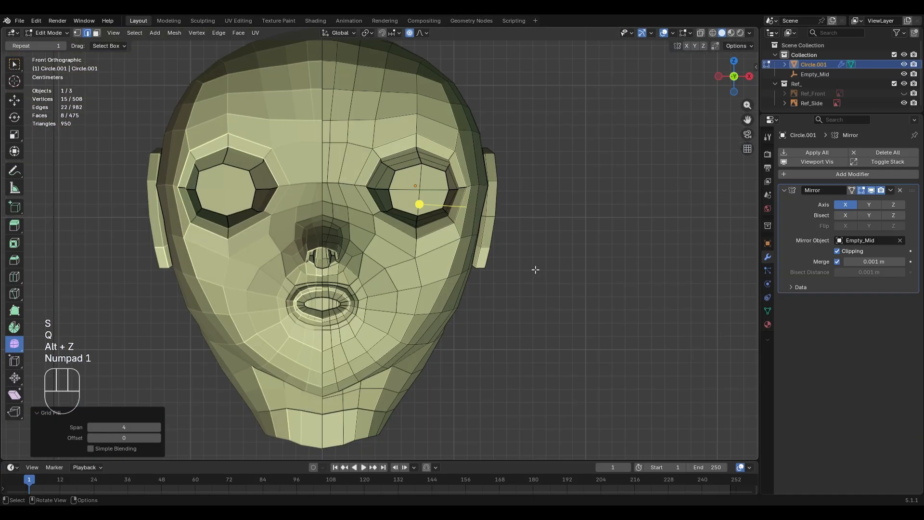
{"action": "key", "text": "KP_3"}
{"action": "key", "text": "ctrl+Tab"}
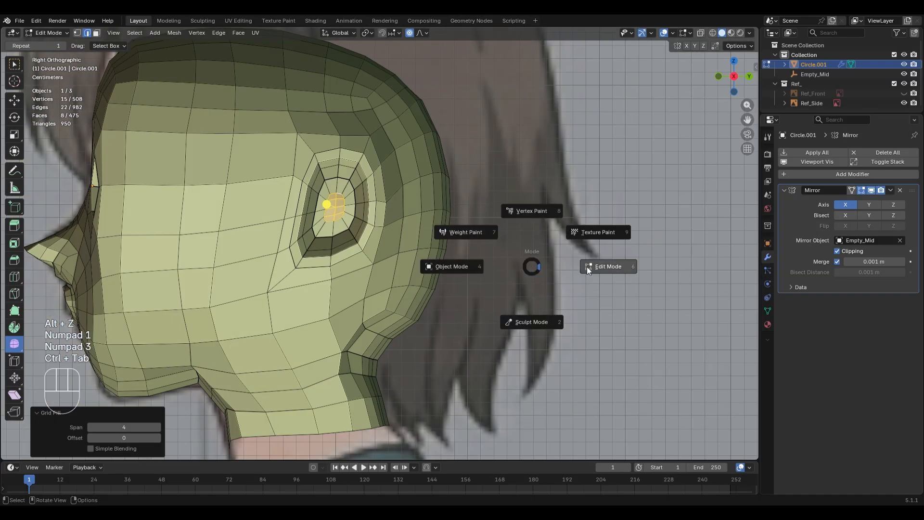
{"action": "left_click", "coordinate": [441, 268]}
{"action": "middle_click_drag", "start_coordinate": [385, 224], "coordinate": [468, 270], "text": "shift"}
{"action": "scroll", "coordinate": [474, 272], "scroll_direction": "up", "scroll_amount": 1}
{"action": "key", "text": "ctrl+Tab"}
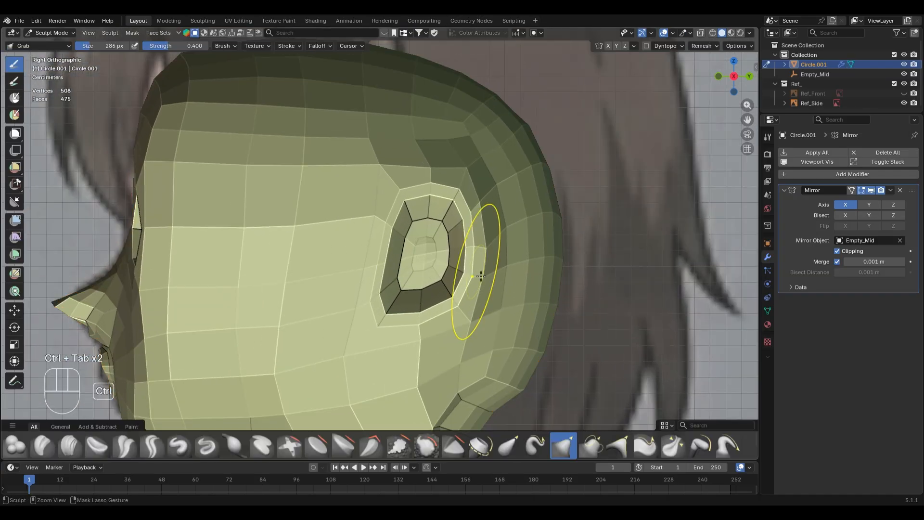
{"action": "key", "text": "alt+z"}
{"action": "key", "text": "alt+z"}
{"action": "key", "text": "s"}
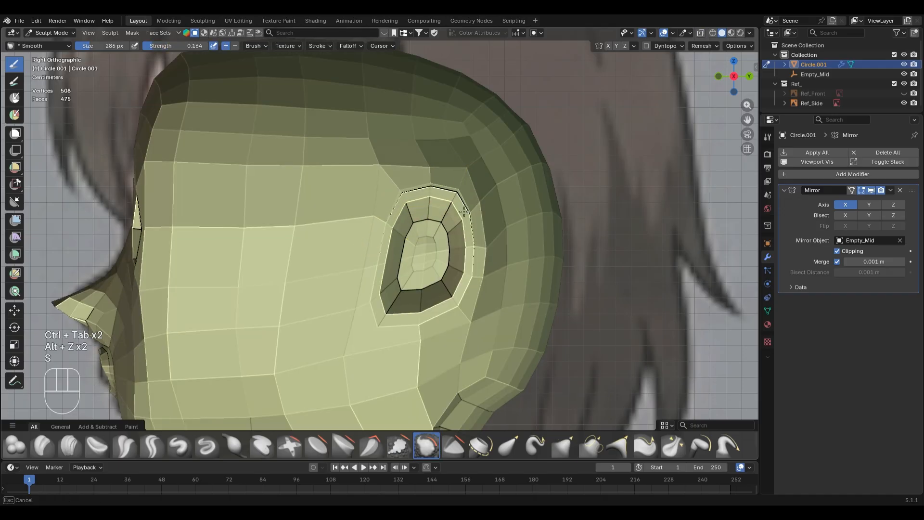
Thicken the ear rim with the Inflate/Deflate brush at strength 0.500, enlarging the brush to 232 px
{"action": "middle_click_drag", "start_coordinate": [398, 324], "coordinate": [487, 248]}
{"action": "scroll", "coordinate": [493, 246], "scroll_direction": "up", "scroll_amount": 2}
{"action": "key", "text": "i"}
{"action": "key", "text": "f"}
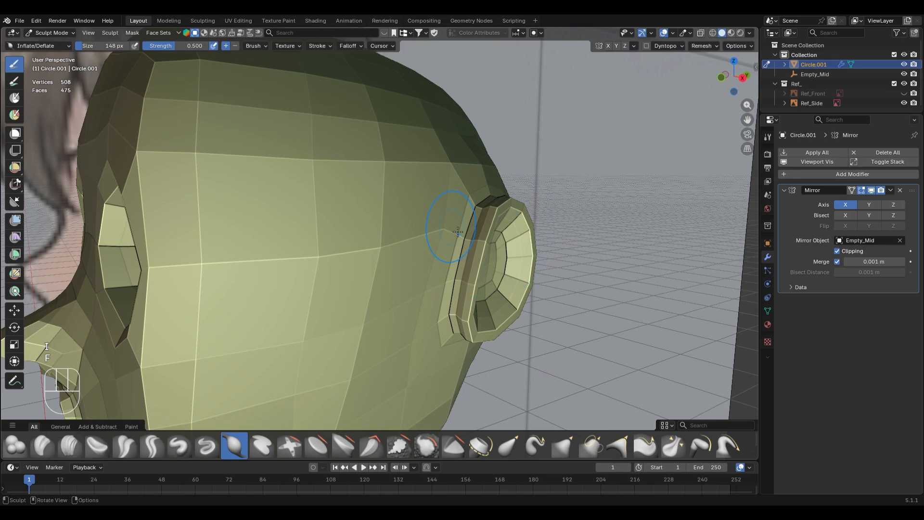
{"action": "key", "text": "ctrl+z"}
{"action": "key", "text": "f"}
{"action": "left_click", "coordinate": [496, 255]}
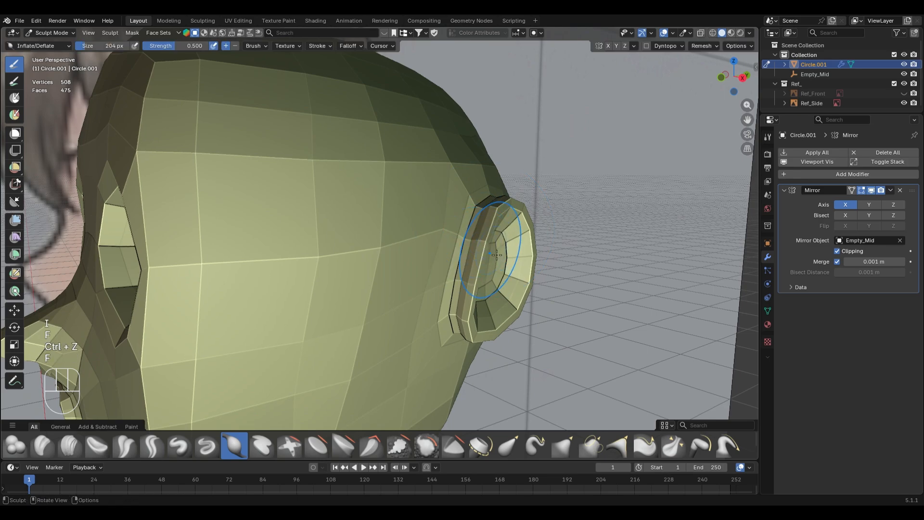
{"action": "key", "text": "KP_3"}
{"action": "key", "text": "f"}
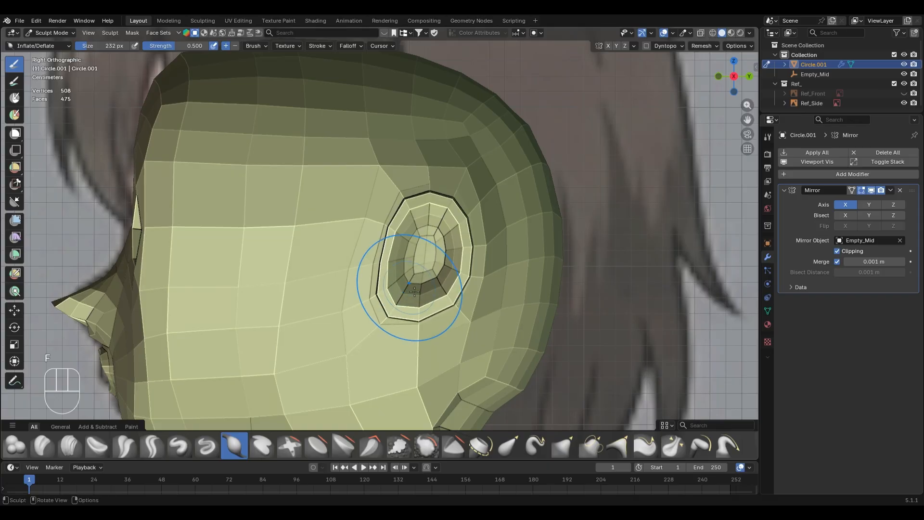
Enlarge the brush to 310 px and smooth the lower back edge of the ear in the side view
{"action": "key", "text": "g"}
{"action": "key", "text": "f"}
{"action": "left_click", "coordinate": [506, 298]}
{"action": "key", "text": "s"}
{"action": "left_click_drag", "start_coordinate": [456, 274], "coordinate": [448, 297]}
{"action": "left_click_drag", "start_coordinate": [451, 287], "coordinate": [456, 298]}
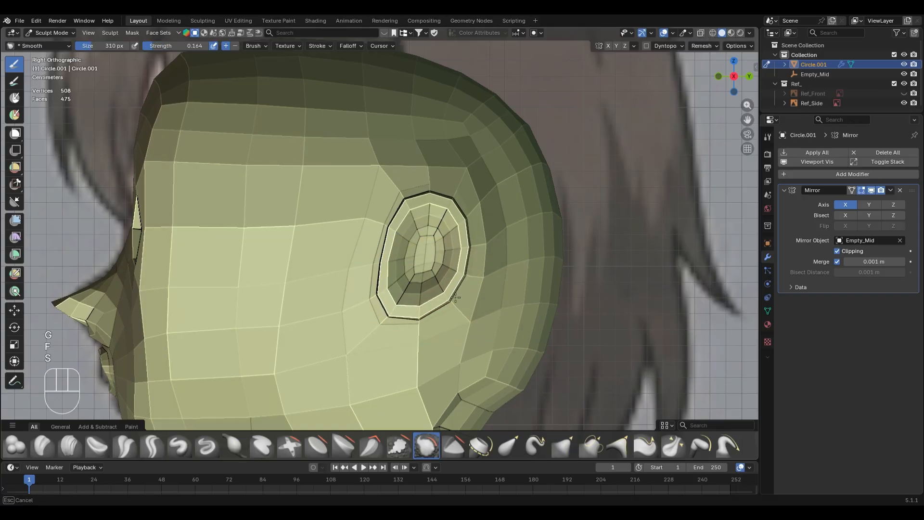
Reshape the ear outline to match the side reference using the Grab brush at 396 px
{"action": "key", "text": "g"}
{"action": "key", "text": "f"}
{"action": "left_click", "coordinate": [448, 292]}
{"action": "key", "text": "alt+z"}
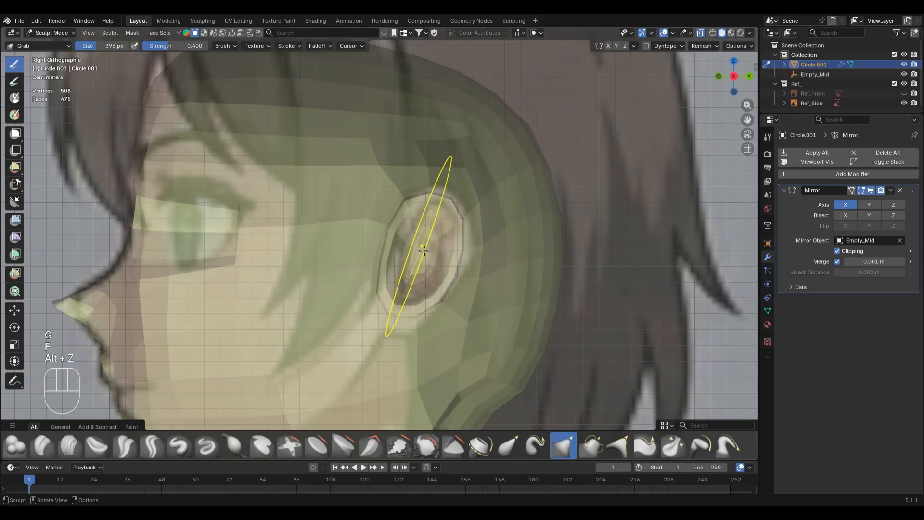
{"action": "key", "text": "alt+z"}
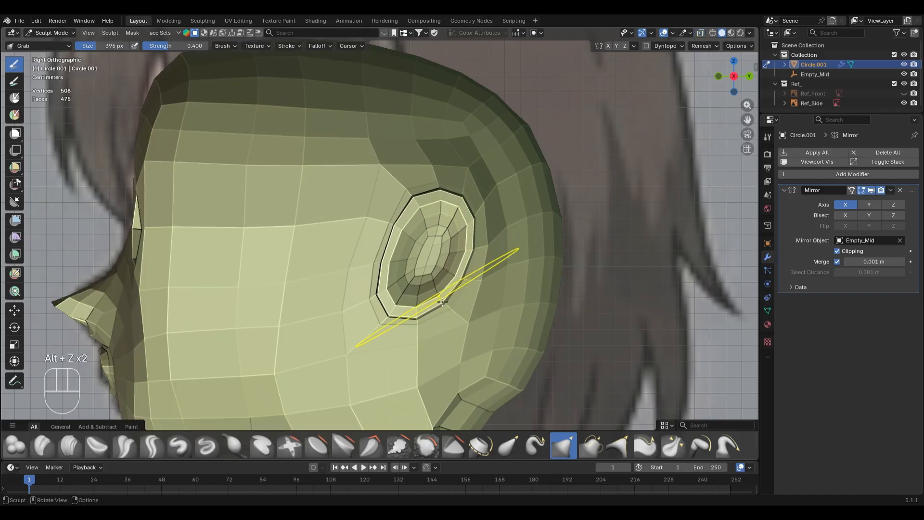
{"action": "key", "text": "alt+z"}
{"action": "key", "text": "alt+z"}
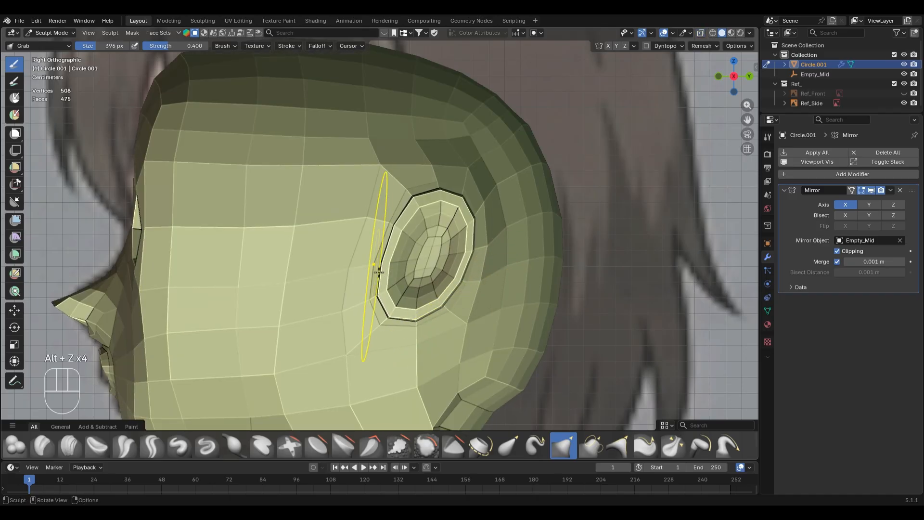
{"action": "key", "text": "alt+z"}
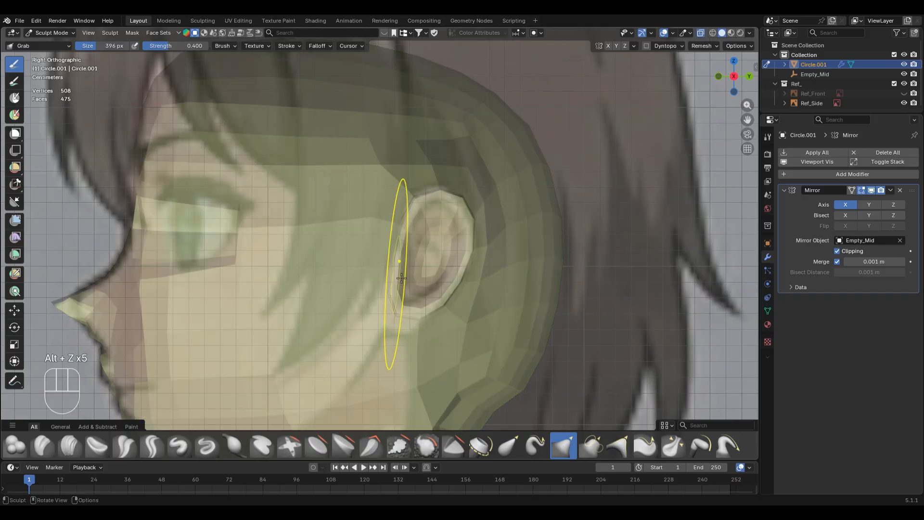
{"action": "key", "text": "alt+z"}
Smooth the front and lower edge of the ear with the Smooth brush at 270 px
{"action": "key", "text": "s"}
{"action": "key", "text": "f"}
{"action": "left_click", "coordinate": [396, 264]}
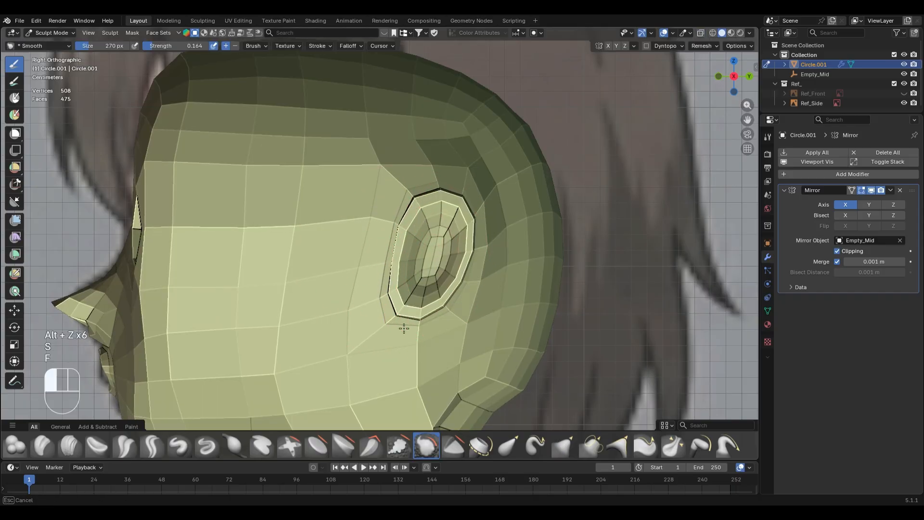
{"action": "left_click_drag", "start_coordinate": [404, 329], "coordinate": [400, 322]}
Smooth the surface beside the nose and set the Smooth brush strength to 0.267
{"action": "scroll", "coordinate": [296, 277], "scroll_direction": "down", "scroll_amount": 1}
{"action": "mouse_move", "coordinate": [293, 276]}
{"action": "middle_mouse_down"}
{"action": "mouse_move", "coordinate": [394, 290]}
{"action": "mouse_move", "coordinate": [436, 276]}
{"action": "middle_mouse_up"}
{"action": "scroll", "coordinate": [421, 273], "scroll_direction": "up", "scroll_amount": 2}
{"action": "mouse_move", "coordinate": [236, 240]}
{"action": "middle_mouse_down", "text": "shift"}
{"action": "mouse_move", "coordinate": [547, 295]}
{"action": "mouse_move", "coordinate": [454, 243]}
{"action": "mouse_move", "coordinate": [407, 234]}
{"action": "middle_mouse_up", "text": "shift"}
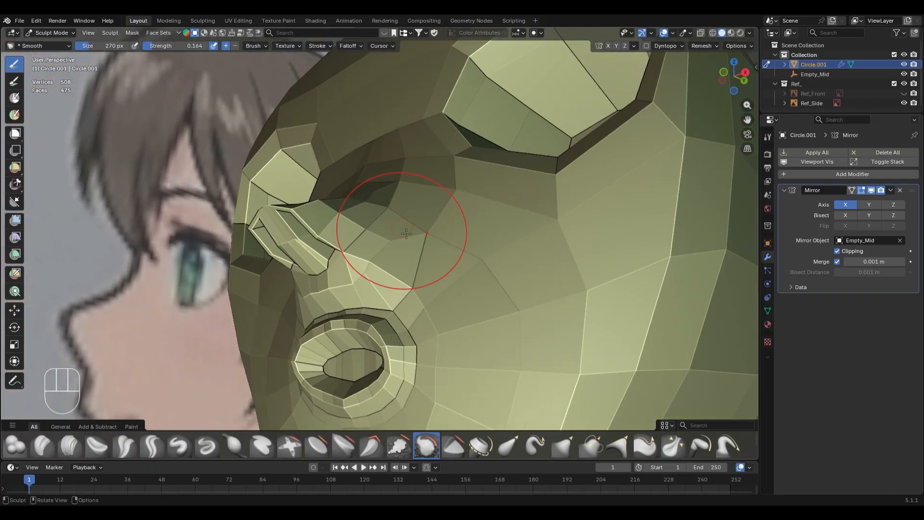
{"action": "left_click_drag", "start_coordinate": [396, 244], "coordinate": [397, 247]}
{"action": "middle_click_drag", "start_coordinate": [396, 246], "coordinate": [415, 270]}
{"action": "key", "text": "shift+f"}
{"action": "left_click", "coordinate": [445, 245]}
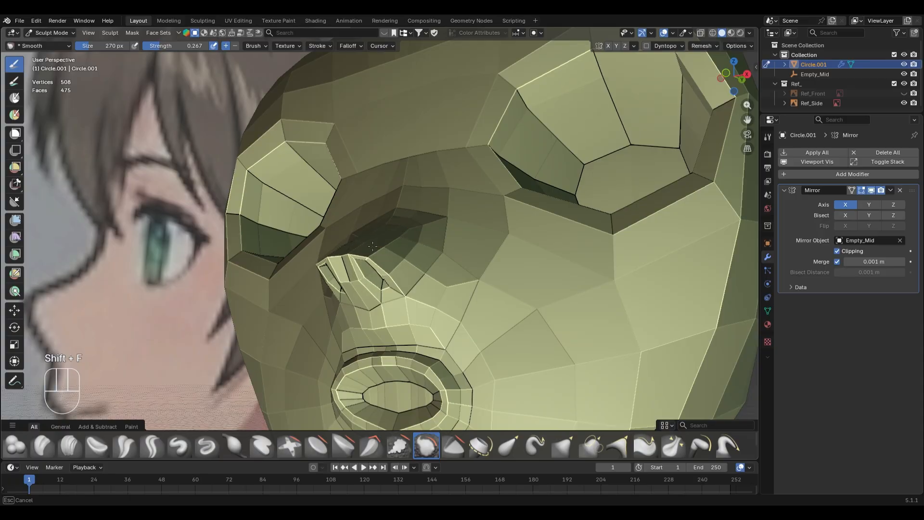
Undo the last smoothing on the nose and smooth the area beside the nostril instead
{"action": "key", "text": "ctrl+z"}
{"action": "mouse_move", "coordinate": [385, 247]}
{"action": "middle_mouse_down"}
{"action": "mouse_move", "coordinate": [526, 315]}
{"action": "mouse_move", "coordinate": [457, 290]}
{"action": "middle_mouse_up"}
{"action": "scroll", "coordinate": [458, 290], "scroll_direction": "up", "scroll_amount": 1}
{"action": "middle_click_drag", "start_coordinate": [357, 148], "coordinate": [392, 243], "text": "shift"}
{"action": "scroll", "coordinate": [391, 255], "scroll_direction": "up", "scroll_amount": 3}
{"action": "key", "text": "ctrl+z"}
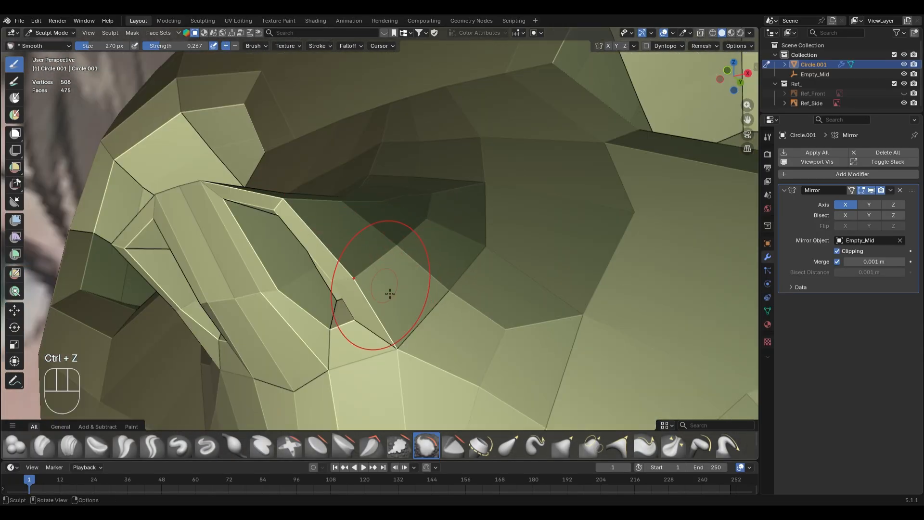
{"action": "mouse_move", "coordinate": [379, 288]}
{"action": "left_mouse_down"}
{"action": "mouse_move", "coordinate": [336, 232]}
{"action": "mouse_move", "coordinate": [399, 281]}
{"action": "left_mouse_up"}
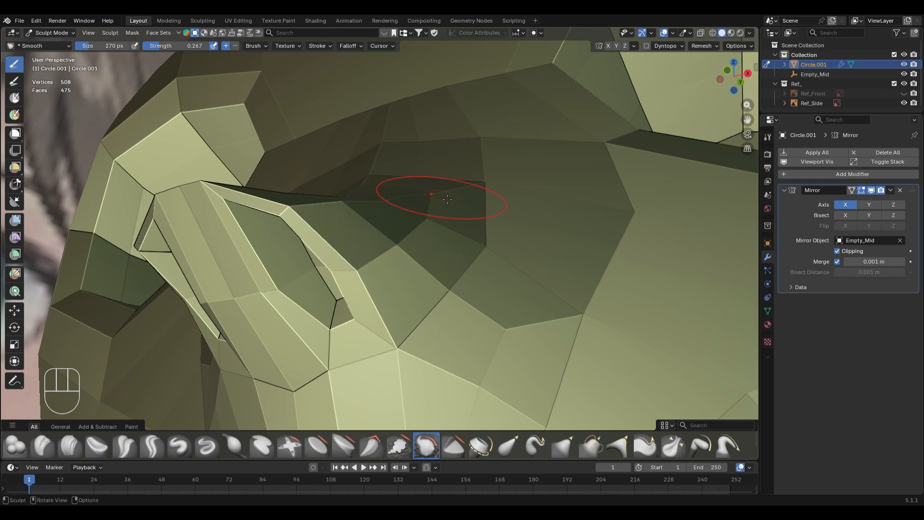
Return to Edit Mode and add one centred loop cut around the nostril with a slide factor of 0.000
{"action": "scroll", "coordinate": [447, 199], "scroll_direction": "down", "scroll_amount": 4}
{"action": "middle_click_drag", "start_coordinate": [424, 241], "coordinate": [429, 254]}
{"action": "key", "text": "Tab"}
{"action": "key", "text": "ctrl+r"}
{"action": "left_click", "coordinate": [394, 297]}
{"action": "right_click", "coordinate": [419, 291]}
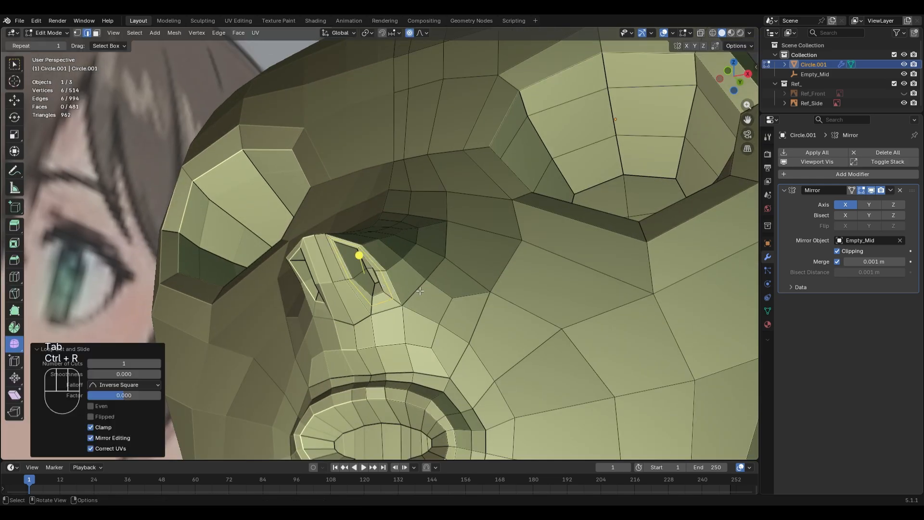
Examine the nose and mouth from below, then in Sculpt Mode against the side reference
{"action": "middle_click_drag", "start_coordinate": [420, 290], "coordinate": [408, 322]}
{"action": "scroll", "coordinate": [438, 266], "scroll_direction": "down", "scroll_amount": 4}
{"action": "scroll", "coordinate": [443, 118], "scroll_direction": "up", "scroll_amount": 1}
{"action": "scroll", "coordinate": [408, 323], "scroll_direction": "up", "scroll_amount": 3}
{"action": "middle_click_drag", "start_coordinate": [408, 323], "coordinate": [408, 294], "text": "shift"}
{"action": "scroll", "coordinate": [289, 342], "scroll_direction": "down", "scroll_amount": 2}
{"action": "scroll", "coordinate": [396, 299], "scroll_direction": "up", "scroll_amount": 4}
{"action": "key", "text": "ctrl+Tab"}
{"action": "key", "text": "KP_3"}
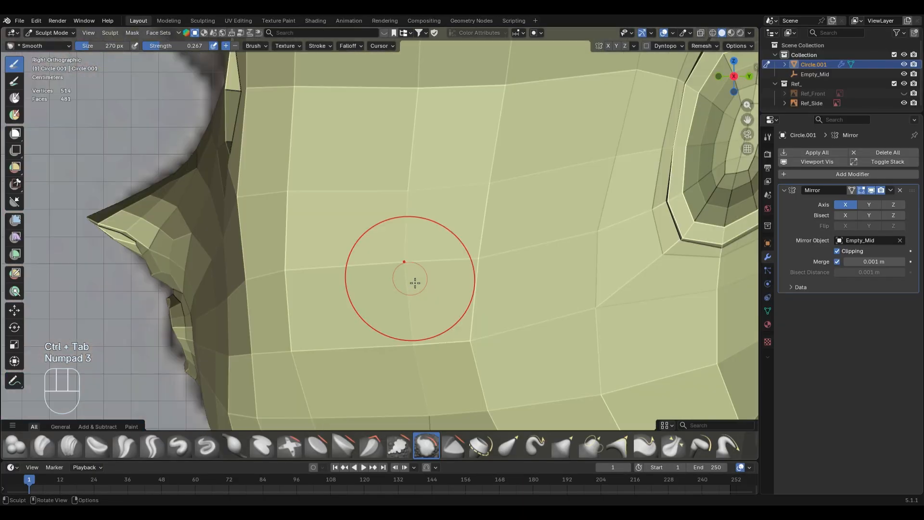
{"action": "key", "text": "alt+z"}
{"action": "scroll", "coordinate": [386, 268], "scroll_direction": "down", "scroll_amount": 2}
{"action": "middle_click_drag", "start_coordinate": [385, 268], "coordinate": [543, 175], "text": "shift"}
{"action": "key", "text": "alt+z"}
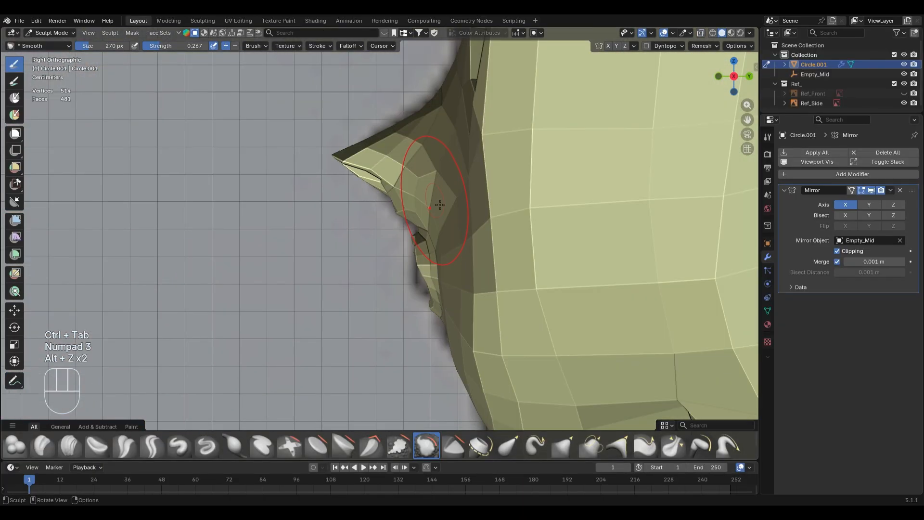
{"action": "middle_click_drag", "start_coordinate": [430, 192], "coordinate": [527, 239]}
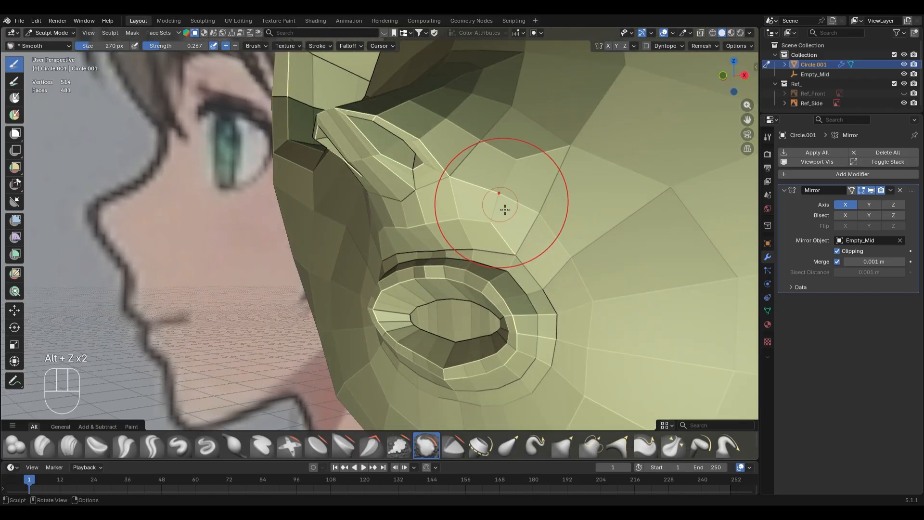
{"action": "key", "text": "Tab"}
{"action": "key", "text": "Tab"}
{"action": "key", "text": "ctrl+r"}
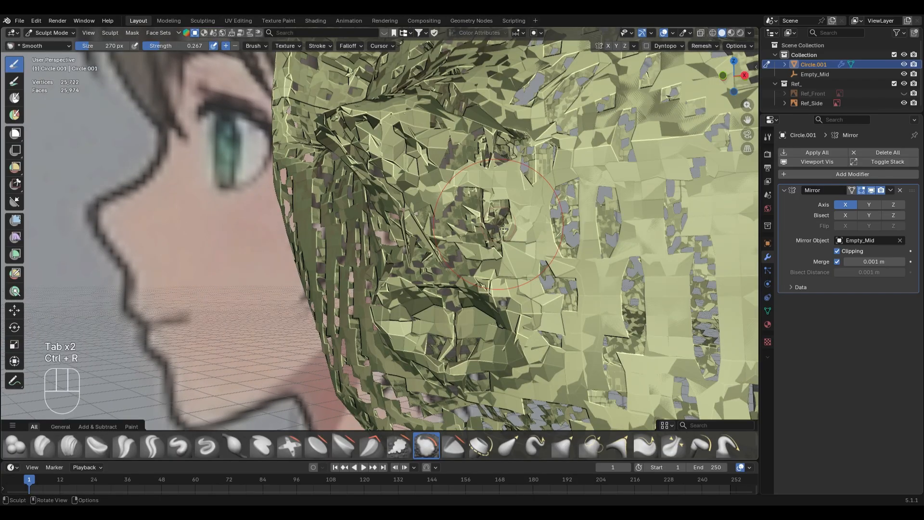
{"action": "key", "text": "ctrl+z"}
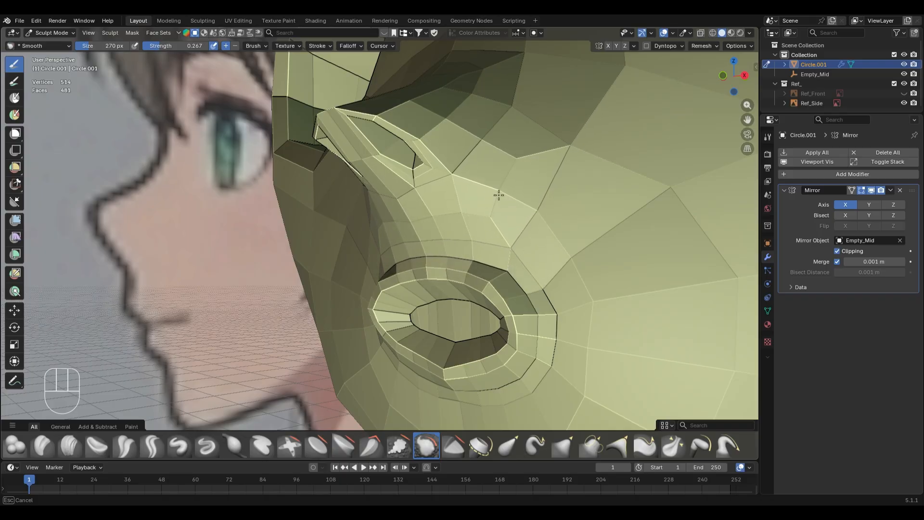
Set the Smooth brush strength to 0.436 and smooth the cheek area beside the nose
{"action": "key", "text": "shift+f"}
{"action": "left_click_drag", "start_coordinate": [492, 200], "coordinate": [485, 192]}
{"action": "middle_click_drag", "start_coordinate": [481, 187], "coordinate": [502, 208]}
Reshape the cheek topology beside the nose and mouth with the Grab brush, setting its size to 358 px
{"action": "key", "text": "g"}
{"action": "key", "text": "f"}
{"action": "left_click", "coordinate": [579, 223]}
{"action": "left_click_drag", "start_coordinate": [553, 204], "coordinate": [515, 184]}
{"action": "key", "text": "KP_1"}
{"action": "left_click_drag", "start_coordinate": [546, 205], "coordinate": [530, 199]}
{"action": "mouse_move", "coordinate": [541, 167]}
{"action": "left_mouse_down"}
{"action": "mouse_move", "coordinate": [524, 163]}
{"action": "mouse_move", "coordinate": [539, 212]}
{"action": "left_mouse_up"}
{"action": "key", "text": "f"}
{"action": "left_click", "coordinate": [507, 201]}
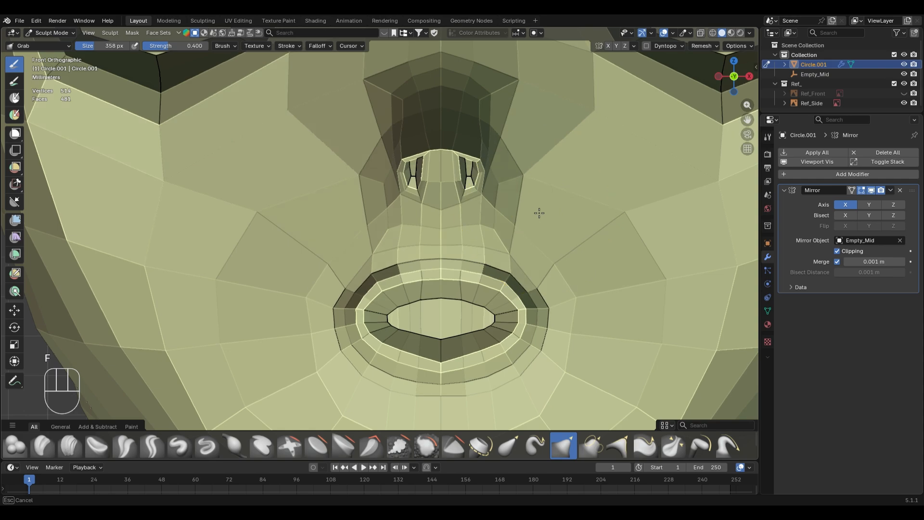
Smooth and reshape the cheek area beside the nose in front view, setting the Grab brush size to 412 px
{"action": "middle_click_drag", "start_coordinate": [540, 148], "coordinate": [510, 206], "text": "shift"}
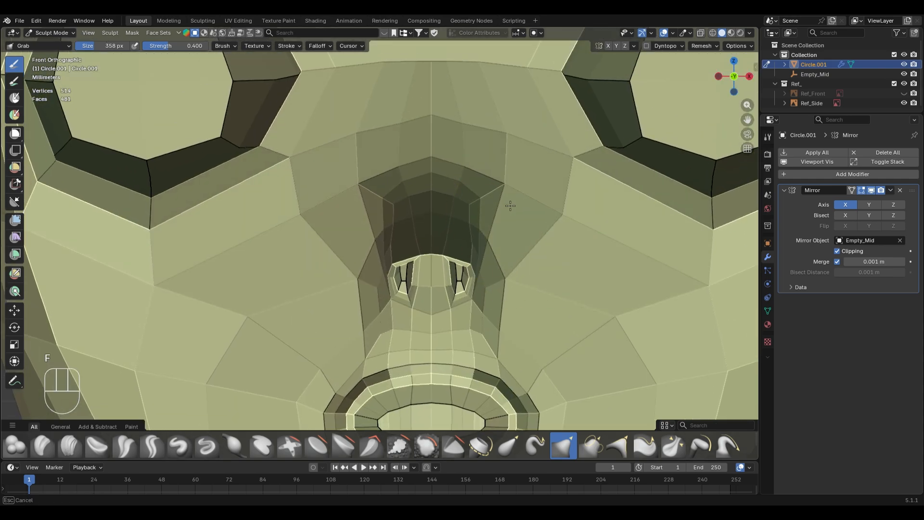
{"action": "scroll", "coordinate": [511, 207], "scroll_direction": "down", "scroll_amount": 3}
{"action": "scroll", "coordinate": [505, 269], "scroll_direction": "up", "scroll_amount": 2}
{"action": "key", "text": "s"}
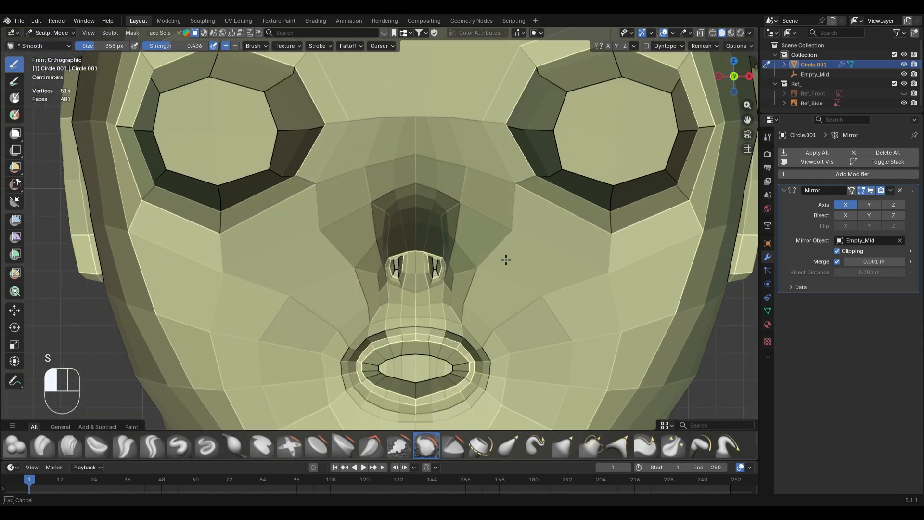
{"action": "key", "text": "g"}
{"action": "key", "text": "f"}
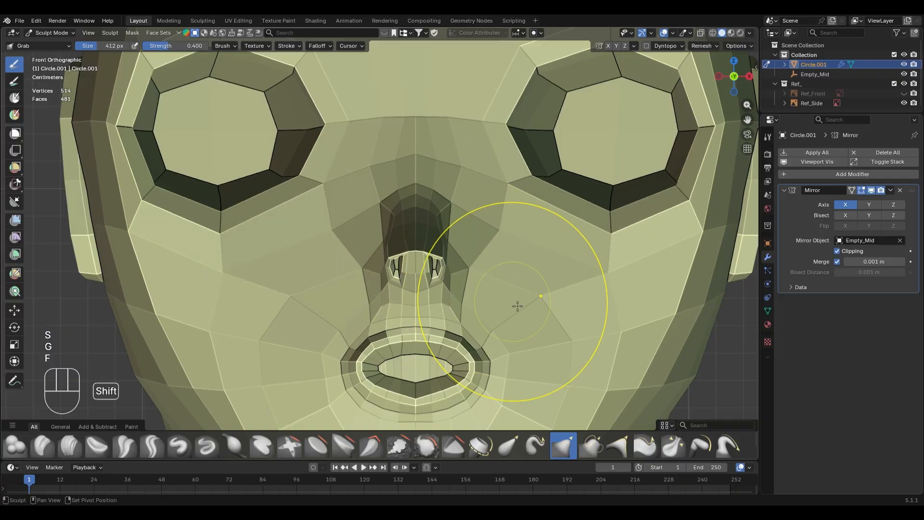
Sculpt the nostril wing with the Crease Polish brush at a size of 214 px
{"action": "middle_click_drag", "start_coordinate": [516, 305], "coordinate": [432, 248]}
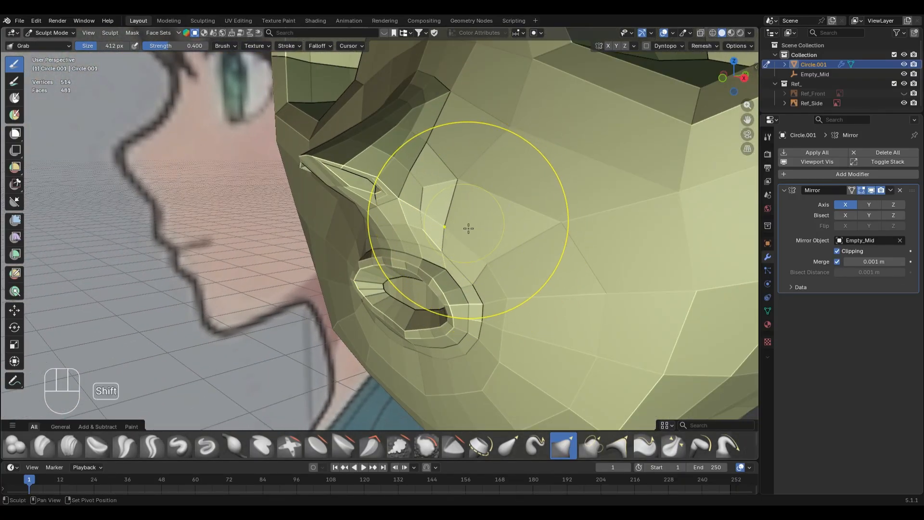
{"action": "key", "text": "shift+c"}
{"action": "key", "text": "f"}
{"action": "left_click", "coordinate": [464, 202]}
{"action": "mouse_move", "coordinate": [405, 211]}
{"action": "middle_mouse_down", "text": "shift"}
{"action": "mouse_move", "coordinate": [433, 244]}
{"action": "mouse_move", "coordinate": [428, 253]}
{"action": "middle_mouse_up", "text": "shift"}
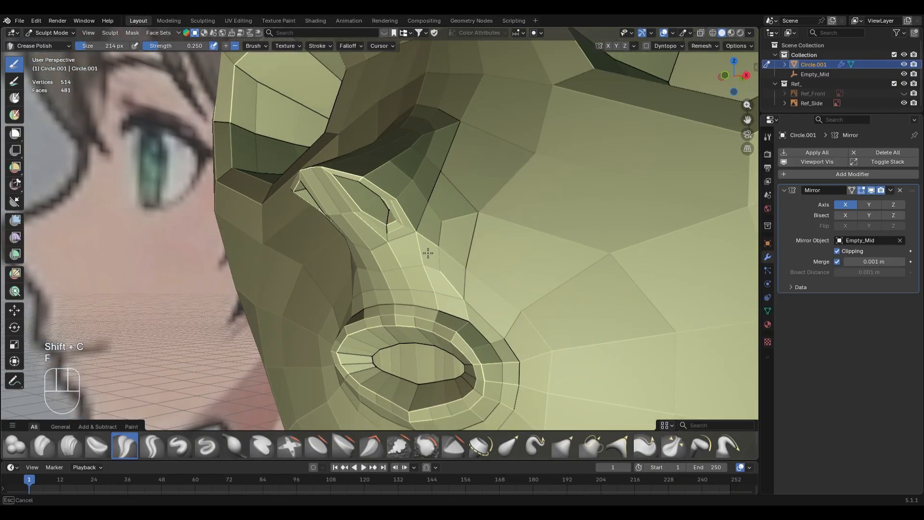
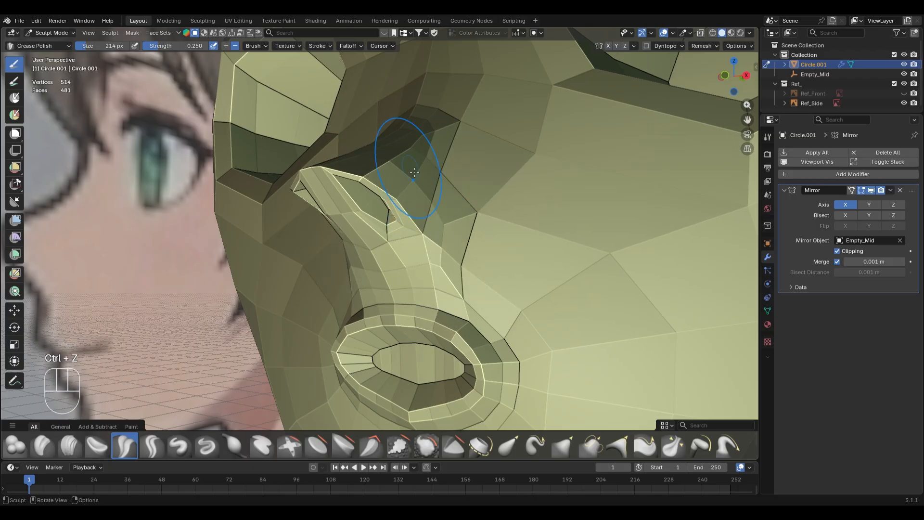
{"action": "middle_click_drag", "start_coordinate": [414, 173], "coordinate": [460, 233]}
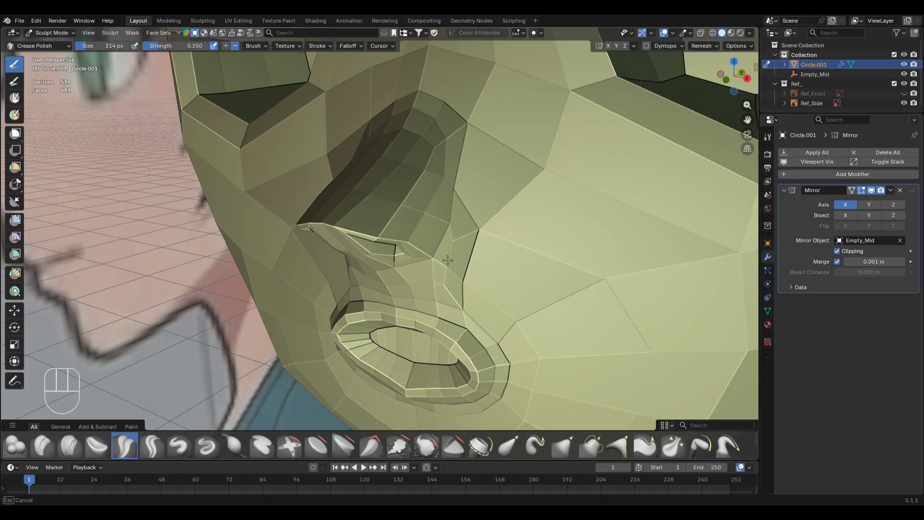
{"action": "middle_click_drag", "start_coordinate": [436, 285], "coordinate": [463, 234]}
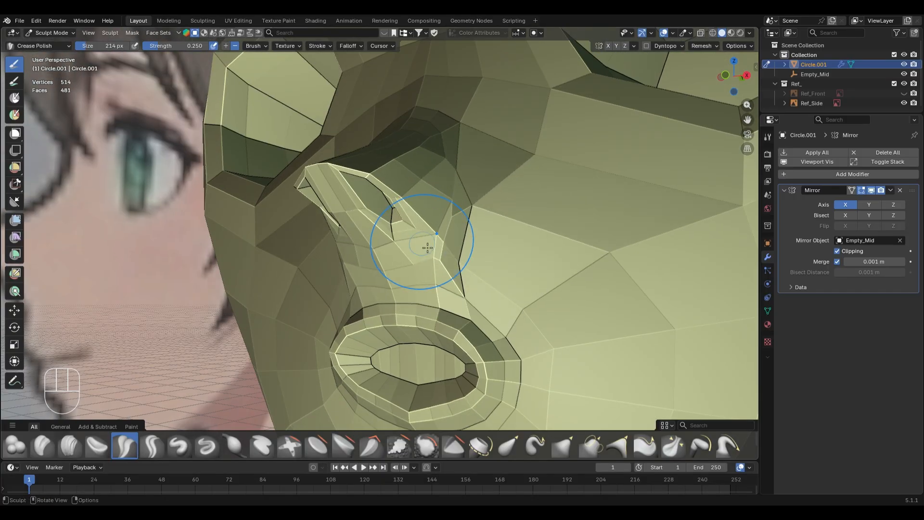
Try to reshape the nostril near the nose tip with the Grab brush at a size of 160 px
{"action": "middle_click_drag", "start_coordinate": [387, 269], "coordinate": [423, 280]}
{"action": "mouse_move", "coordinate": [423, 231]}
{"action": "middle_mouse_down"}
{"action": "mouse_move", "coordinate": [344, 246]}
{"action": "mouse_move", "coordinate": [341, 210]}
{"action": "middle_mouse_up"}
{"action": "key", "text": "f"}
{"action": "left_click", "coordinate": [315, 187]}
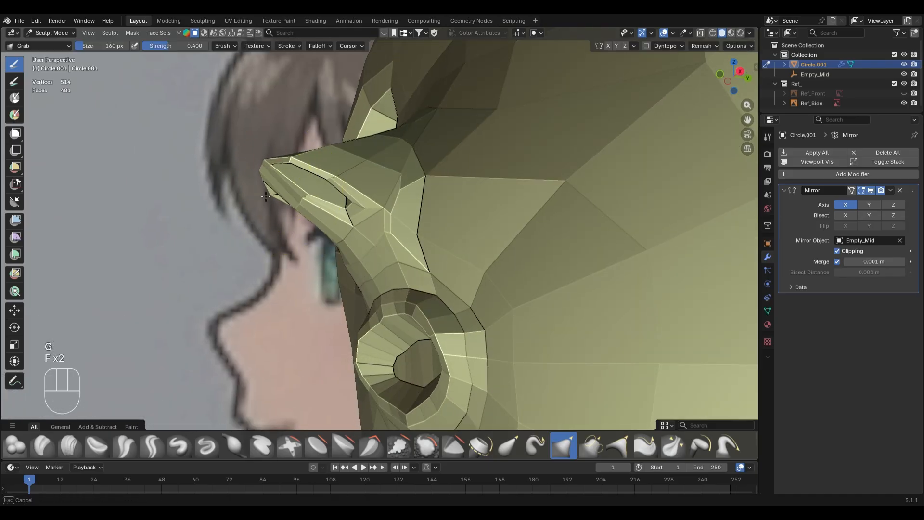
Try to scale a nostril rim edge in Edit Mode against the side reference with X-ray on
{"action": "key", "text": "Tab"}
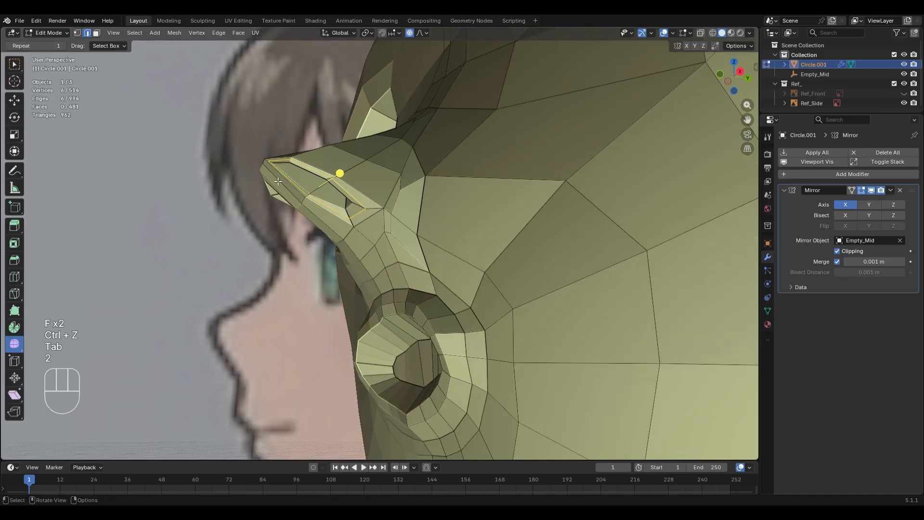
{"action": "key", "text": "KP_3"}
{"action": "key", "text": "alt+z"}
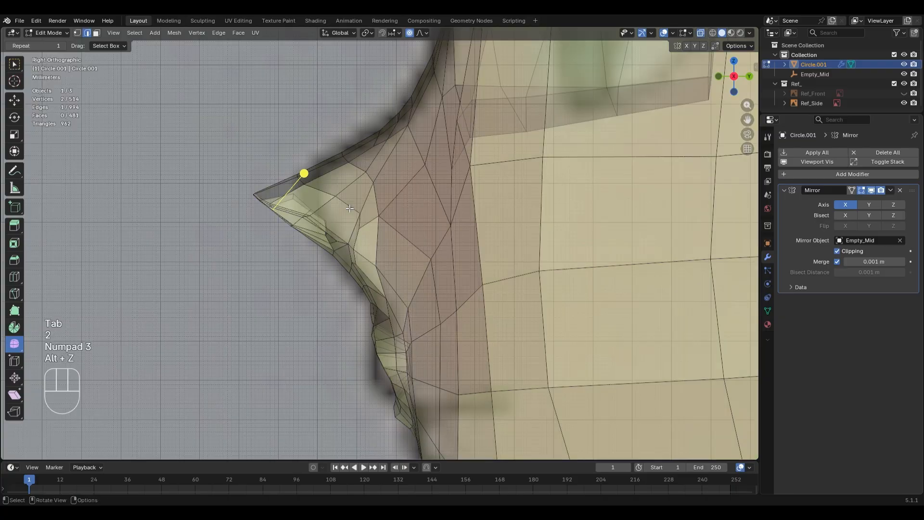
{"action": "key", "text": "s"}
{"action": "left_click", "coordinate": [409, 248]}
{"action": "scroll", "coordinate": [320, 222], "scroll_direction": "down", "scroll_amount": 4}
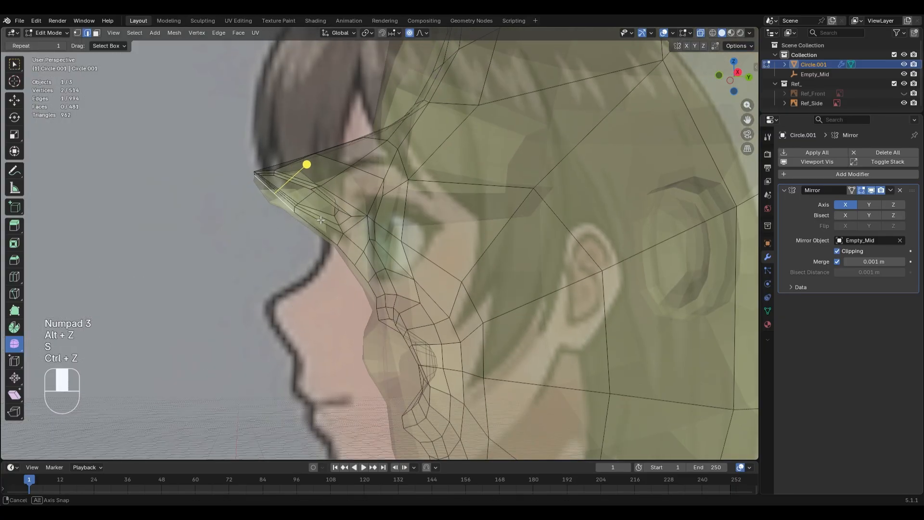
{"action": "key", "text": "ctrl+z"}
{"action": "key", "text": "KP_1"}
{"action": "key", "text": "alt+z"}
Add a loop cut through the nostril area and lower a nostril rim edge along Z with proportional editing
{"action": "mouse_move", "coordinate": [320, 222]}
{"action": "middle_mouse_down"}
{"action": "mouse_move", "coordinate": [374, 204]}
{"action": "mouse_move", "coordinate": [353, 202]}
{"action": "middle_mouse_up"}
{"action": "key", "text": "ctrl+r"}
{"action": "left_click", "coordinate": [371, 189]}
{"action": "key", "text": "2"}
{"action": "left_click", "coordinate": [332, 209]}
{"action": "key", "text": "g"}
{"action": "key", "text": "z"}
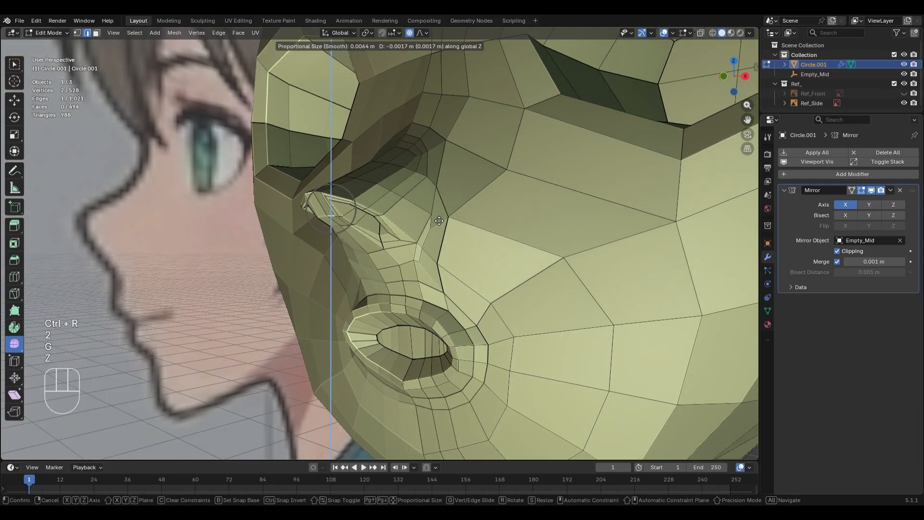
{"action": "left_click", "coordinate": [437, 229]}
Select the nostril rim edge near the nose tip and adjust its height along Z
{"action": "mouse_move", "coordinate": [437, 229]}
{"action": "middle_mouse_down"}
{"action": "mouse_move", "coordinate": [392, 216]}
{"action": "mouse_move", "coordinate": [455, 196]}
{"action": "mouse_move", "coordinate": [529, 229]}
{"action": "mouse_move", "coordinate": [474, 243]}
{"action": "mouse_move", "coordinate": [382, 205]}
{"action": "middle_mouse_up"}
{"action": "left_click", "coordinate": [321, 218]}
{"action": "key", "text": "g"}
{"action": "key", "text": "z"}
{"action": "left_click", "coordinate": [457, 201]}
{"action": "key", "text": "Tab"}
{"action": "key", "text": "Tab"}
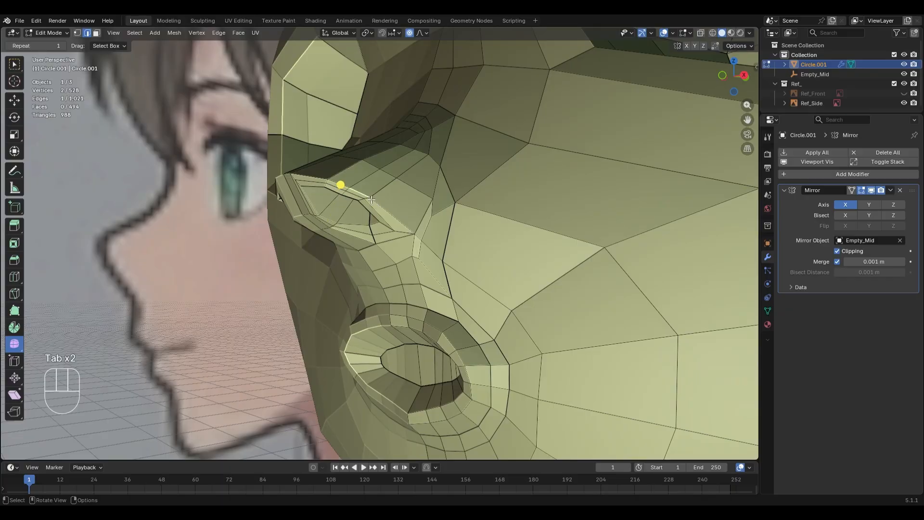
Lower the upper nostril rim edges about 0.002 m along Z and fine-tune their height from a more frontal angle
{"action": "key", "text": "g"}
{"action": "key", "text": "z"}
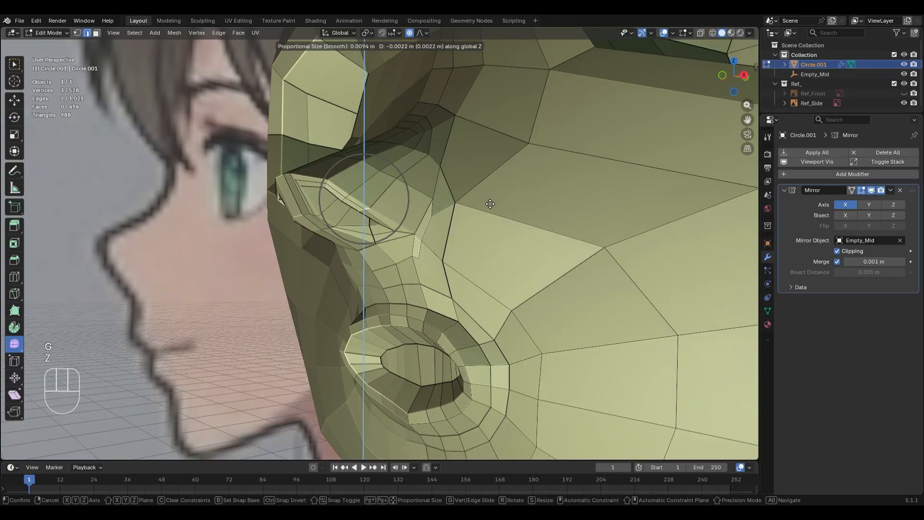
{"action": "left_click", "coordinate": [491, 203]}
{"action": "middle_click_drag", "start_coordinate": [491, 203], "coordinate": [460, 232]}
{"action": "key", "text": "g"}
{"action": "key", "text": "z"}
{"action": "left_click", "coordinate": [454, 236]}
Select the edge loop around the nostril opening and smooth its vertices with a factor of 0.381
{"action": "key", "text": "2"}
{"action": "left_click", "coordinate": [413, 226]}
{"action": "left_click", "coordinate": [441, 198], "text": "alt"}
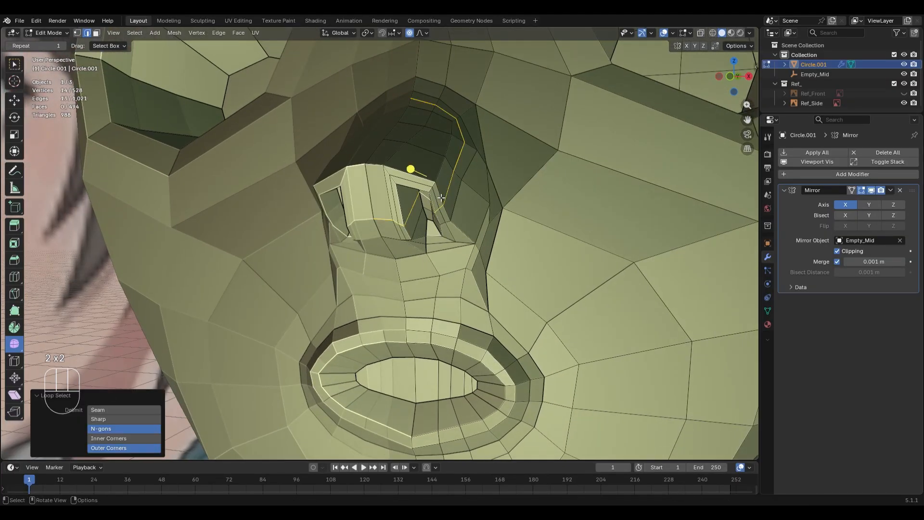
{"action": "left_click_drag", "start_coordinate": [414, 187], "coordinate": [426, 195]}
{"action": "left_click_drag", "start_coordinate": [491, 209], "coordinate": [495, 213]}
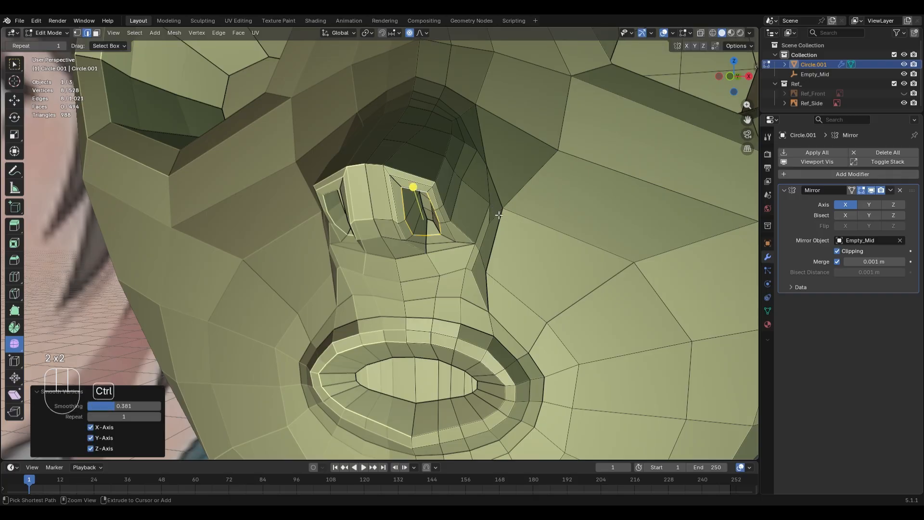
Expand the nostril selection twice, smoothing the vertices after each expansion, with a final factor of 0.394
{"action": "key", "text": "ctrl+KP_Add"}
{"action": "left_click_drag", "start_coordinate": [430, 186], "coordinate": [448, 184]}
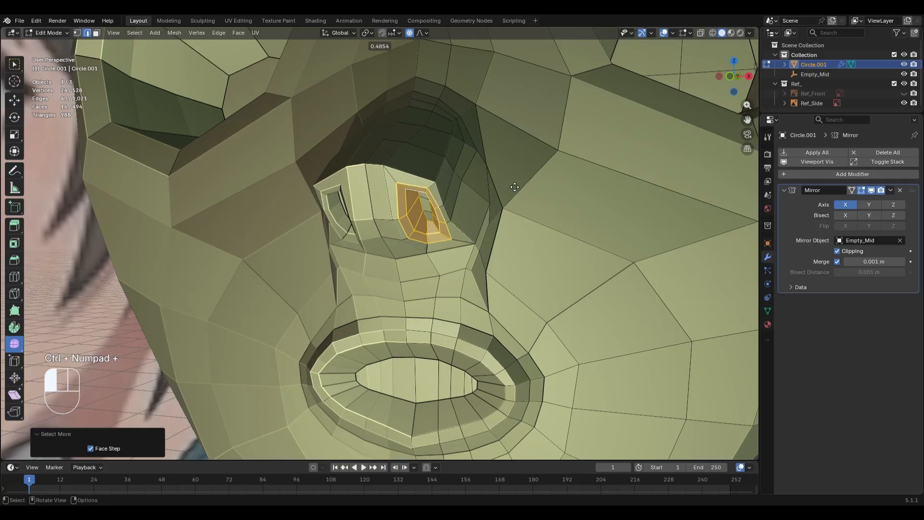
{"action": "left_click_drag", "start_coordinate": [514, 187], "coordinate": [513, 187]}
{"action": "key", "text": "ctrl+KP_Add"}
{"action": "left_click_drag", "start_coordinate": [423, 184], "coordinate": [490, 191]}
{"action": "middle_click_drag", "start_coordinate": [490, 191], "coordinate": [467, 205]}
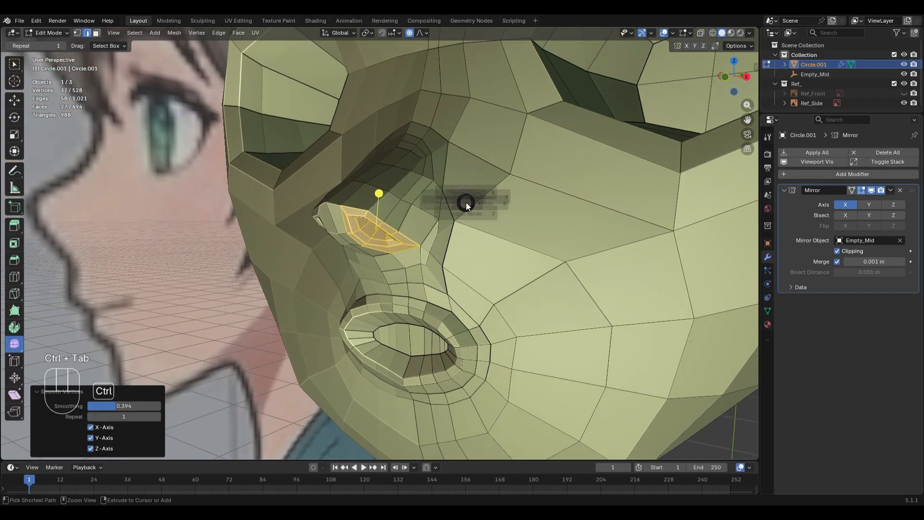
In Sculpt Mode, smooth the area beside the nose with the Smooth brush at 194 px and strength 0.327
{"action": "key", "text": "ctrl+Tab"}
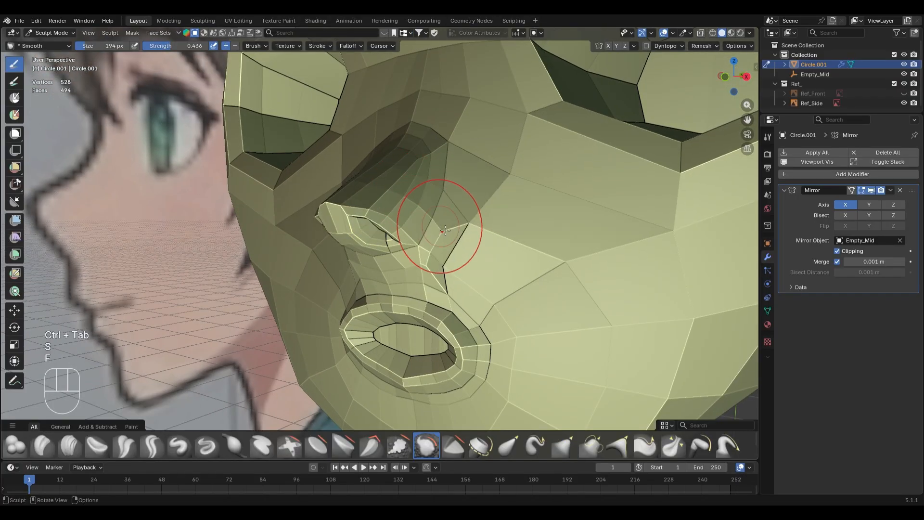
{"action": "key", "text": "shift+f"}
{"action": "left_click", "coordinate": [432, 160]}
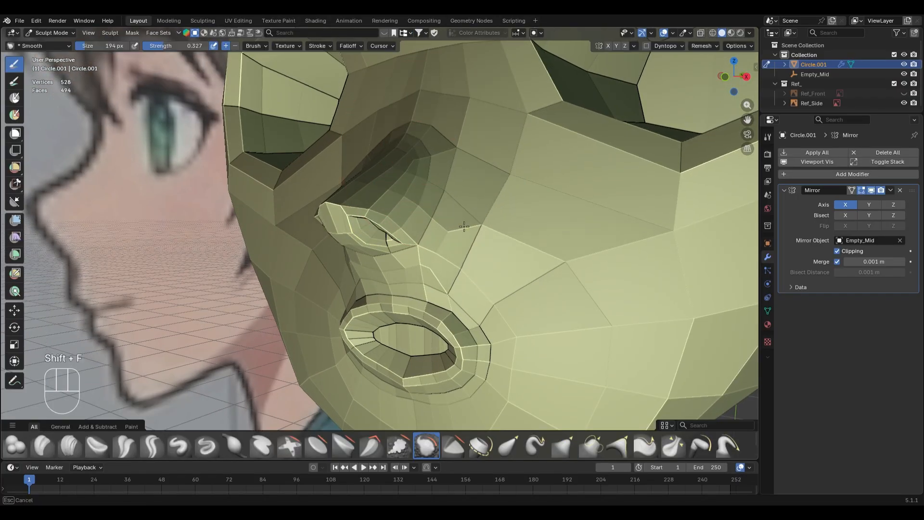
{"action": "middle_click_drag", "start_coordinate": [464, 226], "coordinate": [491, 225]}
Refine the cheek beside the nose and mouth with the Grab and Smooth brushes, setting the Grab size to 348 px
{"action": "key", "text": "g"}
{"action": "key", "text": "f"}
{"action": "left_click", "coordinate": [468, 216]}
{"action": "middle_click_drag", "start_coordinate": [455, 250], "coordinate": [472, 281]}
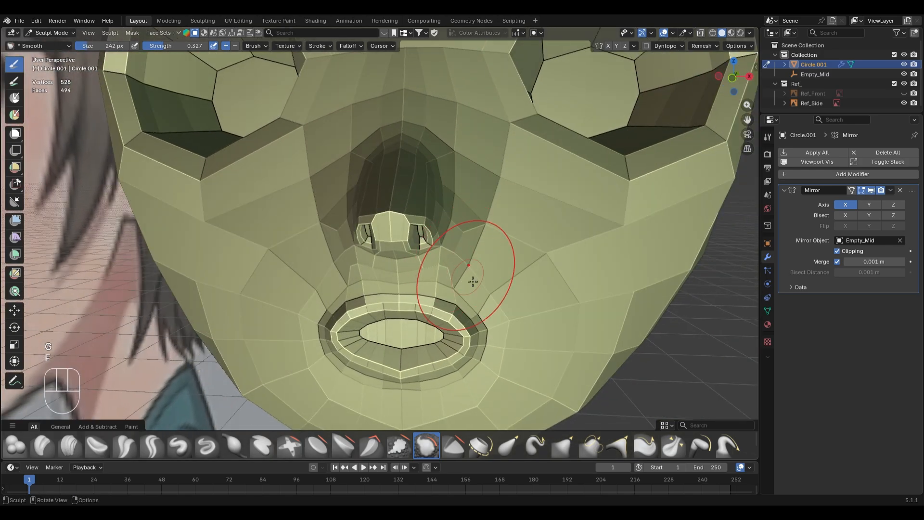
{"action": "key", "text": "KP_1"}
{"action": "key", "text": "g"}
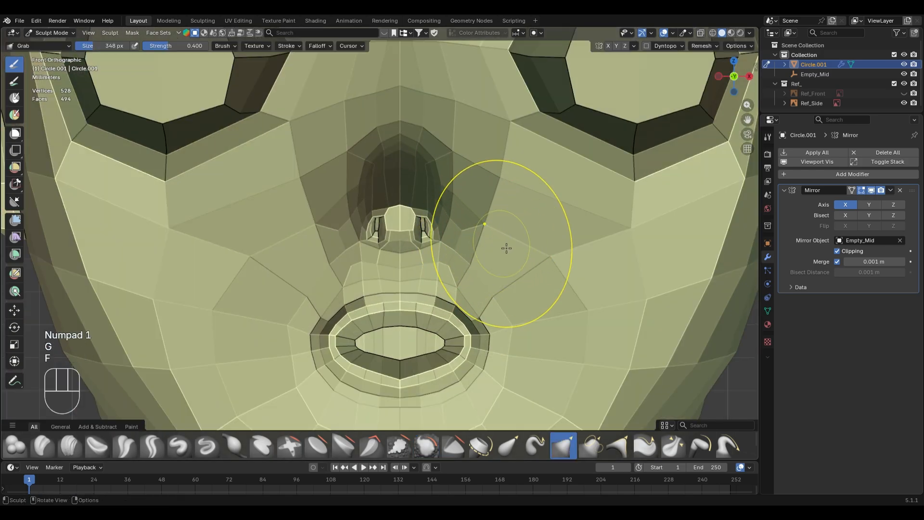
Smooth the lips and mouth surroundings with the Smooth brush at 278 px and strength 0.176
{"action": "mouse_move", "coordinate": [506, 298]}
{"action": "middle_mouse_down"}
{"action": "mouse_move", "coordinate": [464, 193]}
{"action": "mouse_move", "coordinate": [370, 239]}
{"action": "mouse_move", "coordinate": [423, 258]}
{"action": "middle_mouse_up"}
{"action": "key", "text": "s"}
{"action": "mouse_move", "coordinate": [456, 178]}
{"action": "middle_mouse_down"}
{"action": "mouse_move", "coordinate": [421, 249]}
{"action": "mouse_move", "coordinate": [354, 211]}
{"action": "middle_mouse_up"}
{"action": "key", "text": "ctrl+z"}
{"action": "key", "text": "shift+f"}
{"action": "left_click", "coordinate": [337, 215]}
{"action": "key", "text": "shift+f"}
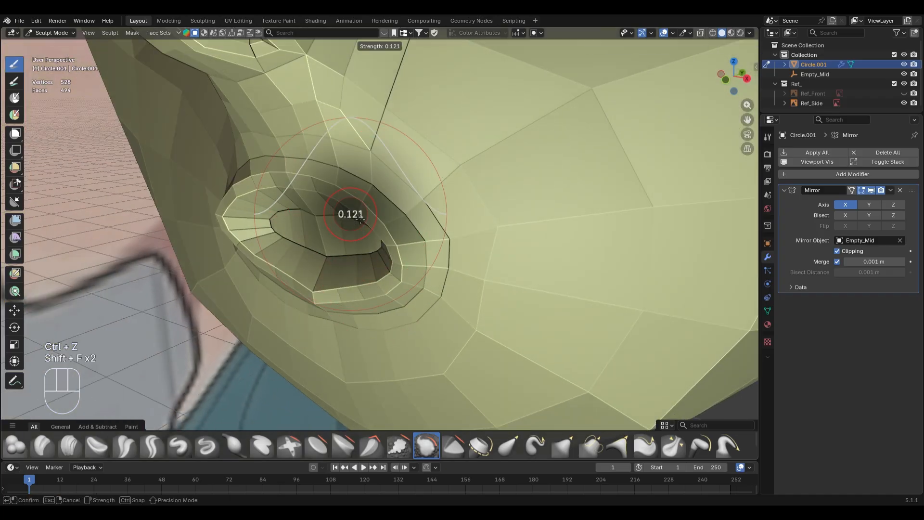
{"action": "left_click", "coordinate": [342, 215]}
{"action": "key", "text": "f"}
{"action": "left_click", "coordinate": [333, 216]}
{"action": "left_click_drag", "start_coordinate": [328, 212], "coordinate": [424, 256]}
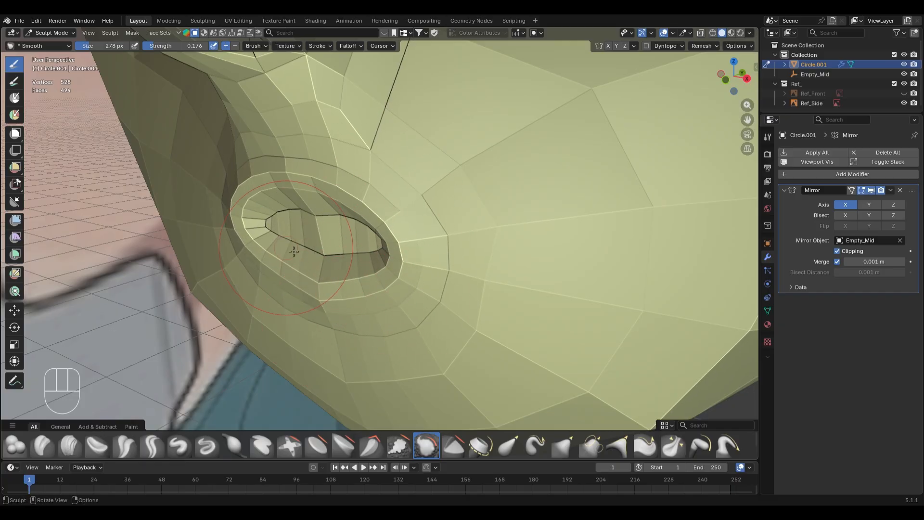
{"action": "middle_click_drag", "start_coordinate": [354, 291], "coordinate": [470, 289]}
{"action": "scroll", "coordinate": [471, 288], "scroll_direction": "down", "scroll_amount": 8}
{"action": "middle_click_drag", "start_coordinate": [520, 256], "coordinate": [514, 306], "text": "shift"}
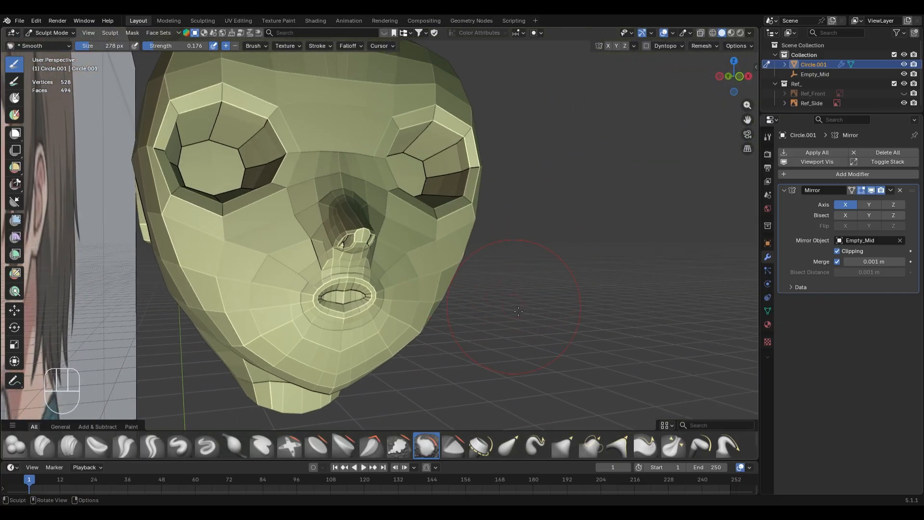
{"action": "scroll", "coordinate": [519, 311], "scroll_direction": "up", "scroll_amount": 4}
In Edit Mode, select the two edge loops around the lips and scale them to 0.510 along Z with proportional editing
{"action": "key", "text": "KP_1"}
{"action": "key", "text": "ctrl+Tab"}
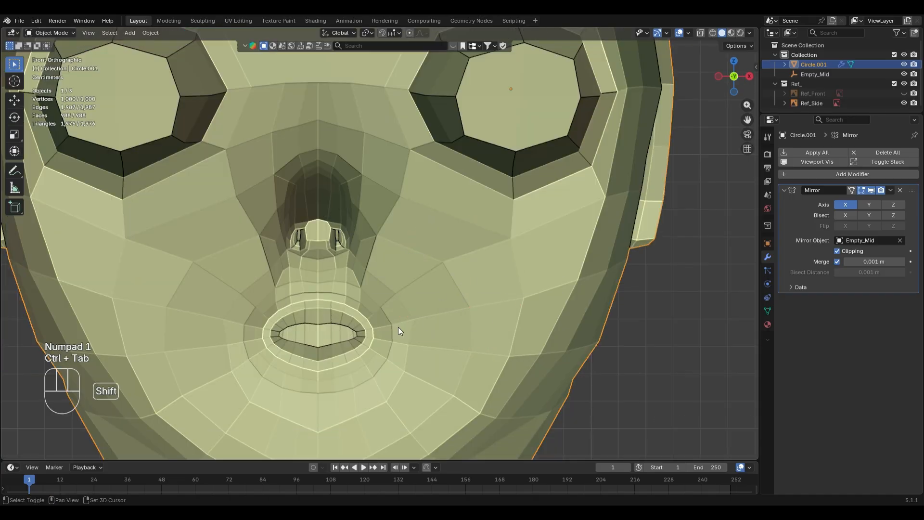
{"action": "scroll", "coordinate": [441, 237], "scroll_direction": "up", "scroll_amount": 4}
{"action": "key", "text": "Tab"}
{"action": "middle_click_drag", "start_coordinate": [451, 205], "coordinate": [475, 239], "text": "shift"}
{"action": "key", "text": "2"}
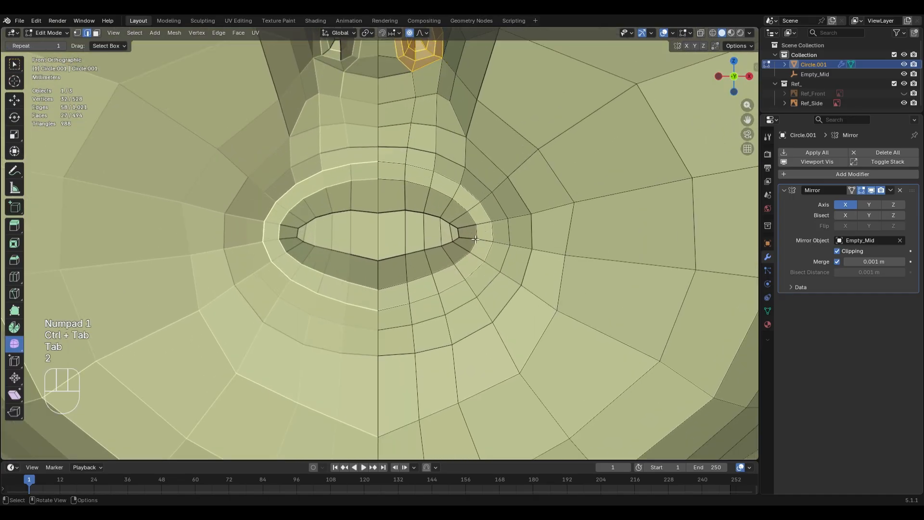
{"action": "left_click", "coordinate": [453, 193], "text": "alt"}
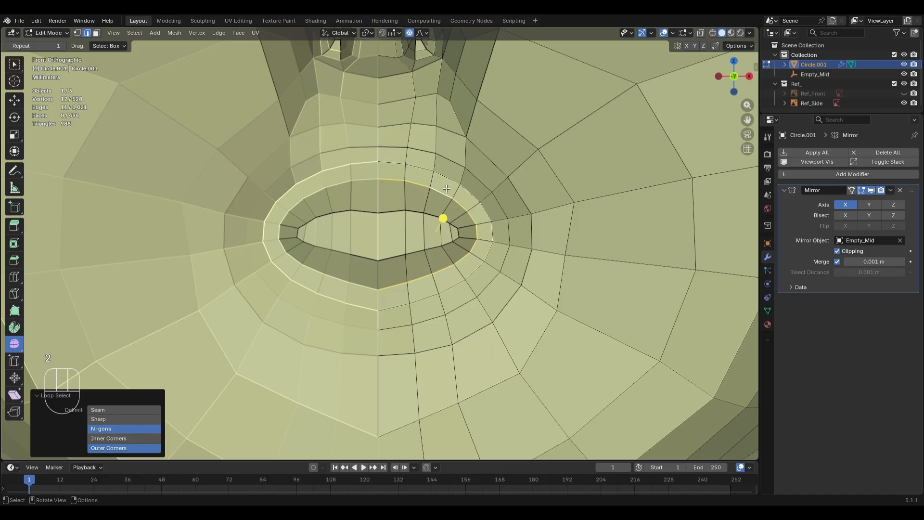
{"action": "key", "text": "ctrl+z"}
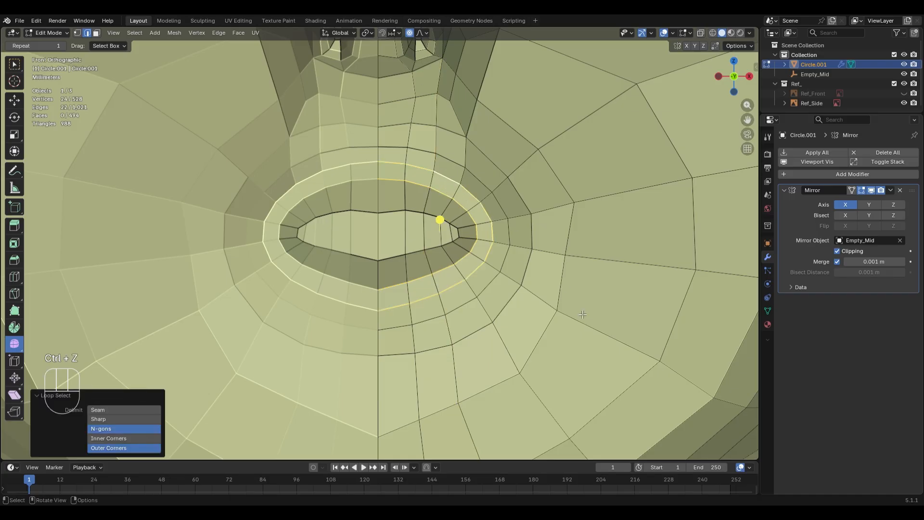
{"action": "key", "text": "s"}
{"action": "key", "text": "z"}
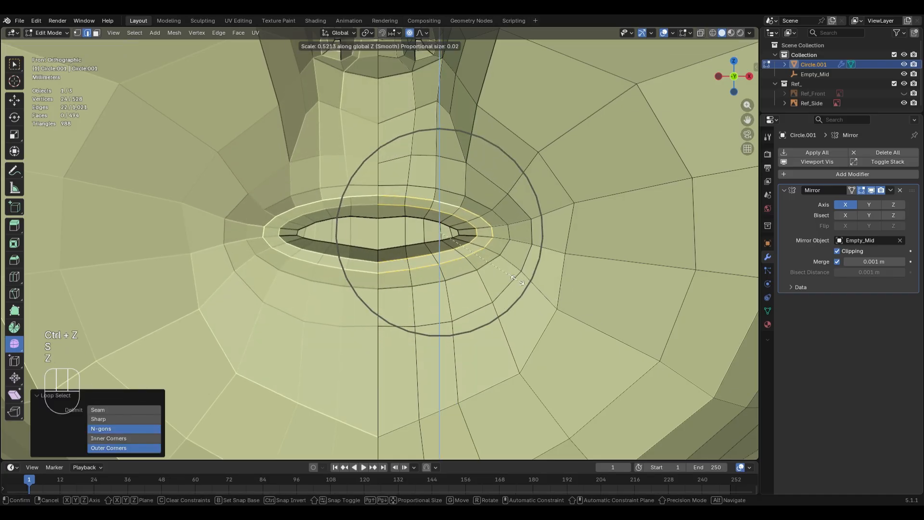
{"action": "left_click", "coordinate": [527, 308]}
{"action": "scroll", "coordinate": [526, 332], "scroll_direction": "down", "scroll_amount": 6}
{"action": "scroll", "coordinate": [526, 332], "scroll_direction": "up", "scroll_amount": 6}
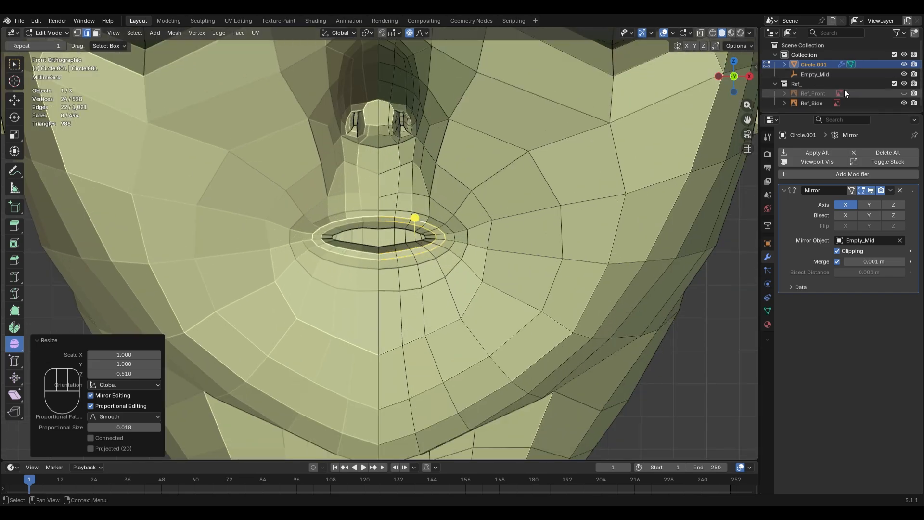
Show the Ref_Front image with X-ray on and move the selected lip loops -0.010219 m along Z to the drawn mouth
{"action": "left_click", "coordinate": [904, 93]}
{"action": "scroll", "coordinate": [587, 199], "scroll_direction": "down", "scroll_amount": 6}
{"action": "scroll", "coordinate": [587, 199], "scroll_direction": "up", "scroll_amount": 3}
{"action": "key", "text": "alt+z"}
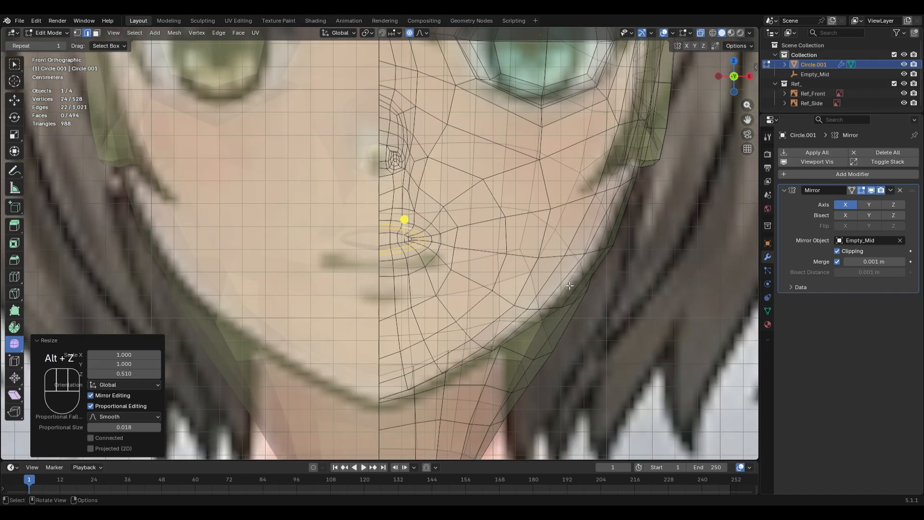
{"action": "key", "text": "g"}
{"action": "key", "text": "z"}
{"action": "scroll", "coordinate": [588, 212], "scroll_direction": "down", "scroll_amount": 5}
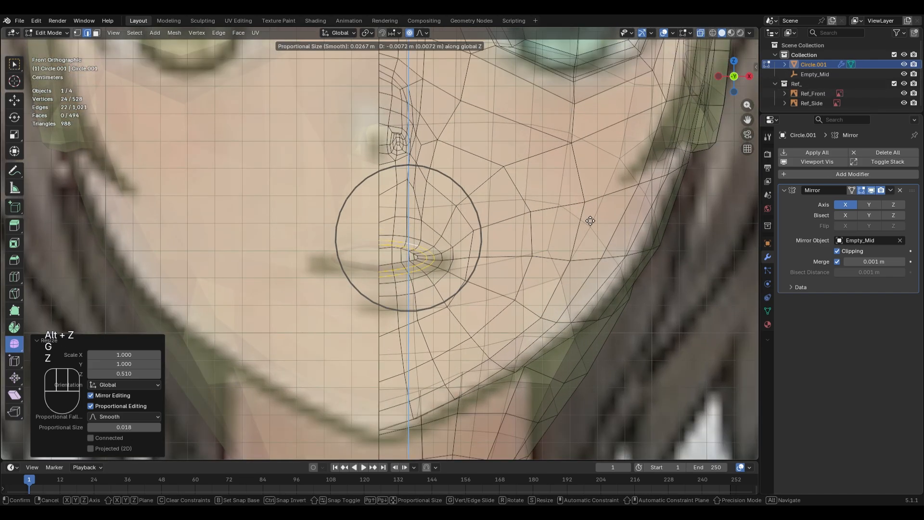
{"action": "left_click", "coordinate": [590, 228]}
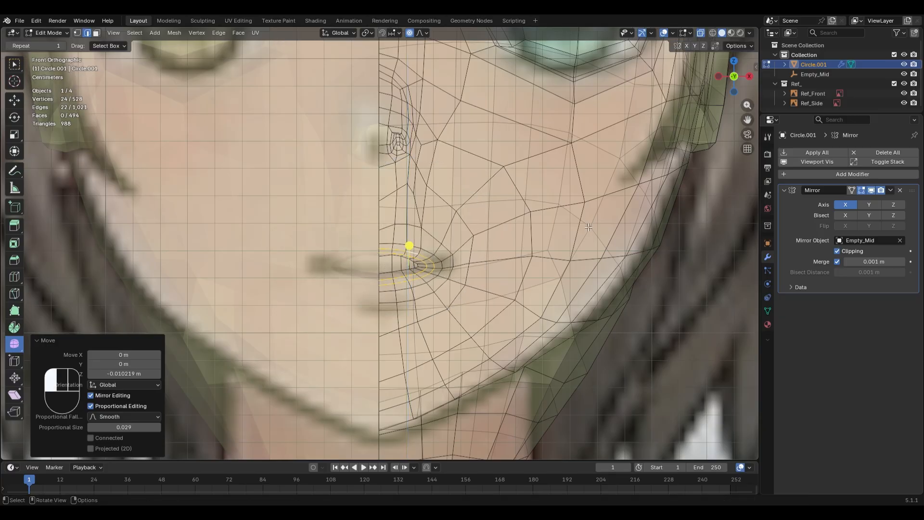
Slide the vertices between the nostril and the upper lip along their edges to even out the row
{"action": "scroll", "coordinate": [414, 214], "scroll_direction": "up", "scroll_amount": 2}
{"action": "left_click", "coordinate": [420, 180]}
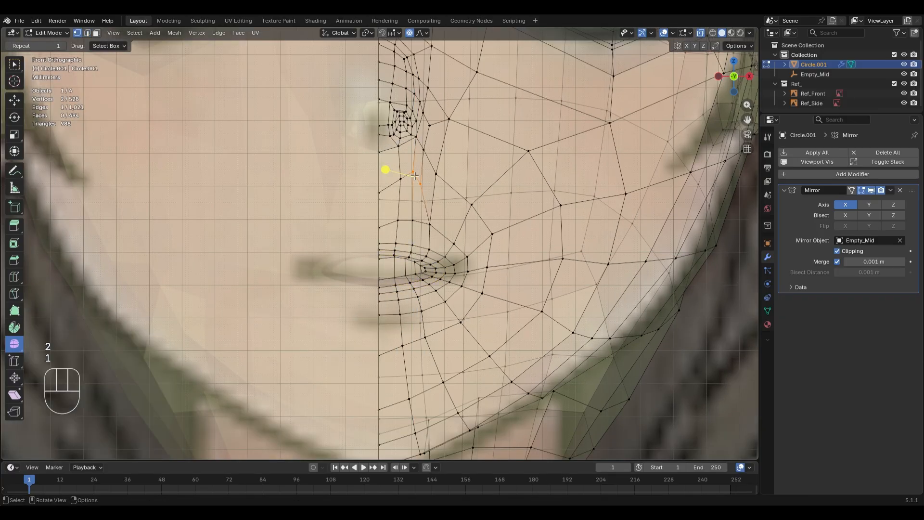
{"action": "left_click", "coordinate": [414, 174]}
{"action": "key", "text": "g"}
{"action": "scroll", "coordinate": [453, 170], "scroll_direction": "up", "scroll_amount": 5}
{"action": "key", "text": "g"}
{"action": "left_click", "coordinate": [453, 179]}
{"action": "left_click", "coordinate": [401, 179]}
{"action": "key", "text": "g"}
{"action": "key", "text": "g"}
{"action": "left_click", "coordinate": [440, 182]}
Slide the centre-line vertex between nose and upper lip along its edge with a factor of 0.345
{"action": "left_click", "coordinate": [378, 200]}
{"action": "key", "text": "g"}
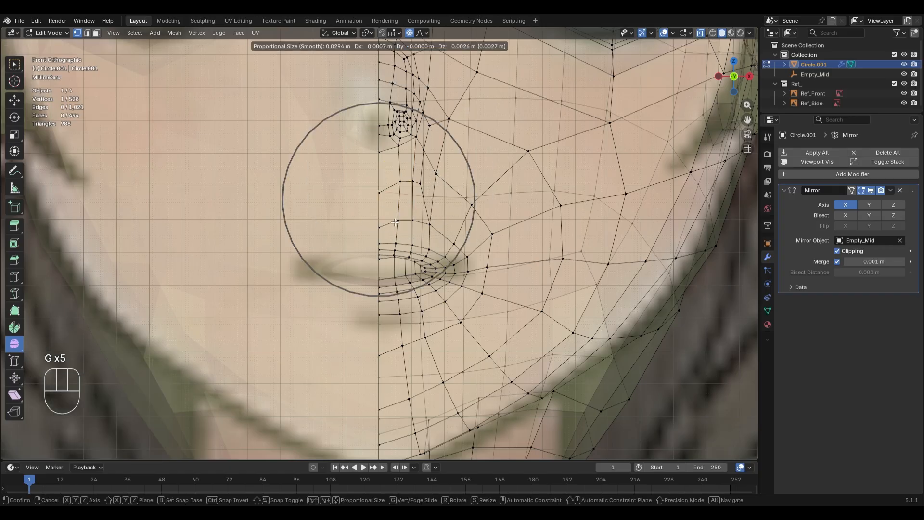
{"action": "key", "text": "ctrl+z"}
{"action": "key", "text": "g"}
{"action": "key", "text": "g"}
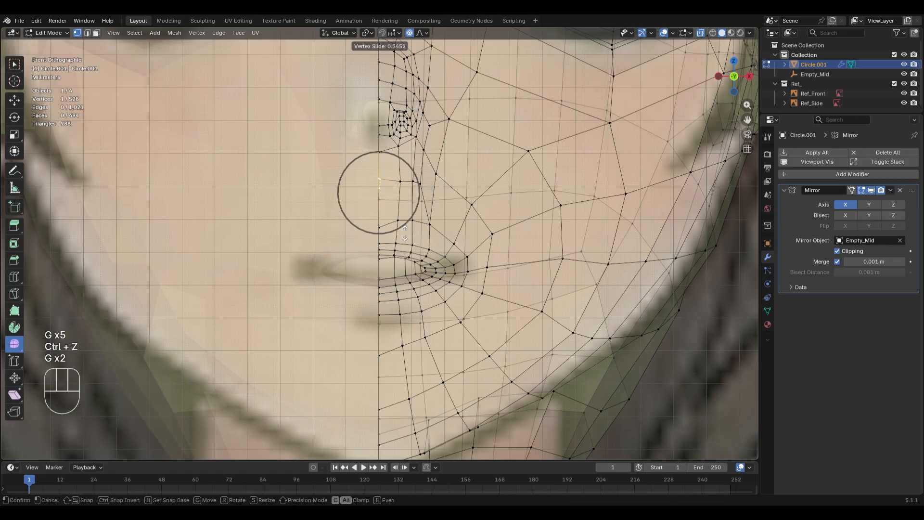
{"action": "left_click", "coordinate": [405, 233]}
Slide the centre-line vertex above the upper lip, and slide the three-edge row there with a factor of -0.043
{"action": "scroll", "coordinate": [405, 233], "scroll_direction": "down", "scroll_amount": 4}
{"action": "middle_click_drag", "start_coordinate": [405, 232], "coordinate": [369, 232]}
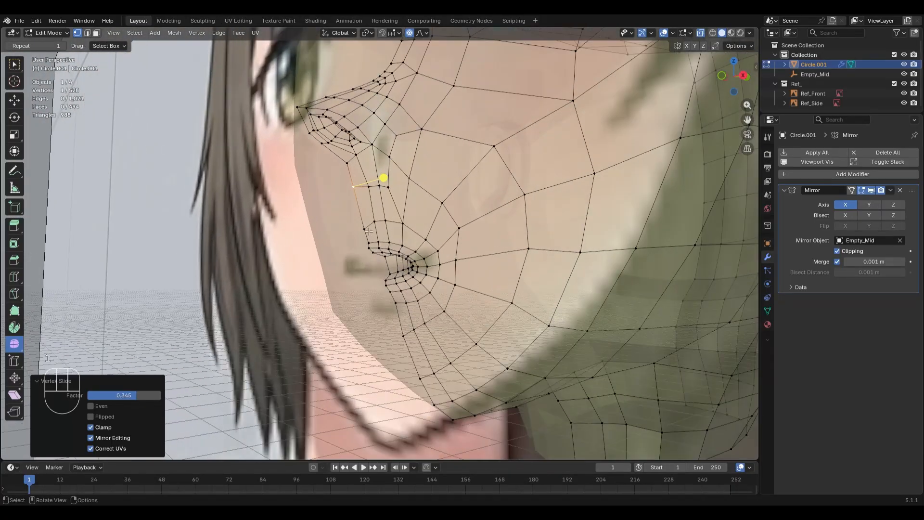
{"action": "left_click", "coordinate": [369, 231]}
{"action": "key", "text": "g"}
{"action": "key", "text": "g"}
{"action": "left_click", "coordinate": [386, 208]}
{"action": "key", "text": "2"}
{"action": "left_click", "coordinate": [367, 225], "text": "ctrl+shift"}
{"action": "key", "text": "g"}
{"action": "key", "text": "g"}
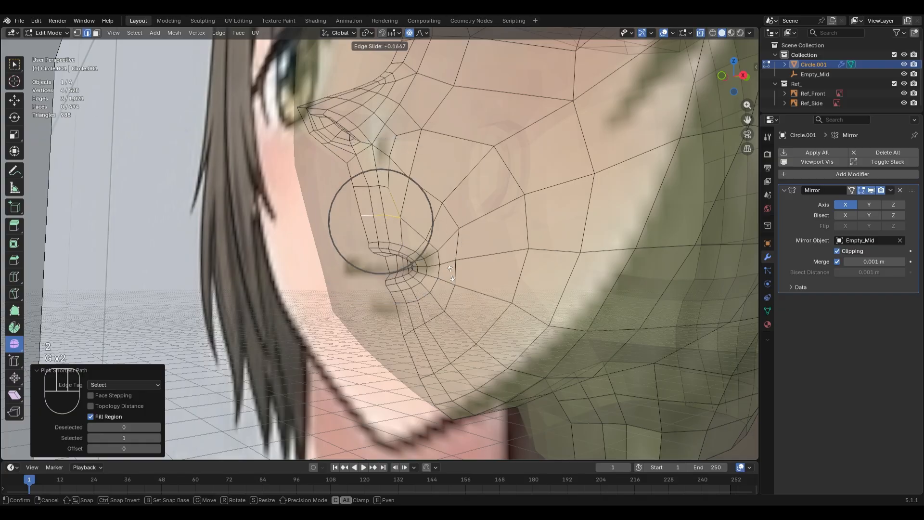
{"action": "left_click", "coordinate": [453, 277]}
{"action": "key", "text": "KP_2"}
{"action": "key", "text": "KP_1"}
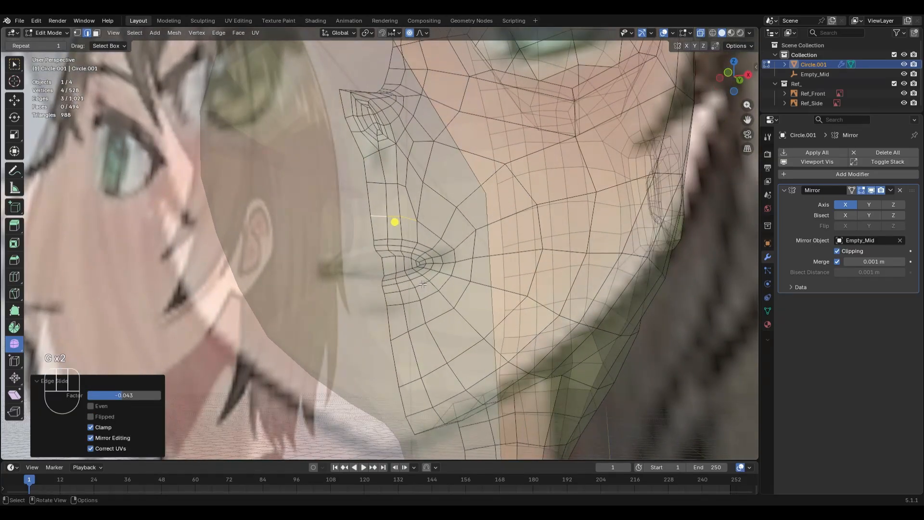
{"action": "key", "text": "alt+z"}
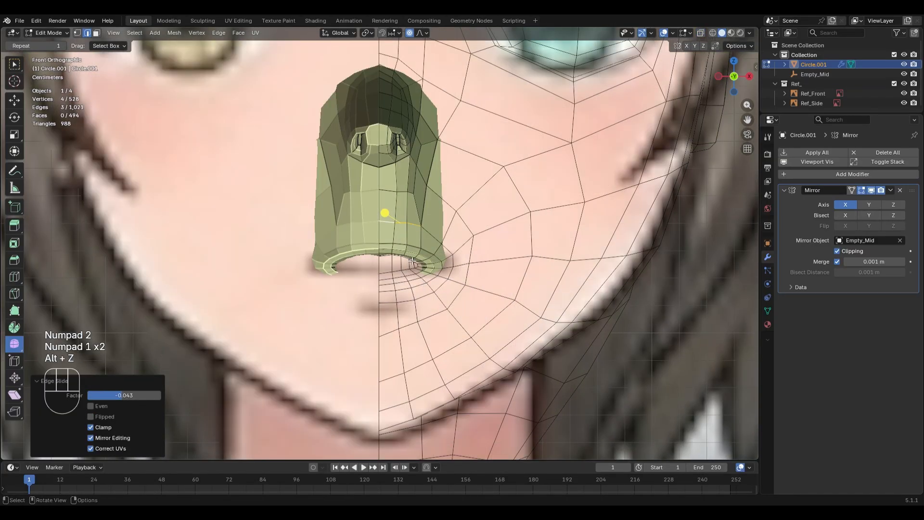
{"action": "key", "text": "alt+z"}
Leave Edit Mode and hide the Ref_Front image
{"action": "scroll", "coordinate": [413, 260], "scroll_direction": "down", "scroll_amount": 5}
{"action": "key", "text": "Tab"}
{"action": "key", "text": "alt+z"}
{"action": "middle_click_drag", "start_coordinate": [472, 238], "coordinate": [471, 300]}
{"action": "scroll", "coordinate": [491, 246], "scroll_direction": "up", "scroll_amount": 2}
{"action": "key", "text": "alt+z"}
{"action": "left_click", "coordinate": [524, 250]}
{"action": "key", "text": "h"}
{"action": "key", "text": "ctrl+z"}
{"action": "left_click", "coordinate": [624, 252]}
{"action": "key", "text": "h"}
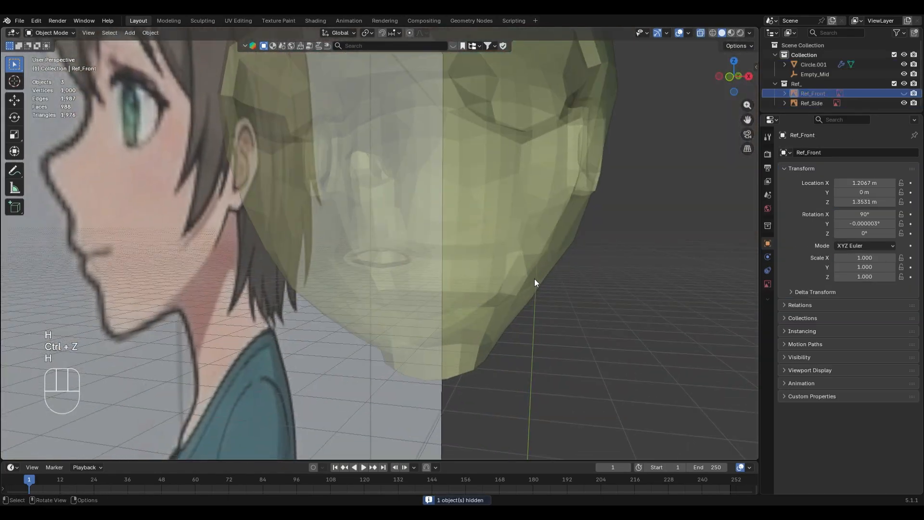
Select the head, return to Edit Mode in front view and select the neck's bottom edge loop
{"action": "key", "text": "alt+z"}
{"action": "middle_click_drag", "start_coordinate": [534, 278], "coordinate": [429, 257]}
{"action": "left_click", "coordinate": [429, 257]}
{"action": "key", "text": "KP_1"}
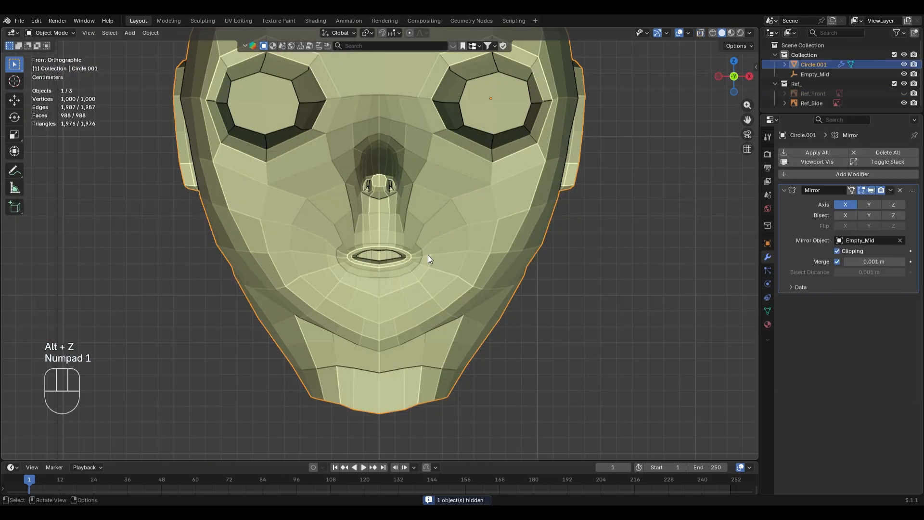
{"action": "scroll", "coordinate": [428, 255], "scroll_direction": "down", "scroll_amount": 3}
{"action": "middle_click_drag", "start_coordinate": [454, 336], "coordinate": [492, 284], "text": "shift"}
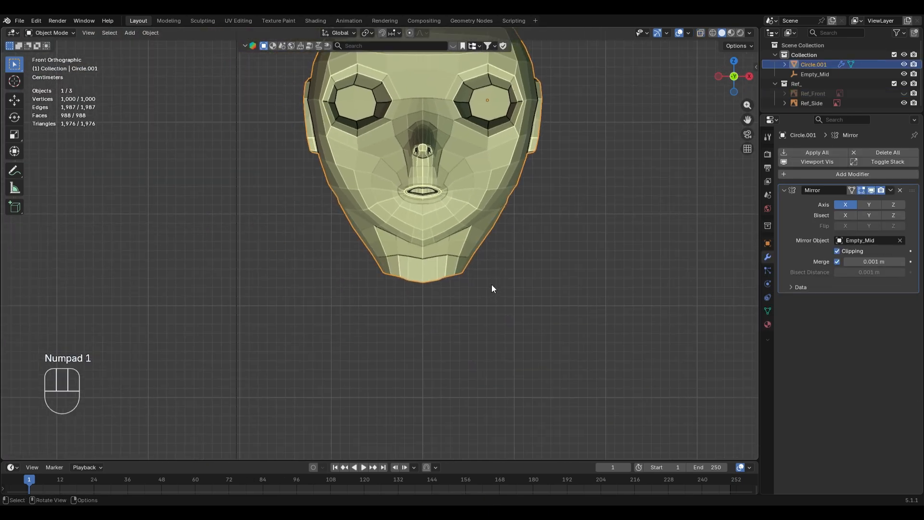
{"action": "key", "text": "Tab"}
{"action": "key", "text": "alt+z"}
{"action": "left_click", "coordinate": [446, 291], "text": "alt"}
{"action": "key", "text": "s"}
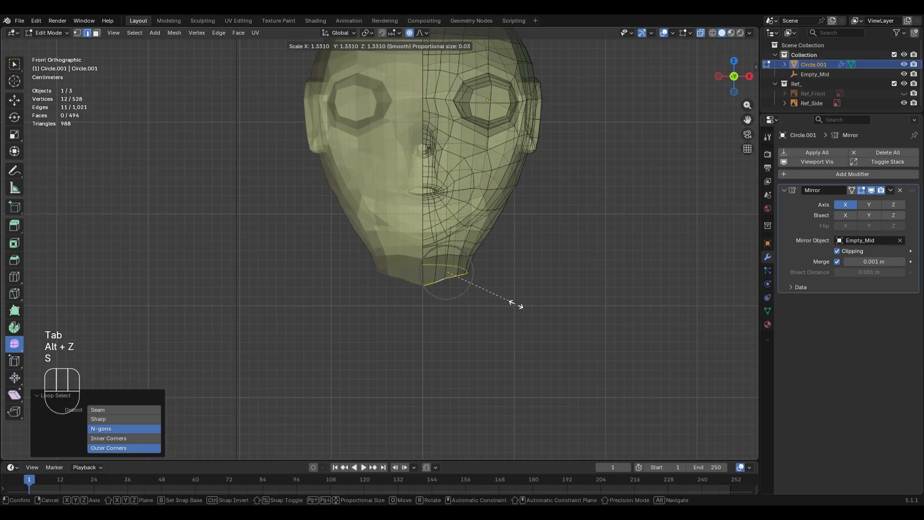
{"action": "left_click", "coordinate": [538, 306]}
{"action": "key", "text": "ctrl+z"}
{"action": "middle_click_drag", "start_coordinate": [565, 328], "coordinate": [565, 292]}
{"action": "key", "text": "alt+z"}
{"action": "key", "text": "KP_1"}
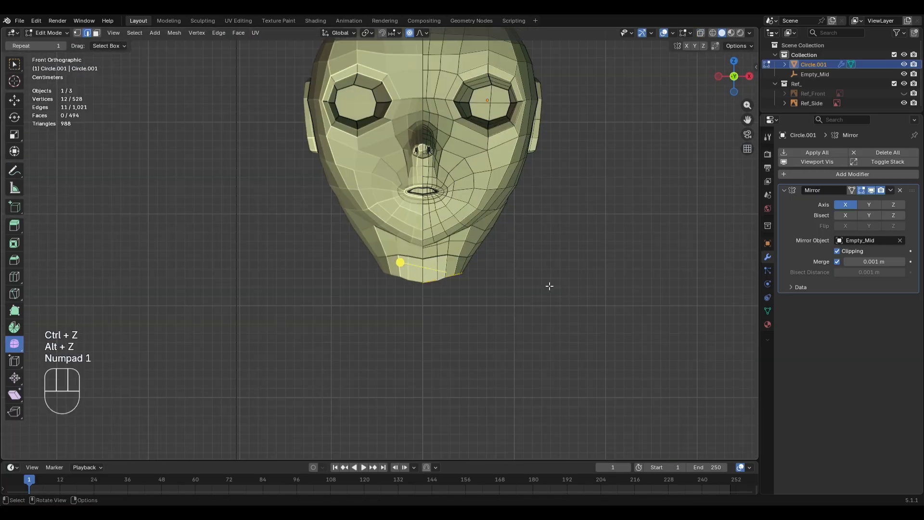
{"action": "key", "text": "g"}
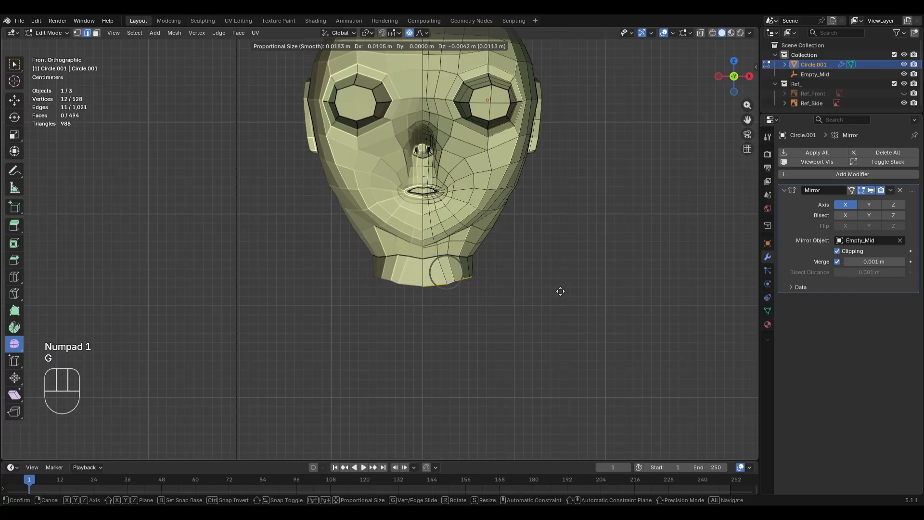
{"action": "key", "text": "ctrl+z"}
{"action": "middle_click_drag", "start_coordinate": [560, 292], "coordinate": [466, 303]}
{"action": "key", "text": "KP_1"}
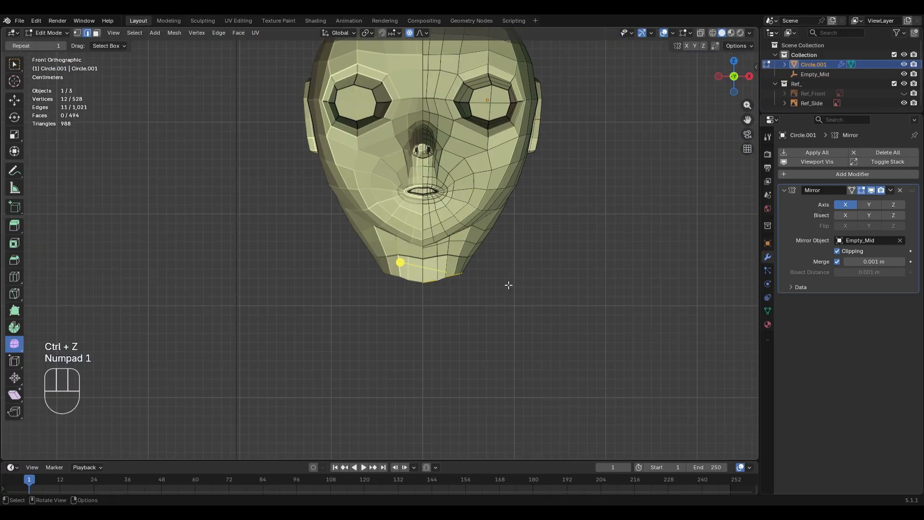
{"action": "key", "text": "s"}
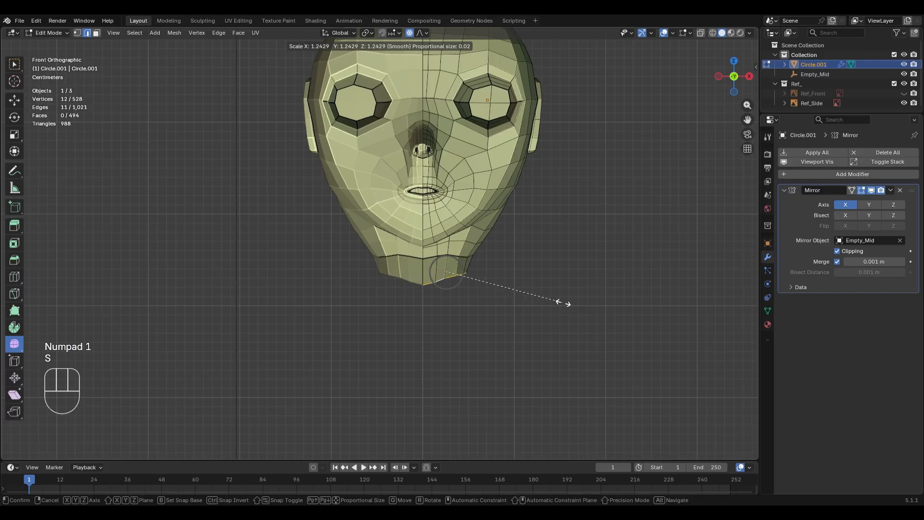
{"action": "key", "text": "ctrl+z"}
Move the neck's bottom edge loop outward along X to widen the neck opening
{"action": "middle_click_drag", "start_coordinate": [592, 309], "coordinate": [533, 331]}
{"action": "key", "text": "g"}
{"action": "key", "text": "x"}
{"action": "left_click", "coordinate": [604, 302]}
Select the neck edge loop above the bottom one and move it 0.014205 m along X
{"action": "key", "text": "2"}
{"action": "left_click", "coordinate": [539, 261], "text": "alt"}
{"action": "middle_click_drag", "start_coordinate": [531, 265], "coordinate": [530, 294]}
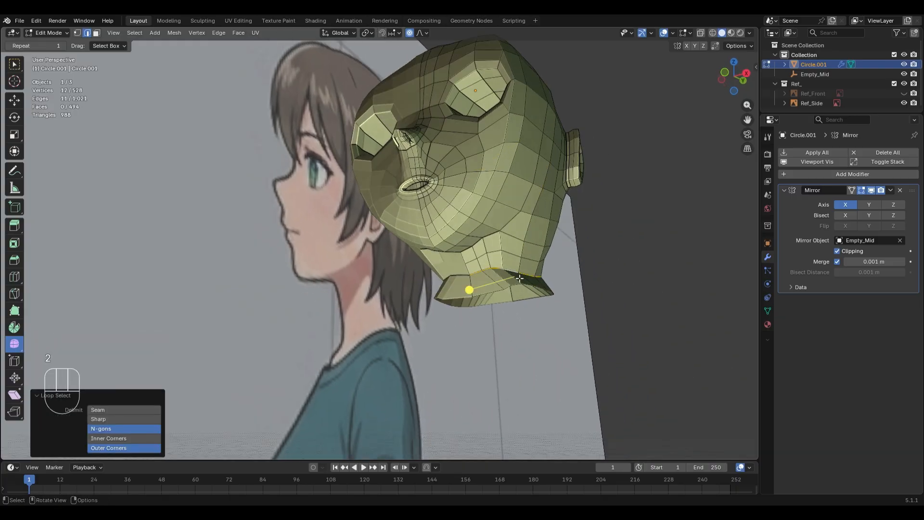
{"action": "key", "text": "KP_1"}
{"action": "key", "text": "g"}
{"action": "key", "text": "x"}
{"action": "left_click", "coordinate": [530, 278]}
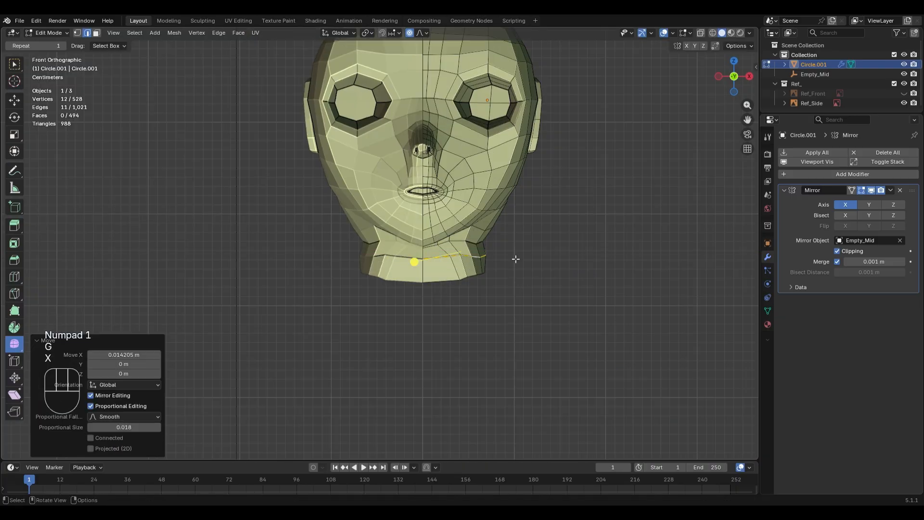
Select the upper neck edge loop just below the jaw and move it outward along X
{"action": "middle_click_drag", "start_coordinate": [516, 258], "coordinate": [477, 241]}
{"action": "left_click", "coordinate": [485, 252], "text": "alt"}
{"action": "key", "text": "KP_1"}
{"action": "key", "text": "g"}
{"action": "key", "text": "x"}
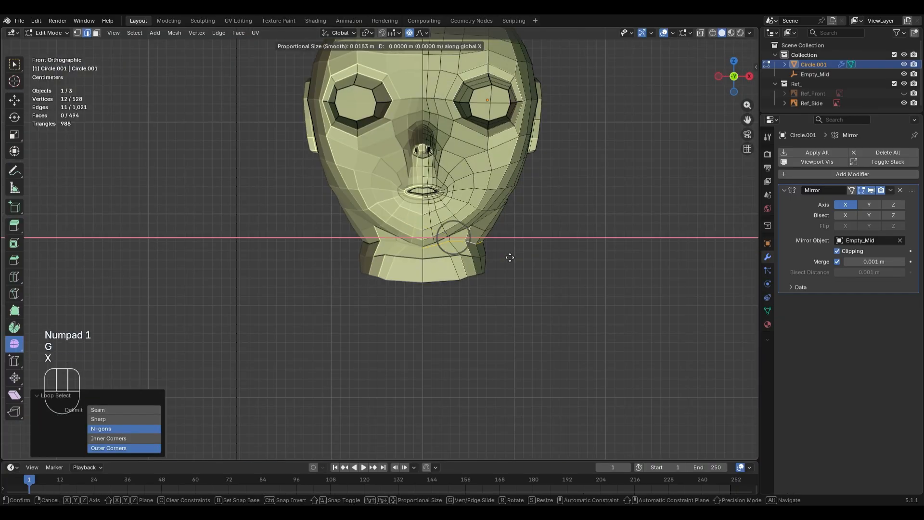
{"action": "left_click", "coordinate": [516, 257]}
Move the neck's bottom edge loop further outward along X to flare the base
{"action": "left_click", "coordinate": [418, 282], "text": "alt"}
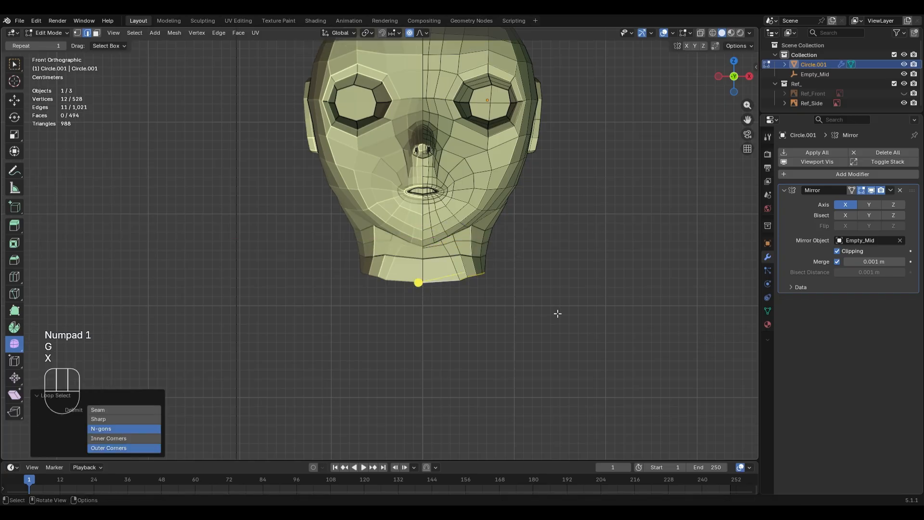
{"action": "key", "text": "g"}
{"action": "key", "text": "x"}
{"action": "left_click", "coordinate": [570, 317]}
Slide the front vertex on the neck's bottom rim along its edge with a factor of 0.403
{"action": "key", "text": "1"}
{"action": "left_click", "coordinate": [473, 284]}
{"action": "key", "text": "g"}
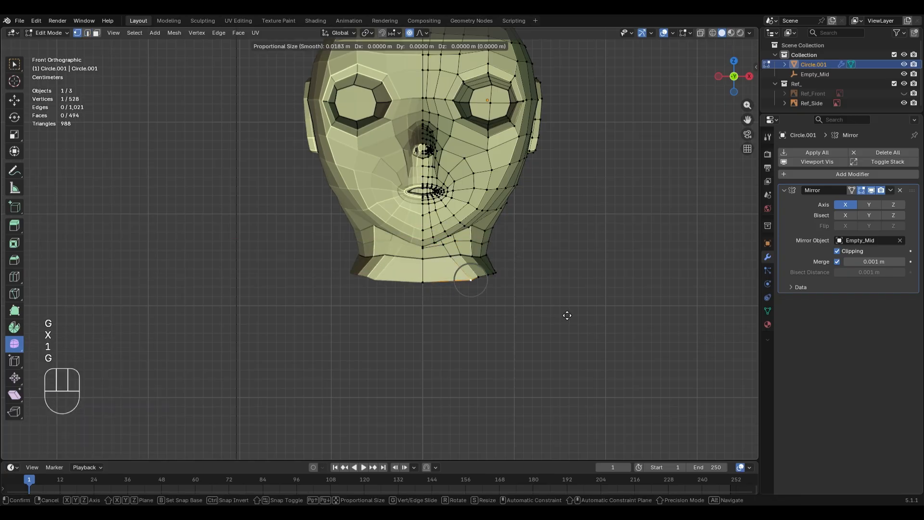
{"action": "key", "text": "g"}
{"action": "left_click", "coordinate": [541, 315]}
Slide the vertical edge beside the neck's front centre line sideways to even the face widths
{"action": "scroll", "coordinate": [543, 320], "scroll_direction": "up", "scroll_amount": 4}
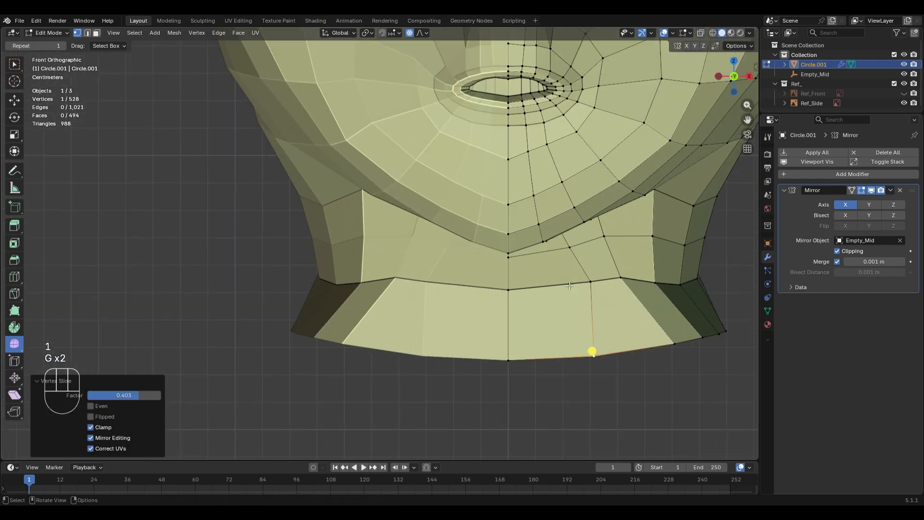
{"action": "middle_click_drag", "start_coordinate": [592, 349], "coordinate": [594, 310]}
{"action": "key", "text": "KP_Decimal"}
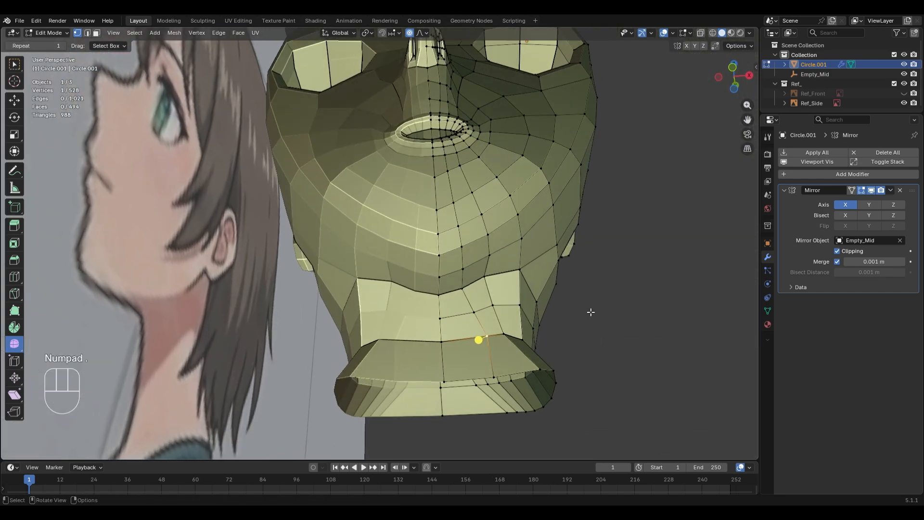
{"action": "key", "text": "KP_1"}
{"action": "scroll", "coordinate": [597, 305], "scroll_direction": "down", "scroll_amount": 16}
{"action": "middle_click_drag", "start_coordinate": [508, 286], "coordinate": [572, 288], "text": "shift"}
{"action": "scroll", "coordinate": [542, 333], "scroll_direction": "up", "scroll_amount": 4}
{"action": "key", "text": "g"}
{"action": "key", "text": "g"}
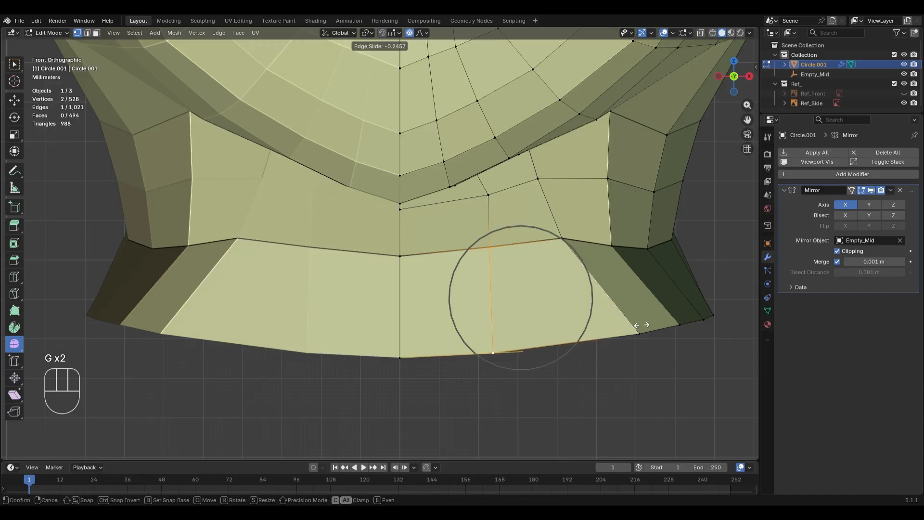
{"action": "left_click", "coordinate": [642, 326]}
Slide two vertices on the neck's bottom rim at the back, the first with a factor of 0.437
{"action": "scroll", "coordinate": [640, 365], "scroll_direction": "down", "scroll_amount": 3}
{"action": "middle_click_drag", "start_coordinate": [640, 365], "coordinate": [548, 330]}
{"action": "left_click", "coordinate": [533, 284]}
{"action": "key", "text": "g"}
{"action": "key", "text": "g"}
{"action": "left_click", "coordinate": [578, 320]}
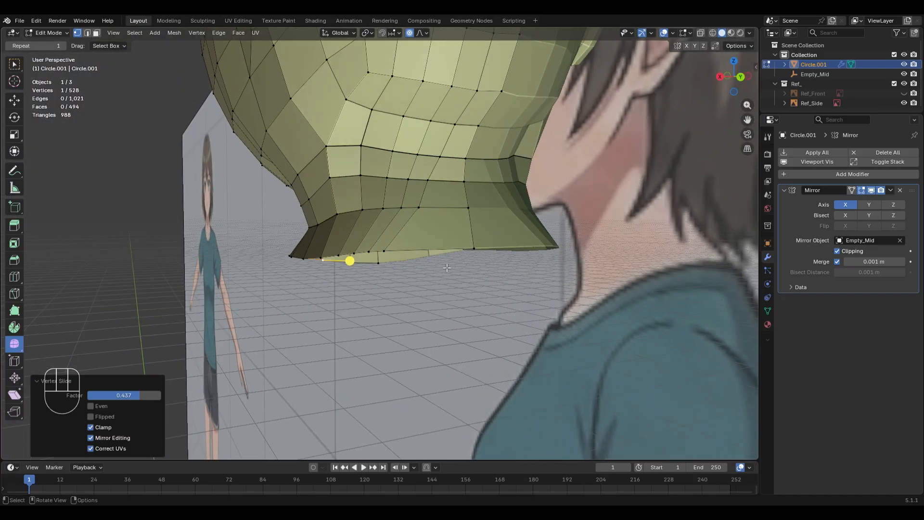
{"action": "left_click", "coordinate": [398, 254]}
{"action": "key", "text": "g"}
{"action": "key", "text": "g"}
{"action": "left_click", "coordinate": [541, 231]}
Slide the two vertices above the rim at the back of the neck, the upper one with factor 0.174
{"action": "left_click", "coordinate": [427, 210]}
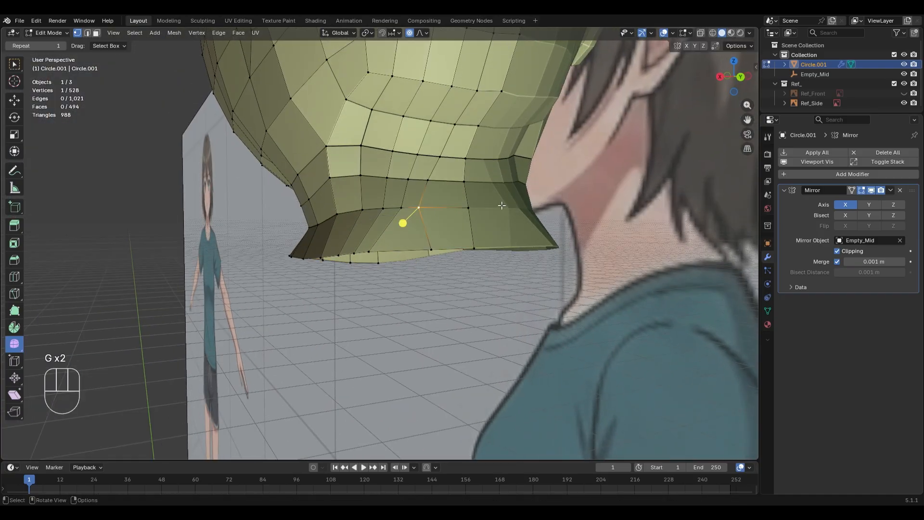
{"action": "key", "text": "g"}
{"action": "key", "text": "g"}
{"action": "left_click", "coordinate": [509, 200]}
{"action": "left_click", "coordinate": [429, 182]}
{"action": "key", "text": "g"}
{"action": "key", "text": "g"}
{"action": "left_click", "coordinate": [436, 187]}
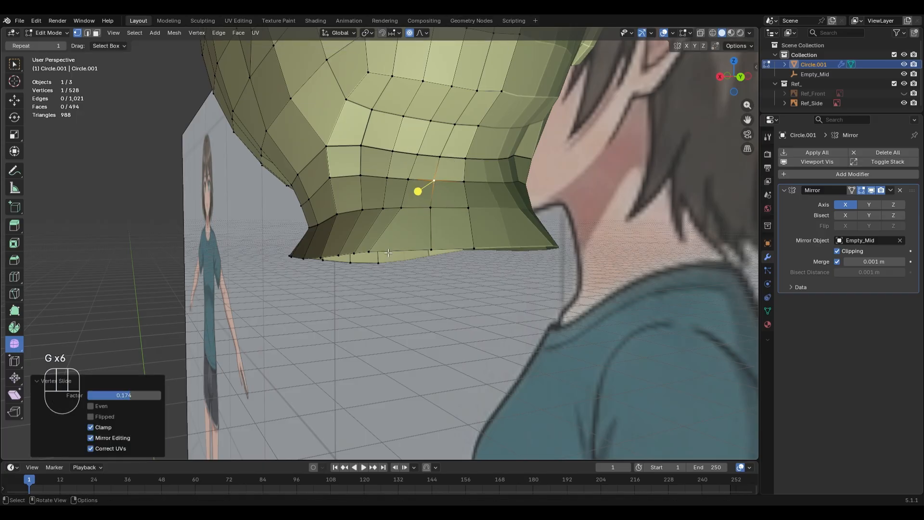
Slide the next vertex on the neck's back rim along its edge with a factor of 0.444
{"action": "left_click", "coordinate": [379, 252]}
{"action": "middle_click_drag", "start_coordinate": [379, 253], "coordinate": [414, 280]}
{"action": "key", "text": "g"}
{"action": "key", "text": "g"}
{"action": "left_click", "coordinate": [482, 301]}
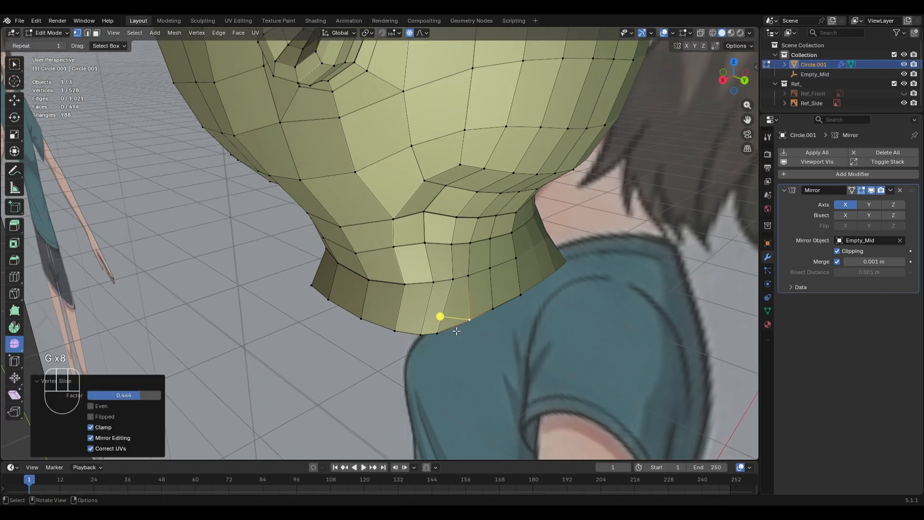
Slide the neighbouring rim vertex on the neck's side and the vertex above it along their edges
{"action": "left_click", "coordinate": [426, 336]}
{"action": "key", "text": "g"}
{"action": "key", "text": "g"}
{"action": "left_click", "coordinate": [438, 338]}
{"action": "left_click", "coordinate": [433, 284]}
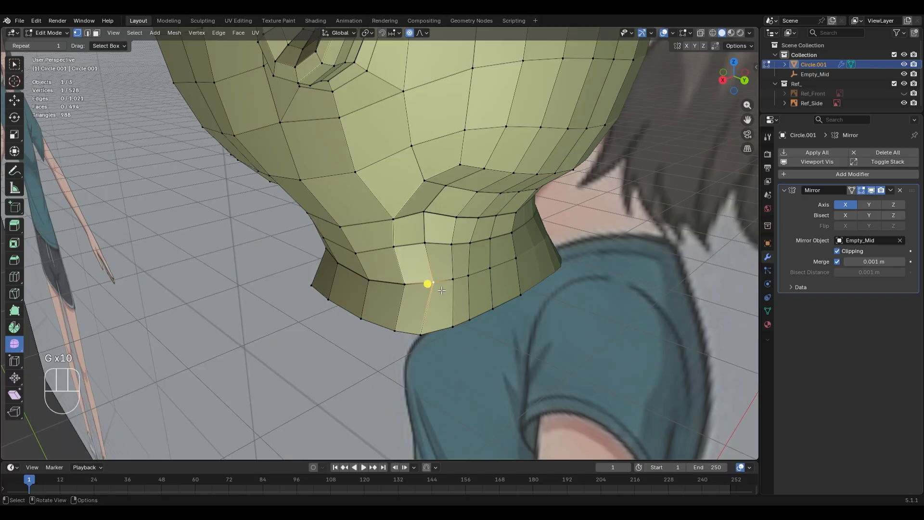
{"action": "key", "text": "g"}
{"action": "key", "text": "g"}
{"action": "left_click", "coordinate": [543, 320]}
Select the three faces at the top of the neck behind the ear and move them along Y
{"action": "middle_click_drag", "start_coordinate": [436, 334], "coordinate": [433, 273]}
{"action": "key", "text": "2"}
{"action": "left_click", "coordinate": [429, 222]}
{"action": "left_click", "coordinate": [418, 267], "text": "ctrl+shift"}
{"action": "key", "text": "g"}
{"action": "key", "text": "y"}
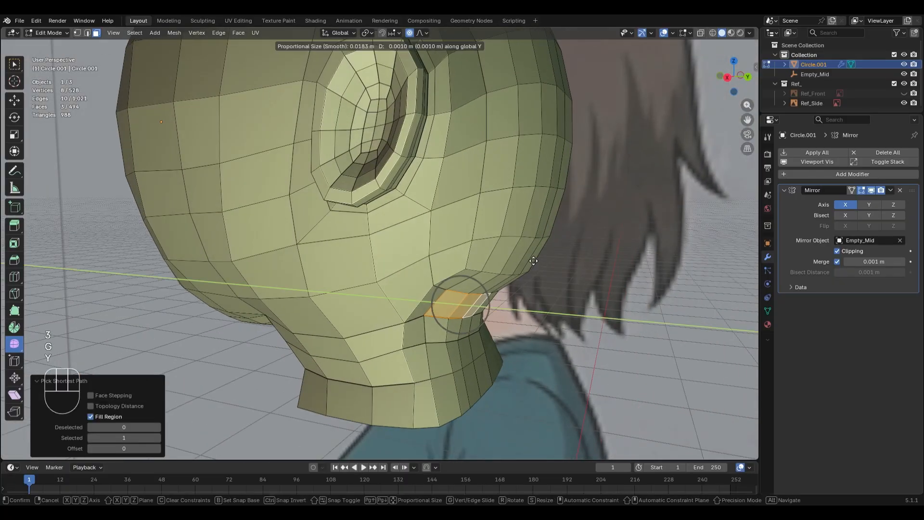
{"action": "left_click", "coordinate": [544, 264]}
Slide an edge at the rear side of the neck to even the spacing below the skull
{"action": "middle_click_drag", "start_coordinate": [544, 264], "coordinate": [572, 284]}
{"action": "key", "text": "2"}
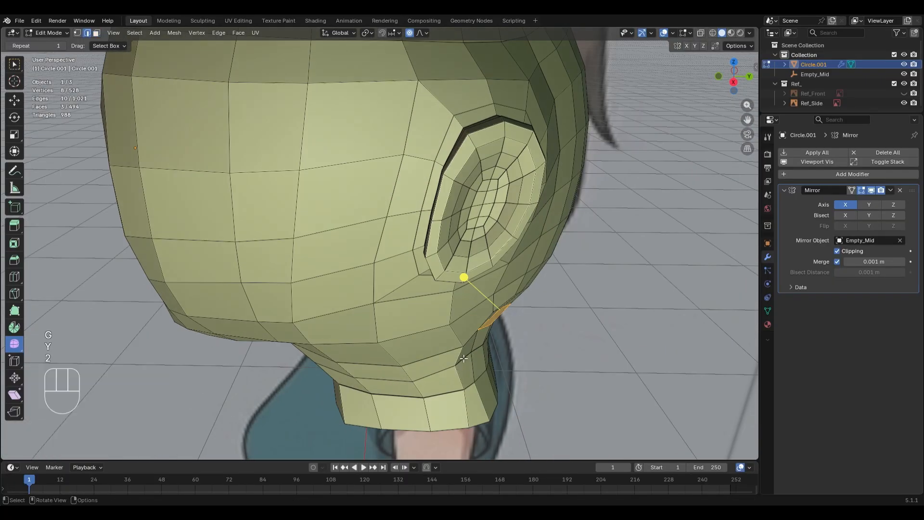
{"action": "left_click", "coordinate": [458, 356]}
{"action": "key", "text": "g"}
{"action": "key", "text": "g"}
{"action": "left_click", "coordinate": [423, 326]}
Slide a vertex on the neck's side with a factor of 0.248, and slide the rim vertex below it
{"action": "middle_click_drag", "start_coordinate": [423, 325], "coordinate": [358, 278]}
{"action": "key", "text": "1"}
{"action": "key", "text": "g"}
{"action": "key", "text": "g"}
{"action": "left_click", "coordinate": [378, 296]}
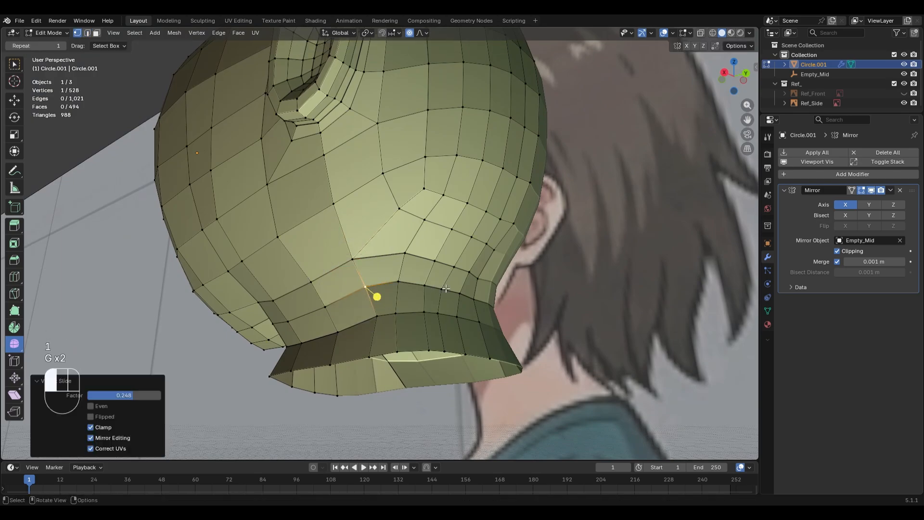
{"action": "key", "text": "g"}
{"action": "key", "text": "g"}
{"action": "left_click", "coordinate": [385, 341]}
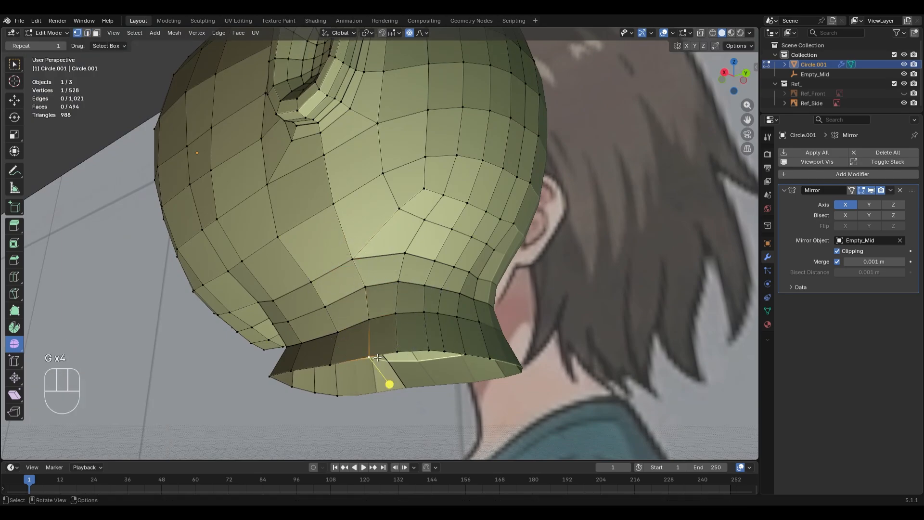
Slide the selected vertex at the neck's lower rim further along its edge
{"action": "middle_click_drag", "start_coordinate": [388, 382], "coordinate": [509, 393]}
{"action": "middle_click_drag", "start_coordinate": [522, 355], "coordinate": [468, 376]}
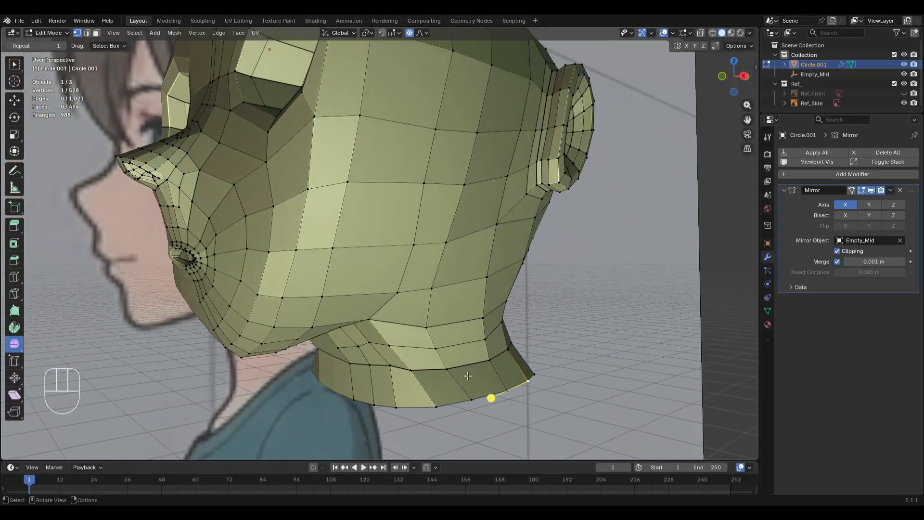
{"action": "key", "text": "g"}
{"action": "key", "text": "g"}
{"action": "left_click", "coordinate": [456, 354]}
Slide a vertex one row above the neck rim and the rim vertex below it to even the side faces
{"action": "left_click", "coordinate": [412, 370]}
{"action": "key", "text": "g"}
{"action": "key", "text": "g"}
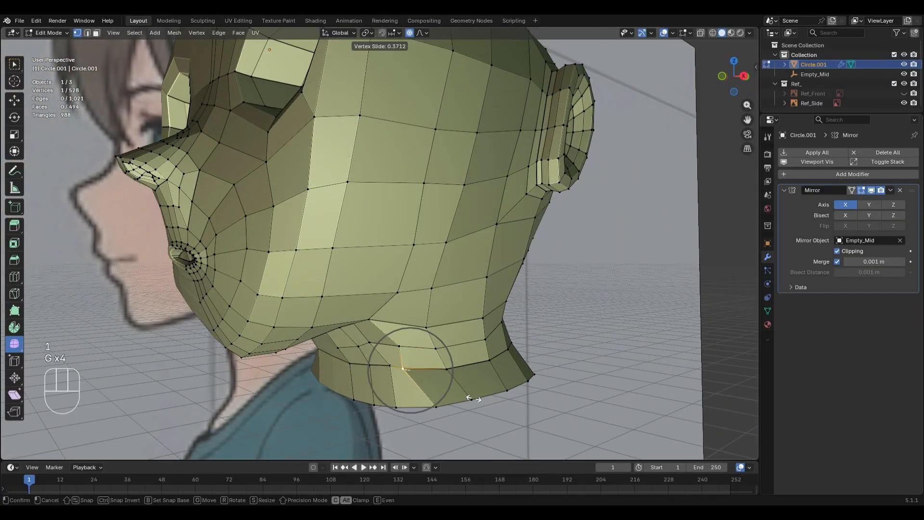
{"action": "left_click", "coordinate": [469, 399]}
{"action": "left_click", "coordinate": [436, 406]}
{"action": "key", "text": "g"}
{"action": "key", "text": "g"}
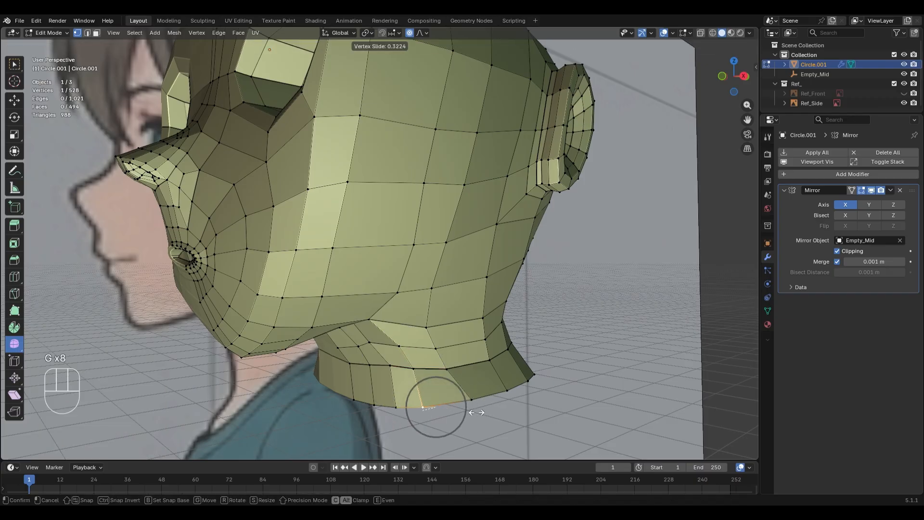
{"action": "left_click", "coordinate": [477, 413]}
Slide the vertex where the jaw meets the upper neck along its edge with a factor of 0.184
{"action": "left_click", "coordinate": [369, 320]}
{"action": "middle_click_drag", "start_coordinate": [492, 343], "coordinate": [474, 328]}
{"action": "scroll", "coordinate": [475, 328], "scroll_direction": "up", "scroll_amount": 2}
{"action": "key", "text": "g"}
{"action": "key", "text": "g"}
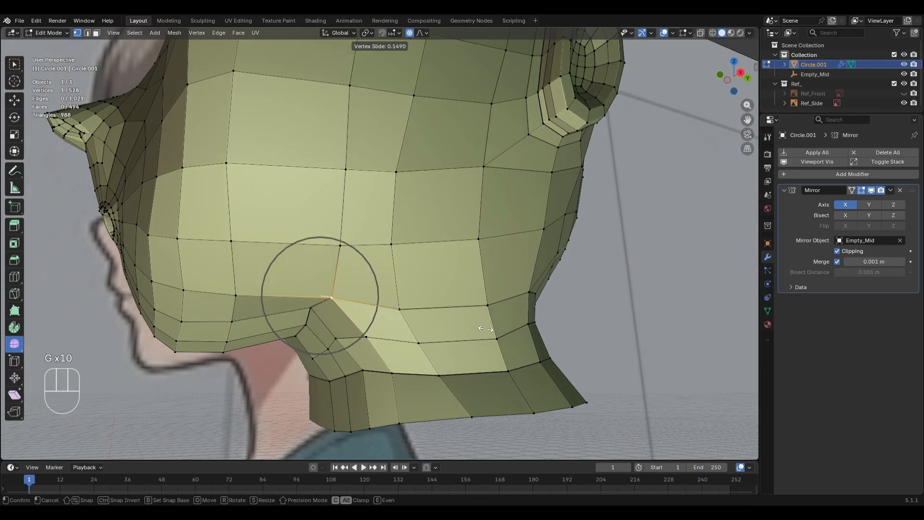
{"action": "left_click", "coordinate": [489, 328]}
{"action": "key", "text": "KP_3"}
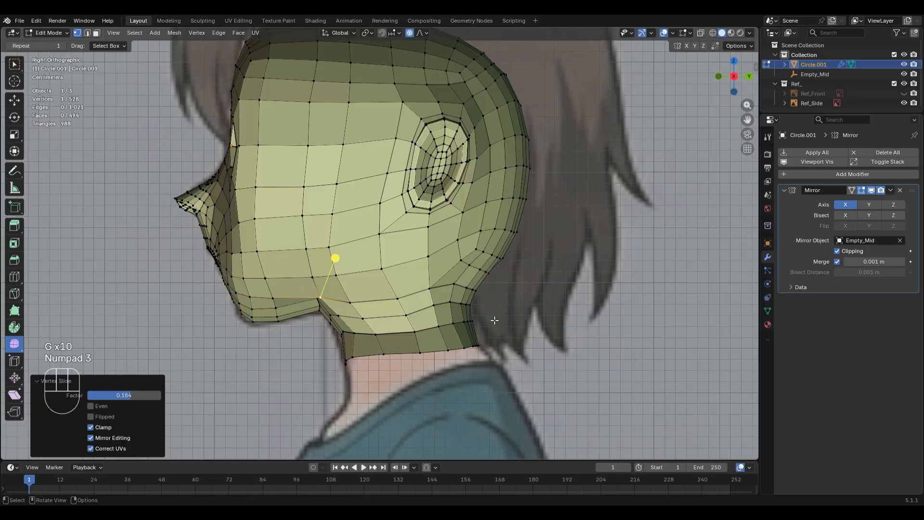
{"action": "middle_click_drag", "start_coordinate": [495, 320], "coordinate": [479, 292], "text": "shift"}
{"action": "middle_click_drag", "start_coordinate": [334, 320], "coordinate": [488, 327]}
Select the vertical edge loop behind the eye and slide it by a factor of -0.631, followed by 0.291
{"action": "key", "text": "2"}
{"action": "middle_click_drag", "start_coordinate": [540, 194], "coordinate": [403, 336]}
{"action": "scroll", "coordinate": [505, 212], "scroll_direction": "down", "scroll_amount": 2}
{"action": "middle_click_drag", "start_coordinate": [518, 219], "coordinate": [491, 355], "text": "shift"}
{"action": "key", "text": "2"}
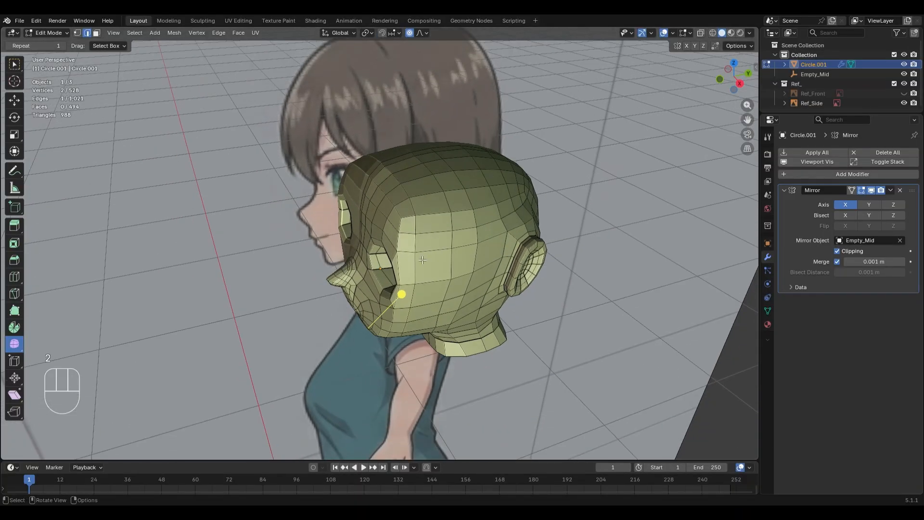
{"action": "left_click", "coordinate": [414, 230], "text": "alt"}
{"action": "key", "text": "g"}
{"action": "key", "text": "g"}
{"action": "left_click", "coordinate": [500, 283]}
{"action": "key", "text": "g"}
{"action": "key", "text": "g"}
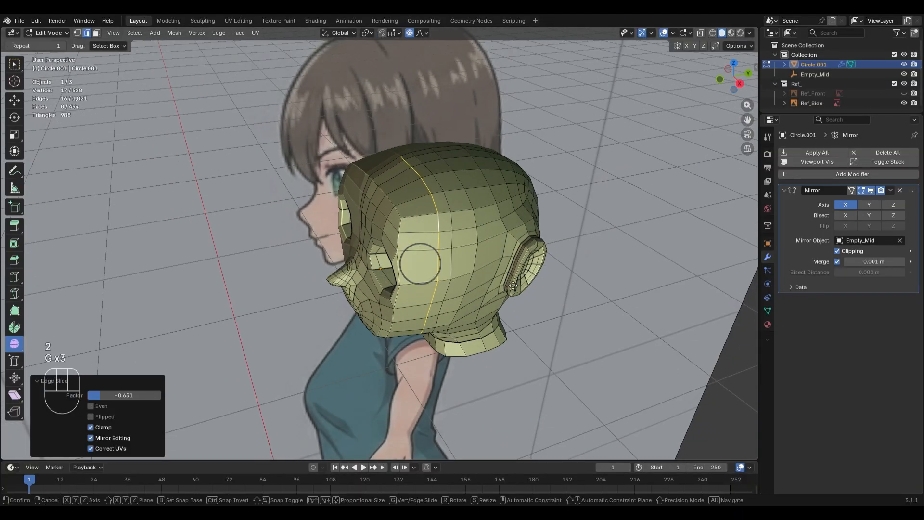
{"action": "left_click", "coordinate": [501, 283]}
{"action": "middle_click_drag", "start_coordinate": [501, 282], "coordinate": [432, 257]}
Check the head against the side reference and slide the vertical edge loop in front of the ear to even its spacing
{"action": "key", "text": "KP_3"}
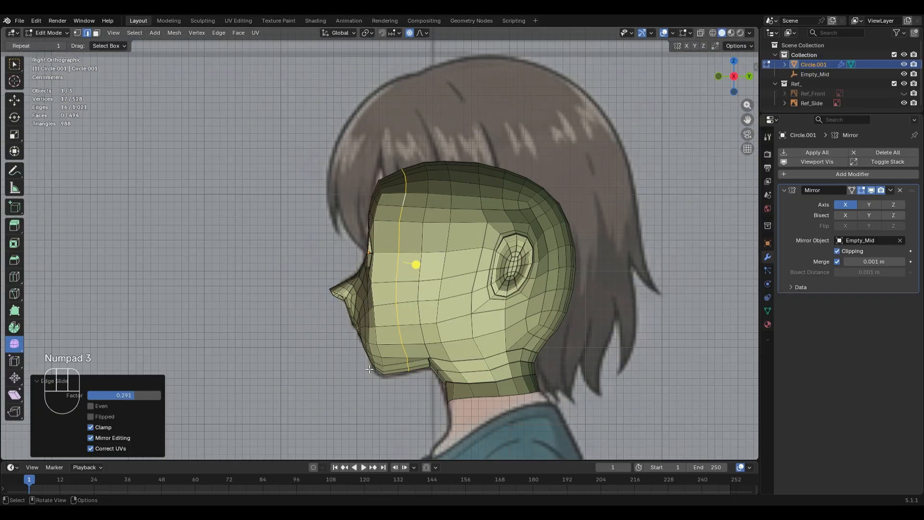
{"action": "scroll", "coordinate": [369, 369], "scroll_direction": "up", "scroll_amount": 2}
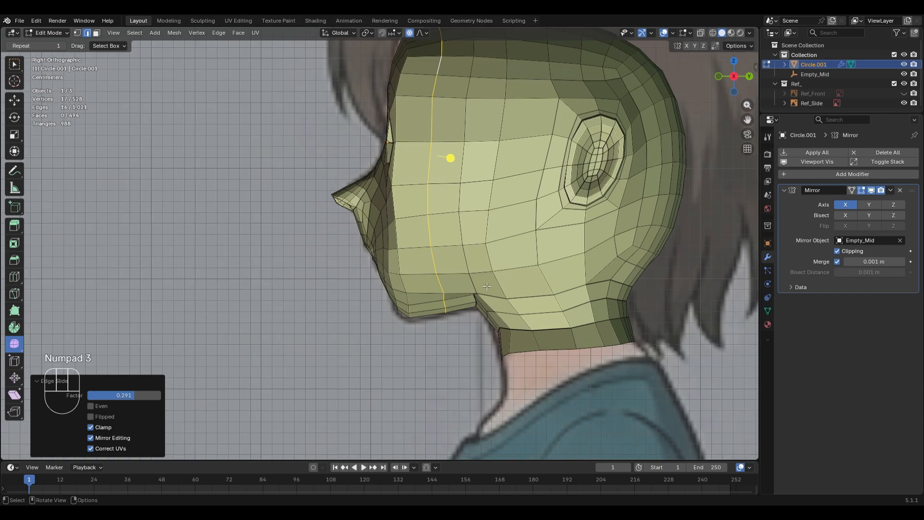
{"action": "key", "text": "alt+z"}
{"action": "key", "text": "alt+z"}
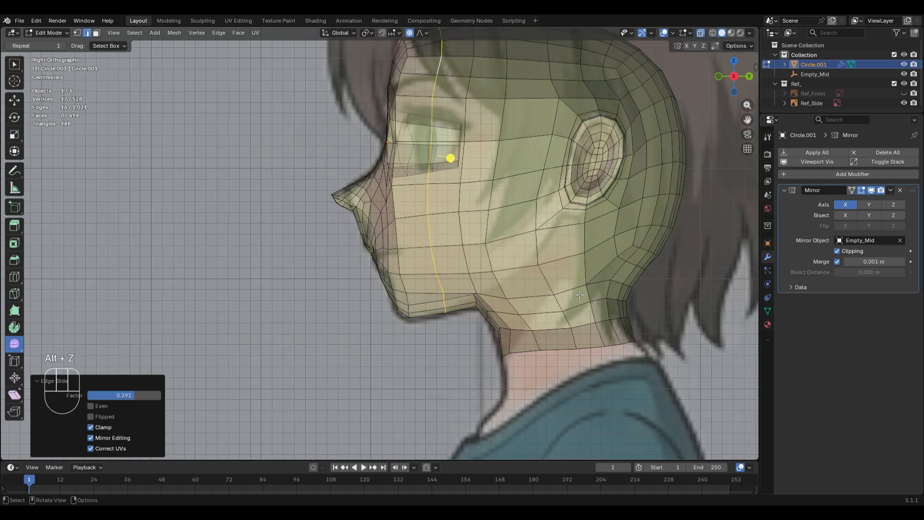
{"action": "middle_click_drag", "start_coordinate": [582, 232], "coordinate": [525, 292], "text": "shift"}
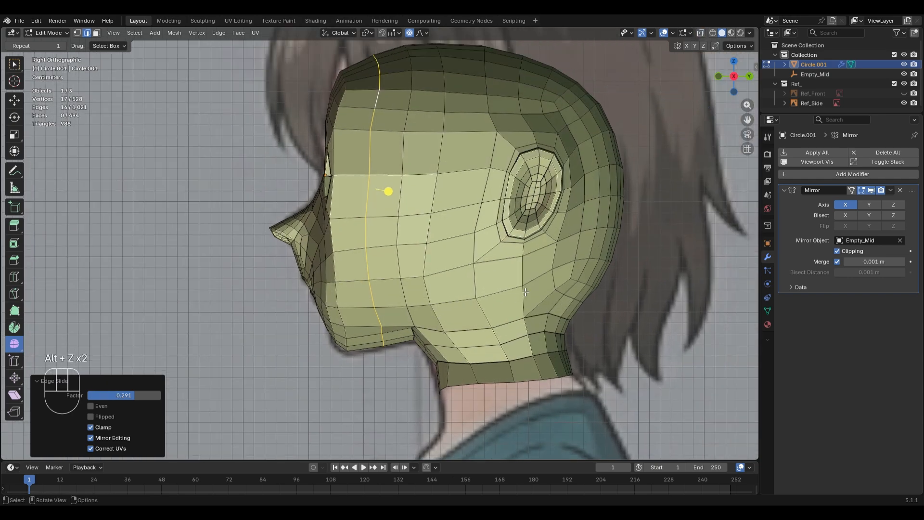
{"action": "left_click", "coordinate": [437, 225], "text": "alt"}
{"action": "key", "text": "g"}
{"action": "key", "text": "g"}
{"action": "left_click", "coordinate": [578, 200]}
{"action": "key", "text": "g"}
{"action": "key", "text": "g"}
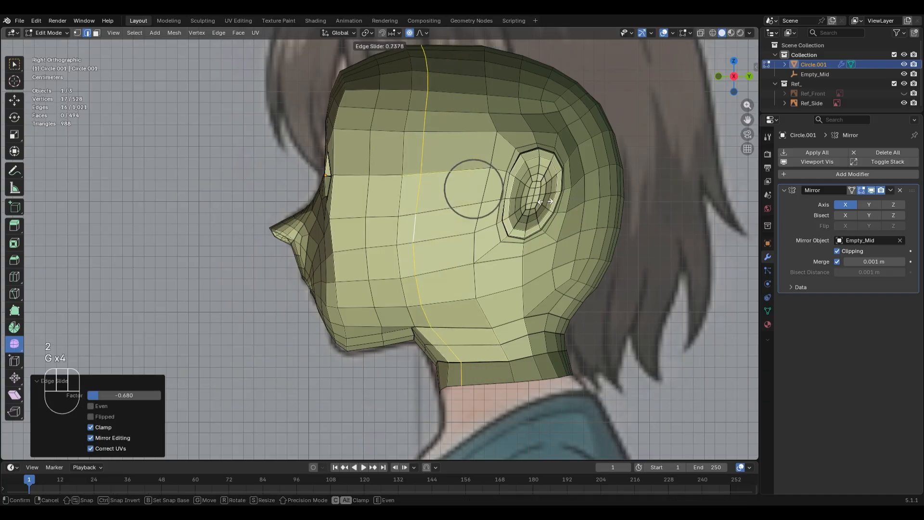
{"action": "left_click", "coordinate": [546, 201]}
{"action": "key", "text": "g"}
{"action": "key", "text": "g"}
{"action": "left_click", "coordinate": [471, 206]}
Slide the next vertical edge loop ahead, running from the crown down to the jaw corner, to even the cheek faces
{"action": "left_click", "coordinate": [413, 171], "text": "alt"}
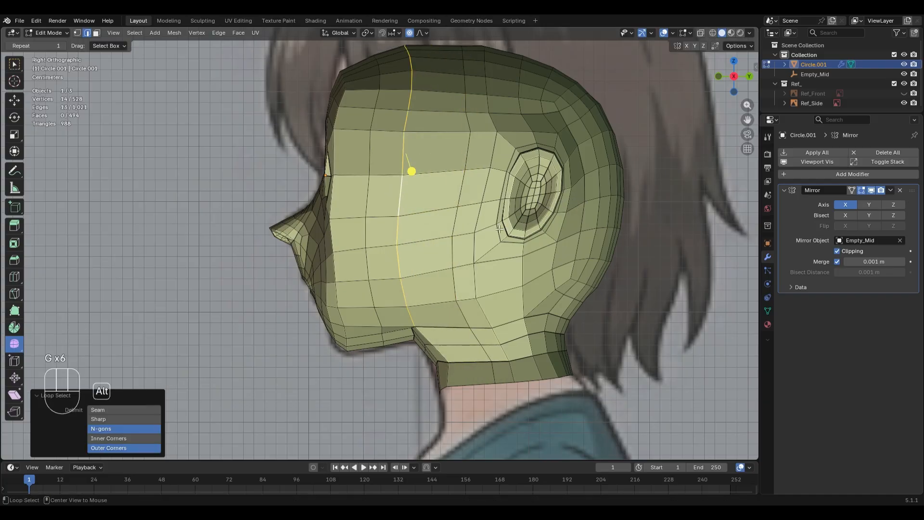
{"action": "key", "text": "g"}
{"action": "key", "text": "g"}
{"action": "left_click", "coordinate": [572, 235]}
Slide the upper neck vertex just below the jaw corner along its edge with a factor of 0.179
{"action": "middle_click_drag", "start_coordinate": [572, 234], "coordinate": [553, 246]}
{"action": "key", "text": "1"}
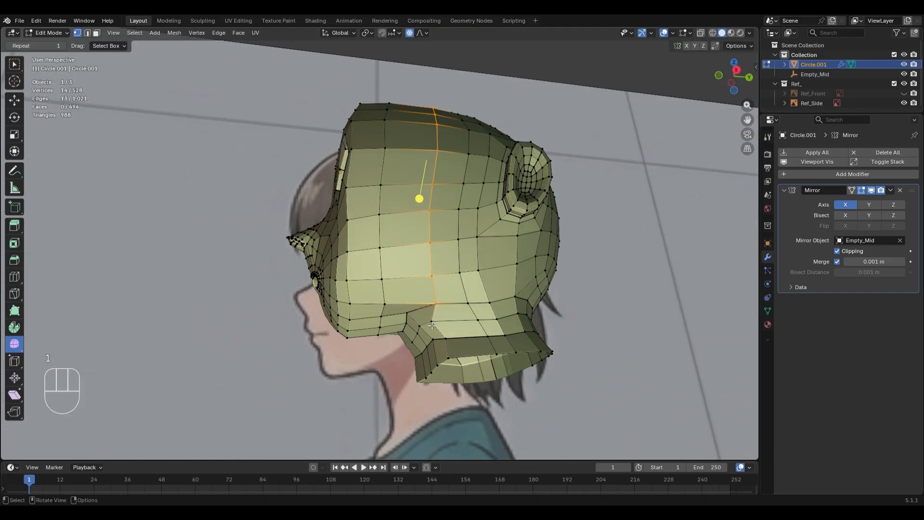
{"action": "left_click", "coordinate": [428, 332]}
{"action": "middle_click_drag", "start_coordinate": [434, 337], "coordinate": [472, 363]}
{"action": "scroll", "coordinate": [472, 364], "scroll_direction": "up", "scroll_amount": 3}
{"action": "key", "text": "2"}
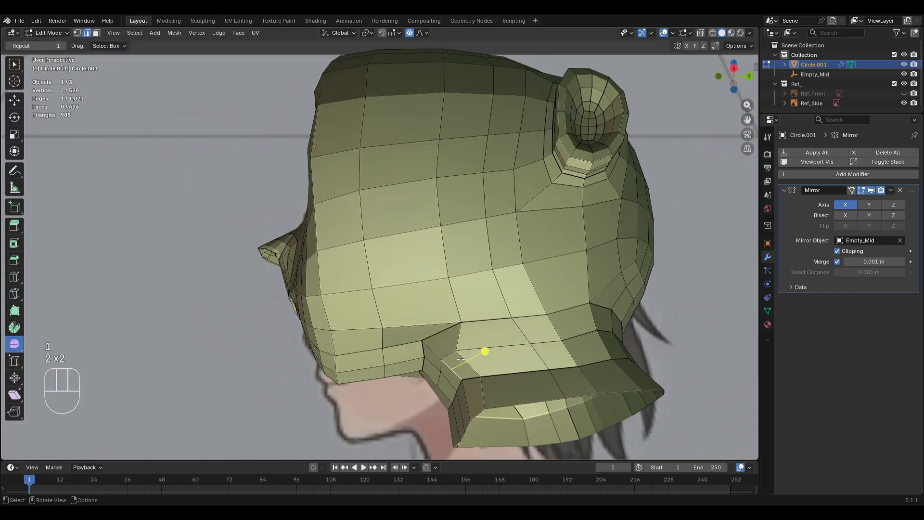
{"action": "left_click", "coordinate": [460, 354]}
{"action": "key", "text": "g"}
{"action": "key", "text": "g"}
{"action": "left_click", "coordinate": [601, 322]}
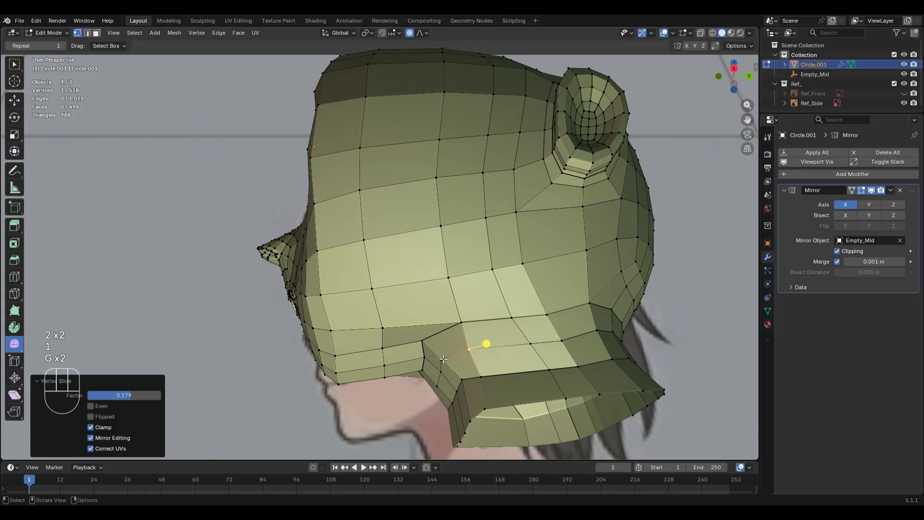
Slide the neighbouring vertex toward the front of the neck with a factor of 0.206
{"action": "left_click", "coordinate": [443, 360]}
{"action": "key", "text": "g"}
{"action": "key", "text": "g"}
{"action": "left_click", "coordinate": [562, 323]}
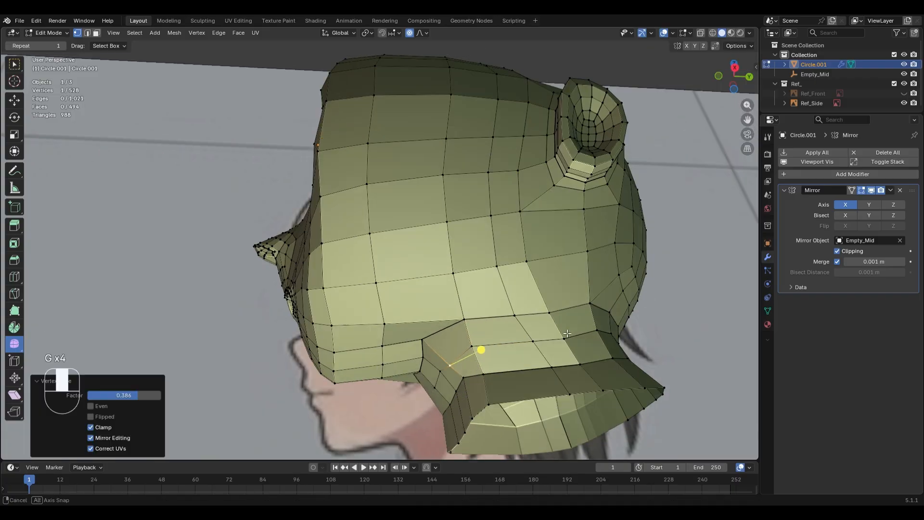
{"action": "middle_click_drag", "start_coordinate": [562, 323], "coordinate": [604, 278]}
{"action": "key", "text": "ctrl+z"}
{"action": "key", "text": "g"}
{"action": "key", "text": "g"}
{"action": "left_click", "coordinate": [614, 279]}
Switch to Sculpt Mode with the Smooth brush and set its size to 352 px and strength to 0.097
{"action": "key", "text": "KP_3"}
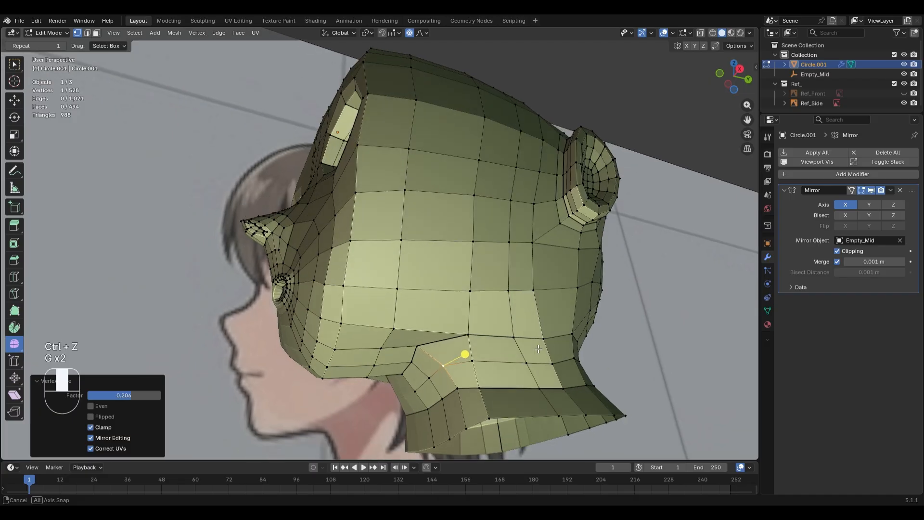
{"action": "key", "text": "ctrl+Tab"}
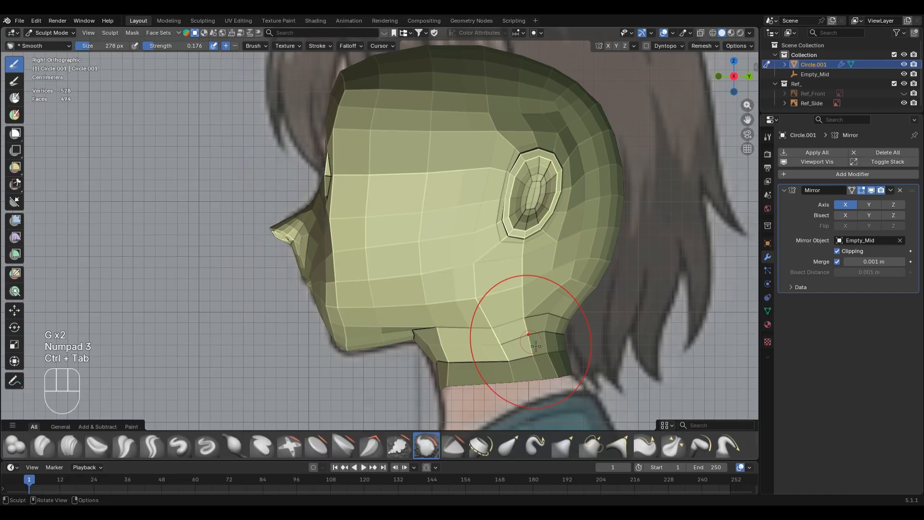
{"action": "key", "text": "s"}
{"action": "scroll", "coordinate": [446, 166], "scroll_direction": "up", "scroll_amount": 2}
{"action": "middle_click_drag", "start_coordinate": [446, 166], "coordinate": [457, 206]}
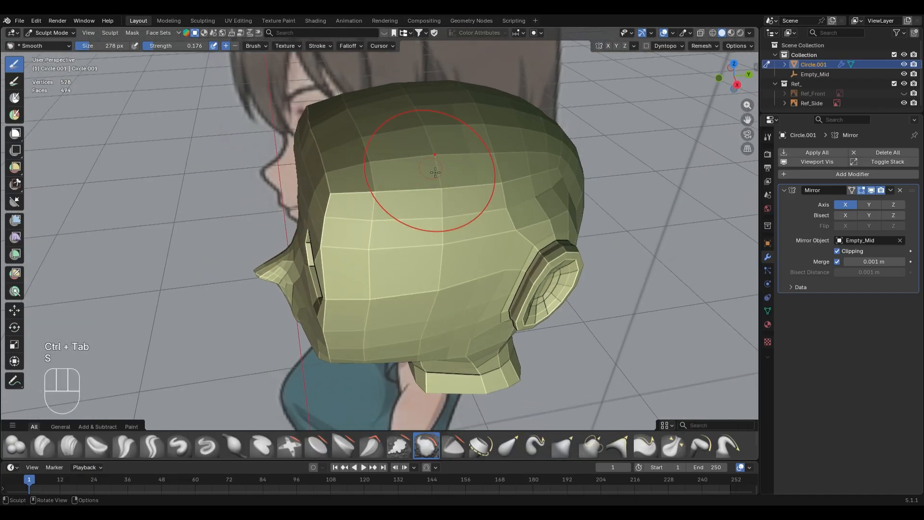
{"action": "key", "text": "f"}
{"action": "left_click", "coordinate": [444, 184]}
{"action": "key", "text": "s"}
{"action": "key", "text": "shift+f"}
{"action": "left_click", "coordinate": [413, 192]}
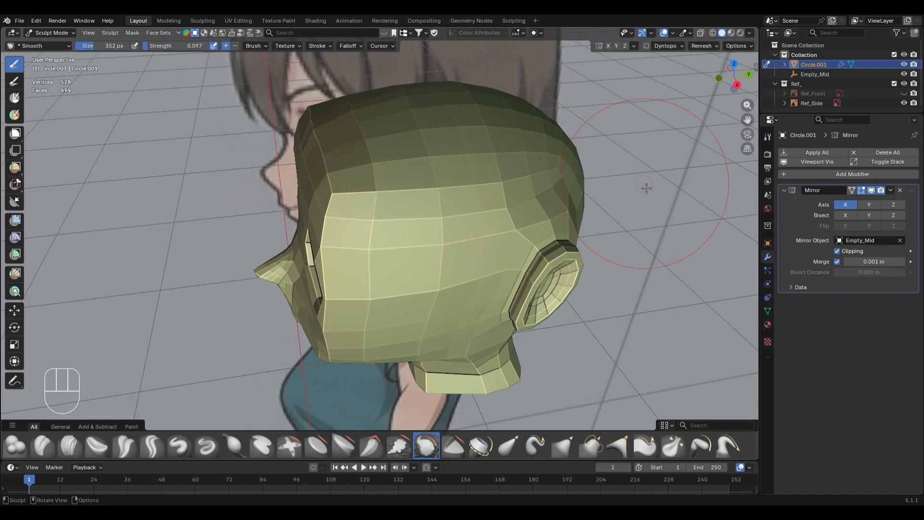
Raise the Smooth brush strength to 0.127 and smooth the area below the ear and the transition from jaw to neck
{"action": "middle_click_drag", "start_coordinate": [646, 188], "coordinate": [533, 175]}
{"action": "middle_click_drag", "start_coordinate": [557, 310], "coordinate": [540, 165]}
{"action": "key", "text": "shift+f"}
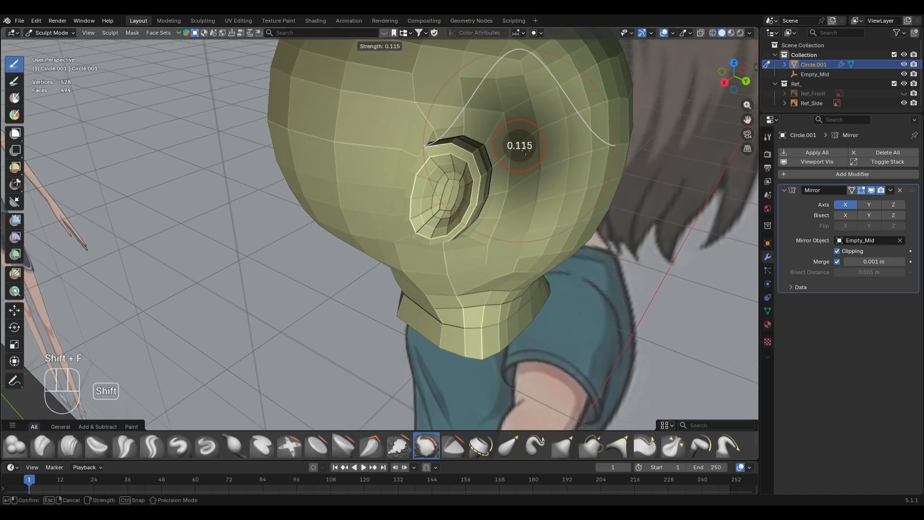
{"action": "left_click", "coordinate": [527, 152]}
{"action": "middle_click_drag", "start_coordinate": [505, 284], "coordinate": [476, 303]}
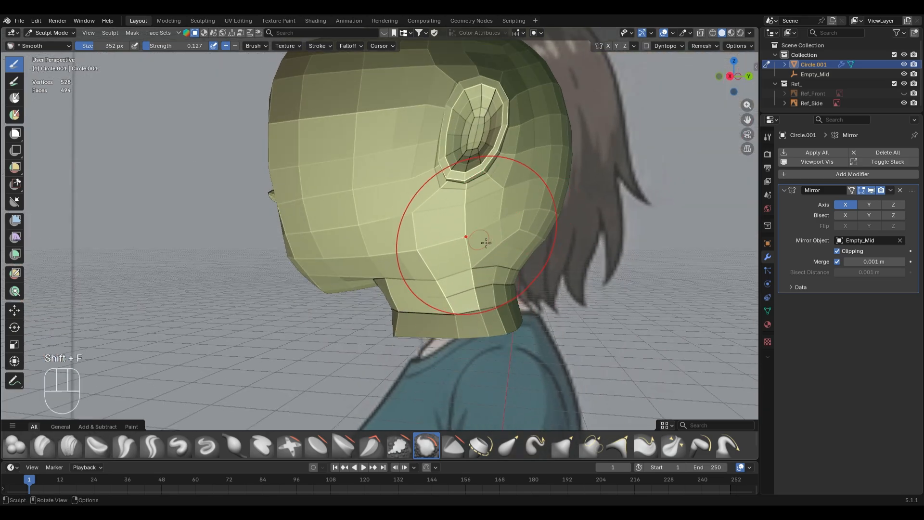
{"action": "left_click_drag", "start_coordinate": [486, 243], "coordinate": [467, 251]}
{"action": "middle_click_drag", "start_coordinate": [469, 279], "coordinate": [508, 273]}
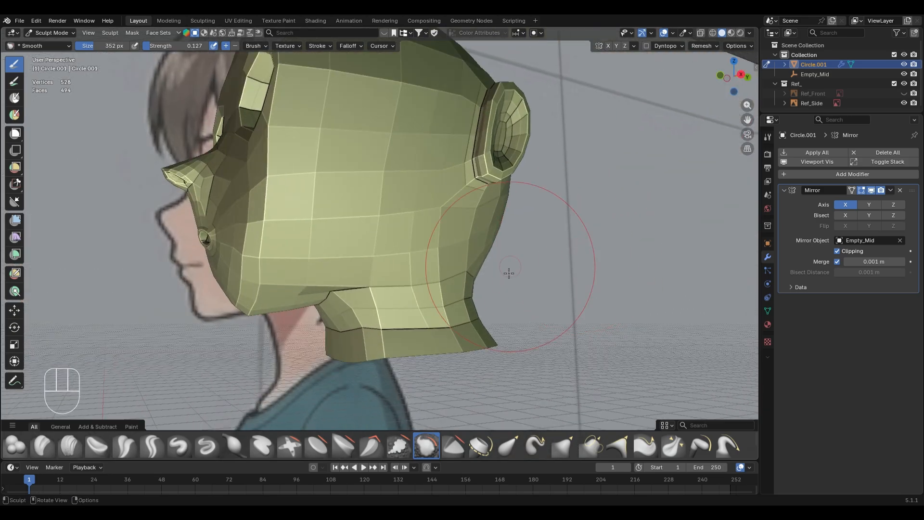
{"action": "middle_click_drag", "start_coordinate": [380, 311], "coordinate": [407, 268]}
{"action": "mouse_move", "coordinate": [331, 303]}
{"action": "left_mouse_down"}
{"action": "mouse_move", "coordinate": [344, 306]}
{"action": "mouse_move", "coordinate": [313, 323]}
{"action": "mouse_move", "coordinate": [353, 297]}
{"action": "mouse_move", "coordinate": [316, 320]}
{"action": "left_mouse_up"}
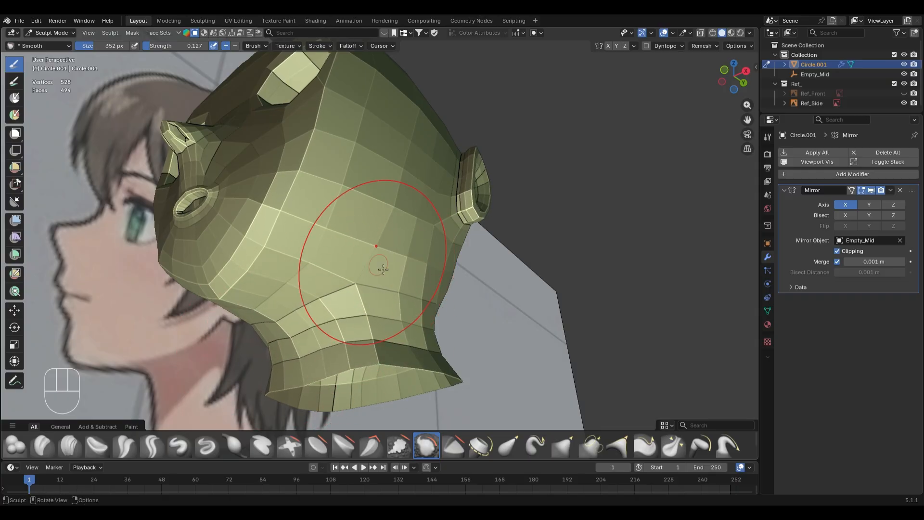
{"action": "mouse_move", "coordinate": [384, 270]}
{"action": "middle_mouse_down"}
{"action": "mouse_move", "coordinate": [355, 268]}
{"action": "mouse_move", "coordinate": [402, 255]}
{"action": "mouse_move", "coordinate": [378, 259]}
{"action": "middle_mouse_up"}
{"action": "key", "text": "shift+c"}
{"action": "key", "text": "f"}
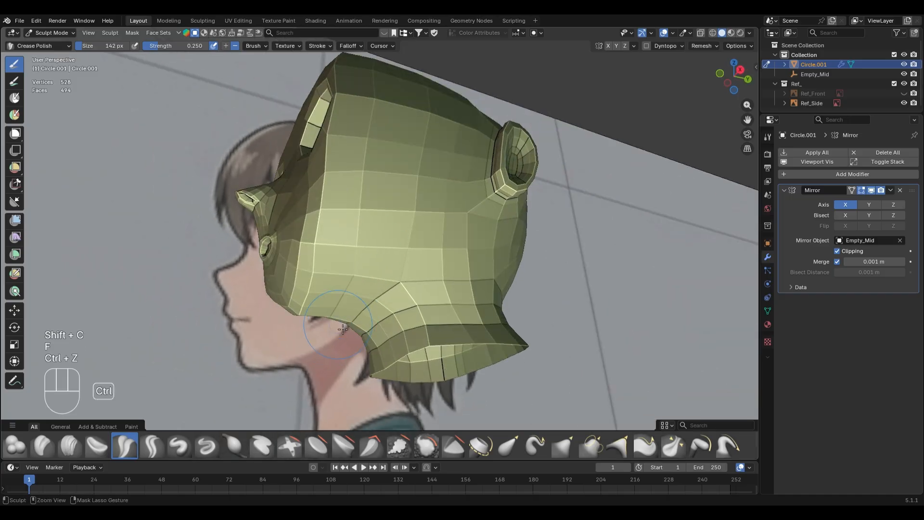
{"action": "key", "text": "KP_3"}
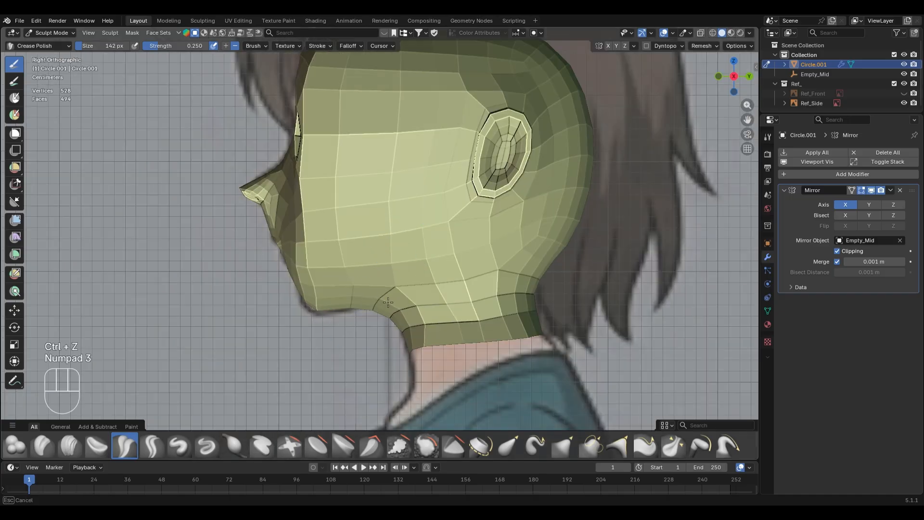
{"action": "key", "text": "g"}
{"action": "key", "text": "f"}
{"action": "key", "text": "alt+z"}
{"action": "key", "text": "alt+z"}
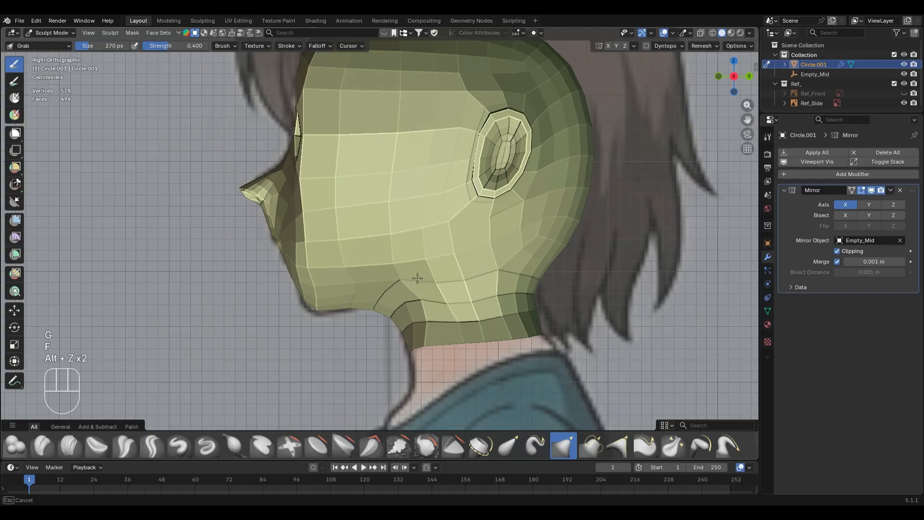
{"action": "key", "text": "ctrl+z"}
In Edit Mode, move the short edge loop under the rear jaw 0.0145 m along Y and 0.0110 m along Z with 0.0474 m proportional size
{"action": "key", "text": "Tab"}
{"action": "key", "text": "2"}
{"action": "key", "text": "alt+z"}
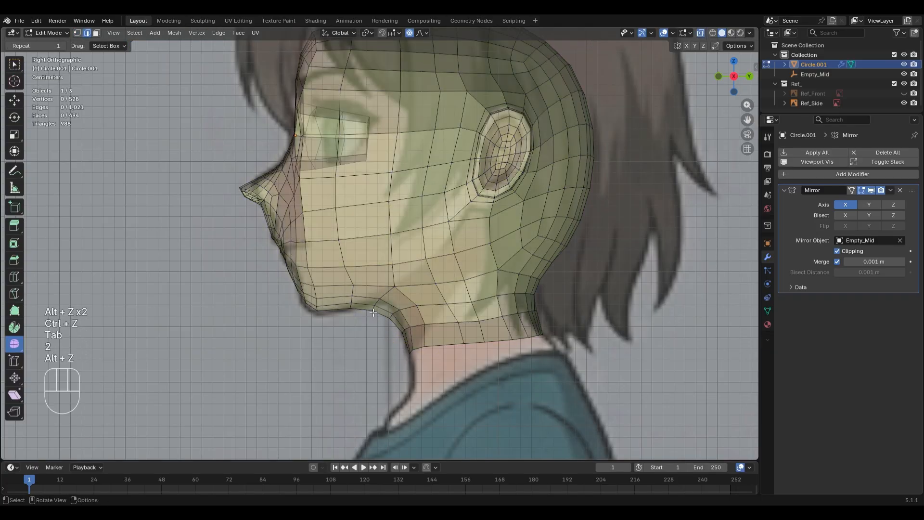
{"action": "key", "text": "g"}
{"action": "key", "text": "ctrl+z"}
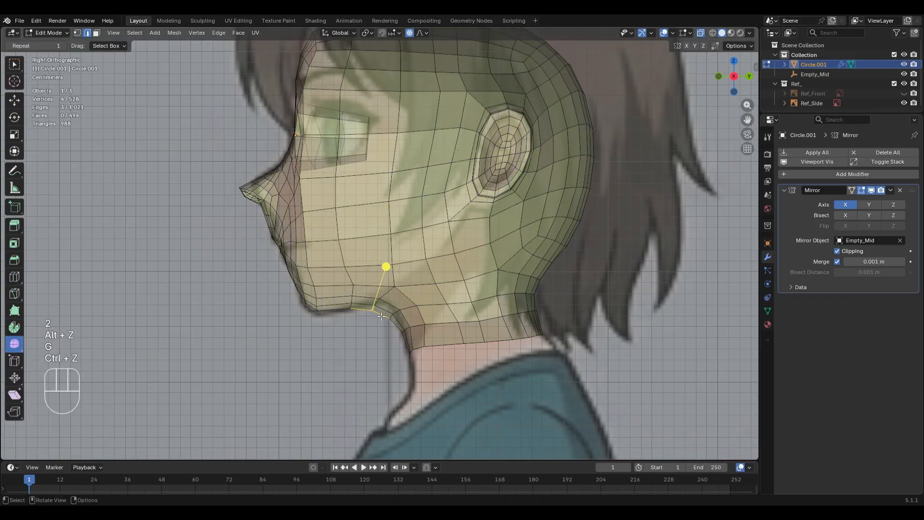
{"action": "key", "text": "g"}
{"action": "scroll", "coordinate": [429, 317], "scroll_direction": "down", "scroll_amount": 3}
{"action": "left_click", "coordinate": [428, 318]}
{"action": "key", "text": "ctrl+z"}
{"action": "key", "text": "g"}
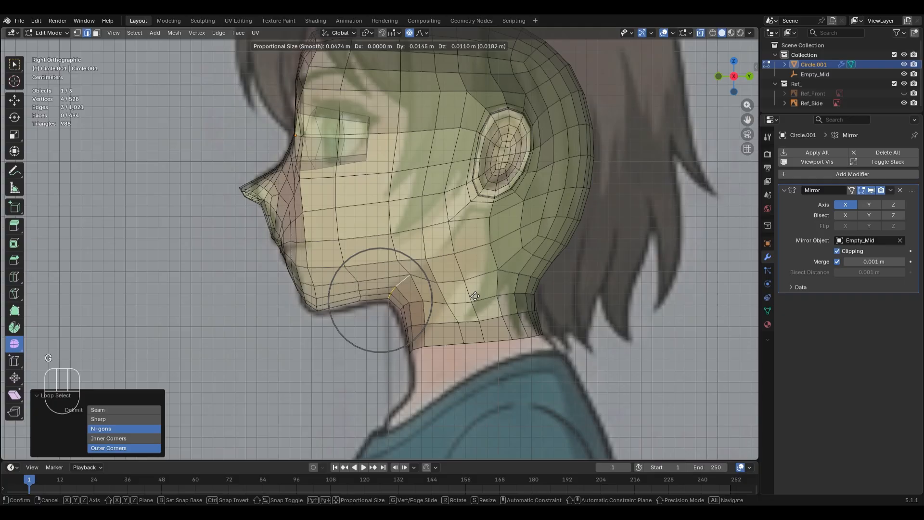
{"action": "left_click", "coordinate": [475, 296]}
Slide the vertical edge loop above the jaw corner backward, and slide it once more with a factor of -0.322
{"action": "left_click", "coordinate": [397, 240], "text": "alt"}
{"action": "scroll", "coordinate": [409, 231], "scroll_direction": "down", "scroll_amount": 1}
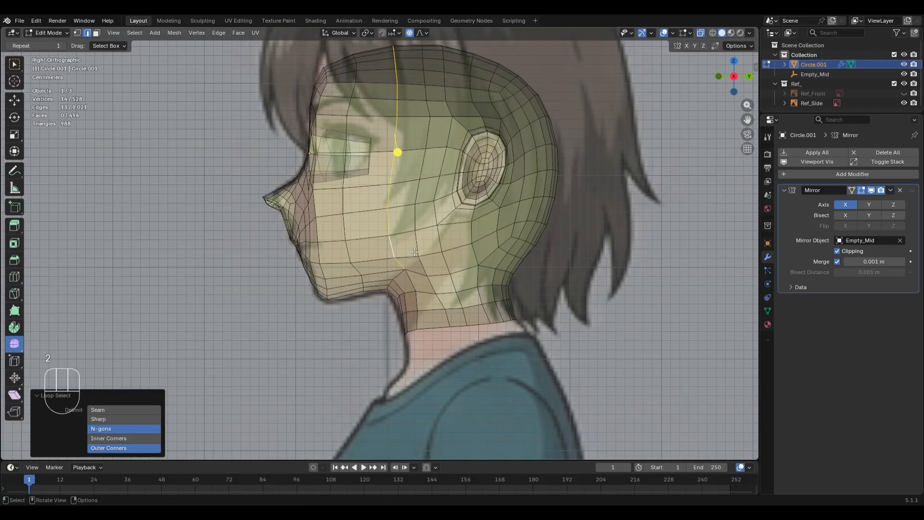
{"action": "middle_click_drag", "start_coordinate": [460, 174], "coordinate": [451, 214], "text": "shift"}
{"action": "key", "text": "g"}
{"action": "key", "text": "g"}
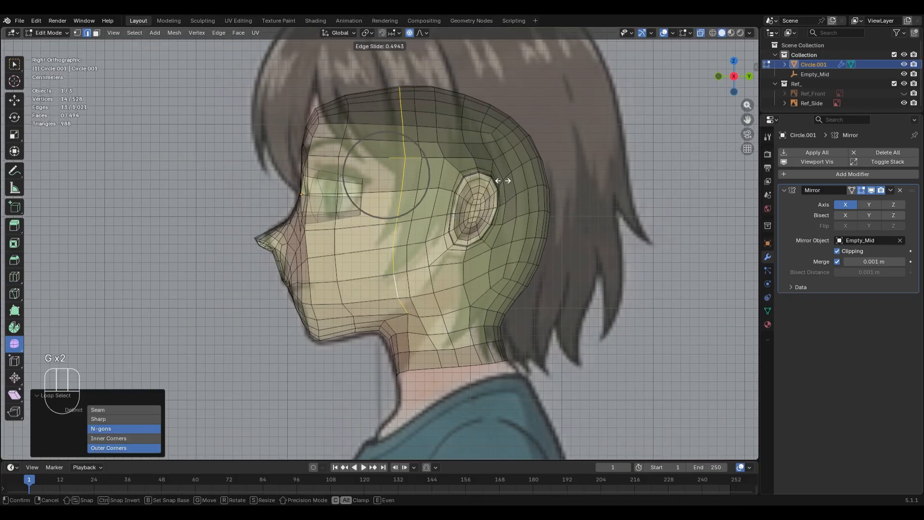
{"action": "left_click", "coordinate": [502, 181]}
{"action": "key", "text": "g"}
{"action": "key", "text": "g"}
{"action": "left_click", "coordinate": [490, 179]}
{"action": "key", "text": "alt+z"}
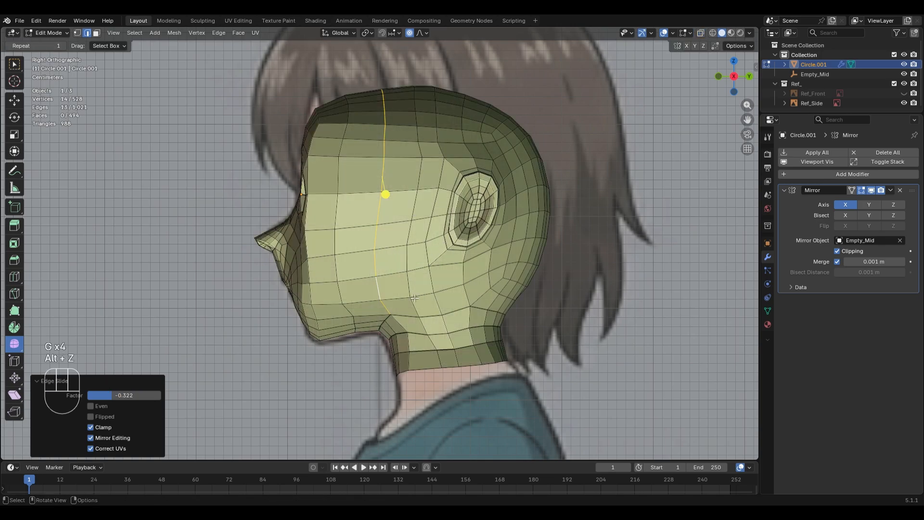
{"action": "middle_click_drag", "start_coordinate": [443, 244], "coordinate": [438, 266]}
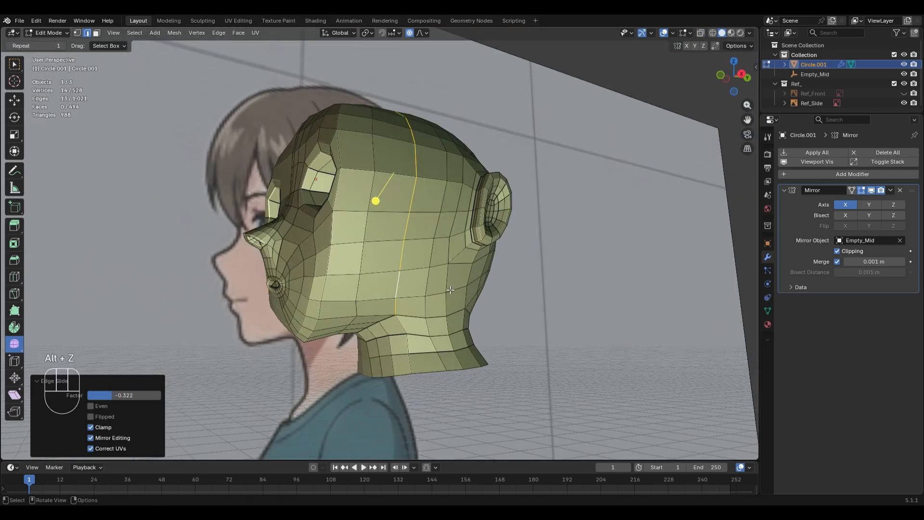
In the side view, move the vertex below and in front of the ear about 0.017 m along Y and 0.011 m along Z with 0.057 m proportional size
{"action": "key", "text": "KP_3"}
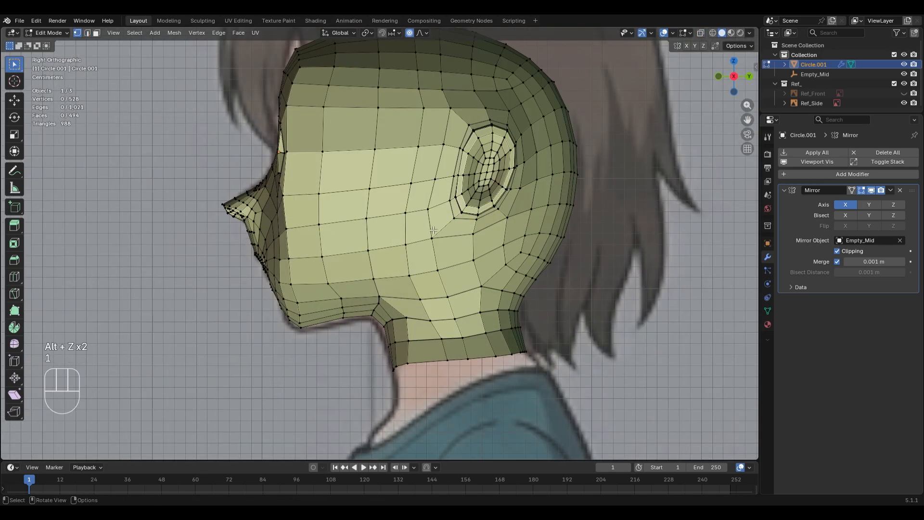
{"action": "left_click", "coordinate": [432, 236]}
{"action": "key", "text": "g"}
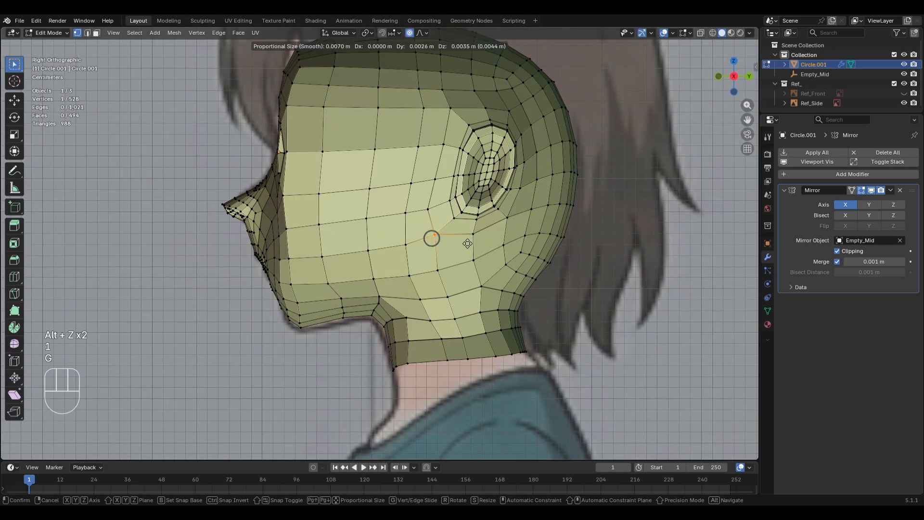
{"action": "scroll", "coordinate": [471, 243], "scroll_direction": "down", "scroll_amount": 4}
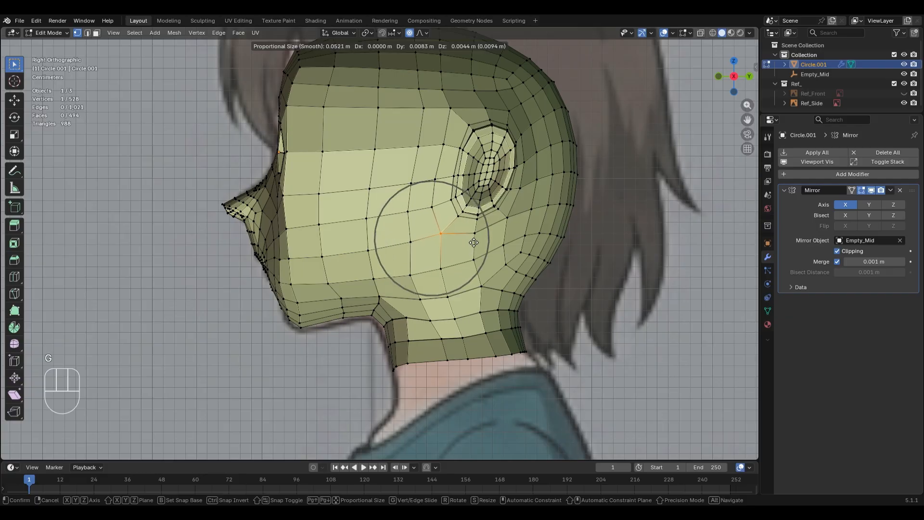
{"action": "scroll", "coordinate": [480, 236], "scroll_direction": "down", "scroll_amount": 1}
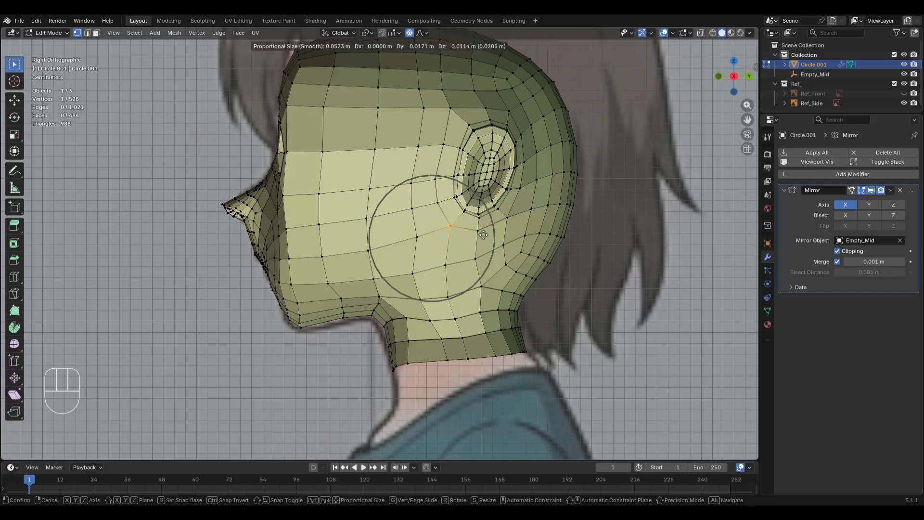
{"action": "left_click", "coordinate": [483, 232]}
Move the cheek vertex in front of the ear 0.0039 m along Y and 0.0013 m along Z with 0.047 m proportional size
{"action": "middle_click_drag", "start_coordinate": [468, 199], "coordinate": [456, 220], "text": "shift"}
{"action": "left_click", "coordinate": [399, 206]}
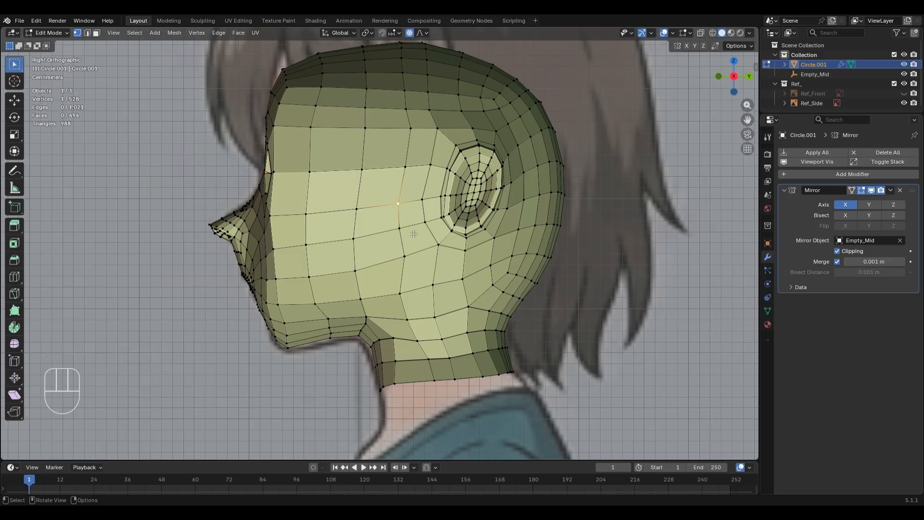
{"action": "key", "text": "g"}
{"action": "scroll", "coordinate": [442, 244], "scroll_direction": "up", "scroll_amount": 2}
{"action": "left_click", "coordinate": [442, 246]}
Move the vertex behind the jaw corner 0.0058 m along Y and 0.0053 m along Z with 0.027 m proportional size
{"action": "middle_click_drag", "start_coordinate": [476, 367], "coordinate": [505, 319], "text": "shift"}
{"action": "key", "text": "alt+z"}
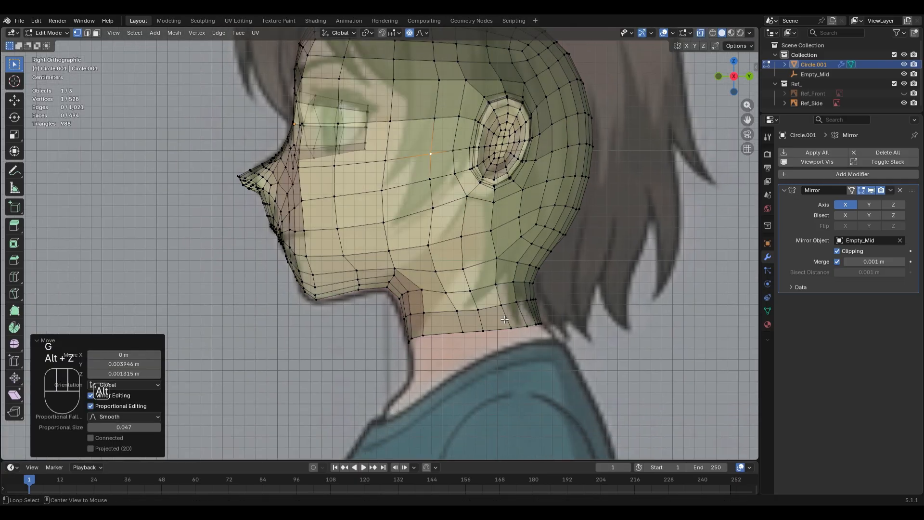
{"action": "key", "text": "alt+z"}
{"action": "left_click", "coordinate": [421, 267]}
{"action": "key", "text": "g"}
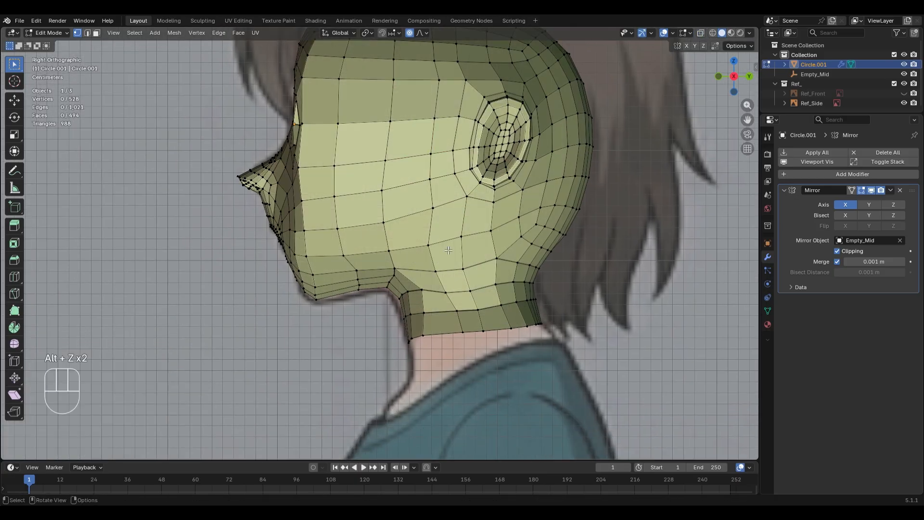
{"action": "scroll", "coordinate": [457, 248], "scroll_direction": "up", "scroll_amount": 3}
{"action": "left_click", "coordinate": [529, 280]}
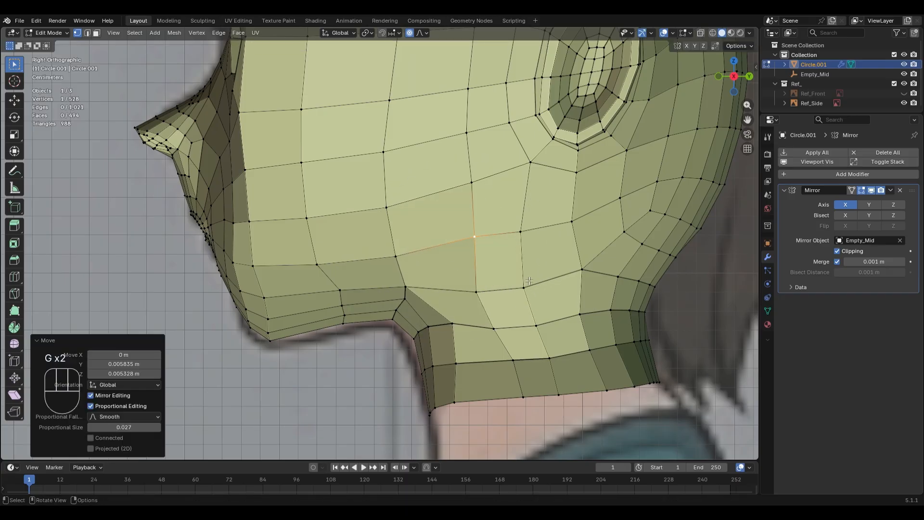
Slide the single vertical edge above the jaw corner with a factor of about 0.11
{"action": "key", "text": "2"}
{"action": "left_click", "coordinate": [394, 223]}
{"action": "scroll", "coordinate": [394, 223], "scroll_direction": "down", "scroll_amount": 3}
{"action": "key", "text": "g"}
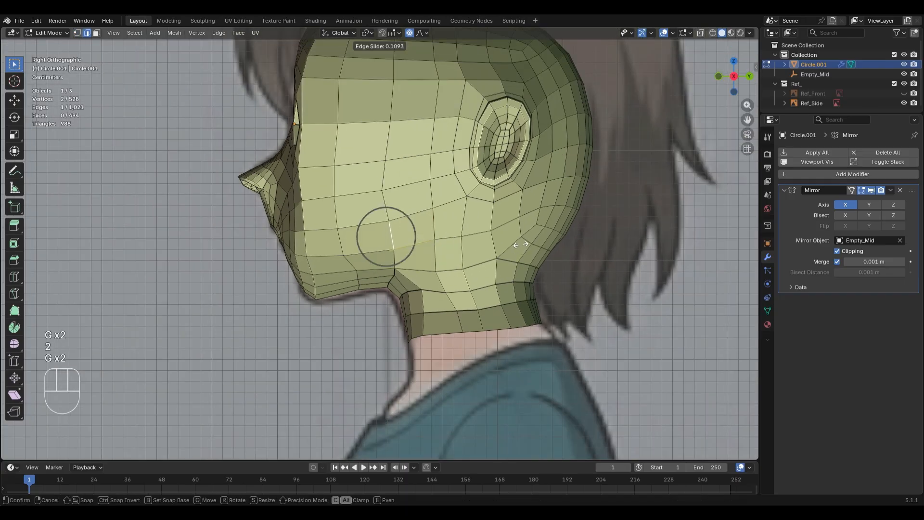
{"action": "key", "text": "g"}
{"action": "left_click", "coordinate": [520, 246]}
Slide the two cheek vertices above that edge backward, the lower one by a factor of about 0.17 and the upper one by 0.175
{"action": "key", "text": "1"}
{"action": "left_click", "coordinate": [385, 189]}
{"action": "key", "text": "g"}
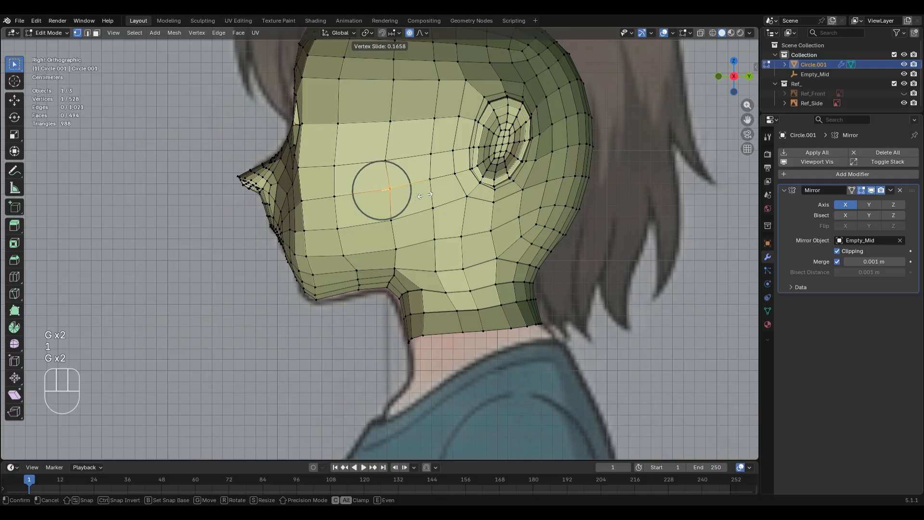
{"action": "key", "text": "g"}
{"action": "middle_click_drag", "start_coordinate": [400, 184], "coordinate": [394, 236], "text": "shift"}
{"action": "left_click", "coordinate": [381, 215]}
{"action": "key", "text": "g"}
{"action": "key", "text": "g"}
{"action": "left_click", "coordinate": [406, 220]}
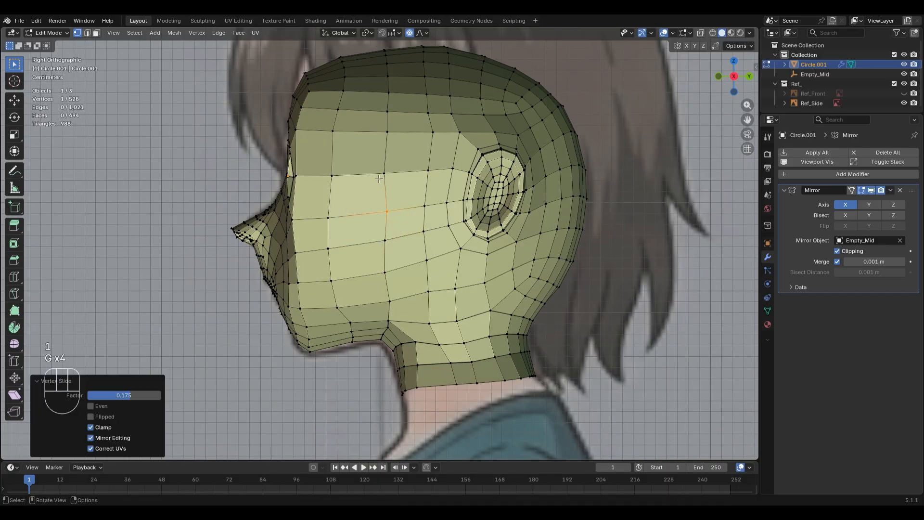
Slide the next vertex up on the same cheek loop, then the temple vertex in front of and above the ear
{"action": "left_click", "coordinate": [389, 179]}
{"action": "key", "text": "g"}
{"action": "key", "text": "g"}
{"action": "left_click", "coordinate": [419, 192]}
{"action": "left_click", "coordinate": [433, 135]}
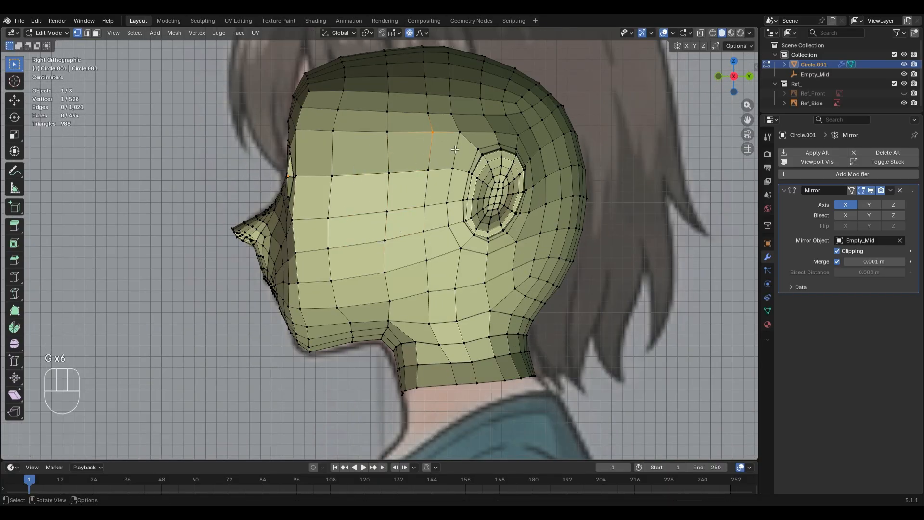
{"action": "key", "text": "g"}
{"action": "key", "text": "g"}
{"action": "left_click", "coordinate": [455, 145]}
Switch to Sculpt Mode with the Smooth brush at 270 px size and 0.127 strength to work on the cheek
{"action": "scroll", "coordinate": [454, 146], "scroll_direction": "down", "scroll_amount": 4}
{"action": "mouse_move", "coordinate": [455, 145]}
{"action": "middle_mouse_down"}
{"action": "mouse_move", "coordinate": [399, 224]}
{"action": "mouse_move", "coordinate": [540, 203]}
{"action": "mouse_move", "coordinate": [447, 277]}
{"action": "mouse_move", "coordinate": [451, 224]}
{"action": "mouse_move", "coordinate": [429, 200]}
{"action": "middle_mouse_up"}
{"action": "scroll", "coordinate": [493, 234], "scroll_direction": "up", "scroll_amount": 1}
{"action": "scroll", "coordinate": [450, 225], "scroll_direction": "up", "scroll_amount": 2}
{"action": "key", "text": "ctrl+Tab"}
{"action": "key", "text": "s"}
{"action": "middle_click_drag", "start_coordinate": [326, 247], "coordinate": [351, 230]}
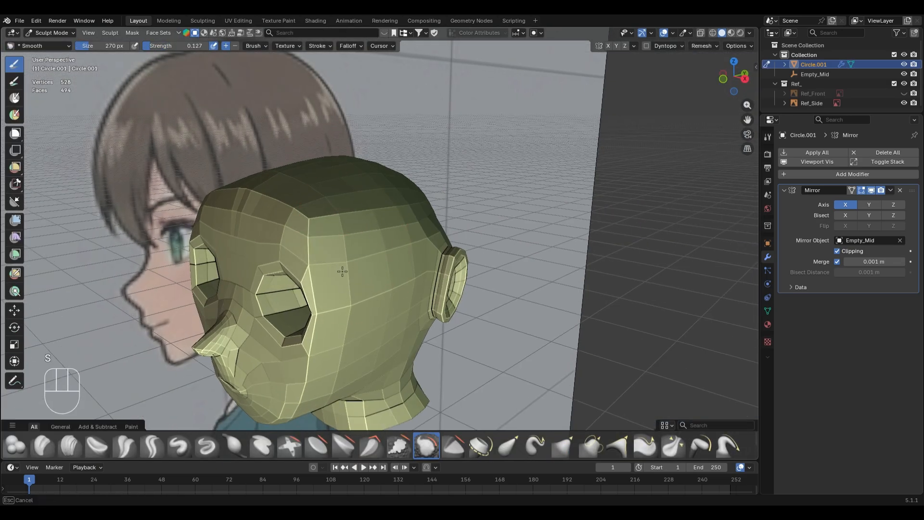
{"action": "mouse_move", "coordinate": [364, 322]}
{"action": "middle_mouse_down", "text": "shift"}
{"action": "mouse_move", "coordinate": [407, 268]}
{"action": "mouse_move", "coordinate": [380, 252]}
{"action": "middle_mouse_up", "text": "shift"}
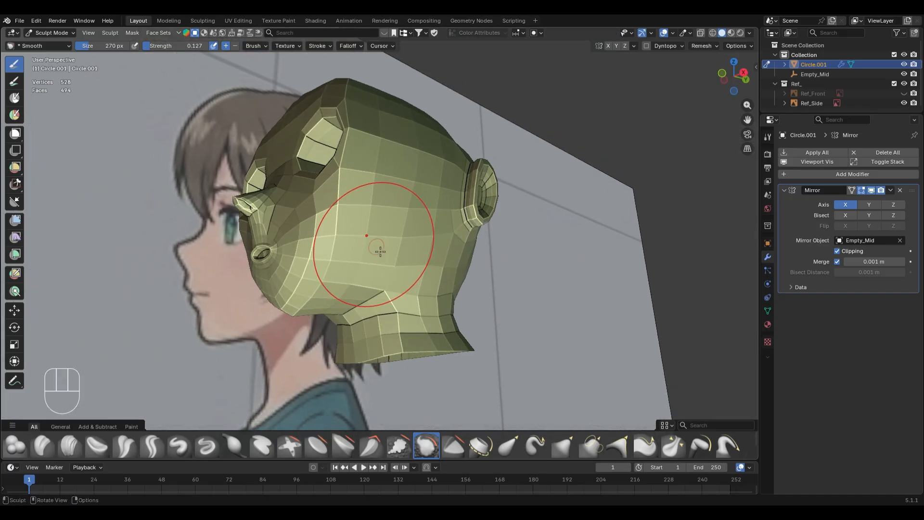
Try the Crease Polish brush at 212 px size and 0.250 strength along the border between jaw and neck
{"action": "key", "text": "shift+c"}
{"action": "key", "text": "f"}
{"action": "left_click", "coordinate": [343, 282]}
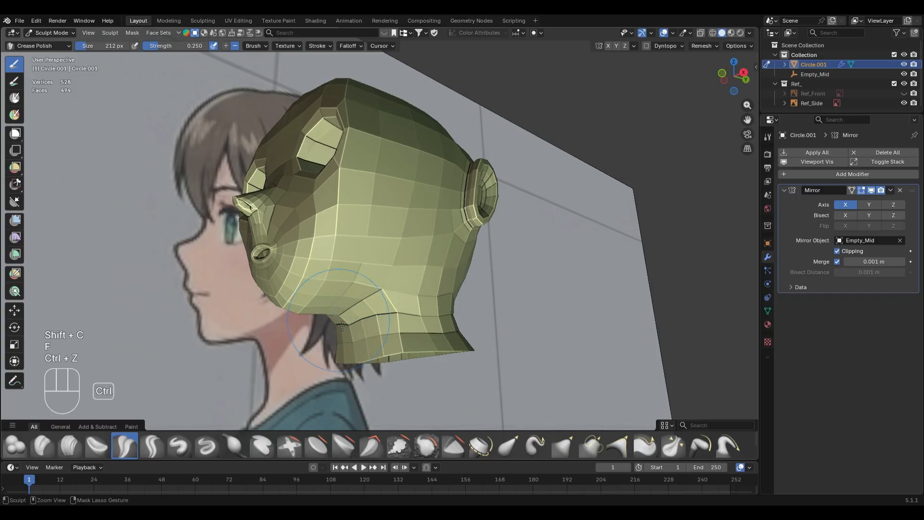
Back in Edit Mode, move the lower jaw edge in the front view about 0.008 m along X and -0.007 m along Z
{"action": "mouse_move", "coordinate": [418, 246]}
{"action": "middle_mouse_down"}
{"action": "mouse_move", "coordinate": [380, 314]}
{"action": "mouse_move", "coordinate": [443, 313]}
{"action": "mouse_move", "coordinate": [408, 264]}
{"action": "middle_mouse_up"}
{"action": "key", "text": "KP_1"}
{"action": "key", "text": "KP_3"}
{"action": "key", "text": "Tab"}
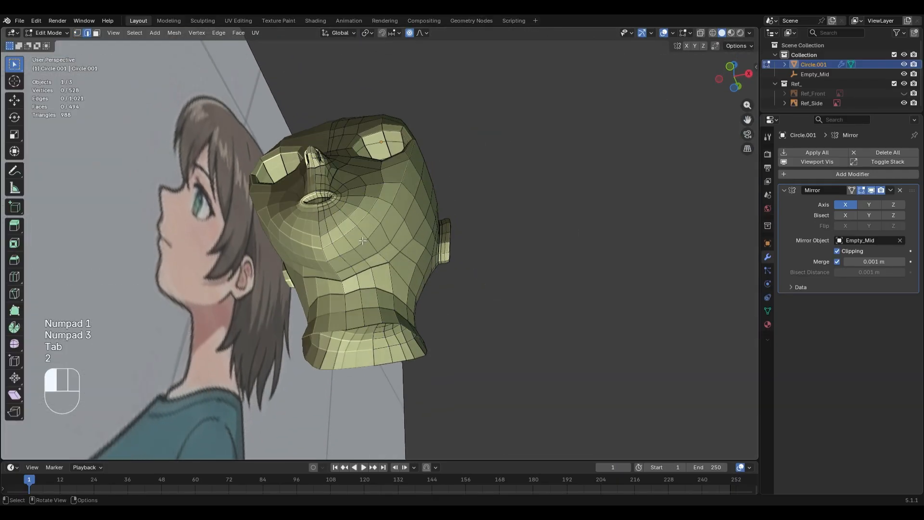
{"action": "key", "text": "KP_1"}
{"action": "key", "text": "alt+z"}
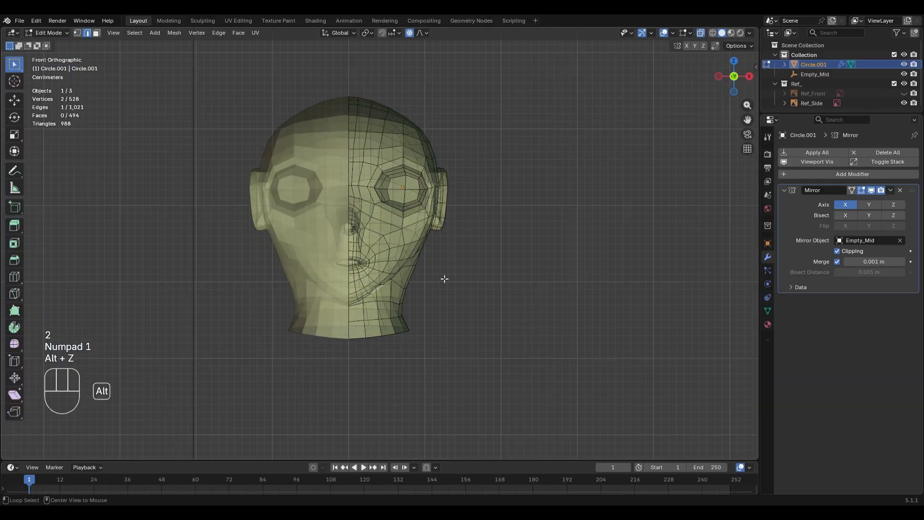
{"action": "key", "text": "alt+z"}
{"action": "key", "text": "g"}
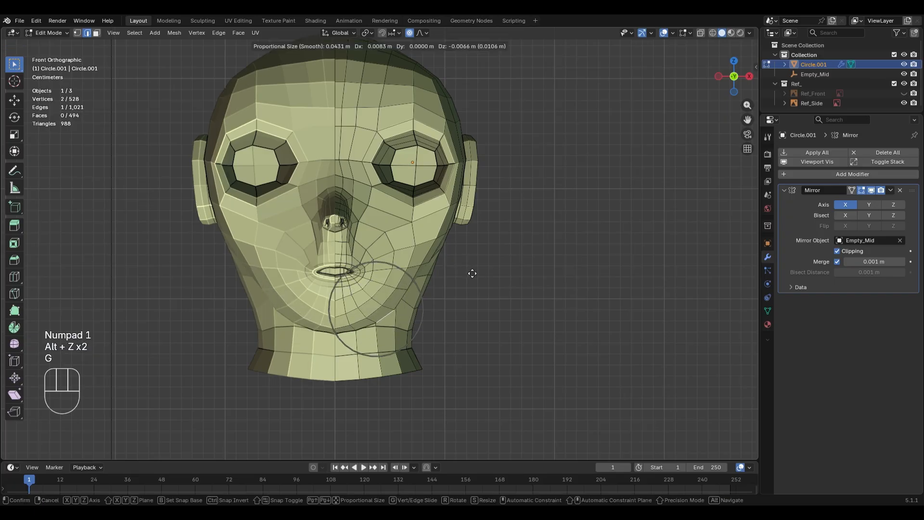
{"action": "left_click", "coordinate": [472, 274]}
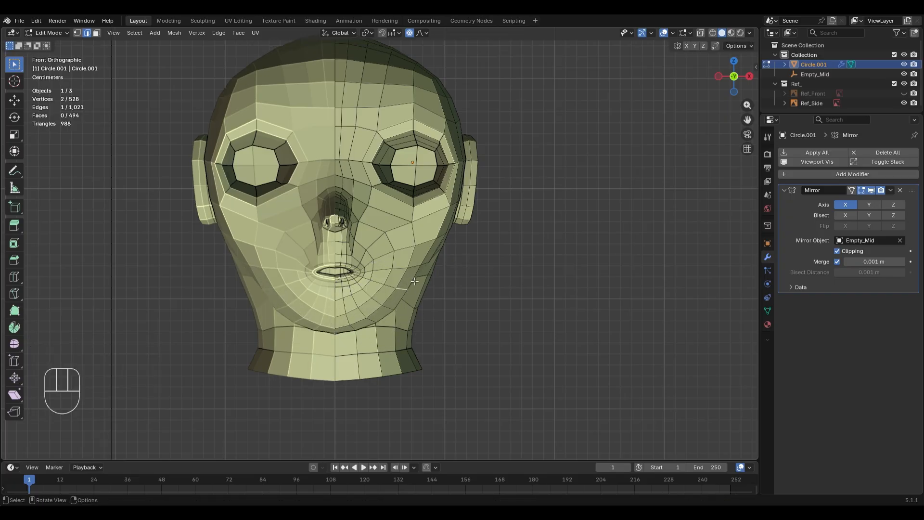
Move the next jaw edge 0.0057 m along X and -0.0053 m along Z with 0.052 m proportional size, and shift the edge below it outward
{"action": "key", "text": "g"}
{"action": "left_click", "coordinate": [442, 295]}
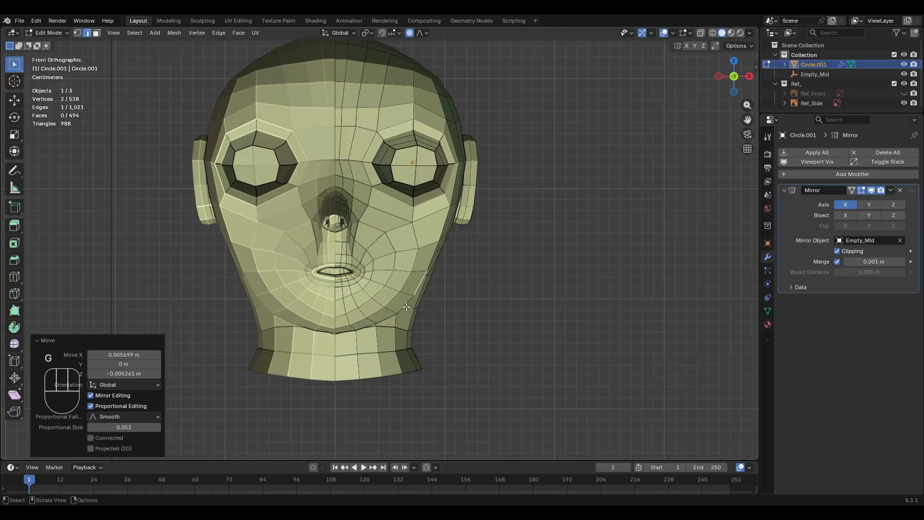
{"action": "key", "text": "g"}
{"action": "left_click", "coordinate": [458, 322]}
Move the side edge of the cheek 0.0093 m along X with 0.039 m proportional size
{"action": "middle_click_drag", "start_coordinate": [458, 321], "coordinate": [396, 234]}
{"action": "key", "text": "KP_1"}
{"action": "key", "text": "KP_3"}
{"action": "key", "text": "g"}
{"action": "key", "text": "x"}
{"action": "scroll", "coordinate": [486, 278], "scroll_direction": "up", "scroll_amount": 5}
{"action": "left_click", "coordinate": [489, 278]}
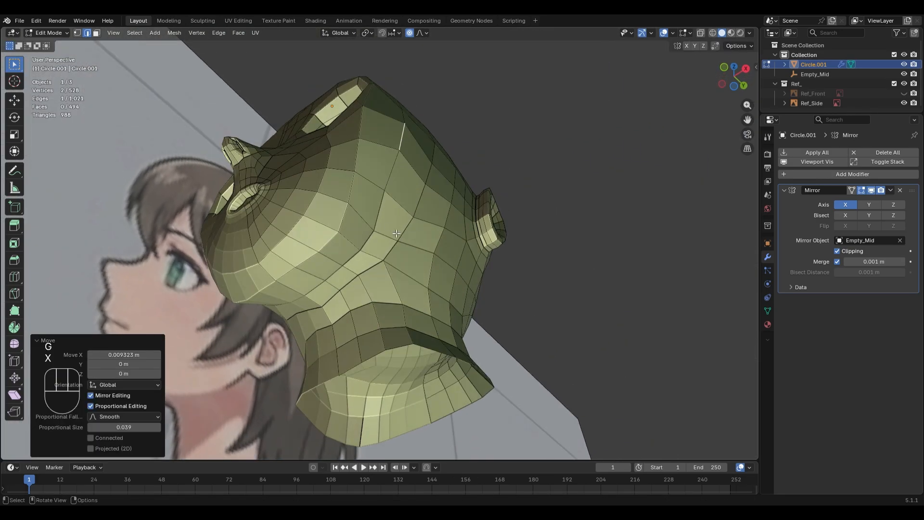
Move the vertex on the lower cheek near the jaw line outward along X with a smaller proportional size
{"action": "key", "text": "1"}
{"action": "left_click", "coordinate": [384, 193]}
{"action": "middle_click_drag", "start_coordinate": [383, 193], "coordinate": [503, 195]}
{"action": "key", "text": "g"}
{"action": "key", "text": "x"}
{"action": "scroll", "coordinate": [432, 299], "scroll_direction": "up", "scroll_amount": 2}
{"action": "left_click", "coordinate": [436, 299]}
Move the two neighbouring vertices on the lower jaw line 0.0104 m along X with 0.027 m proportional size
{"action": "left_click", "coordinate": [394, 216]}
{"action": "left_click", "coordinate": [383, 230], "text": "shift"}
{"action": "key", "text": "g"}
{"action": "key", "text": "x"}
{"action": "scroll", "coordinate": [441, 292], "scroll_direction": "up", "scroll_amount": 2}
{"action": "left_click", "coordinate": [452, 299]}
Slide the edge between these jaw vertices by about 0.095, then move it 0.0021 m along X
{"action": "key", "text": "g"}
{"action": "key", "text": "g"}
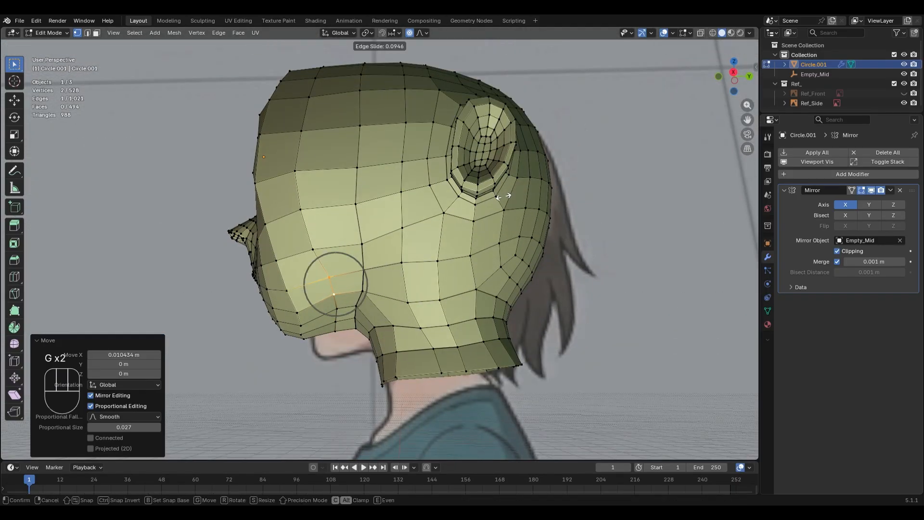
{"action": "left_click", "coordinate": [497, 198]}
{"action": "middle_click_drag", "start_coordinate": [488, 255], "coordinate": [545, 261]}
{"action": "key", "text": "g"}
{"action": "key", "text": "x"}
{"action": "left_click", "coordinate": [547, 263]}
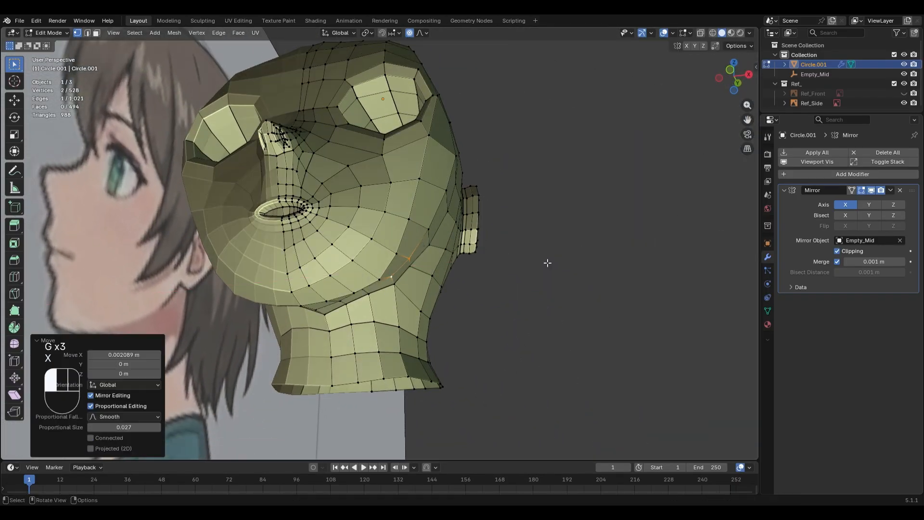
Move the three connected edges under the chin -0.0094 m along Z with 0.039 m proportional size
{"action": "middle_click_drag", "start_coordinate": [508, 301], "coordinate": [513, 256]}
{"action": "key", "text": "2"}
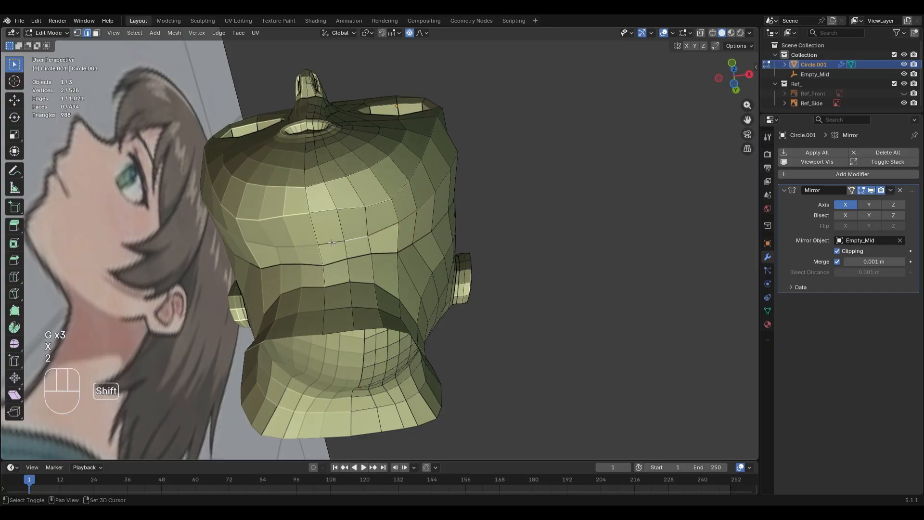
{"action": "middle_click_drag", "start_coordinate": [407, 253], "coordinate": [428, 331]}
{"action": "key", "text": "g"}
{"action": "key", "text": "z"}
{"action": "left_click", "coordinate": [478, 278]}
In the side view, move the chin tip vertices down to the chin outline of the reference
{"action": "key", "text": "KP_3"}
{"action": "key", "text": "alt+z"}
{"action": "key", "text": "alt+z"}
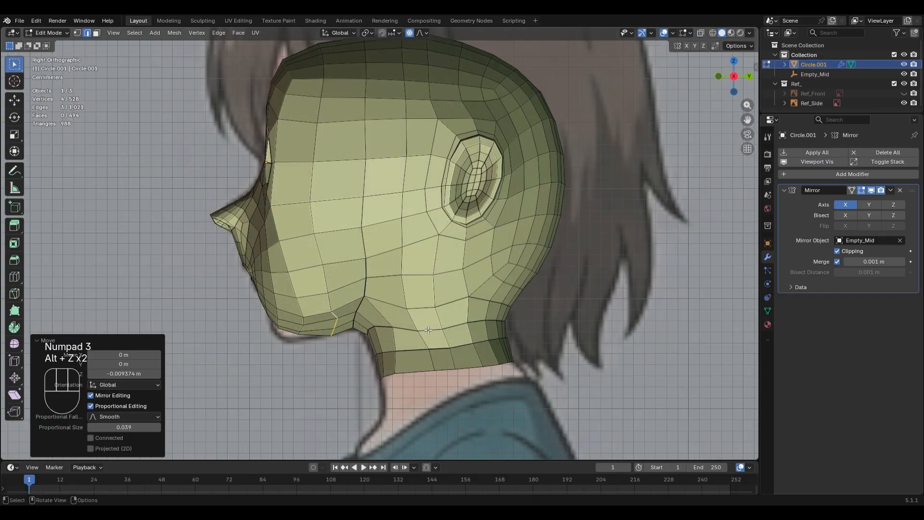
{"action": "middle_click_drag", "start_coordinate": [375, 315], "coordinate": [406, 306], "text": "shift"}
{"action": "scroll", "coordinate": [407, 307], "scroll_direction": "up", "scroll_amount": 1}
{"action": "key", "text": "1"}
{"action": "key", "text": "g"}
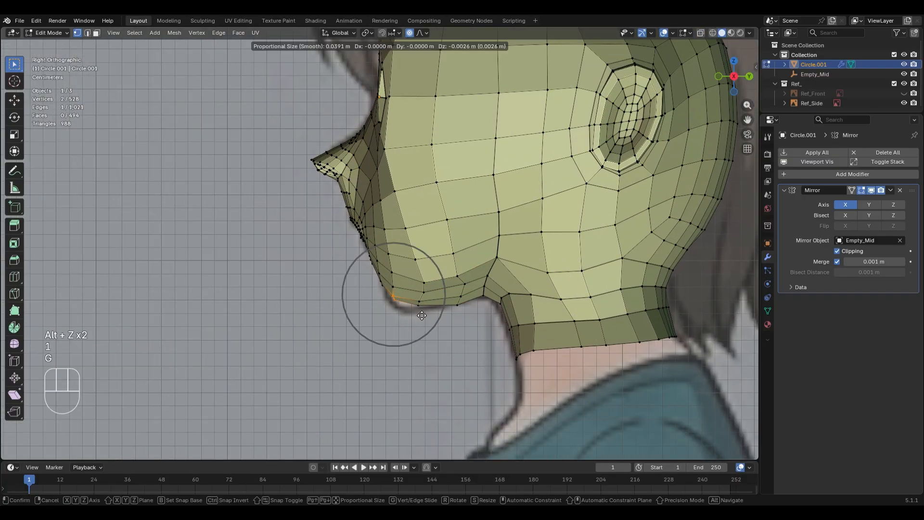
{"action": "scroll", "coordinate": [422, 318], "scroll_direction": "down", "scroll_amount": 3}
{"action": "left_click", "coordinate": [423, 319]}
Move the underjaw vertex between chin and neck back and up to the reference jaw line
{"action": "left_click", "coordinate": [457, 306]}
{"action": "key", "text": "g"}
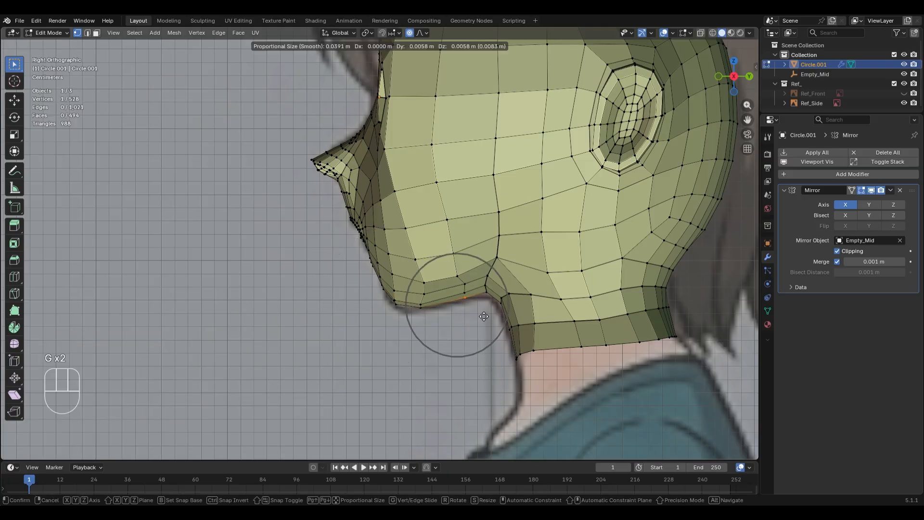
{"action": "left_click", "coordinate": [479, 316]}
{"action": "key", "text": "alt+z"}
{"action": "key", "text": "alt+z"}
Relax the vertical edge loop running from the forehead over the cheek to the jaw with LoopTools, using one iteration
{"action": "scroll", "coordinate": [433, 246], "scroll_direction": "down", "scroll_amount": 2}
{"action": "middle_click_drag", "start_coordinate": [433, 246], "coordinate": [433, 277], "text": "shift"}
{"action": "key", "text": "2"}
{"action": "left_click", "coordinate": [465, 256], "text": "alt"}
{"action": "left_click", "coordinate": [416, 218], "text": "alt"}
{"action": "right_click", "coordinate": [449, 201]}
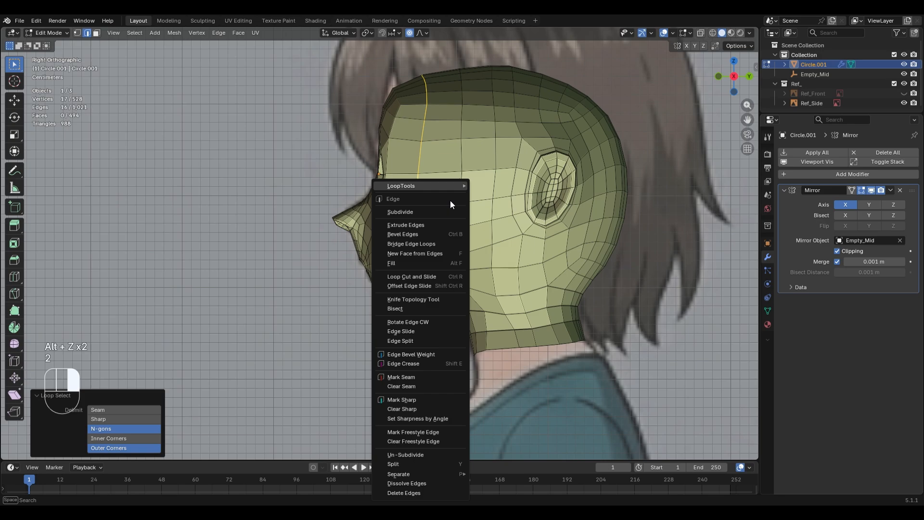
{"action": "mouse_move", "coordinate": [454, 186]}
{"action": "left_click", "coordinate": [519, 244]}
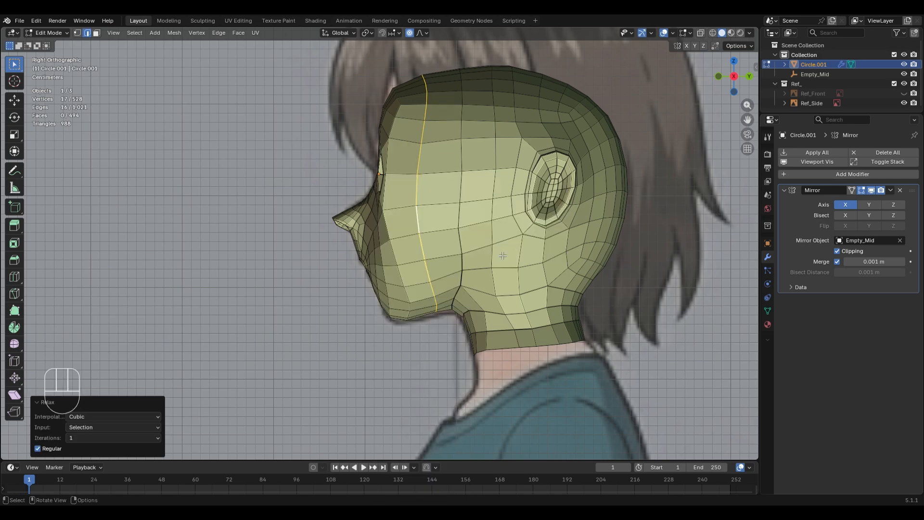
Compare the head with and without the relaxed loop, then check its profile against the side reference in Object Mode
{"action": "middle_click_drag", "start_coordinate": [501, 256], "coordinate": [524, 296]}
{"action": "key", "text": "ctrl+z"}
{"action": "key", "text": "ctrl+shift+z"}
{"action": "key", "text": "Tab"}
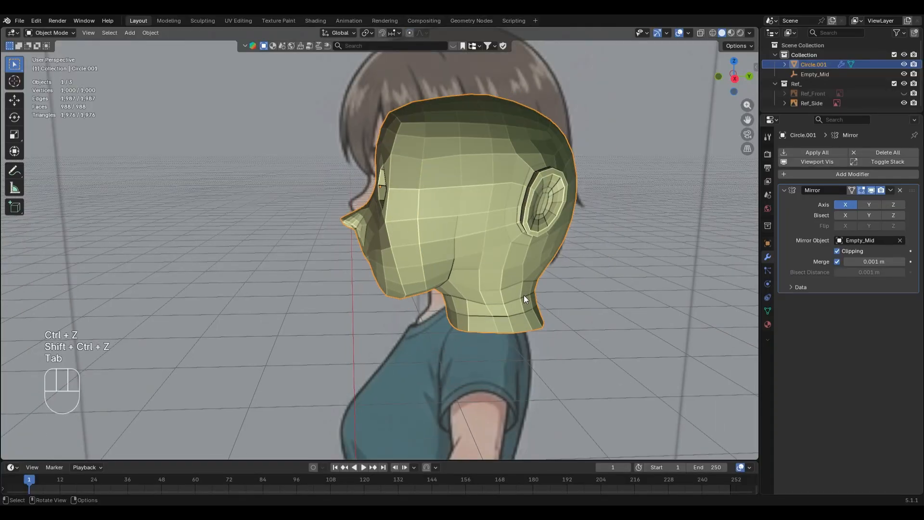
{"action": "key", "text": "KP_1"}
{"action": "key", "text": "KP_3"}
{"action": "key", "text": "alt+z"}
{"action": "key", "text": "alt+z"}
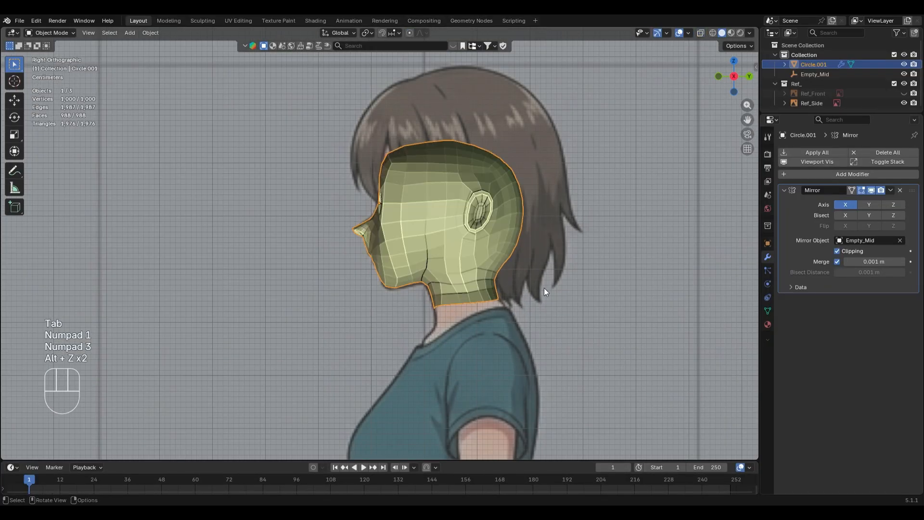
Switch to Sculpt Mode with the Smooth brush and set its size to 264 px
{"action": "scroll", "coordinate": [544, 288], "scroll_direction": "up", "scroll_amount": 2}
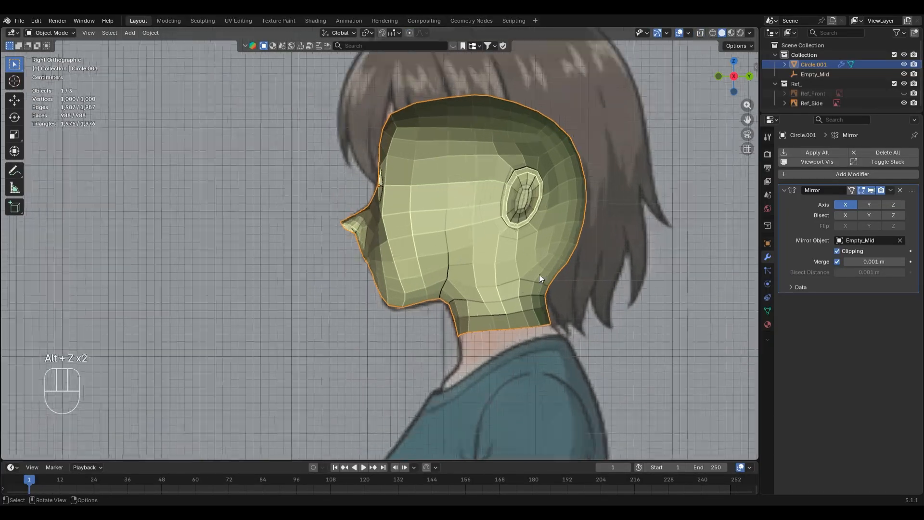
{"action": "middle_click_drag", "start_coordinate": [493, 165], "coordinate": [439, 293], "text": "shift"}
{"action": "key", "text": "ctrl+Tab"}
{"action": "key", "text": "s"}
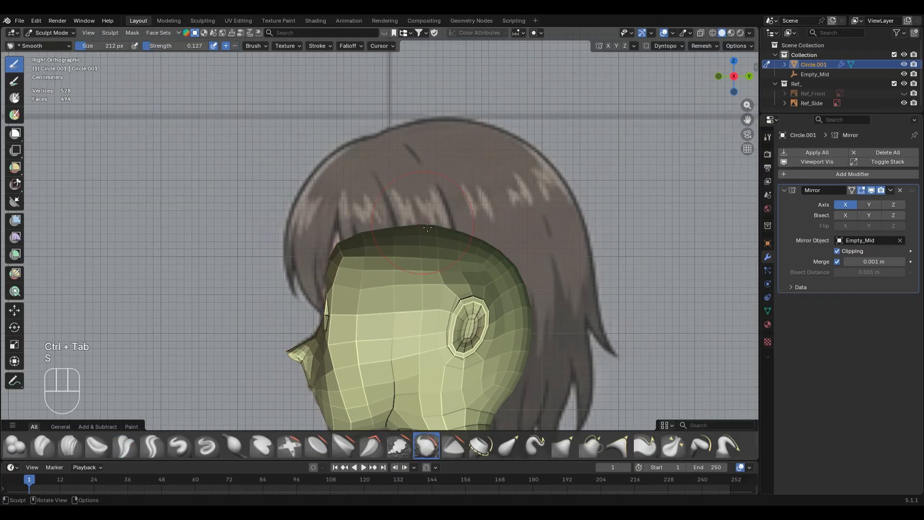
{"action": "scroll", "coordinate": [505, 303], "scroll_direction": "down", "scroll_amount": 2}
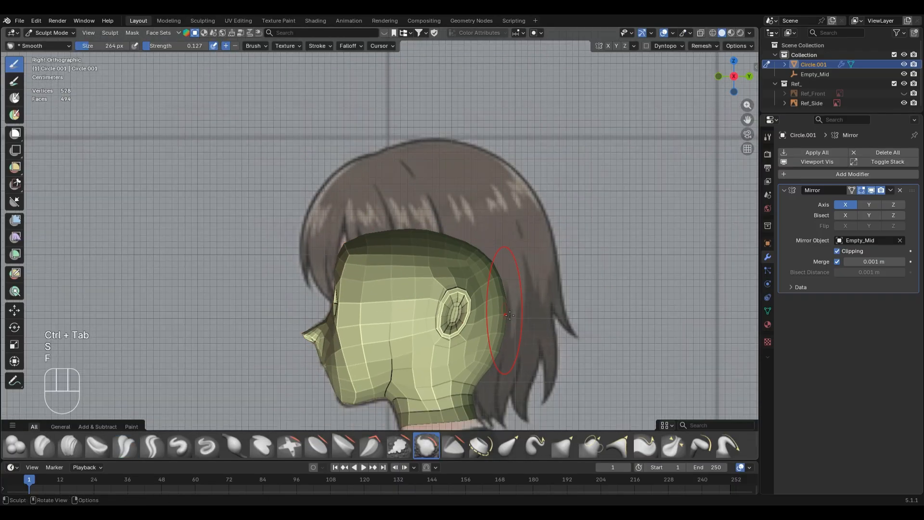
Grab the back and front edges of the neck base toward the side reference, using a 342 px Grab brush
{"action": "mouse_move", "coordinate": [493, 366]}
{"action": "middle_mouse_down", "text": "shift"}
{"action": "mouse_move", "coordinate": [501, 263]}
{"action": "mouse_move", "coordinate": [500, 285]}
{"action": "middle_mouse_up", "text": "shift"}
{"action": "scroll", "coordinate": [499, 285], "scroll_direction": "up", "scroll_amount": 1}
{"action": "key", "text": "g"}
{"action": "key", "text": "f"}
{"action": "left_click", "coordinate": [513, 293]}
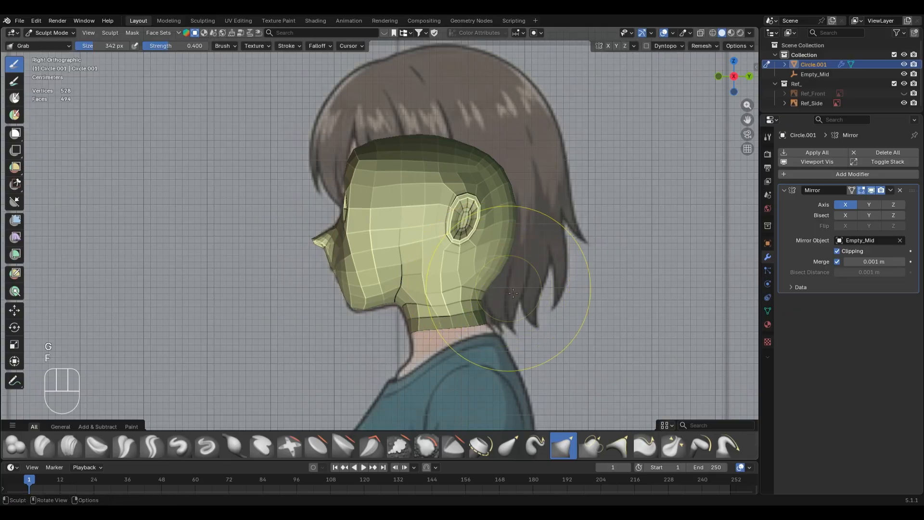
{"action": "left_click_drag", "start_coordinate": [475, 338], "coordinate": [492, 325]}
{"action": "left_click_drag", "start_coordinate": [417, 326], "coordinate": [420, 328]}
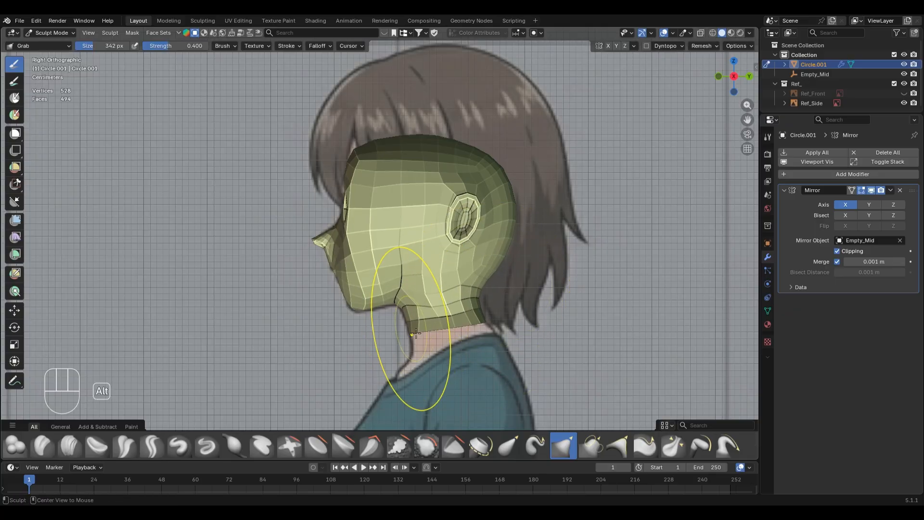
Check the face profile against the side reference with X-ray, then examine the mouth and chin from the front
{"action": "key", "text": "alt+z"}
{"action": "key", "text": "alt+z"}
{"action": "scroll", "coordinate": [356, 308], "scroll_direction": "up", "scroll_amount": 6}
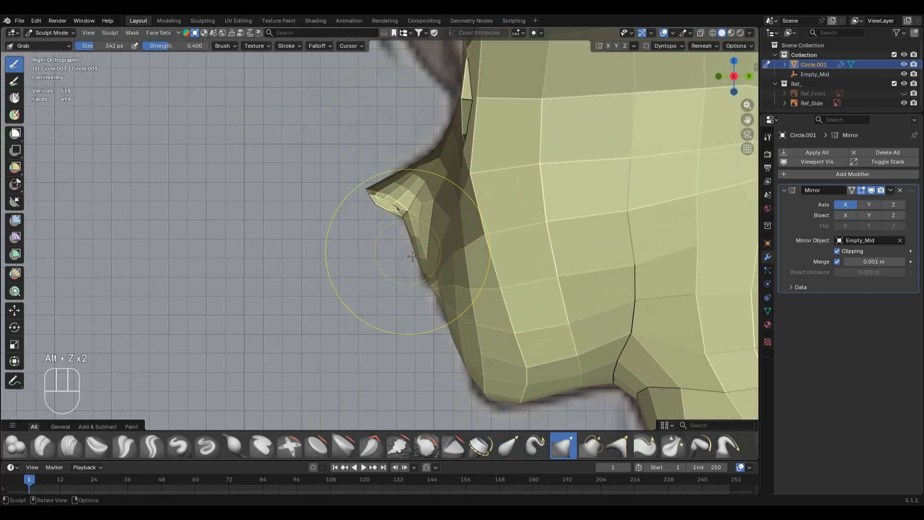
{"action": "key", "text": "s"}
{"action": "middle_click_drag", "start_coordinate": [375, 288], "coordinate": [493, 223]}
{"action": "scroll", "coordinate": [493, 223], "scroll_direction": "up", "scroll_amount": 2}
{"action": "key", "text": "KP_1"}
{"action": "key", "text": "KP_2"}
{"action": "key", "text": "KP_1"}
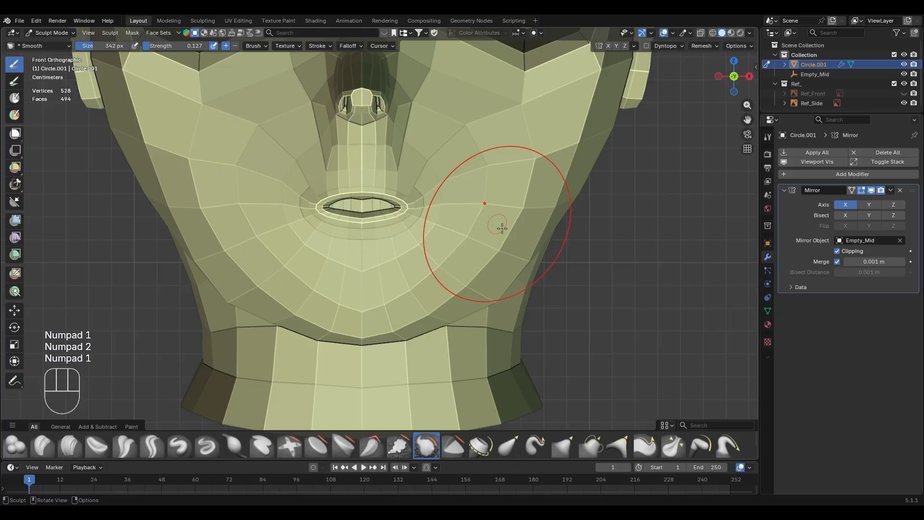
In Edit Mode, adjust the chin vertices below the mouth in front view with smooth proportional editing to even their spacing
{"action": "key", "text": "Tab"}
{"action": "key", "text": "1"}
{"action": "left_click_drag", "start_coordinate": [388, 290], "coordinate": [400, 308]}
{"action": "key", "text": "g"}
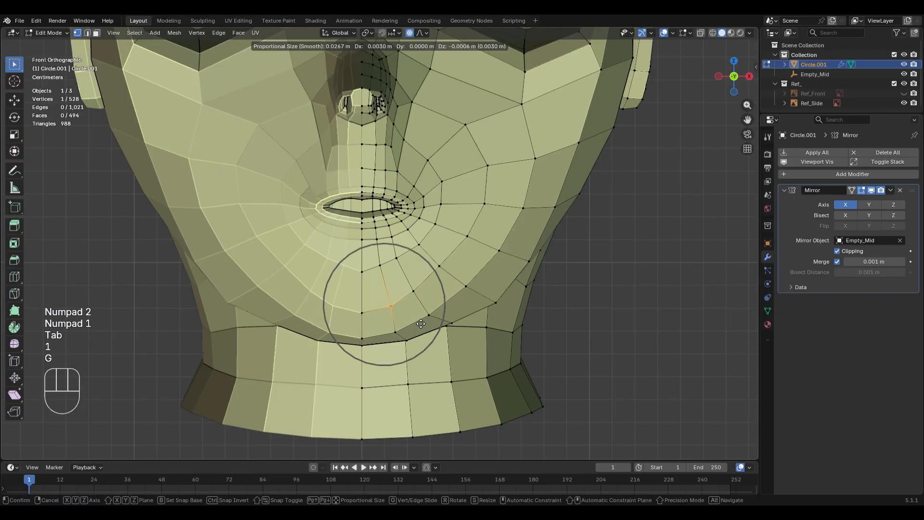
{"action": "left_click", "coordinate": [437, 304]}
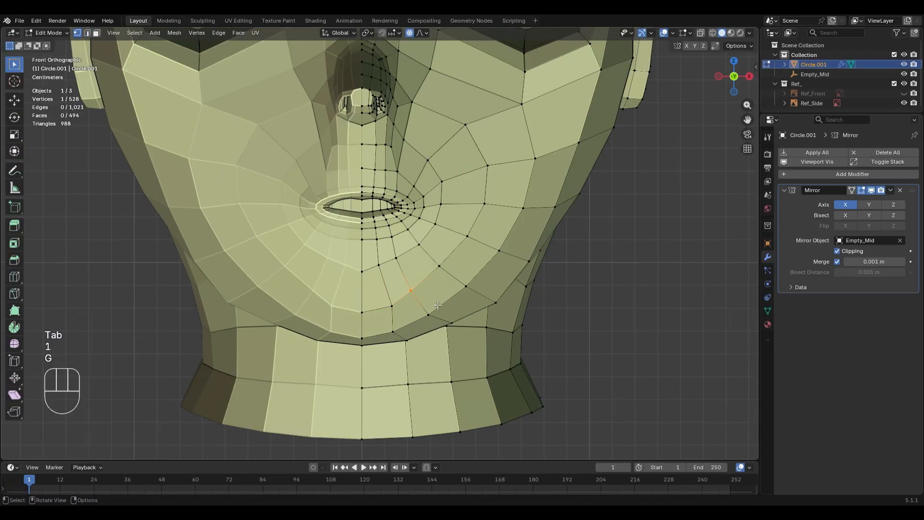
{"action": "key", "text": "g"}
{"action": "left_click", "coordinate": [472, 303]}
{"action": "key", "text": "g"}
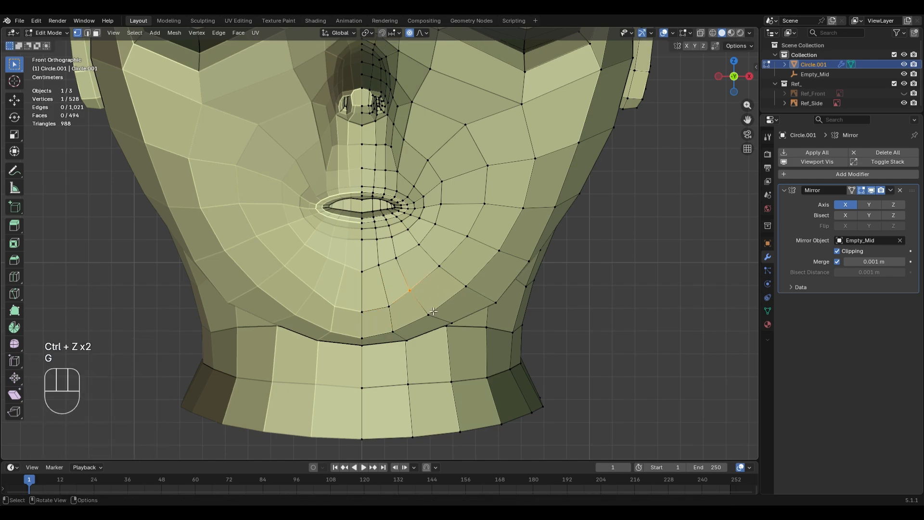
Move the vertices beside the chin on the outer mouth loop down and outward with a small proportional radius
{"action": "left_click", "coordinate": [436, 273]}
{"action": "left_click", "coordinate": [446, 275]}
{"action": "key", "text": "g"}
{"action": "scroll", "coordinate": [470, 296], "scroll_direction": "up", "scroll_amount": 2}
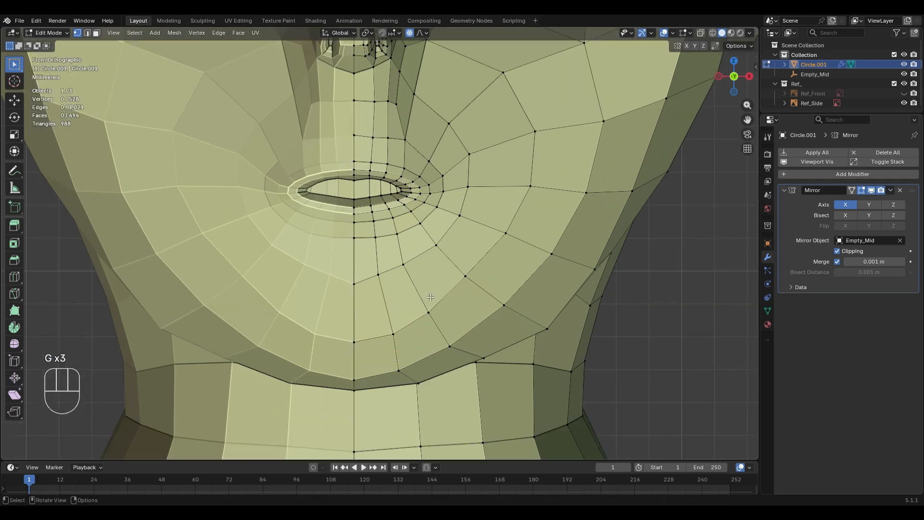
{"action": "key", "text": "g"}
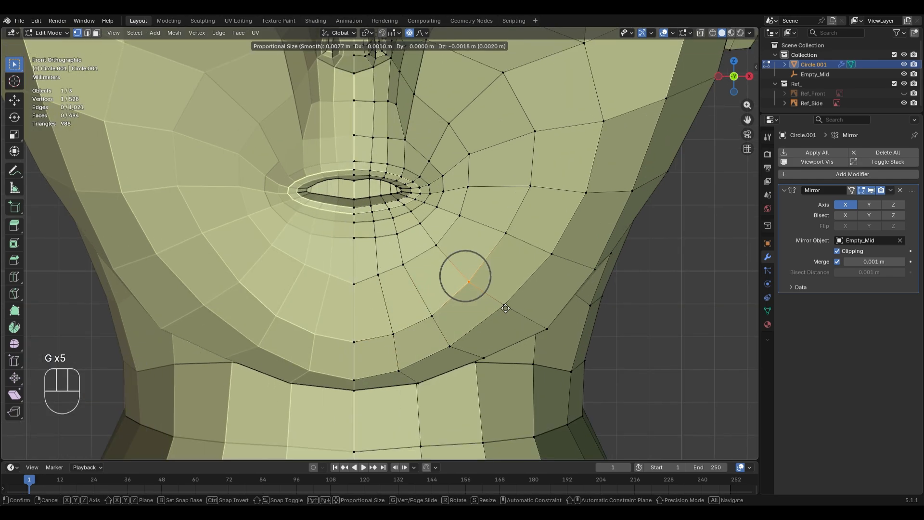
{"action": "left_click", "coordinate": [506, 308]}
{"action": "scroll", "coordinate": [514, 291], "scroll_direction": "down", "scroll_amount": 2}
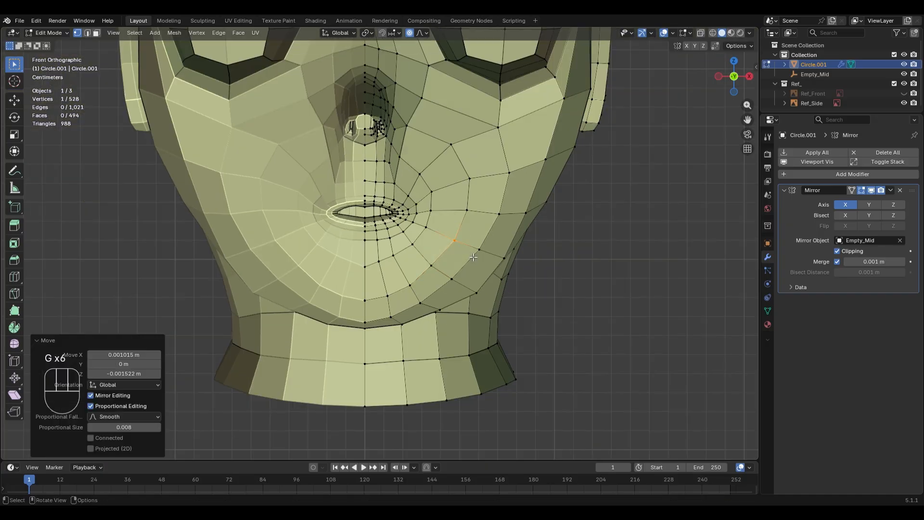
Shift the cheek vertices beside and above the mouth corner sideways to round out the loop
{"action": "left_click", "coordinate": [496, 234]}
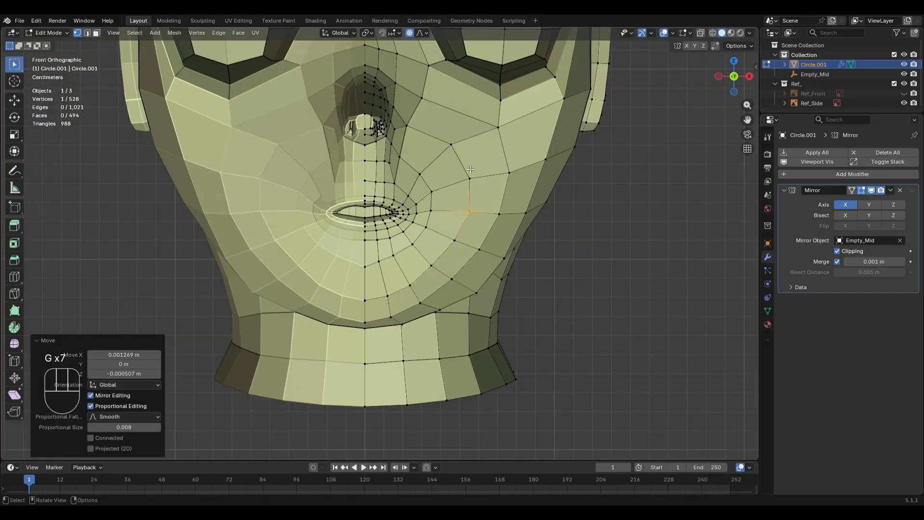
{"action": "key", "text": "g"}
{"action": "left_click", "coordinate": [496, 199]}
{"action": "scroll", "coordinate": [539, 313], "scroll_direction": "down", "scroll_amount": 3}
{"action": "scroll", "coordinate": [530, 310], "scroll_direction": "up", "scroll_amount": 6}
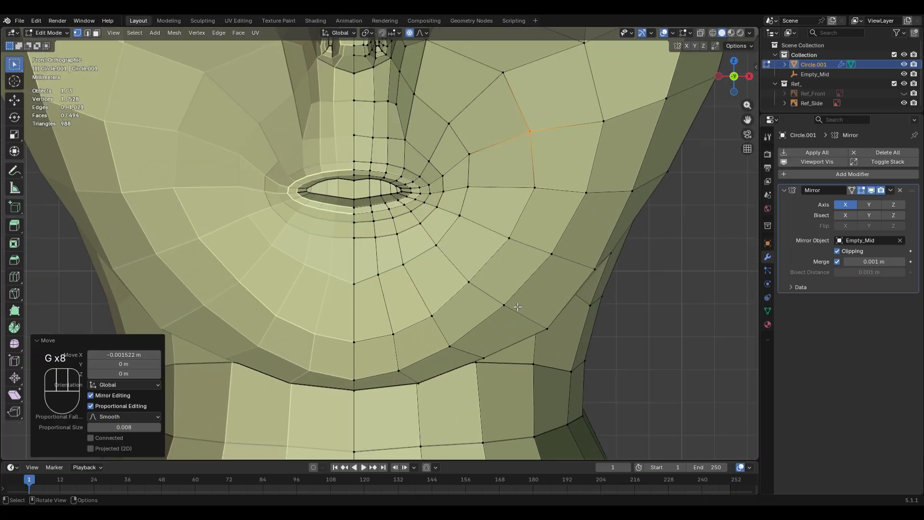
Select the edge loop around the lips, then return to Object Mode and inspect the head from several angles
{"action": "key", "text": "2"}
{"action": "scroll", "coordinate": [394, 184], "scroll_direction": "up", "scroll_amount": 2}
{"action": "middle_click_drag", "start_coordinate": [378, 256], "coordinate": [494, 284]}
{"action": "key", "text": "KP_1"}
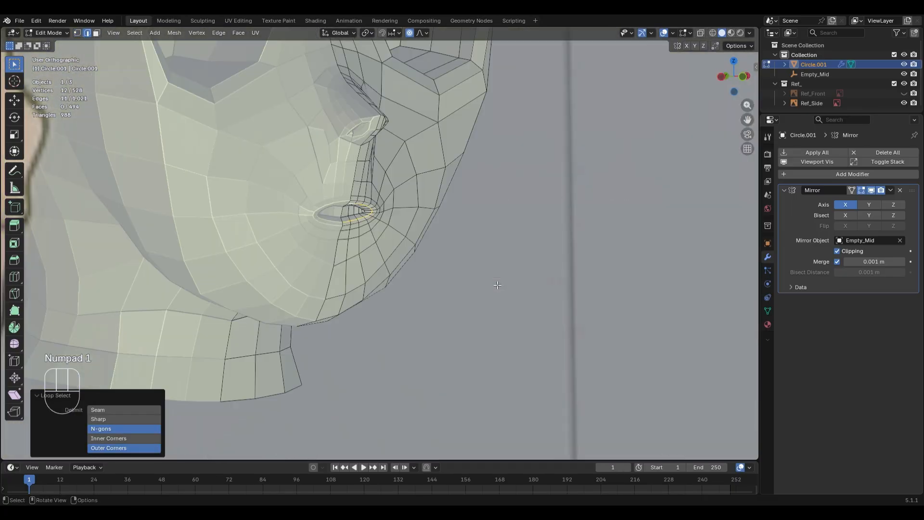
{"action": "key", "text": "ctrl+Tab"}
{"action": "scroll", "coordinate": [486, 290], "scroll_direction": "down", "scroll_amount": 2}
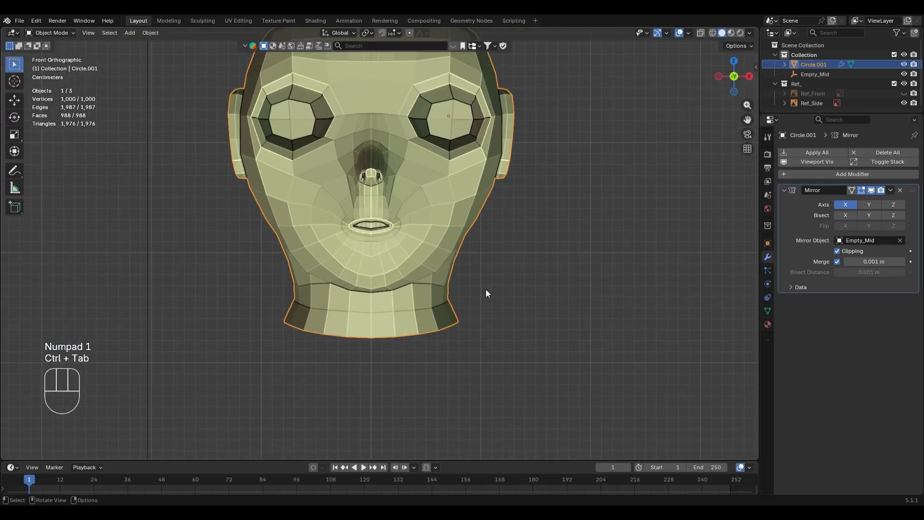
{"action": "middle_click_drag", "start_coordinate": [486, 290], "coordinate": [502, 301], "text": "shift"}
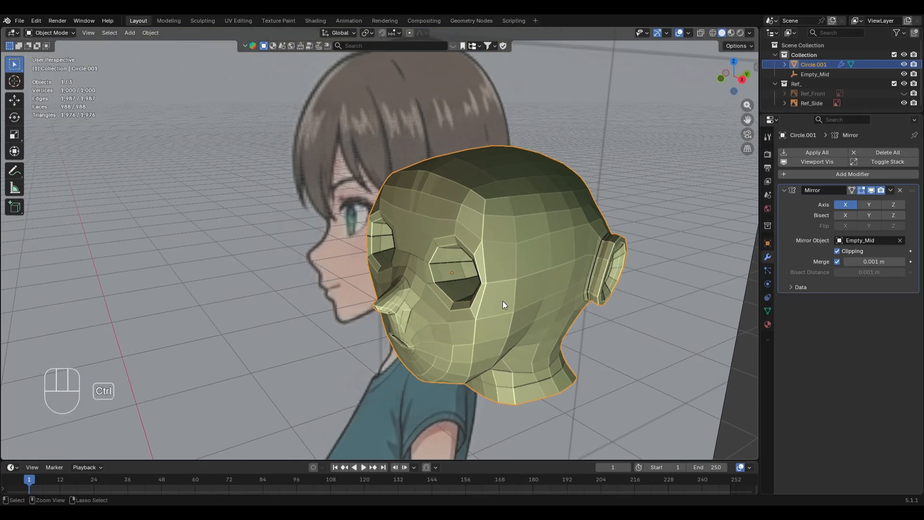
Save the project file and deselect the head in front view
{"action": "key", "text": "ctrl+s"}
{"action": "key", "text": "KP_1"}
{"action": "left_click", "coordinate": [607, 323]}
{"action": "middle_click_drag", "start_coordinate": [503, 343], "coordinate": [530, 278], "text": "shift"}
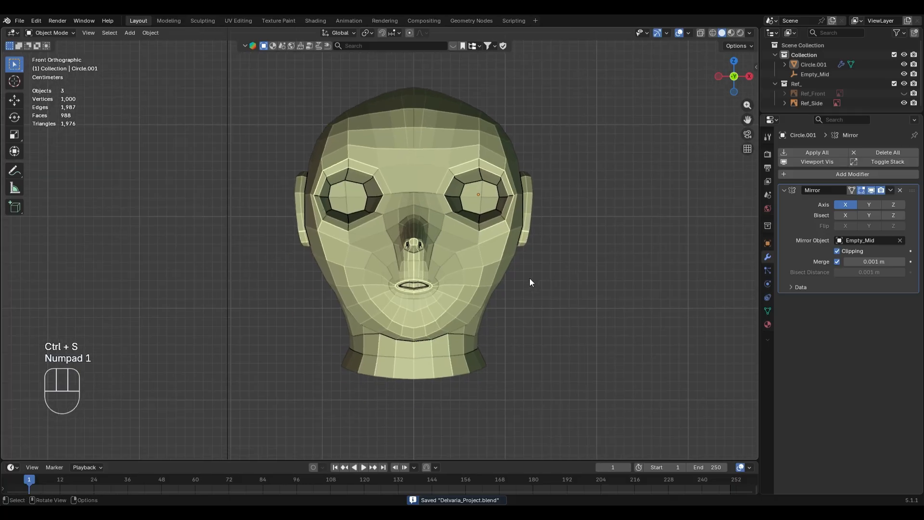
Add a level 1 Subdivision modifier to the head and apply Shade Smooth
{"action": "key", "text": "ctrl+1"}
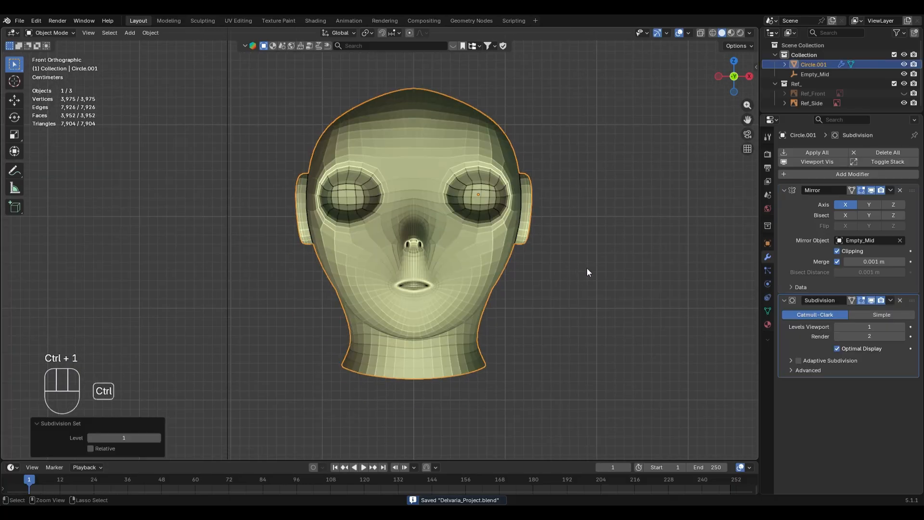
{"action": "scroll", "coordinate": [510, 270], "scroll_direction": "up", "scroll_amount": 1}
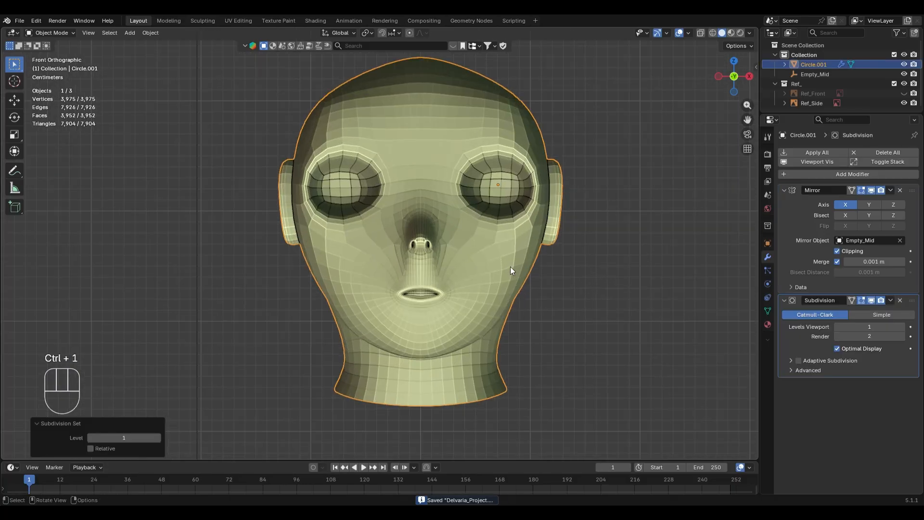
{"action": "right_click", "coordinate": [466, 218]}
{"action": "left_click", "coordinate": [468, 215]}
{"action": "scroll", "coordinate": [481, 223], "scroll_direction": "down", "scroll_amount": 1}
{"action": "scroll", "coordinate": [484, 236], "scroll_direction": "up", "scroll_amount": 1}
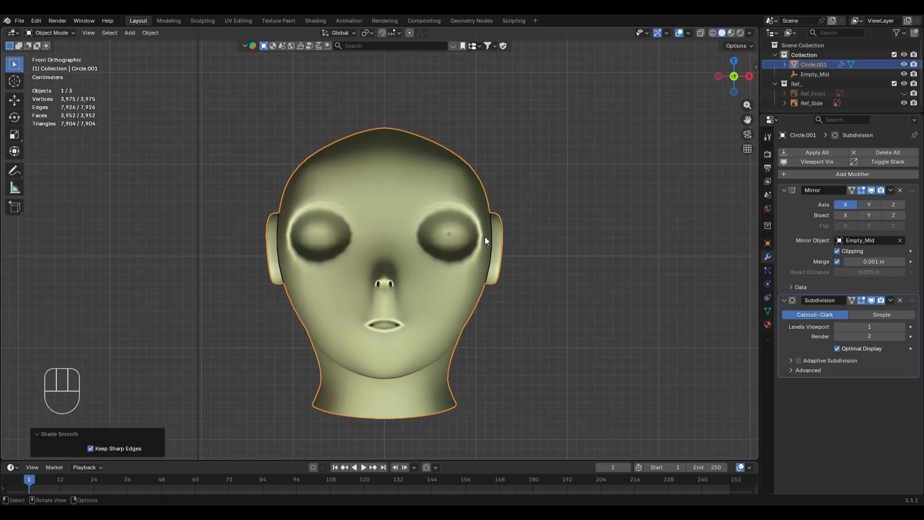
Examine the smoothed head from an angled view and, with it deselected, from the front
{"action": "middle_click_drag", "start_coordinate": [485, 236], "coordinate": [576, 227]}
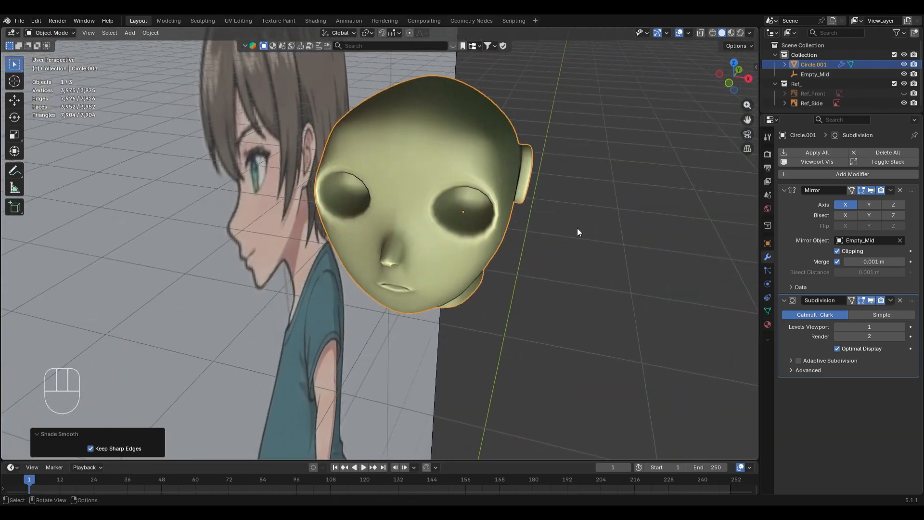
{"action": "key", "text": "KP_1"}
{"action": "left_click", "coordinate": [577, 228]}
{"action": "scroll", "coordinate": [573, 235], "scroll_direction": "up", "scroll_amount": 4}
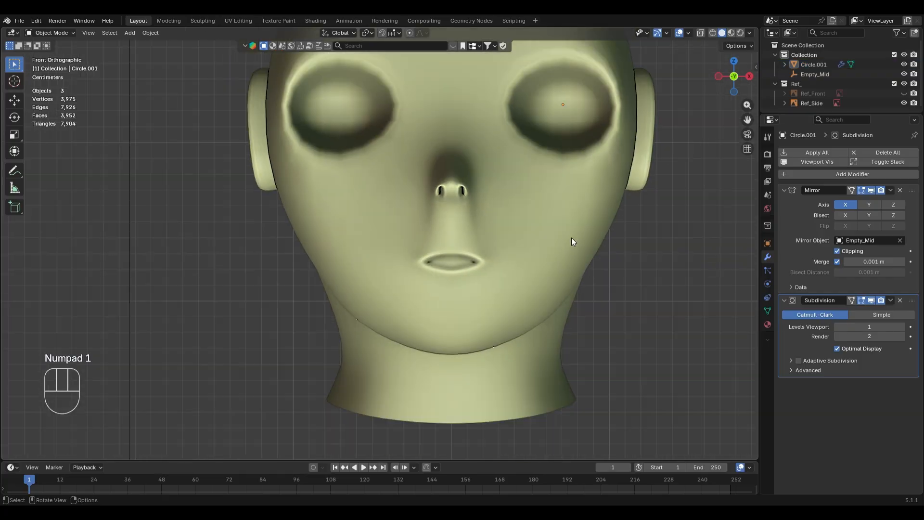
{"action": "scroll", "coordinate": [571, 238], "scroll_direction": "down", "scroll_amount": 1}
{"action": "middle_click_drag", "start_coordinate": [572, 145], "coordinate": [477, 210], "text": "shift"}
{"action": "scroll", "coordinate": [520, 236], "scroll_direction": "down", "scroll_amount": 1}
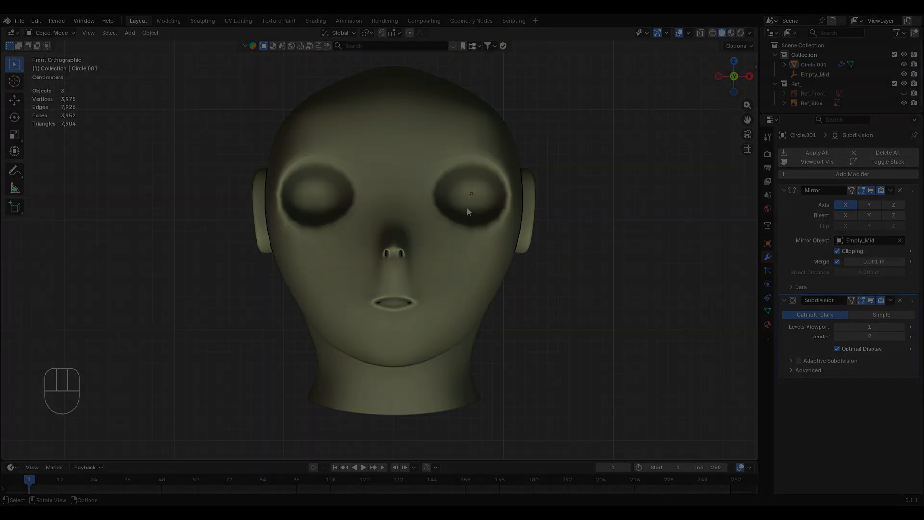